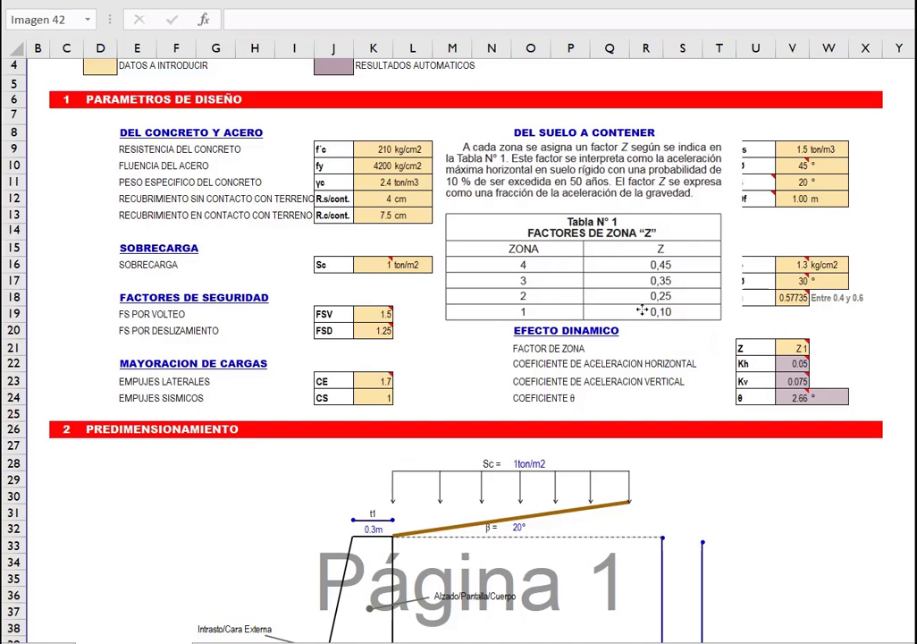
# Set the seismic zone factor Z in the dynamic effect parameters to Z 2.
pyautogui.click(637, 275)
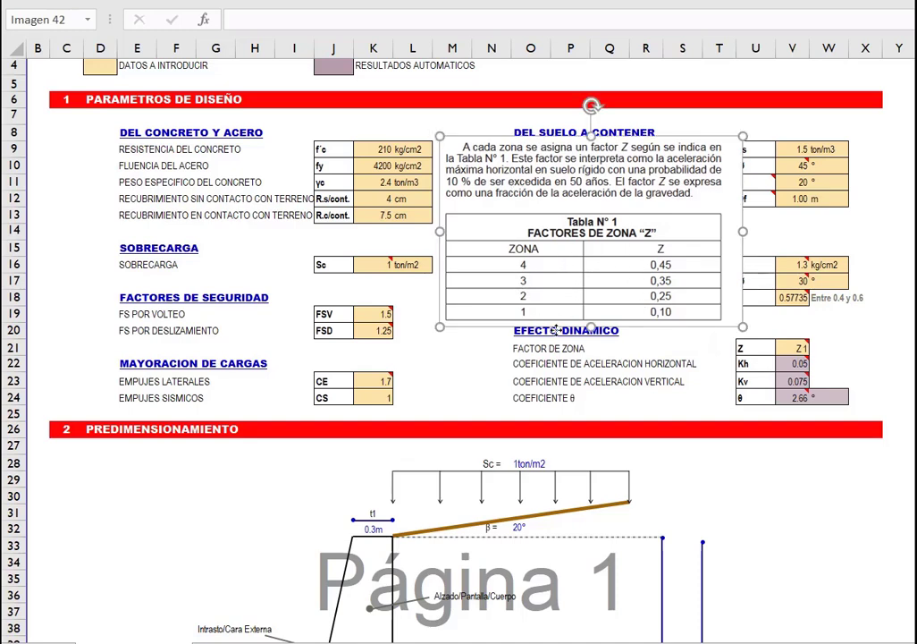
pyautogui.click(809, 348)
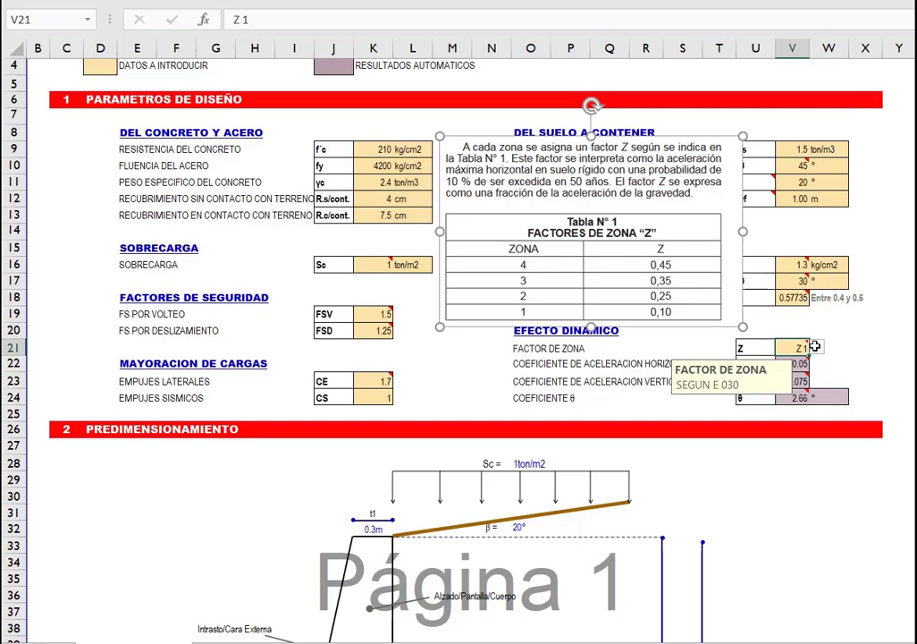
pyautogui.click(816, 347)
pyautogui.click(791, 371)
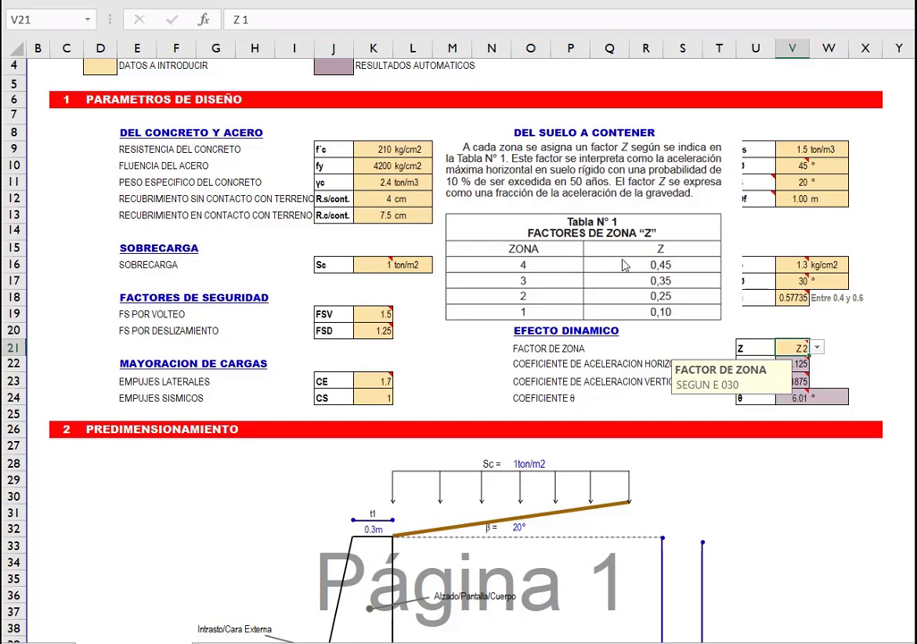
# Examine the formulas behind the horizontal and vertical acceleration coefficients Kh and Kv and the coefficient θ.
pyautogui.click(526, 362)
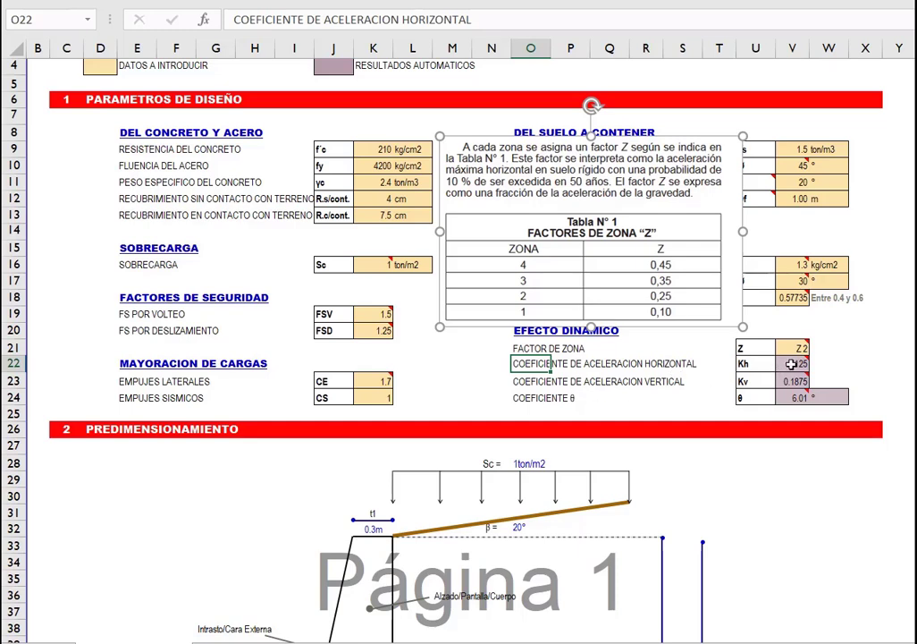
pyautogui.moveTo(791, 364)
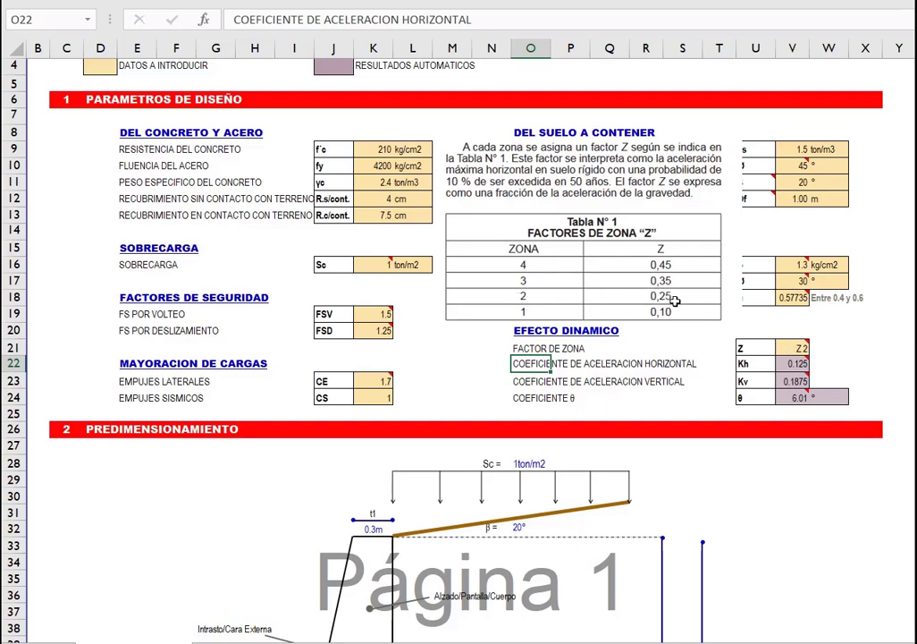
pyautogui.click(798, 364)
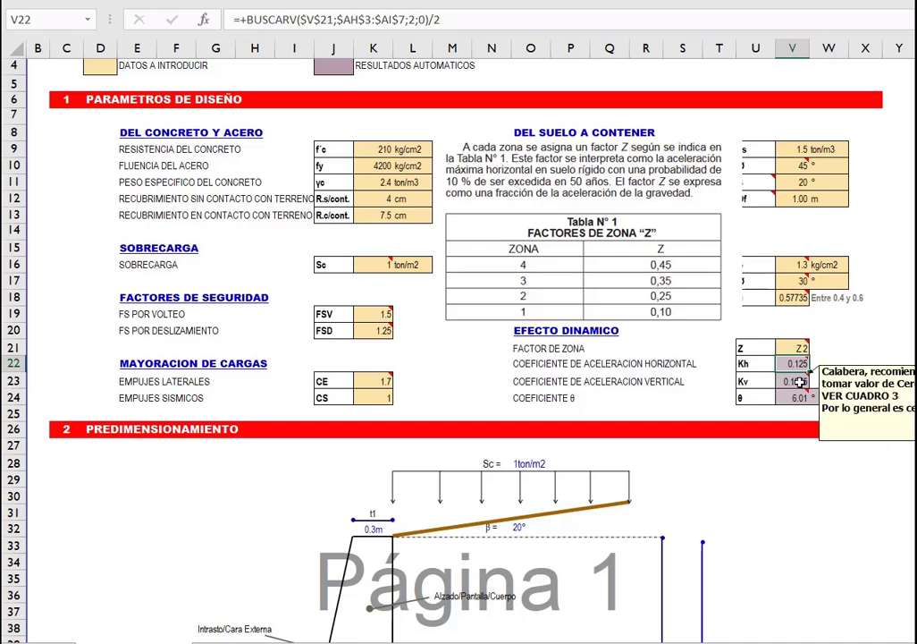
pyautogui.click(799, 381)
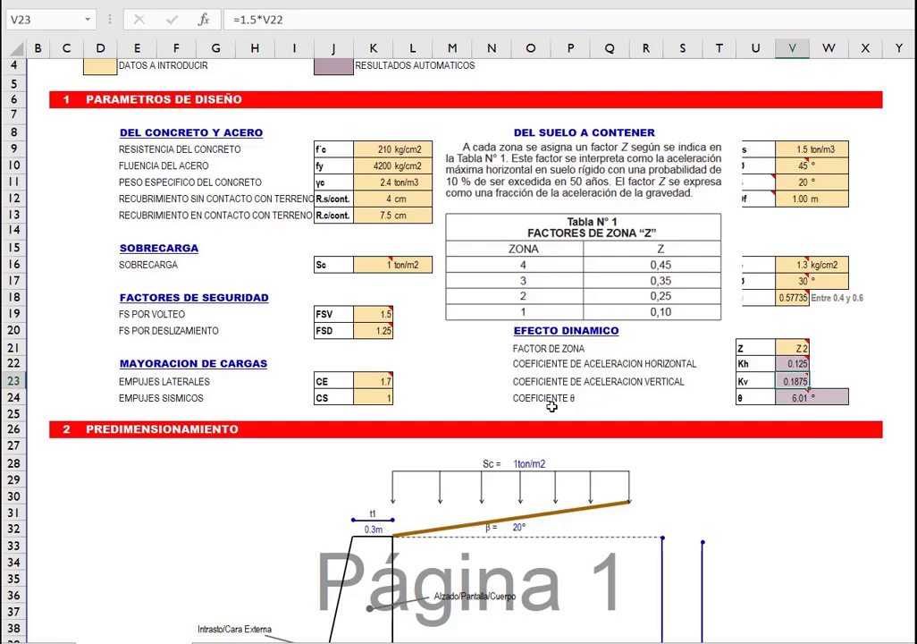
pyautogui.click(791, 397)
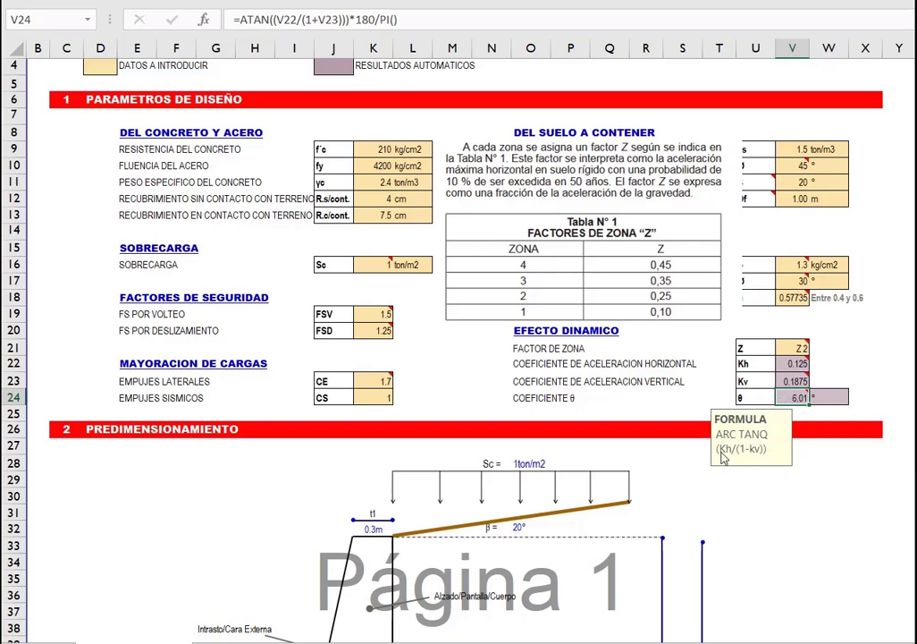
pyautogui.moveTo(576, 276); pyautogui.dragTo(915, 385)
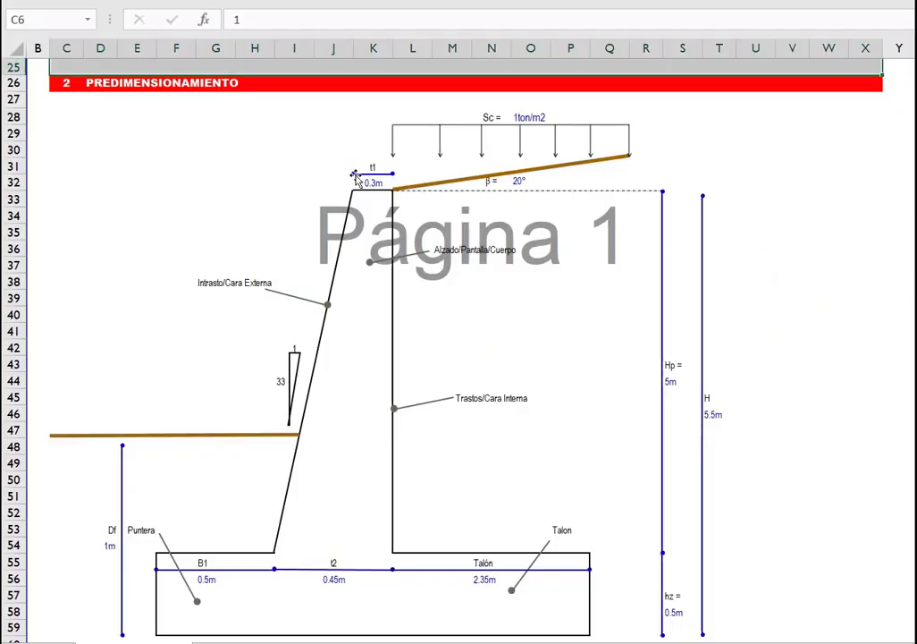
# Examine the retaining wall diagram in the predimensioning section, including the labels for the outer face, stem and inner face.
pyautogui.scroll(-1, 349, 178)
pyautogui.scroll(-1, 327, 179)
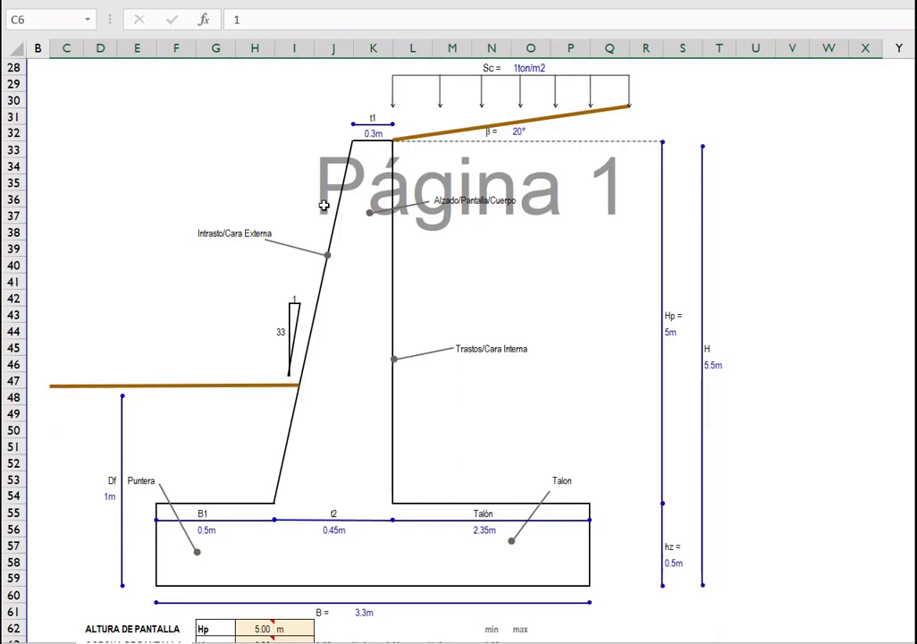
pyautogui.click(332, 203)
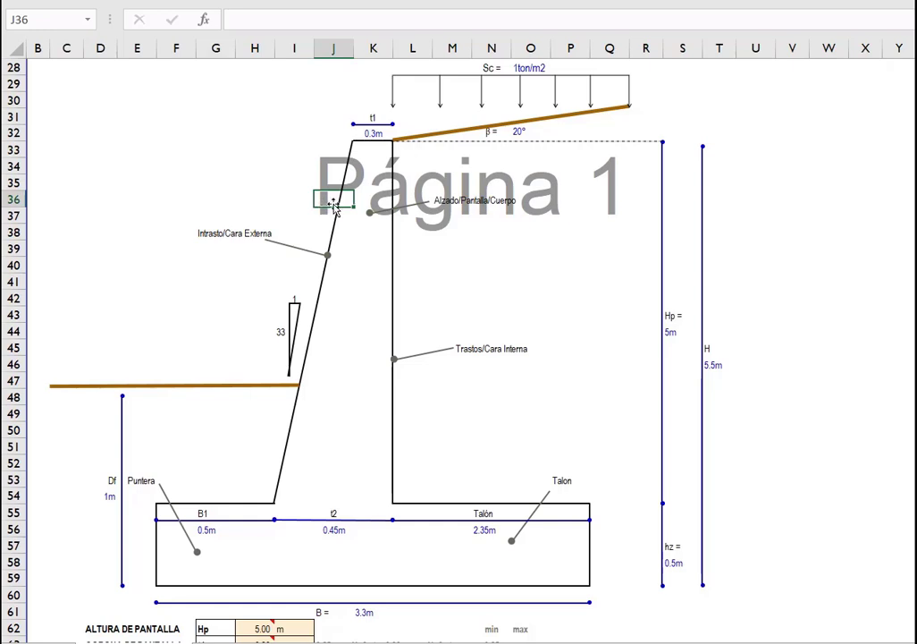
pyautogui.scroll(-1, 408, 224)
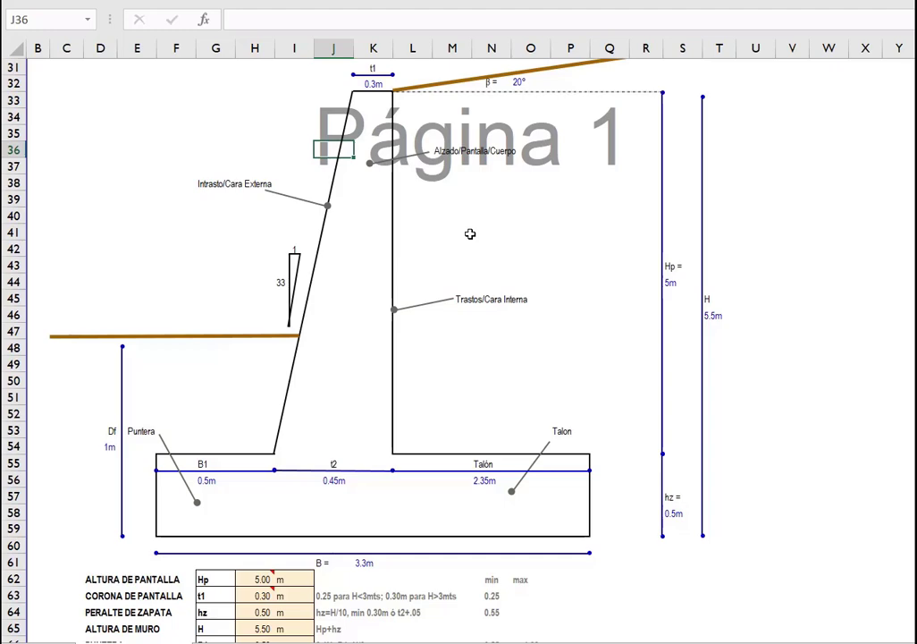
pyautogui.scroll(-2, 473, 233)
pyautogui.scroll(2, 492, 236)
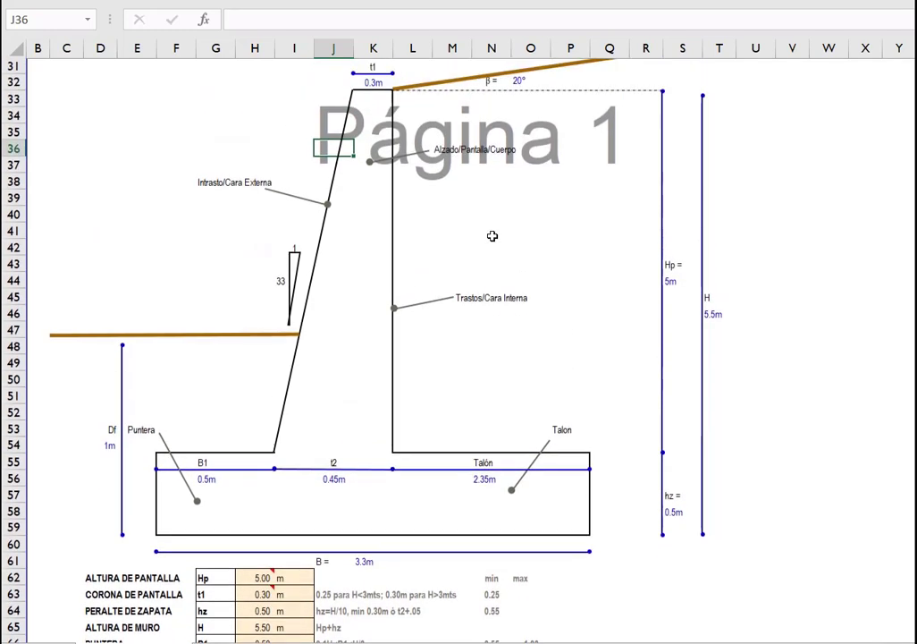
pyautogui.scroll(2, 492, 234)
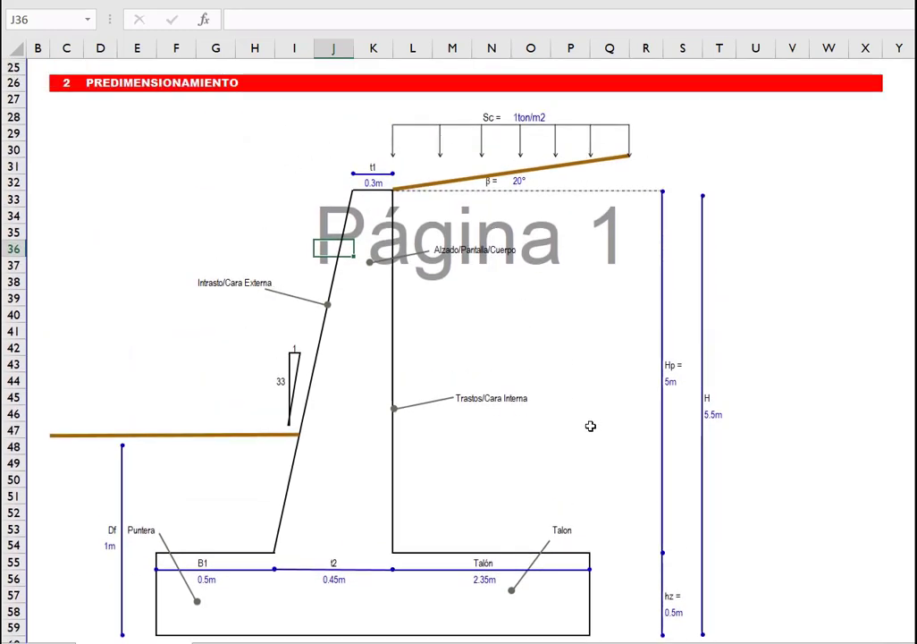
pyautogui.scroll(-3, 590, 426)
pyautogui.scroll(2, 575, 425)
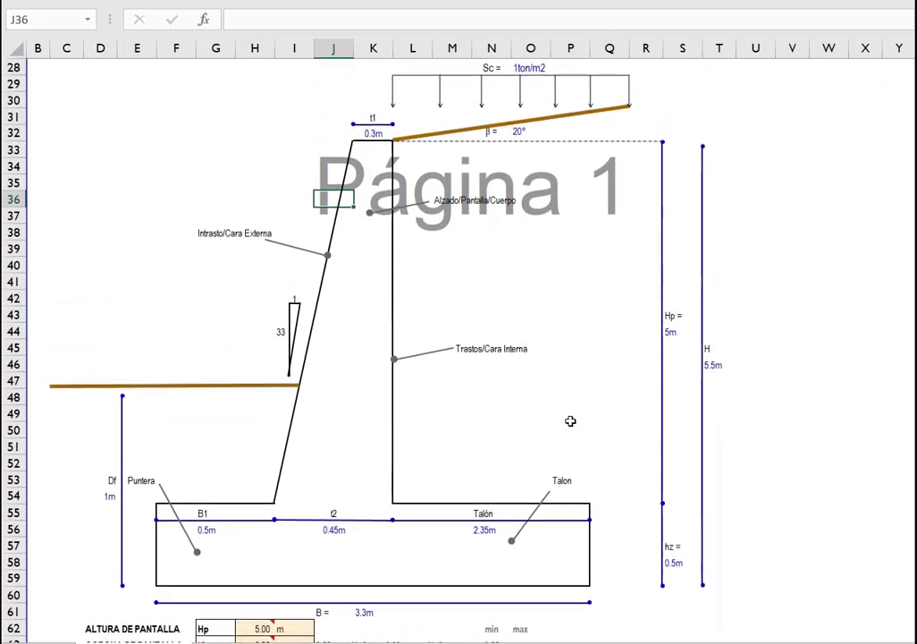
pyautogui.click(214, 235)
pyautogui.click(452, 202)
pyautogui.click(492, 349)
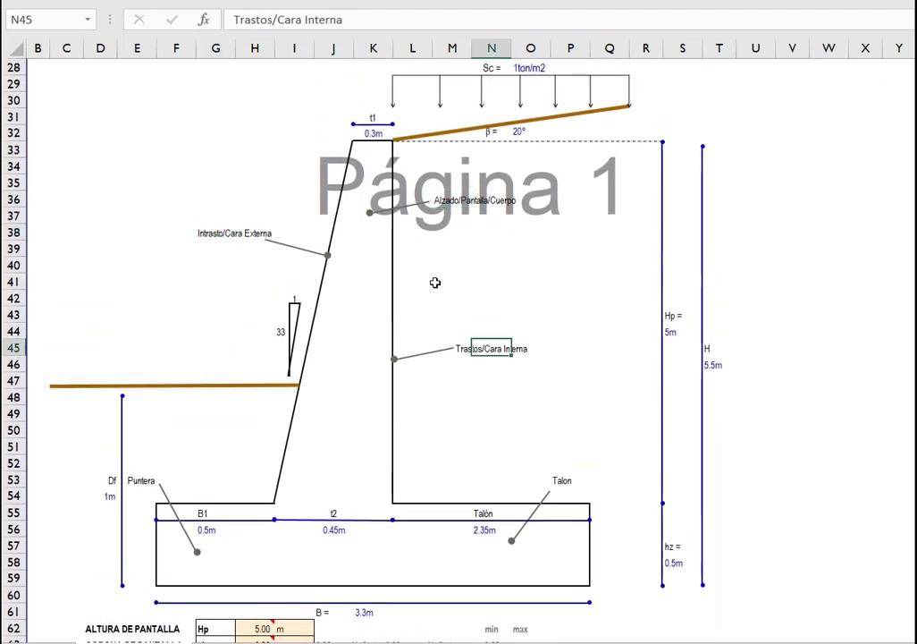
# Check the crown width t1, stem height Hp, total height H and footing depth hz marked on the wall diagram.
pyautogui.click(376, 115)
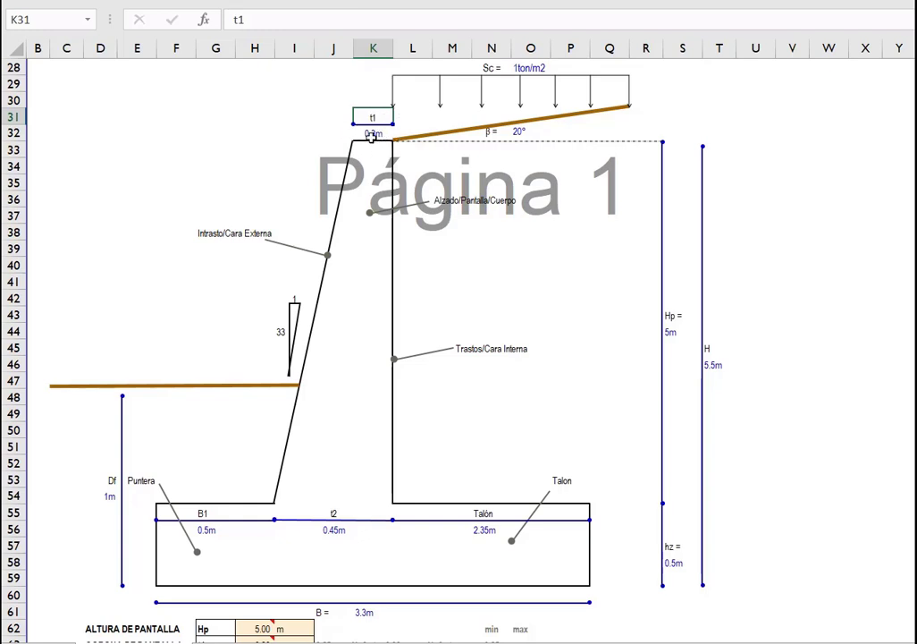
pyautogui.scroll(-1, 359, 467)
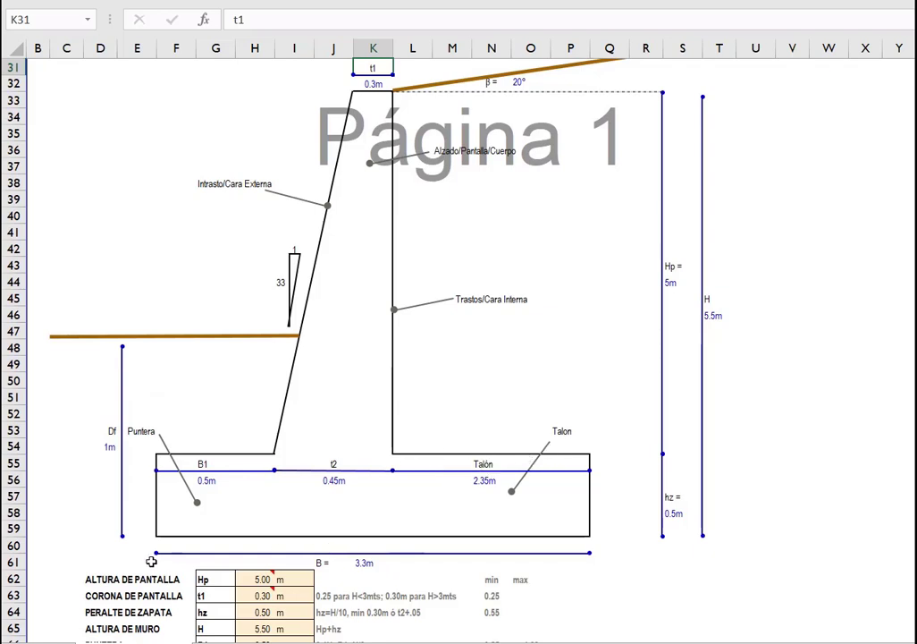
pyautogui.click(686, 283)
pyautogui.click(719, 314)
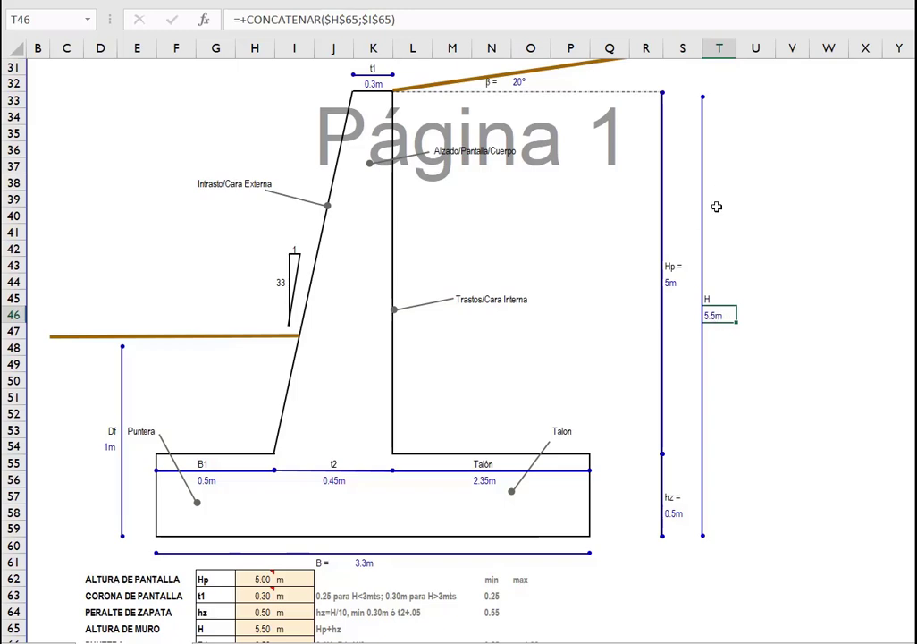
pyautogui.click(679, 514)
pyautogui.scroll(1, 534, 433)
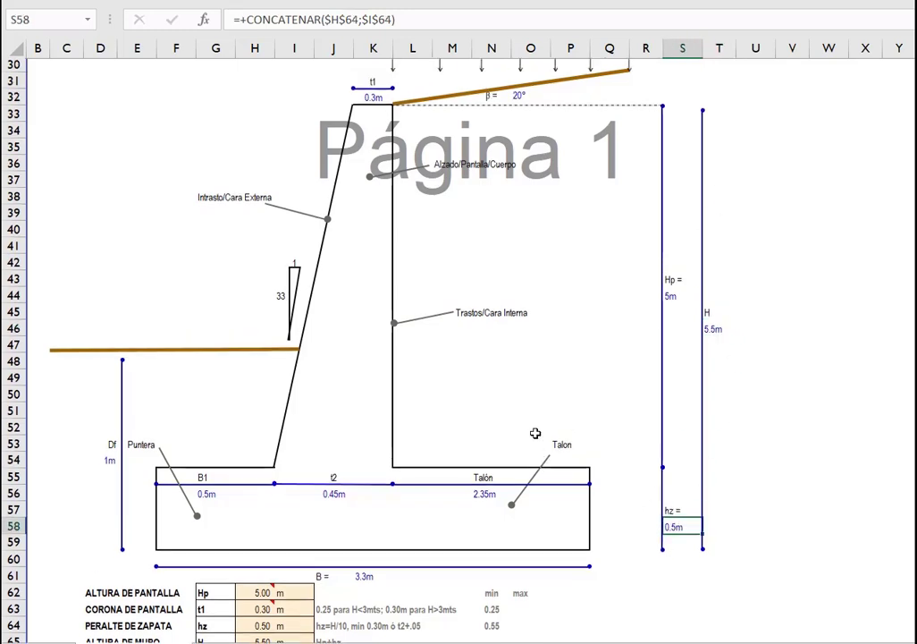
# Set the stem height Hp to 3 m and the stem crown width t1 to 0.25 m in the predimensioning table.
pyautogui.scroll(-4, 535, 432)
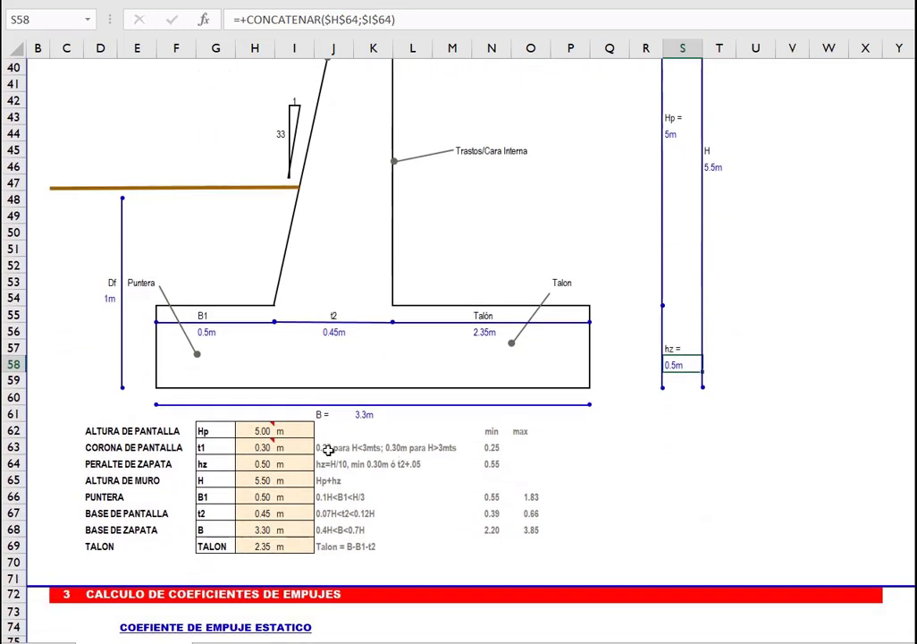
pyautogui.click(328, 451)
pyautogui.moveTo(328, 452); pyautogui.dragTo(334, 528)
pyautogui.click(259, 432)
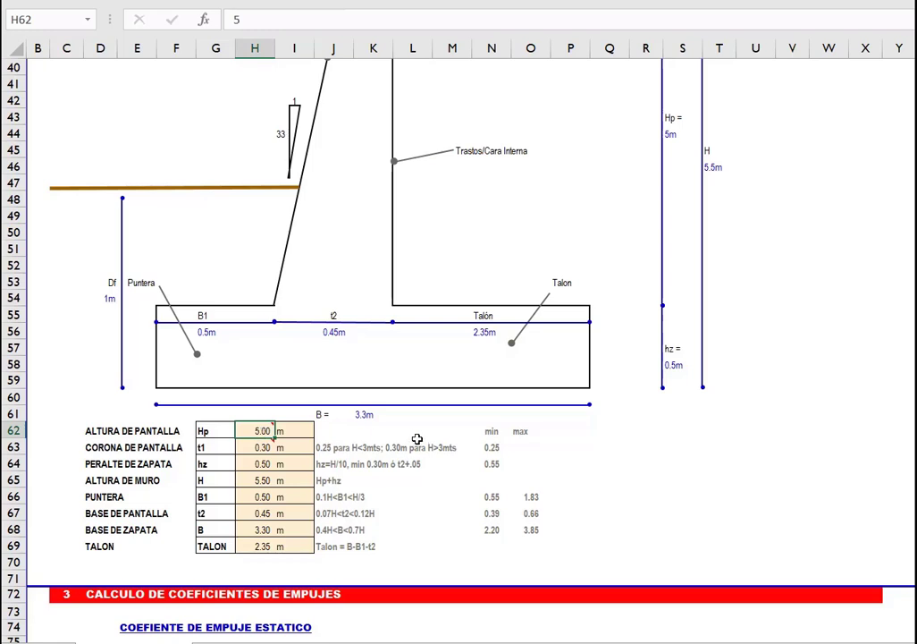
pyautogui.scroll(3, 414, 317)
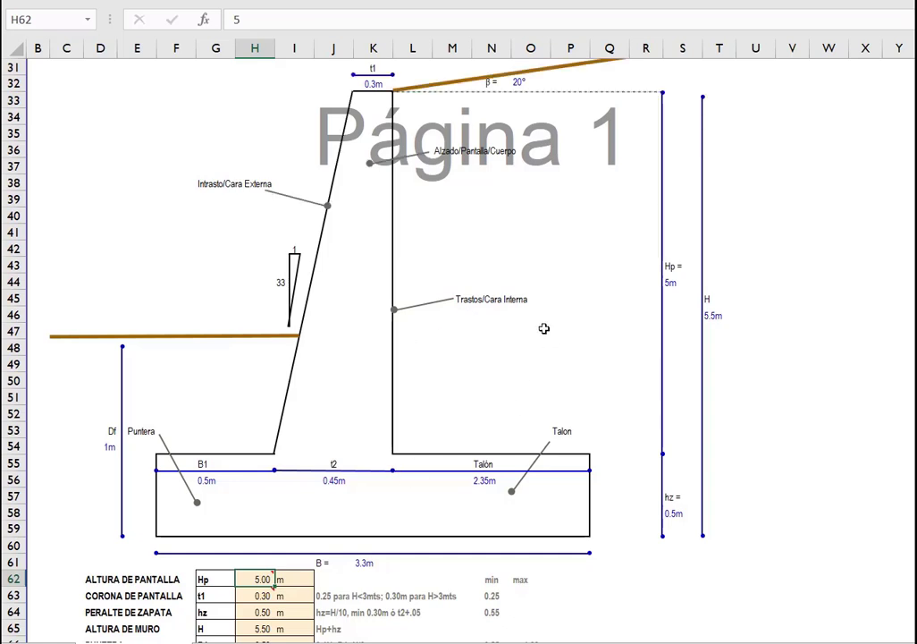
pyautogui.write('3')
pyautogui.press('Return')
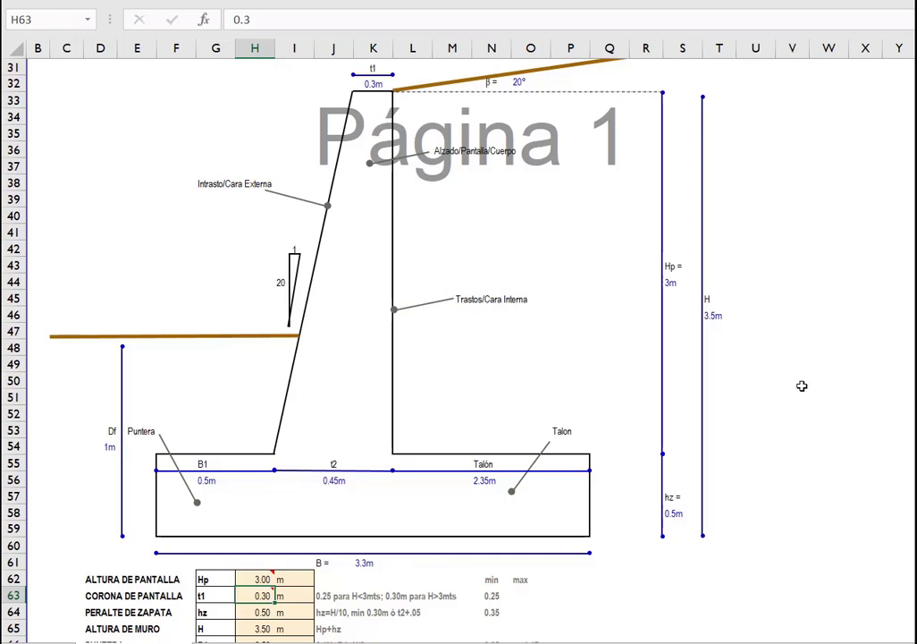
pyautogui.write('.25')
pyautogui.press('Return')
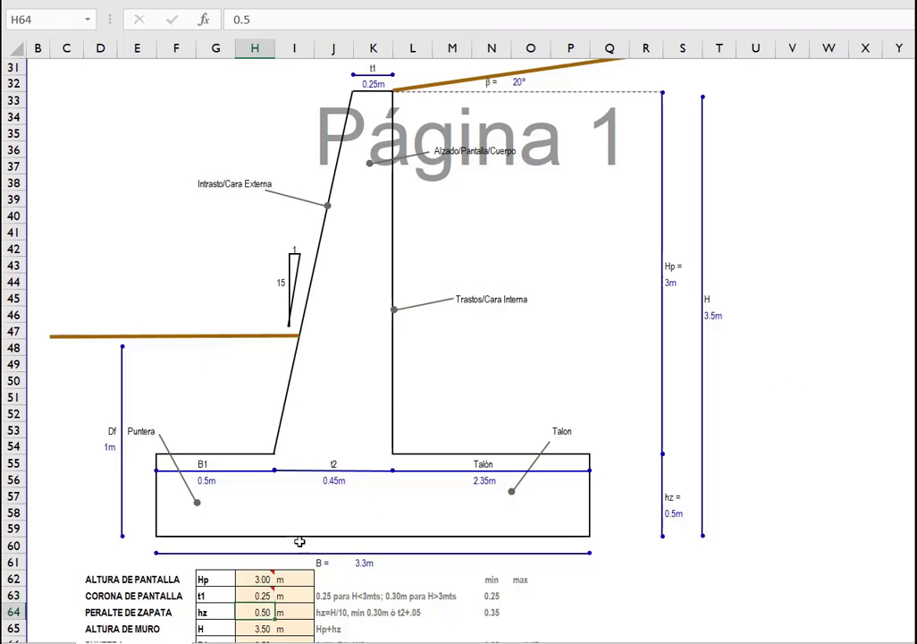
# Try a footing depth hz of 0.3 m, comparing it with the recommended minimum and the stem base limits.
pyautogui.scroll(-2, 278, 468)
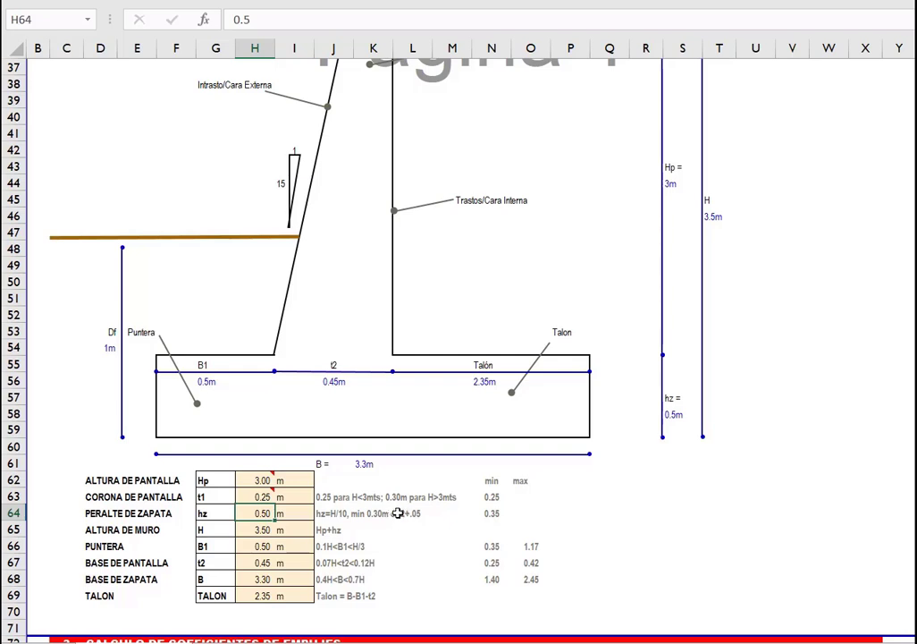
pyautogui.click(260, 562)
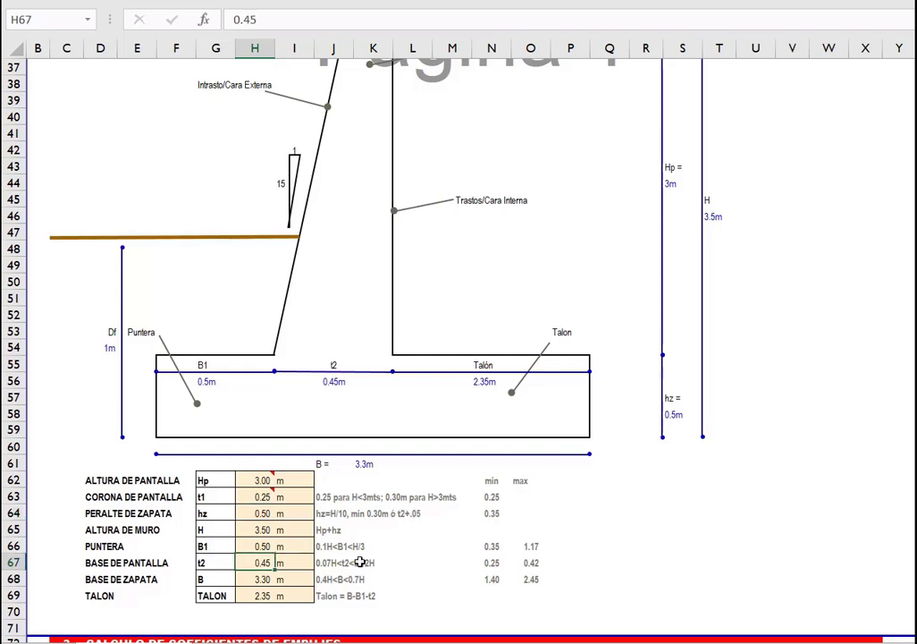
pyautogui.moveTo(494, 562); pyautogui.dragTo(530, 562)
pyautogui.click(263, 513)
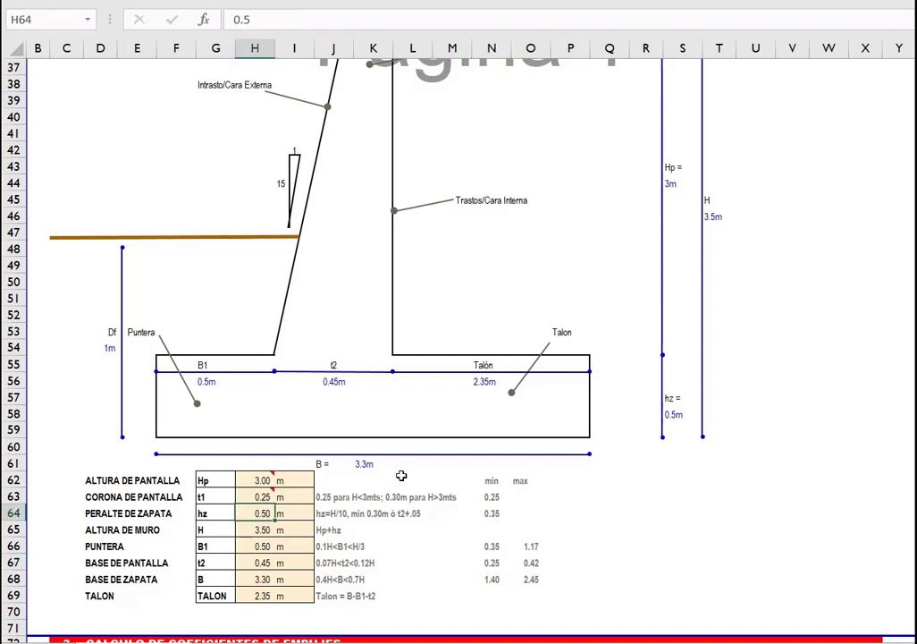
pyautogui.click(497, 512)
pyautogui.click(262, 515)
pyautogui.write('.3')
pyautogui.press('Return')
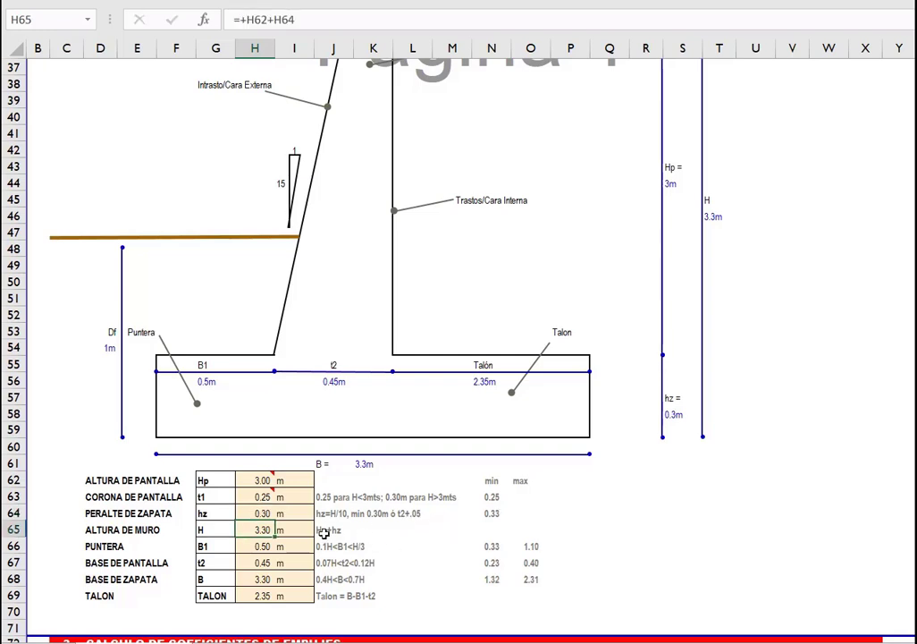
# Set the footing depth hz to 0.35 m after checking its recommended minimum.
pyautogui.click(500, 516)
pyautogui.click(264, 515)
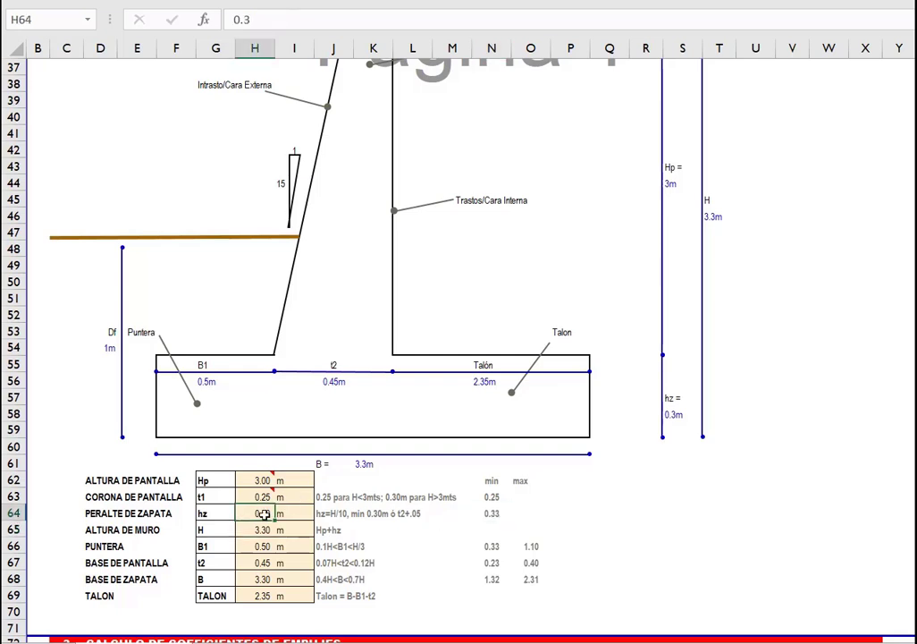
pyautogui.write('.35')
pyautogui.press('Return')
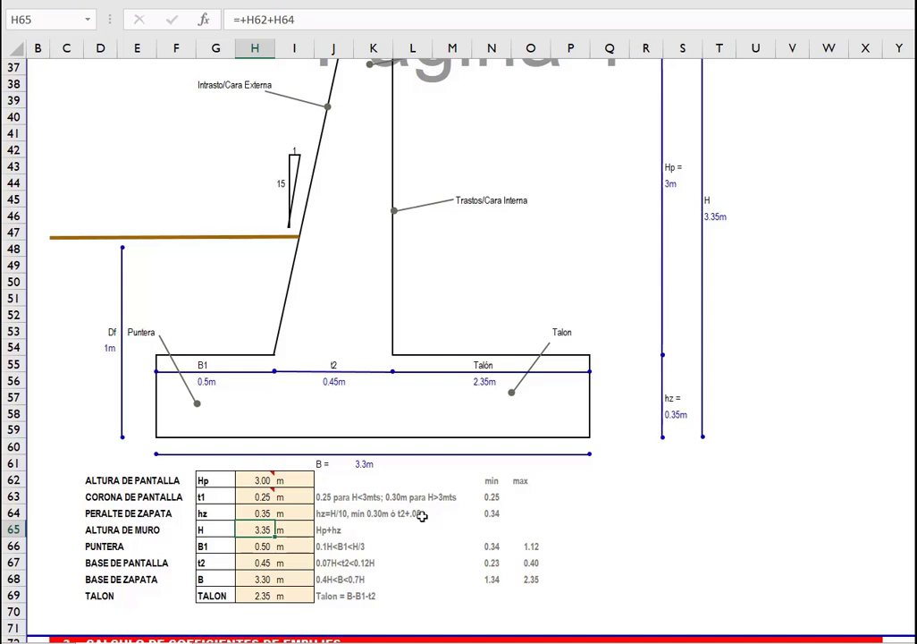
# Check the minimum and maximum limits for the toe B1 and set it to 0.35 m.
pyautogui.click(265, 546)
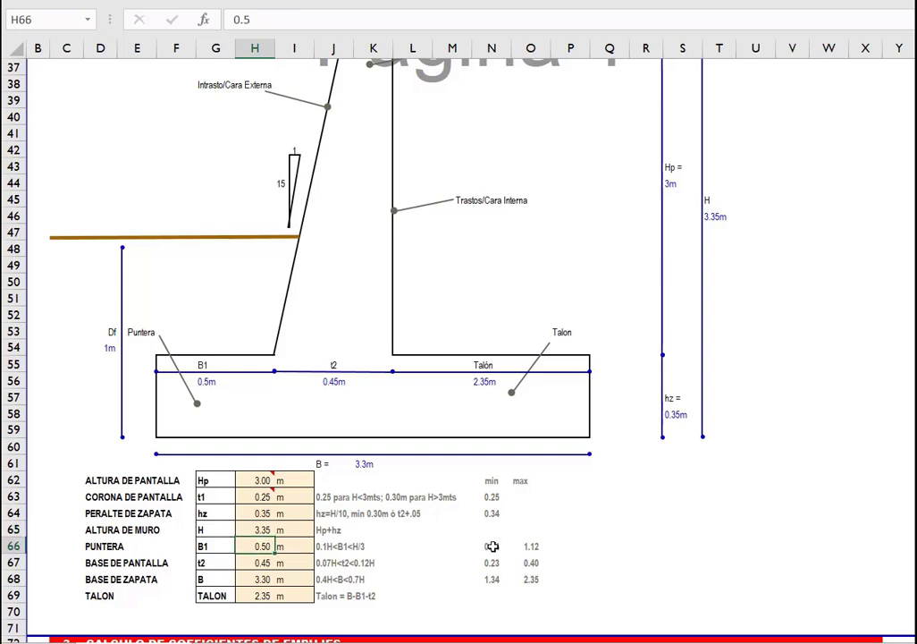
pyautogui.moveTo(492, 546); pyautogui.dragTo(531, 546)
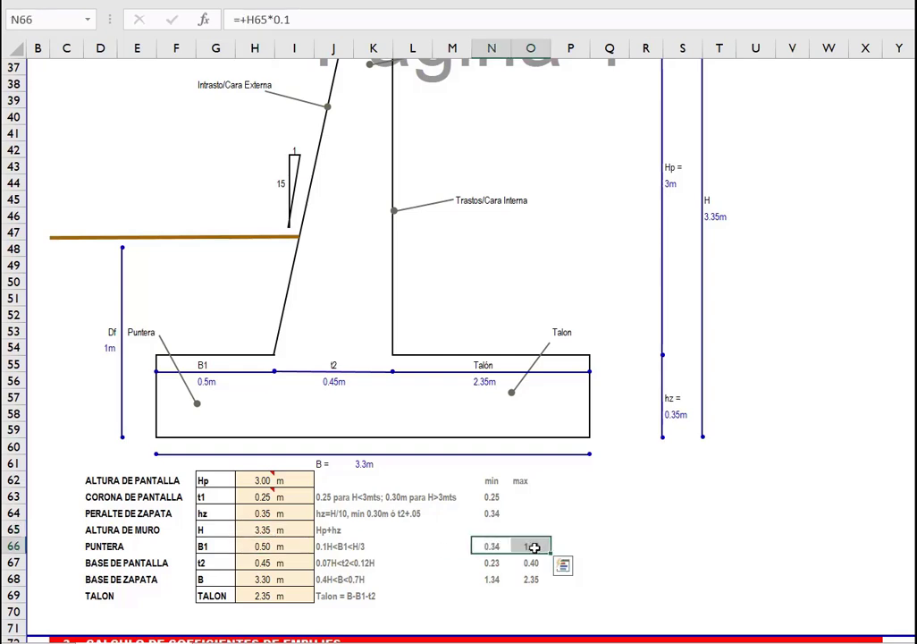
pyautogui.click(265, 546)
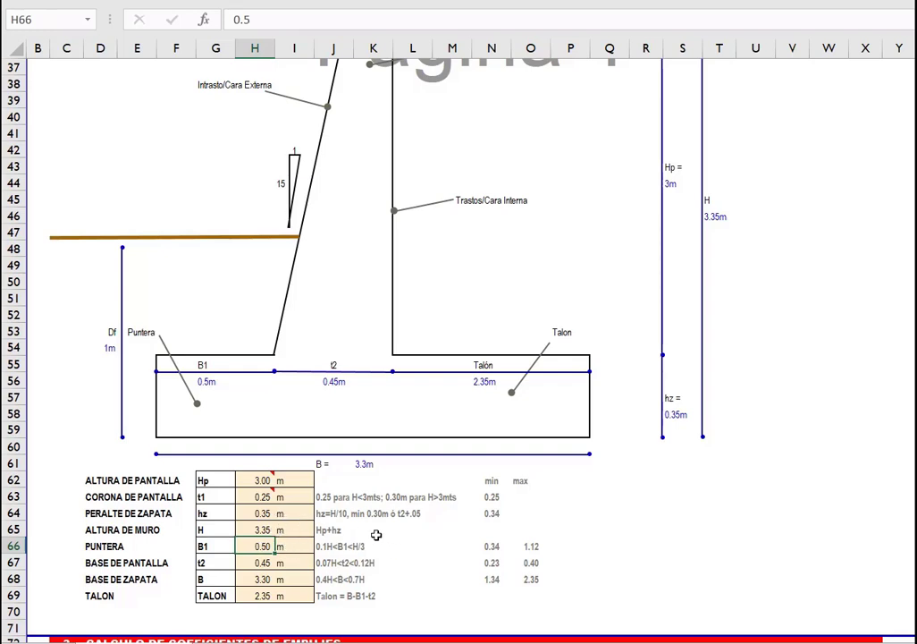
pyautogui.write('.35')
pyautogui.press('Return')
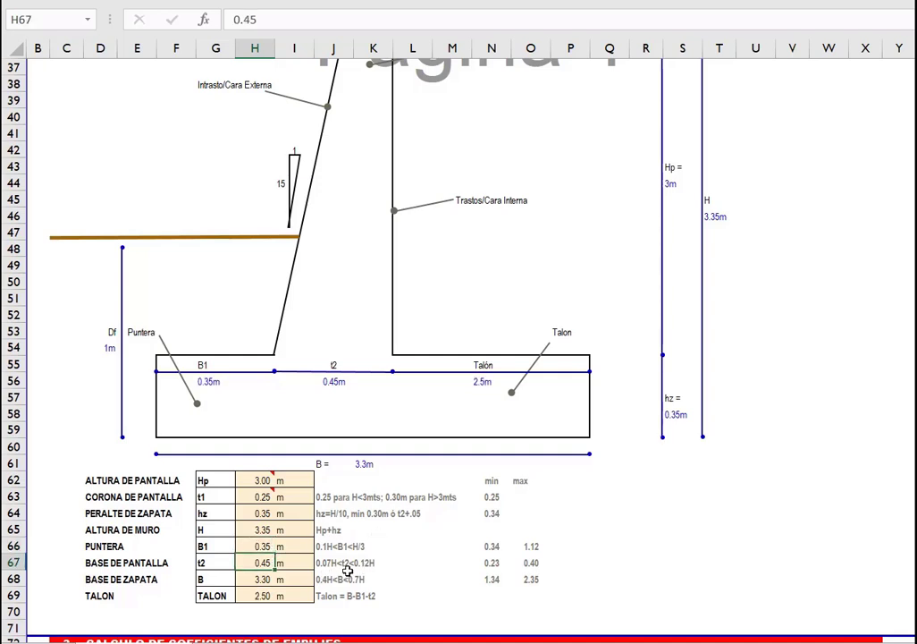
# Try a stem base width t2 of 0.25 m after checking its minimum and maximum limits, comparing it with the outer face slope.
pyautogui.moveTo(488, 566); pyautogui.dragTo(532, 564)
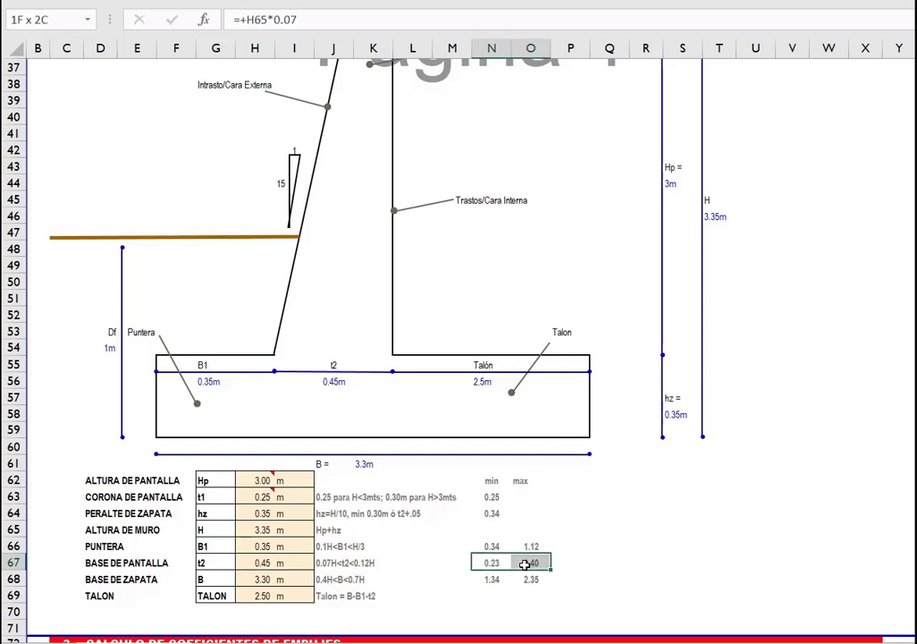
pyautogui.click(266, 561)
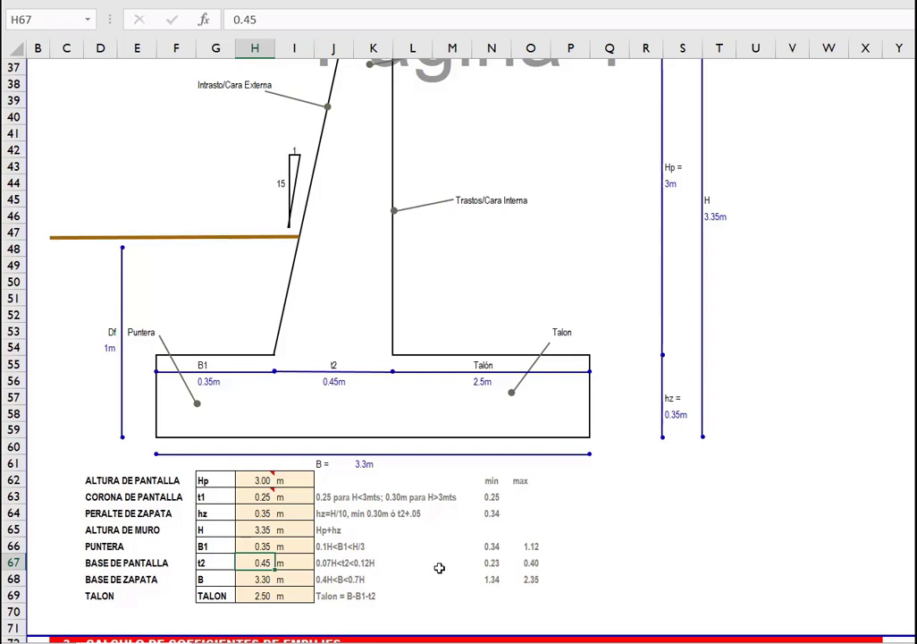
pyautogui.write('.2')
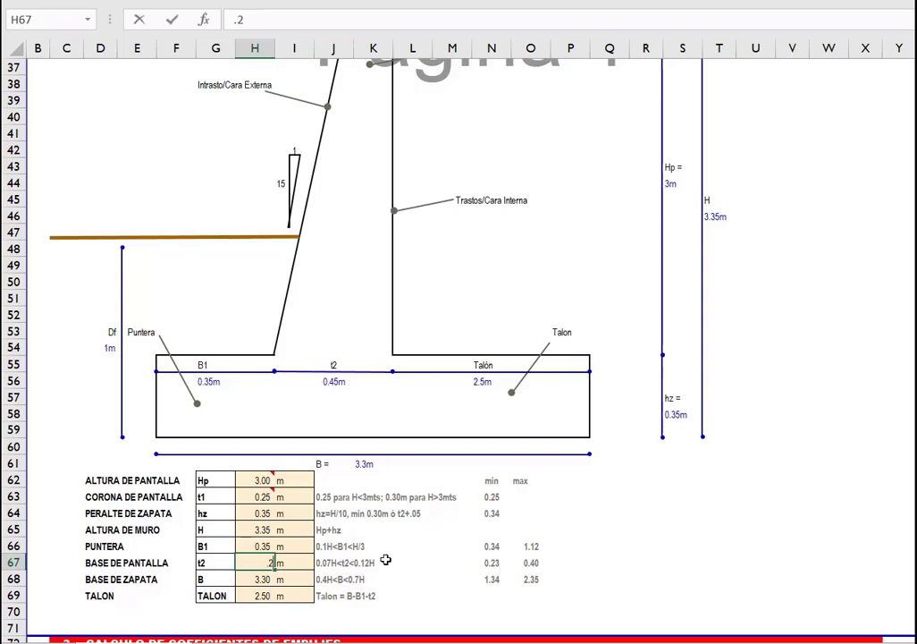
pyautogui.write('5')
pyautogui.press('Return')
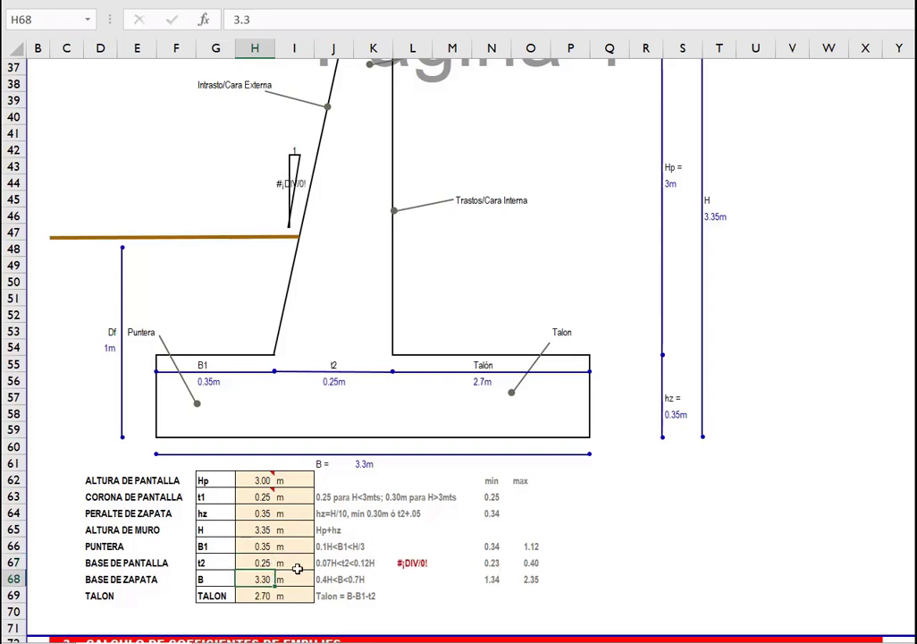
pyautogui.press('Up')
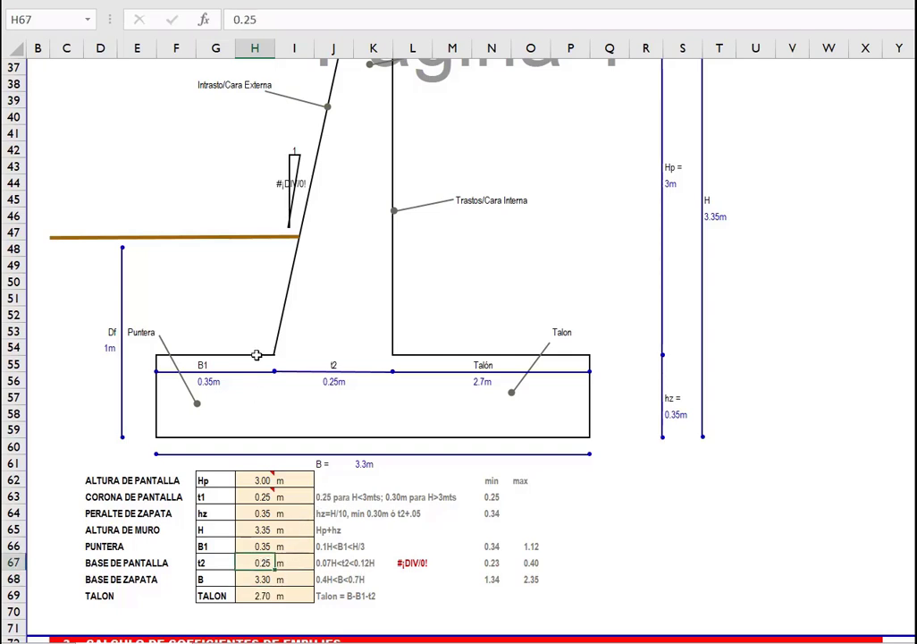
pyautogui.scroll(2, 319, 167)
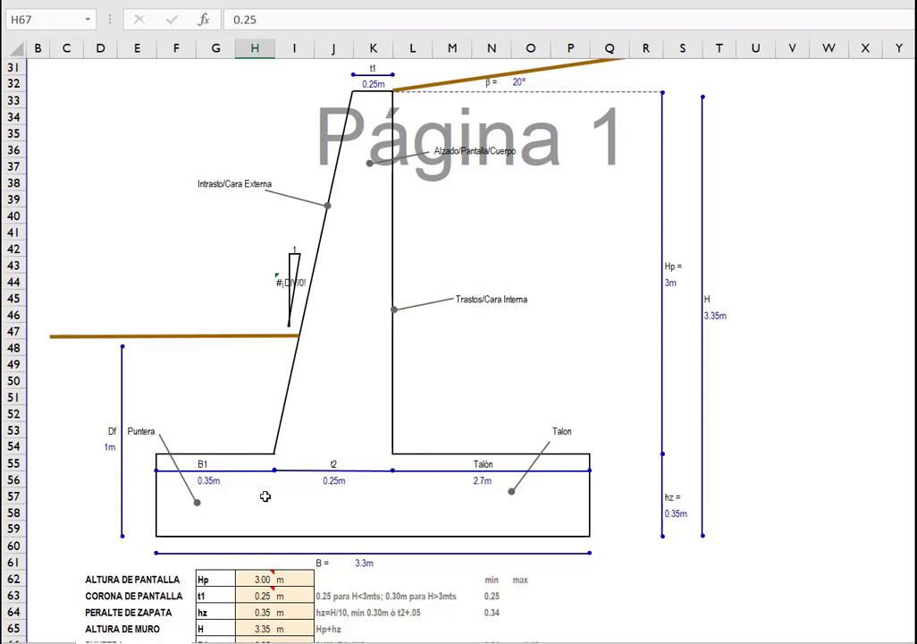
pyautogui.scroll(-1, 265, 494)
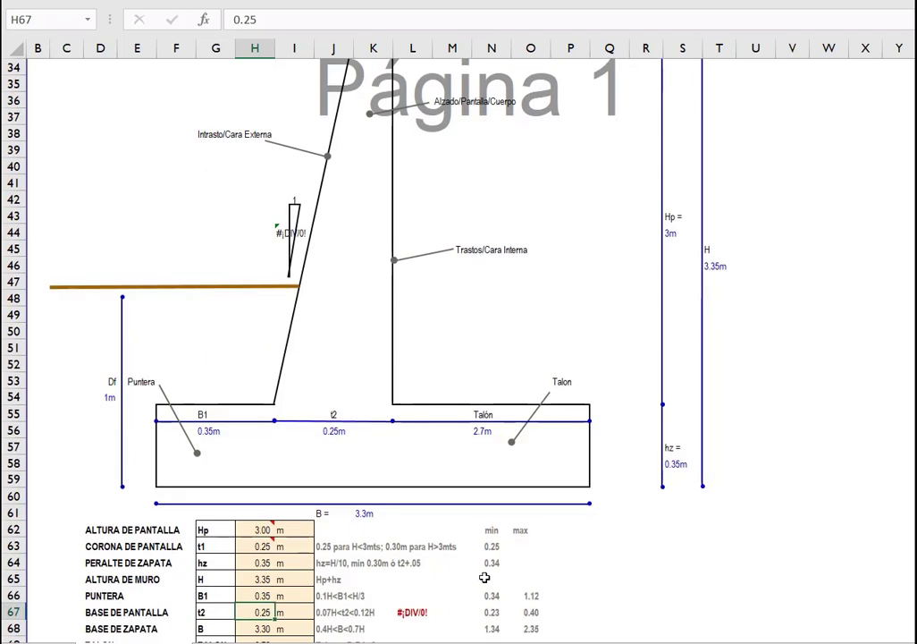
# Try a stem base width t2 of 0.3 m and inspect the formula behind its width check.
pyautogui.write('.3')
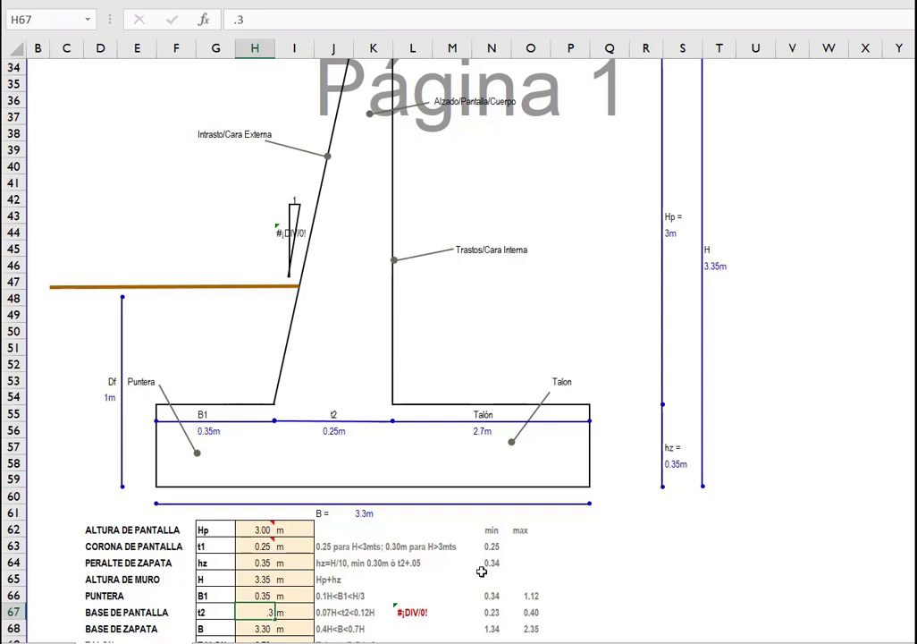
pyautogui.press('Return')
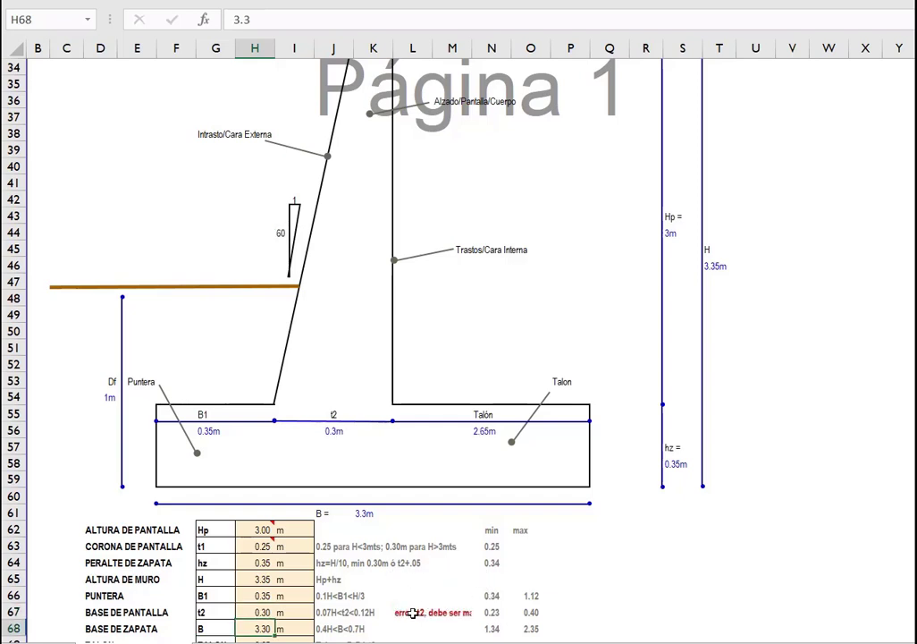
pyautogui.click(411, 613)
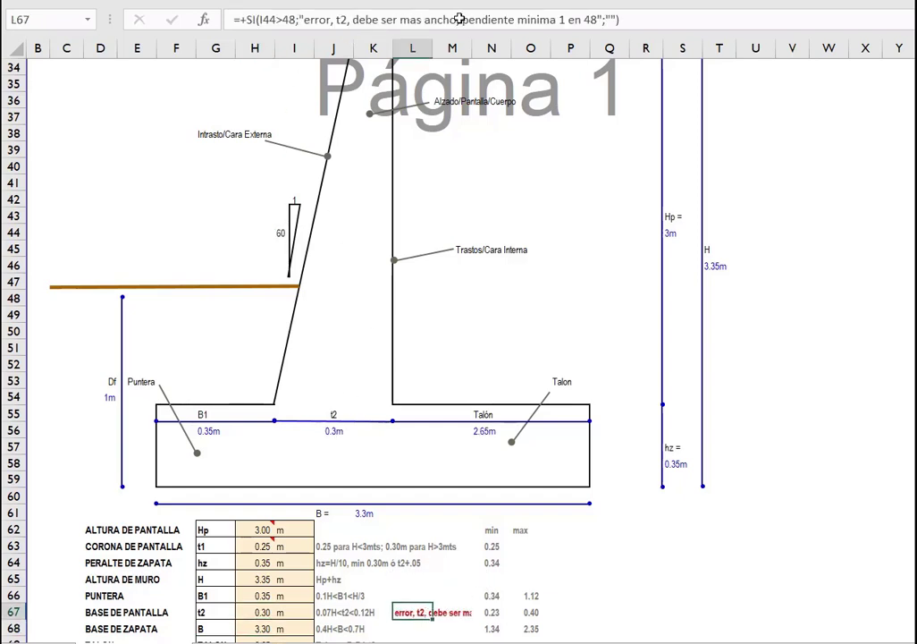
# Set the stem base width t2 to 0.35 m in the predimensioning table.
pyautogui.click(266, 611)
pyautogui.write('.35')
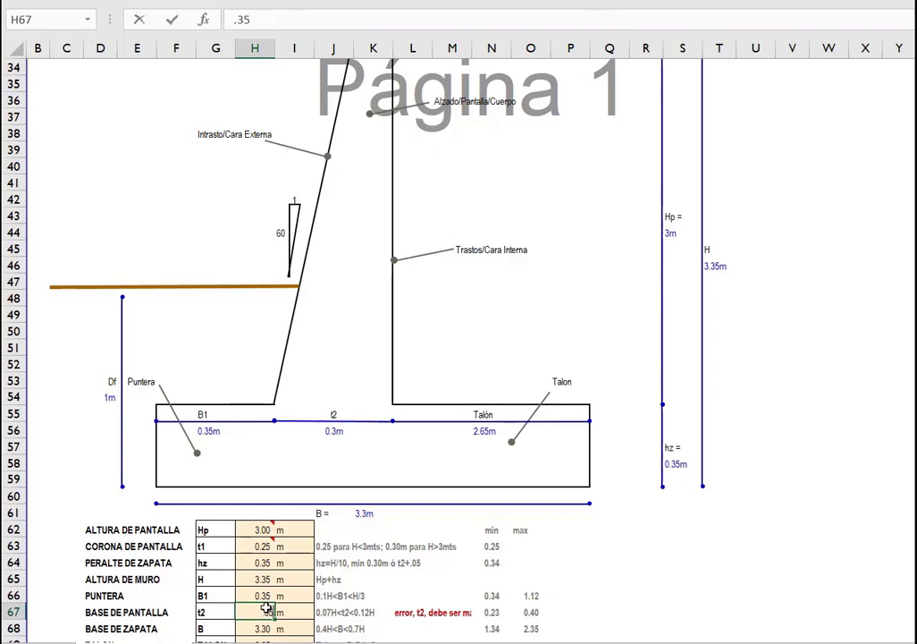
pyautogui.press('Return')
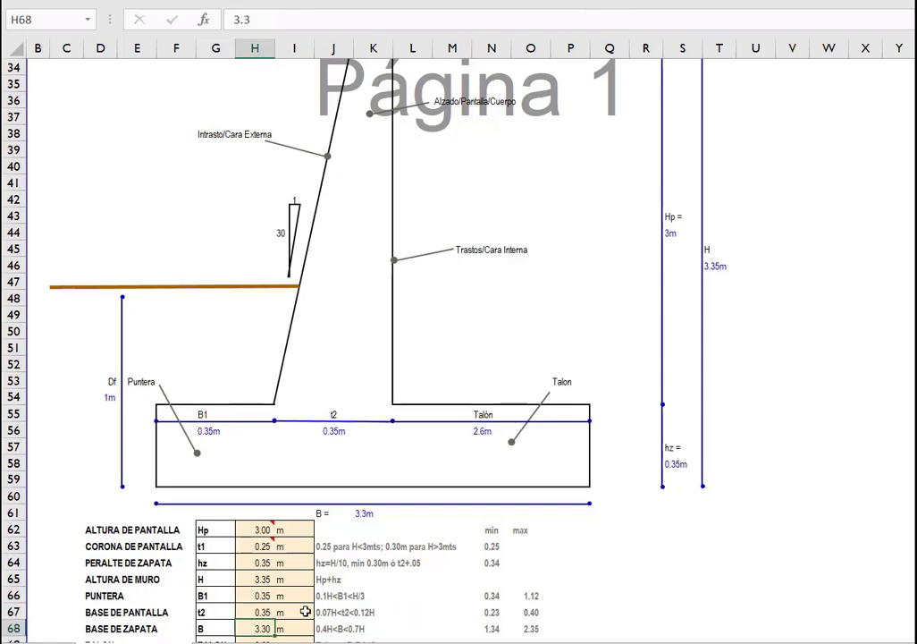
pyautogui.press('Up')
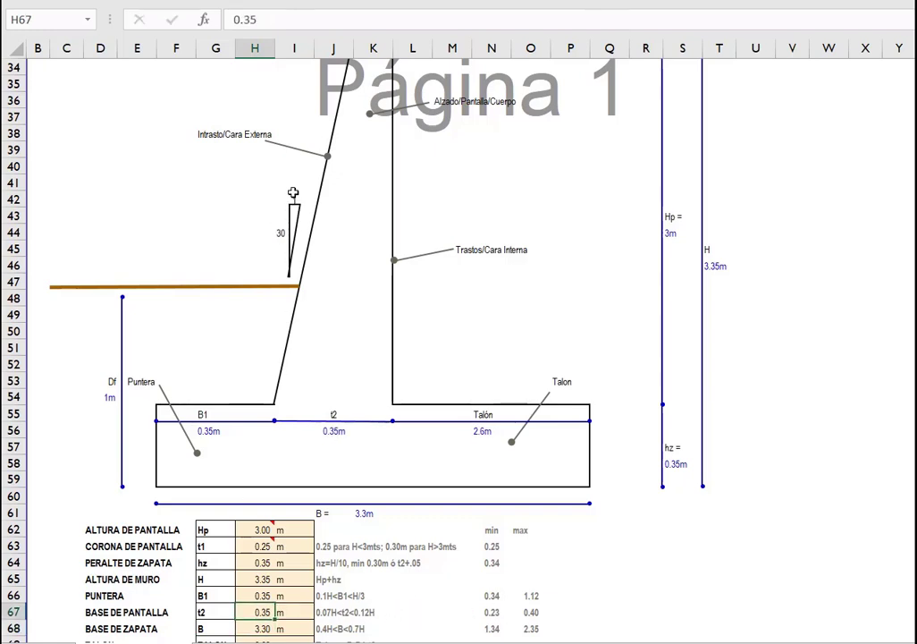
# Check the maximum limit for the footing base B and set it to 2.35 m.
pyautogui.scroll(-1, 286, 246)
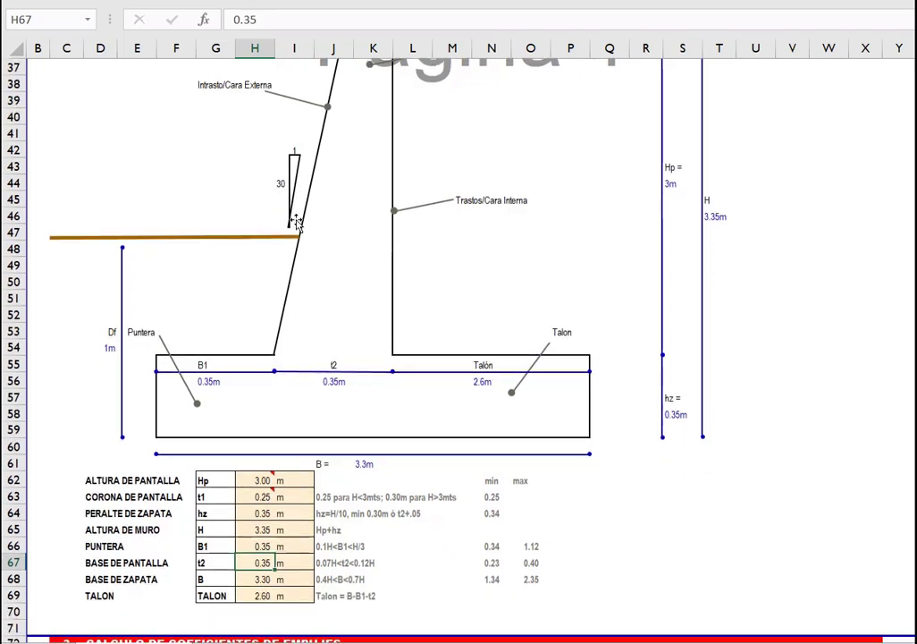
pyautogui.click(262, 578)
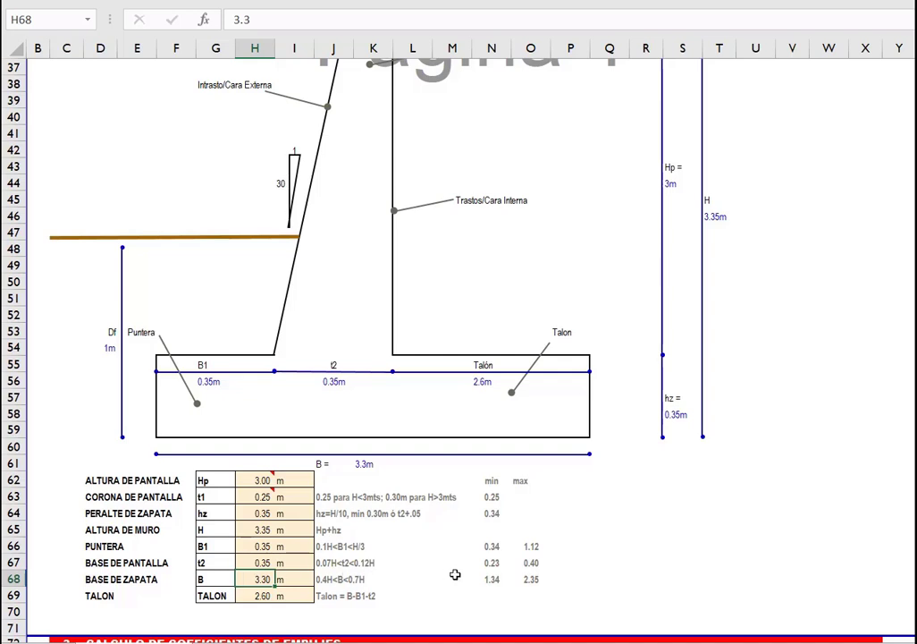
pyautogui.click(531, 580)
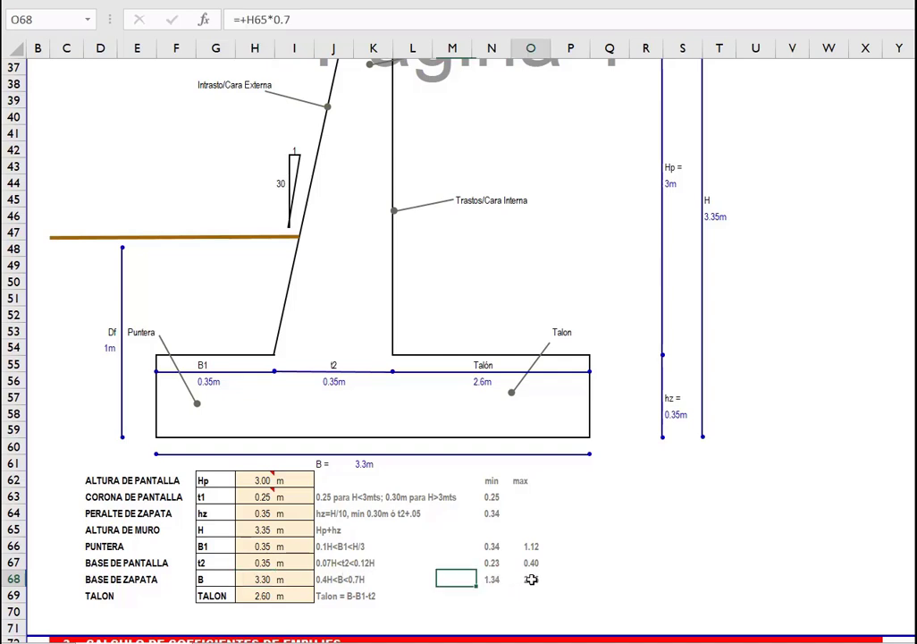
pyautogui.click(258, 578)
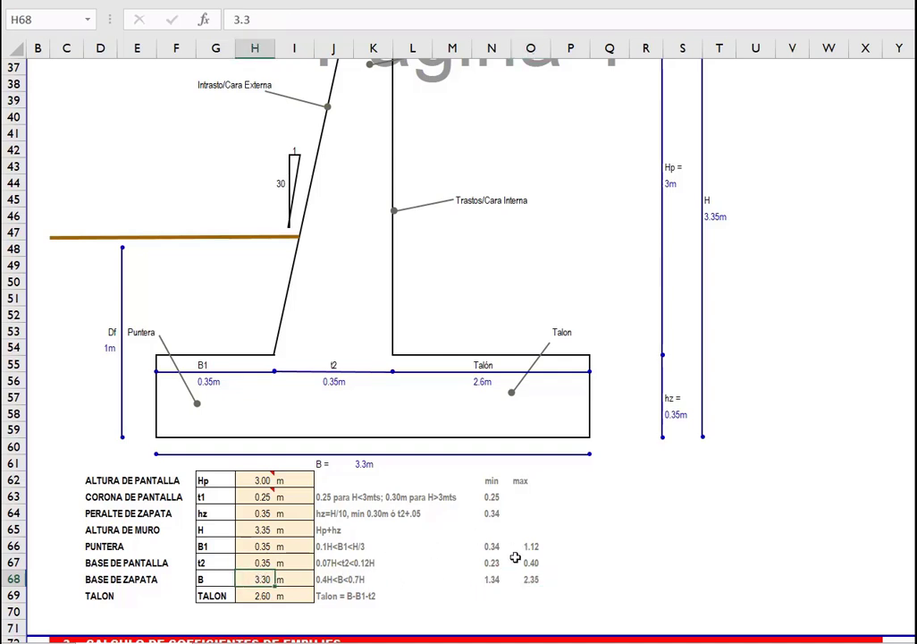
pyautogui.write('2.35')
pyautogui.press('Return')
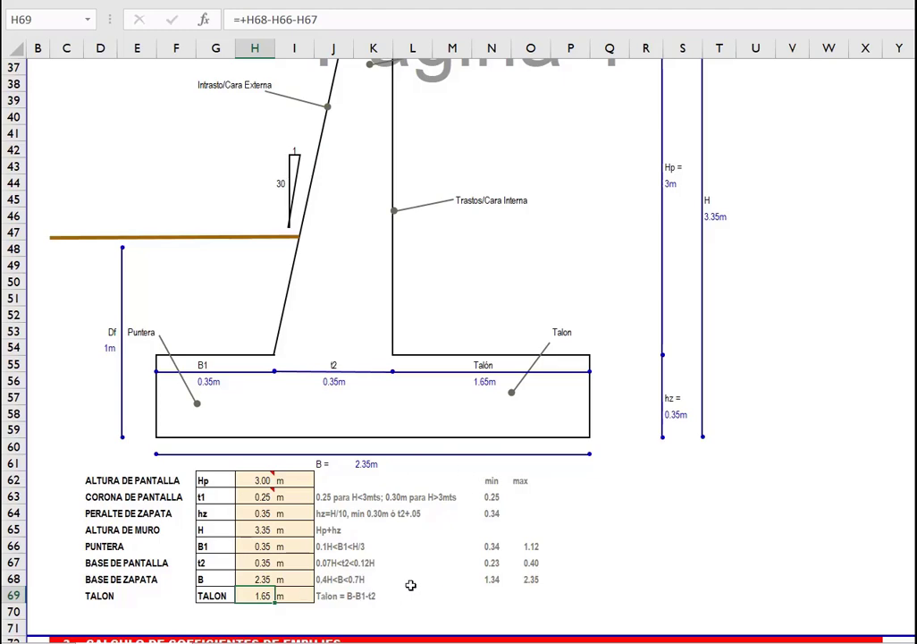
# Review the wall drawing with its updated dimensions and the recommended sizing rules beside the predimensioning table.
pyautogui.scroll(3, 569, 518)
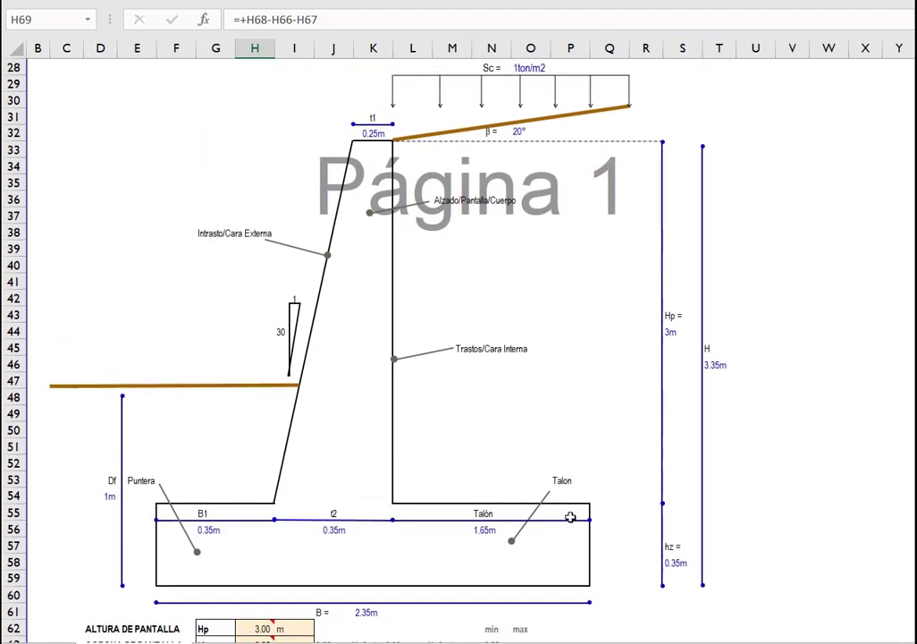
pyautogui.scroll(-2, 567, 516)
pyautogui.scroll(1, 563, 516)
pyautogui.scroll(-2, 563, 516)
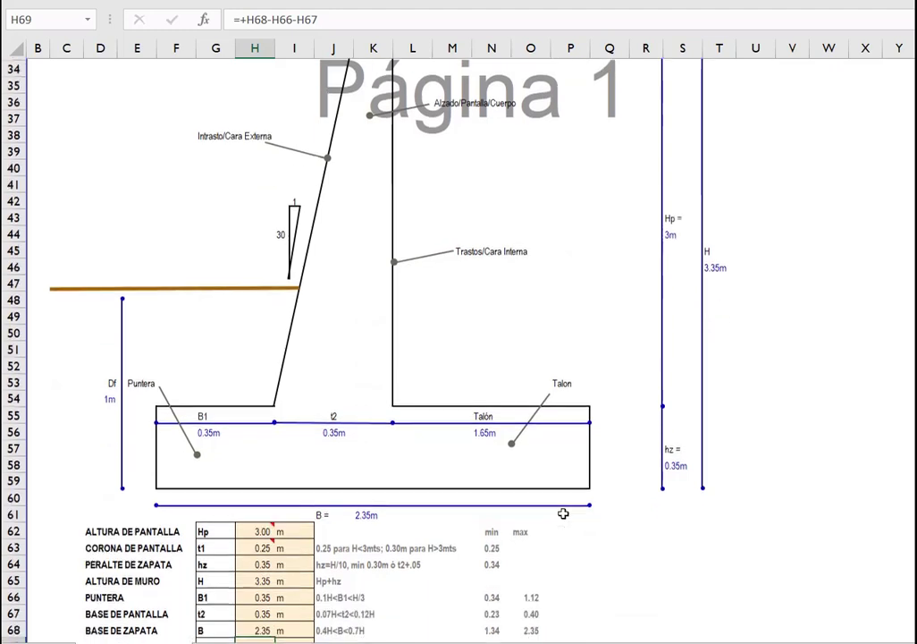
pyautogui.moveTo(338, 497); pyautogui.dragTo(340, 595)
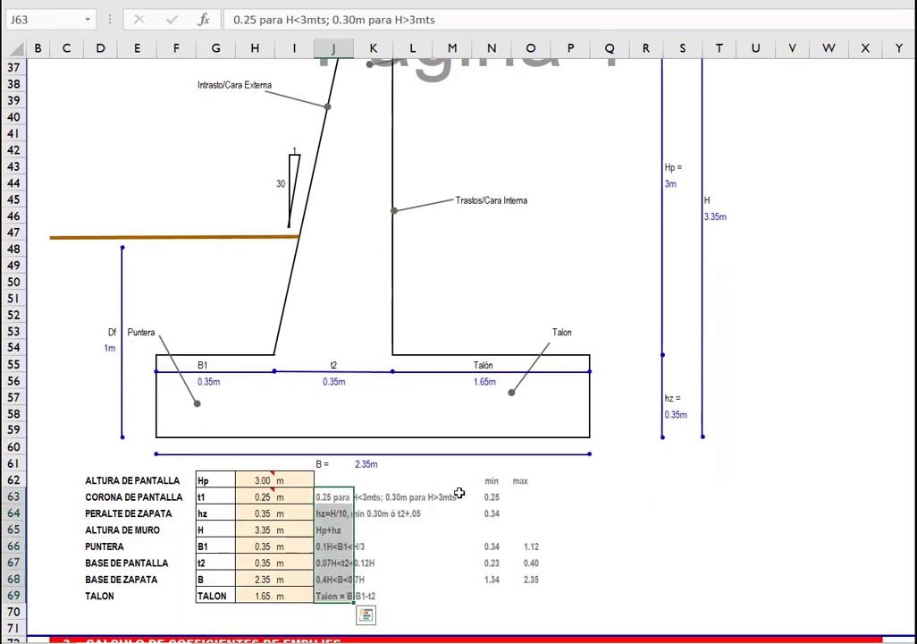
pyautogui.scroll(2, 459, 490)
pyautogui.scroll(1, 460, 493)
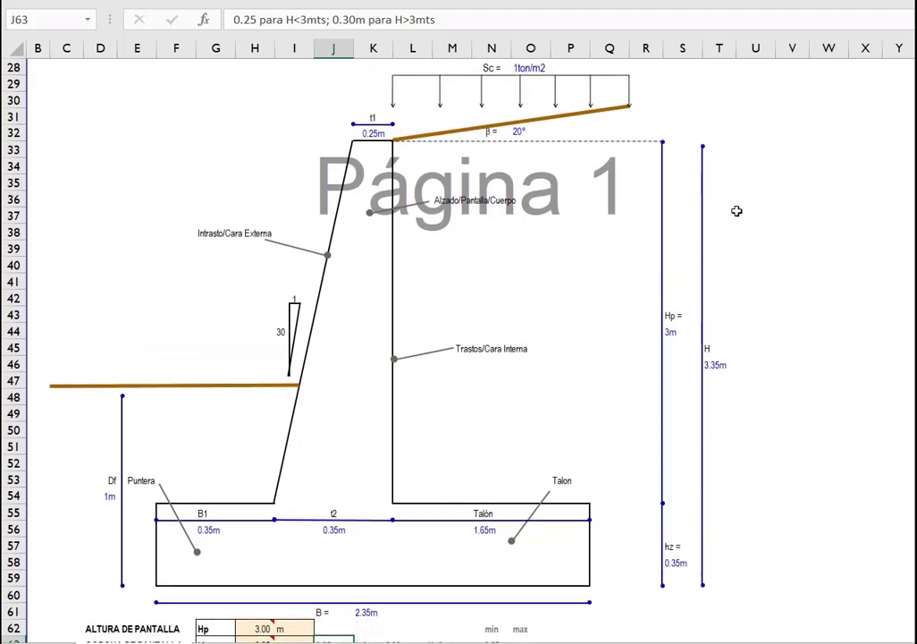
pyautogui.scroll(2, 462, 377)
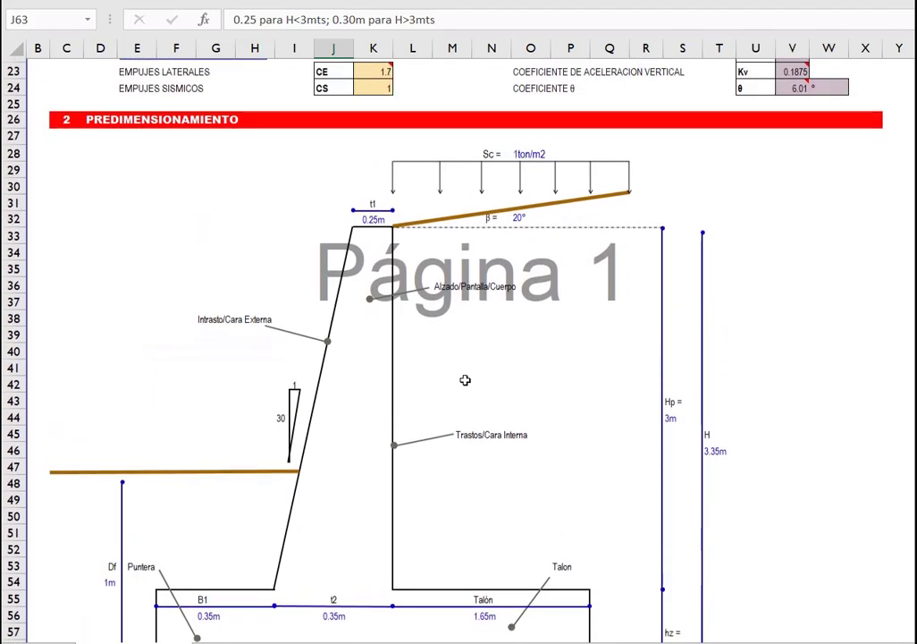
pyautogui.scroll(-1, 465, 380)
pyautogui.scroll(-1, 524, 243)
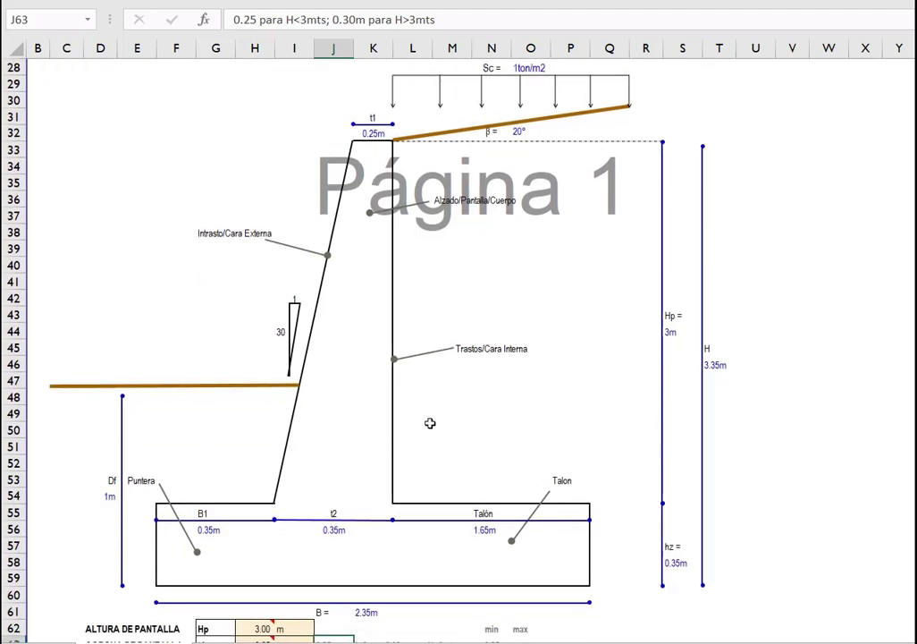
pyautogui.scroll(-1, 437, 421)
pyautogui.scroll(1, 438, 421)
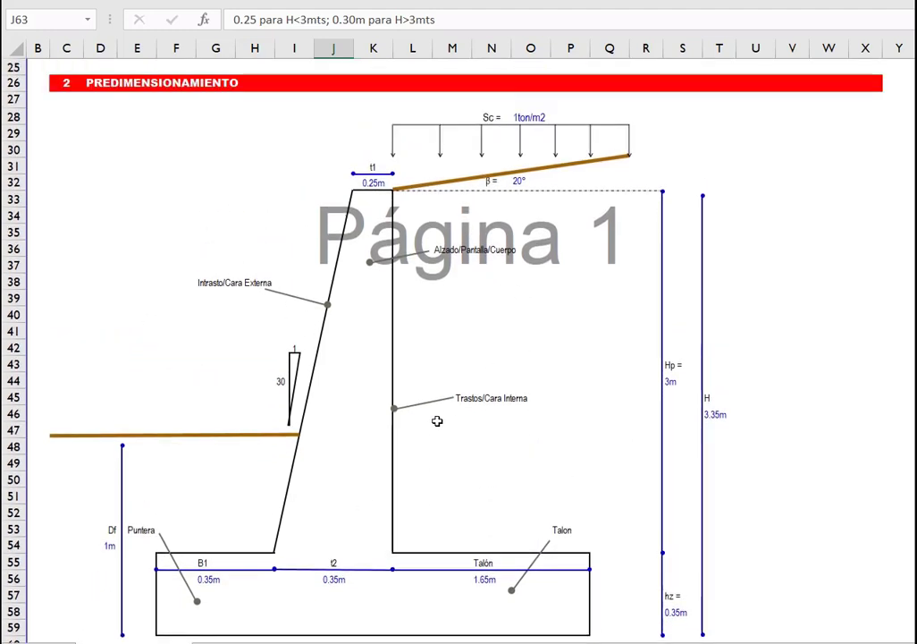
# Split the sheet at row 70, between the predimensioning table and the thrust coefficient section.
pyautogui.scroll(-5, 437, 421)
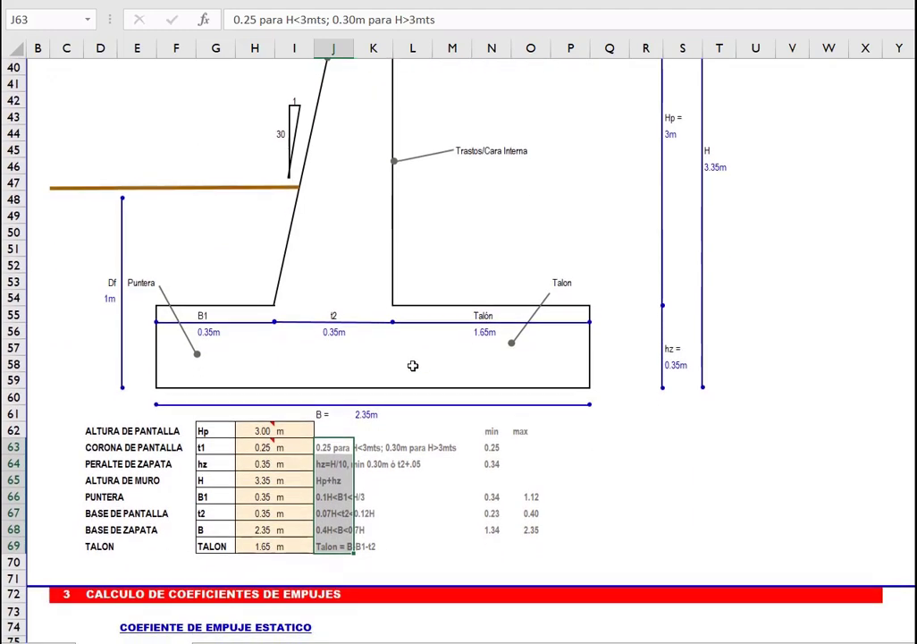
pyautogui.scroll(-6, 413, 366)
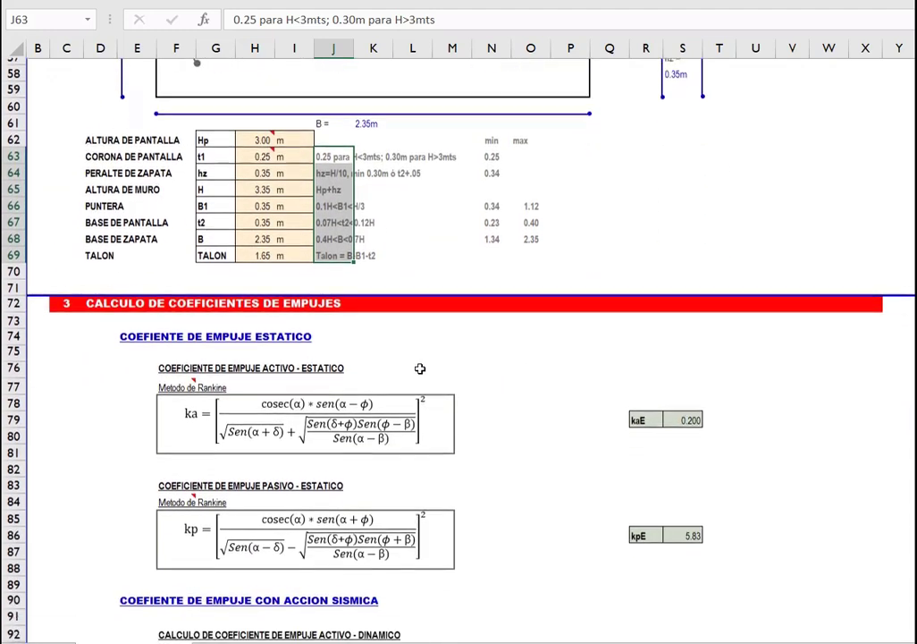
pyautogui.scroll(-1, 420, 368)
pyautogui.moveTo(266, 85); pyautogui.dragTo(293, 196)
pyautogui.click(46, 218)
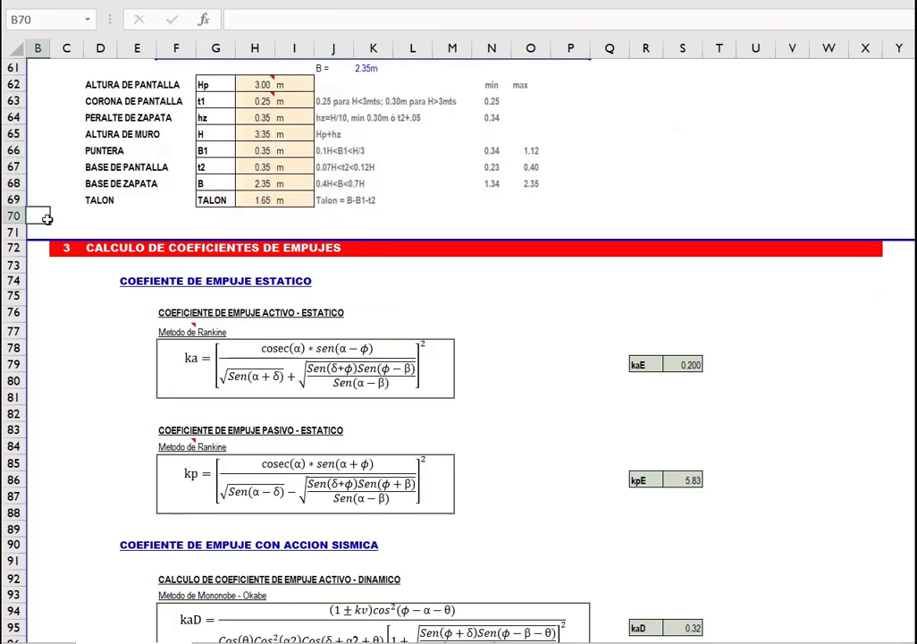
pyautogui.click(434, 2)
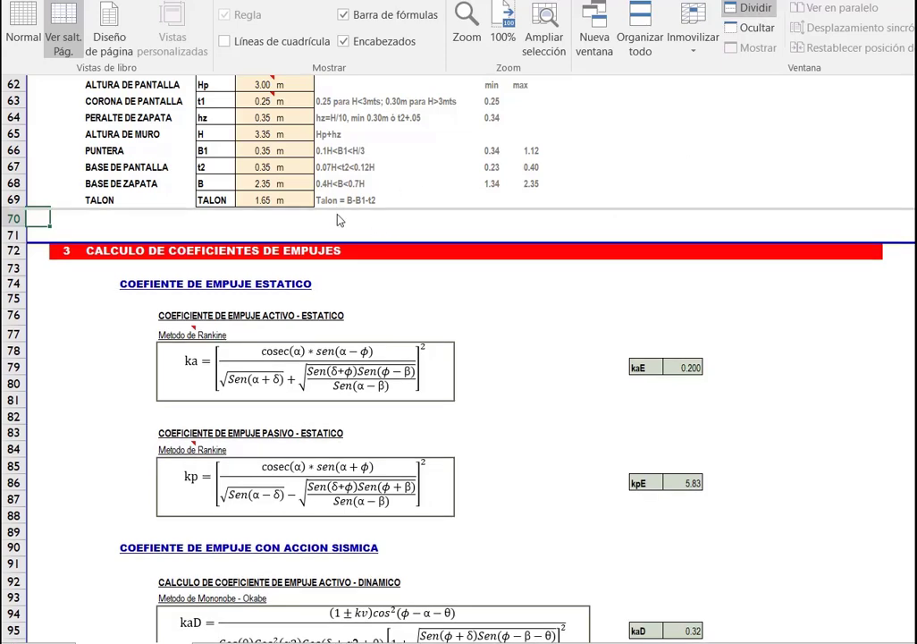
# Examine the static and seismic thrust coefficient formulas in the lower pane alongside the wall dimensions in the upper pane.
pyautogui.click(380, 153)
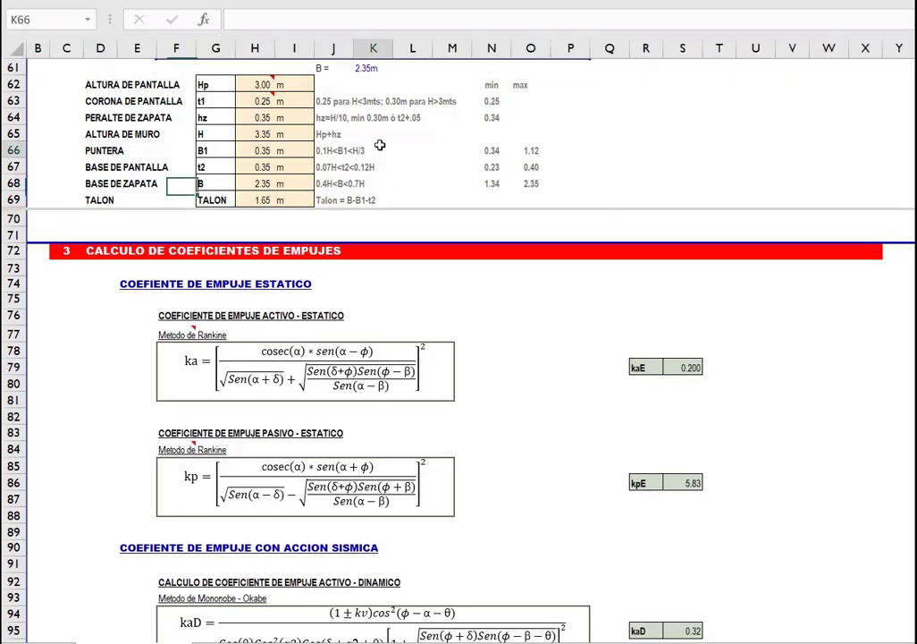
pyautogui.click(246, 233)
pyautogui.scroll(-1, 269, 349)
pyautogui.scroll(-2, 360, 341)
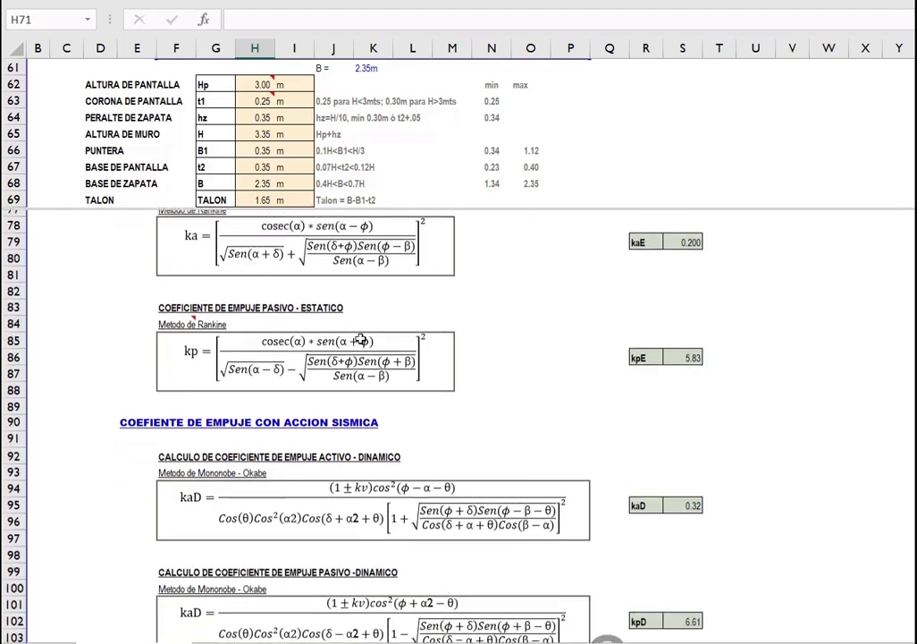
pyautogui.scroll(4, 361, 341)
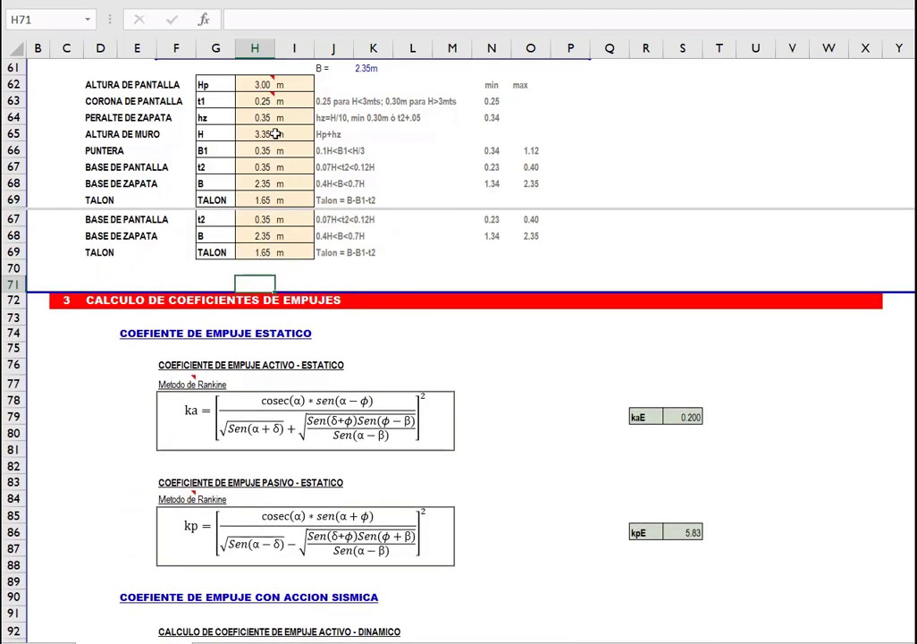
pyautogui.click(263, 117)
pyautogui.click(262, 101)
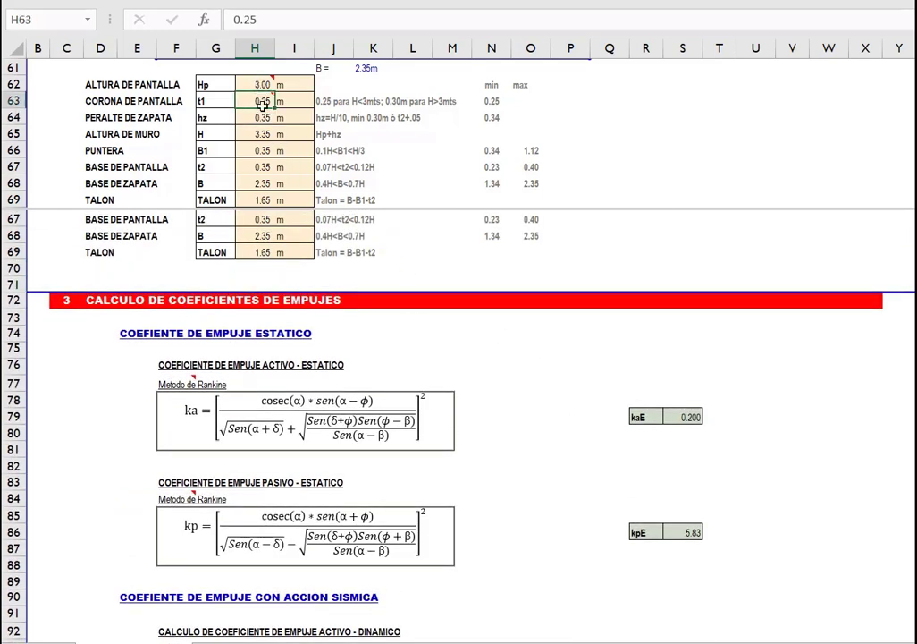
pyautogui.click(259, 84)
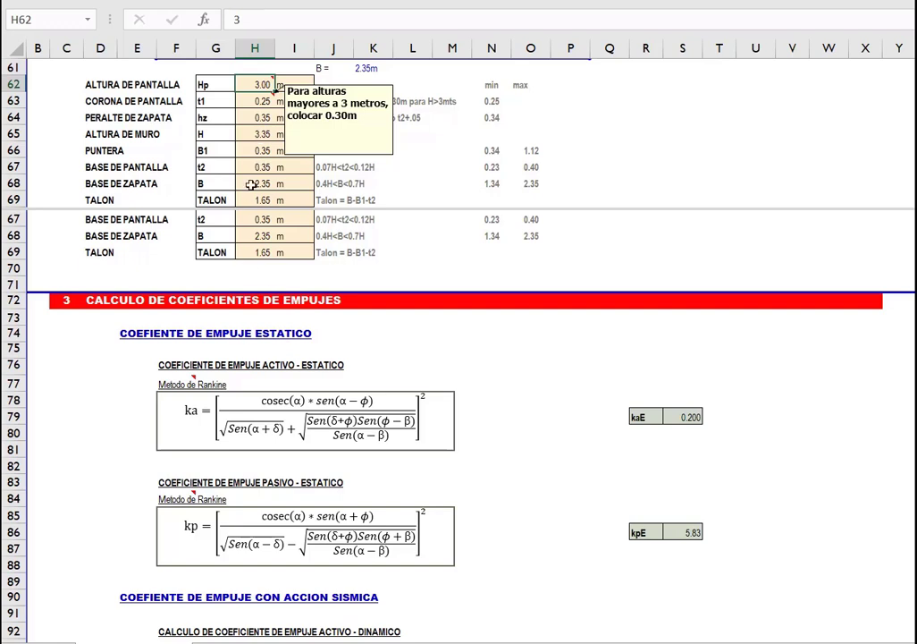
pyautogui.click(259, 134)
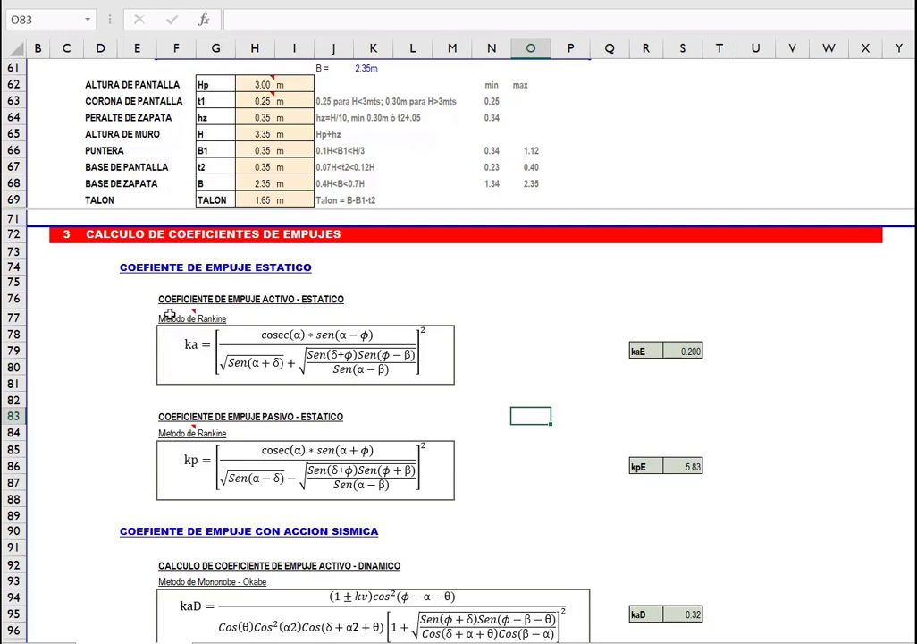
# Read the note on the Rankine method for the active static coefficient and place the wall force diagram over the static thrust formulas.
pyautogui.moveTo(195, 317)
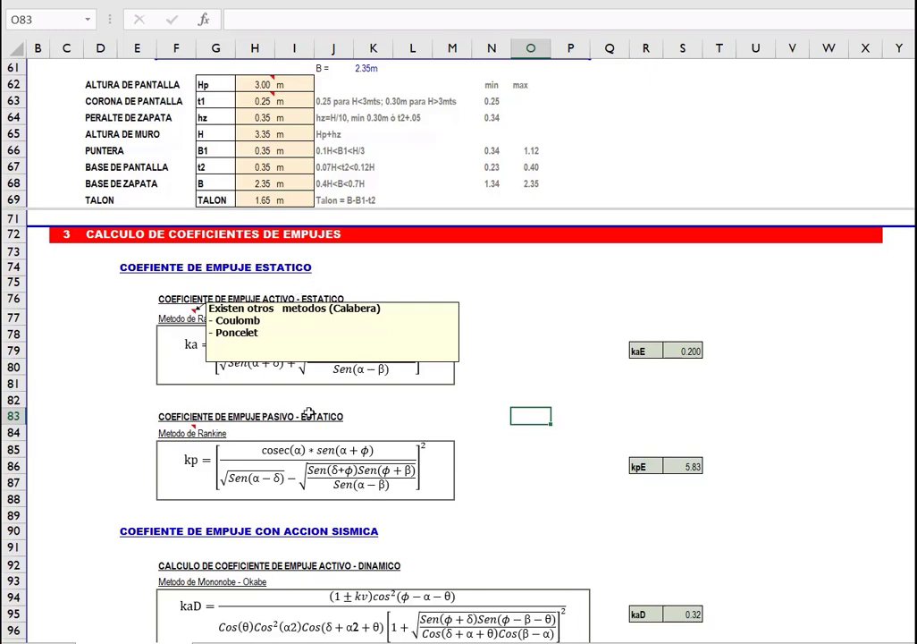
pyautogui.click(196, 394)
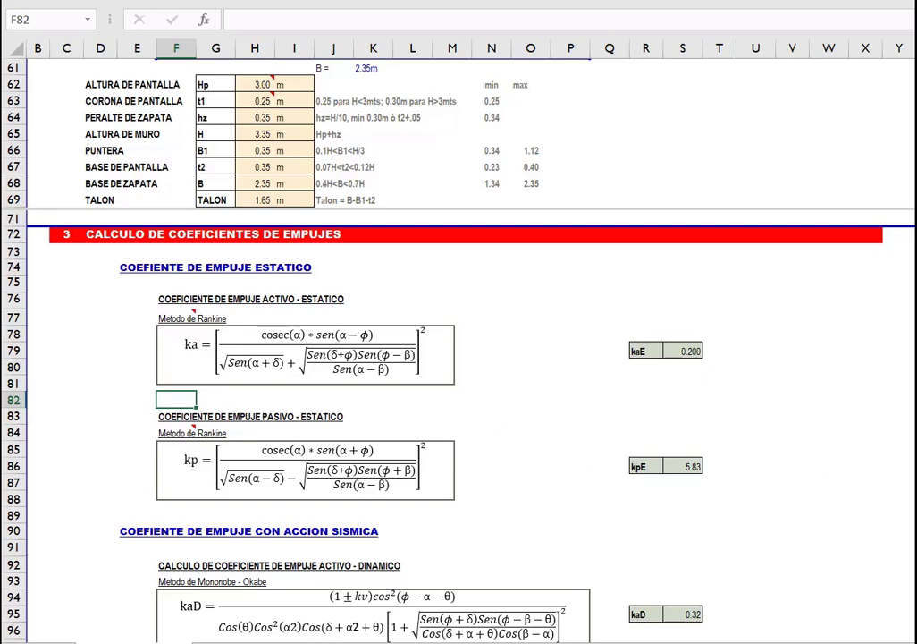
pyautogui.click(912, 438)
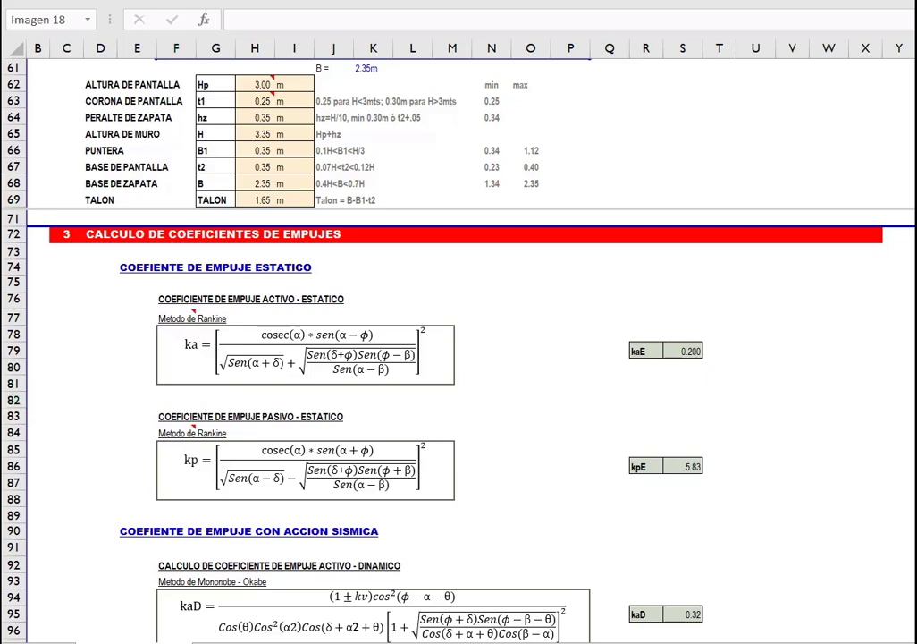
pyautogui.moveTo(912, 438); pyautogui.dragTo(445, 381)
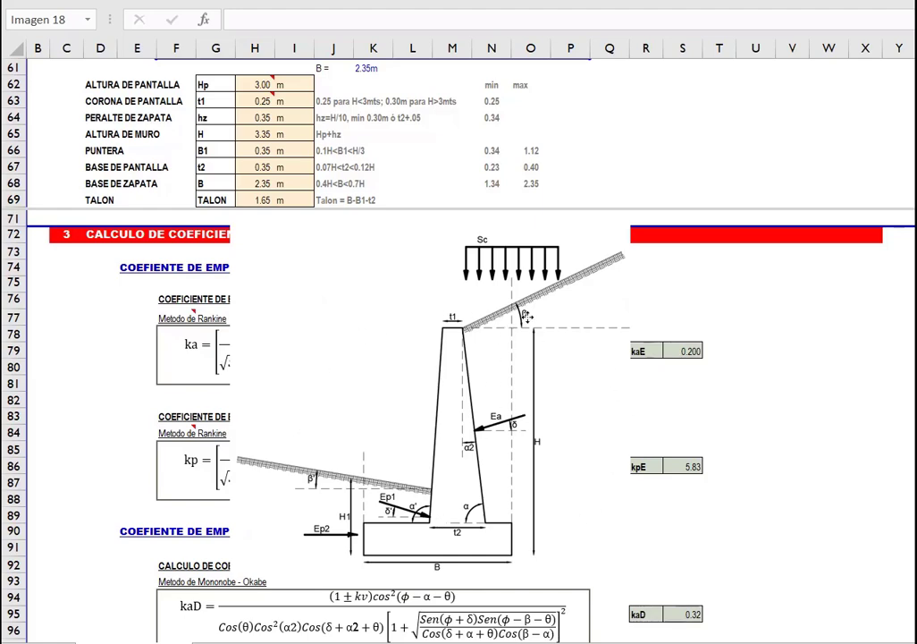
pyautogui.click(266, 512)
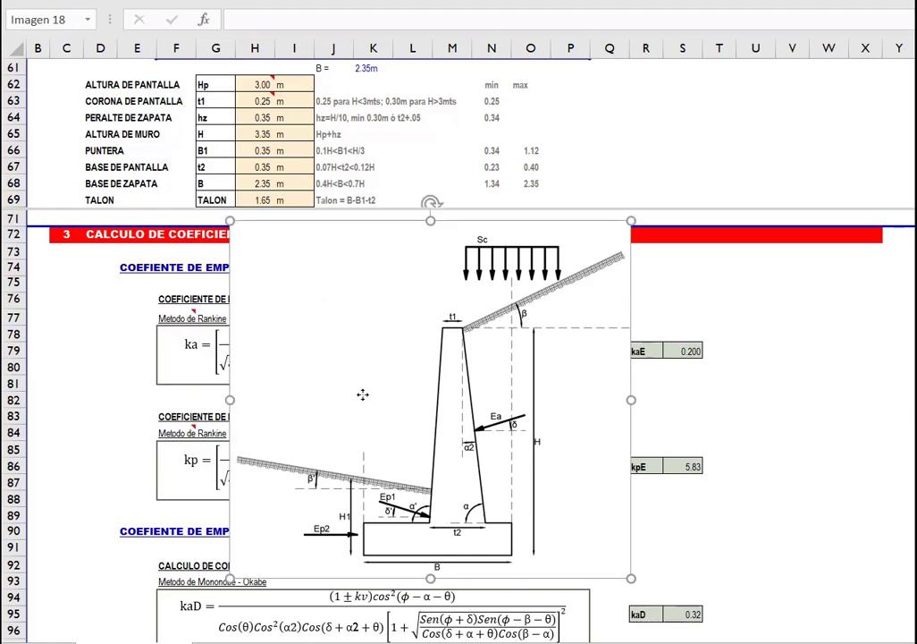
# Reposition the wall force diagram beside the static formulas to examine its angles, and move it back out of view.
pyautogui.moveTo(362, 394); pyautogui.dragTo(916, 483)
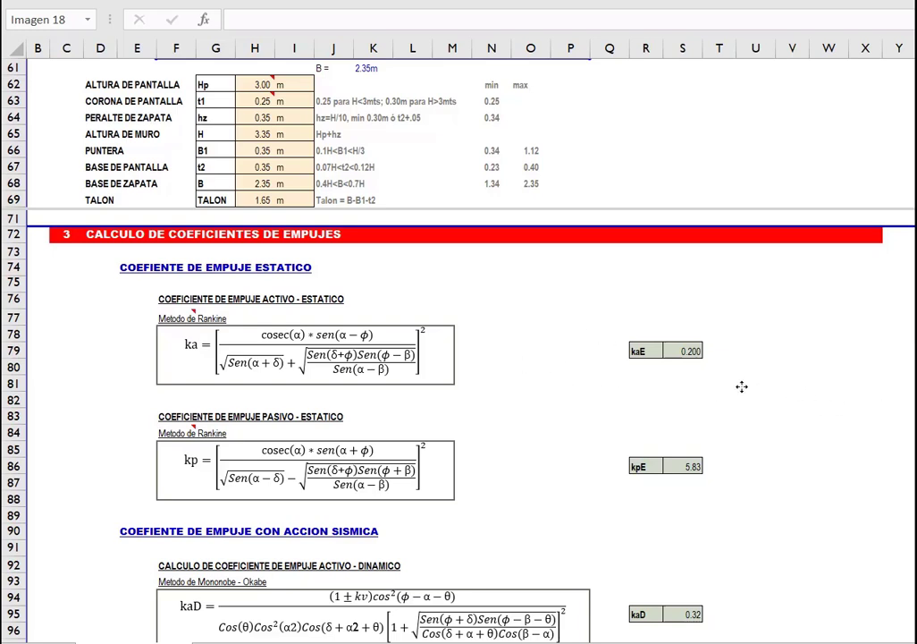
pyautogui.hotkey('ctrl', 'z')
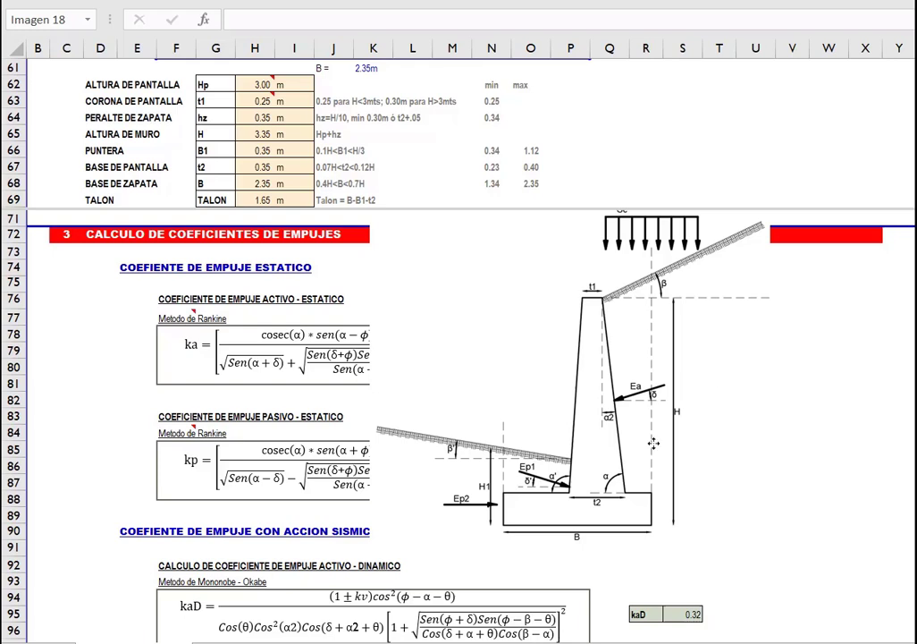
pyautogui.click(616, 484)
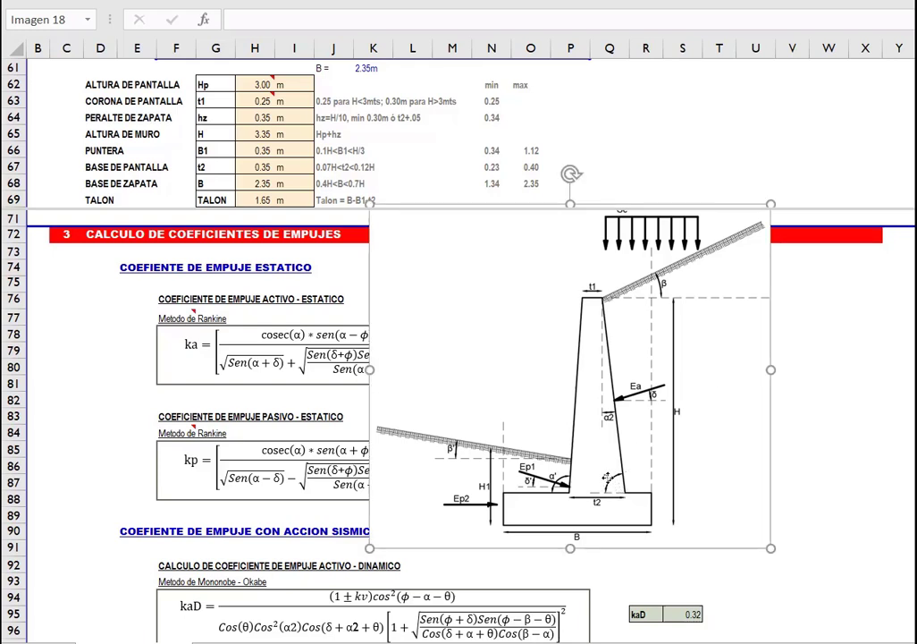
pyautogui.press('Escape')
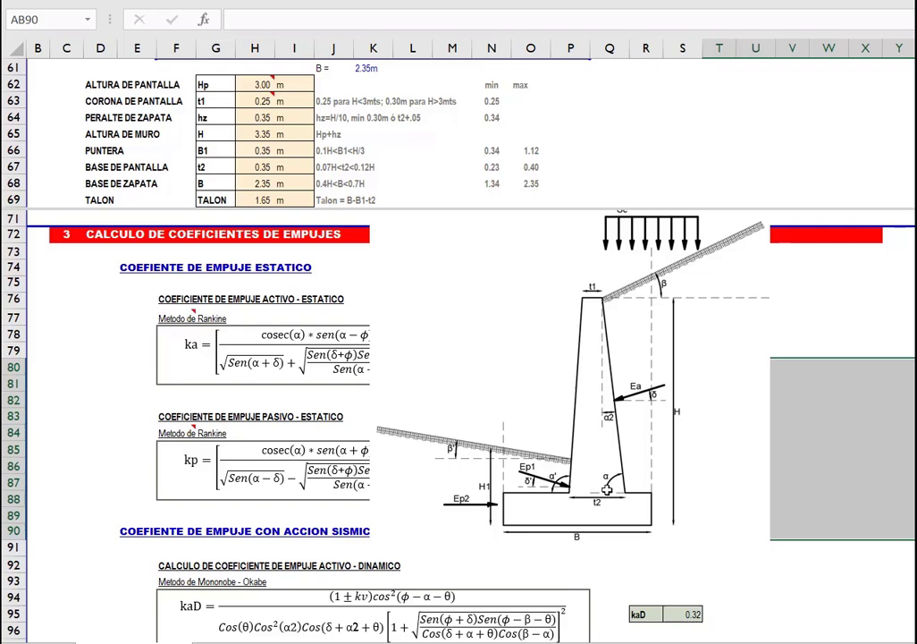
pyautogui.moveTo(487, 371); pyautogui.dragTo(916, 371)
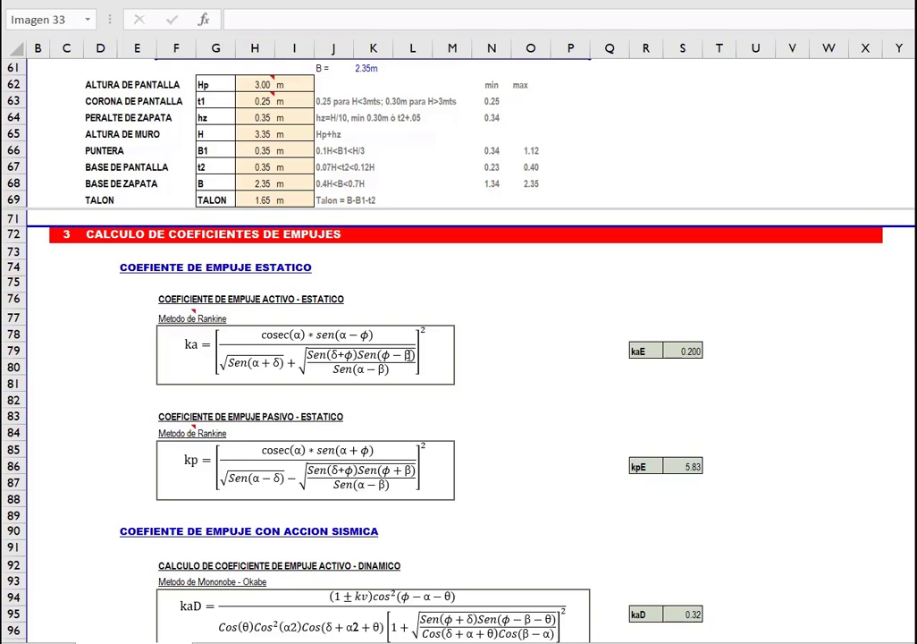
# Place the Ka formula with cos β and the simplified Ka and Kp sine formulas over the static coefficient section for comparison.
pyautogui.moveTo(908, 358); pyautogui.dragTo(229, 295)
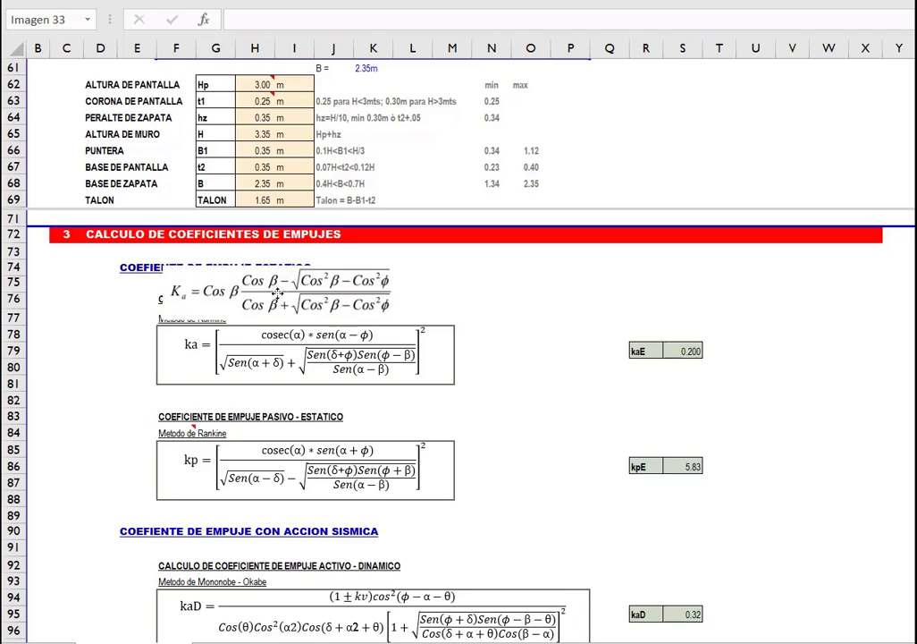
pyautogui.moveTo(344, 306); pyautogui.dragTo(435, 288)
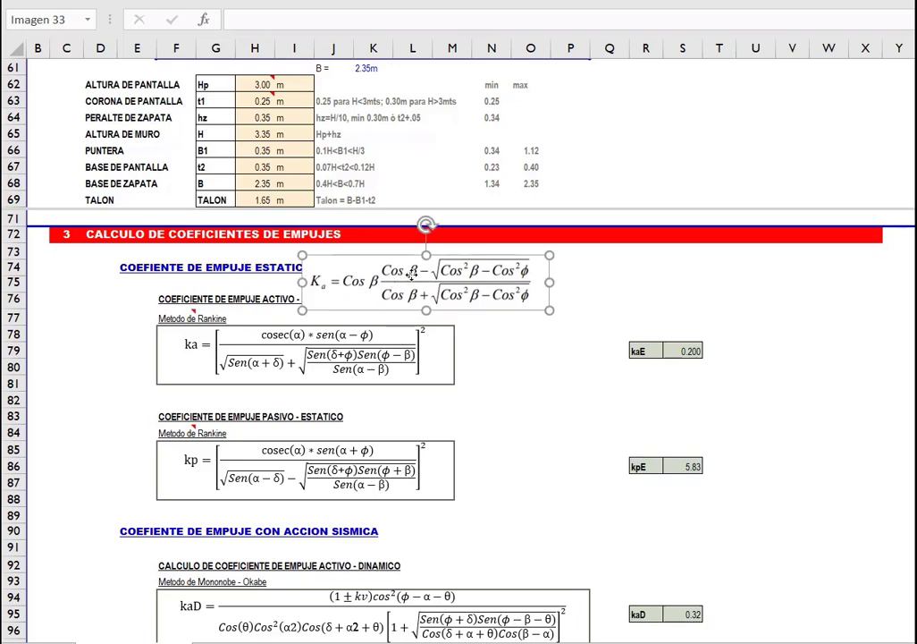
pyautogui.click(849, 346)
pyautogui.moveTo(849, 345); pyautogui.dragTo(235, 366)
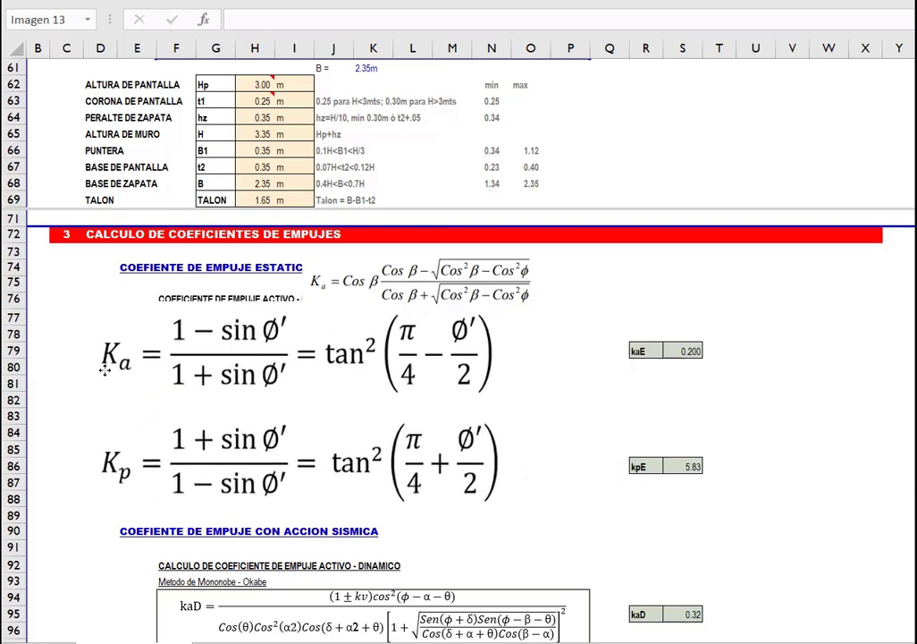
pyautogui.moveTo(113, 369); pyautogui.dragTo(114, 370)
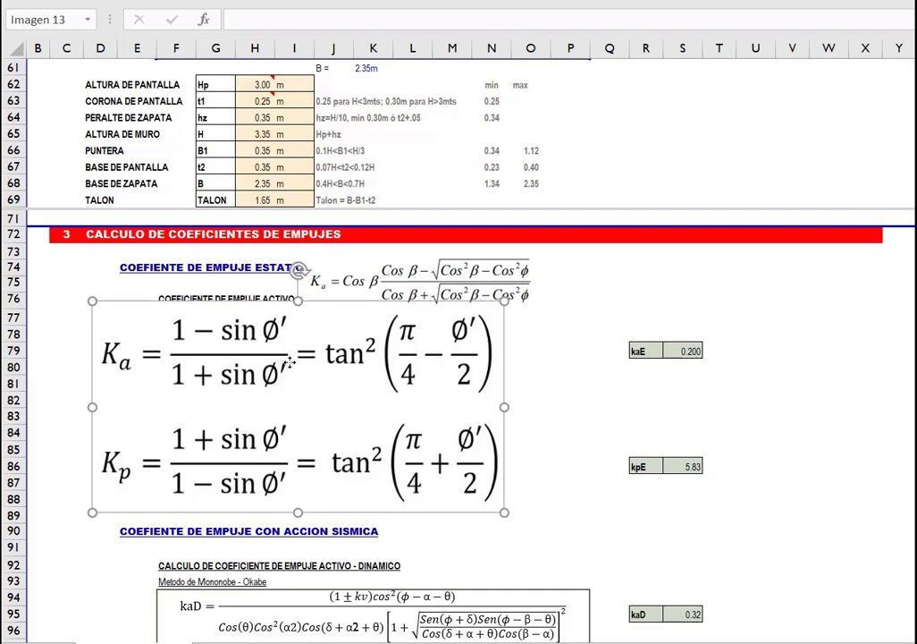
# Move both alternative formula images away from the static coefficient section to uncover the original formulas.
pyautogui.moveTo(260, 406); pyautogui.dragTo(916, 406)
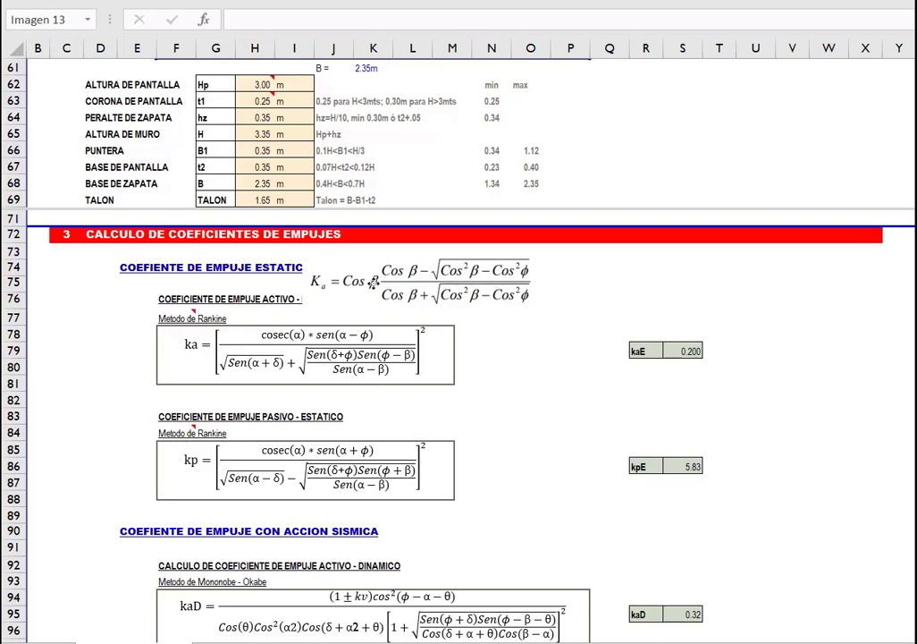
pyautogui.moveTo(374, 282); pyautogui.dragTo(915, 375)
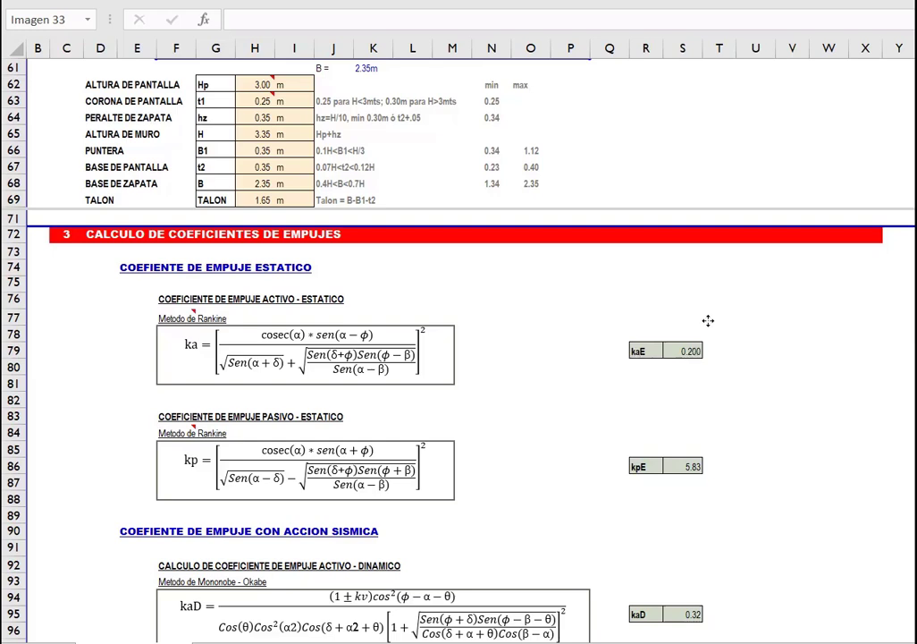
pyautogui.click(665, 324)
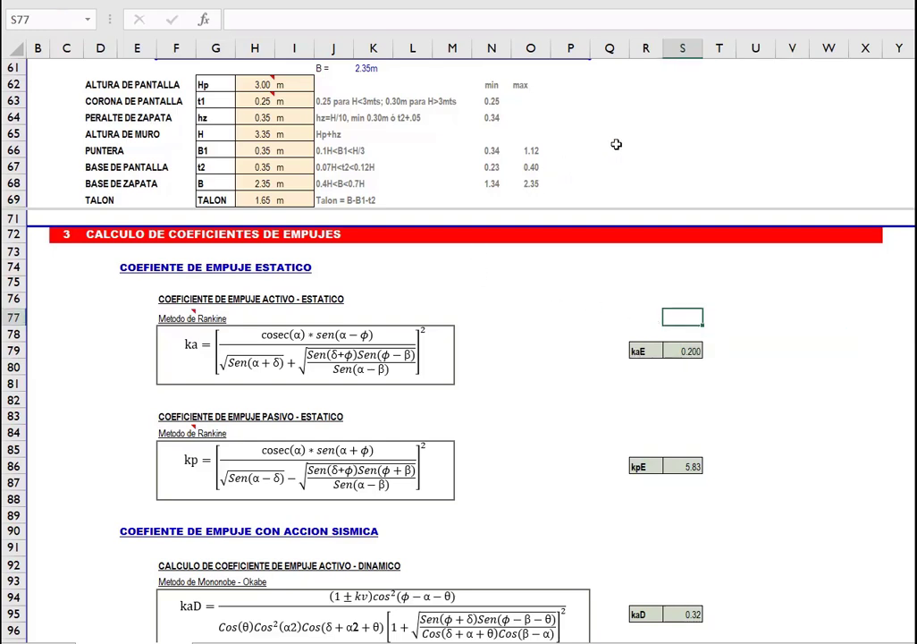
# Show the retained soil parameters in the upper pane and check the internal friction angle Ø and backfill angle β.
pyautogui.click(628, 136)
pyautogui.scroll(20, 665, 116)
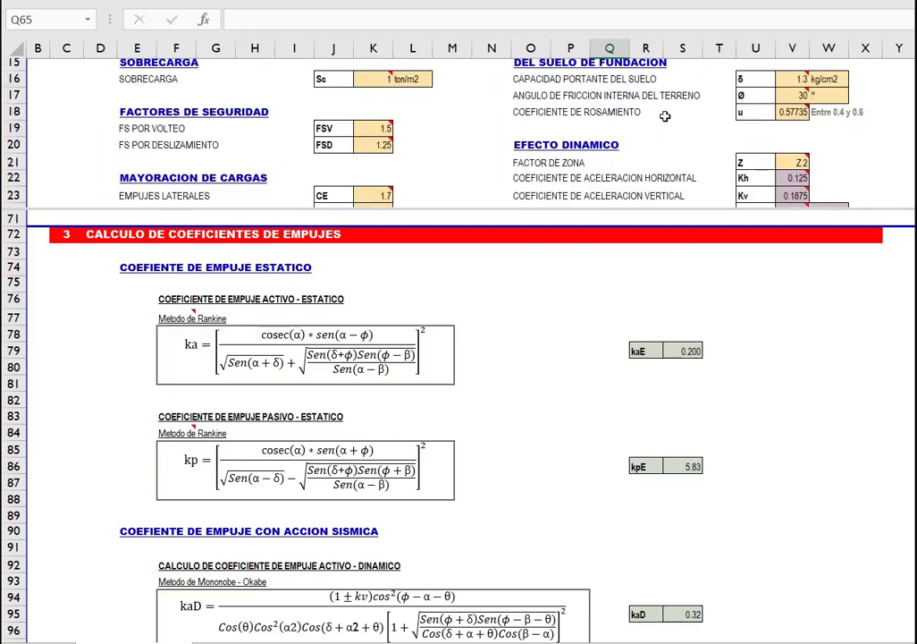
pyautogui.scroll(-2, 666, 116)
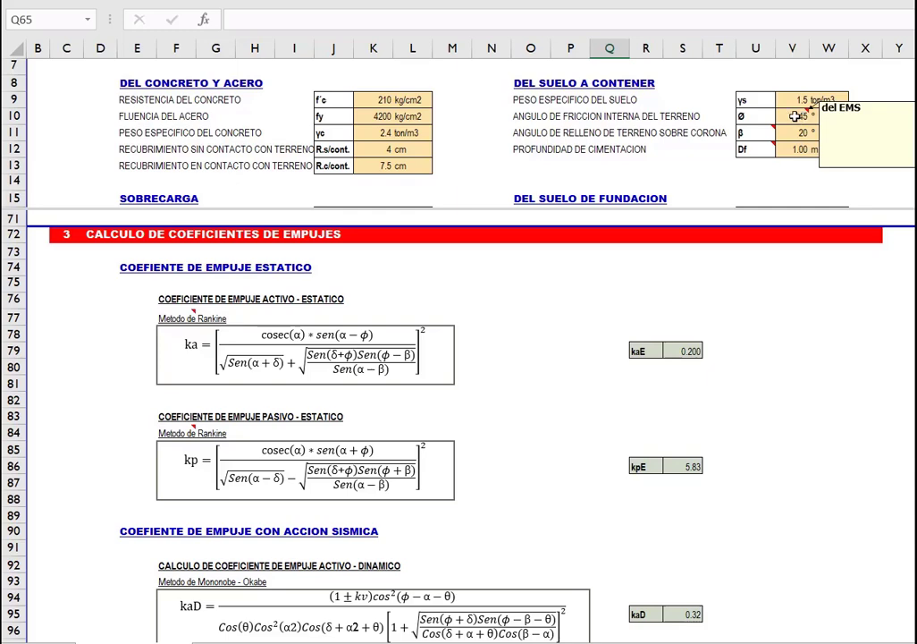
pyautogui.scroll(-1, 635, 94)
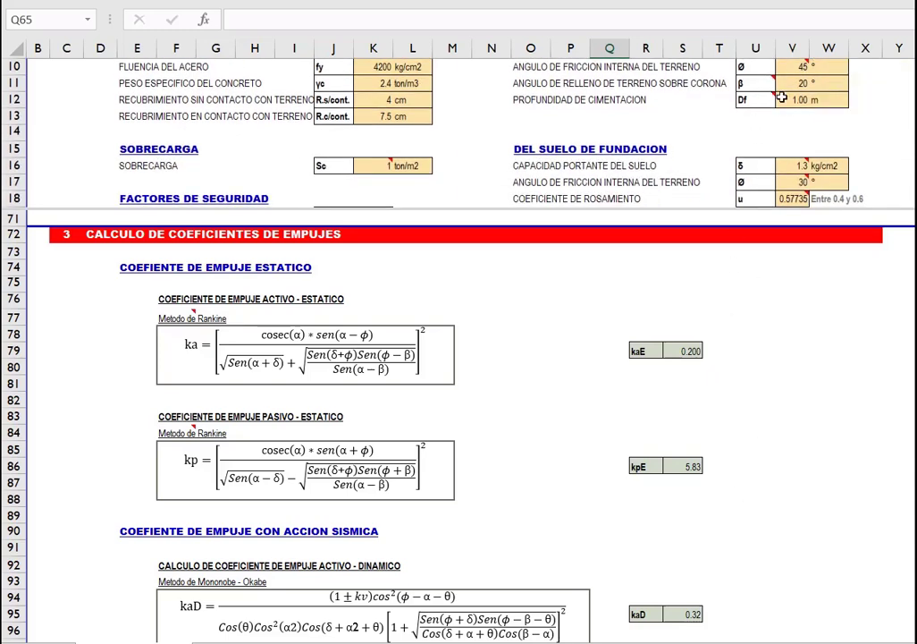
pyautogui.scroll(1, 799, 84)
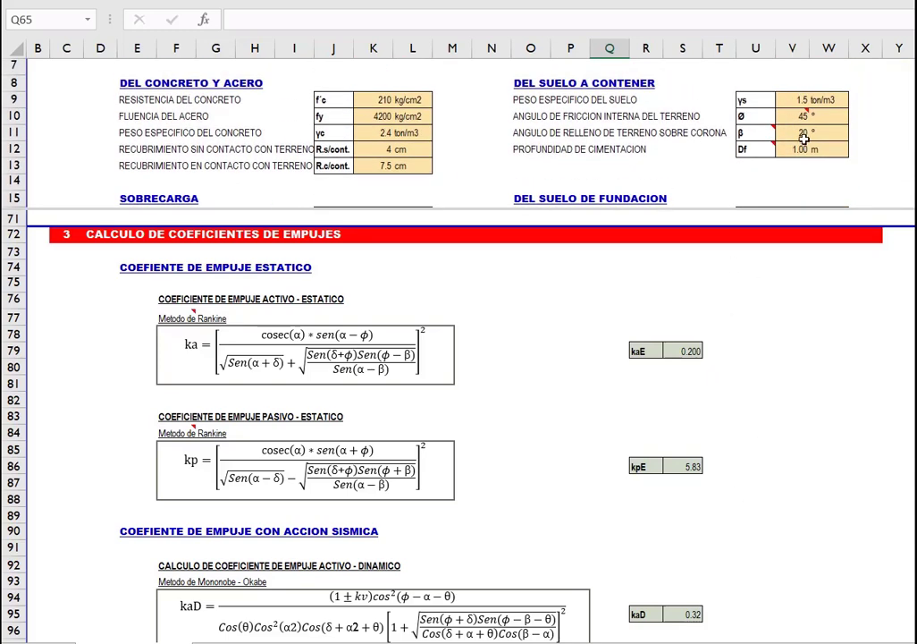
pyautogui.click(562, 381)
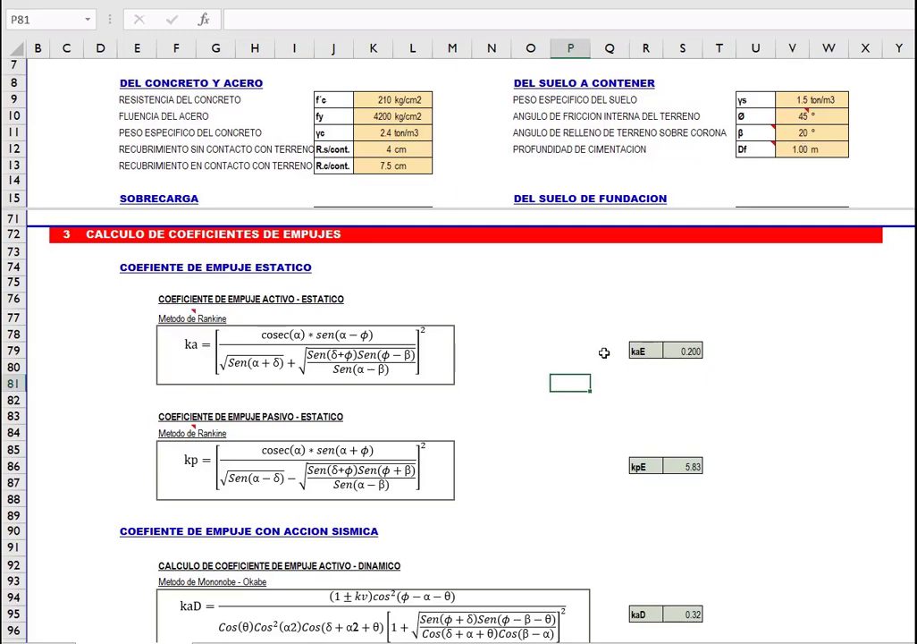
# Review the static thrust coefficients and the Mononobe-Okabe seismic thrust coefficients in the lower pane.
pyautogui.scroll(-1, 540, 397)
pyautogui.scroll(-1, 544, 396)
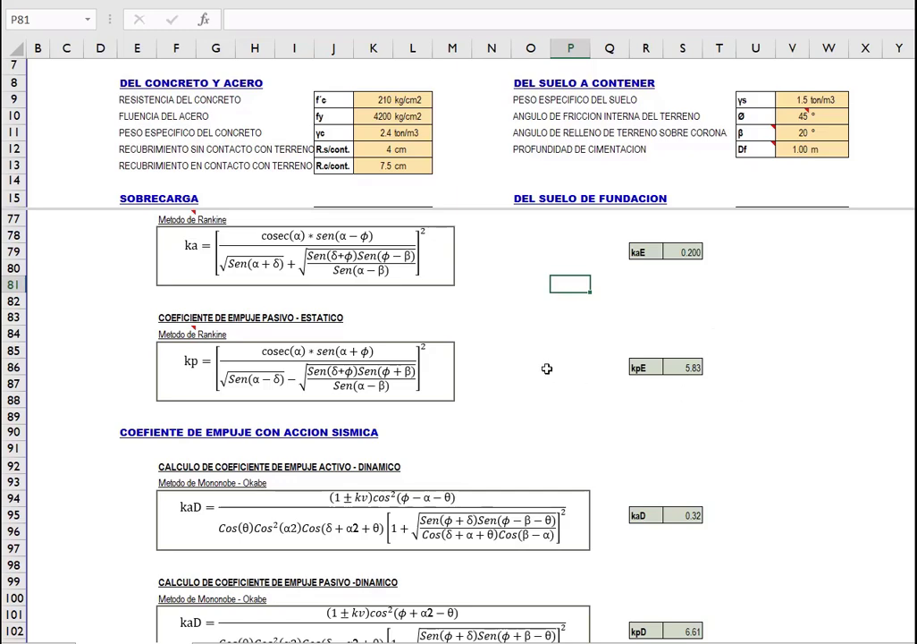
pyautogui.scroll(1, 295, 234)
pyautogui.moveTo(140, 222); pyautogui.dragTo(255, 220)
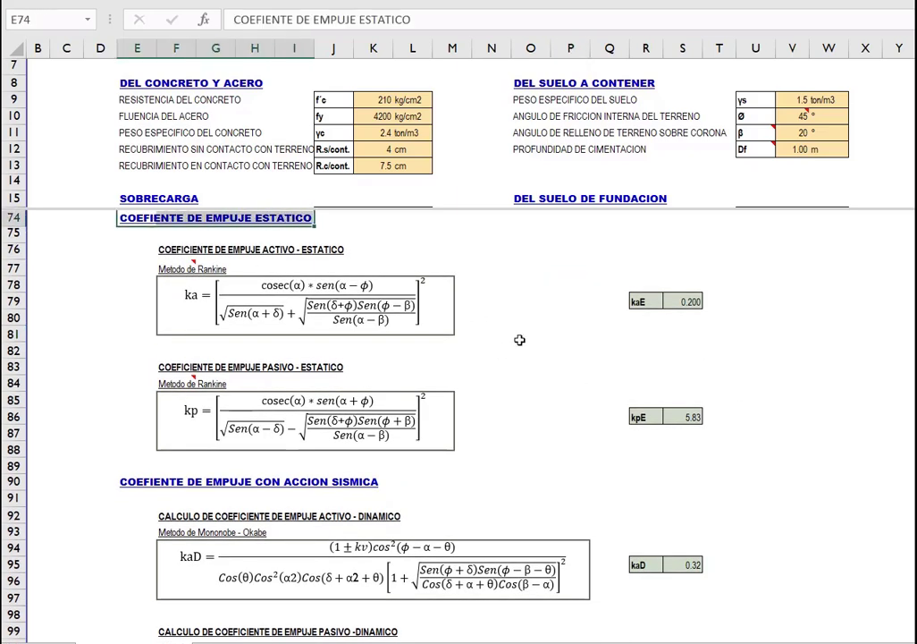
pyautogui.scroll(-1, 537, 367)
pyautogui.click(572, 405)
pyautogui.scroll(-2, 626, 415)
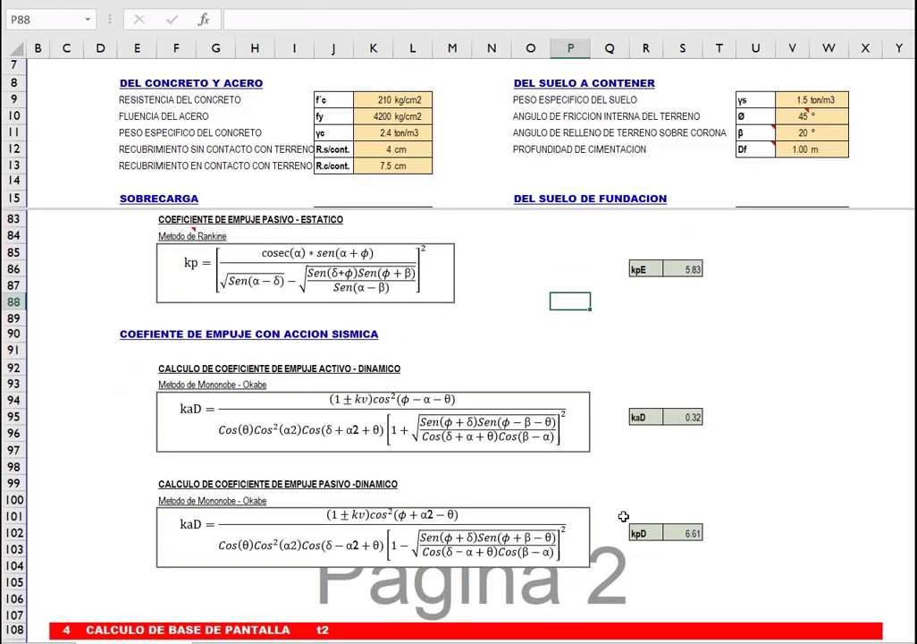
pyautogui.click(195, 335)
pyautogui.scroll(-1, 576, 340)
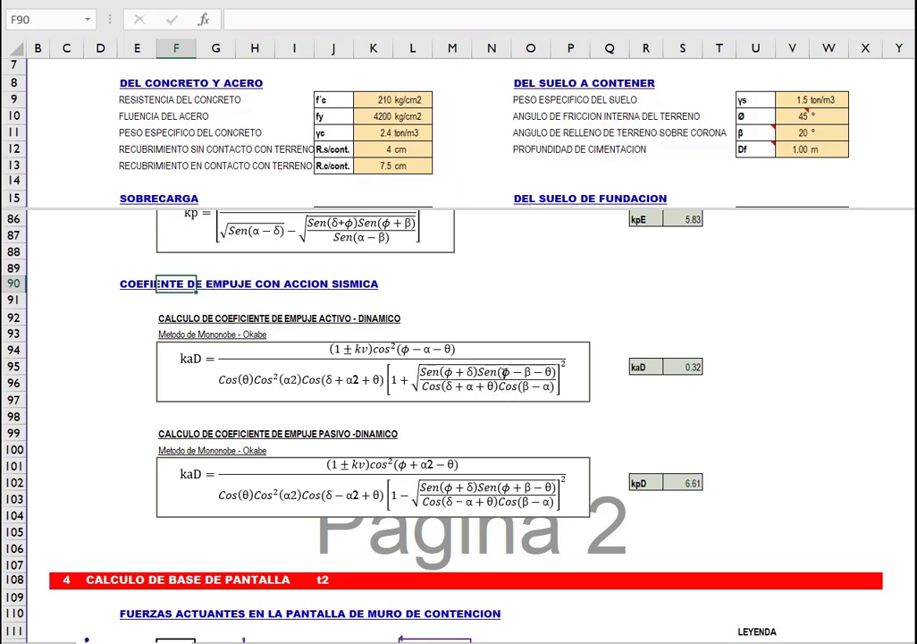
# Highlight the ϕ − β − θ term in the active dynamic coefficient formula and check the cells for β, Ø and θ.
pyautogui.click(503, 372)
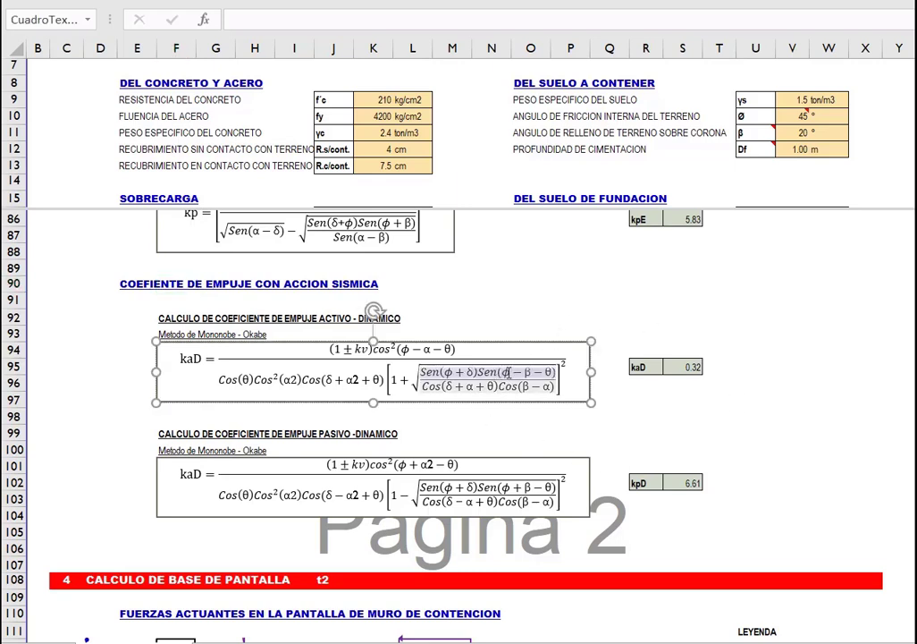
pyautogui.moveTo(503, 372); pyautogui.dragTo(549, 372)
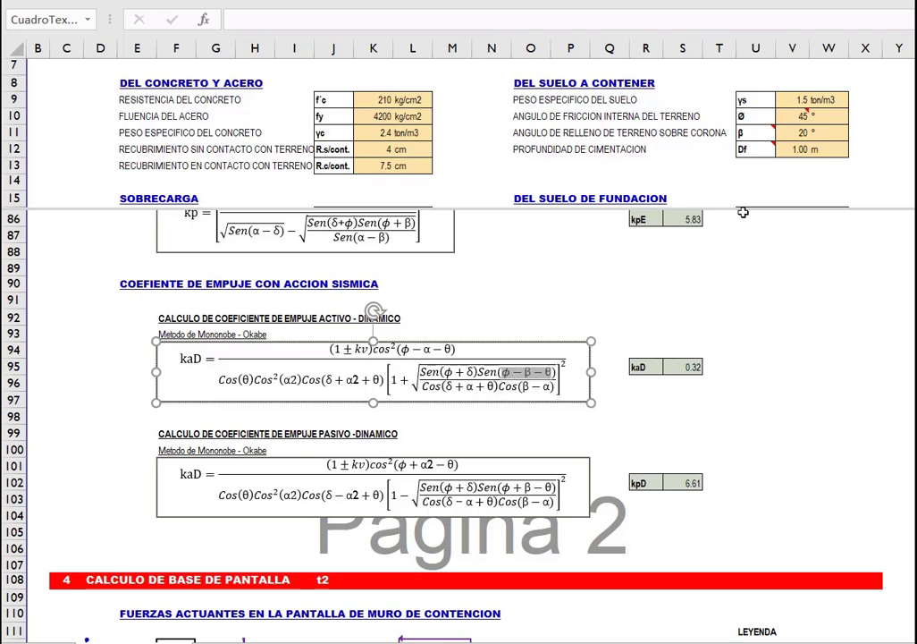
pyautogui.click(787, 126)
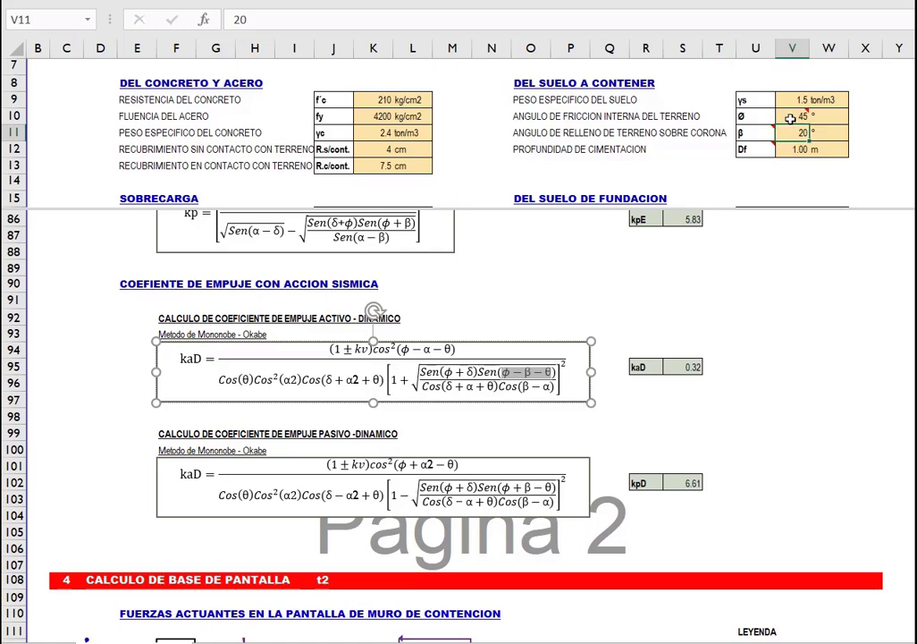
pyautogui.click(789, 117)
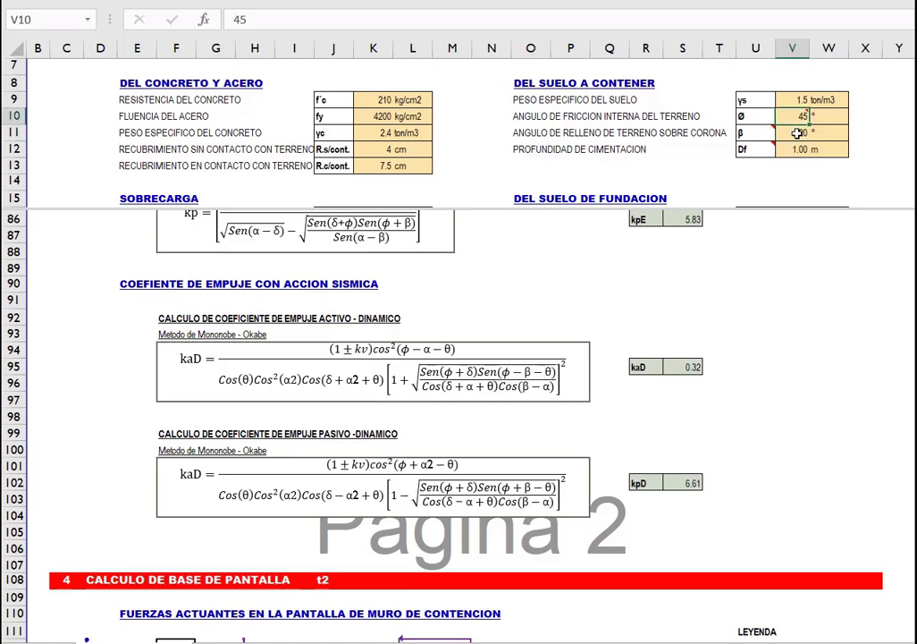
pyautogui.click(779, 126)
pyautogui.scroll(-4, 779, 126)
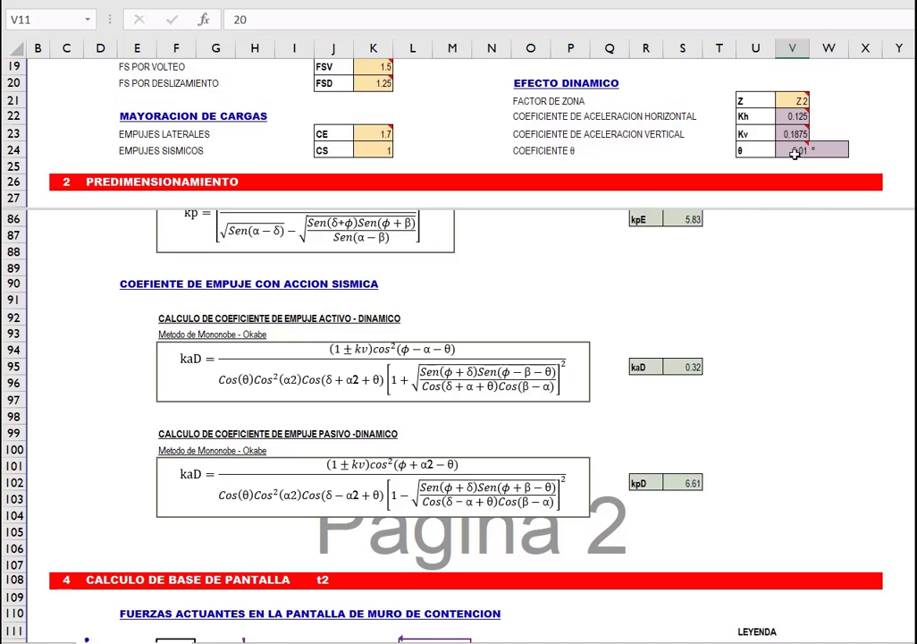
pyautogui.click(795, 151)
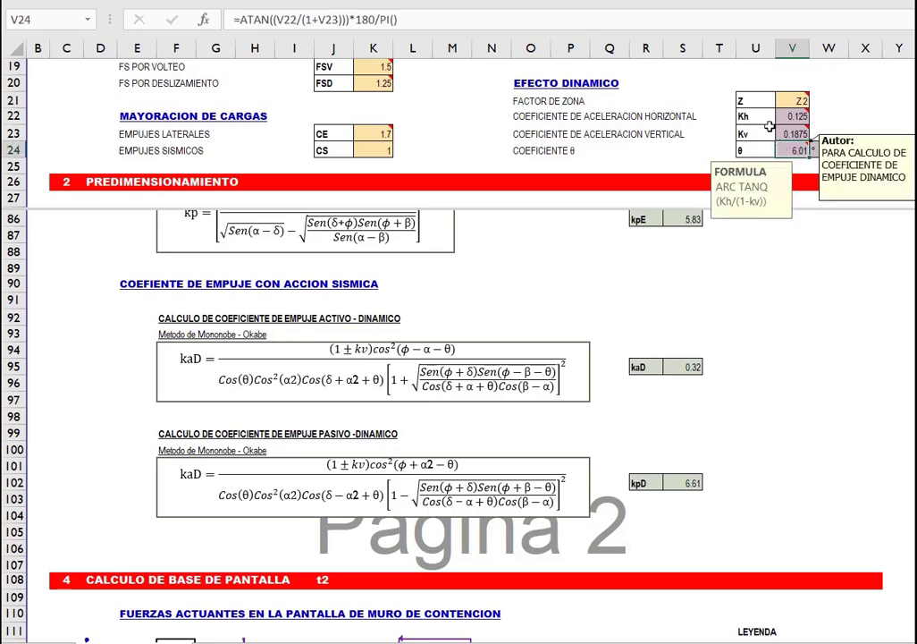
# Set the backfill angle β to 40° and inspect the β check formula below Df and the kaD formula.
pyautogui.scroll(6, 781, 109)
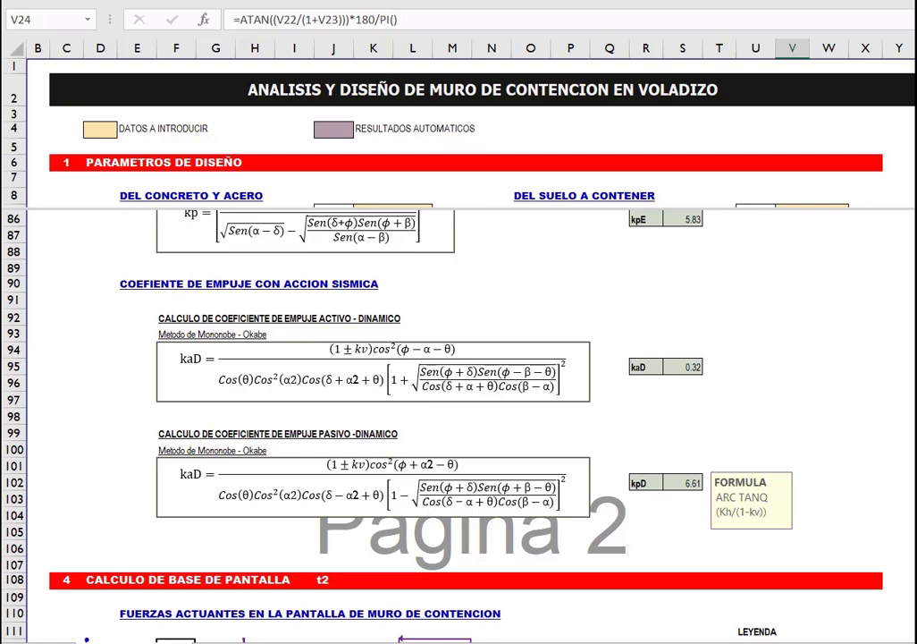
pyautogui.scroll(-2, 457, 125)
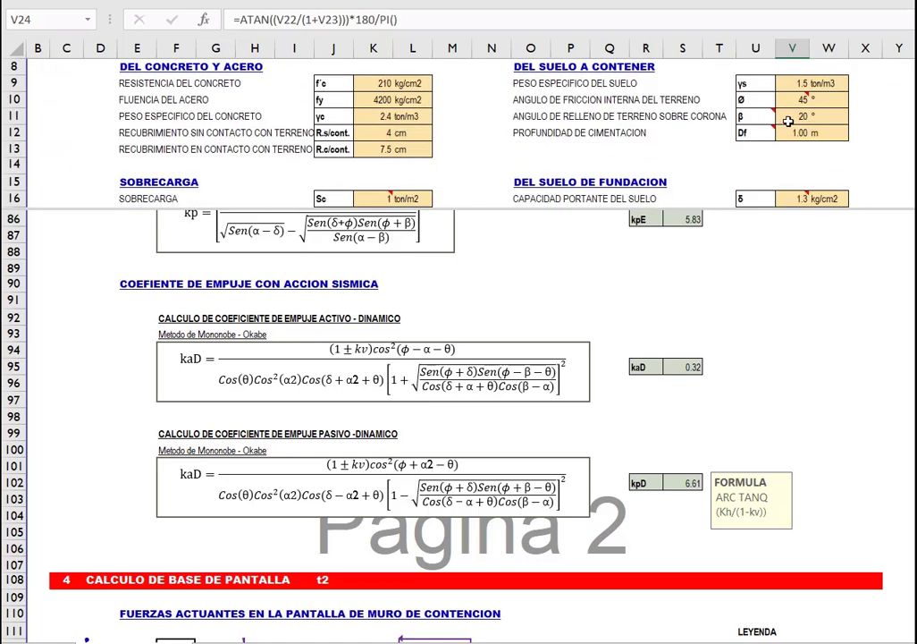
pyautogui.moveTo(794, 101)
pyautogui.click(793, 117)
pyautogui.write('40')
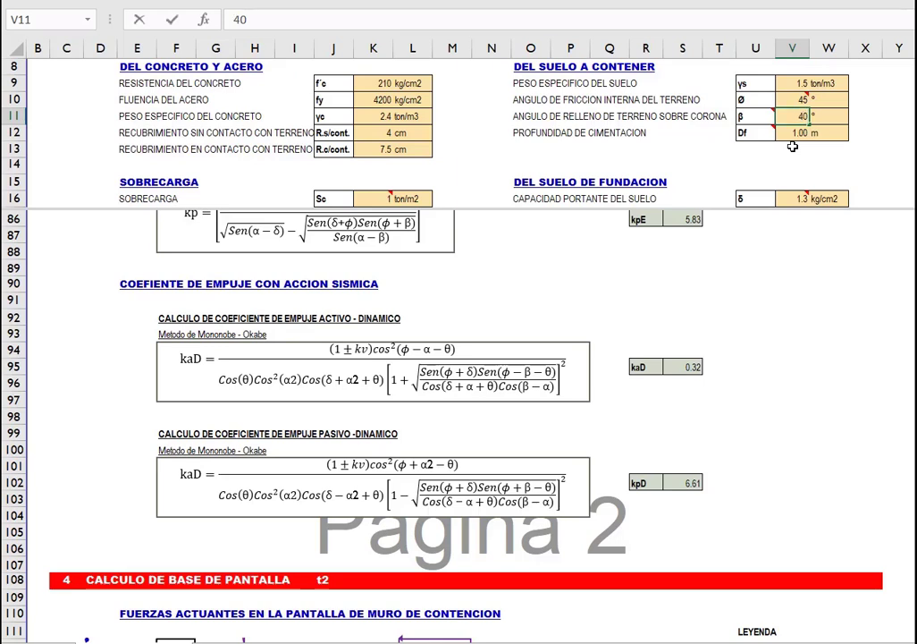
pyautogui.press('Return')
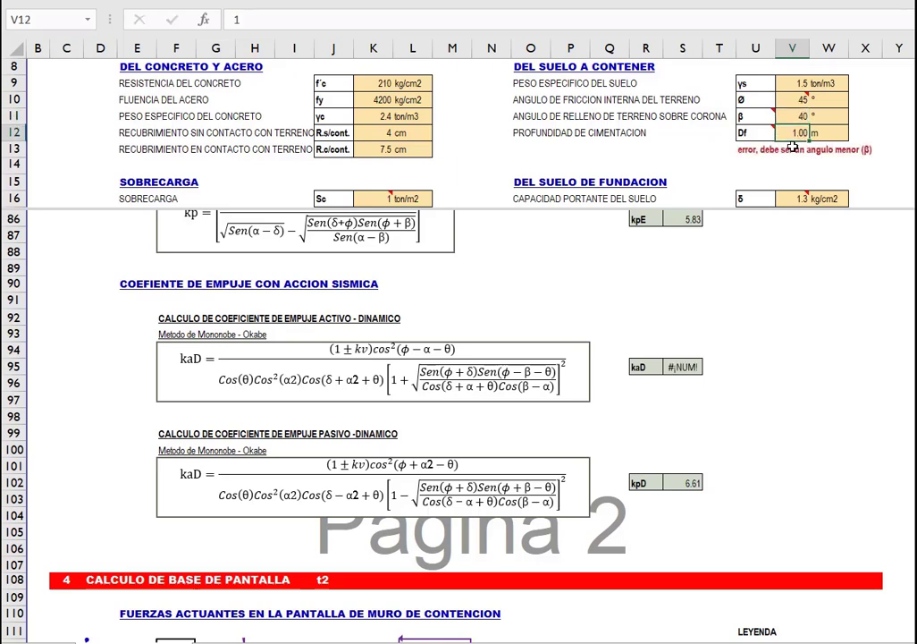
pyautogui.click(734, 148)
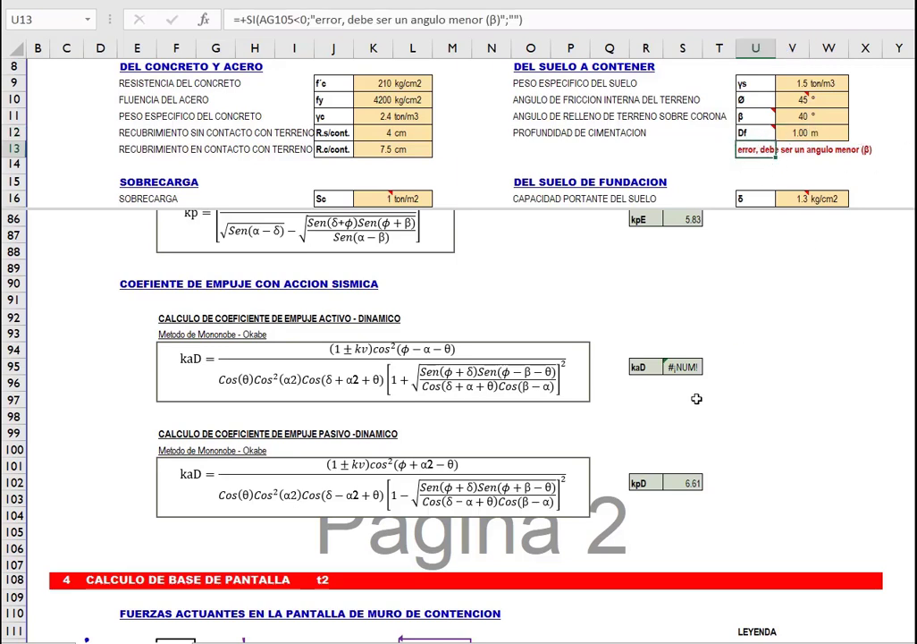
pyautogui.click(681, 366)
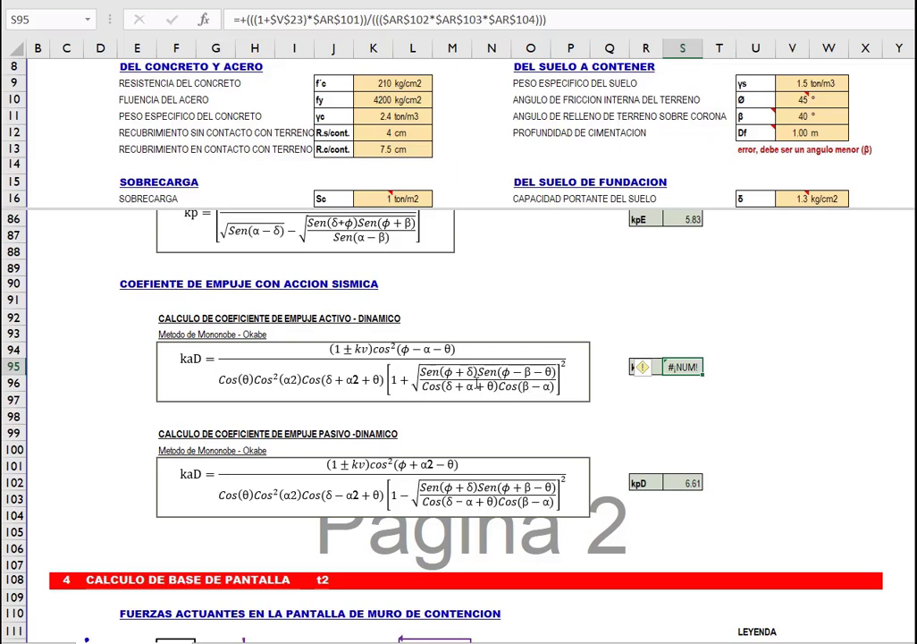
# Set the backfill angle β to 35° and recheck the check cell below the foundation depth Df.
pyautogui.click(805, 116)
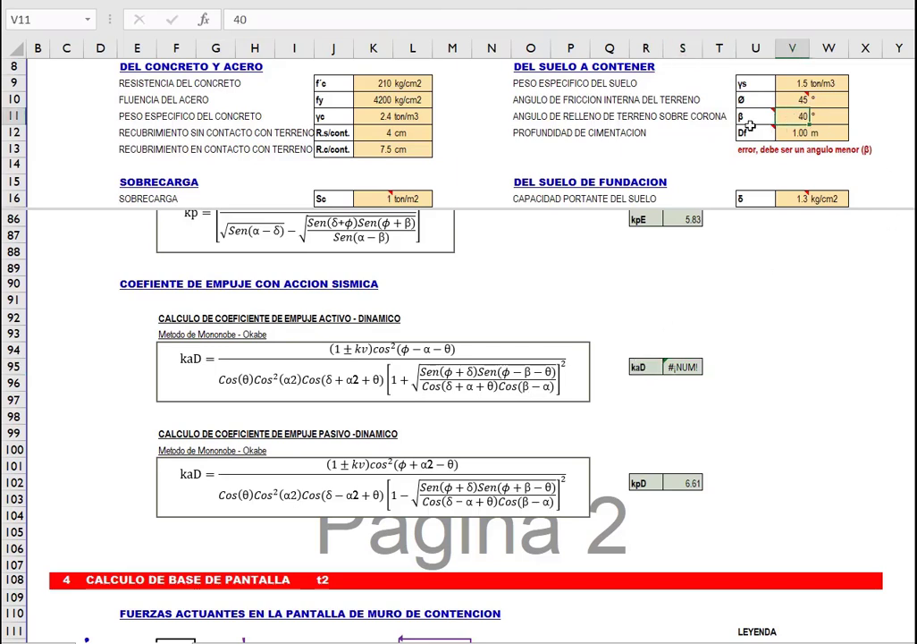
pyautogui.moveTo(748, 123)
pyautogui.write('35')
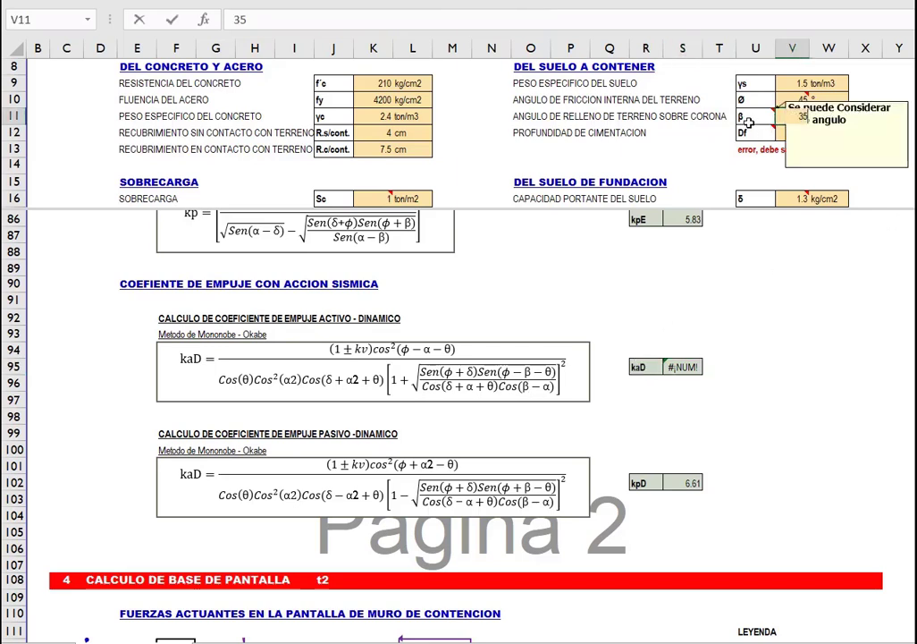
pyautogui.press('Return')
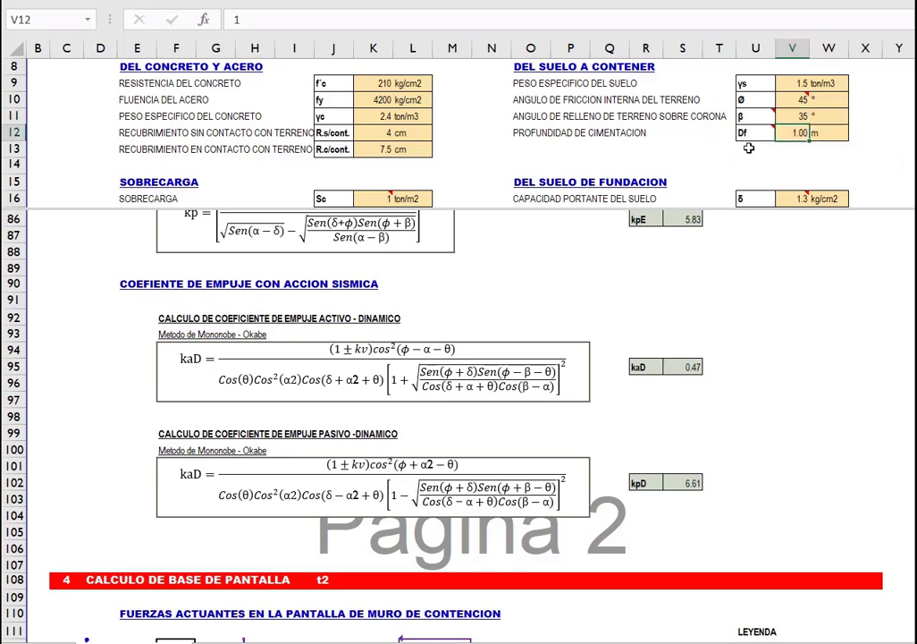
pyautogui.click(761, 149)
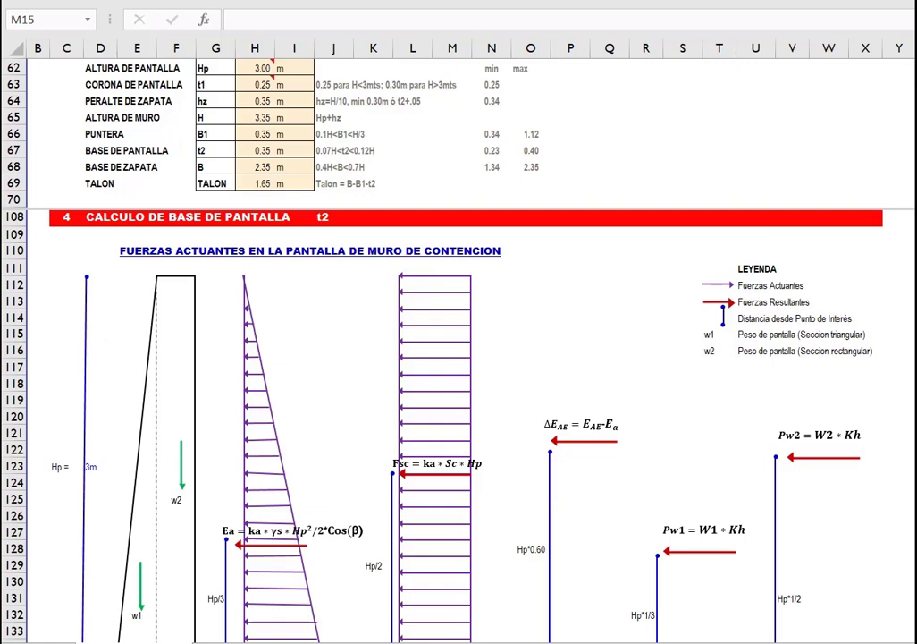
# Review the wall's preliminary dimensions and highlight the heading of the diagram of forces acting on the wall stem.
pyautogui.click(435, 150)
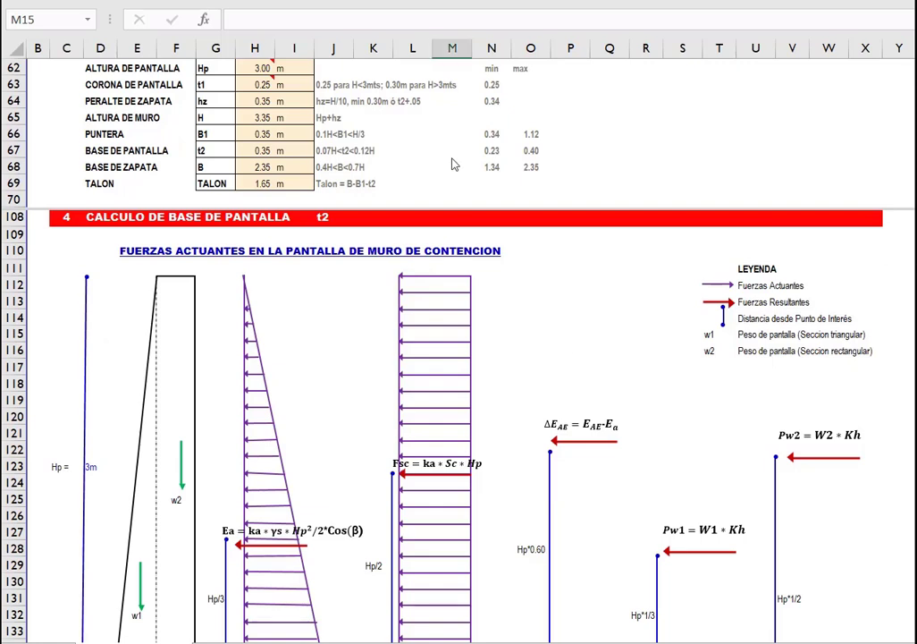
pyautogui.scroll(4, 435, 149)
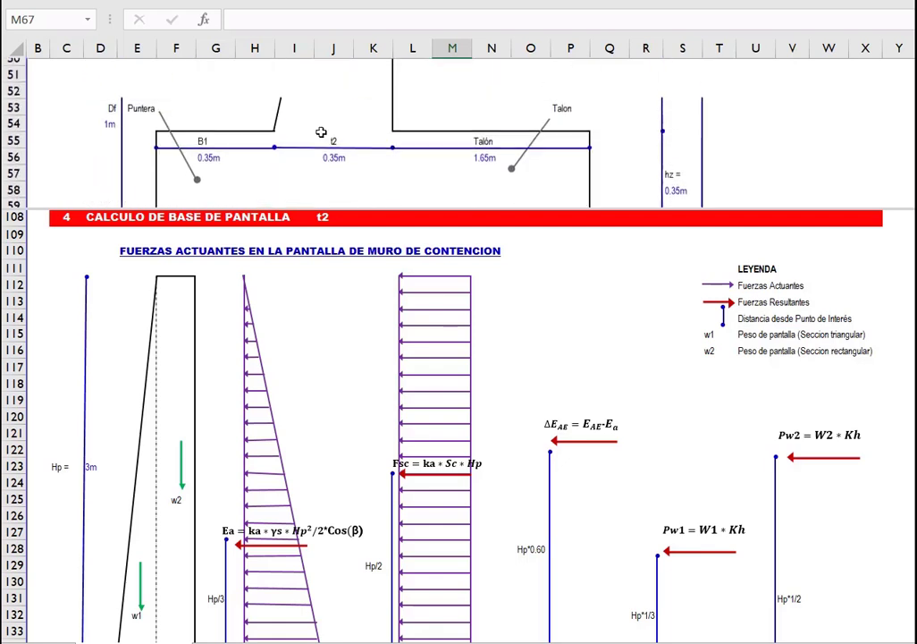
pyautogui.scroll(-1, 301, 113)
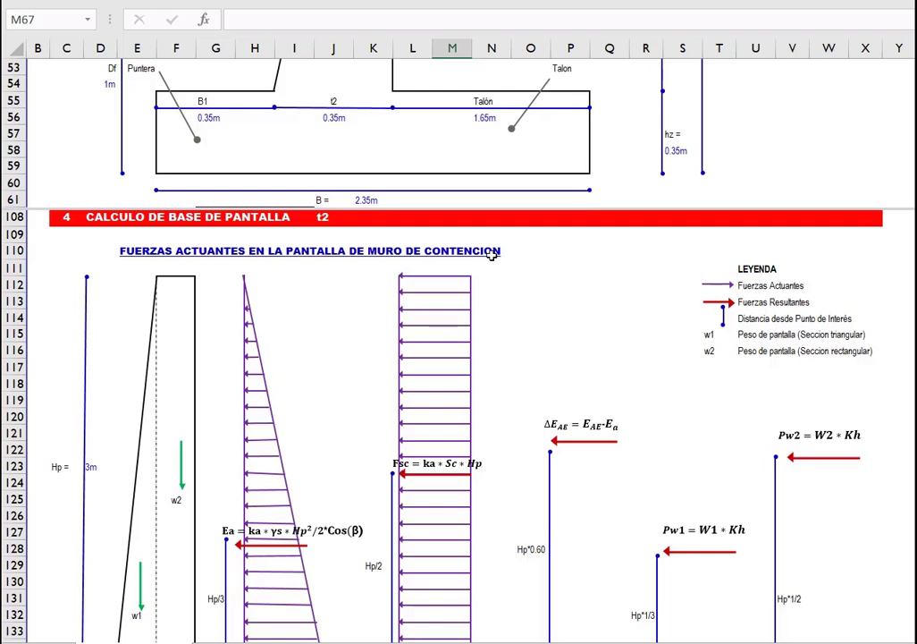
pyautogui.click(527, 318)
pyautogui.scroll(-1, 528, 318)
pyautogui.scroll(1, 527, 318)
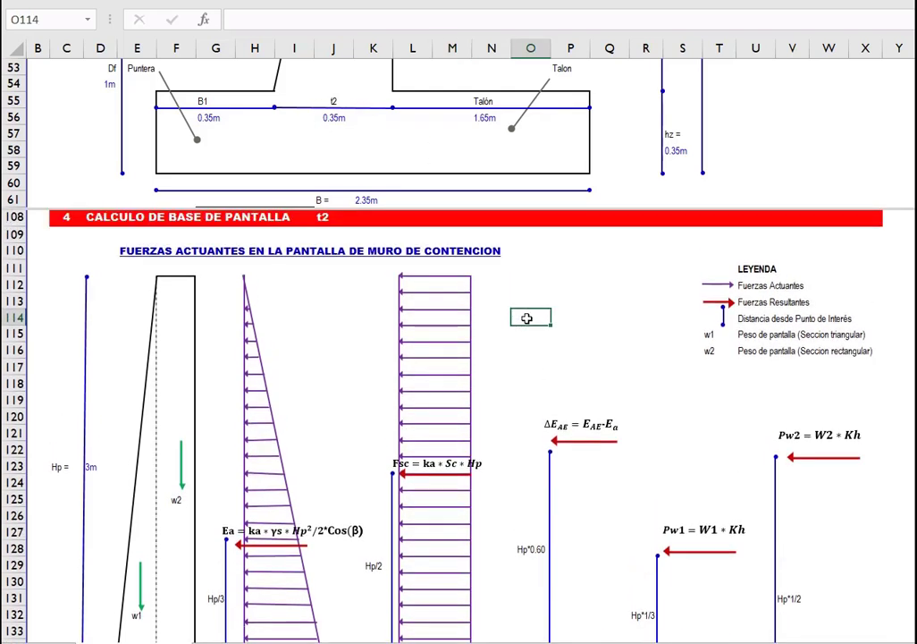
pyautogui.scroll(-1, 527, 318)
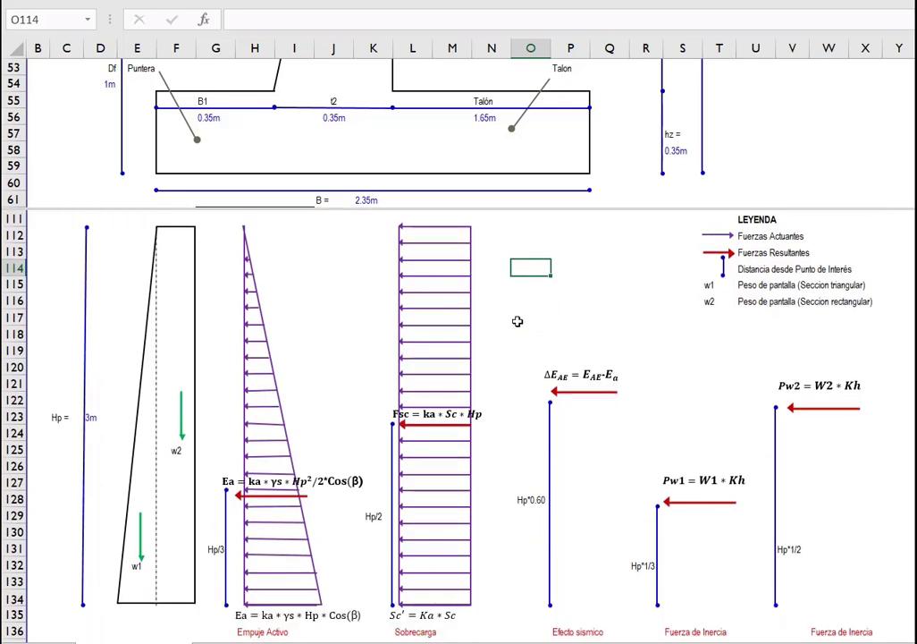
pyautogui.scroll(1, 515, 319)
pyautogui.moveTo(147, 255); pyautogui.dragTo(508, 253)
pyautogui.scroll(-1, 555, 320)
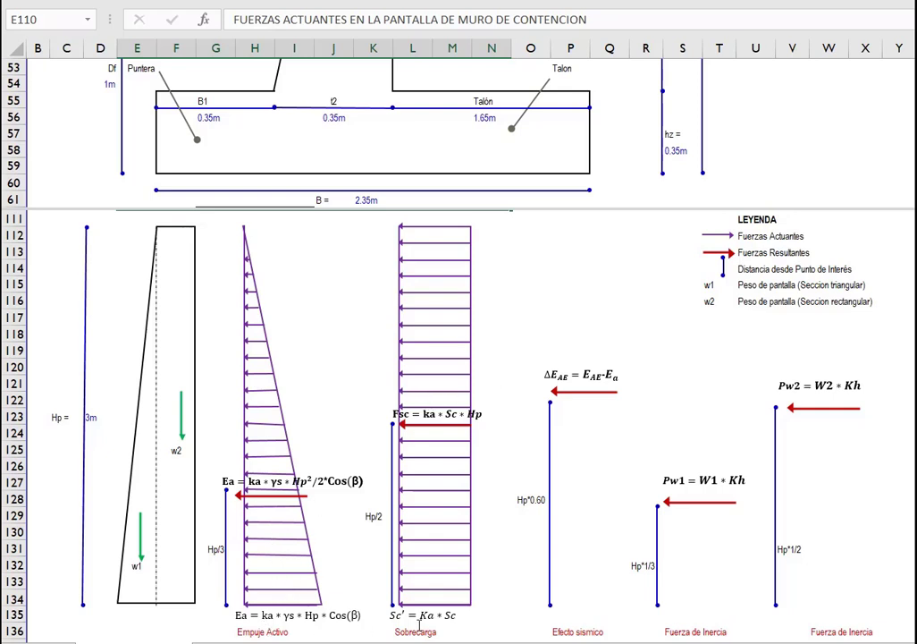
# Examine the seismic effect and the w1 and w2 inertia force diagrams, highlighting the Pw1 diagram's range.
pyautogui.click(560, 632)
pyautogui.scroll(-1, 570, 562)
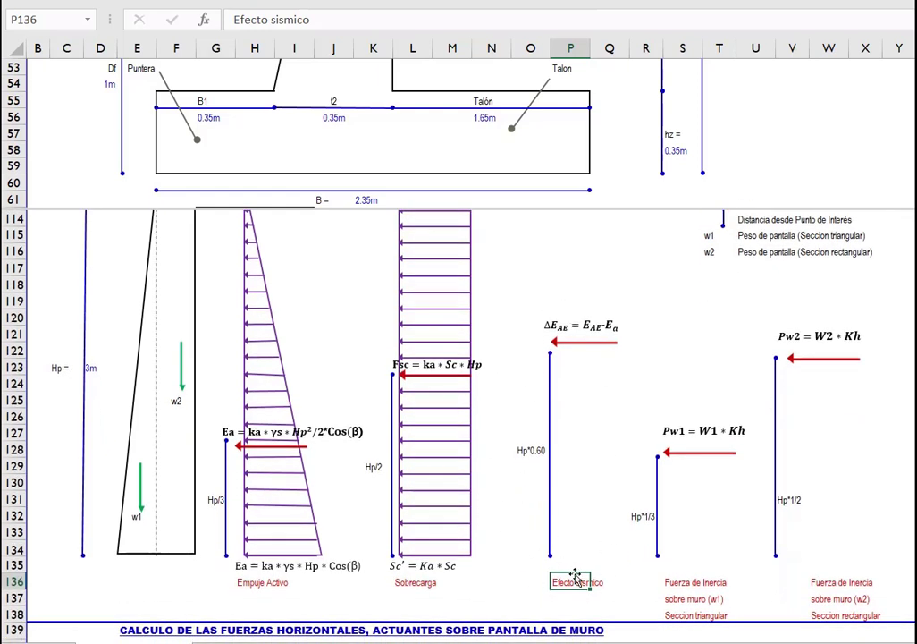
pyautogui.click(676, 585)
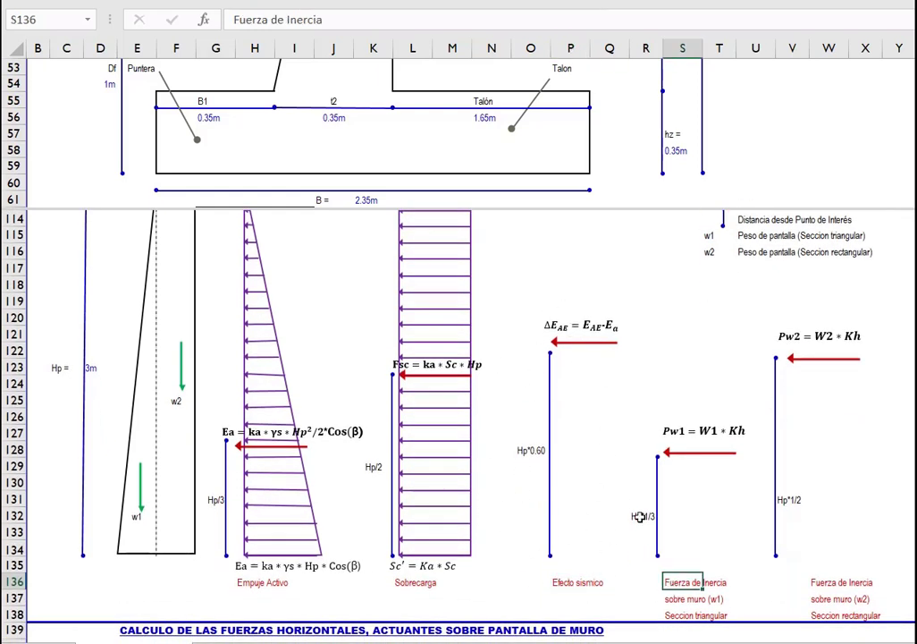
pyautogui.click(825, 581)
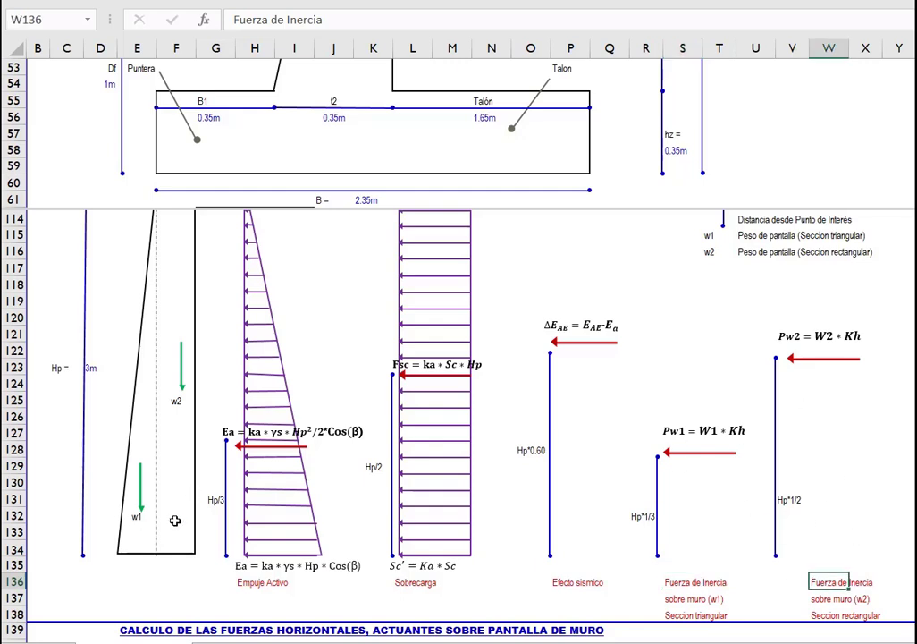
pyautogui.moveTo(646, 432); pyautogui.dragTo(707, 547)
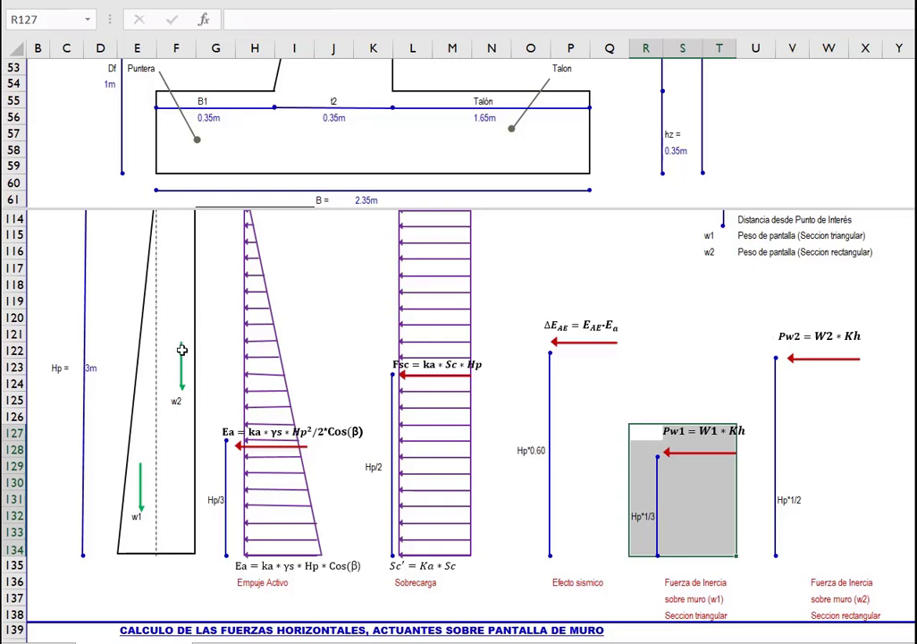
pyautogui.scroll(1, 636, 484)
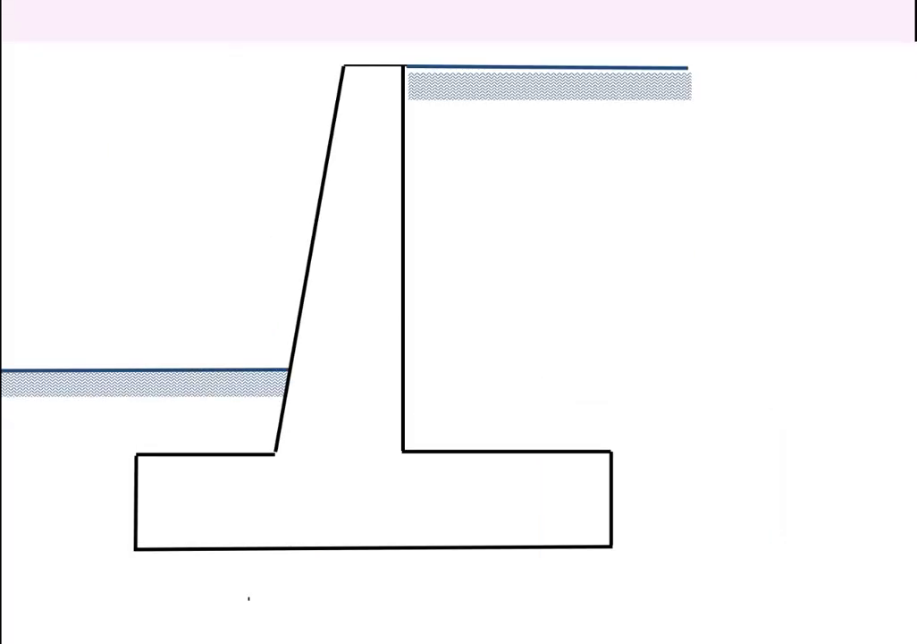
# On the PowerPoint wall slide, choose the red pen and reveal the PANTALLA, PUNTERA and TALON labels in the slide show.
pyautogui.click(234, 2)
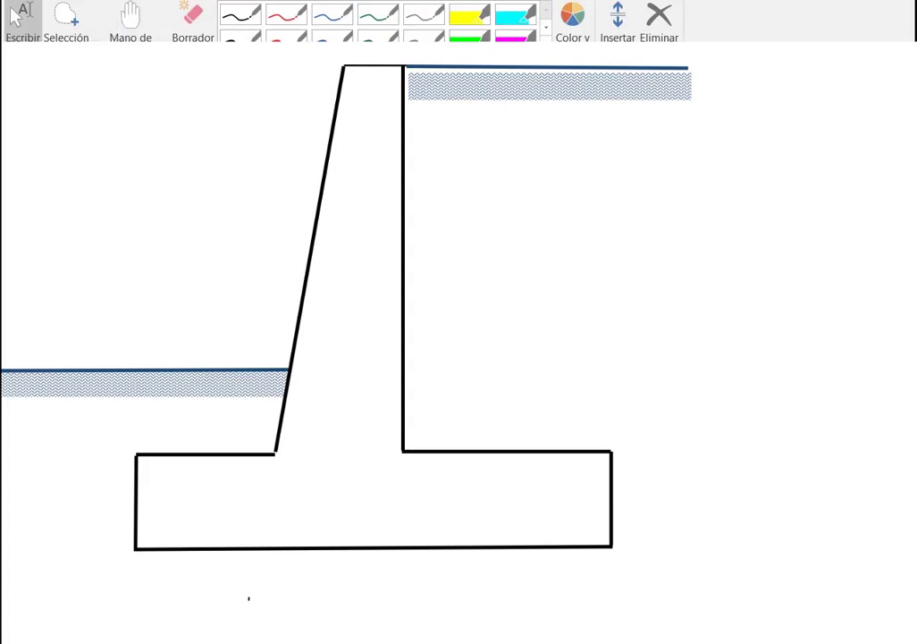
pyautogui.click(291, 15)
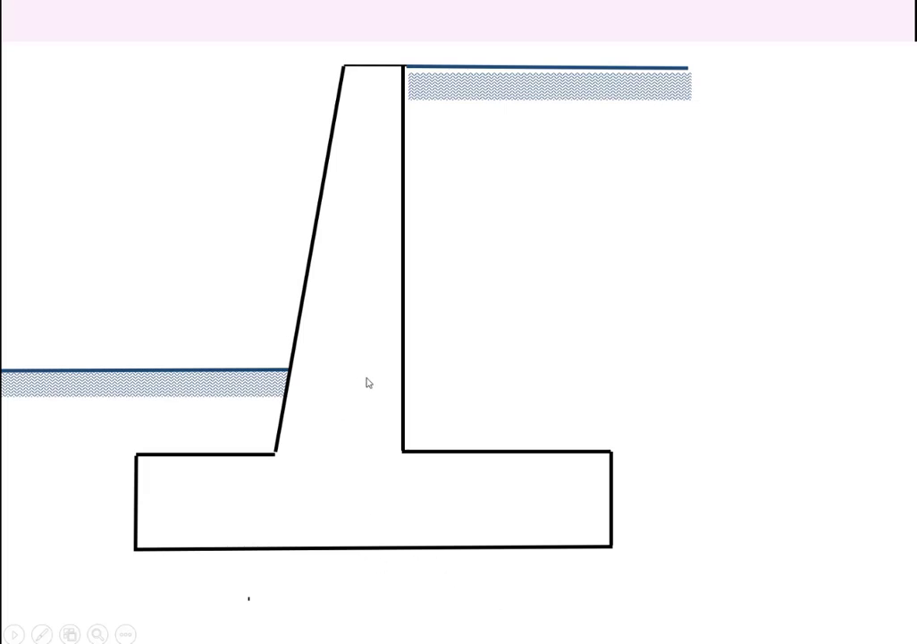
pyautogui.click(341, 326)
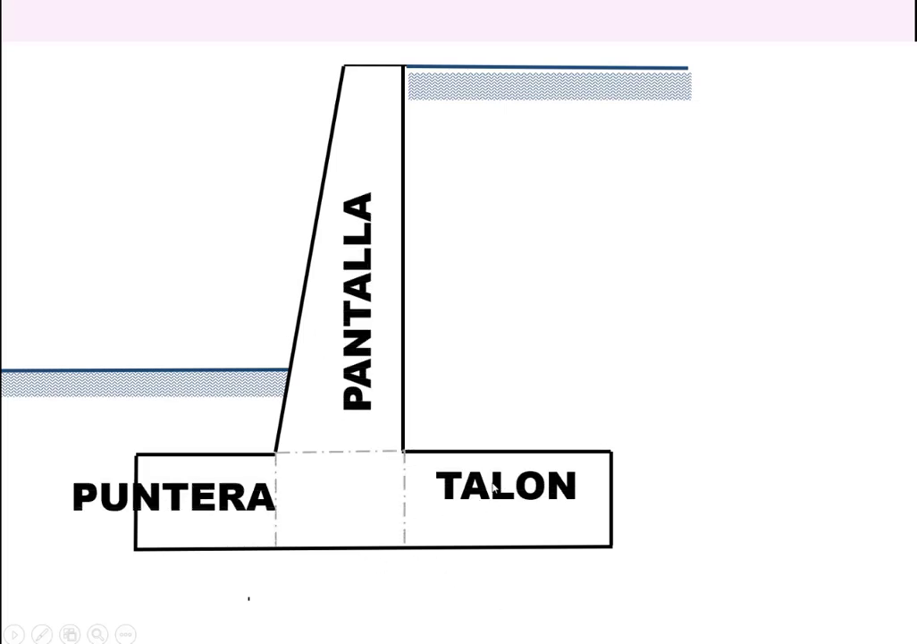
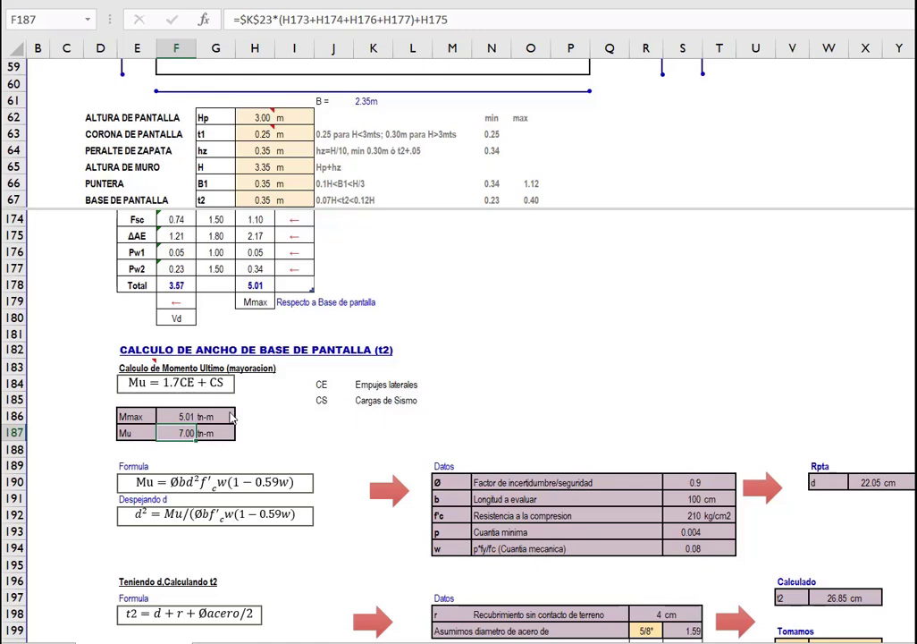
# Examine the maximum base moment table, highlighting the ΔAE, Pw1 and Pw2 rows and checking the Ea and Fsc moments.
pyautogui.scroll(1, 196, 349)
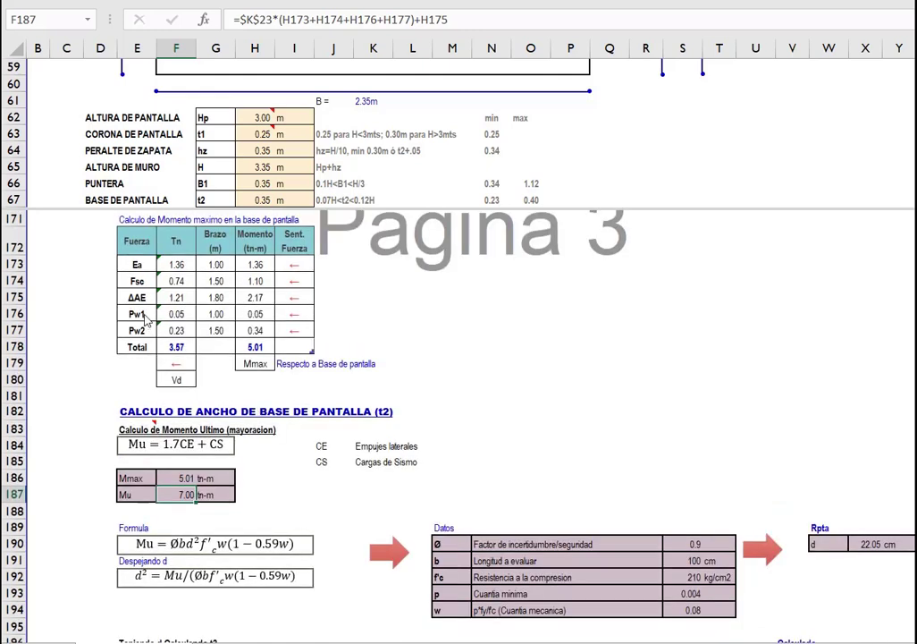
pyautogui.moveTo(136, 297); pyautogui.dragTo(293, 334)
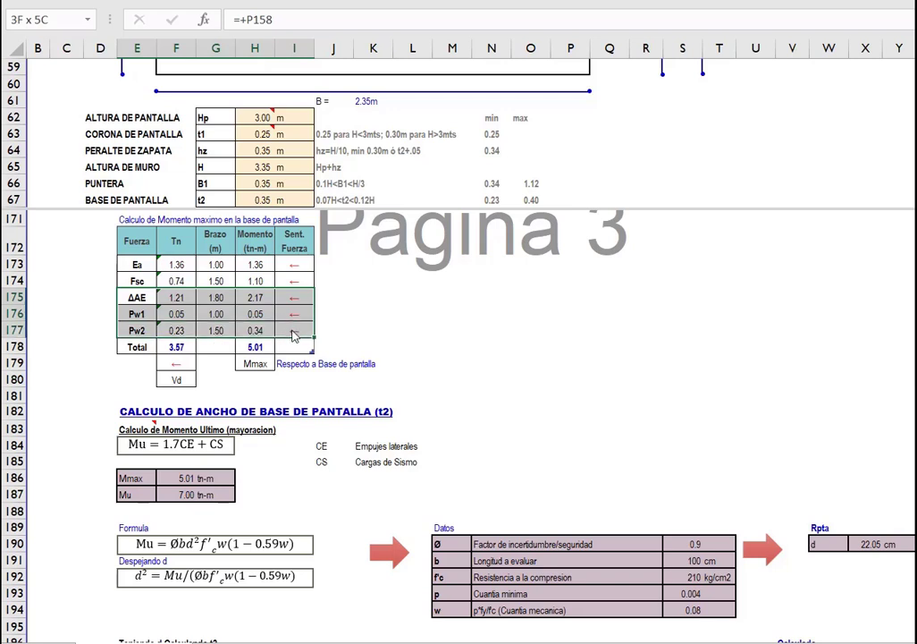
pyautogui.moveTo(255, 297); pyautogui.dragTo(251, 329)
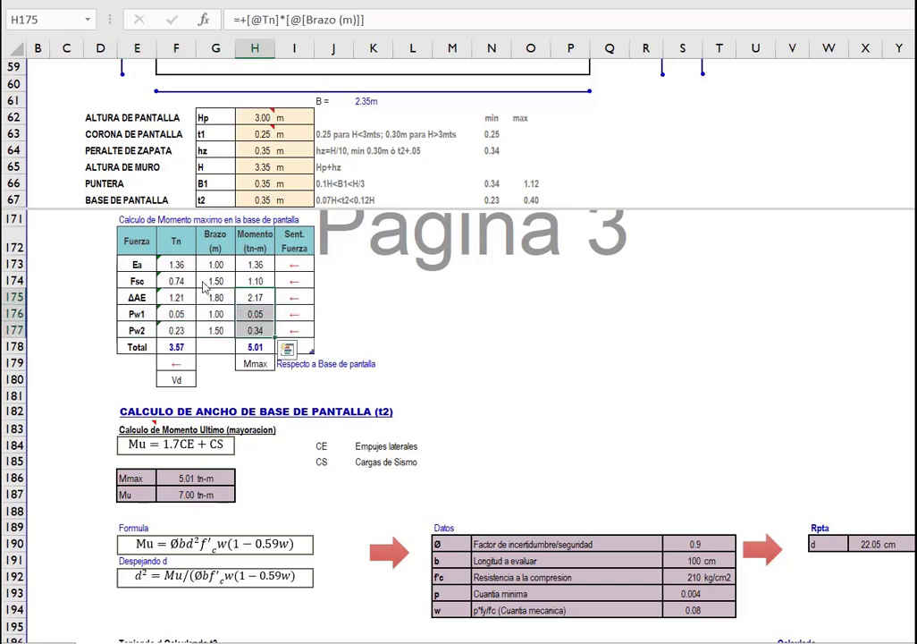
pyautogui.click(256, 266)
pyautogui.press('Down')
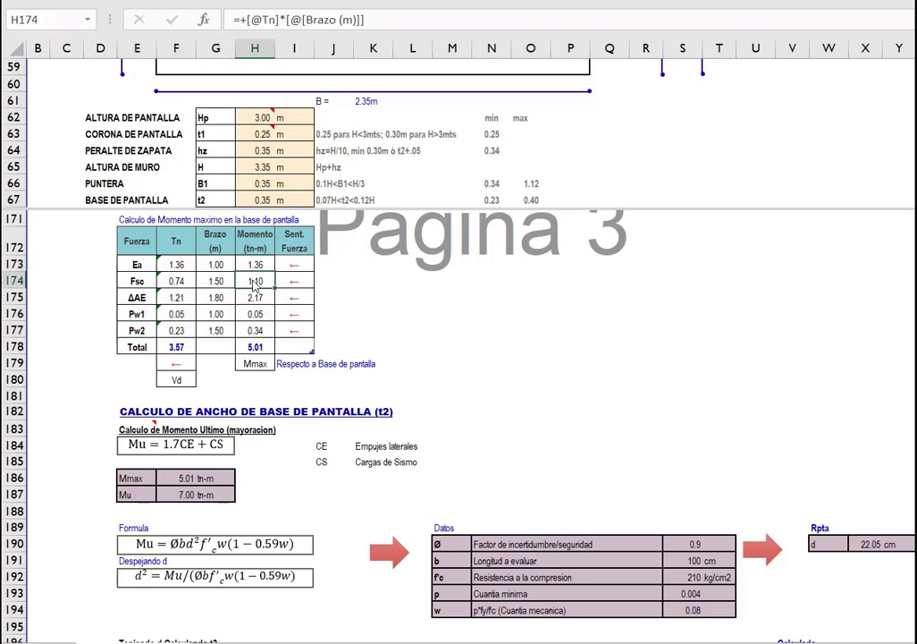
pyautogui.click(163, 268)
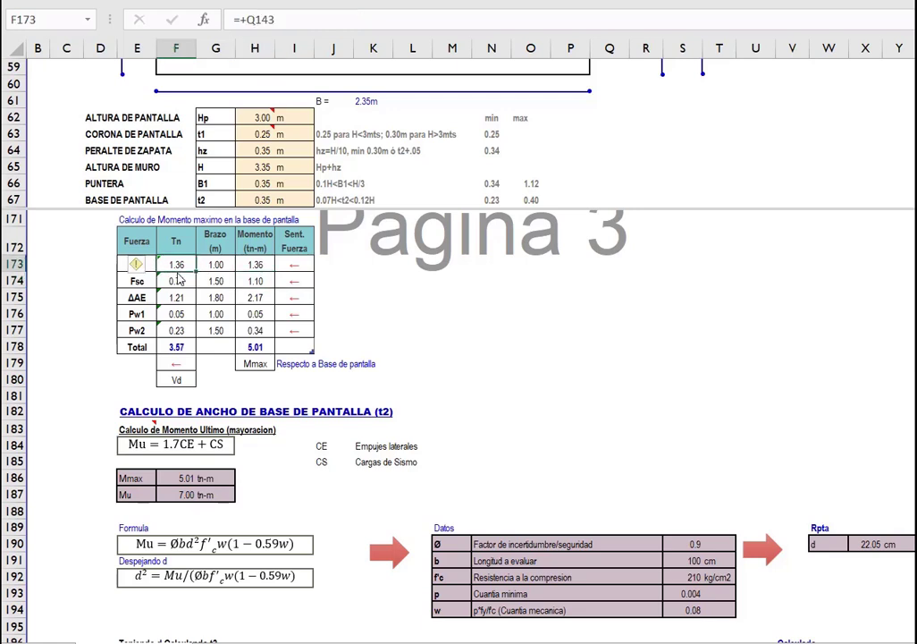
pyautogui.press('Right')
pyautogui.press('Right')
pyautogui.hotkey('shift', 'Down')
pyautogui.moveTo(139, 298); pyautogui.dragTo(293, 330)
pyautogui.moveTo(255, 298); pyautogui.dragTo(250, 268)
pyautogui.click(250, 268)
pyautogui.click(250, 280)
pyautogui.scroll(-1, 215, 447)
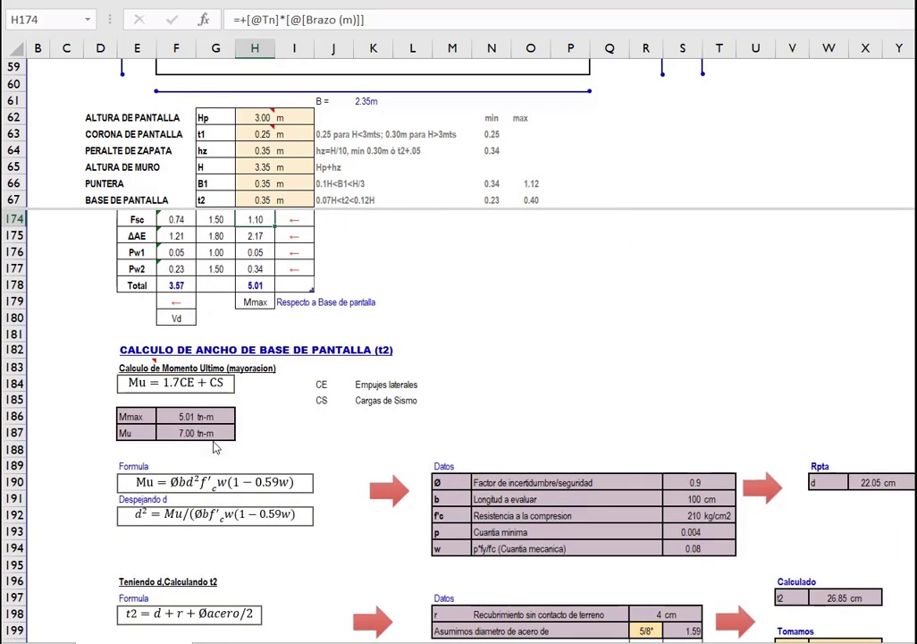
# Check the ultimate moment Mu formula, the data values from Ø to w and the evaluated length b.
pyautogui.scroll(-1, 201, 415)
pyautogui.click(184, 383)
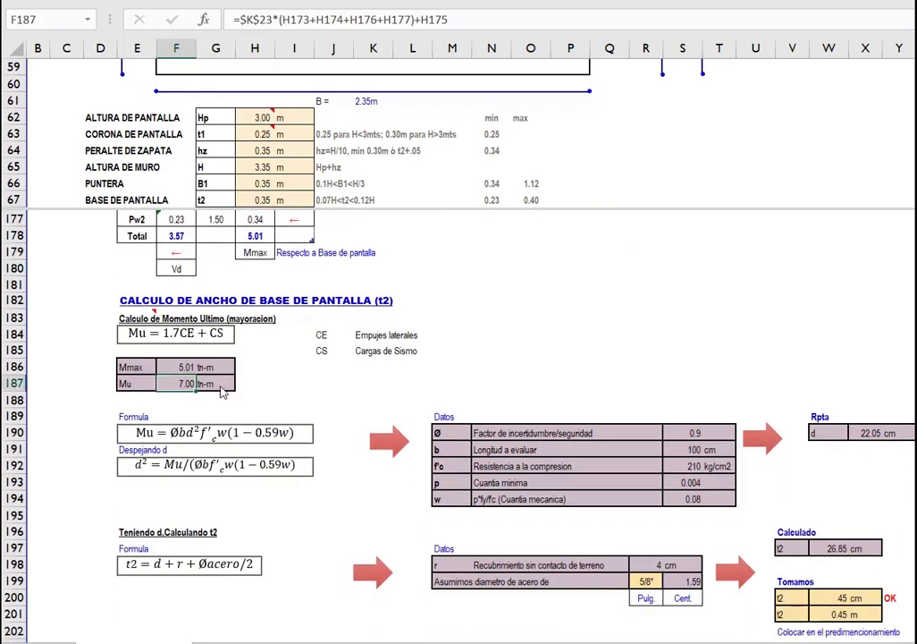
pyautogui.scroll(-1, 229, 383)
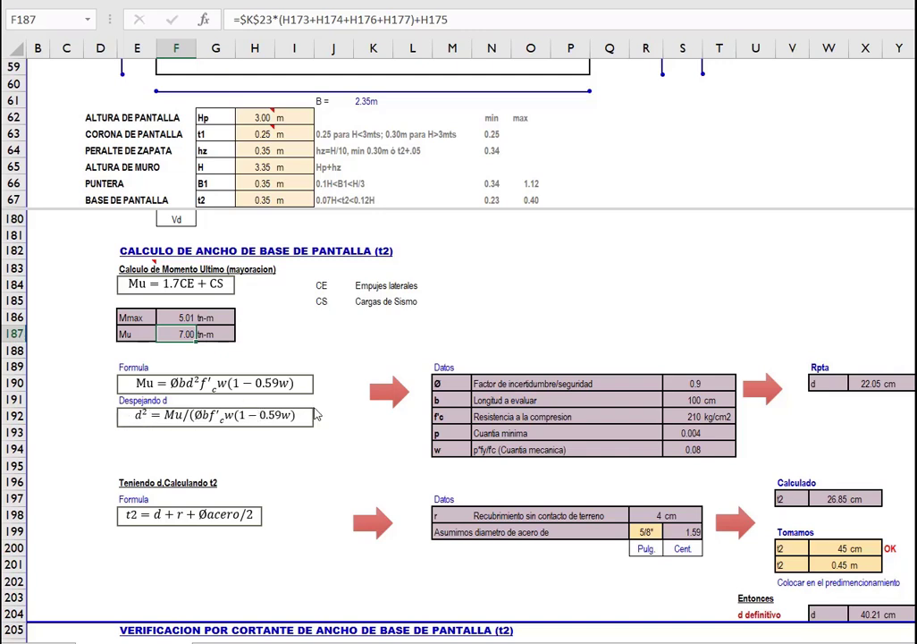
pyautogui.moveTo(684, 384); pyautogui.dragTo(681, 447)
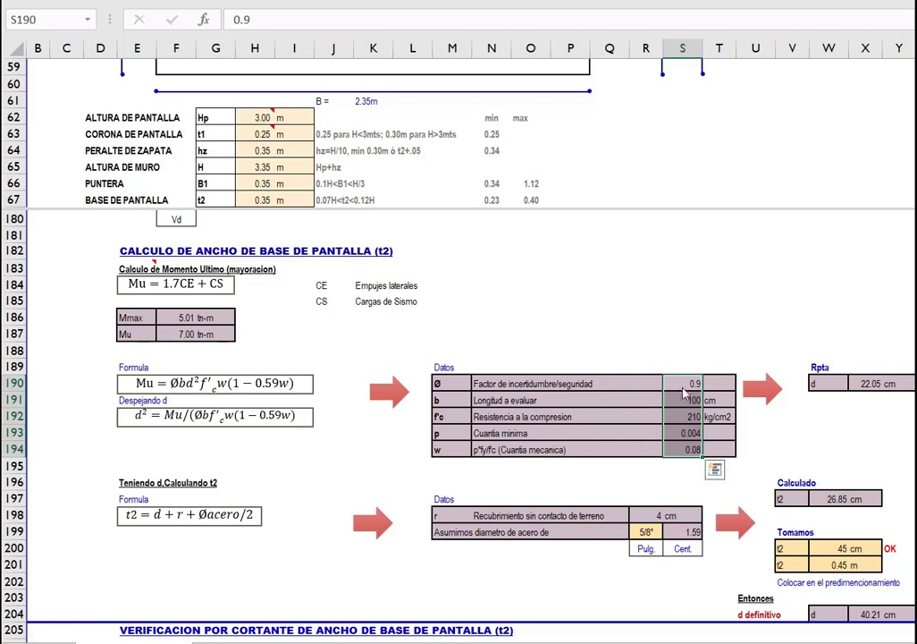
pyautogui.click(693, 402)
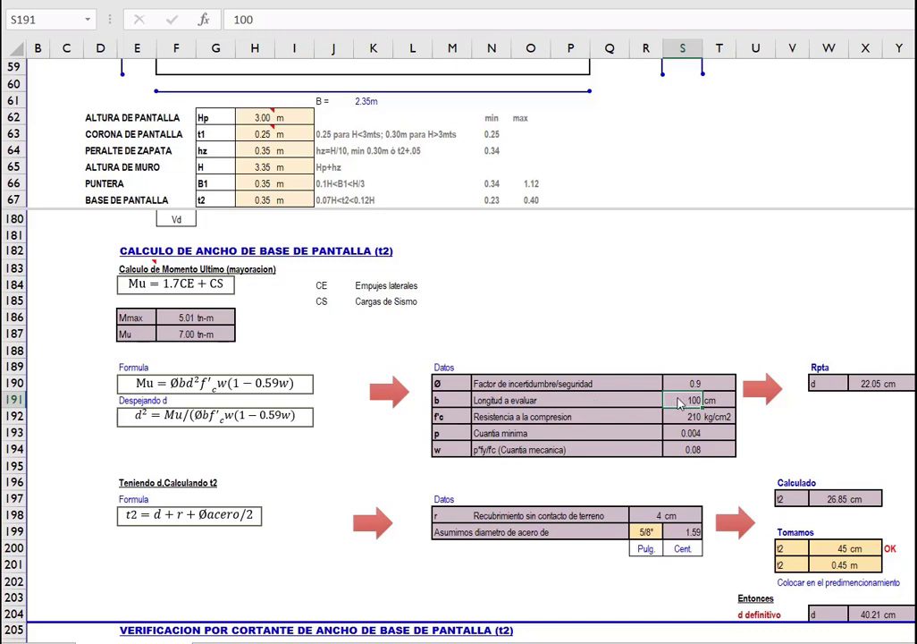
# Check the f'c, p and w values and the w formula, highlighting the data range from Ø to p.
pyautogui.press('Down')
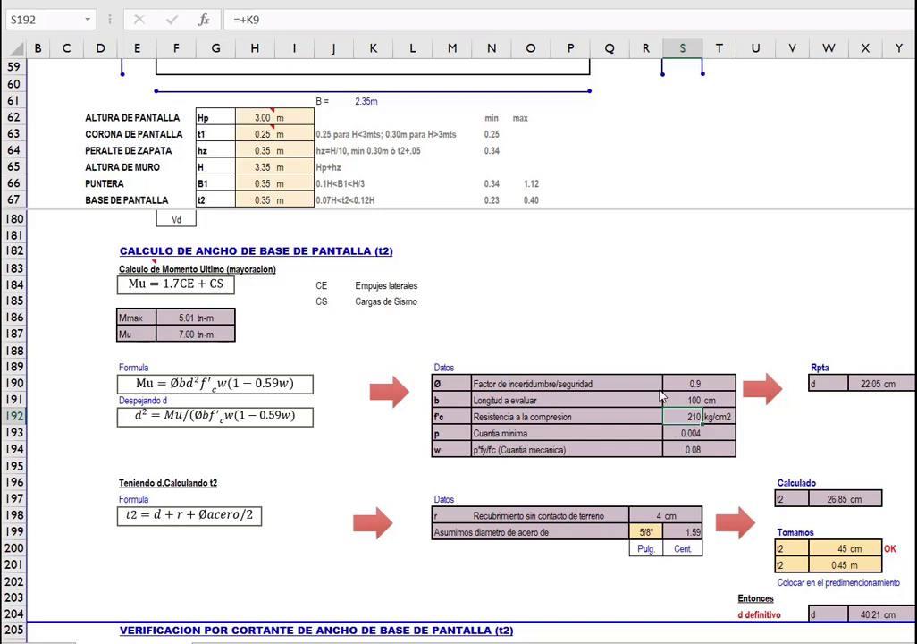
pyautogui.press('Down')
pyautogui.press('Down')
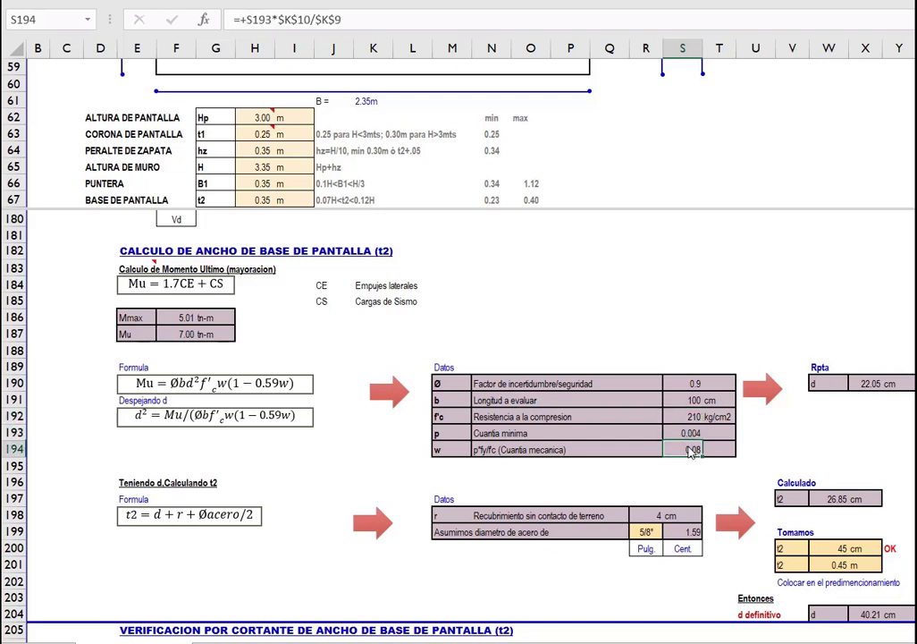
pyautogui.click(472, 454)
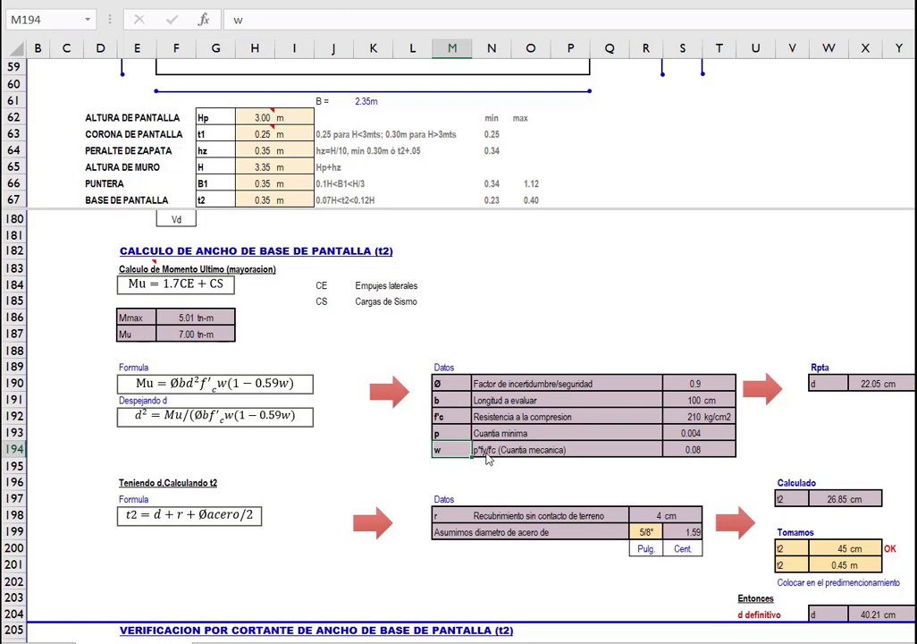
pyautogui.click(677, 454)
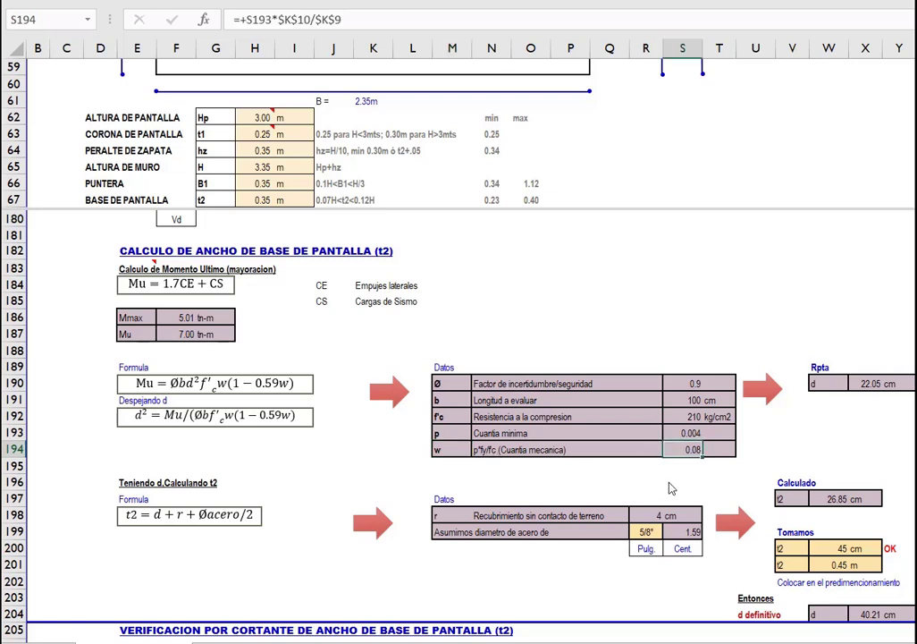
pyautogui.click(691, 436)
pyautogui.moveTo(694, 385); pyautogui.dragTo(693, 438)
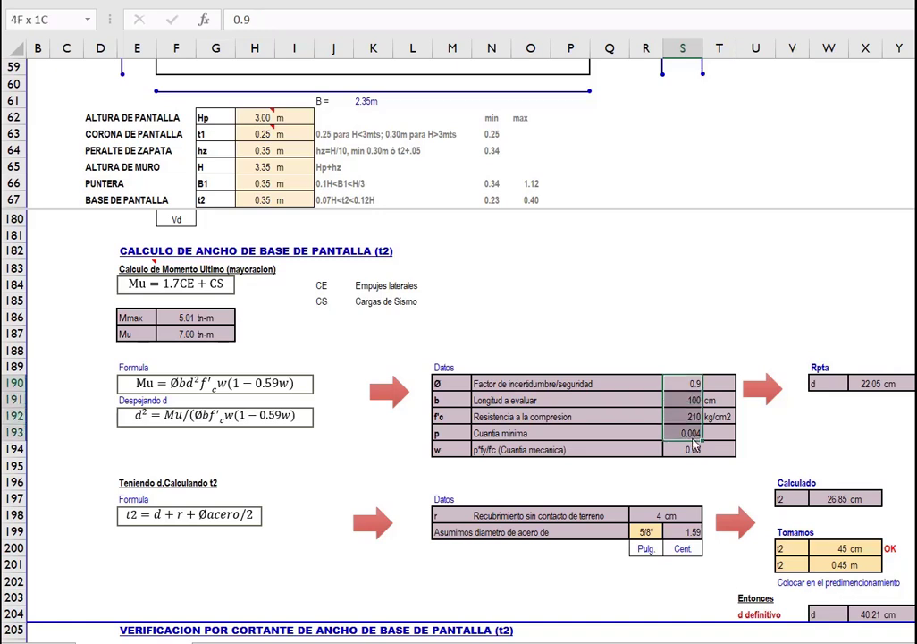
# Examine the formulas for the resulting d and the calculated t2, and check the predimensioned t2.
pyautogui.click(869, 383)
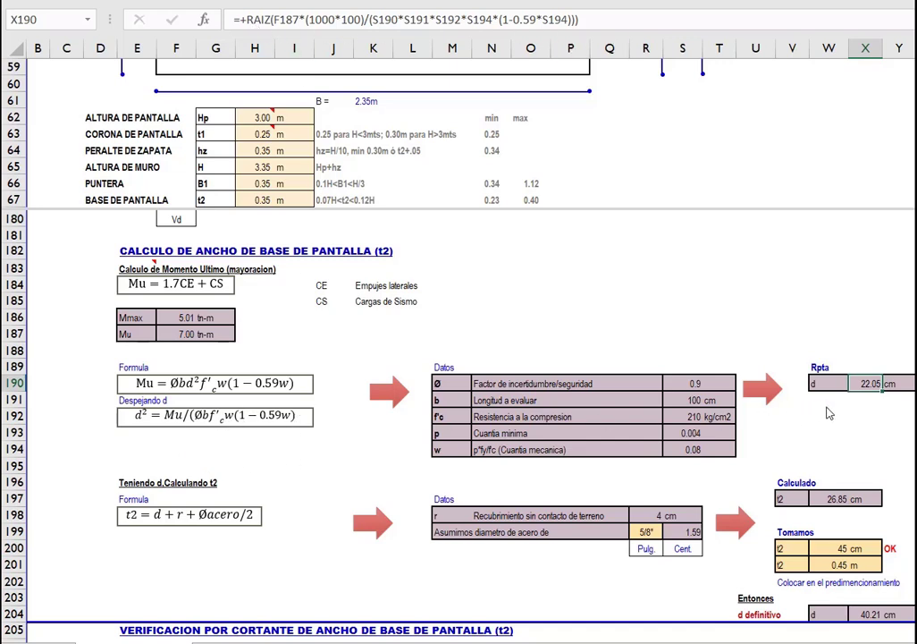
pyautogui.click(865, 403)
pyautogui.click(863, 391)
pyautogui.scroll(-1, 822, 431)
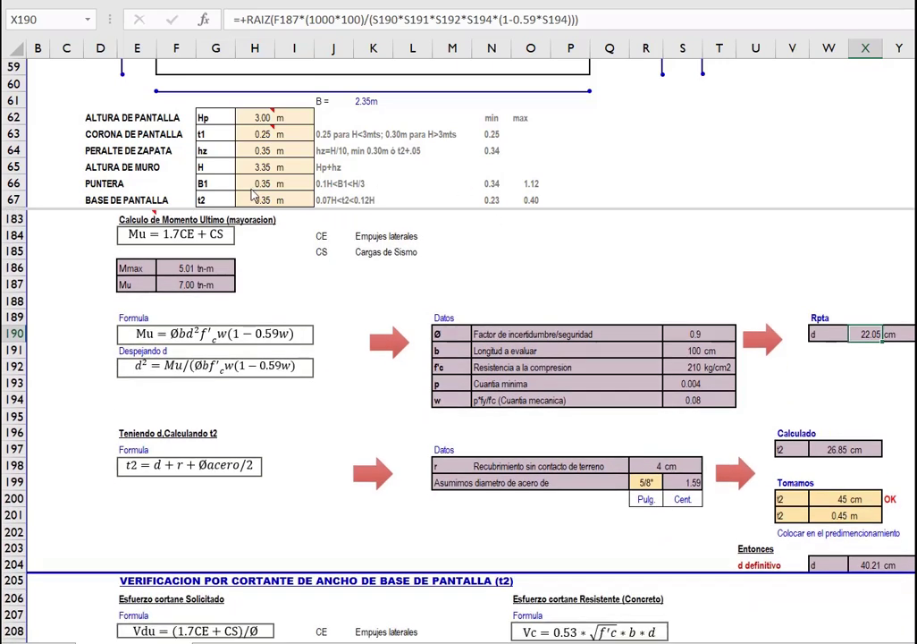
pyautogui.click(264, 202)
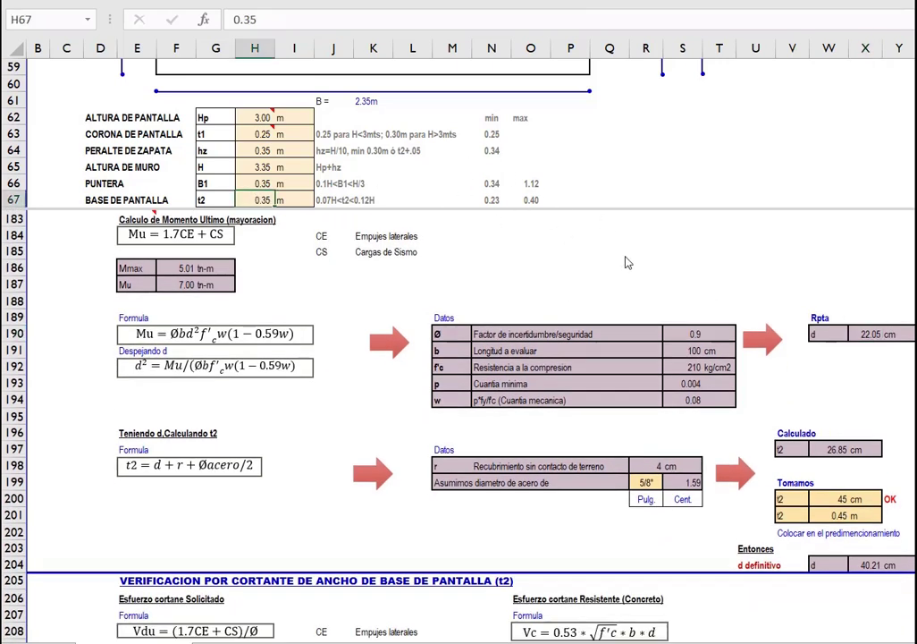
pyautogui.scroll(-1, 367, 166)
pyautogui.click(833, 454)
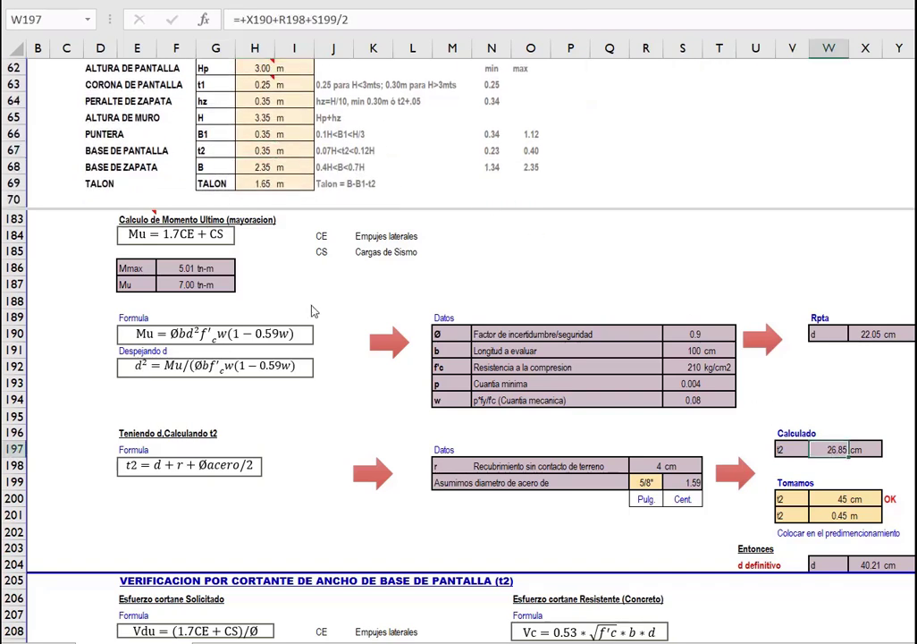
# Set the adopted base thickness t2 to 35 cm.
pyautogui.click(827, 500)
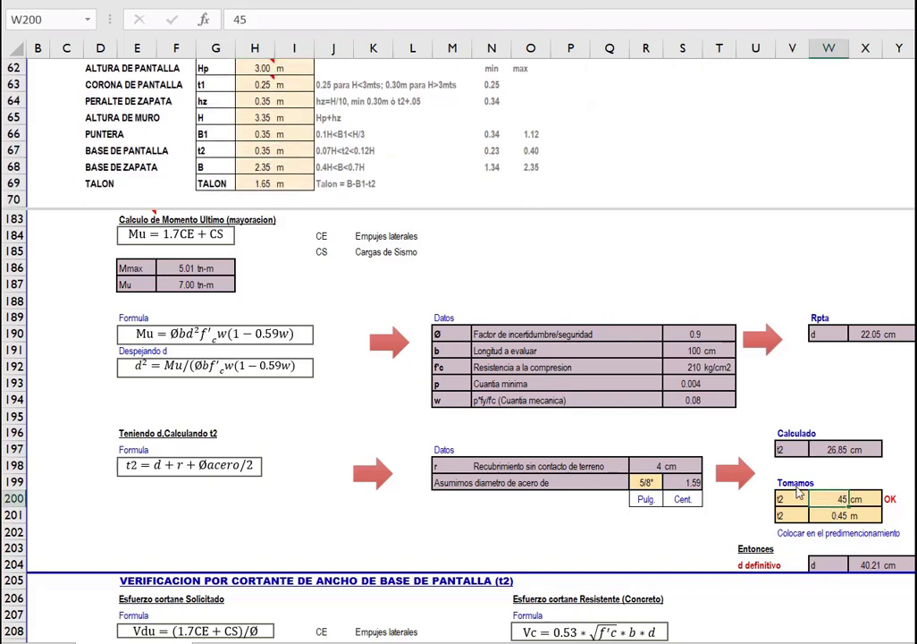
pyautogui.write('35')
pyautogui.press('Return')
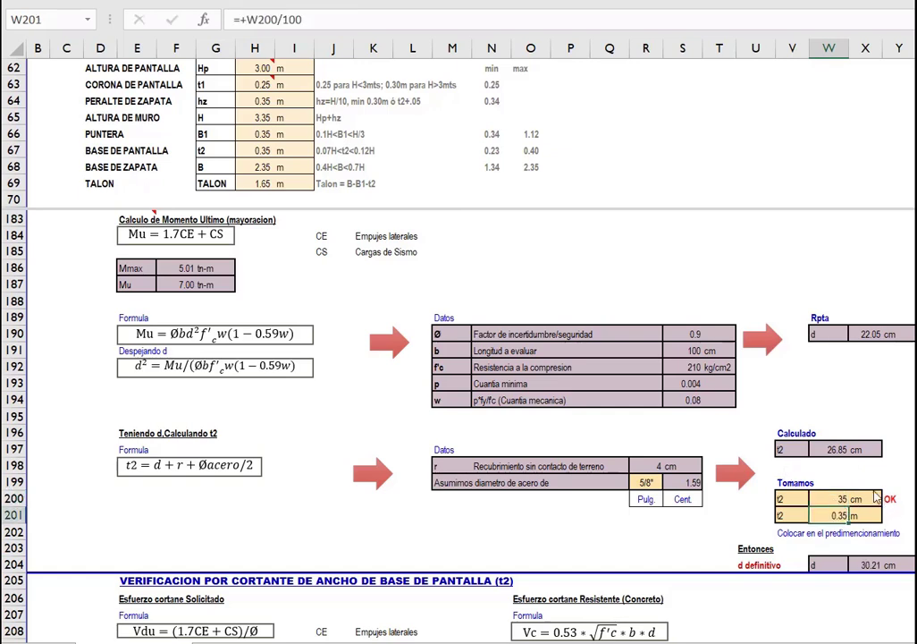
pyautogui.click(837, 501)
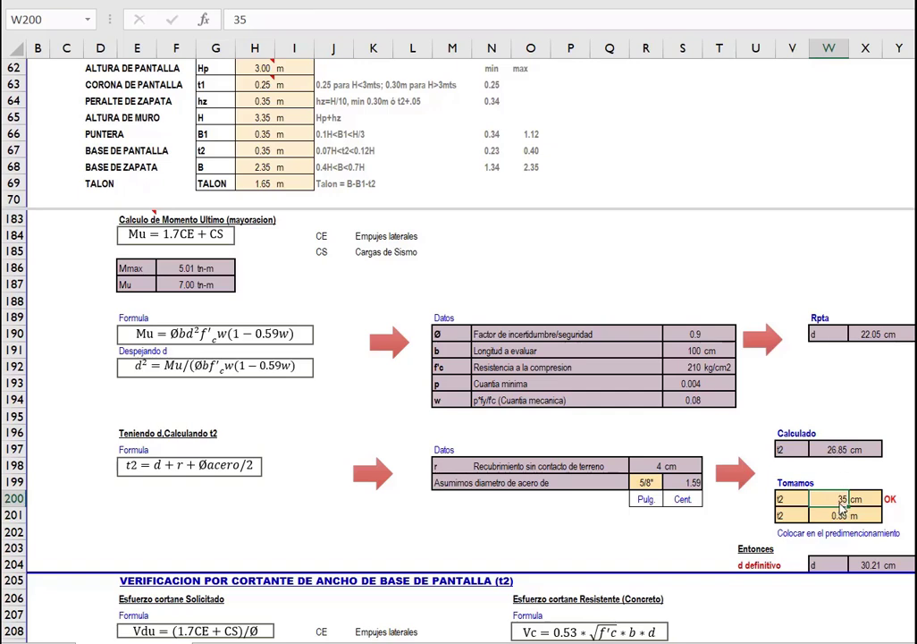
# Check the definitive d formula, the t2 entry in the predimensioning table and the wall drawing above it.
pyautogui.click(841, 566)
pyautogui.click(872, 565)
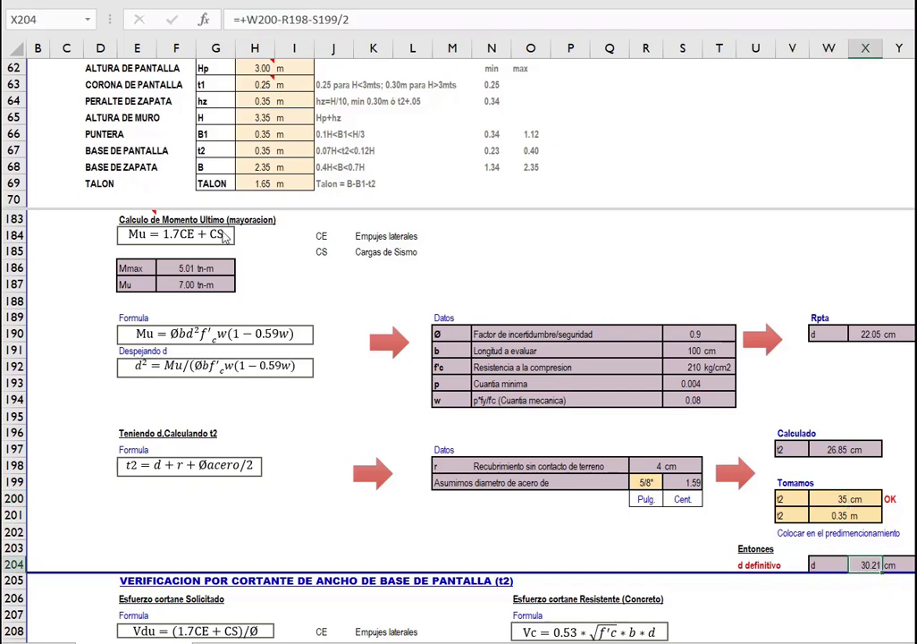
pyautogui.click(270, 134)
pyautogui.click(257, 150)
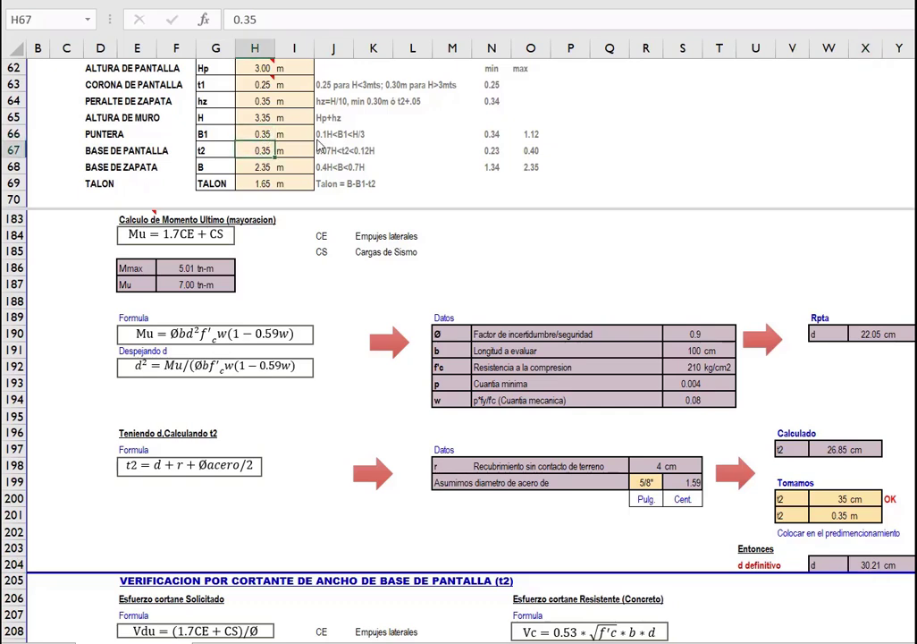
pyautogui.scroll(5, 268, 135)
pyautogui.scroll(3, 295, 143)
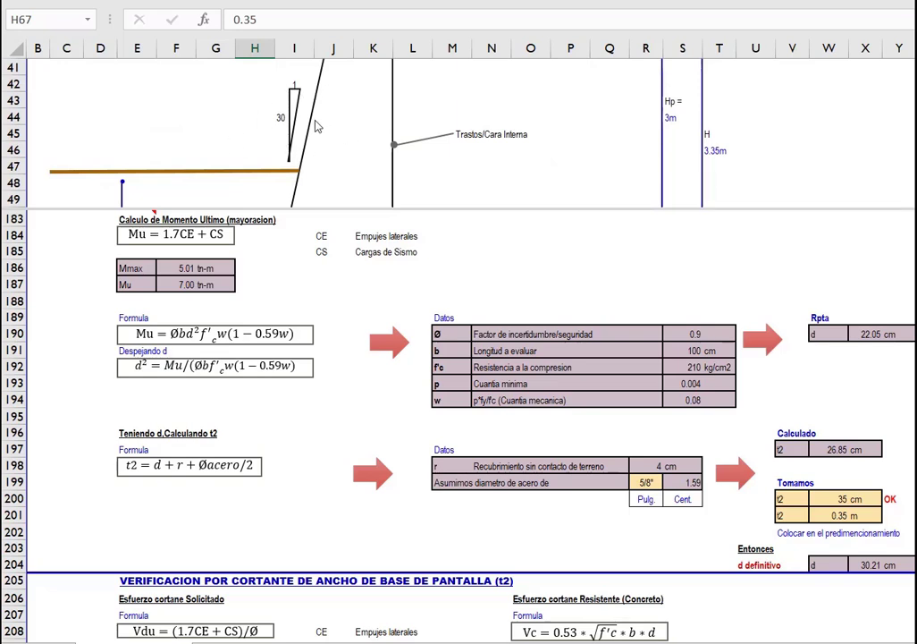
pyautogui.scroll(-2, 318, 126)
pyautogui.scroll(-5, 318, 126)
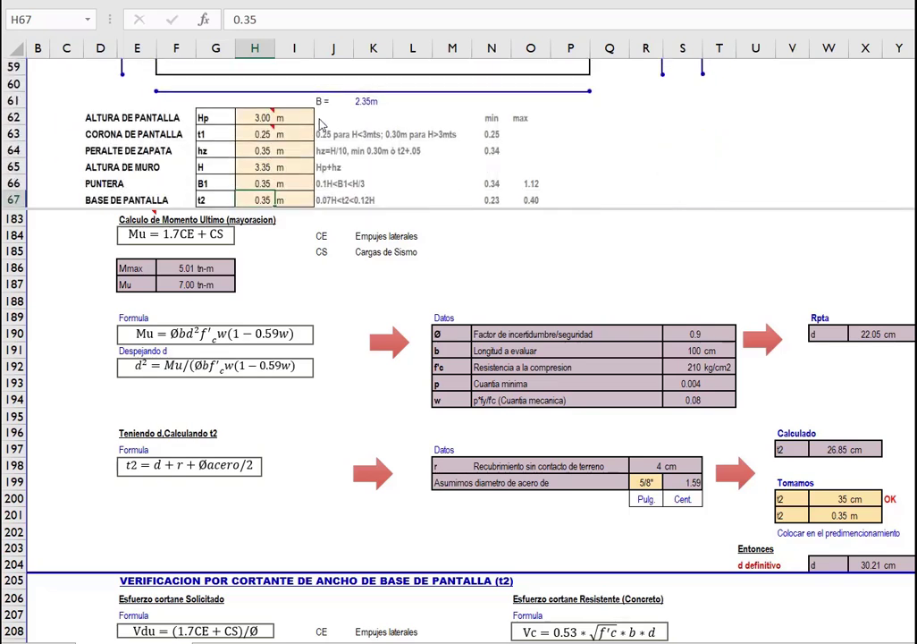
# Review the t2 calculation and shear verification sections, and check the total shear Vd in the base moment table.
pyautogui.click(828, 421)
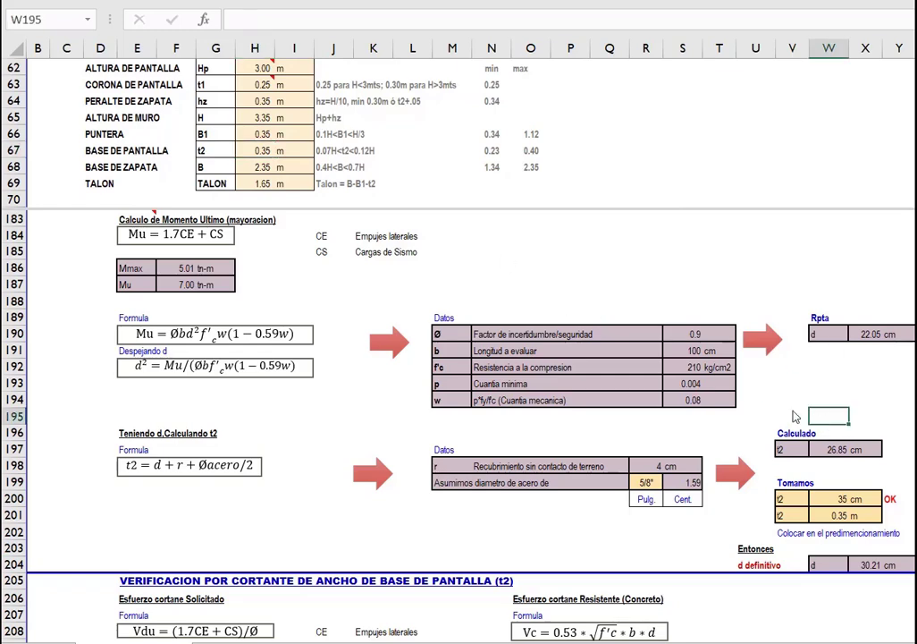
pyautogui.scroll(-1, 751, 404)
pyautogui.scroll(3, 751, 402)
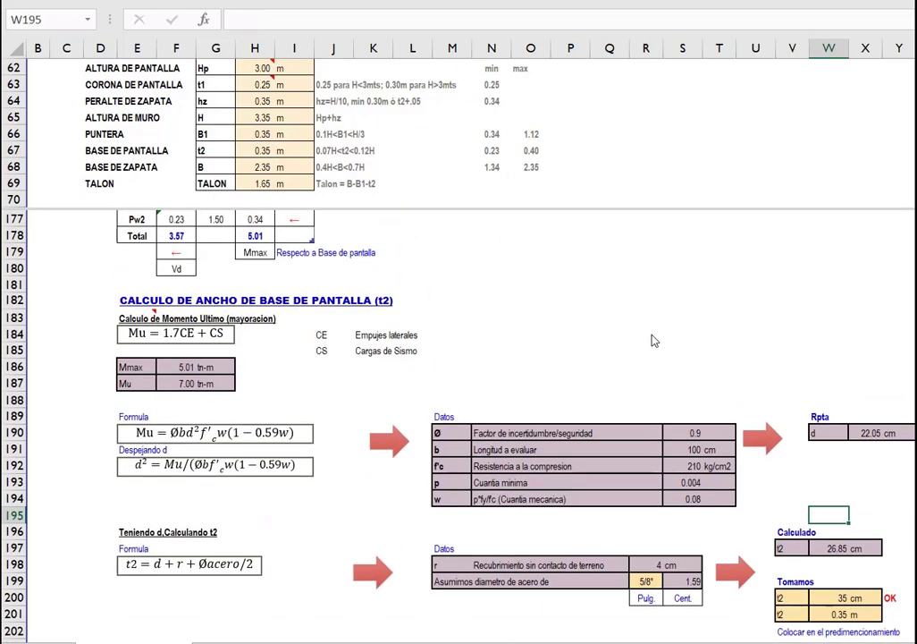
pyautogui.scroll(-3, 629, 351)
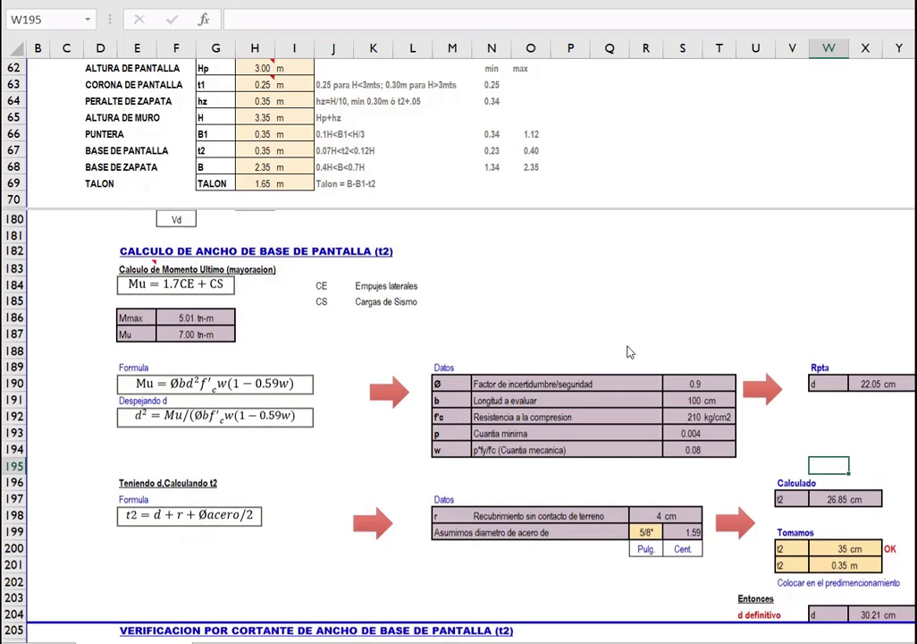
pyautogui.scroll(-3, 529, 440)
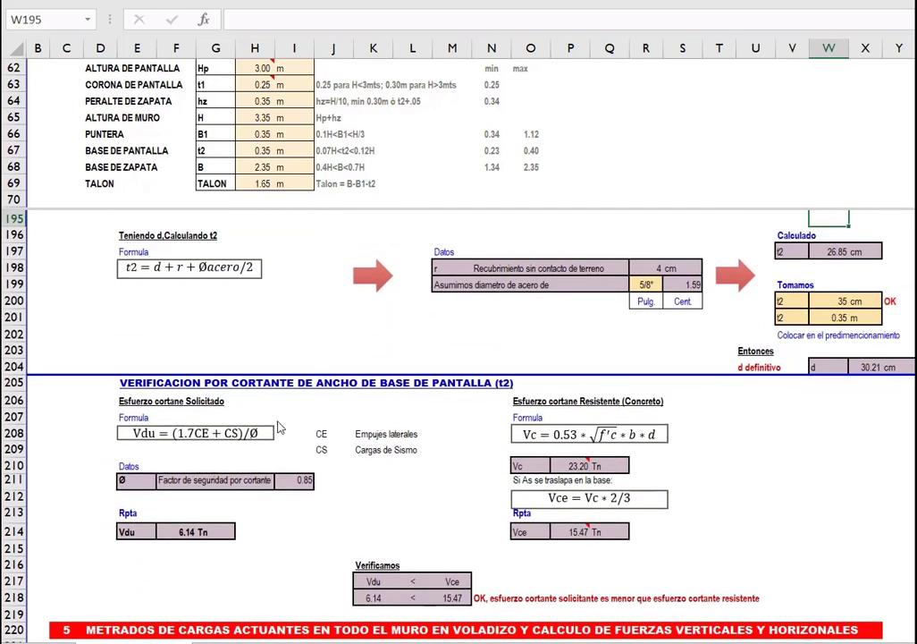
pyautogui.scroll(5, 340, 427)
pyautogui.scroll(2, 212, 380)
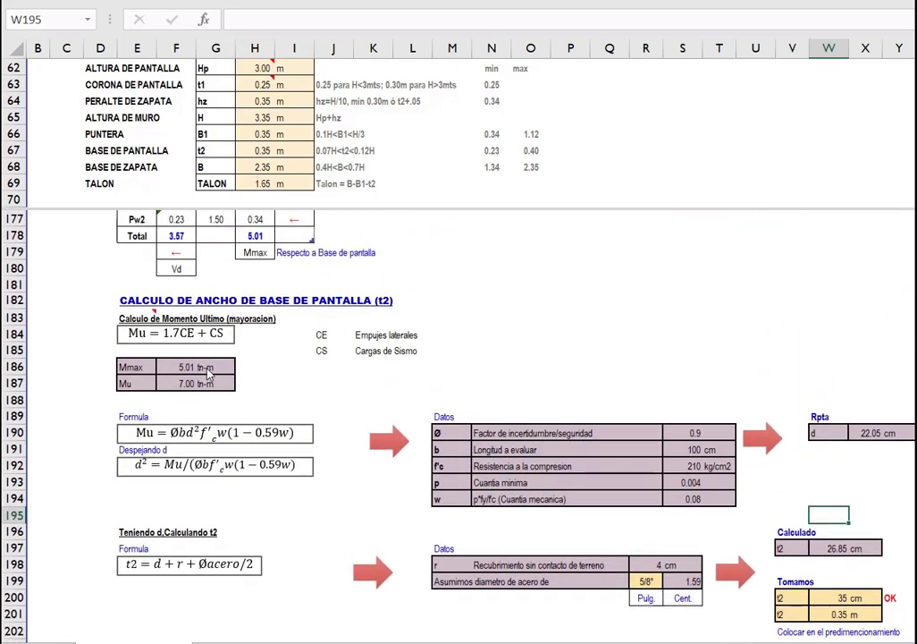
pyautogui.click(190, 287)
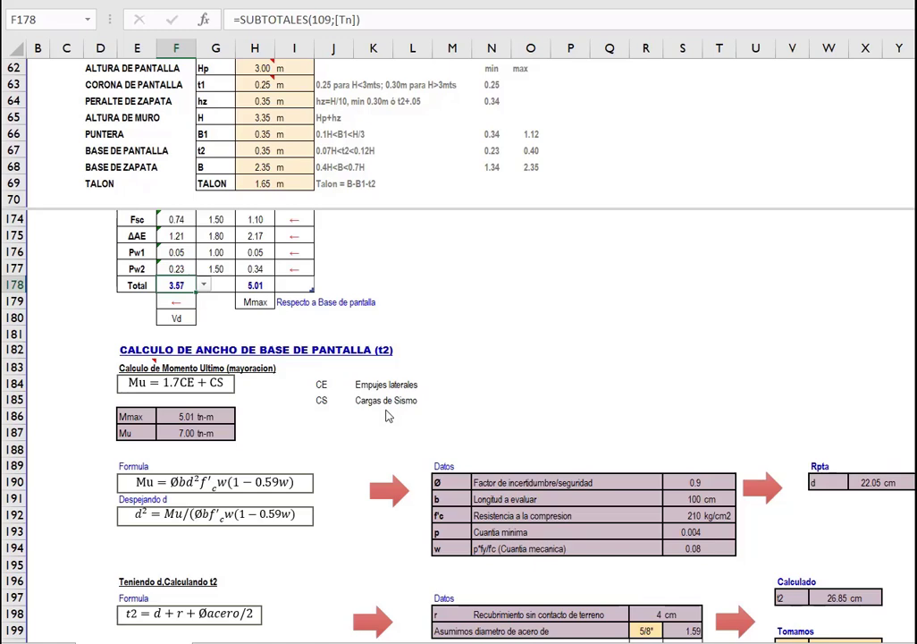
# Examine the acting shear formula and the Vdu result in the t2 shear verification.
pyautogui.scroll(-3, 401, 405)
pyautogui.scroll(-1, 401, 405)
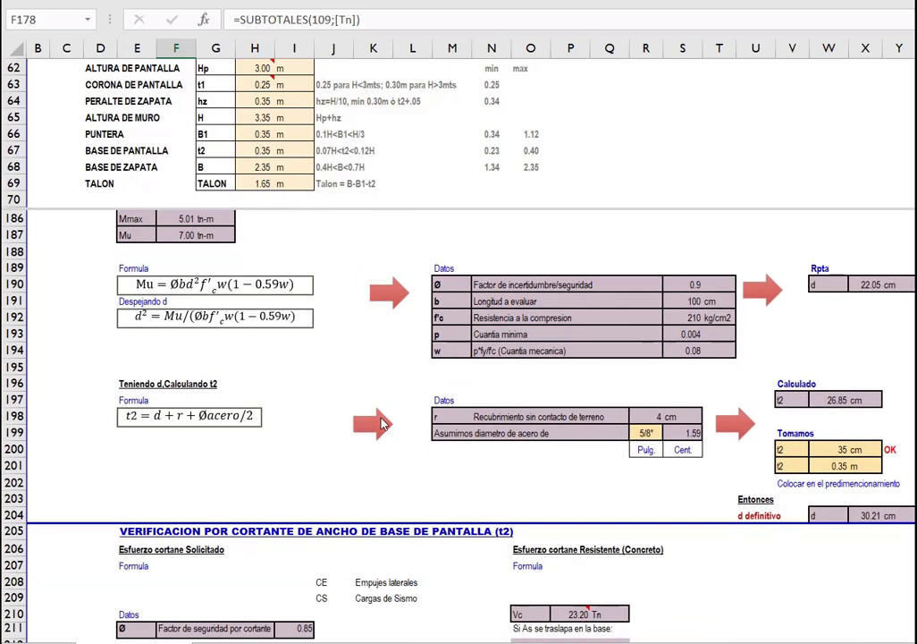
pyautogui.scroll(-2, 307, 583)
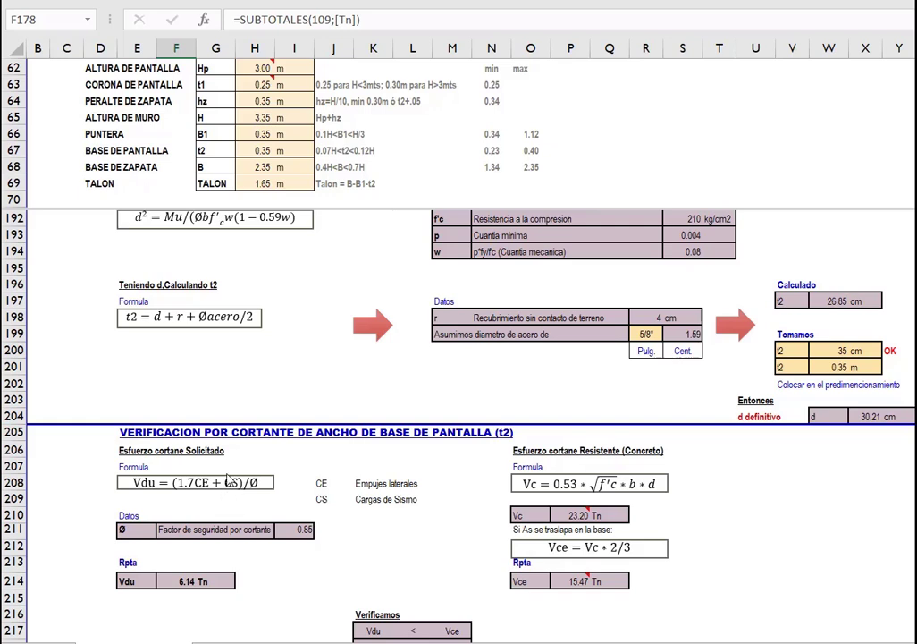
pyautogui.click(183, 583)
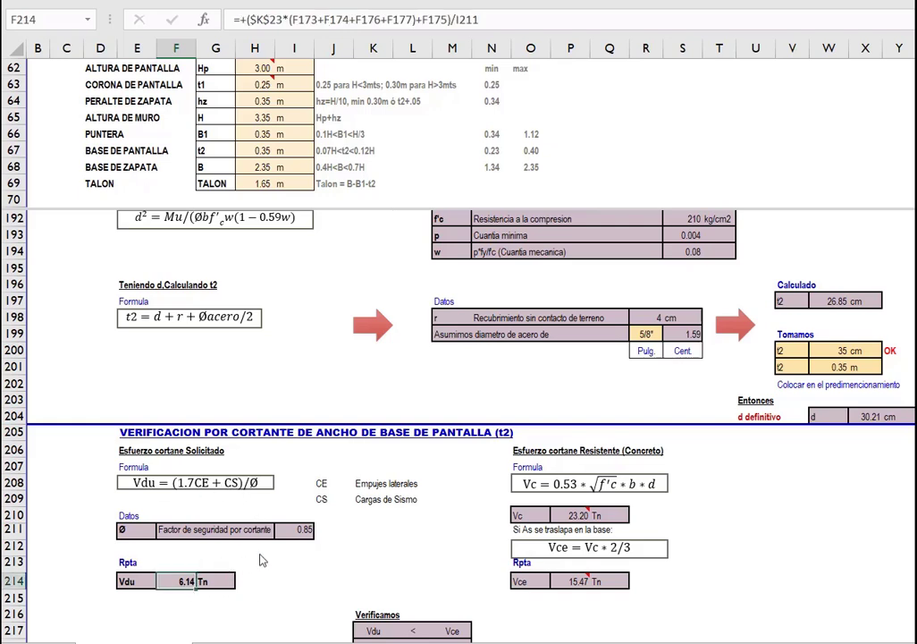
pyautogui.scroll(-1, 262, 561)
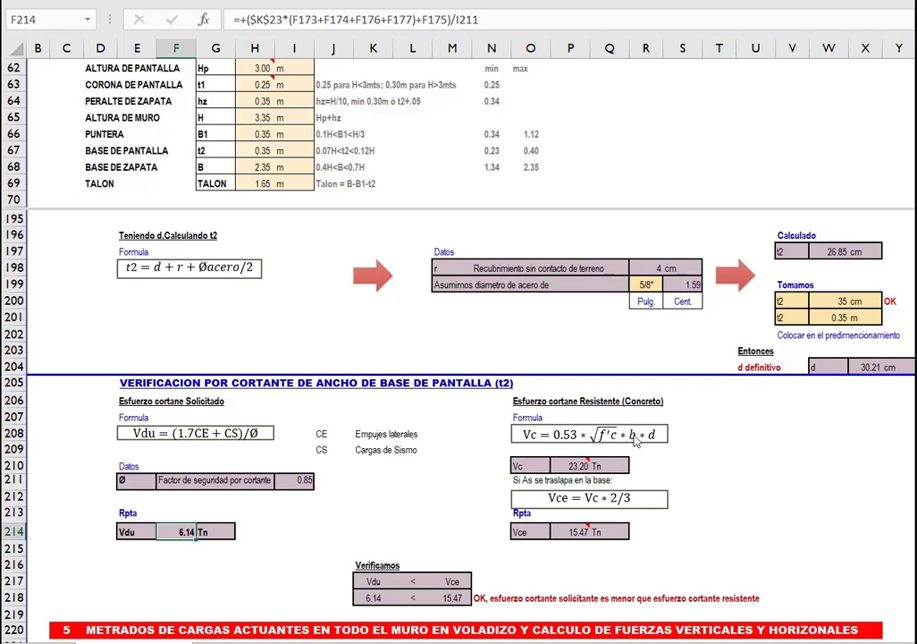
# Check the definitive d and the formulas for the resisting shears Vc and Vce, reading the Vce cell note.
pyautogui.click(873, 371)
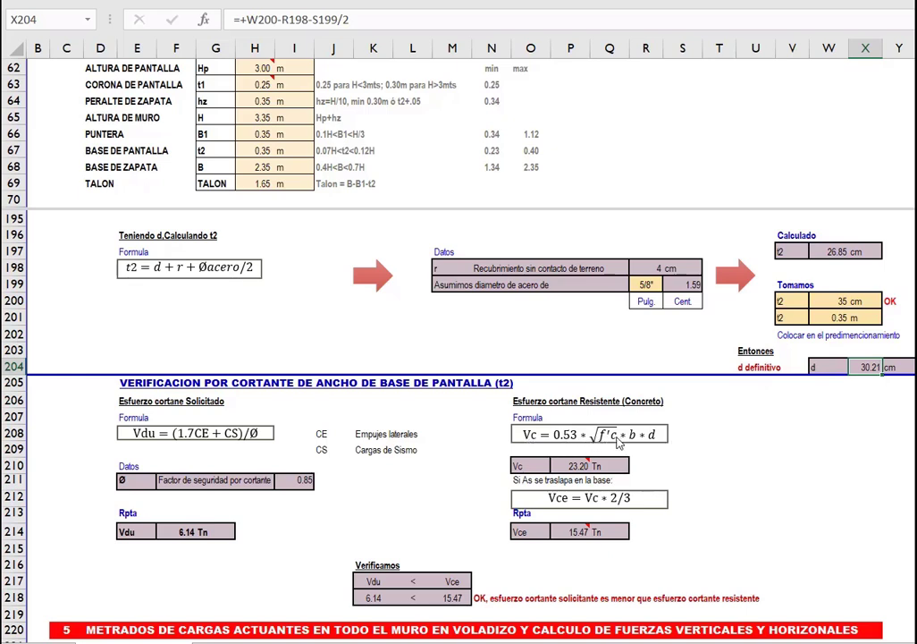
pyautogui.click(572, 467)
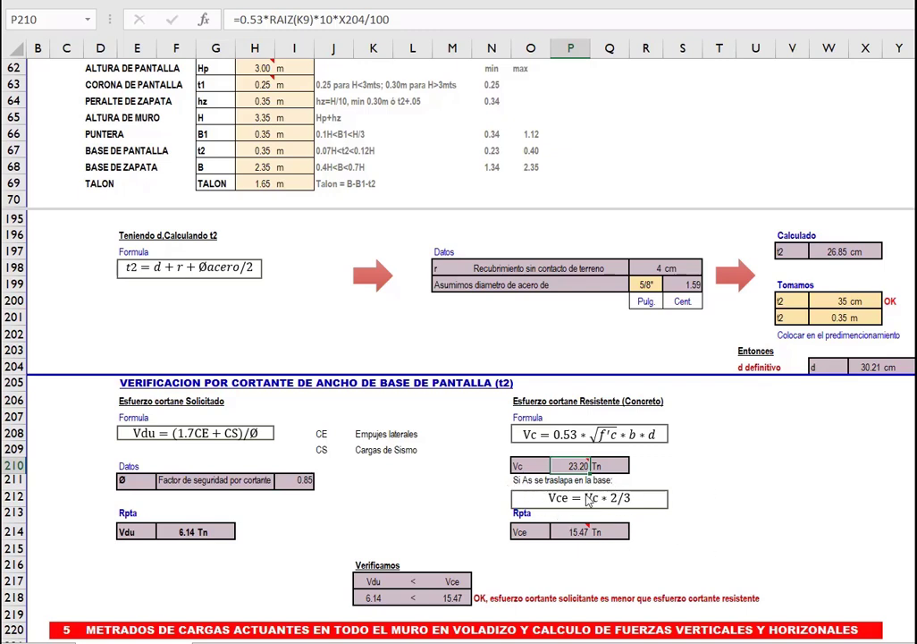
pyautogui.moveTo(594, 531)
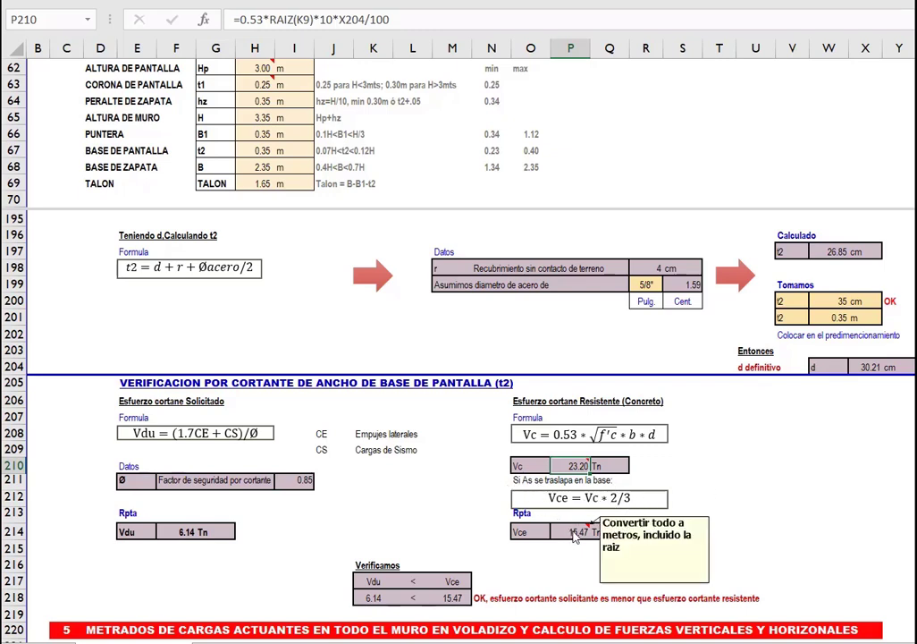
pyautogui.press('Down')
pyautogui.press('Down')
pyautogui.press('Down')
pyautogui.press('Down')
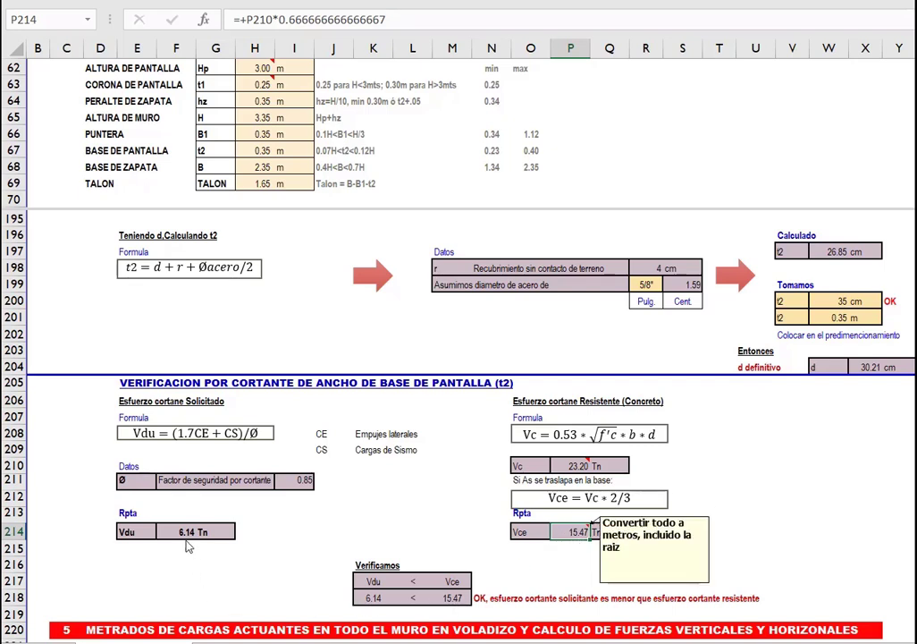
# Check the Vdu and Vce comparison values and the conditional formula that verifies them.
pyautogui.click(373, 594)
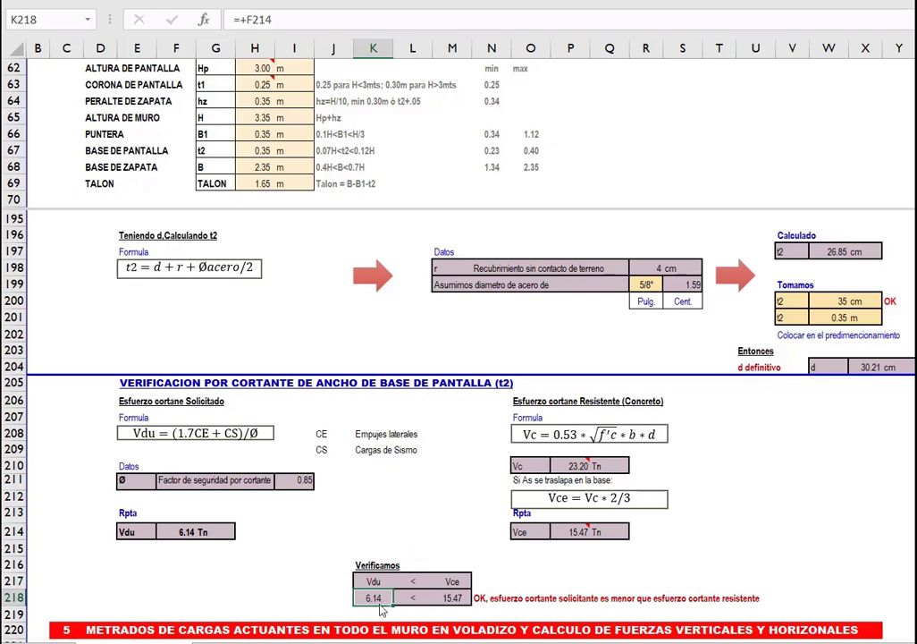
pyautogui.click(456, 600)
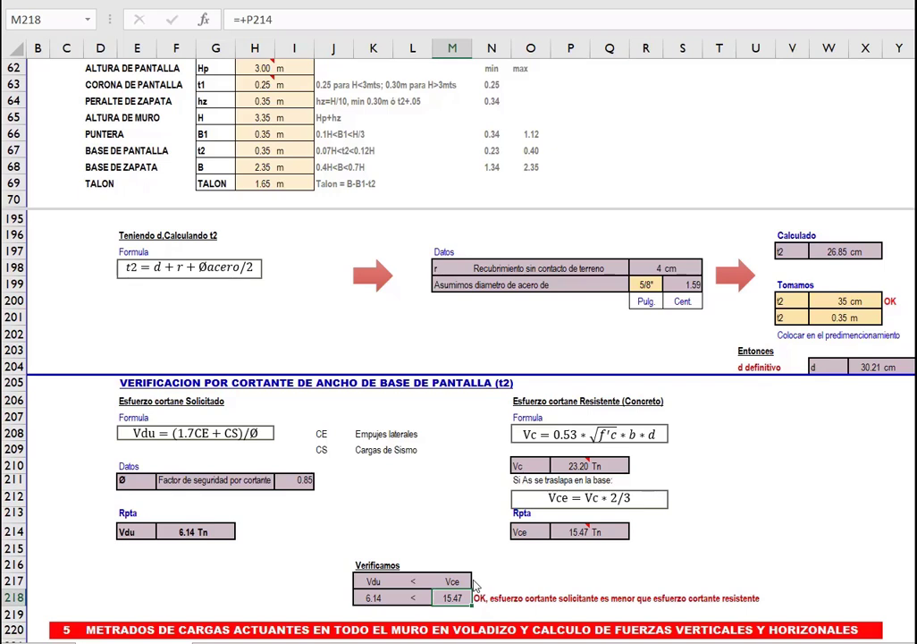
pyautogui.click(496, 599)
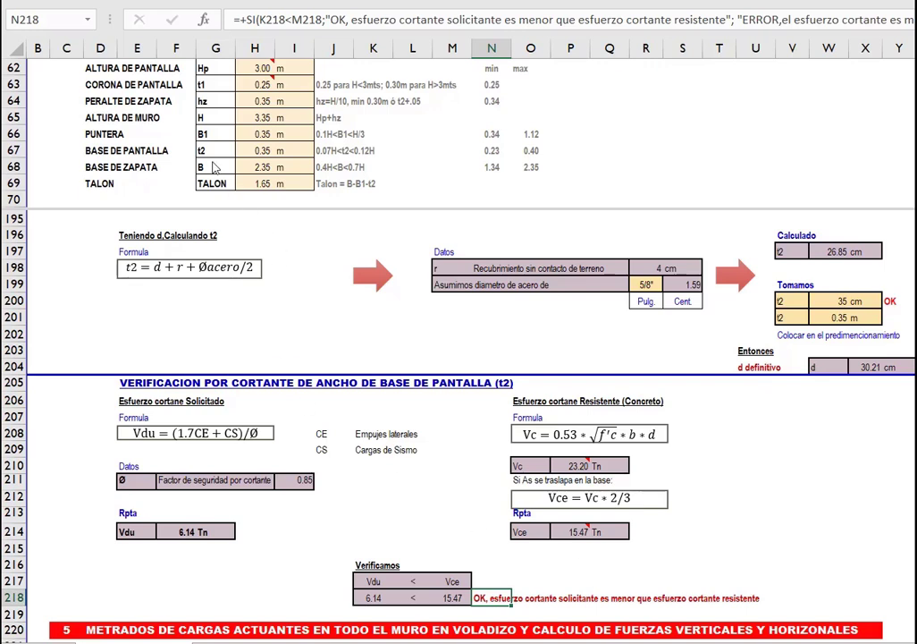
# Highlight the t2 row in the predimensioning table and bring up the METRADO DE CARGAS diagram of section 5.
pyautogui.moveTo(207, 150); pyautogui.dragTo(251, 149)
pyautogui.moveTo(263, 152); pyautogui.dragTo(262, 151)
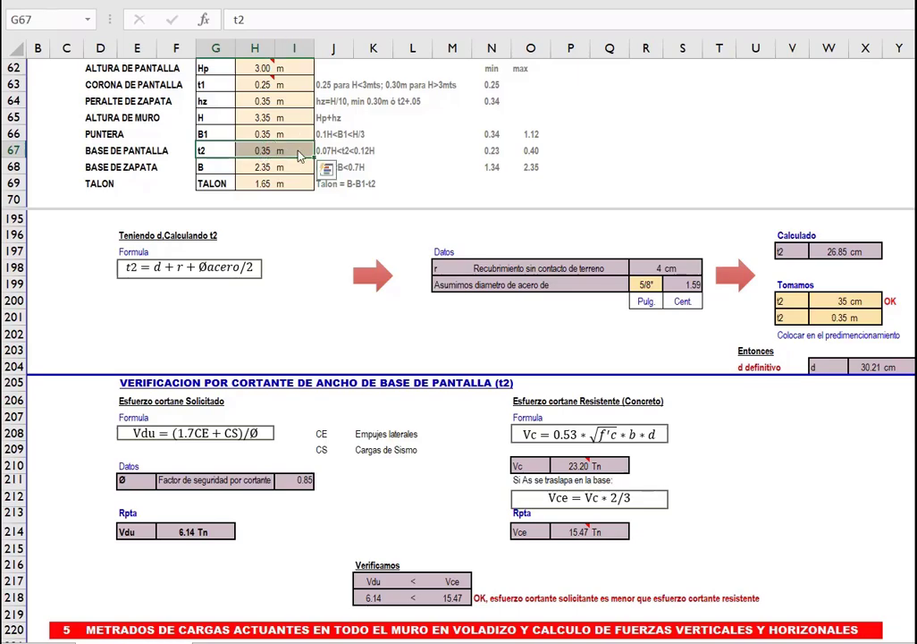
pyautogui.click(453, 417)
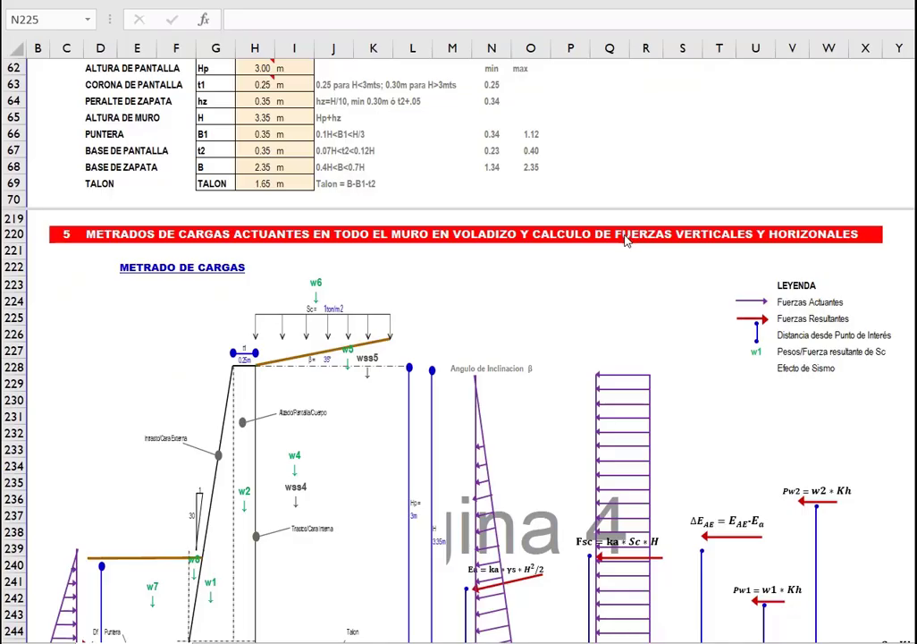
# Review the section 5 title and METRADO DE CARGAS heading, enlarging the lower pane to show the whole load diagram.
pyautogui.click(100, 234)
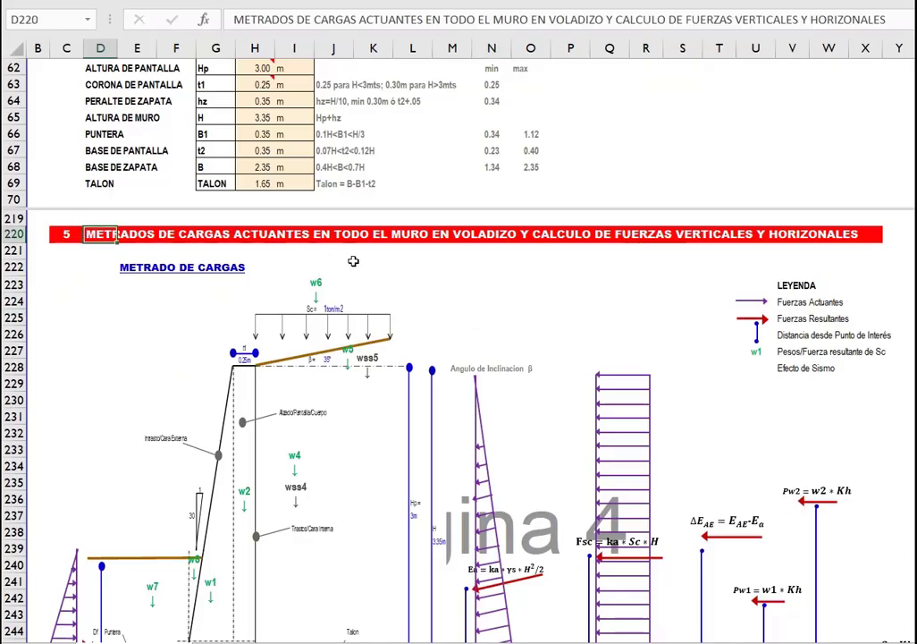
pyautogui.click(481, 272)
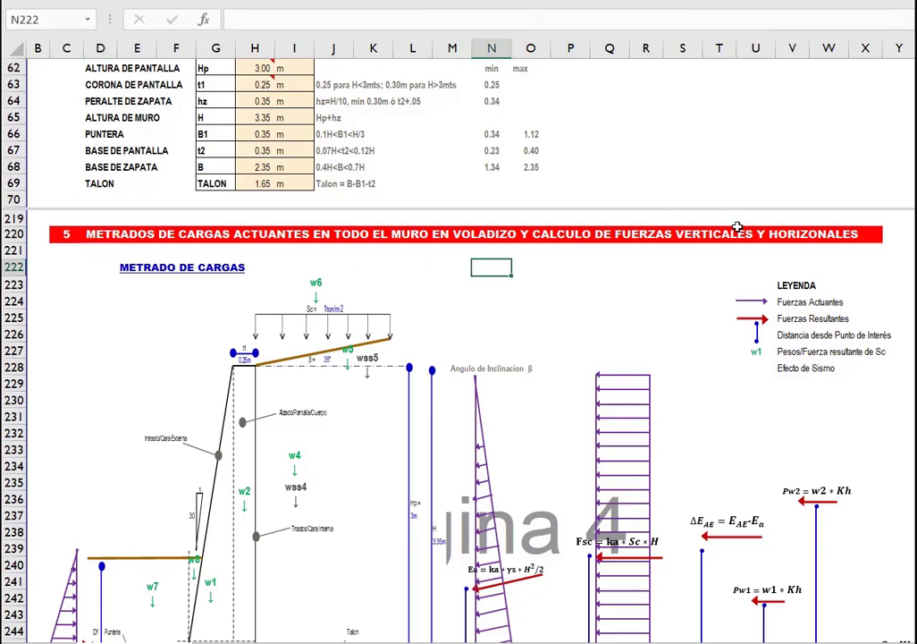
pyautogui.click(129, 267)
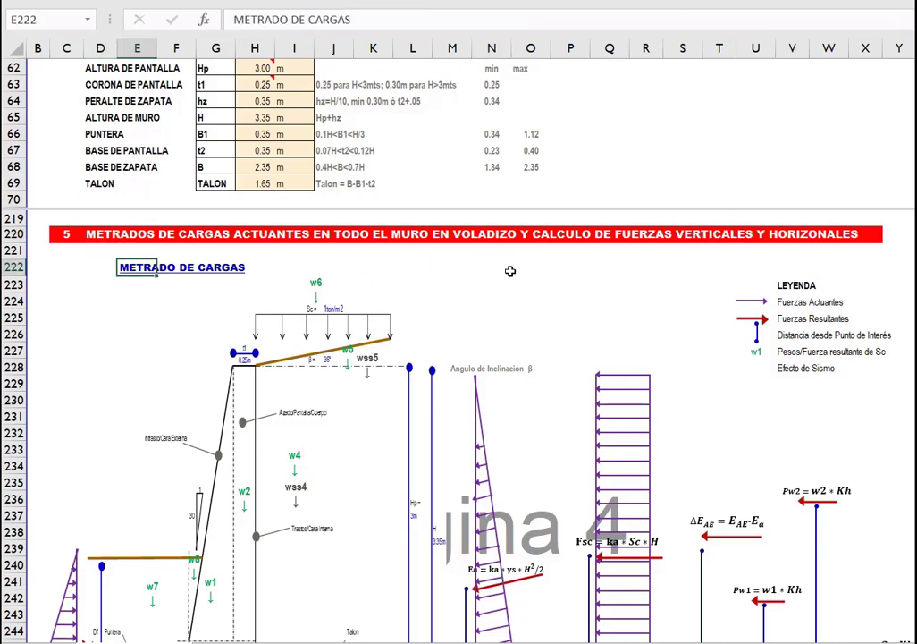
pyautogui.scroll(-1, 513, 278)
pyautogui.scroll(-1, 516, 250)
pyautogui.moveTo(483, 207); pyautogui.dragTo(485, 93)
pyautogui.click(492, 135)
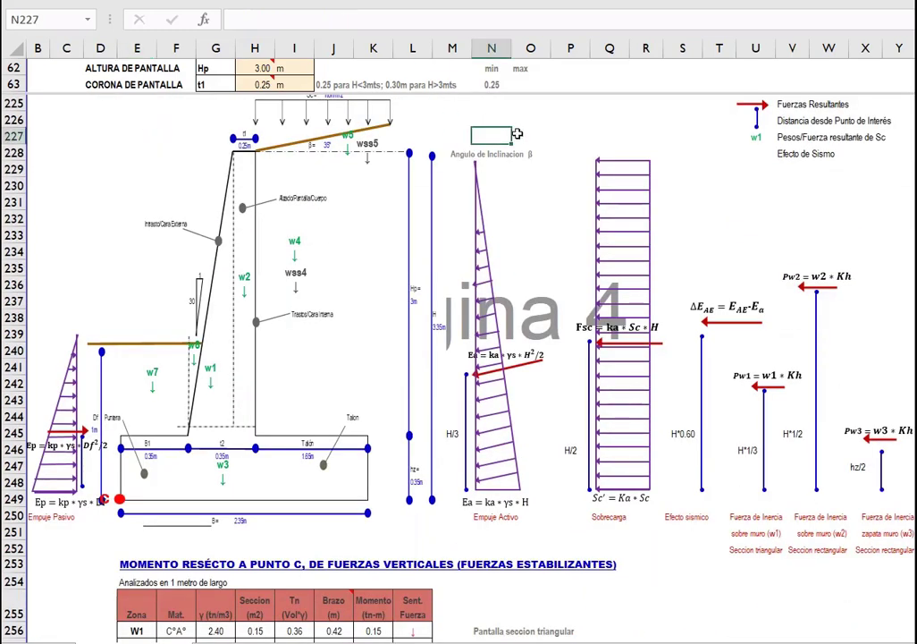
pyautogui.scroll(1, 530, 165)
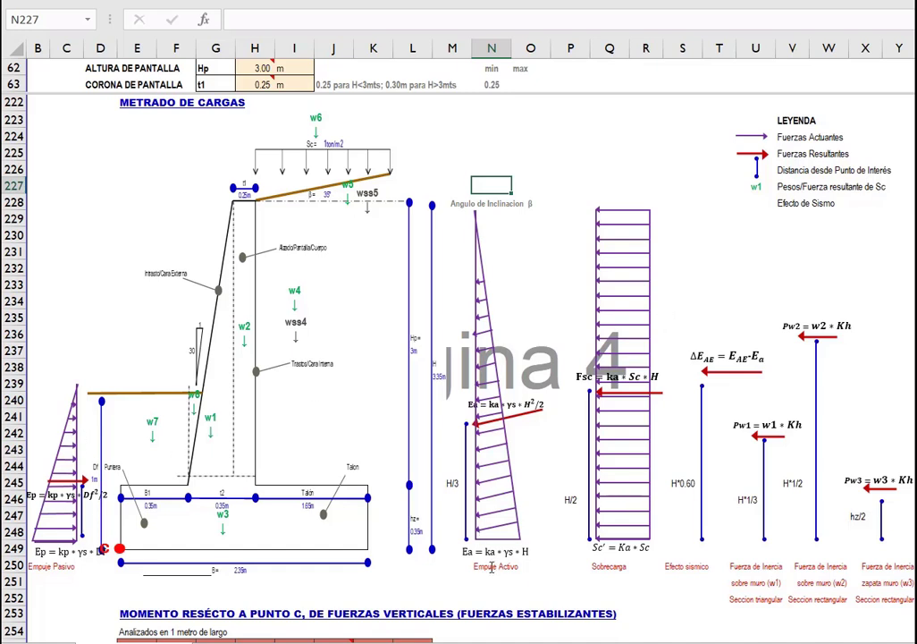
# Examine the surcharge, seismic effect and inertia force labels in the load diagram, along with the linked wall picture.
pyautogui.click(612, 567)
pyautogui.click(696, 566)
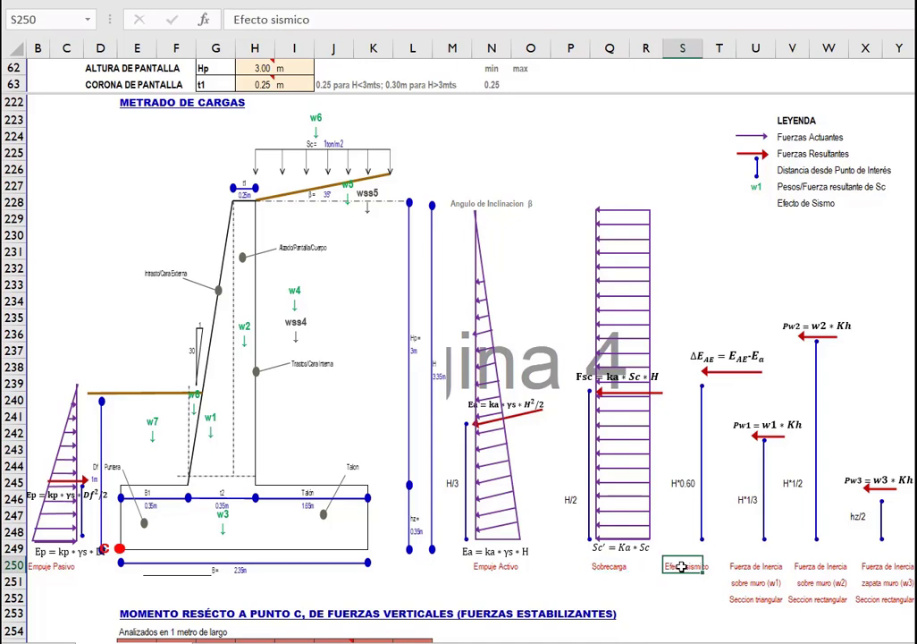
pyautogui.click(746, 569)
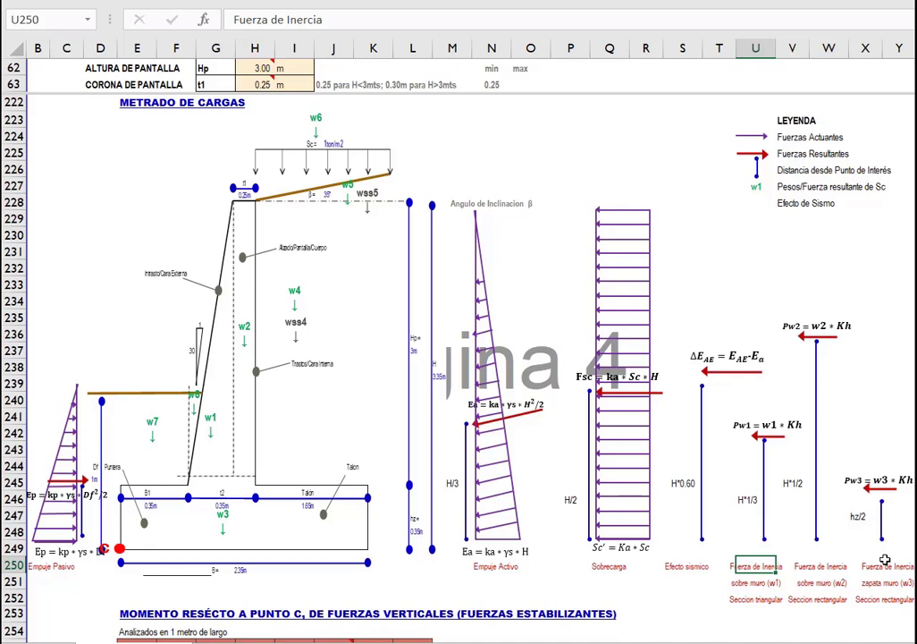
pyautogui.click(201, 417)
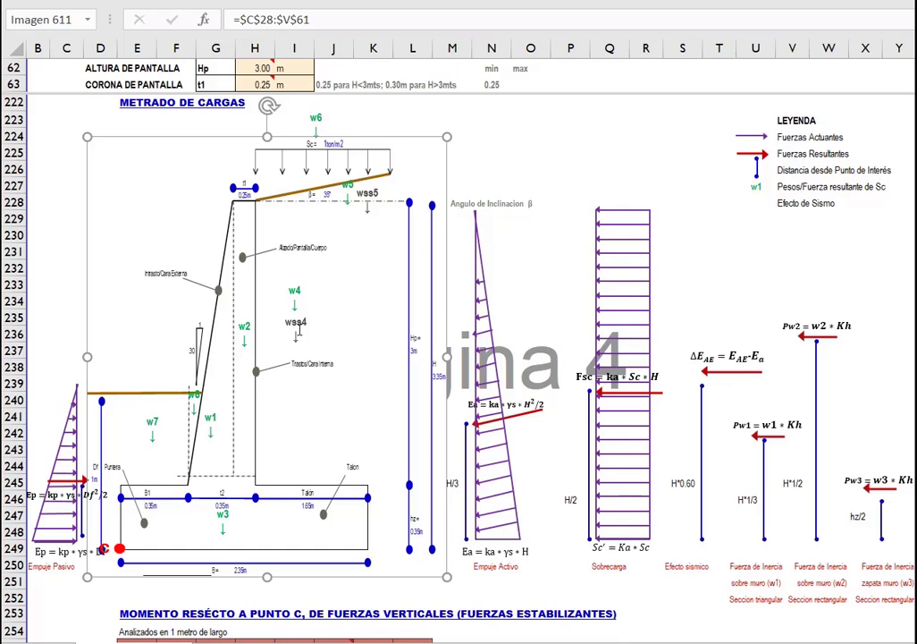
pyautogui.click(547, 286)
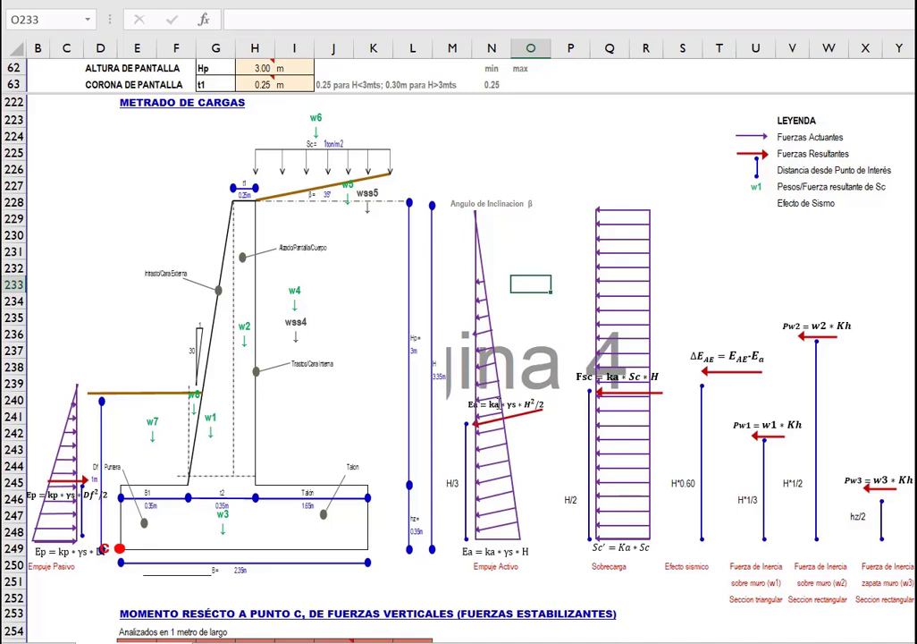
# Check the β inclination label and the lever arms H/2 and H/3 of the surcharge and active thrust resultants.
pyautogui.click(456, 204)
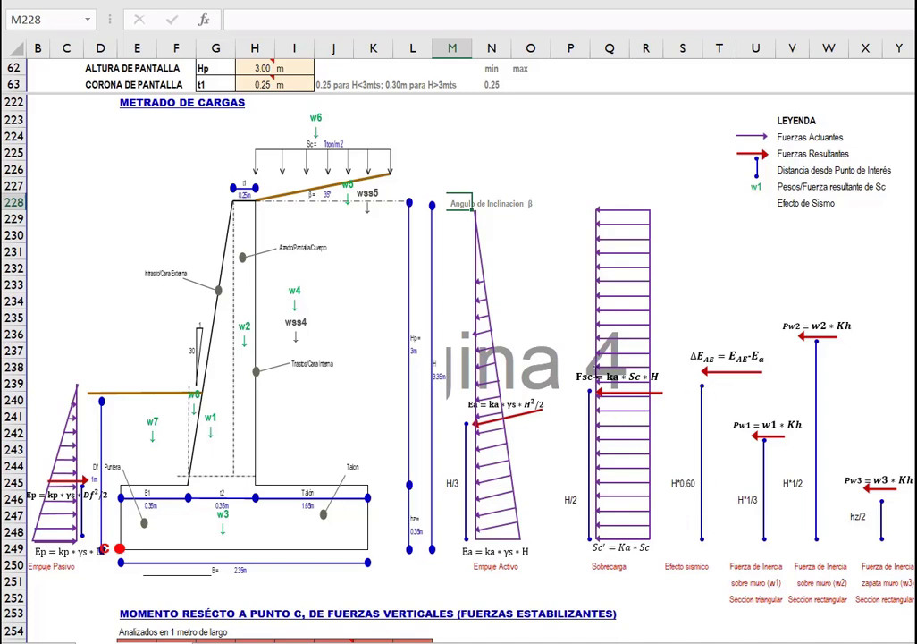
pyautogui.click(572, 498)
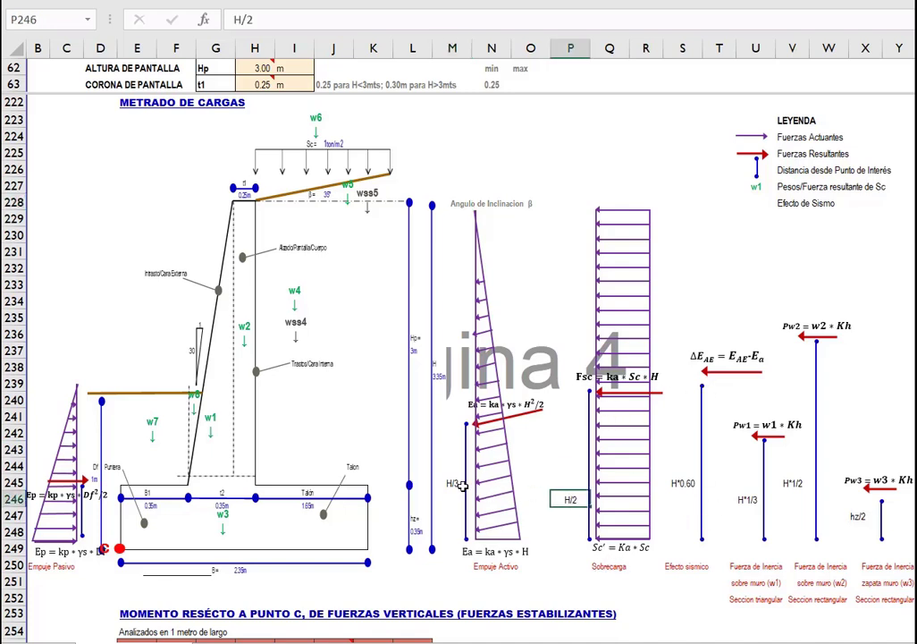
pyautogui.click(453, 483)
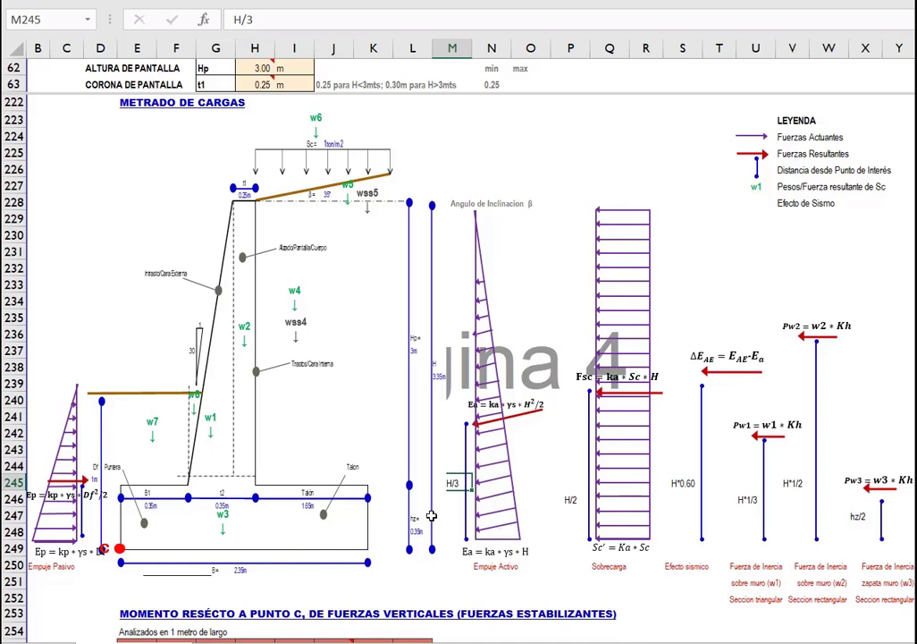
pyautogui.click(731, 332)
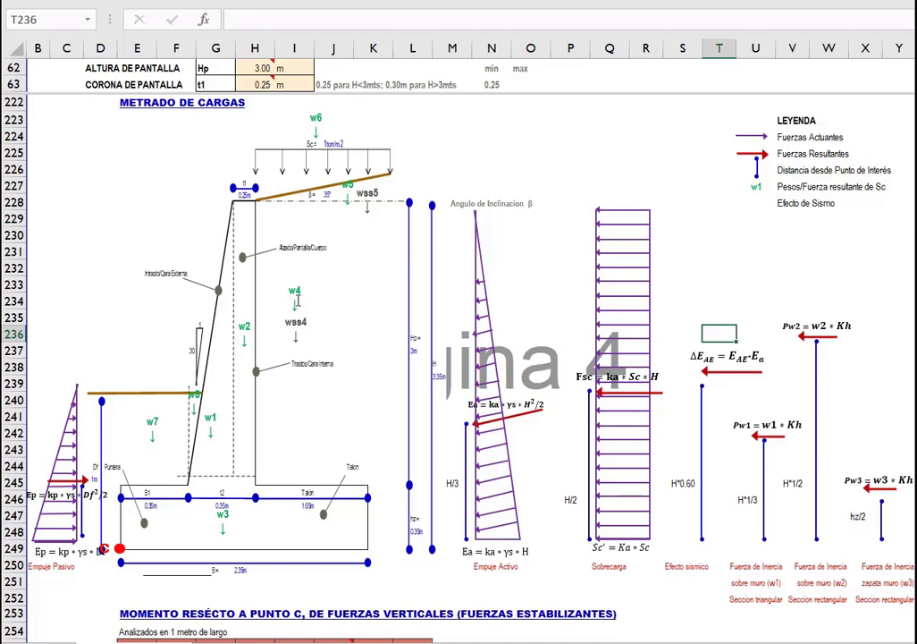
# Examine the table of stabilizing moments about point C, from zones W1 to W8 down to the Total row.
pyautogui.scroll(-2, 400, 304)
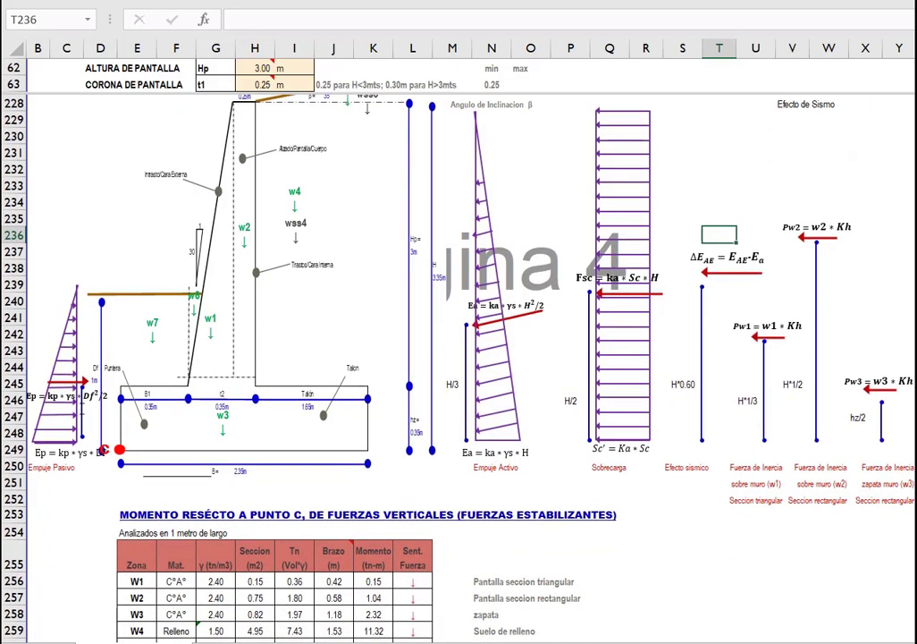
pyautogui.scroll(-1, 493, 351)
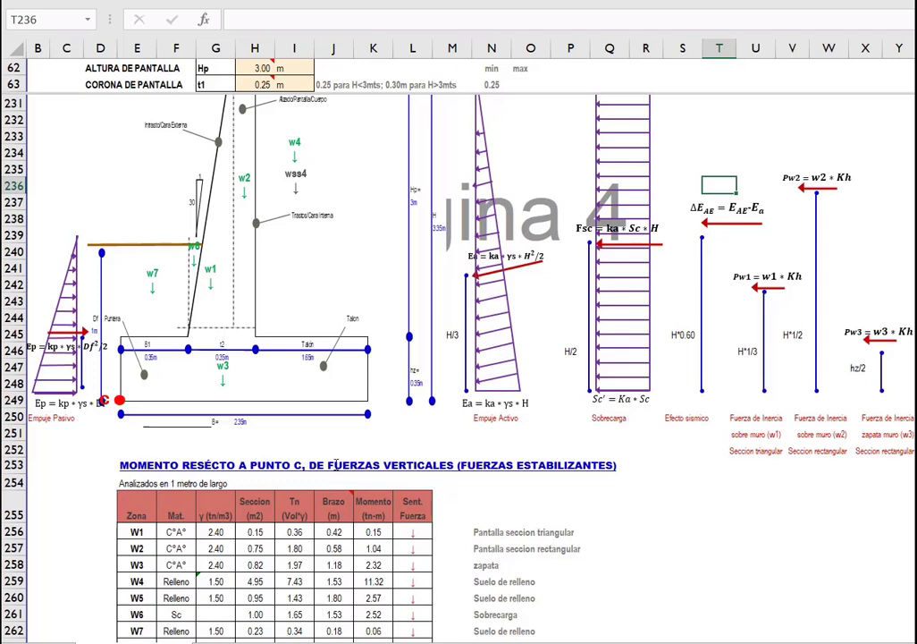
pyautogui.click(137, 466)
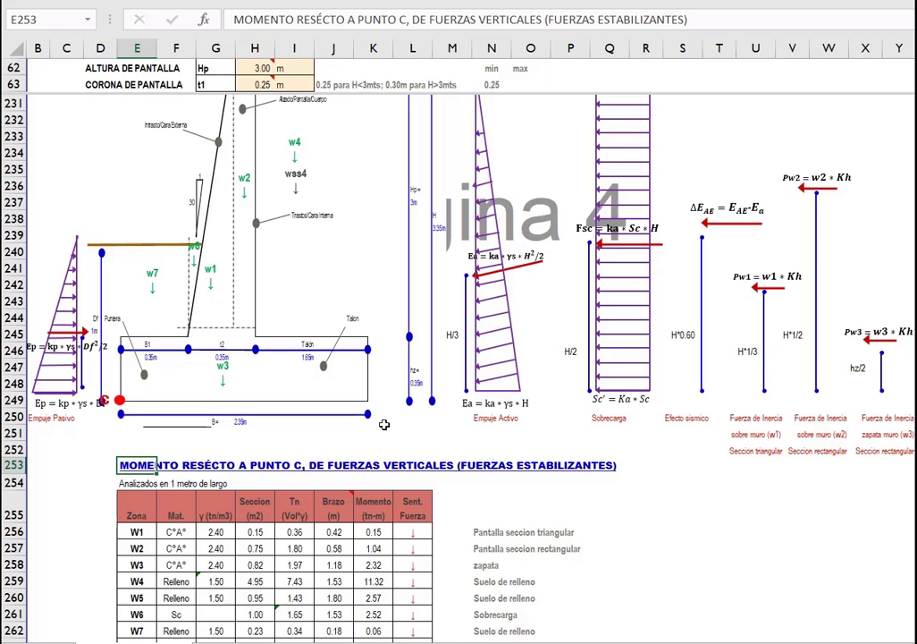
pyautogui.scroll(-1, 384, 424)
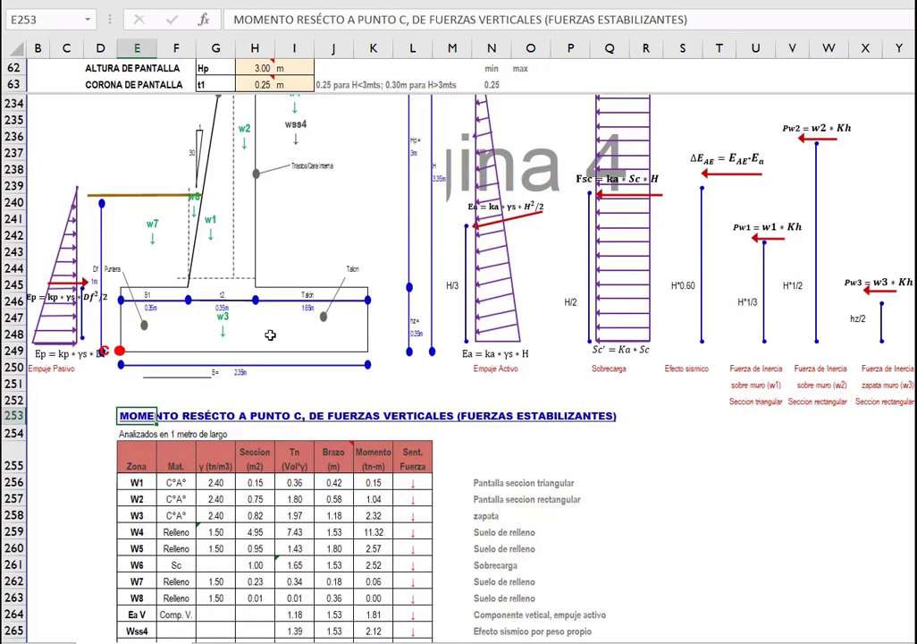
pyautogui.moveTo(136, 481); pyautogui.dragTo(136, 597)
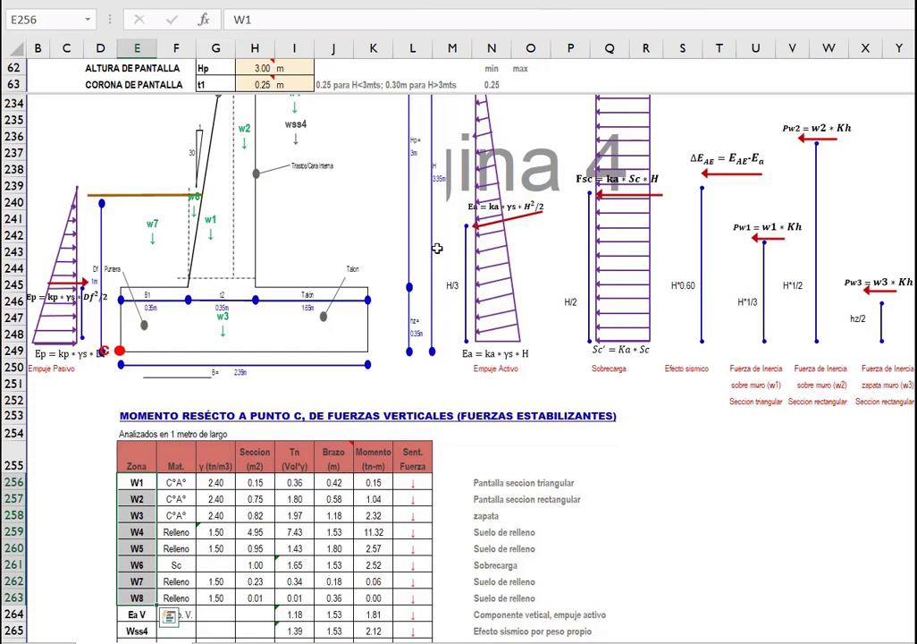
pyautogui.scroll(-1, 455, 232)
pyautogui.hotkey('ctrl', 'Down')
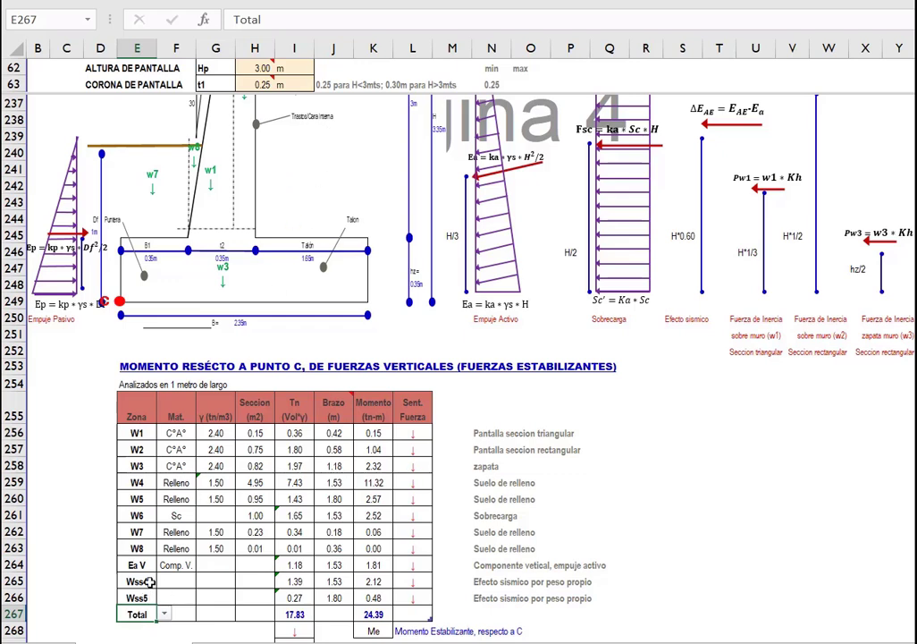
# Inspect the W1 row's formulas for unit weight, section area, weight and lever arm.
pyautogui.click(217, 433)
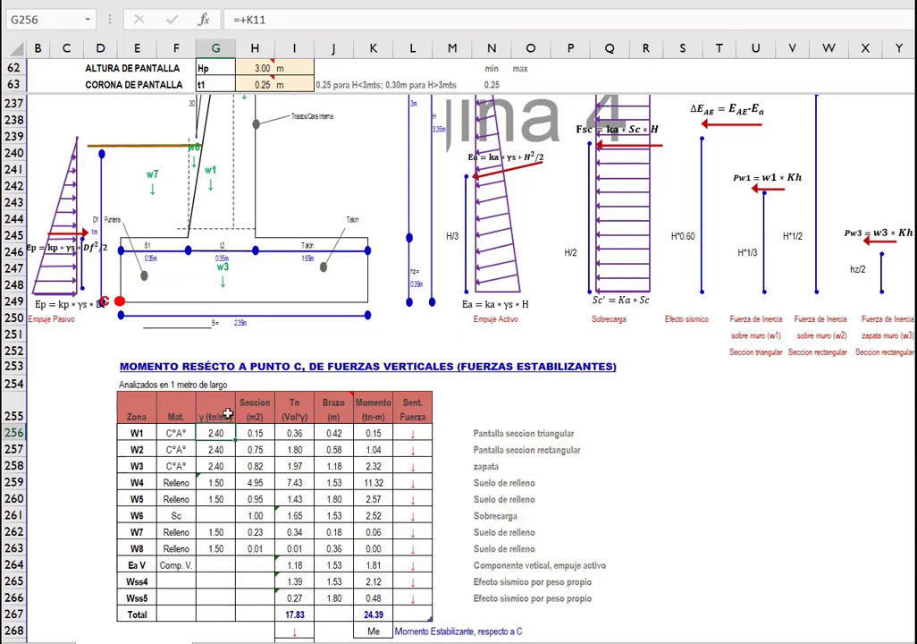
pyautogui.click(253, 434)
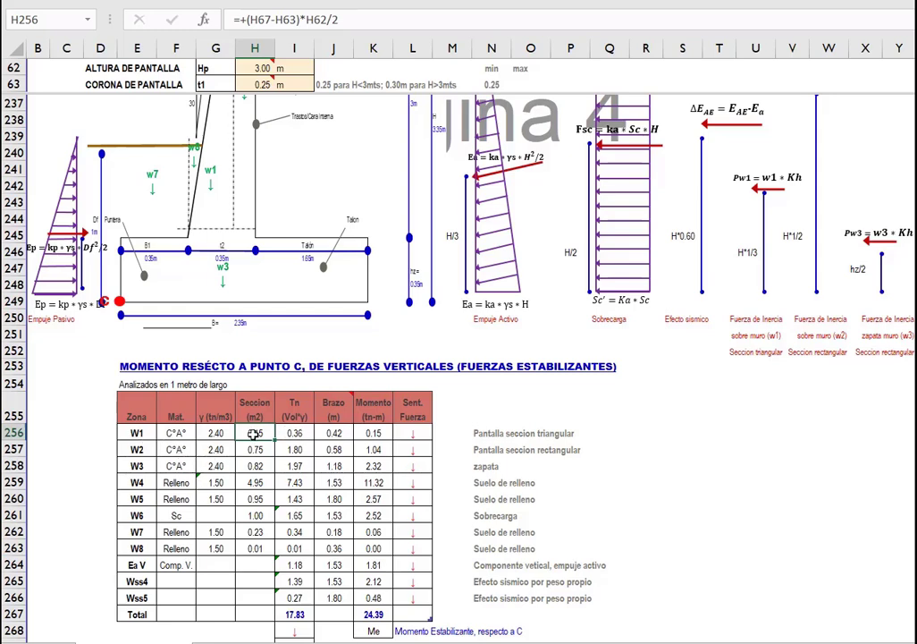
pyautogui.scroll(1, 170, 207)
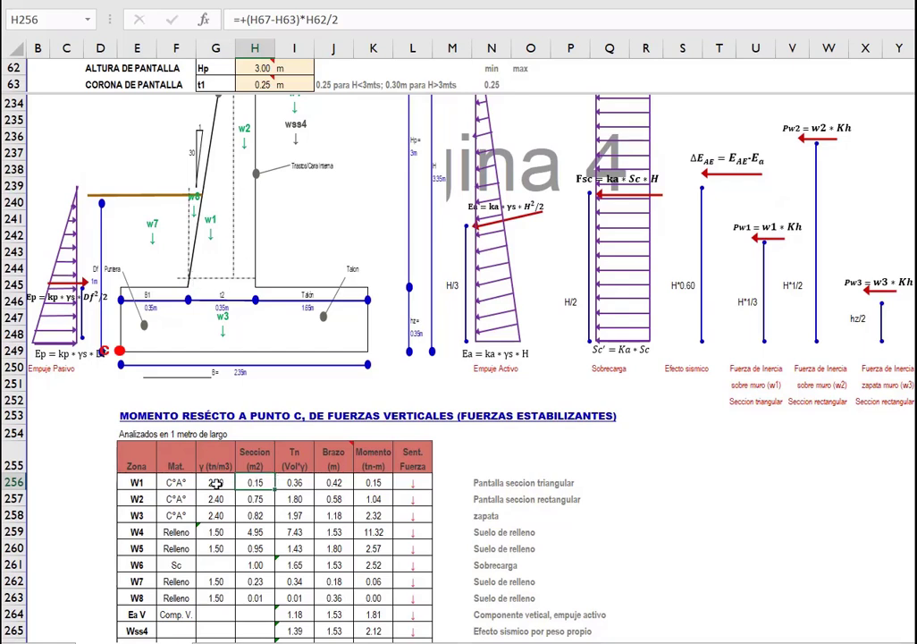
pyautogui.press('Left')
pyautogui.press('Right')
pyautogui.press('Right')
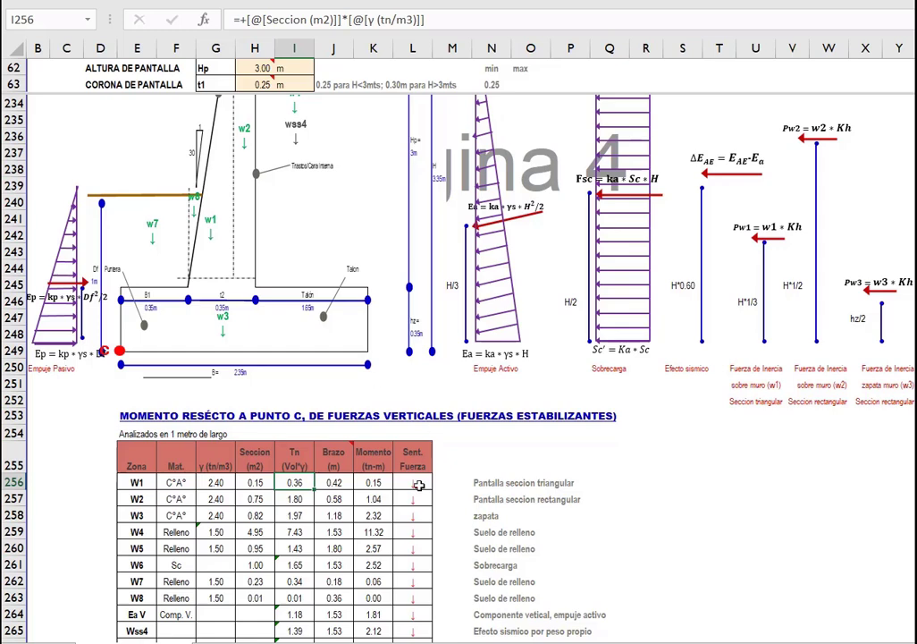
pyautogui.press('Right')
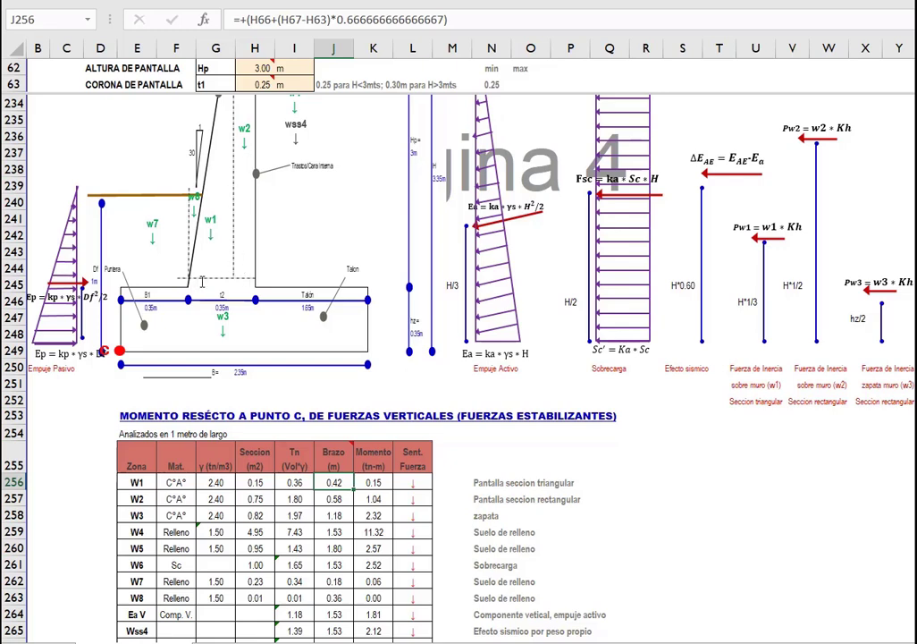
# Compare the W1 lever arm with the wall diagram and enter 0.35 in cell R255 beside the moment table.
pyautogui.scroll(3, 254, 282)
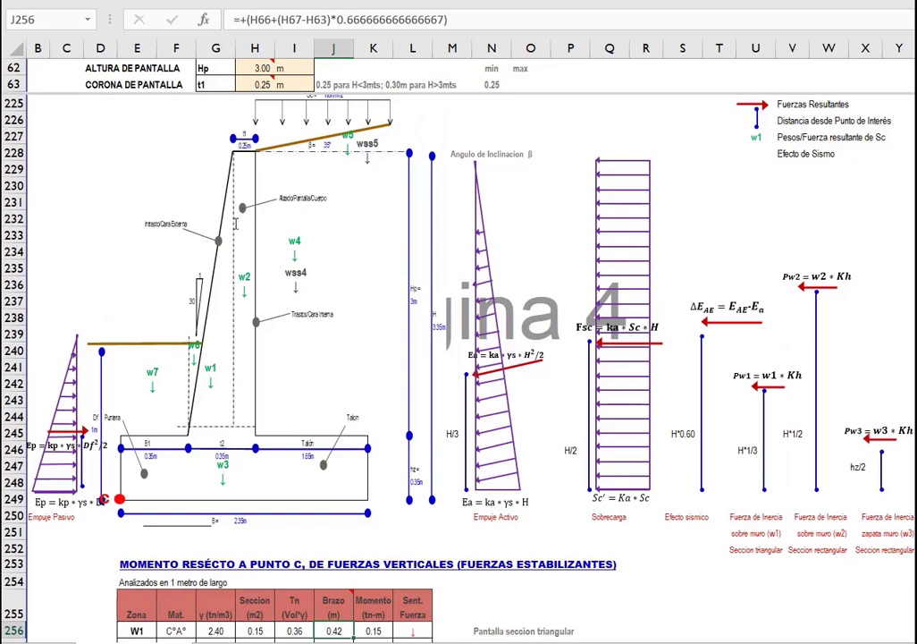
pyautogui.scroll(-2, 231, 395)
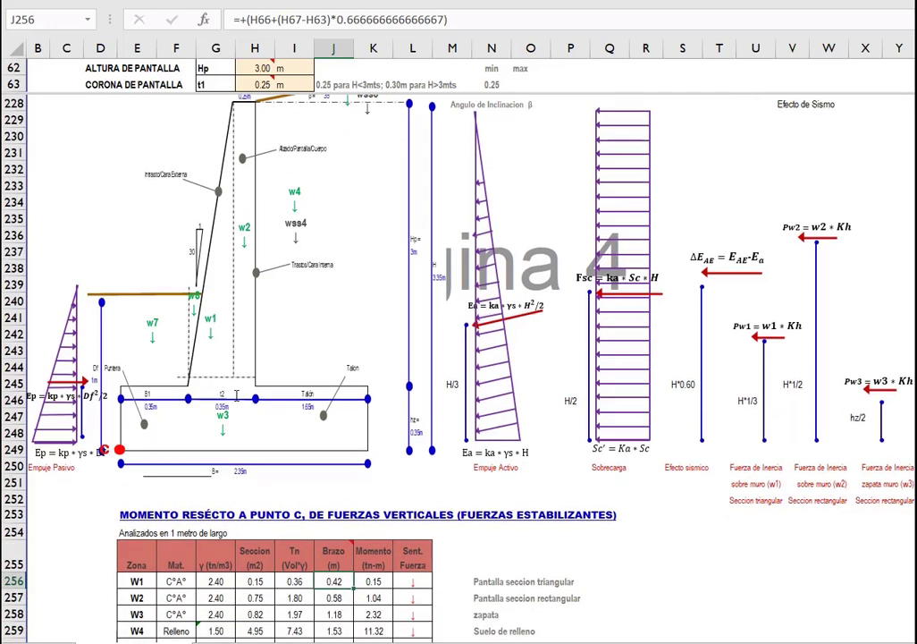
pyautogui.click(614, 505)
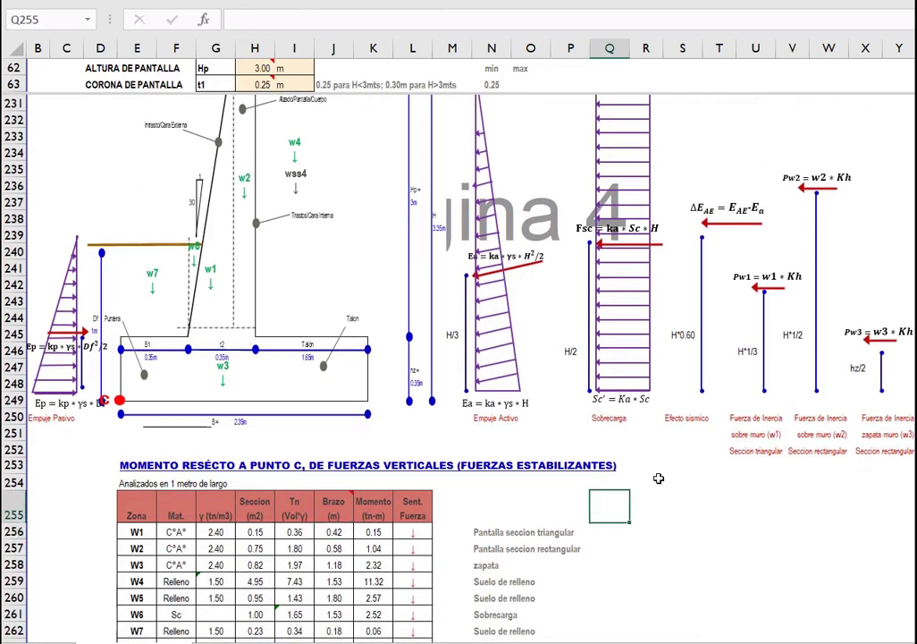
pyautogui.click(651, 502)
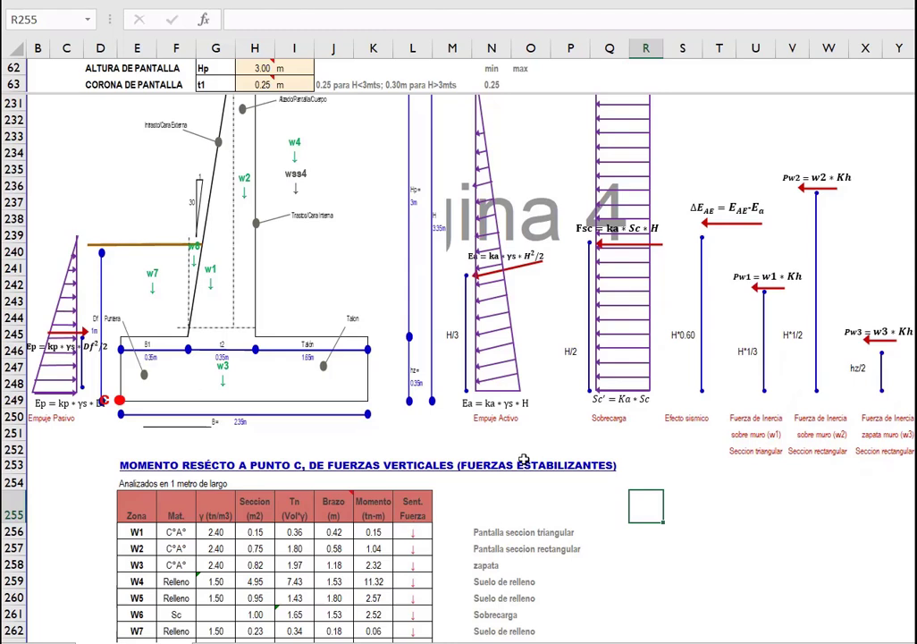
pyautogui.write('0.35')
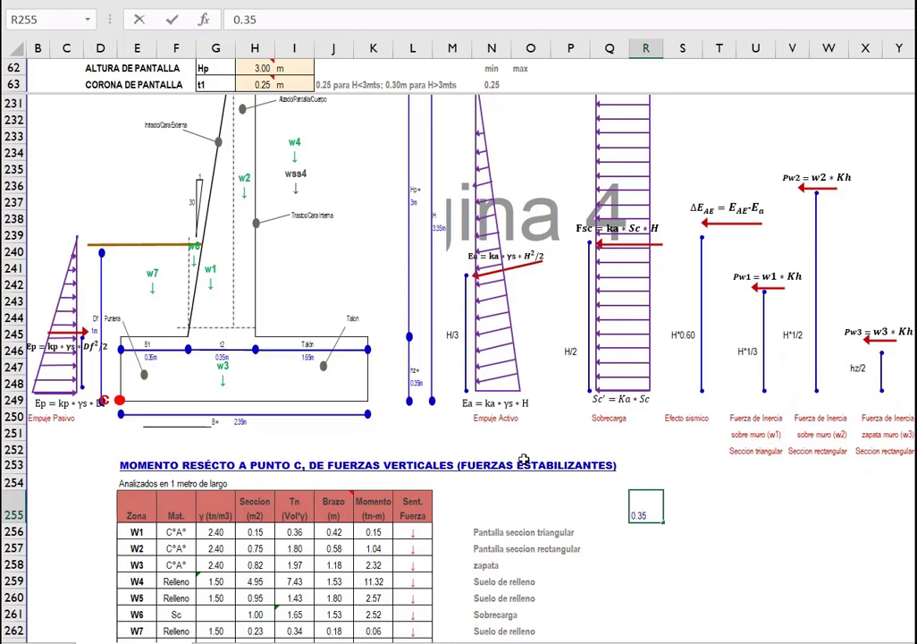
pyautogui.press('Return')
pyautogui.press('Return')
pyautogui.press('Up')
pyautogui.press('Right')
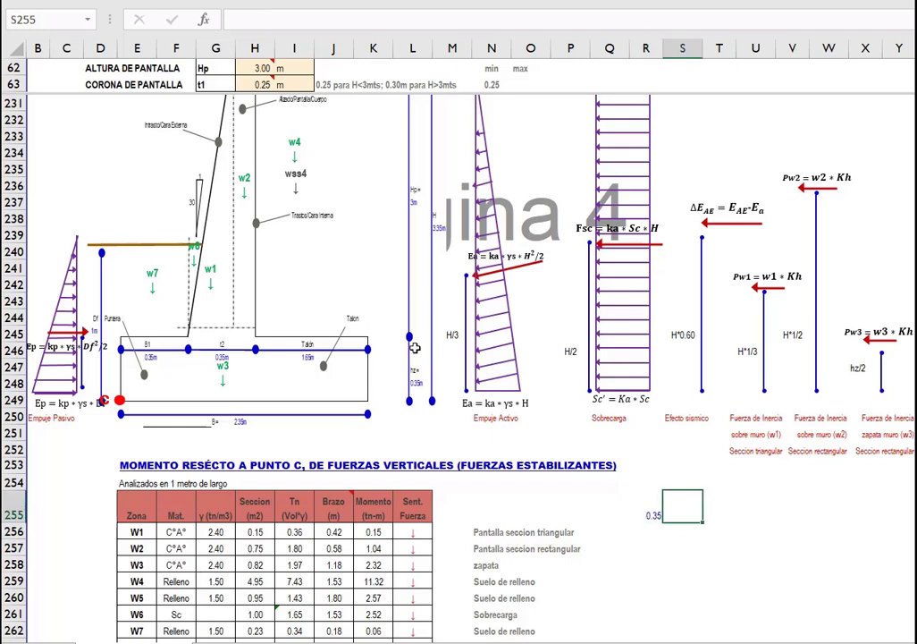
# Enlarge the upper pane to show the full predimensioning table and check the t2 and t1 values.
pyautogui.write('+')
pyautogui.press('Escape')
pyautogui.moveTo(433, 92); pyautogui.dragTo(433, 207)
pyautogui.click(271, 152)
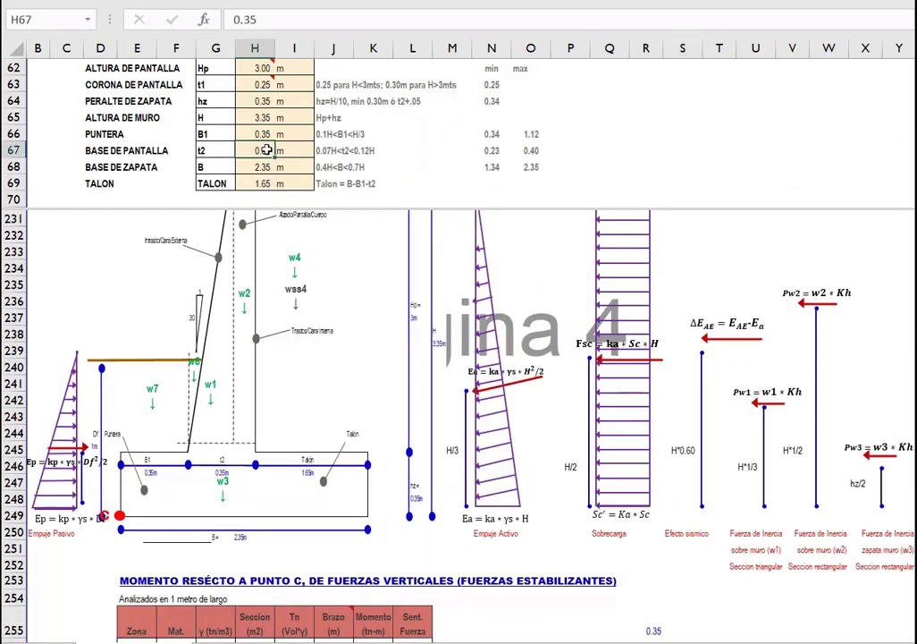
pyautogui.click(258, 85)
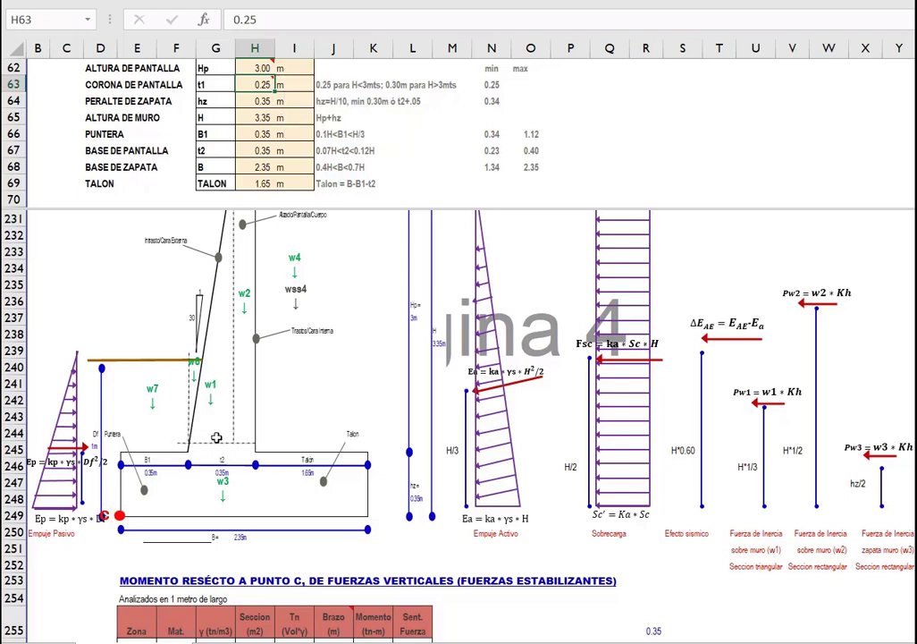
# Enter the formula +.1*2/3 in cell S255 for the distance to W1's triangular centroid.
pyautogui.click(214, 439)
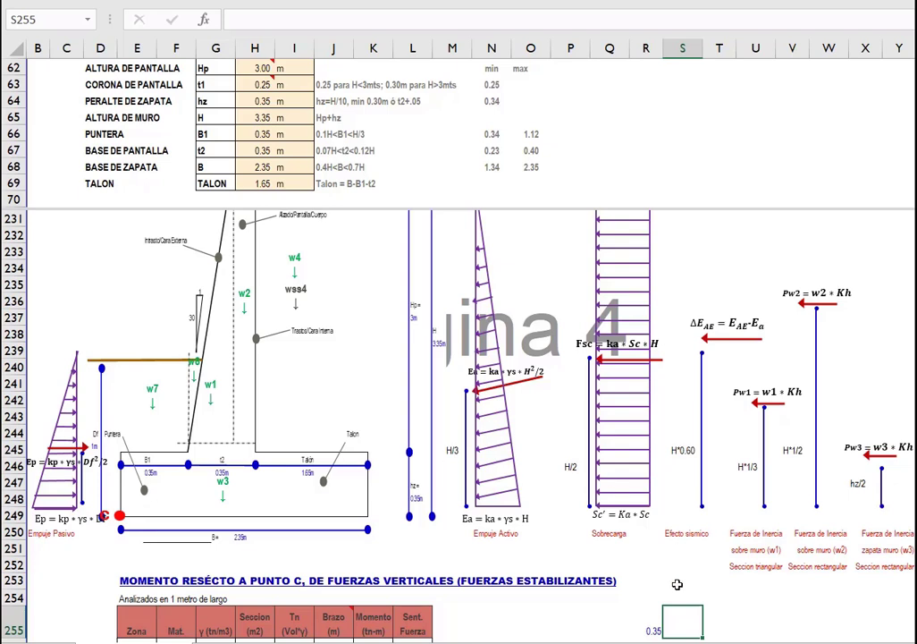
pyautogui.write('+2*')
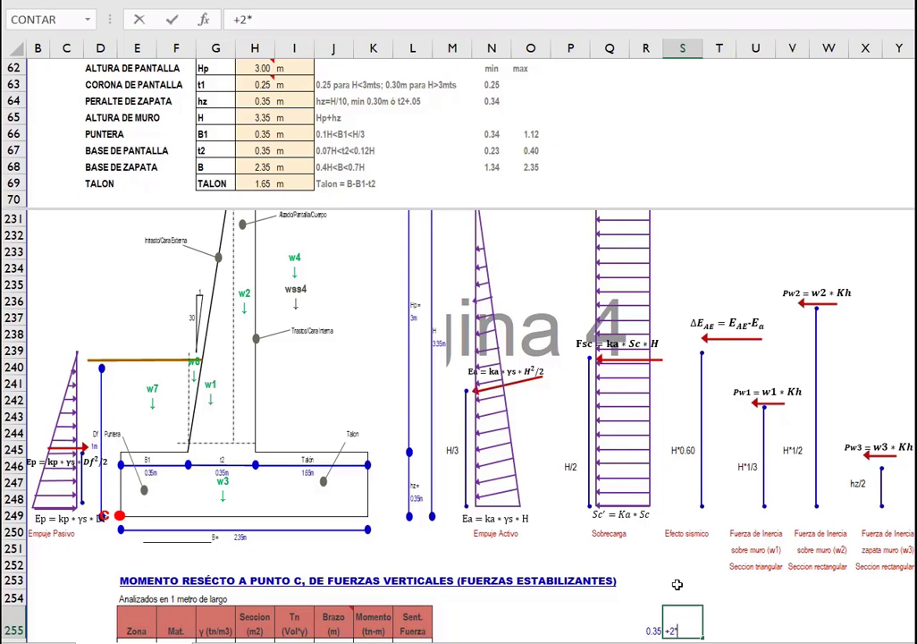
pyautogui.press('Escape')
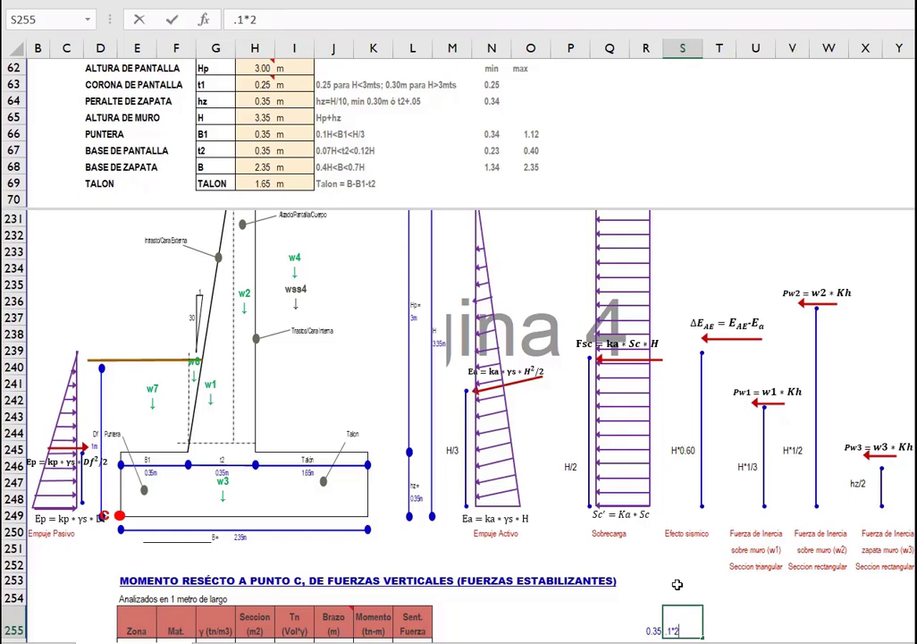
pyautogui.write('3')
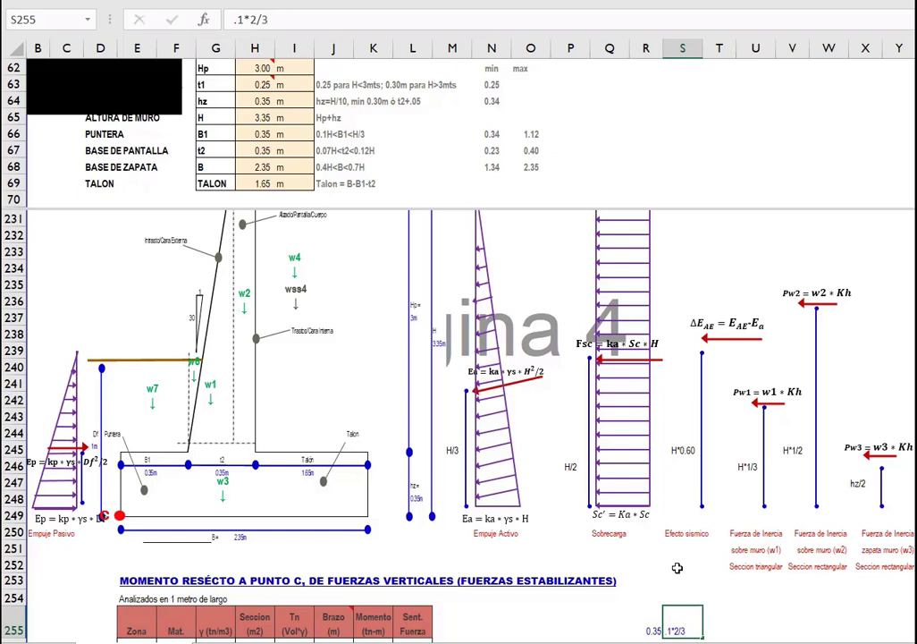
pyautogui.press('Return')
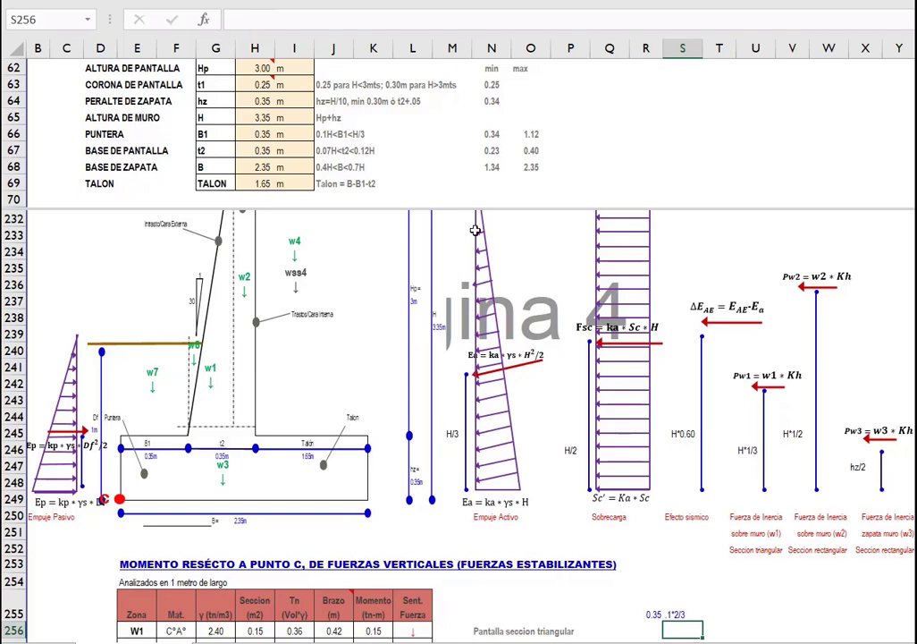
pyautogui.press('Up')
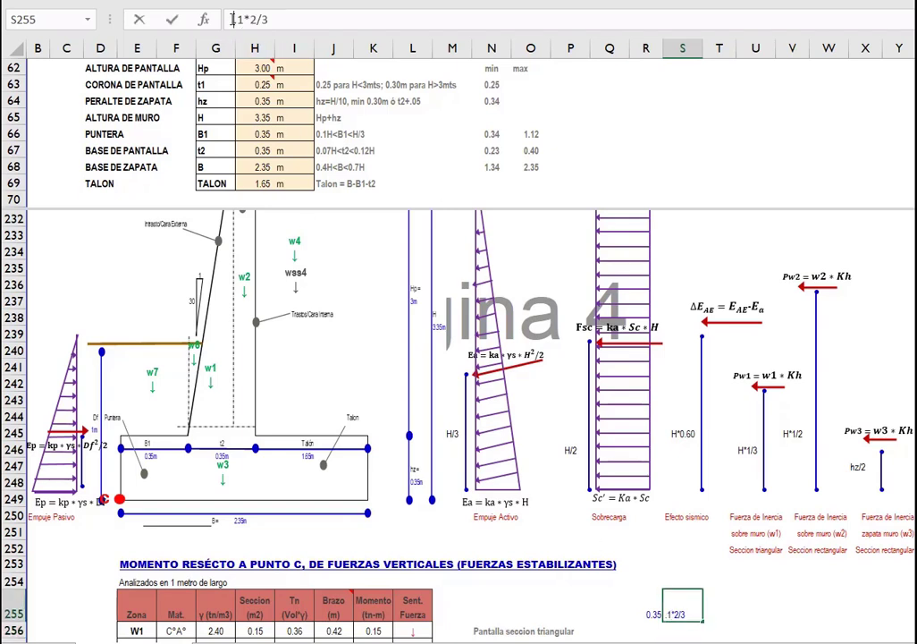
pyautogui.click(232, 19)
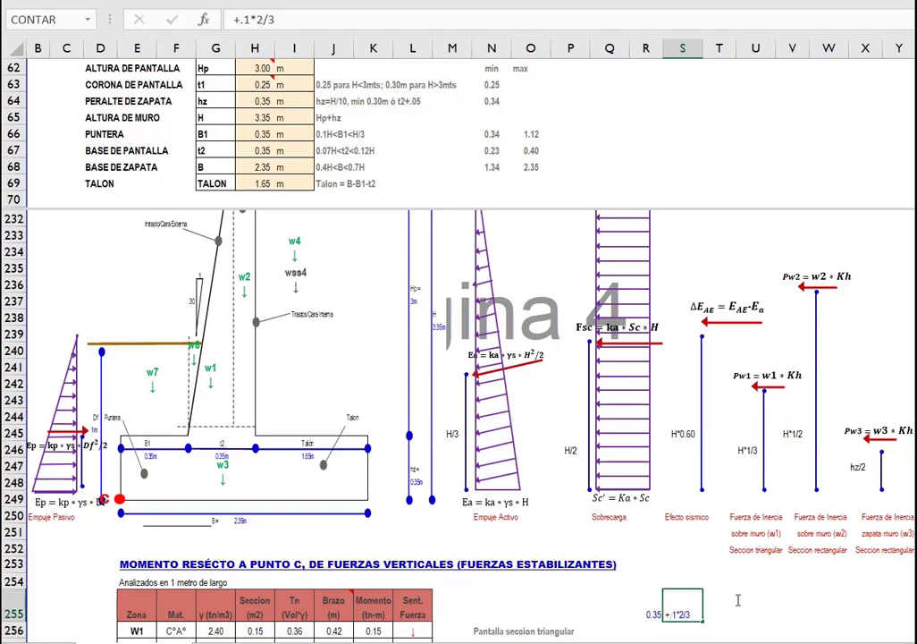
pyautogui.press('Return')
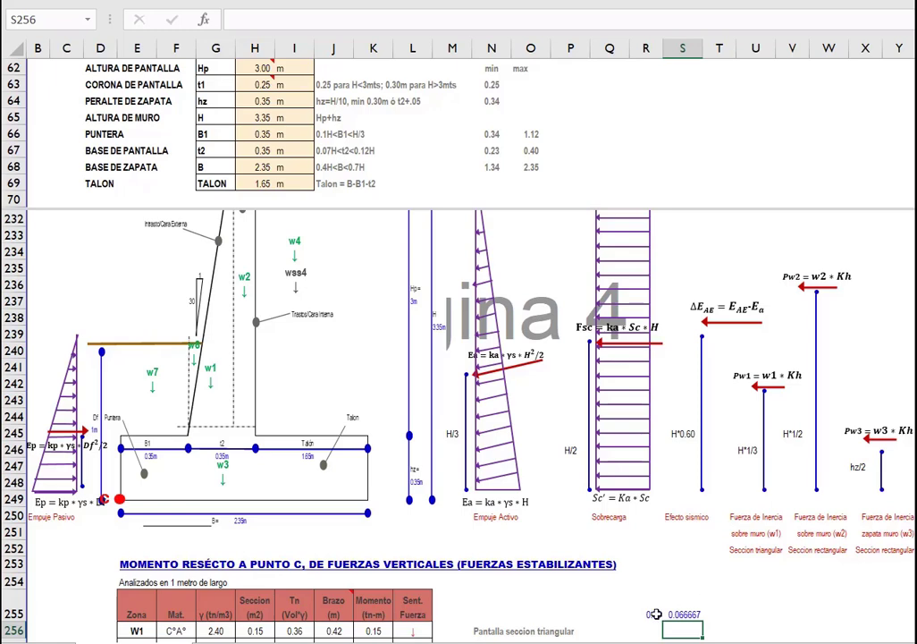
# Add the two W1 distances in cell T255 with the formula +S255+R255.
pyautogui.scroll(-1, 683, 613)
pyautogui.moveTo(646, 613); pyautogui.dragTo(684, 582)
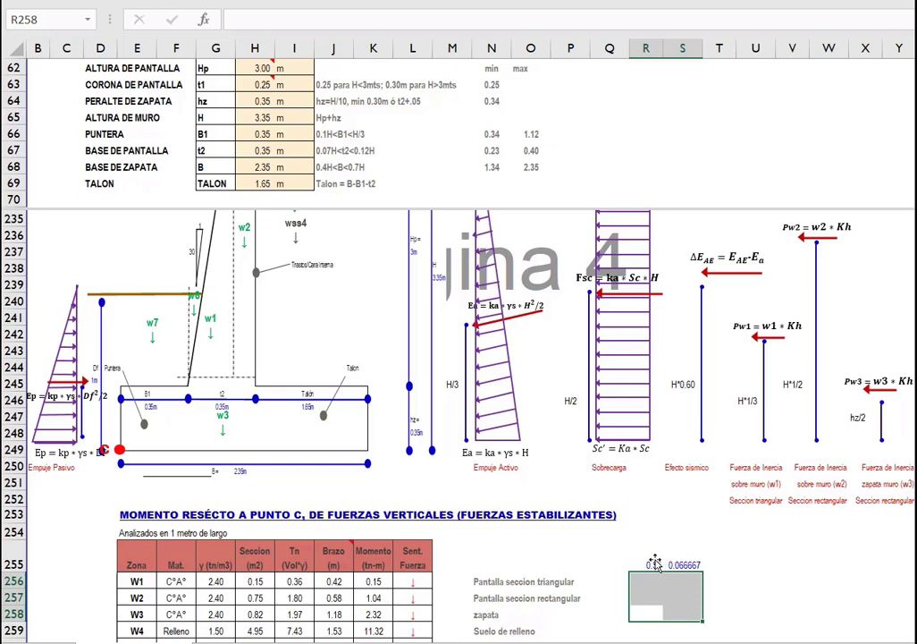
pyautogui.click(719, 559)
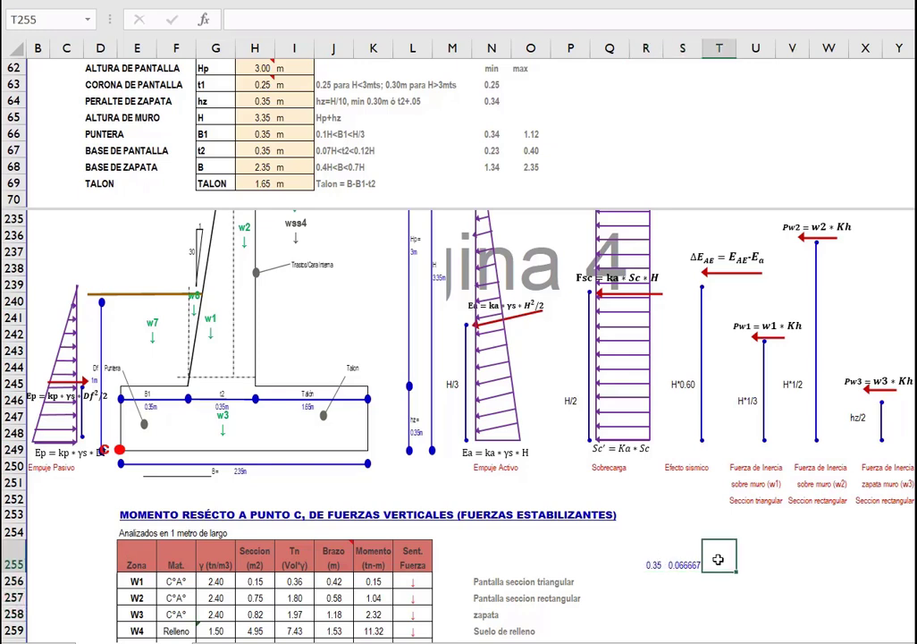
pyautogui.write('+')
pyautogui.click(687, 563)
pyautogui.write('+')
pyautogui.click(649, 564)
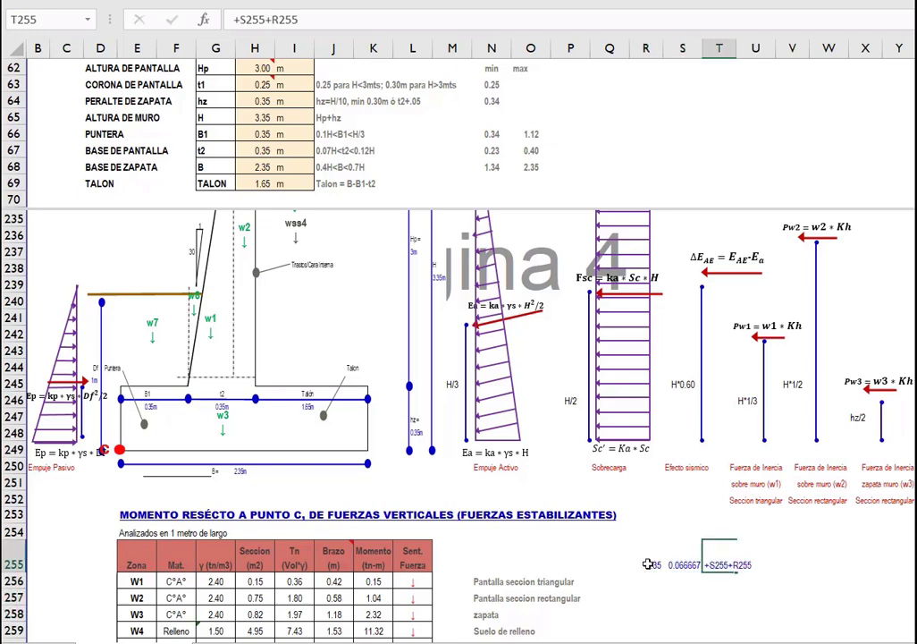
pyautogui.hotkey('ctrl', 'Return')
pyautogui.press('Return')
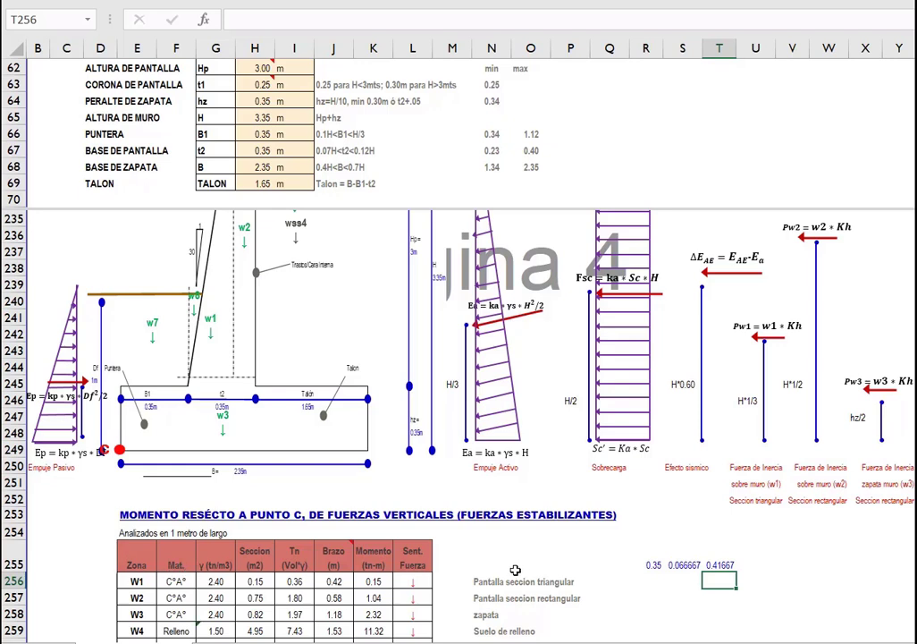
# Inspect the W2 row's formulas for unit weight, section area and weight against the wall diagram and predimensioning table.
pyautogui.click(140, 596)
pyautogui.click(219, 598)
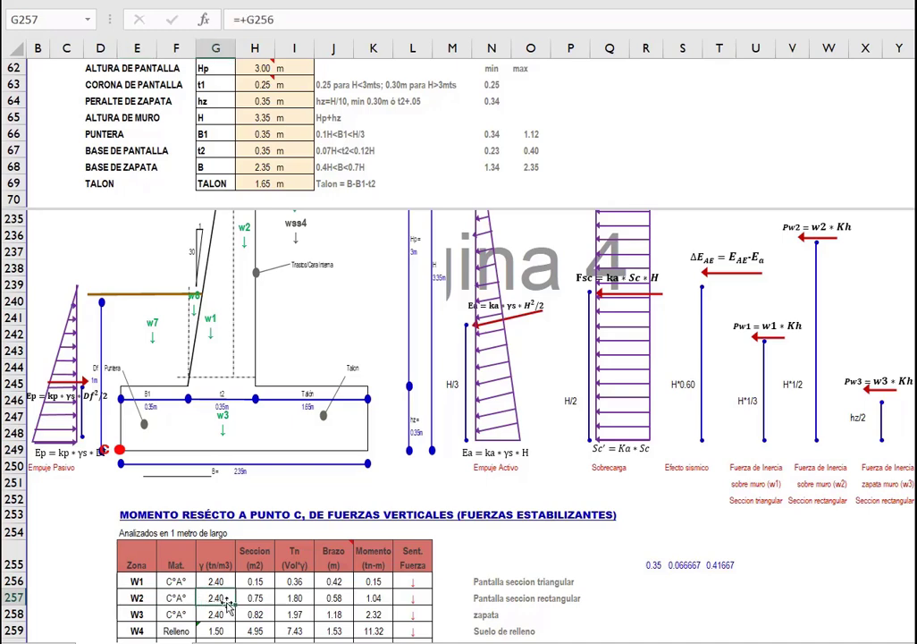
pyautogui.click(254, 597)
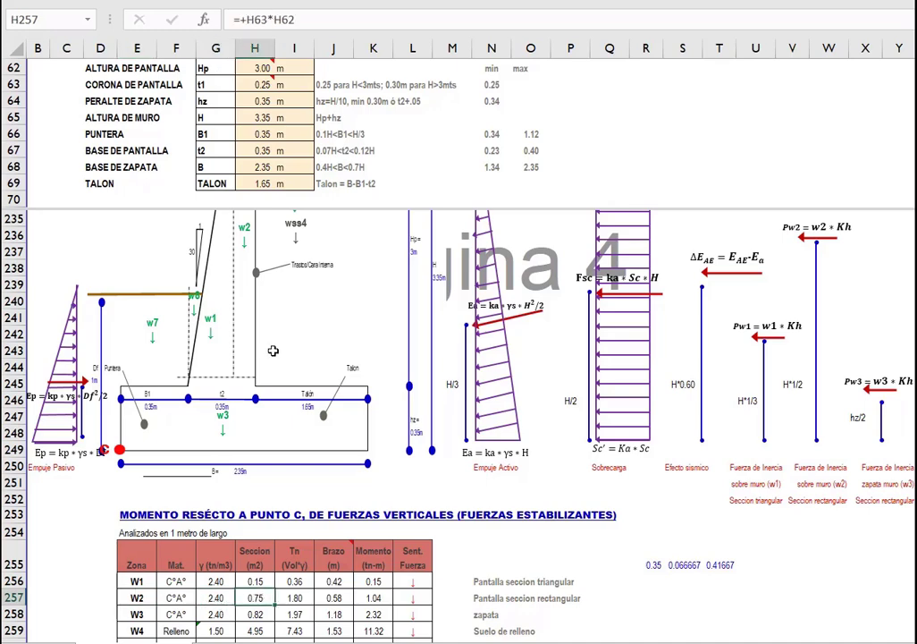
pyautogui.scroll(3, 257, 379)
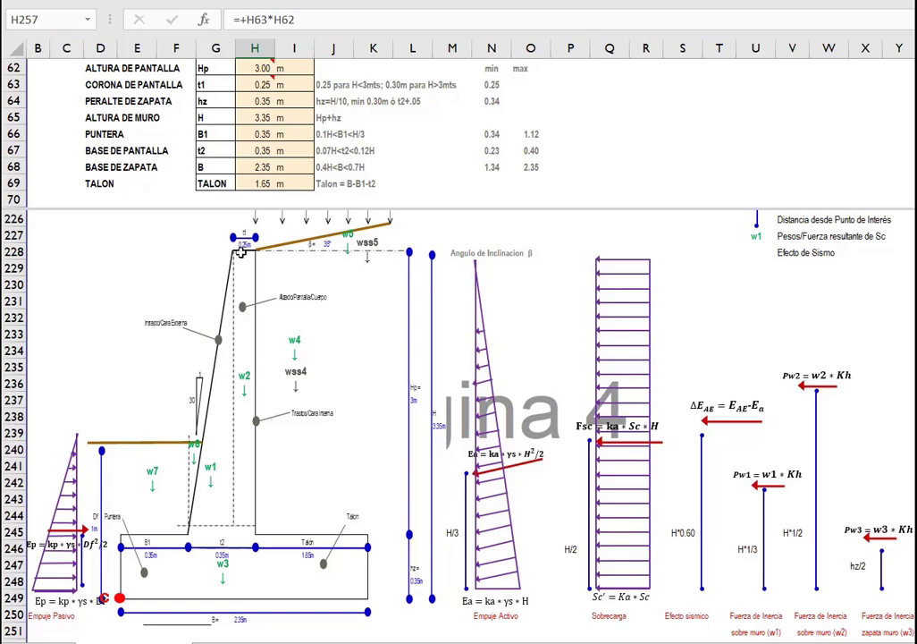
pyautogui.scroll(-3, 206, 413)
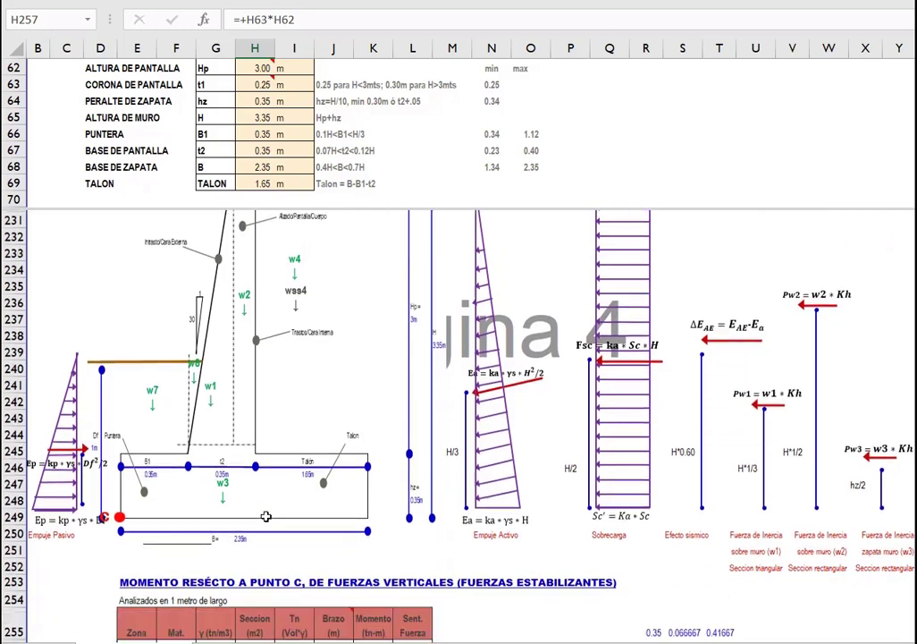
pyautogui.click(247, 20)
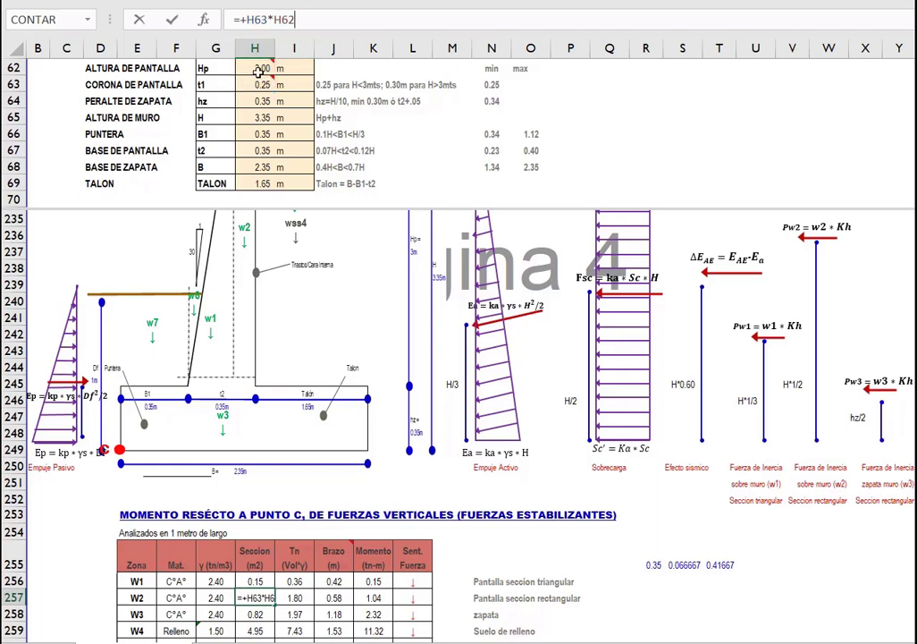
pyautogui.click(295, 597)
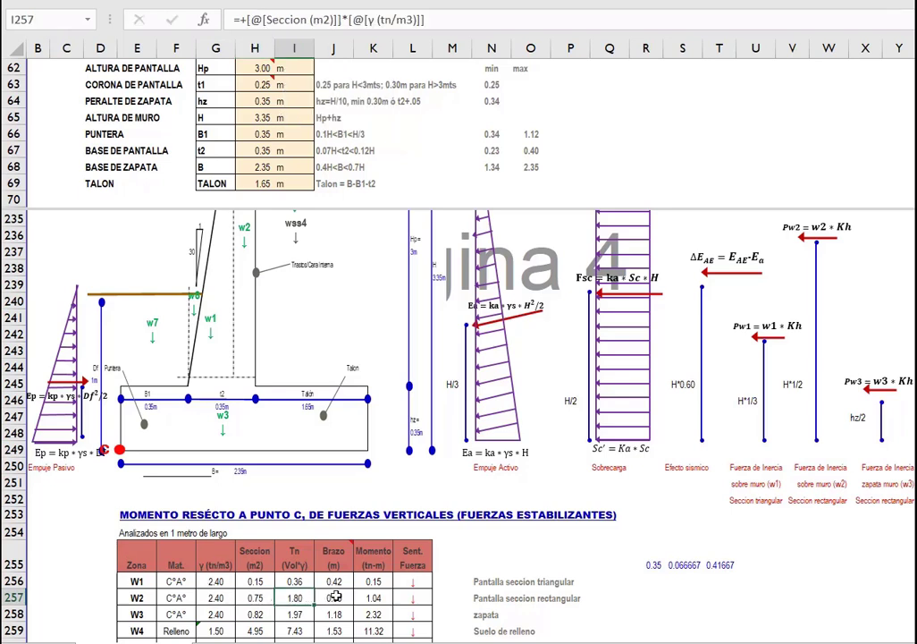
# Start W2's lever arm check by entering +H66 for the toe B1 in cell R256 and .1 in cell S256.
pyautogui.click(653, 581)
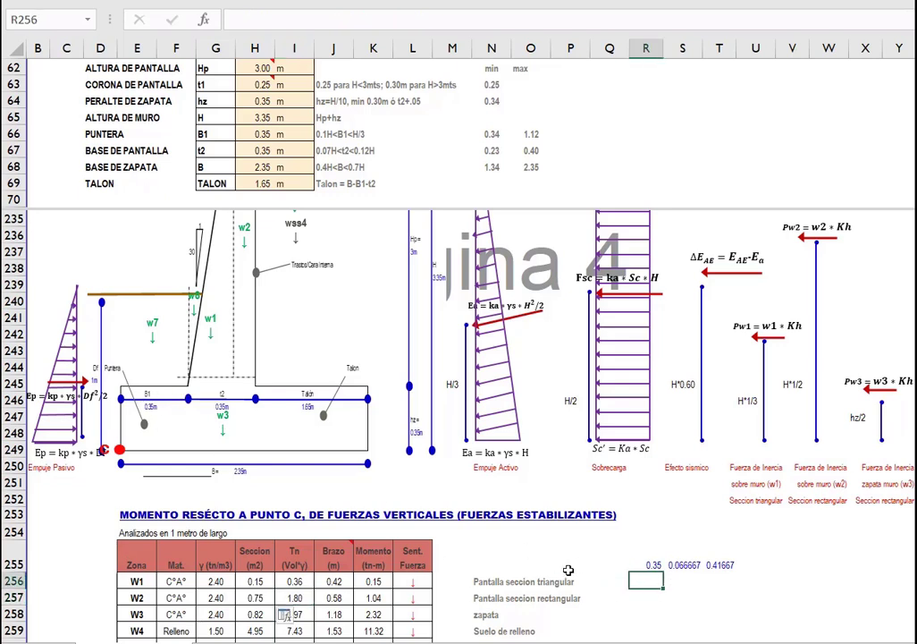
pyautogui.write('+')
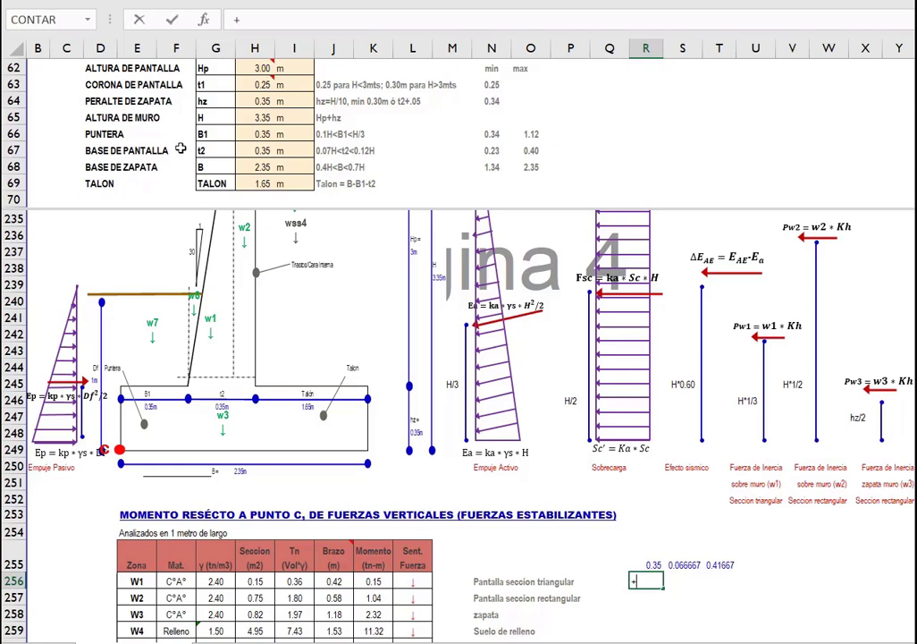
pyautogui.click(256, 133)
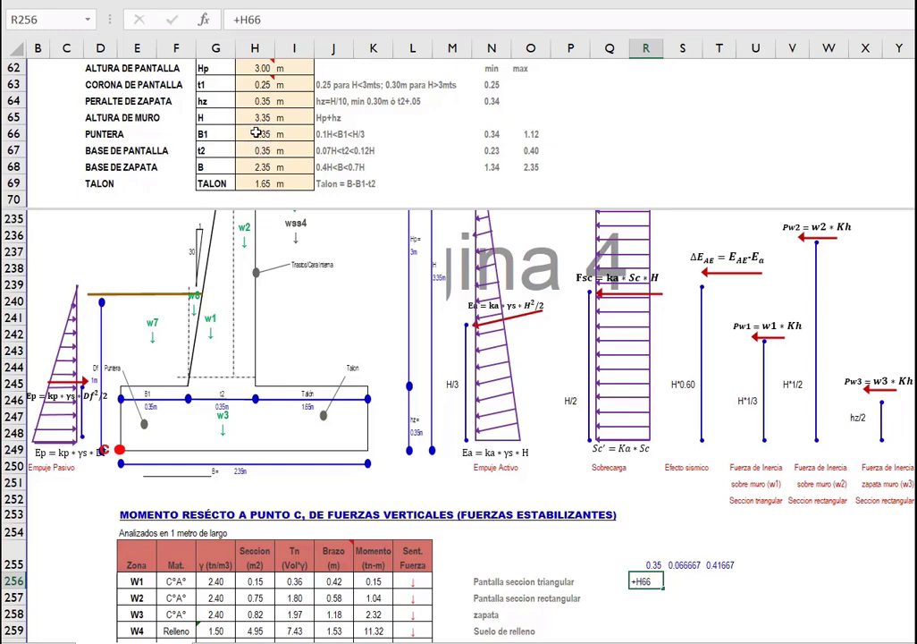
pyautogui.press('Return')
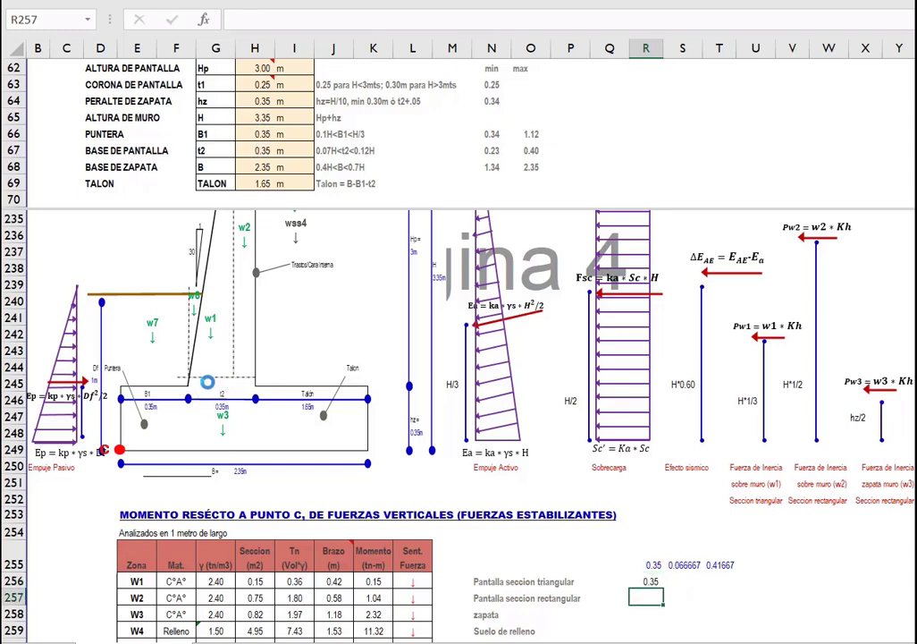
pyautogui.click(683, 580)
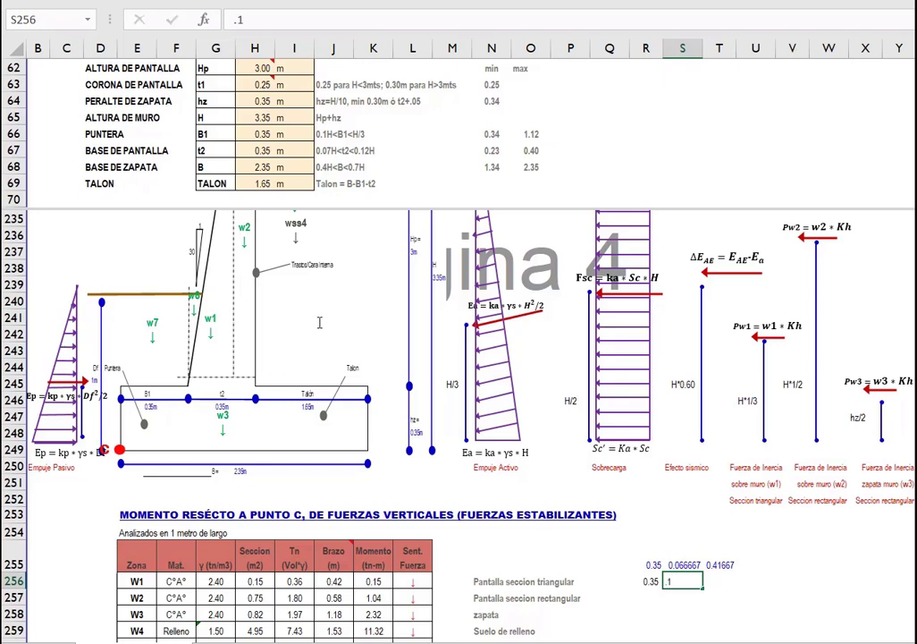
pyautogui.write('.1')
pyautogui.press('Return')
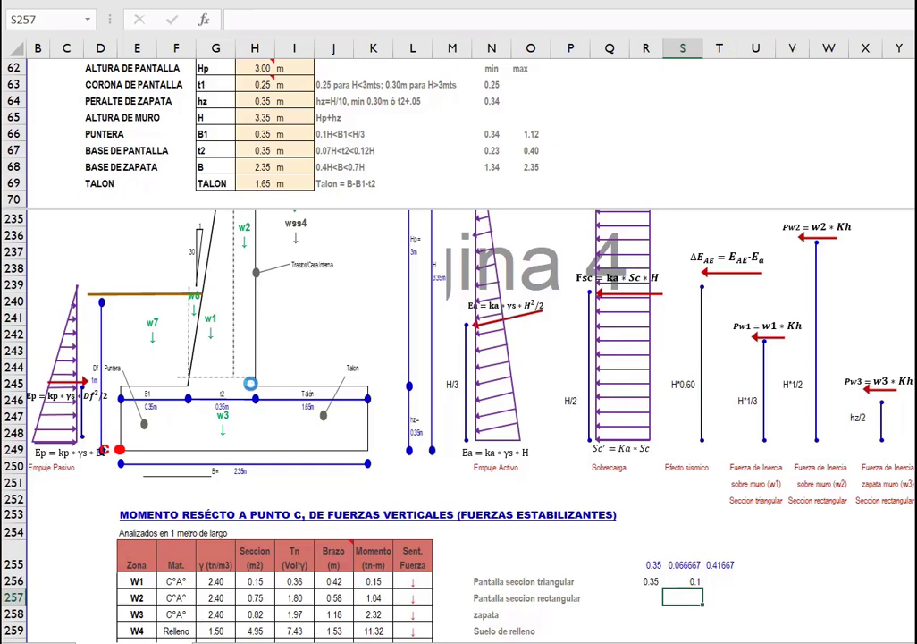
# Enter half of the crown width t1 in cell T256 with the formula +H63/2.
pyautogui.click(720, 581)
pyautogui.write('+')
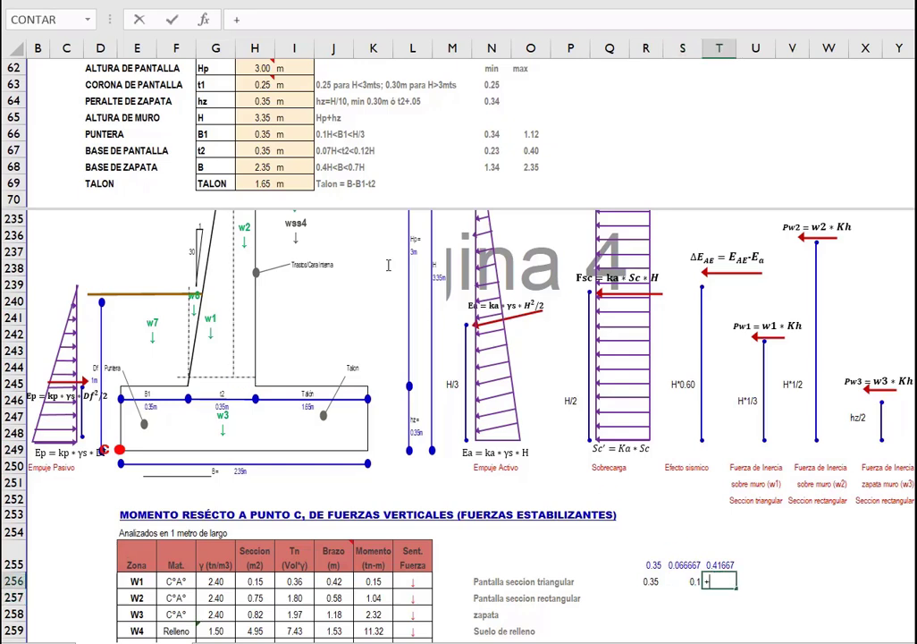
pyautogui.click(257, 85)
pyautogui.write('/')
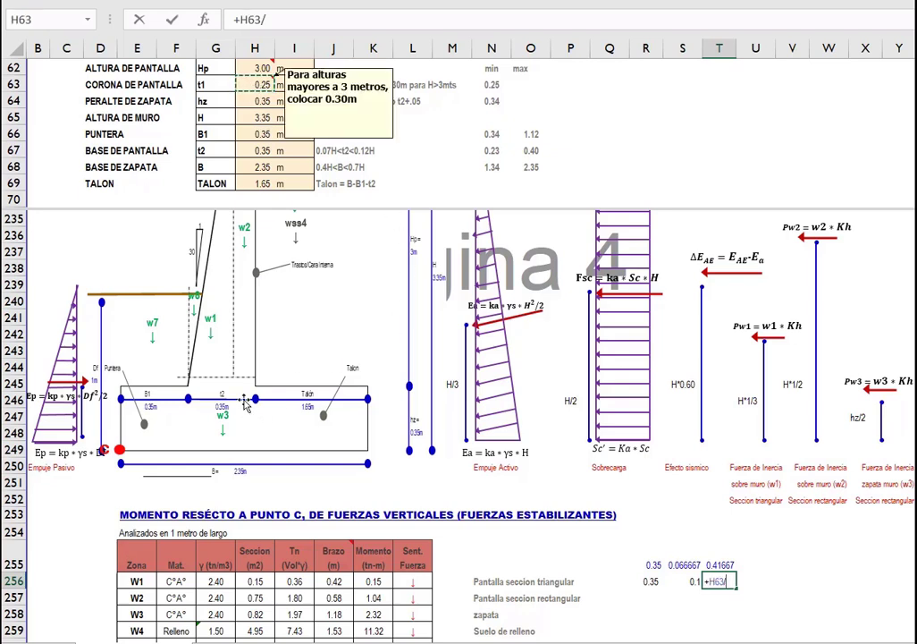
pyautogui.write('2')
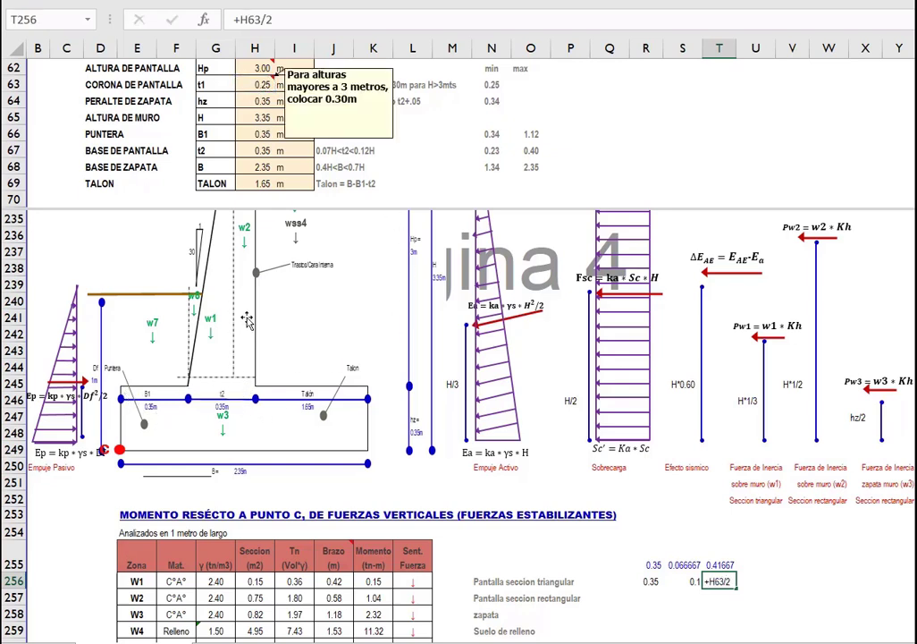
pyautogui.press('Return')
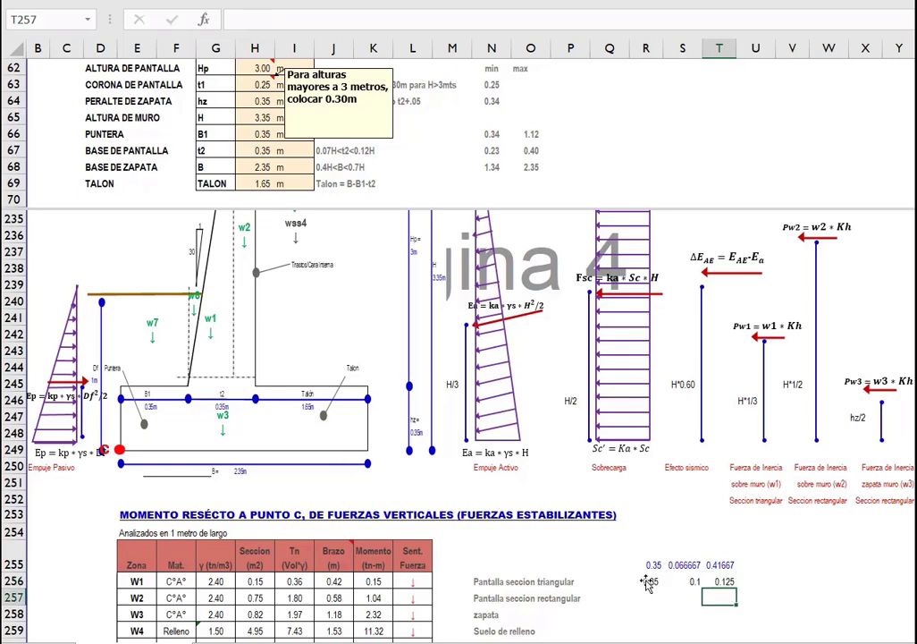
# Sum the W2 distances in cell U256 with +T256+S256+R256 and compare with the W2 lever arm formula.
pyautogui.click(752, 581)
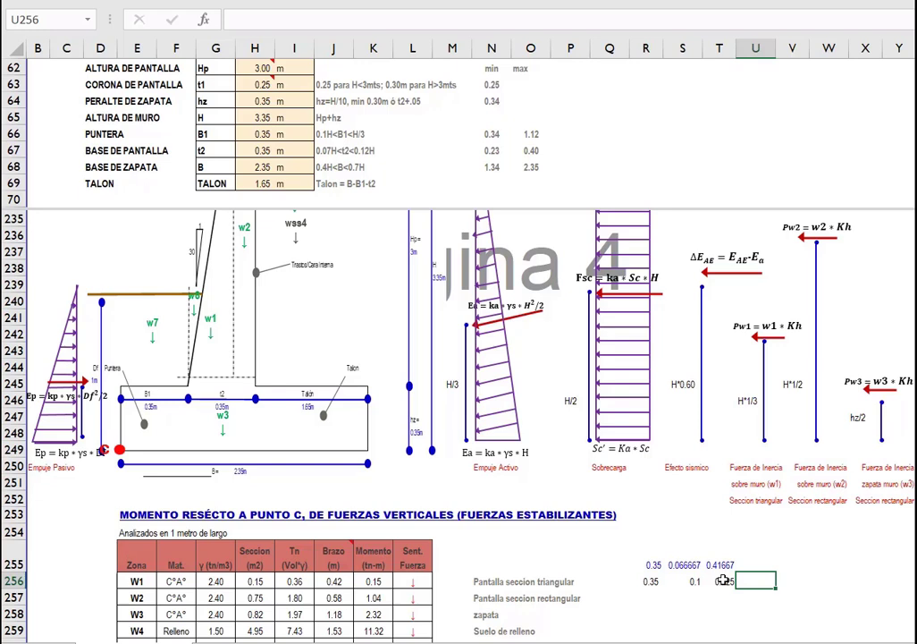
pyautogui.write('+')
pyautogui.click(723, 581)
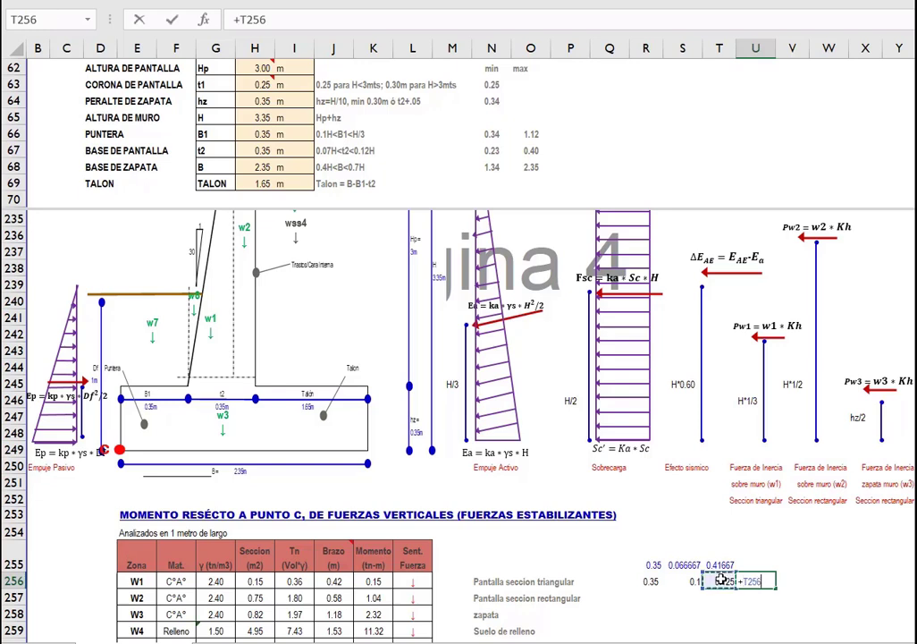
pyautogui.write('+')
pyautogui.click(675, 581)
pyautogui.write('+S256+')
pyautogui.click(662, 582)
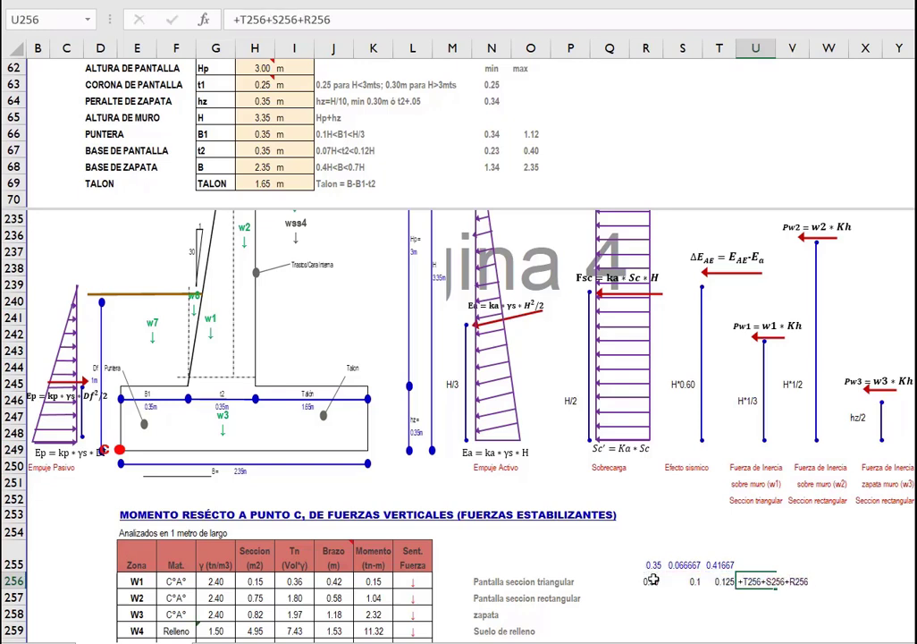
pyautogui.press('Return')
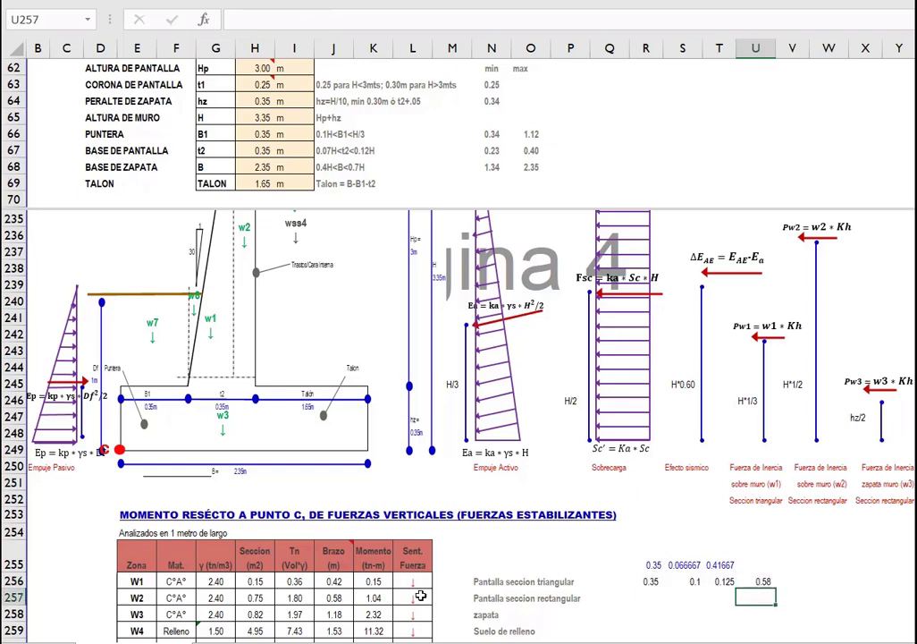
pyautogui.click(351, 597)
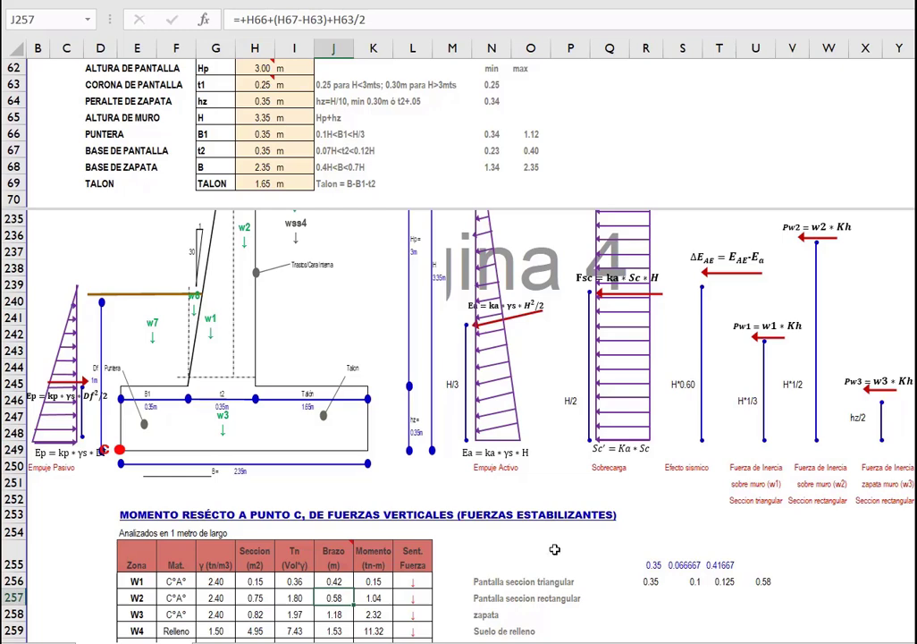
# Clear the auxiliary lever arm check values in cells R255:U256 beside the stabilizing moments table.
pyautogui.scroll(-3, 458, 421)
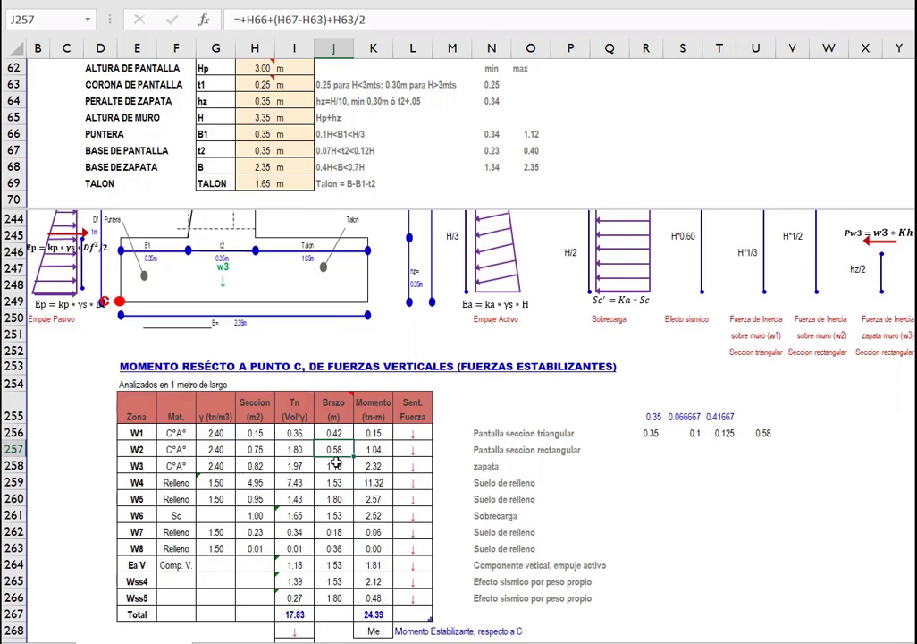
pyautogui.click(659, 421)
pyautogui.moveTo(659, 425); pyautogui.dragTo(758, 432)
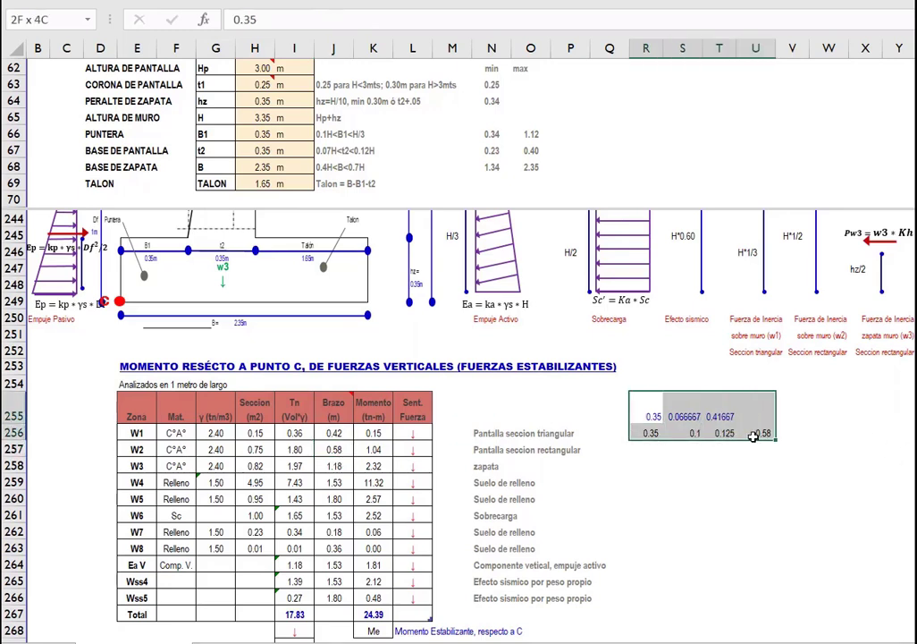
pyautogui.press('Delete')
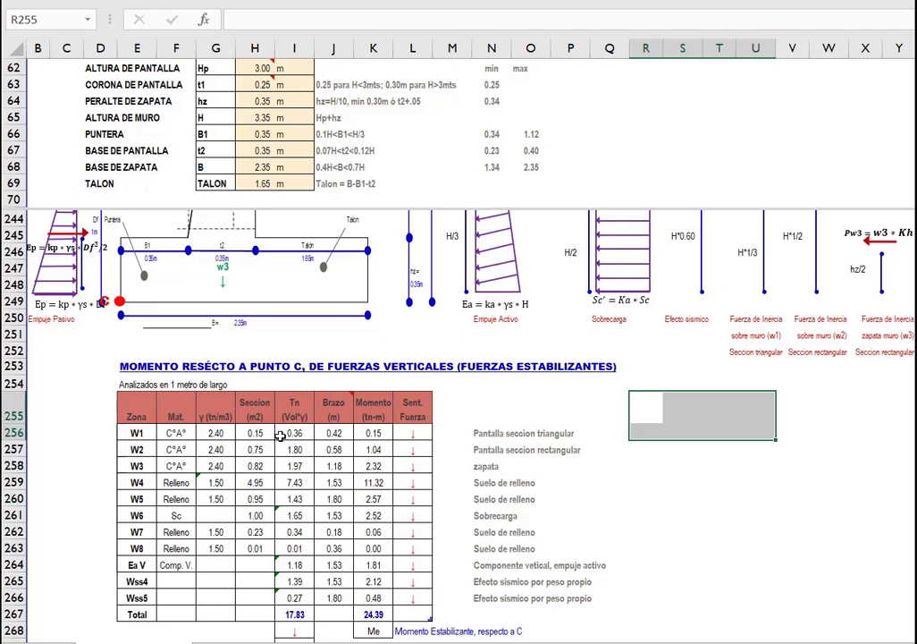
# Examine the weight formulas of surcharge W6 and Ea V against the active thrust diagram, plus the lever arm formula of footing W3.
pyautogui.click(296, 515)
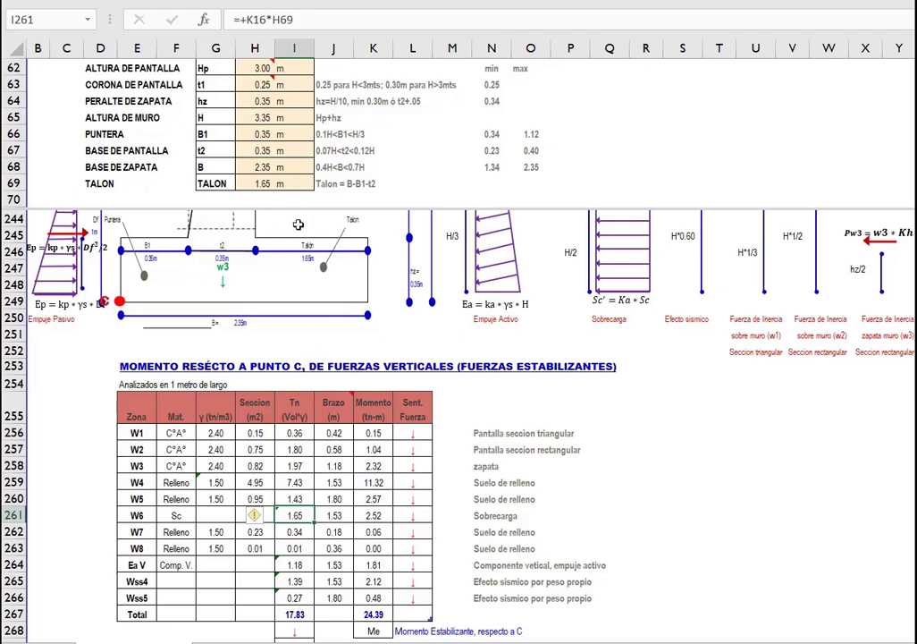
pyautogui.click(296, 561)
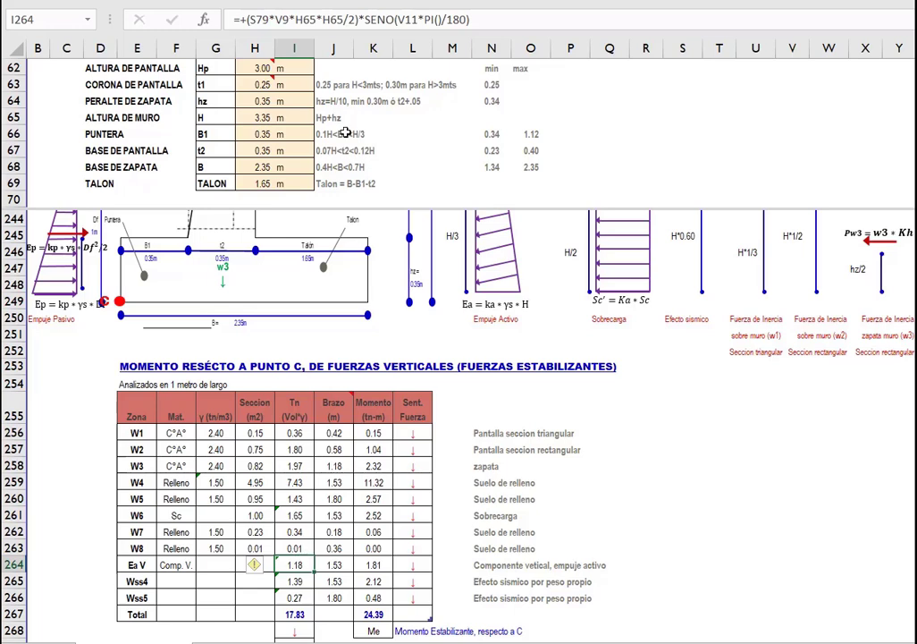
pyautogui.click(564, 311)
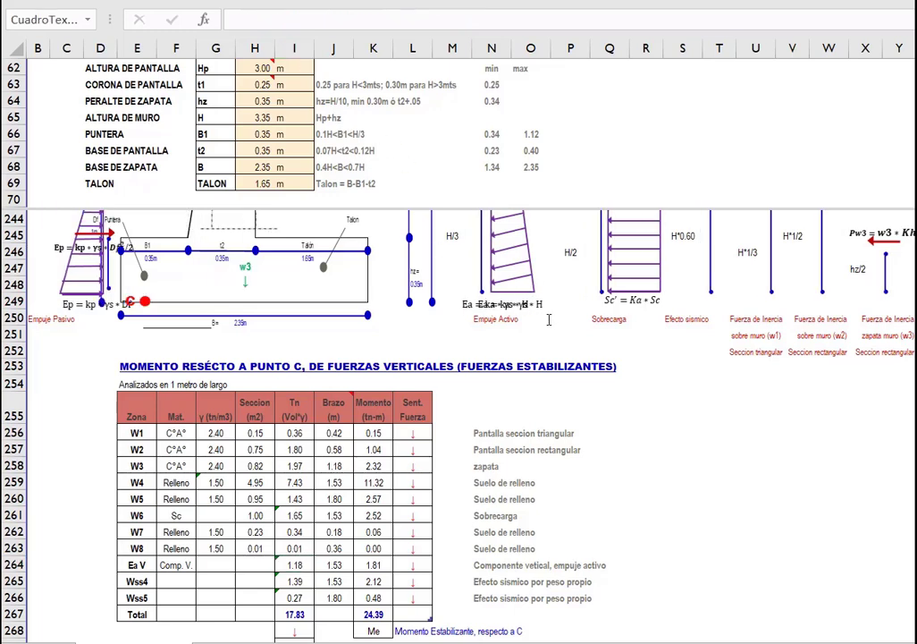
pyautogui.scroll(2, 540, 334)
pyautogui.scroll(1, 540, 333)
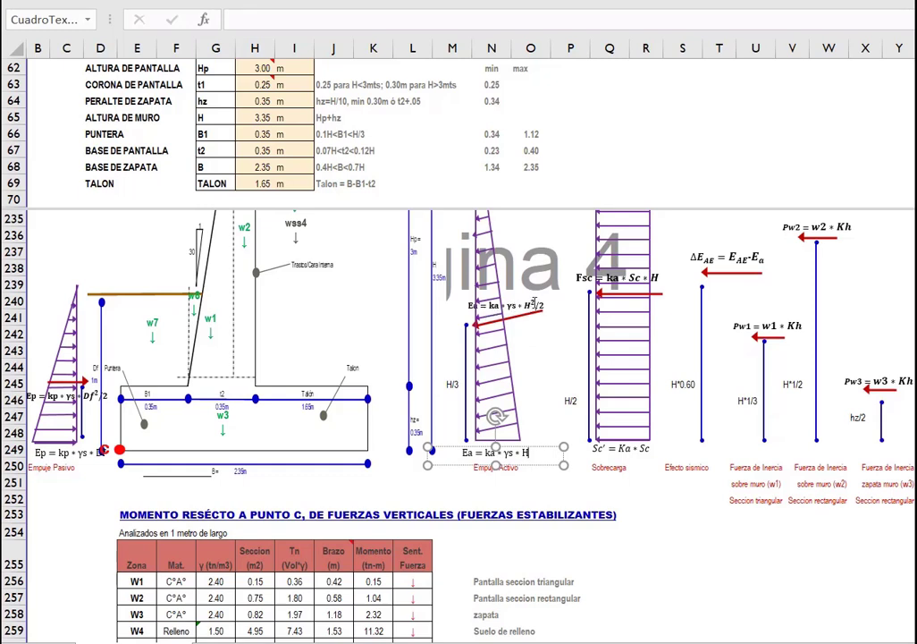
pyautogui.click(333, 614)
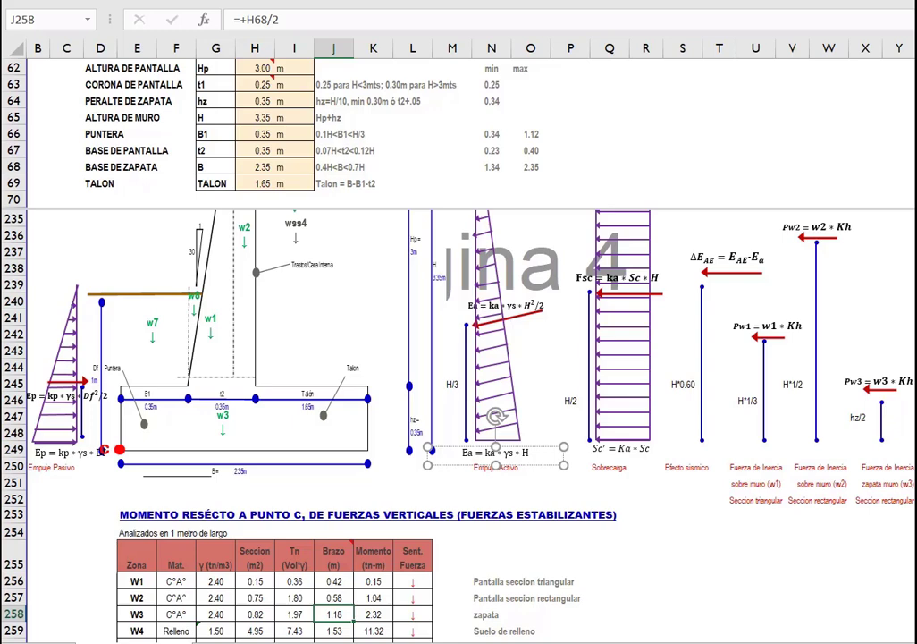
pyautogui.scroll(-3, 762, 598)
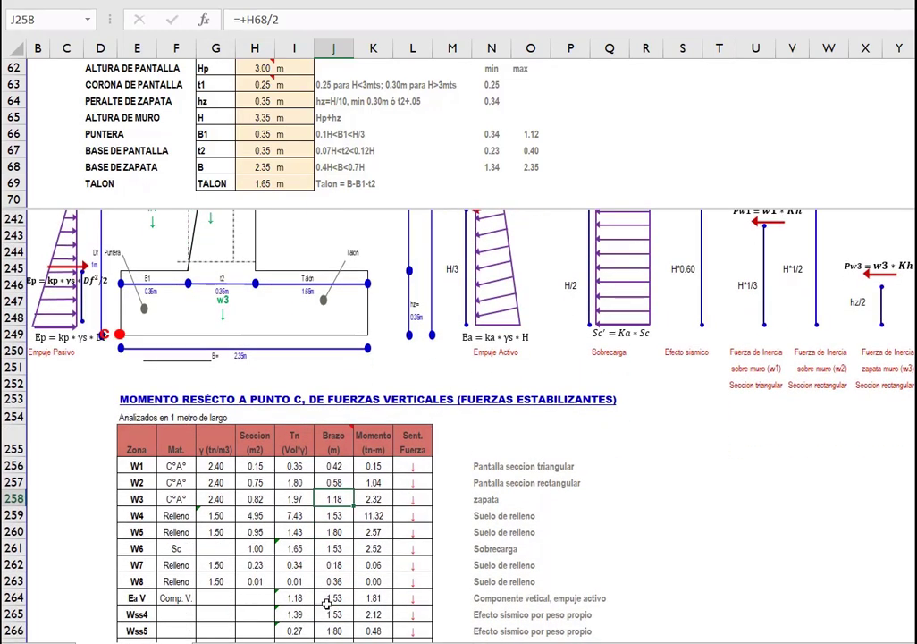
# Inspect the Ea V row's force formula with its SENO term and the references in its lever arm formula.
pyautogui.click(334, 598)
pyautogui.press('Left')
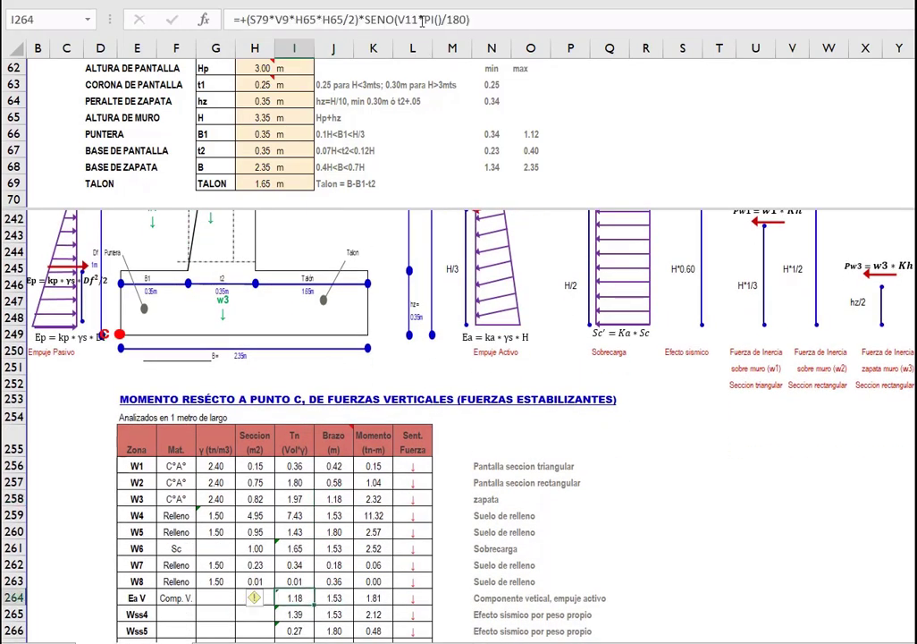
pyautogui.moveTo(364, 19); pyautogui.dragTo(459, 18)
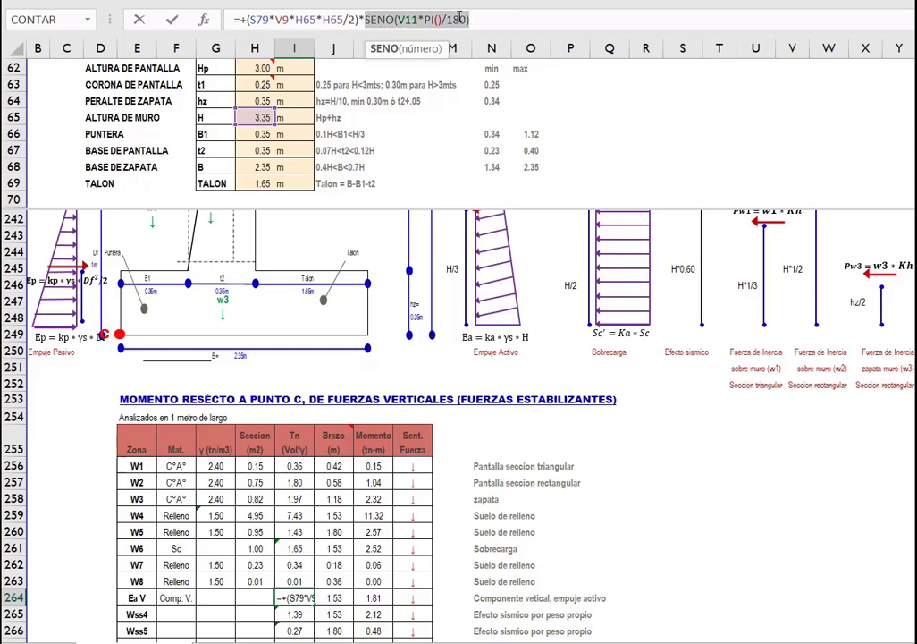
pyautogui.press('Escape')
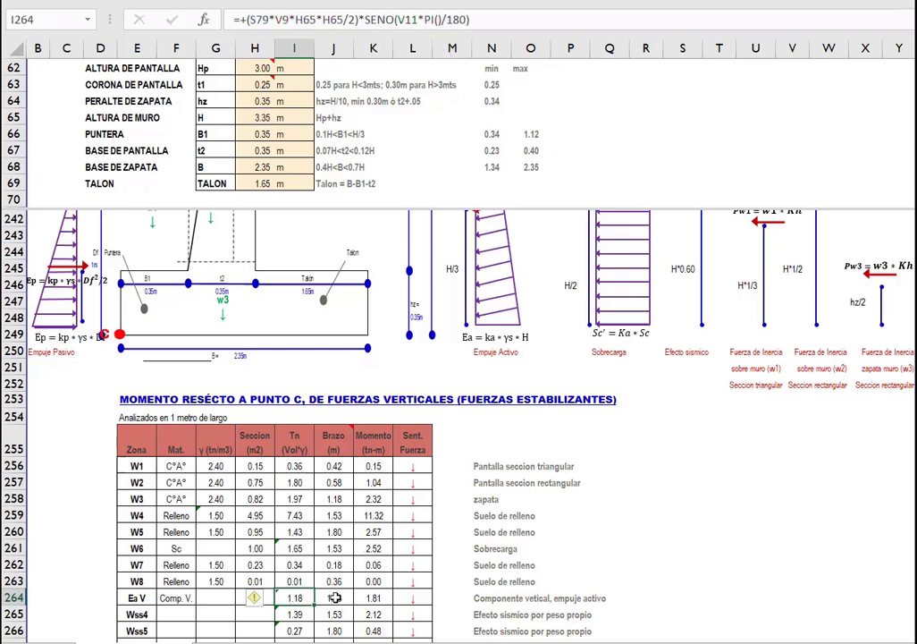
pyautogui.click(334, 597)
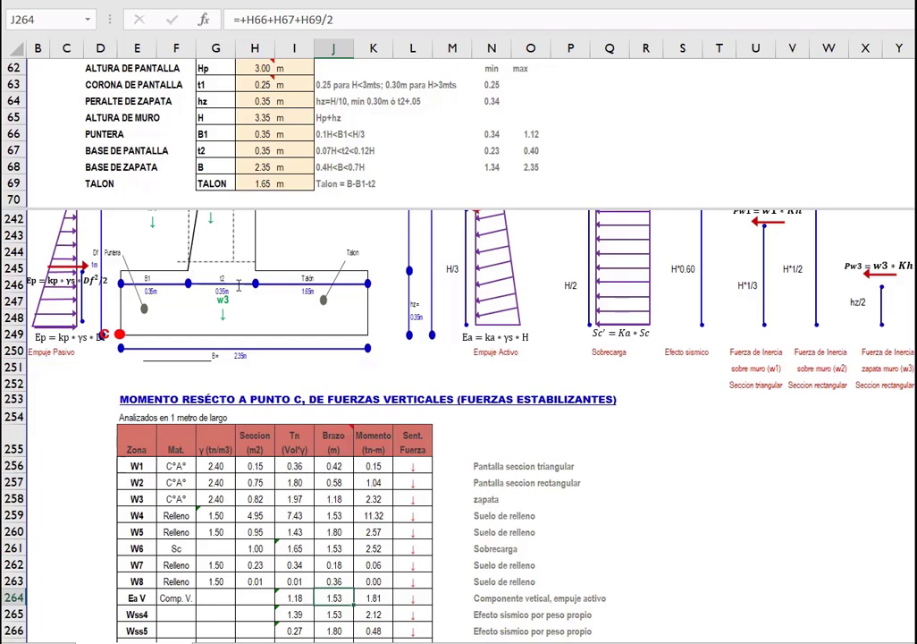
pyautogui.click(313, 20)
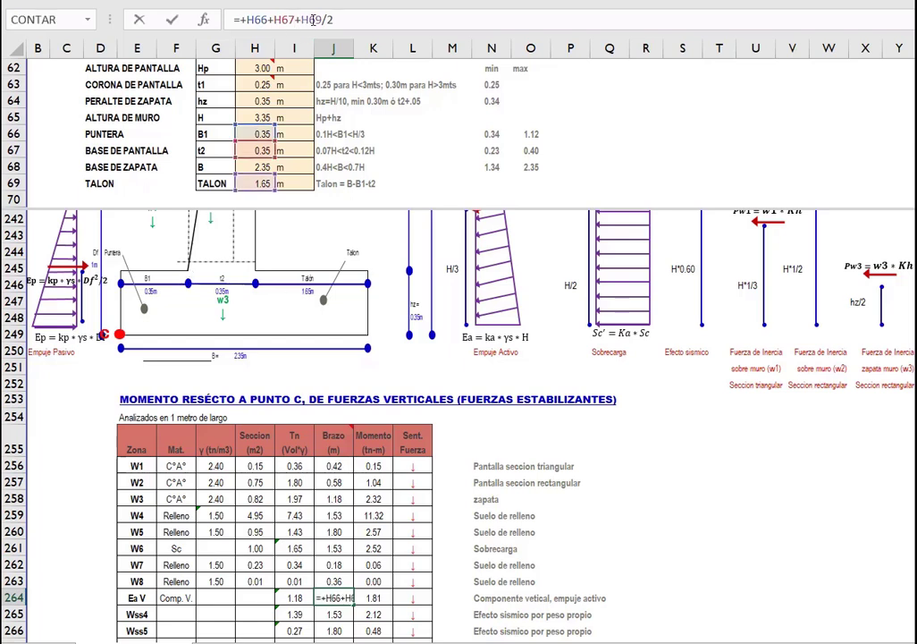
pyautogui.press('Escape')
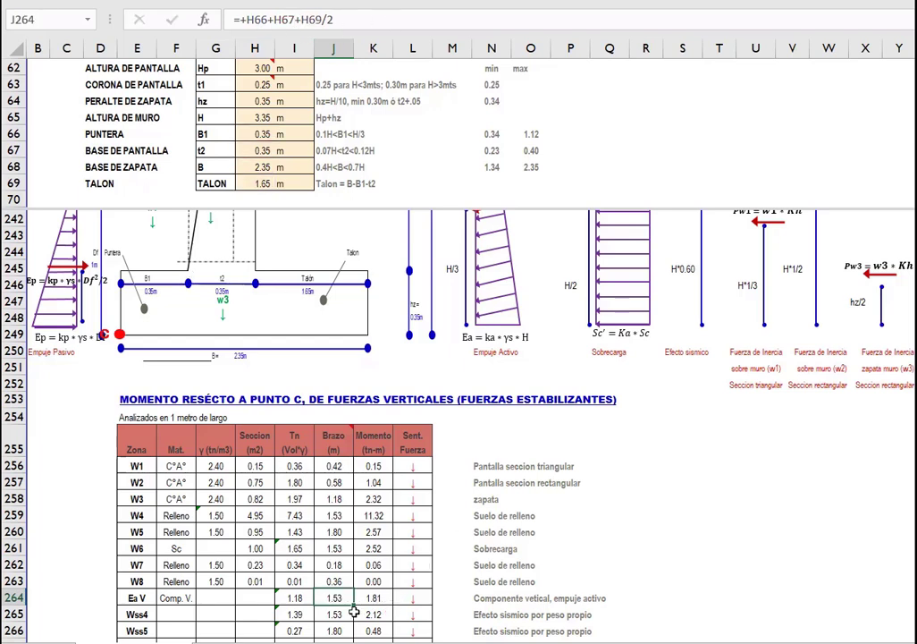
# Check the Wss4 row's lever arm formula and the references used in its weight formula.
pyautogui.click(342, 613)
pyautogui.scroll(-1, 319, 553)
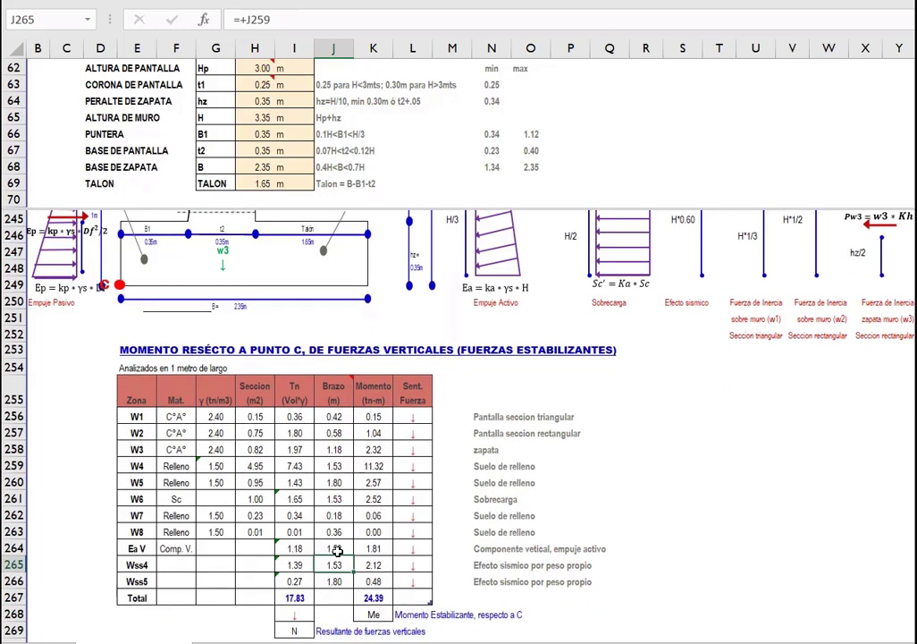
pyautogui.click(296, 580)
pyautogui.click(295, 564)
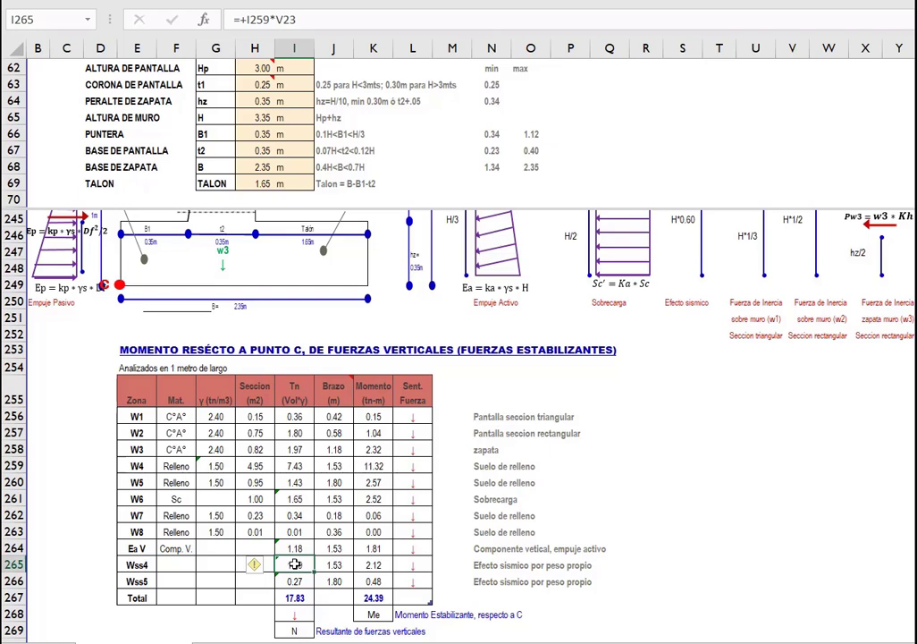
pyautogui.doubleClick(295, 564)
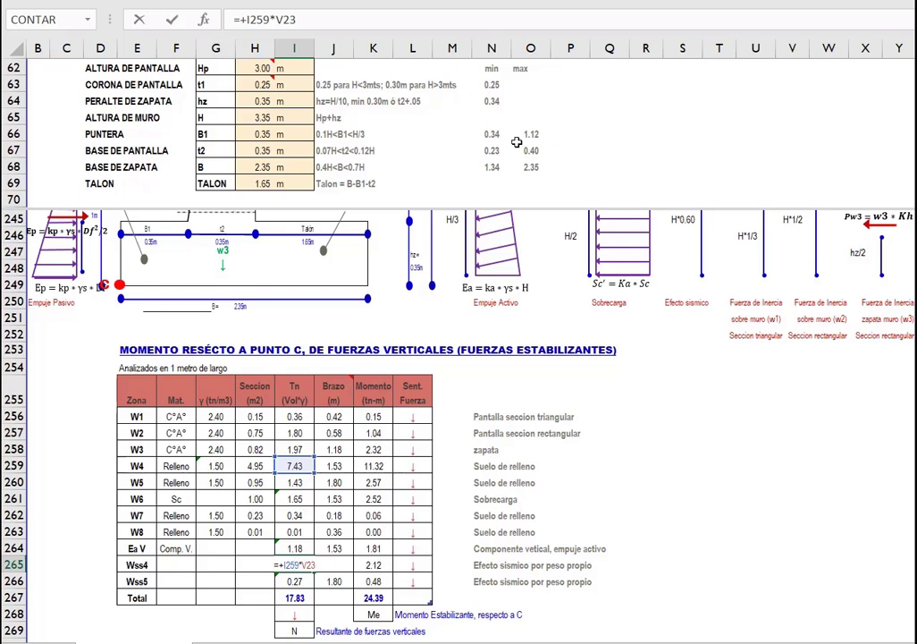
pyautogui.hotkey('ctrl', 'Return')
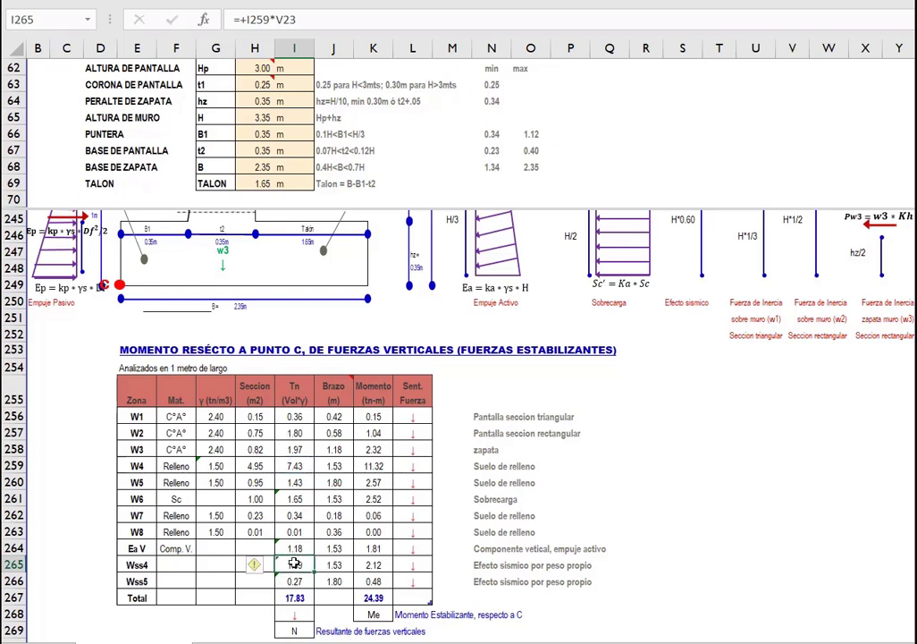
# Trace the V23 reference in the Wss4 and Wss5 weight formulas to the vertical acceleration coefficient in the dynamic effect data.
pyautogui.press('F2')
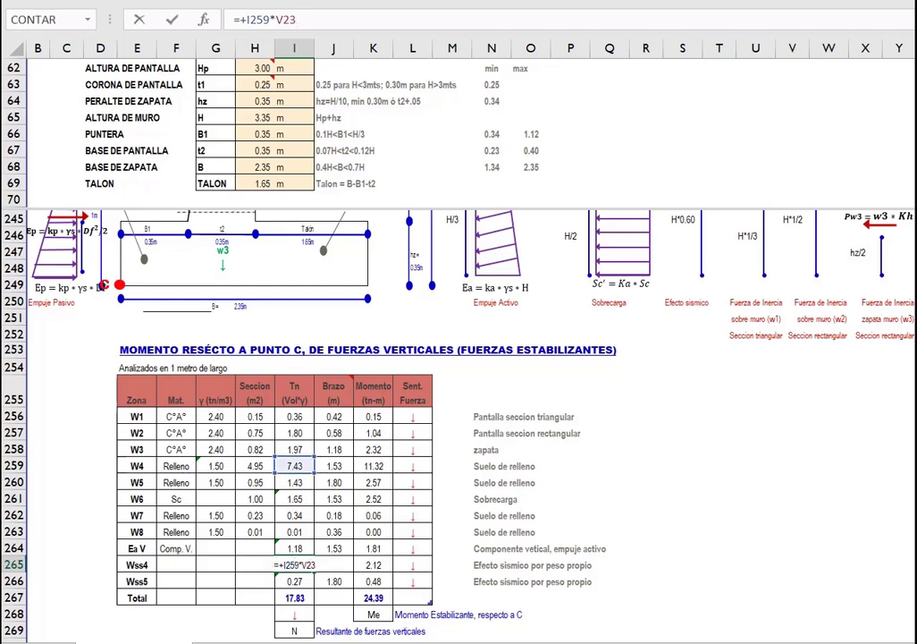
pyautogui.scroll(2, 268, 134)
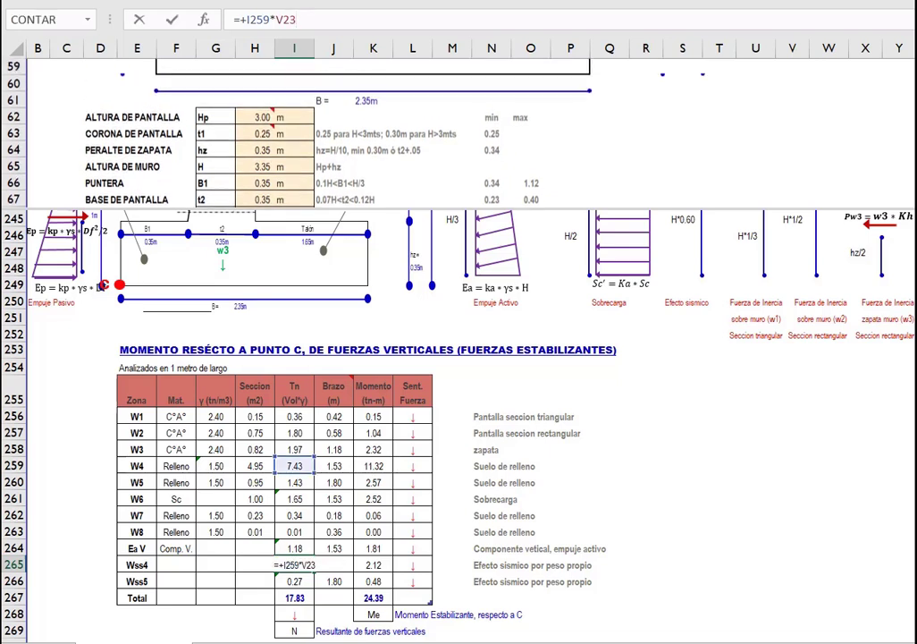
pyautogui.scroll(2, 358, 134)
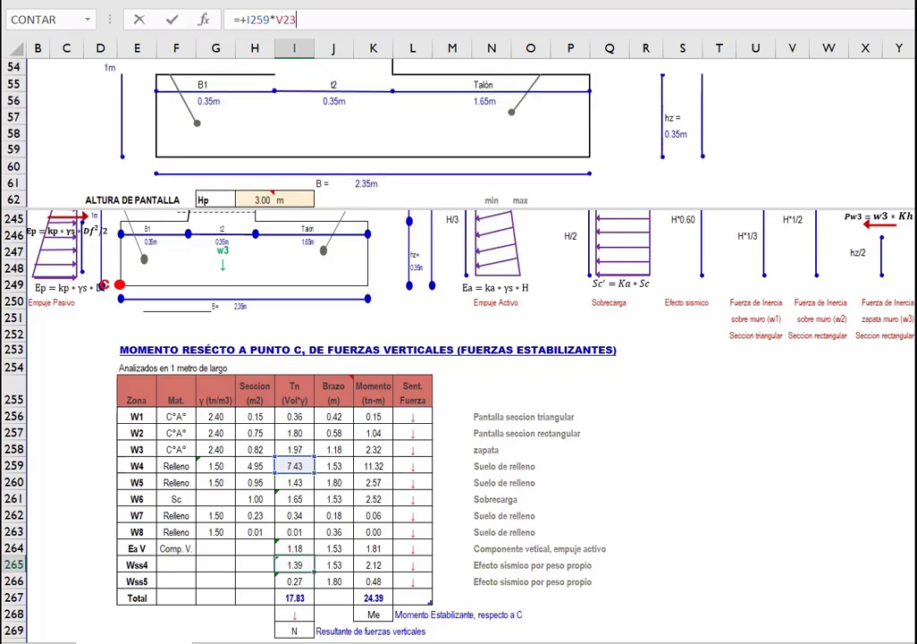
pyautogui.scroll(2, 357, 134)
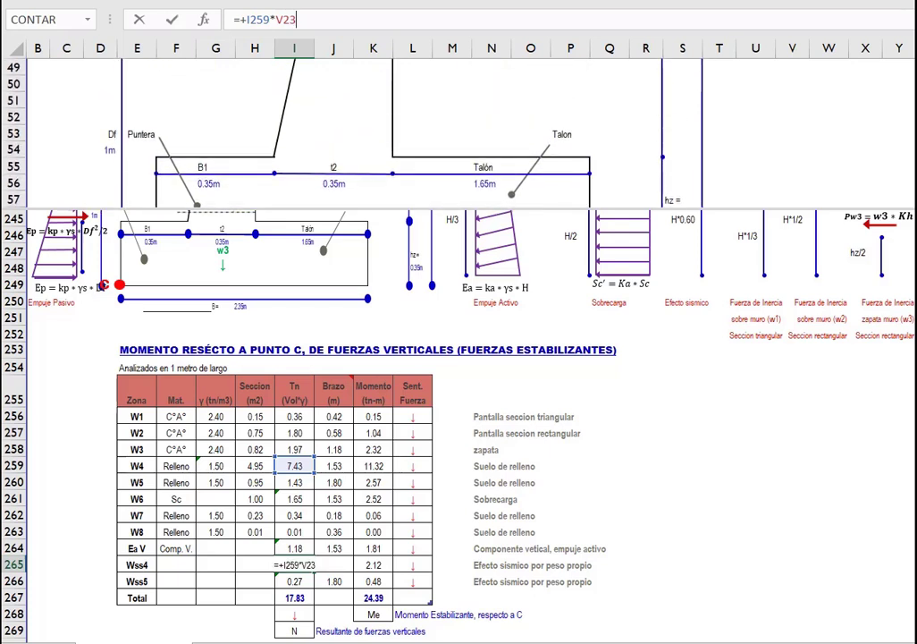
pyautogui.scroll(2, 358, 134)
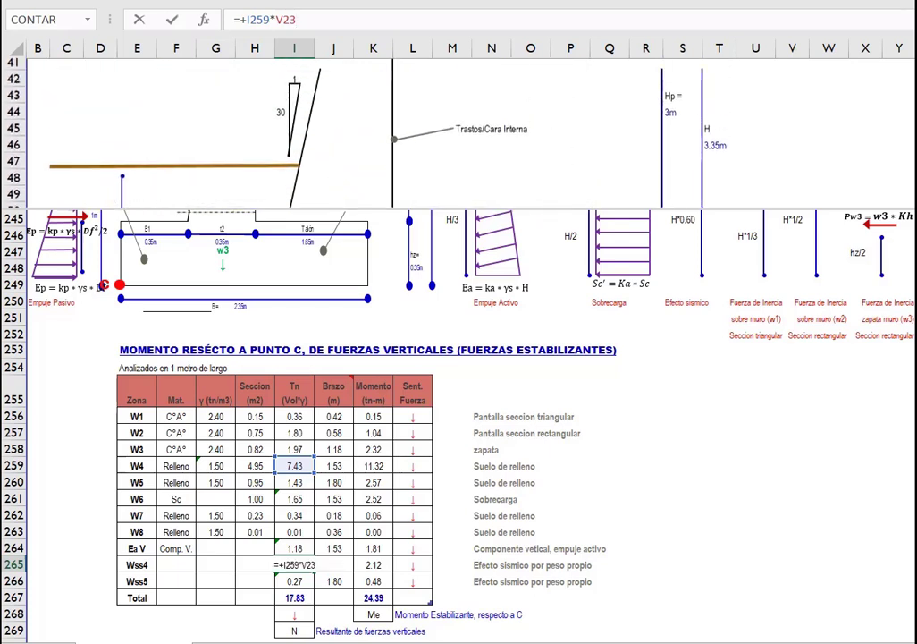
pyautogui.scroll(2, 358, 134)
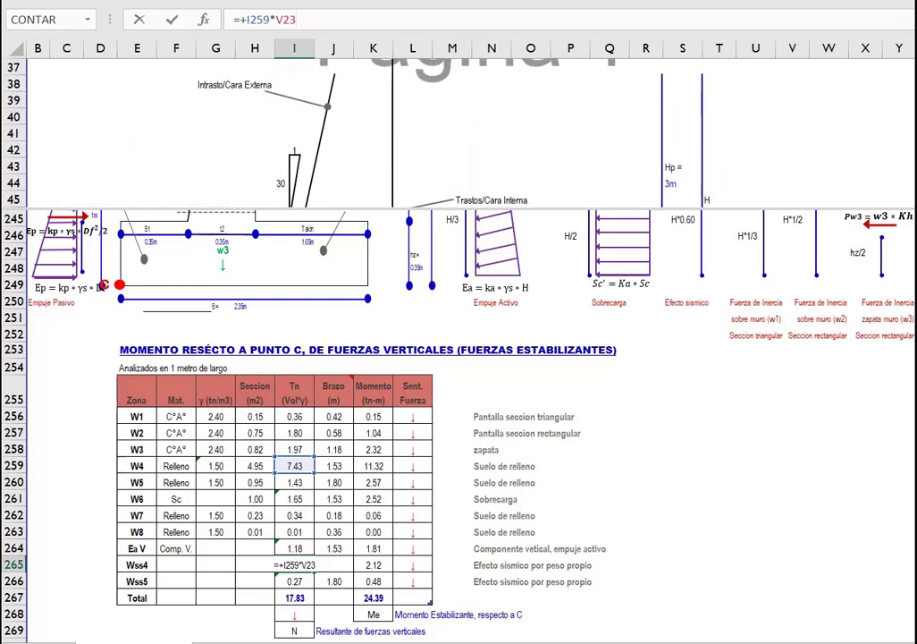
pyautogui.scroll(2, 358, 134)
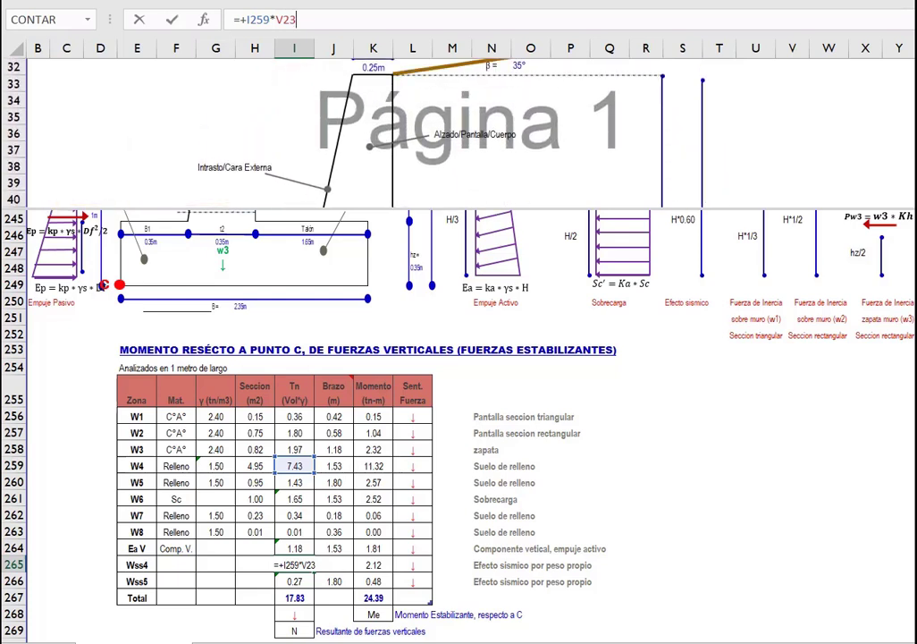
pyautogui.scroll(4, 358, 134)
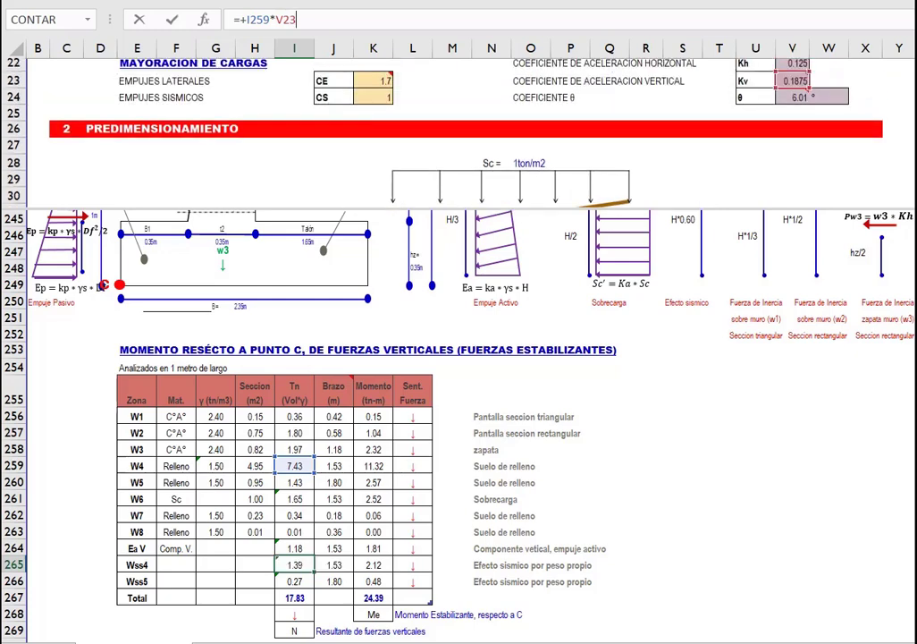
pyautogui.press('Return')
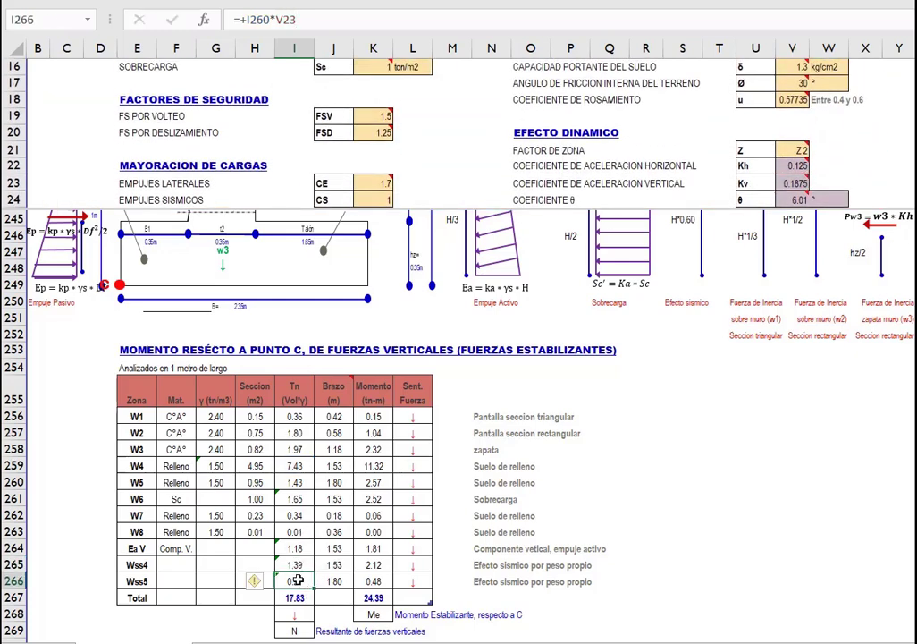
pyautogui.doubleClick(298, 581)
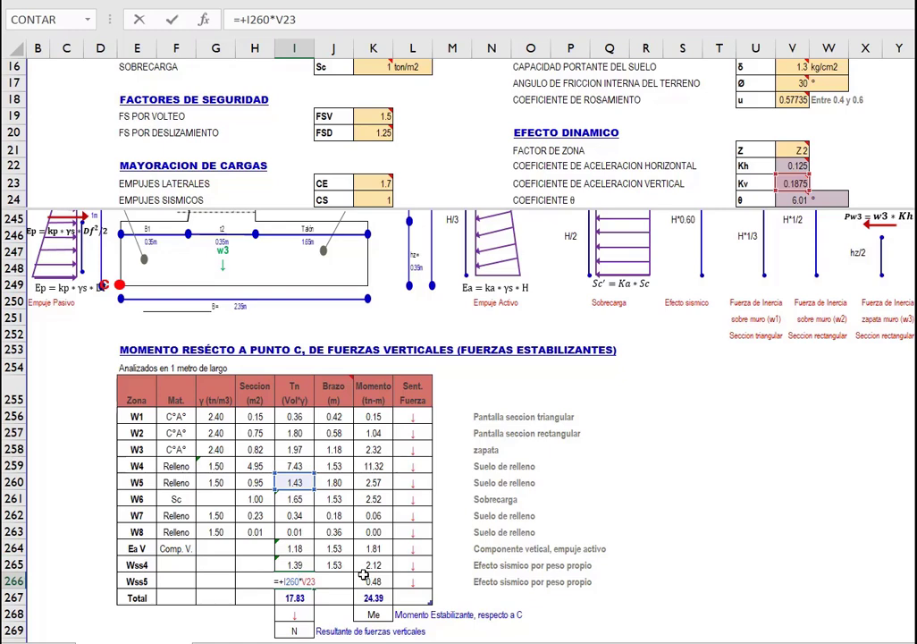
pyautogui.hotkey('ctrl', 'Return')
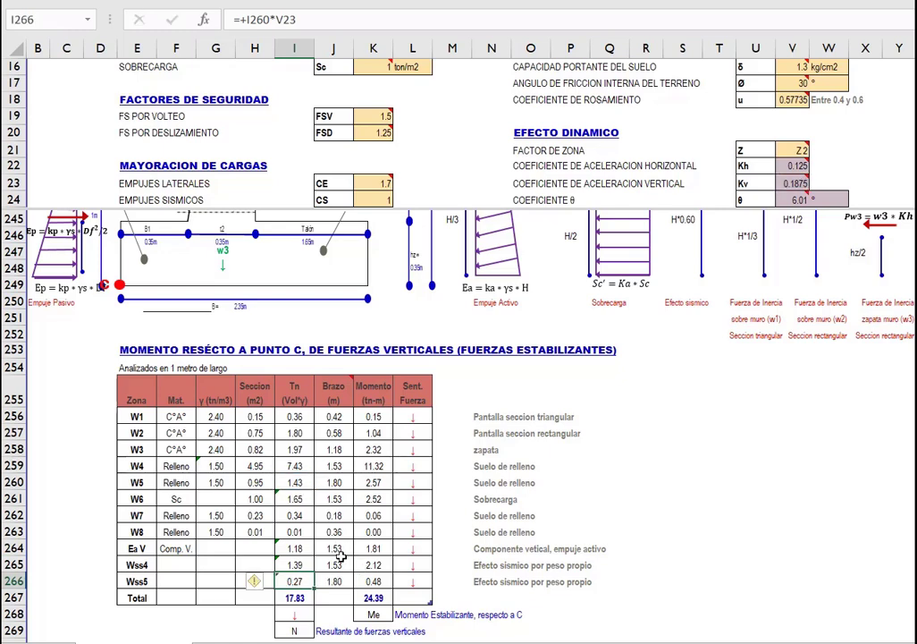
# Review the force direction, lever arm and moment columns of the stabilizing table, along with W8's section area formula.
pyautogui.moveTo(417, 417); pyautogui.dragTo(409, 581)
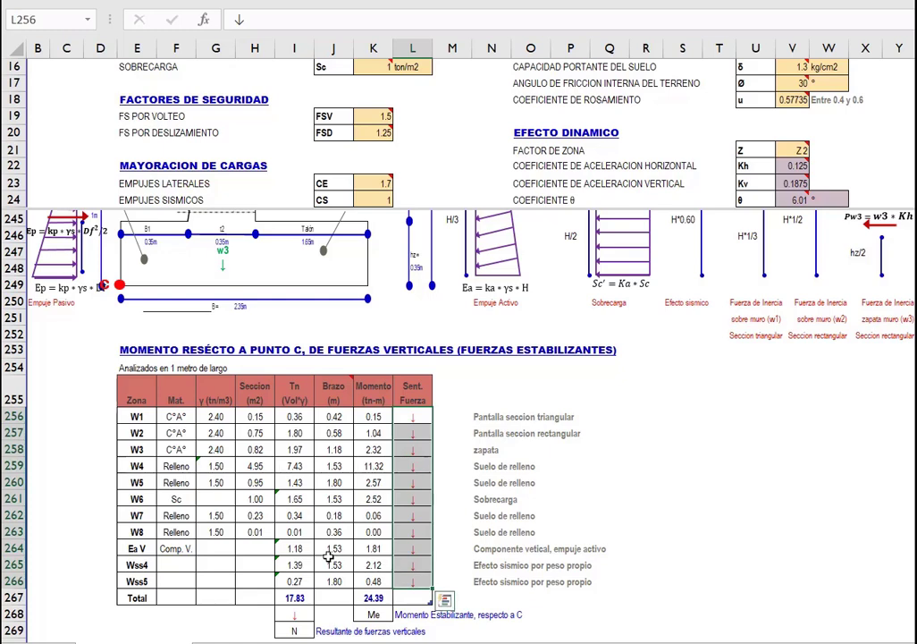
pyautogui.click(295, 564)
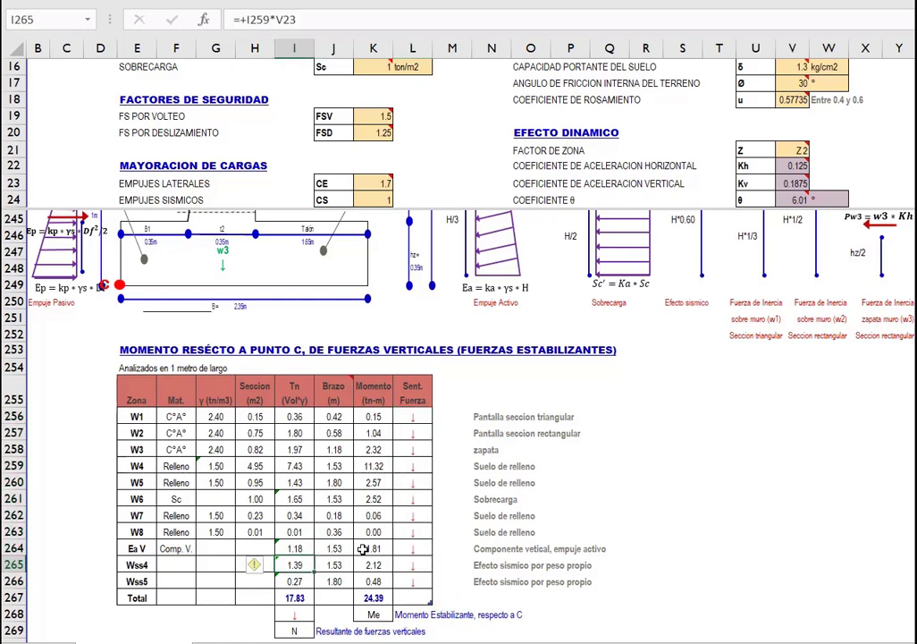
pyautogui.scroll(1, 363, 549)
pyautogui.scroll(-1, 363, 549)
pyautogui.moveTo(333, 417); pyautogui.dragTo(334, 581)
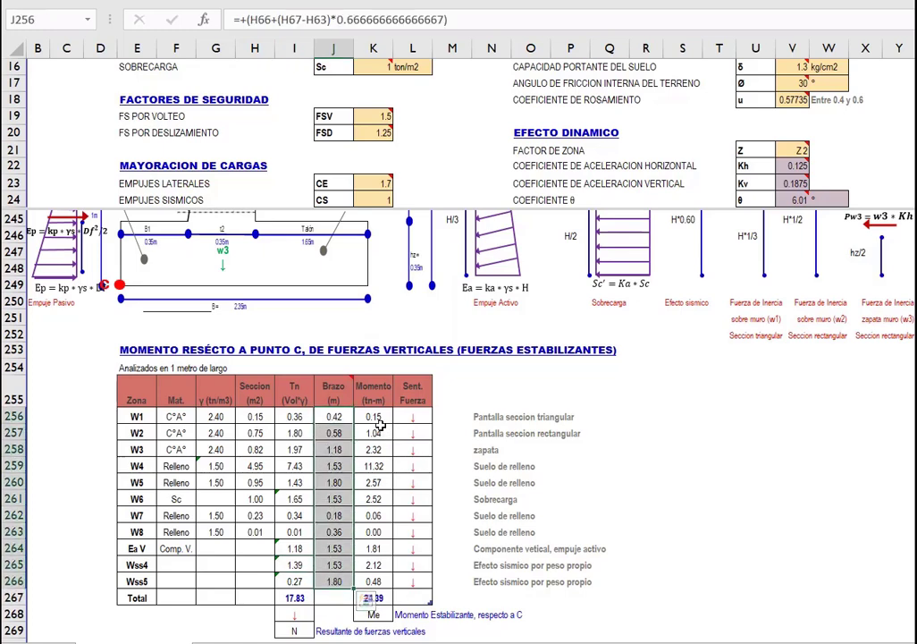
pyautogui.moveTo(375, 432); pyautogui.dragTo(373, 581)
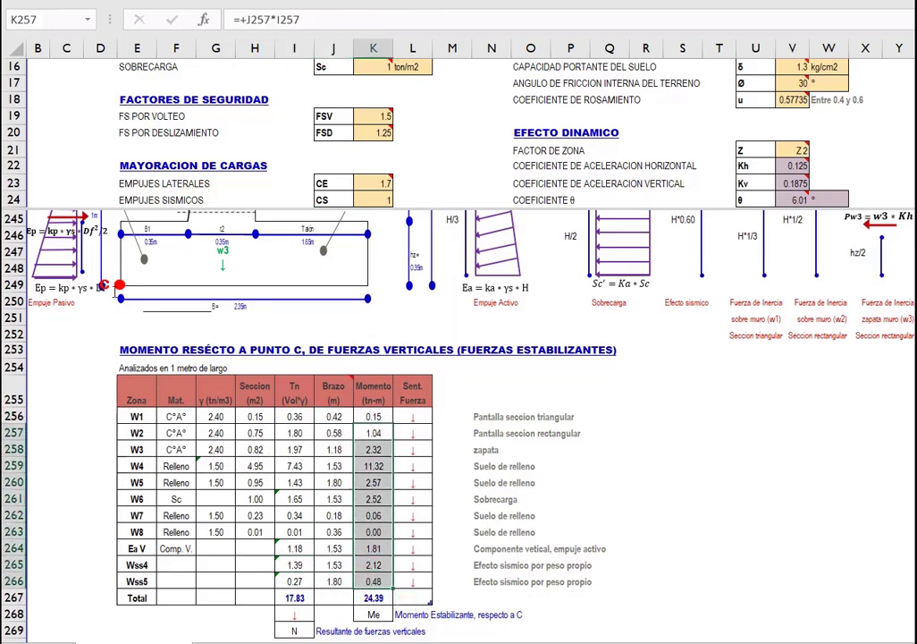
pyautogui.click(255, 532)
pyautogui.scroll(-1, 268, 519)
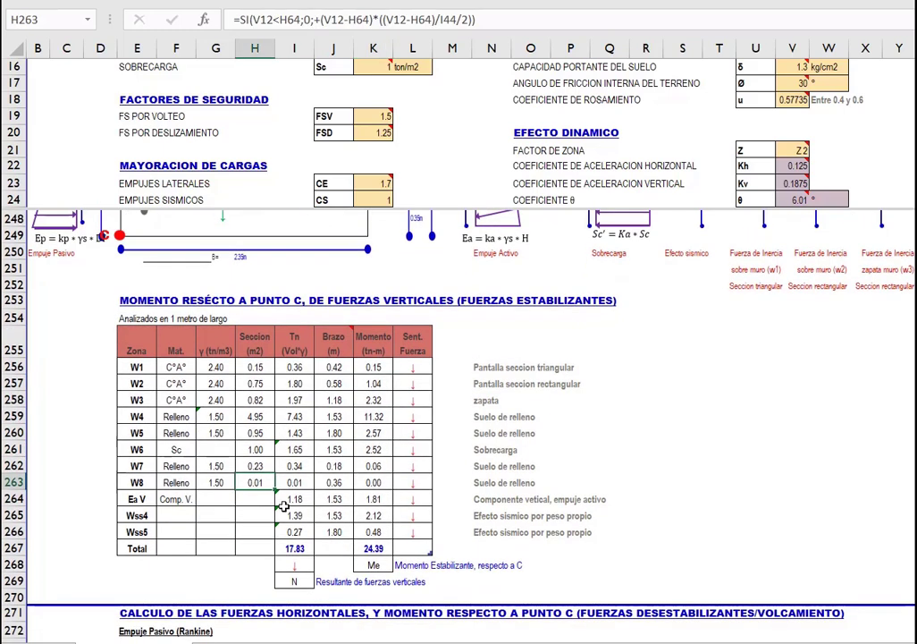
# Review the vertical force resultant N, the force directions and the total stabilizing moment Me with its SUBTOTALES formula.
pyautogui.click(344, 582)
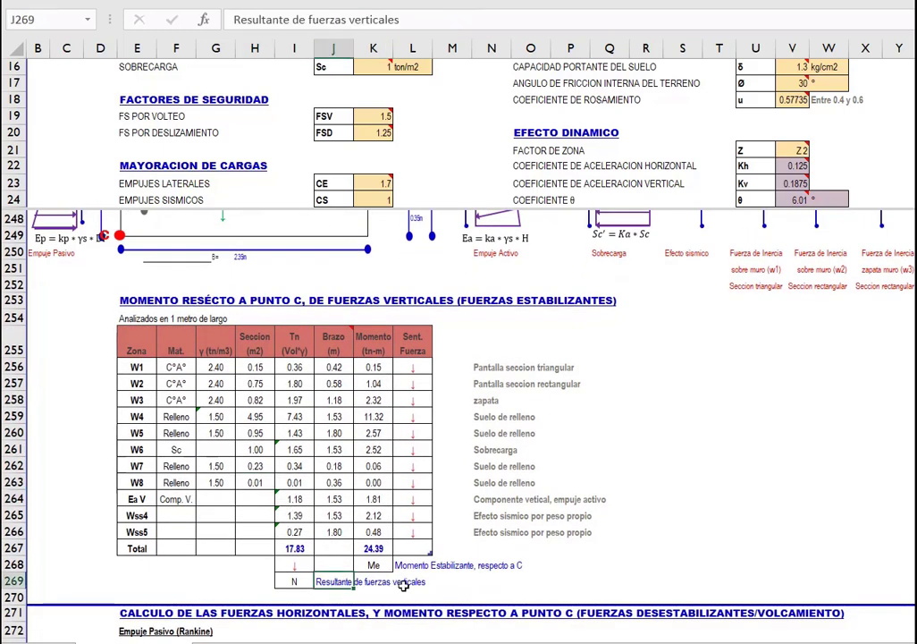
pyautogui.moveTo(304, 580); pyautogui.dragTo(405, 590)
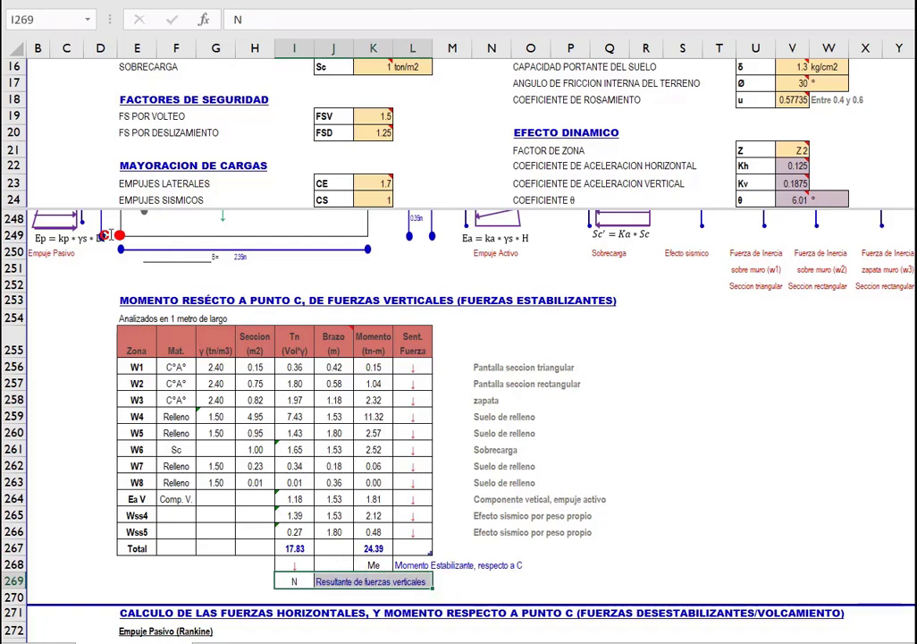
pyautogui.moveTo(412, 367); pyautogui.dragTo(416, 532)
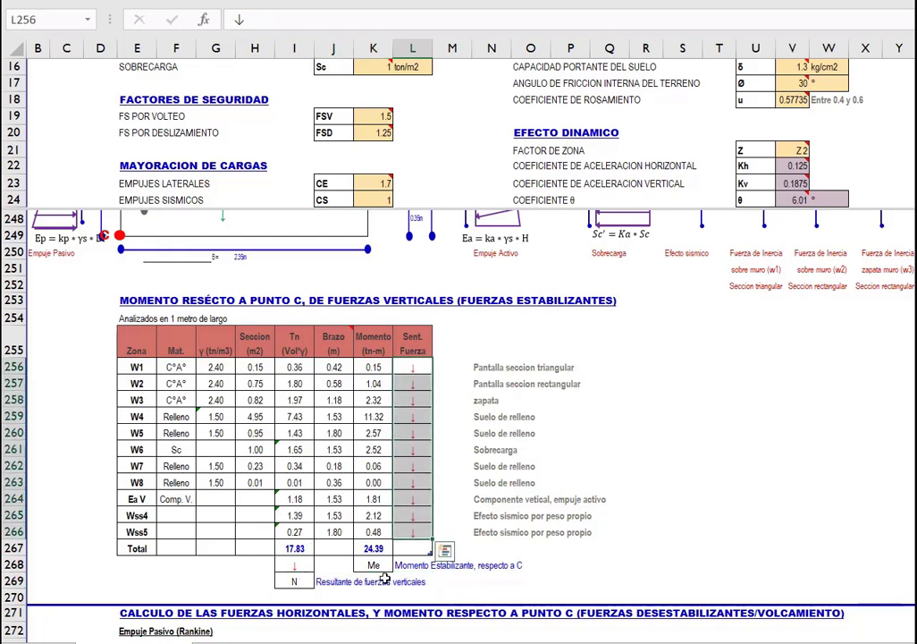
pyautogui.moveTo(374, 565); pyautogui.dragTo(519, 564)
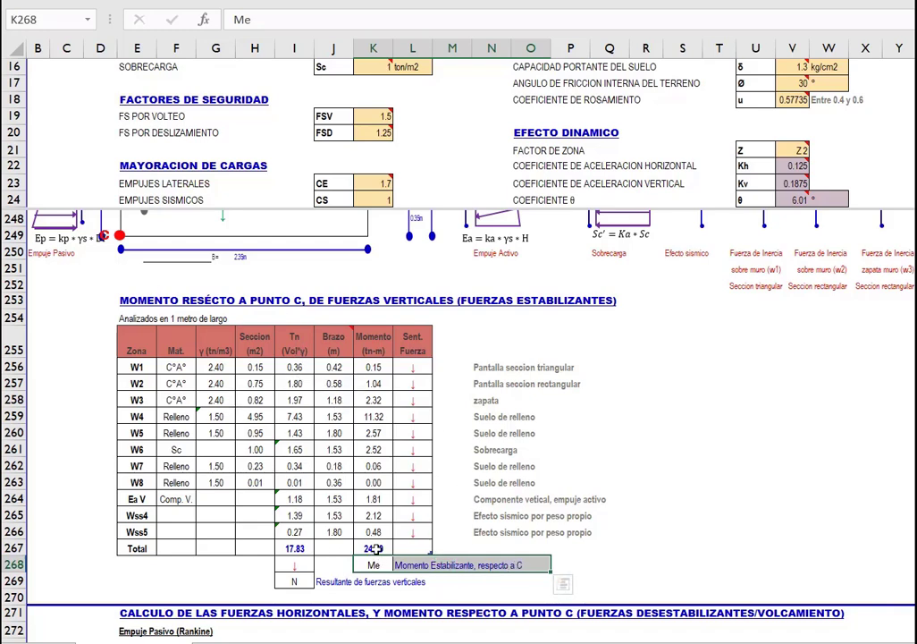
pyautogui.click(376, 547)
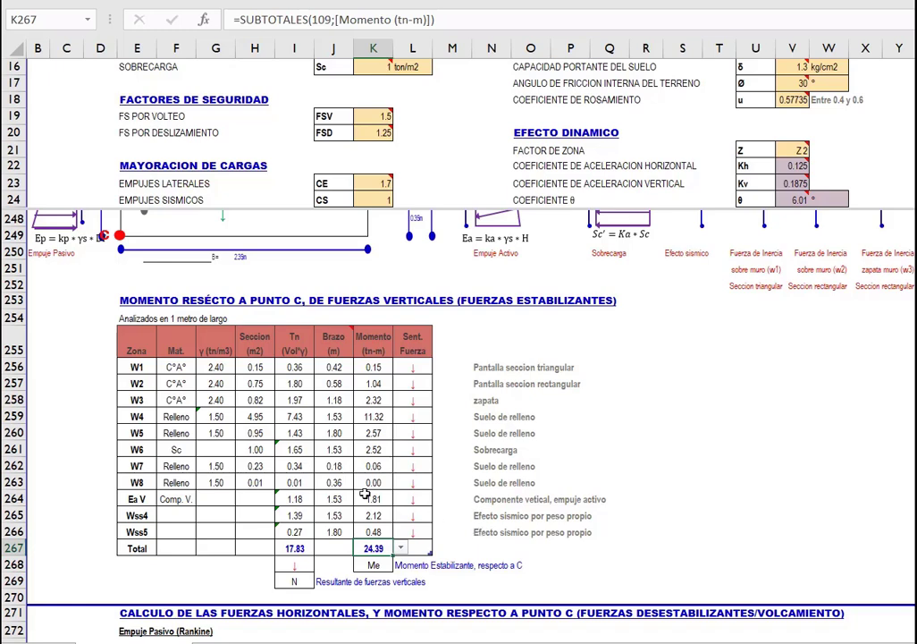
pyautogui.scroll(-1, 416, 501)
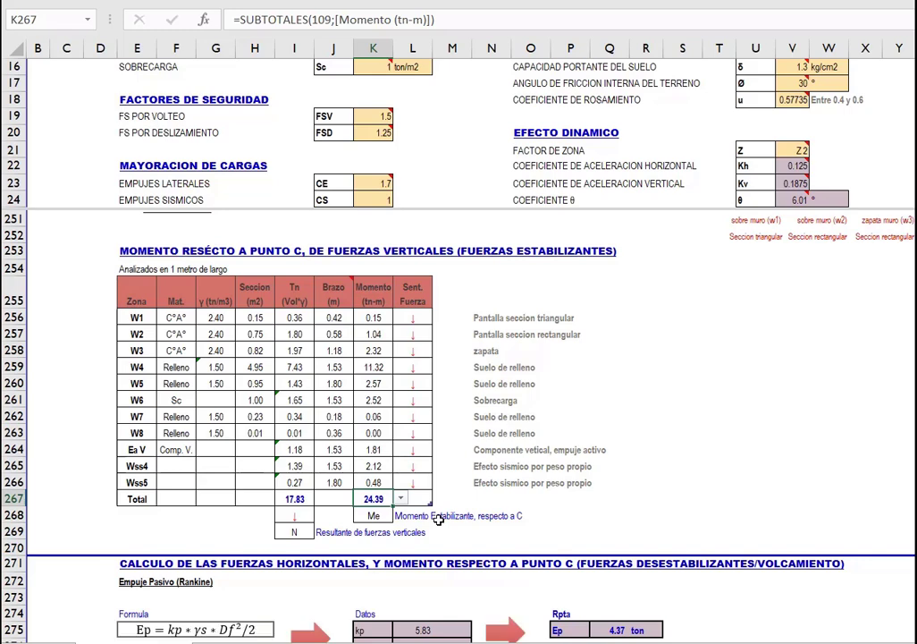
pyautogui.click(439, 517)
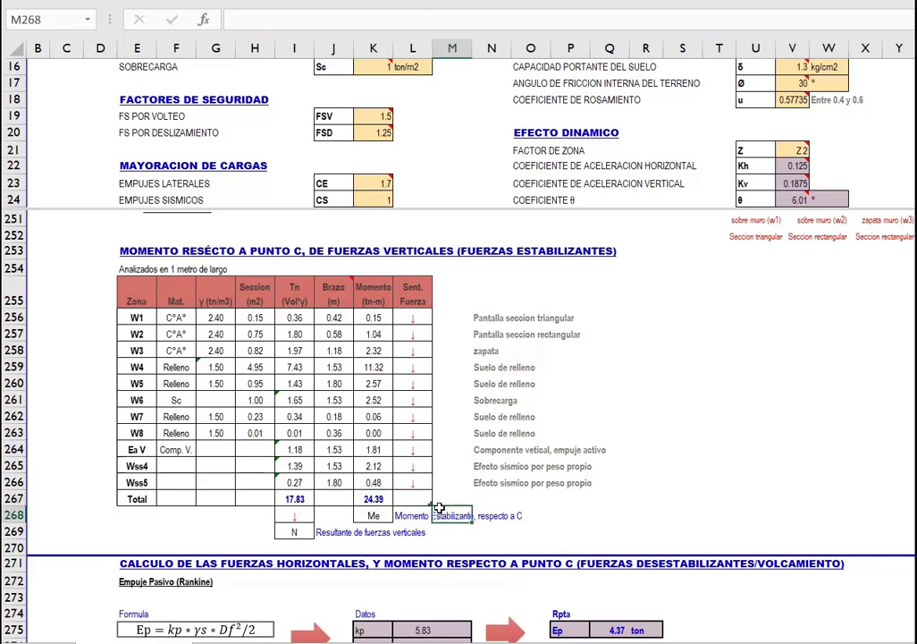
# Inspect the Rankine passive thrust calculation, covering its kp, γs and Df inputs and the cell formula for Ep.
pyautogui.scroll(-2, 310, 406)
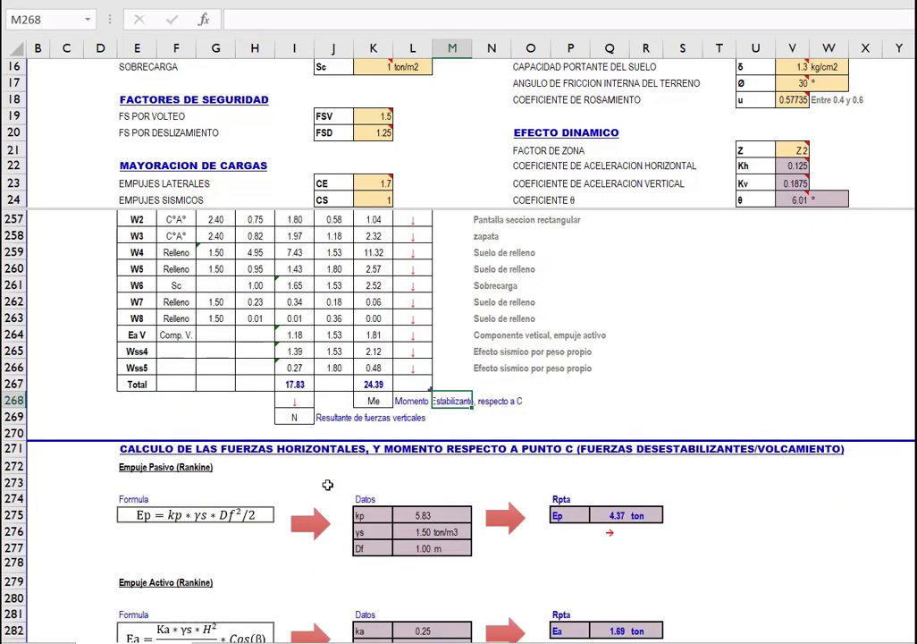
pyautogui.scroll(-1, 327, 485)
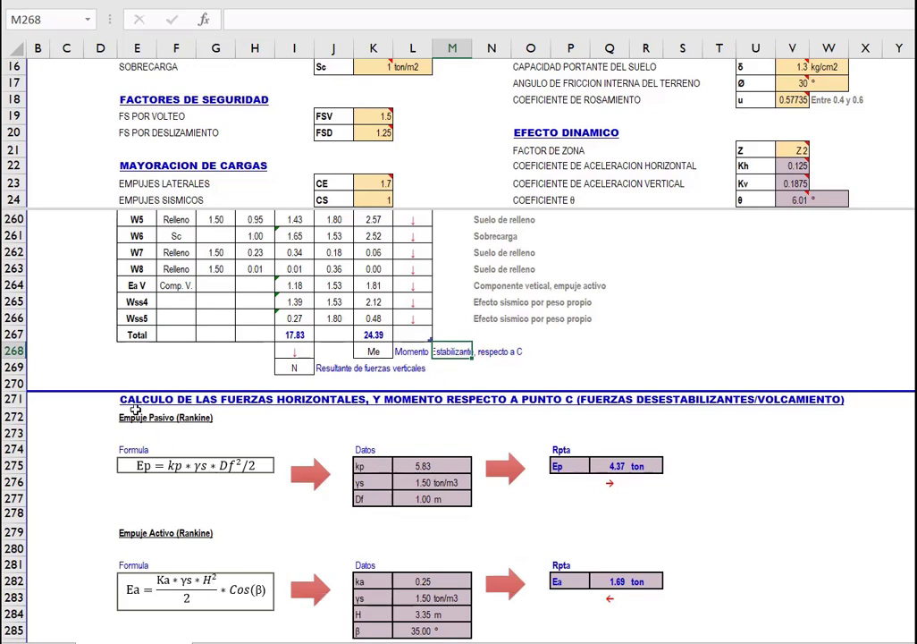
pyautogui.click(136, 405)
pyautogui.click(152, 417)
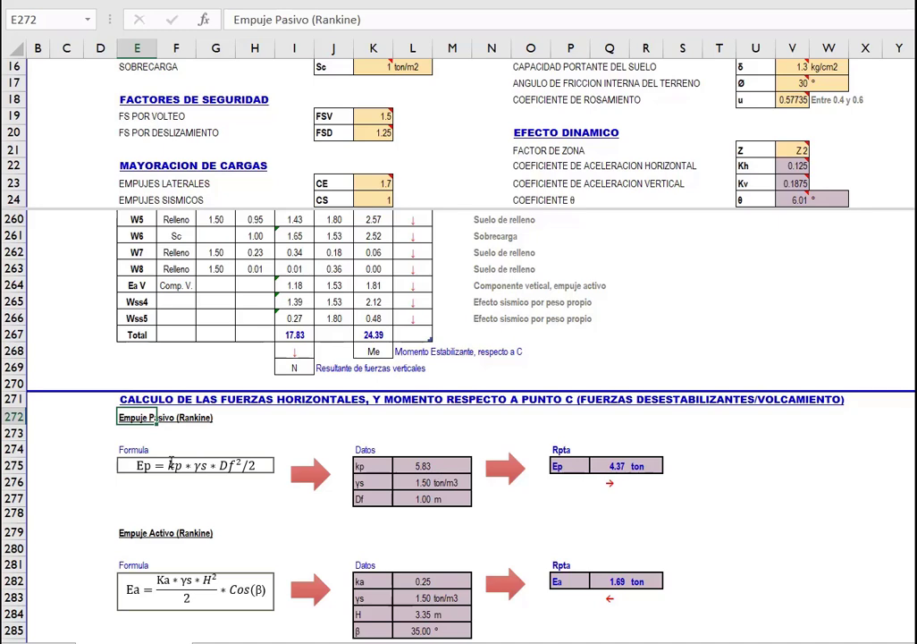
pyautogui.moveTo(417, 467); pyautogui.dragTo(417, 497)
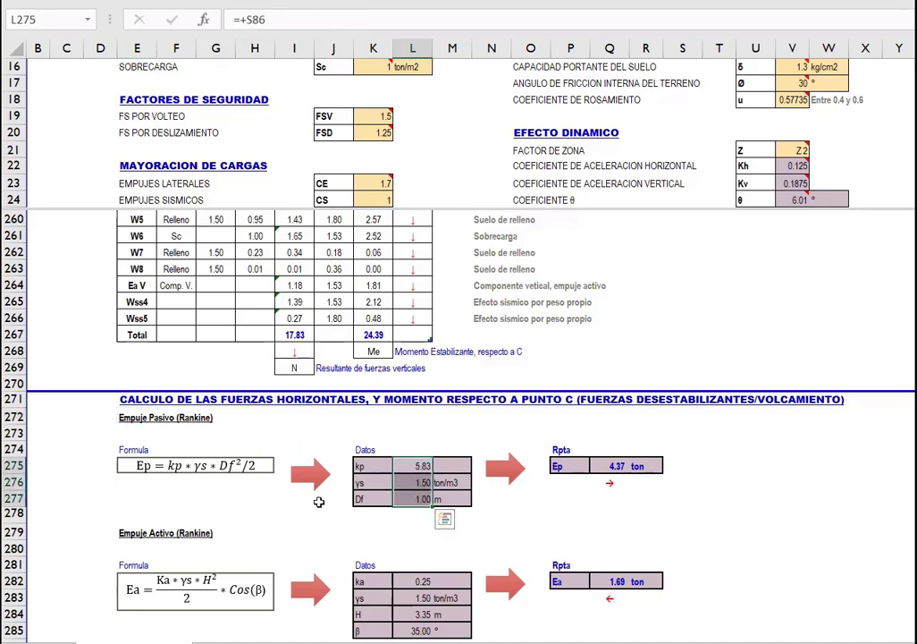
pyautogui.click(328, 510)
pyautogui.scroll(-1, 581, 434)
pyautogui.scroll(-1, 579, 433)
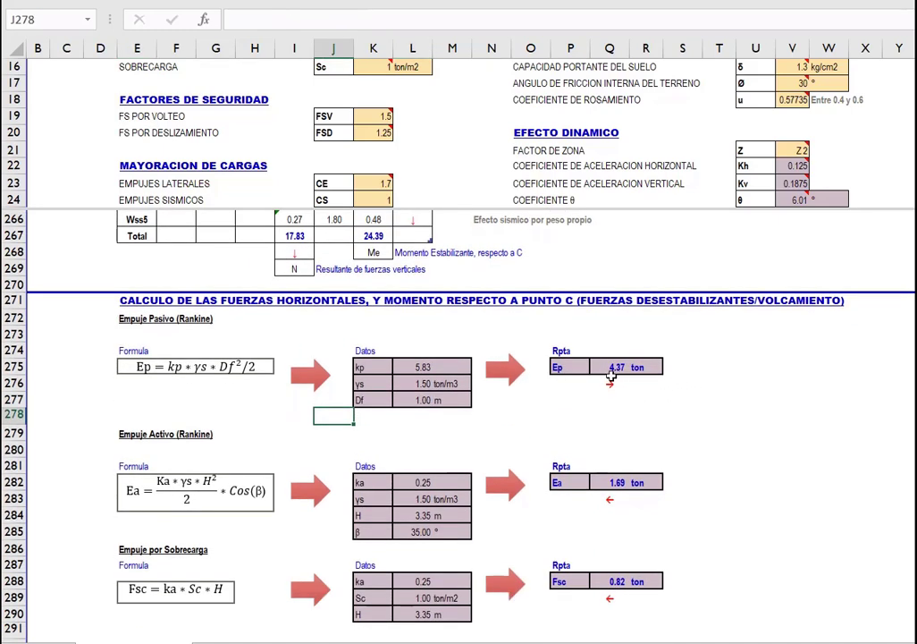
pyautogui.click(612, 372)
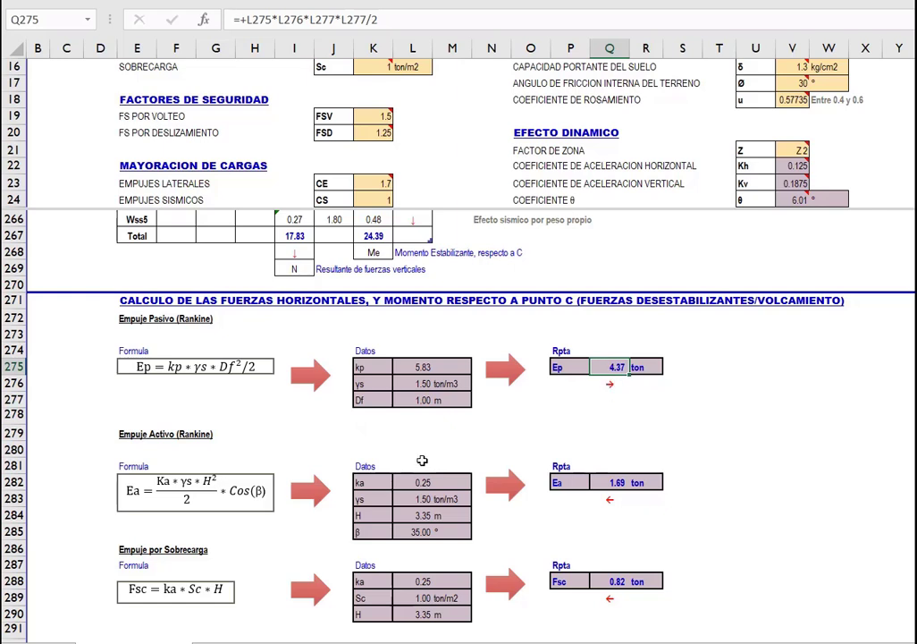
# Inspect the Rankine active thrust calculation, covering its ka, γs, H and β inputs, the Ea cell formula and the force direction.
pyautogui.scroll(-1, 240, 432)
pyautogui.click(134, 385)
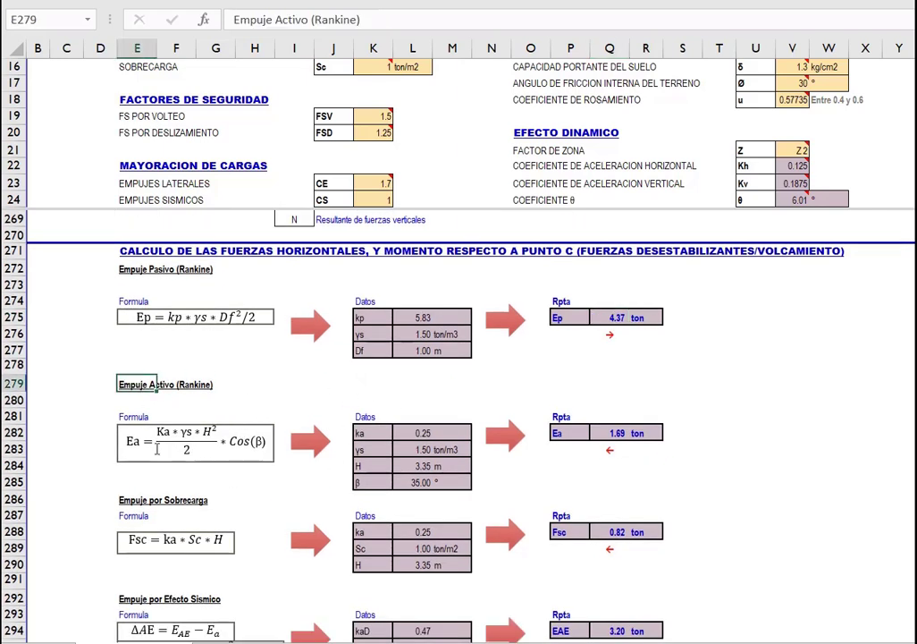
pyautogui.moveTo(414, 431); pyautogui.dragTo(414, 482)
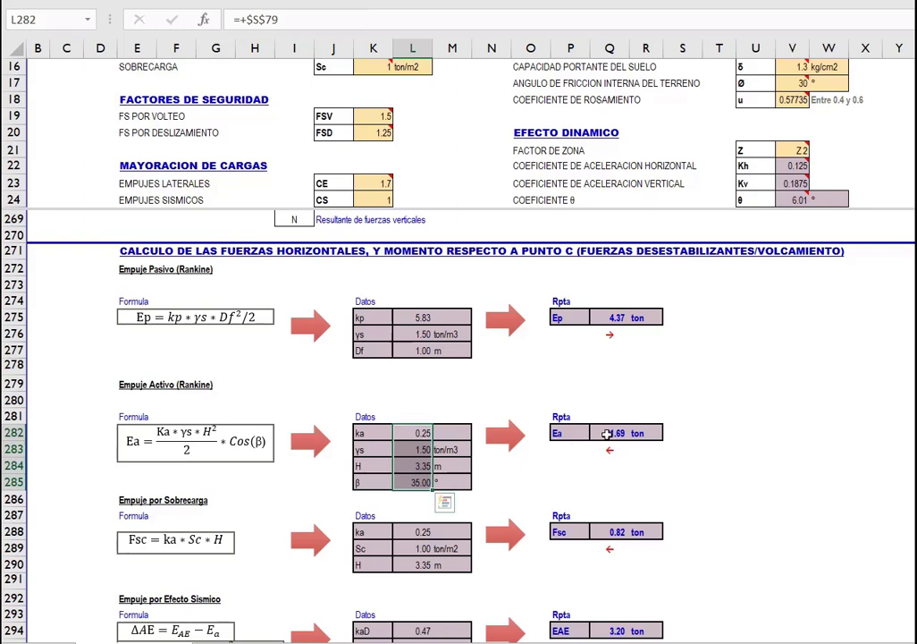
pyautogui.click(612, 433)
pyautogui.scroll(-1, 603, 429)
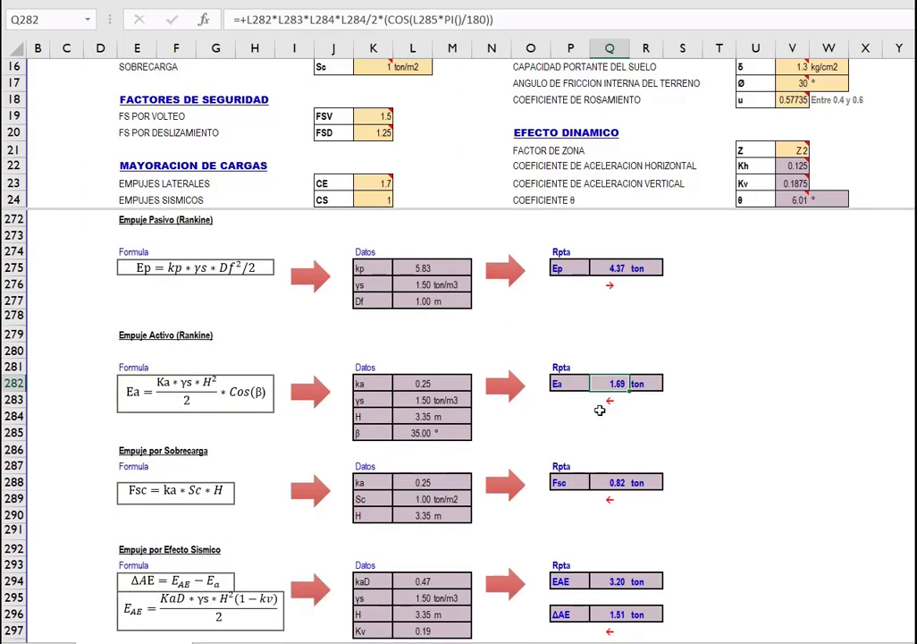
pyautogui.click(614, 404)
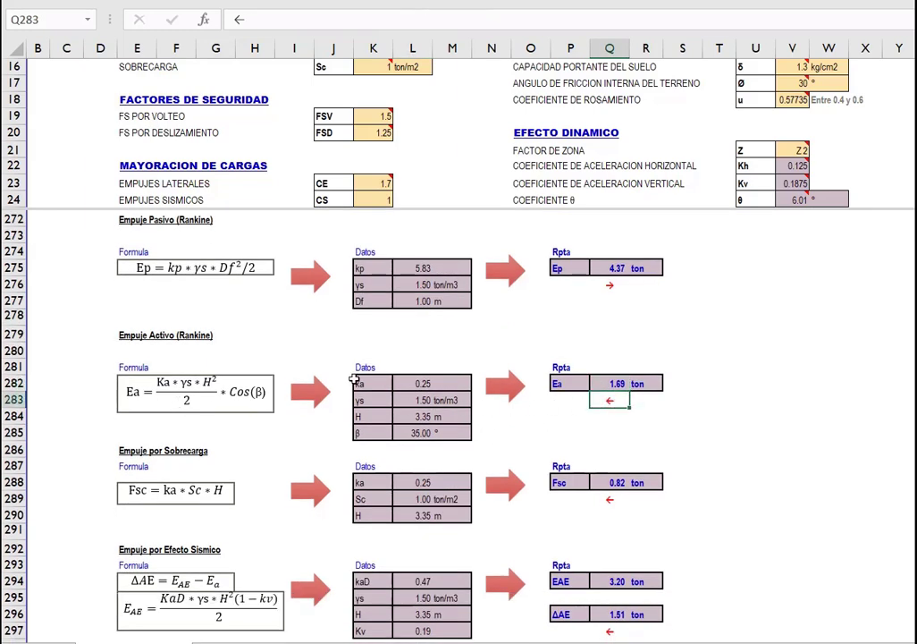
# Check the force directions of the surcharge thrust Fsc and the seismic thrust increment ΔAE.
pyautogui.scroll(-1, 476, 416)
pyautogui.scroll(-1, 487, 411)
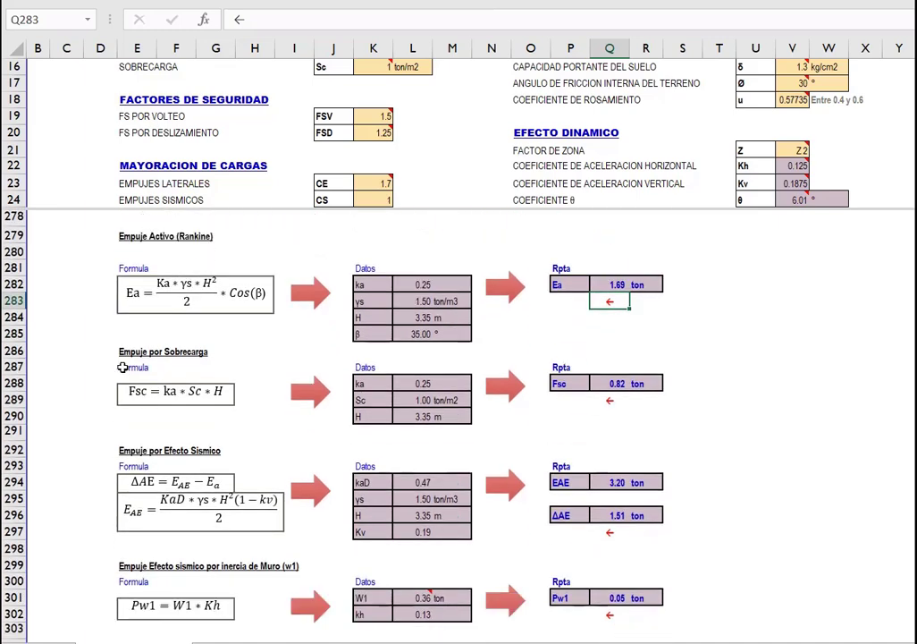
pyautogui.click(608, 398)
pyautogui.scroll(-1, 615, 483)
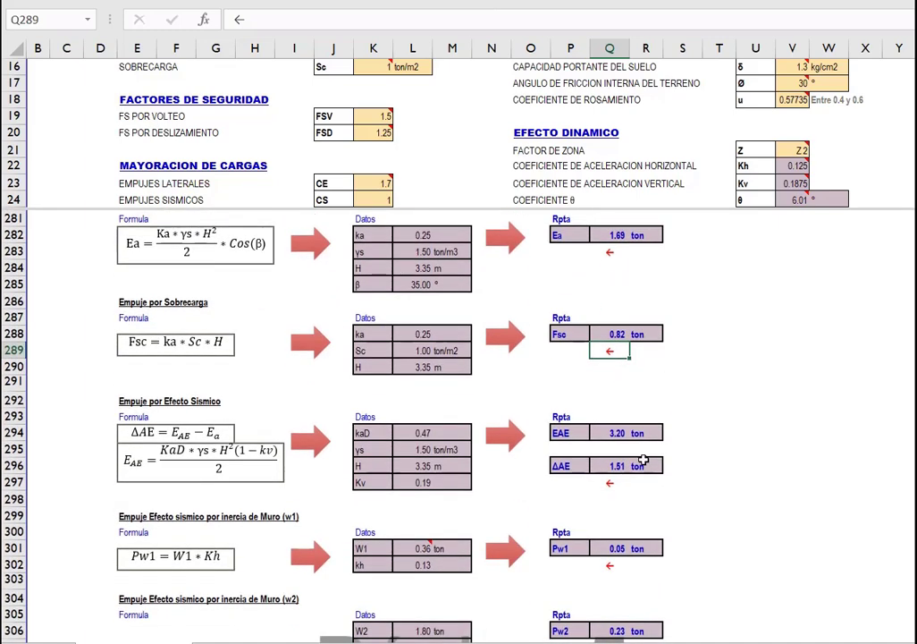
pyautogui.click(618, 483)
pyautogui.scroll(-2, 473, 467)
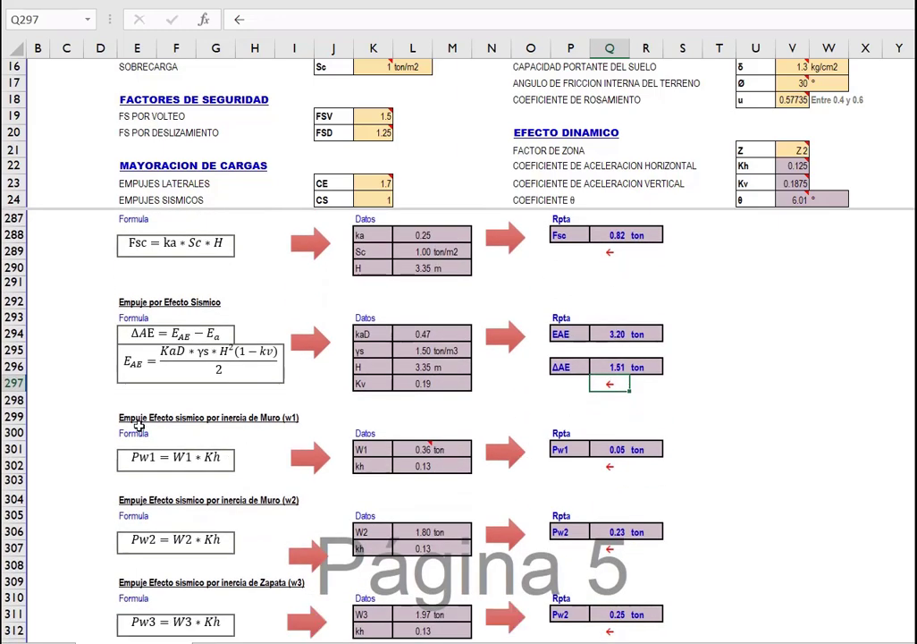
# Inspect the formulas for the W1 weight, the Pw1 result and the footing (w3) seismic inertia thrust.
pyautogui.scroll(-1, 139, 427)
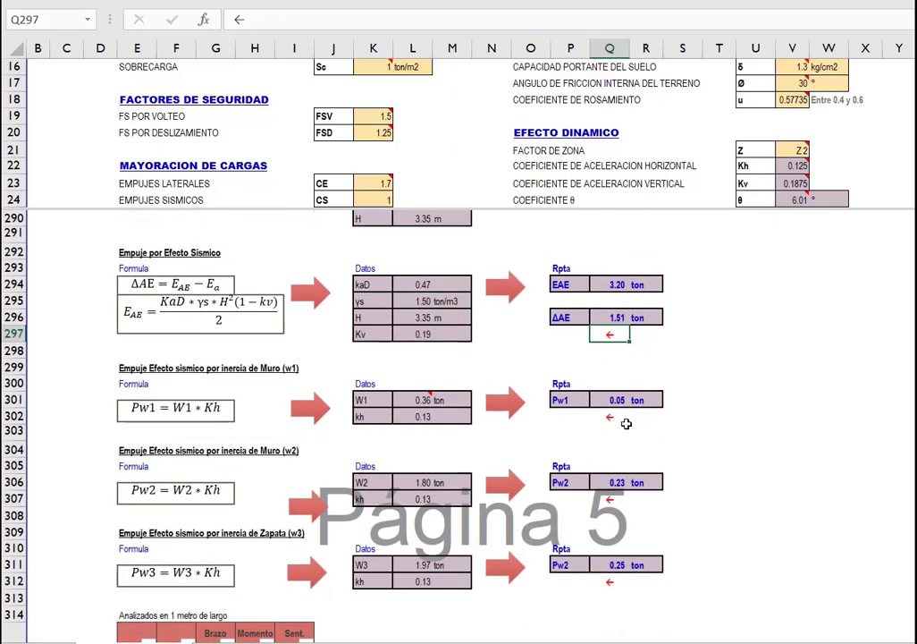
pyautogui.click(620, 417)
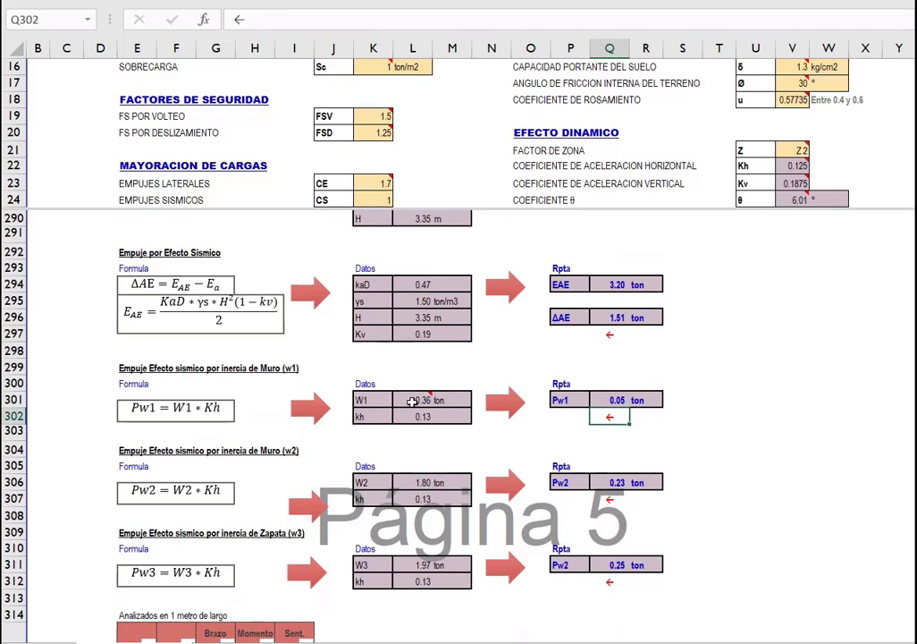
pyautogui.click(412, 401)
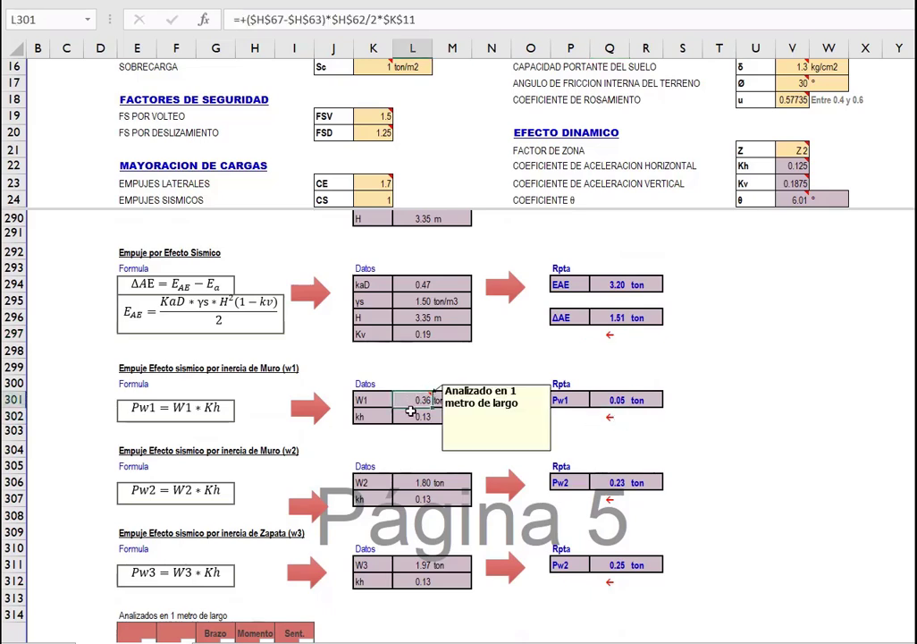
pyautogui.click(614, 402)
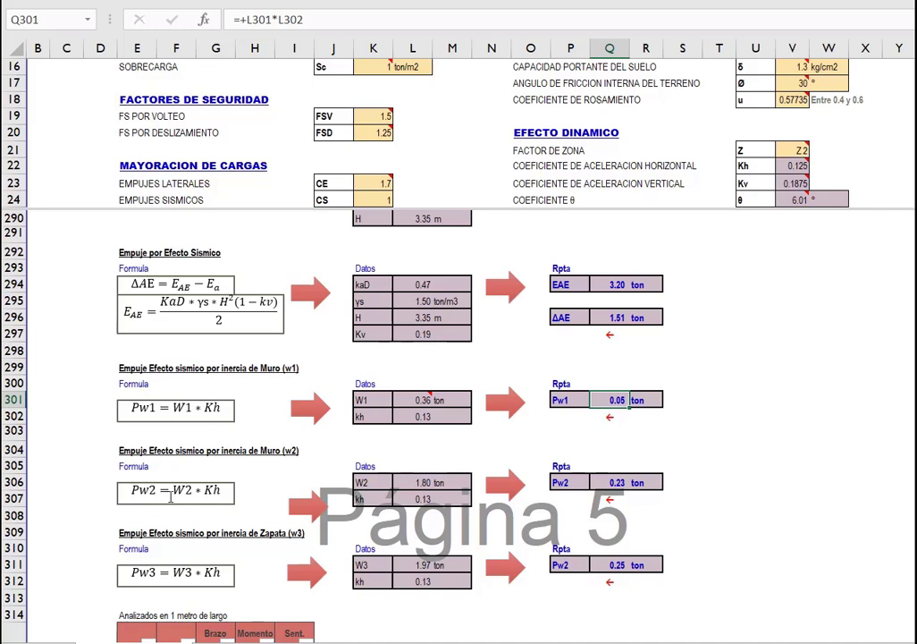
pyautogui.click(613, 565)
# Review the force, lever arm, moment and direction columns of the horizontal forces table, including the overturning moment label for Punto C.
pyautogui.scroll(-2, 487, 483)
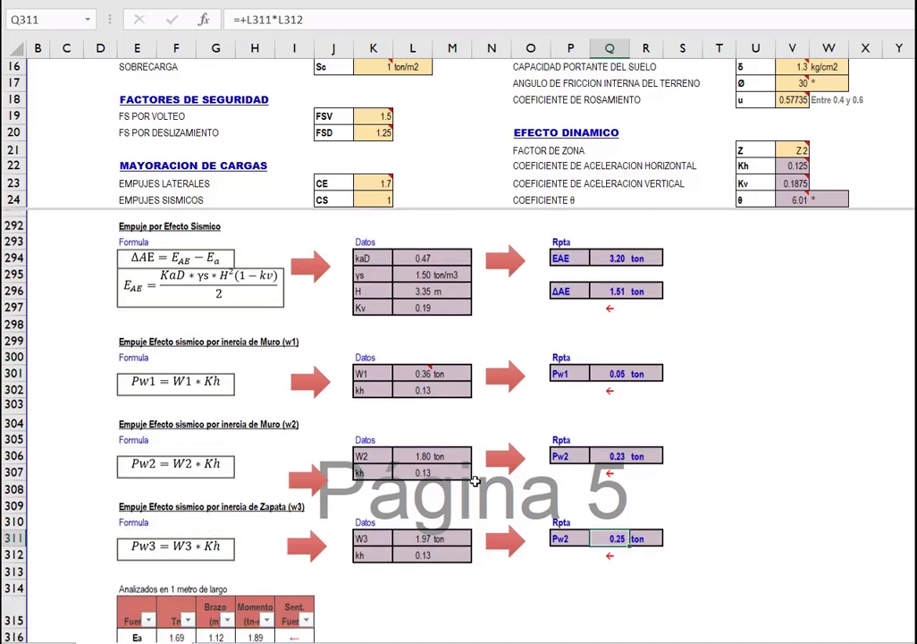
pyautogui.scroll(-2, 490, 477)
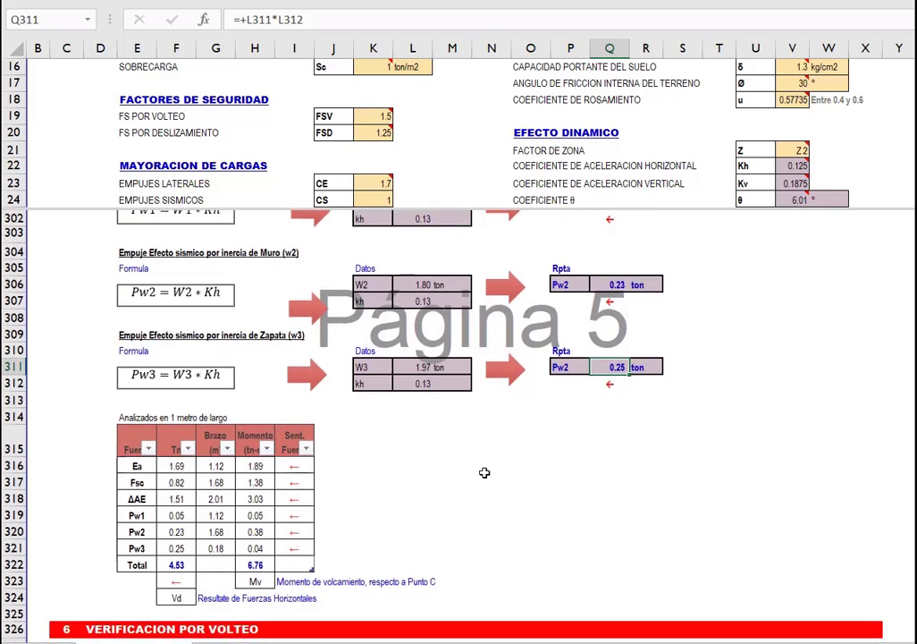
pyautogui.moveTo(179, 471); pyautogui.dragTo(176, 547)
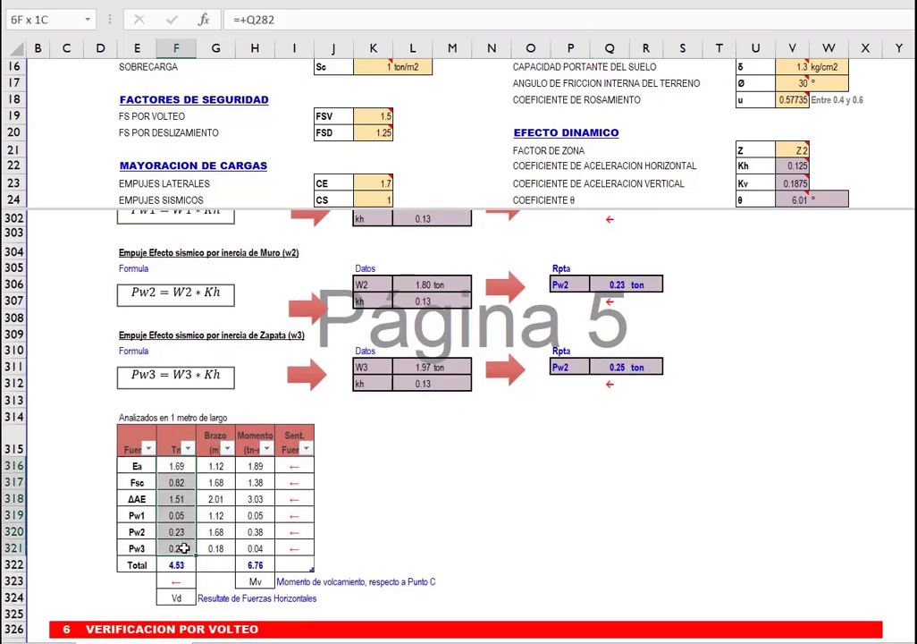
pyautogui.moveTo(216, 466); pyautogui.dragTo(227, 549)
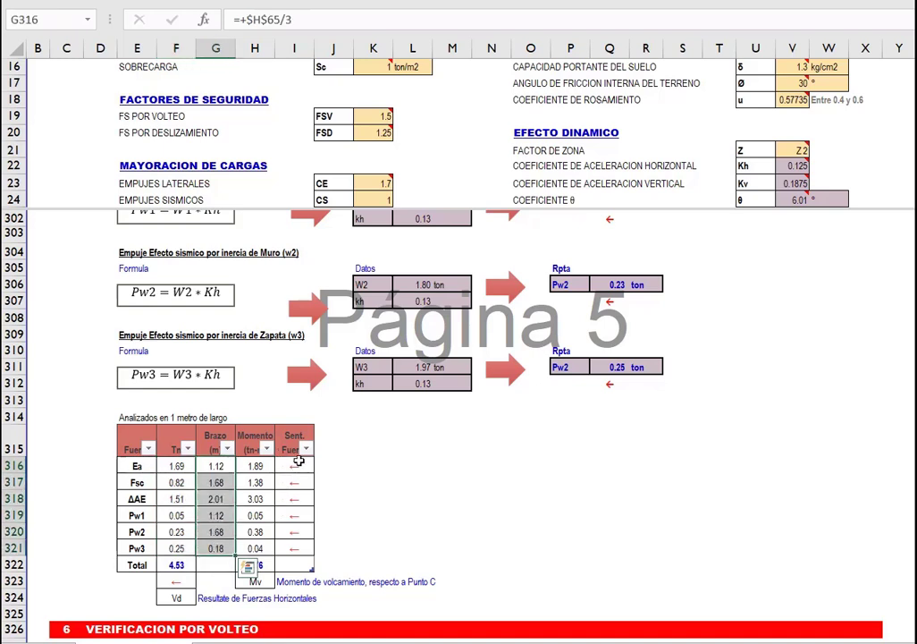
pyautogui.moveTo(251, 469); pyautogui.dragTo(255, 548)
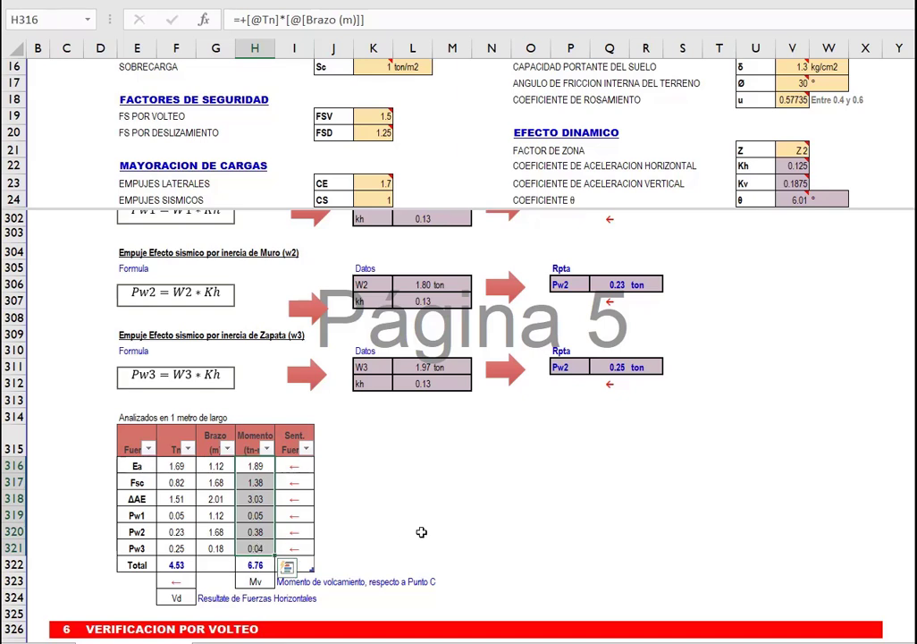
pyautogui.click(295, 580)
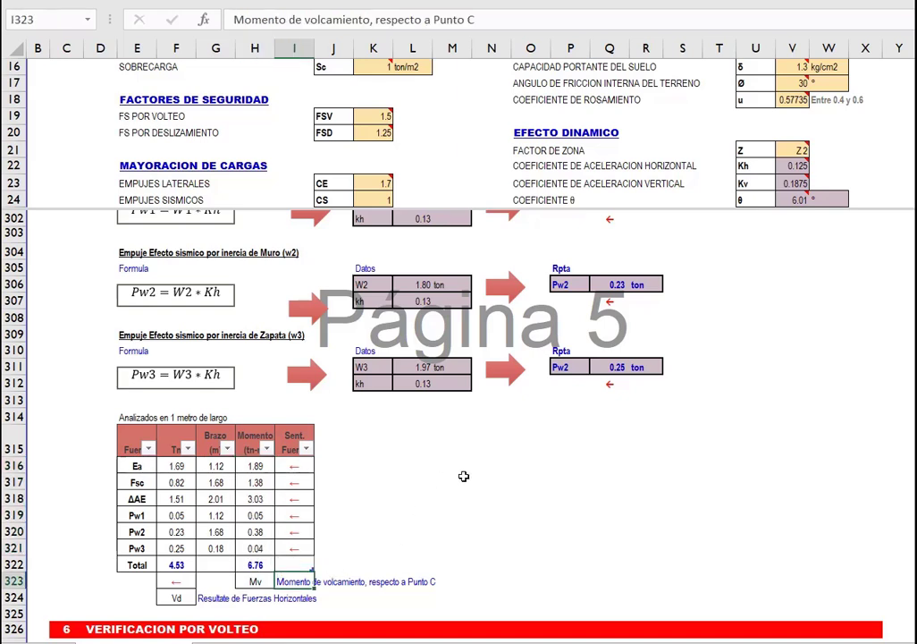
pyautogui.moveTo(295, 466); pyautogui.dragTo(298, 548)
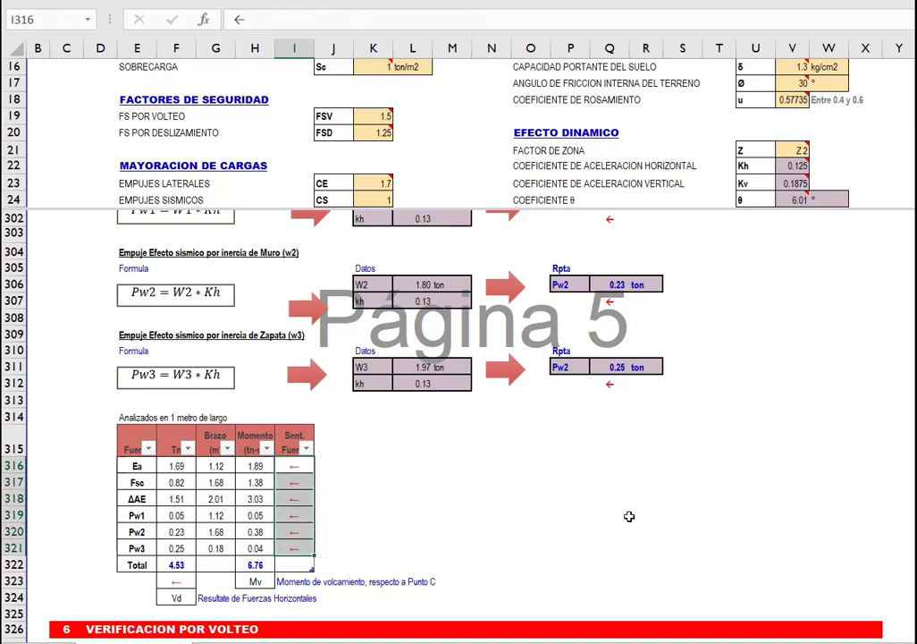
pyautogui.click(481, 542)
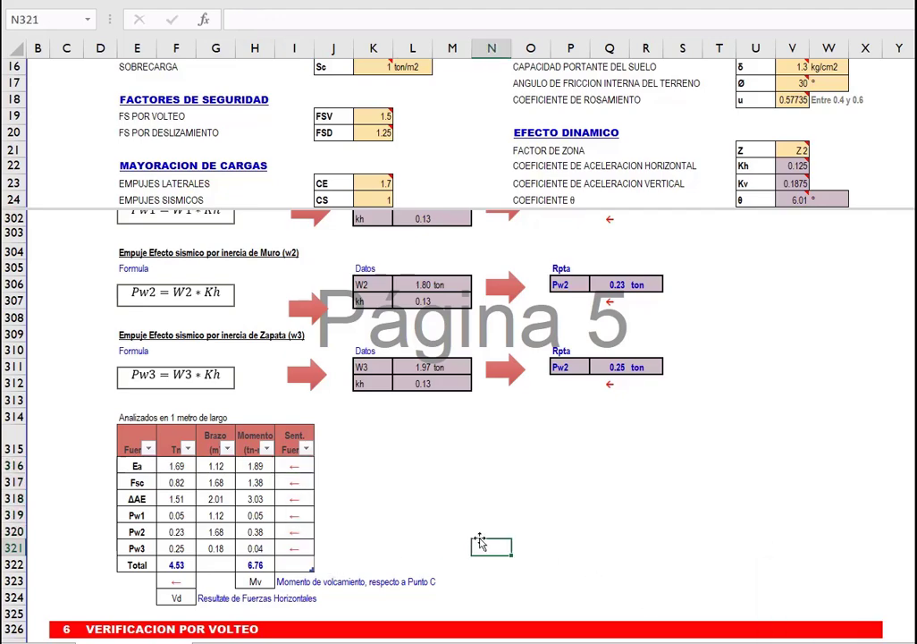
# Look back at the wall thrust diagrams and the table of stabilizing vertical forces about Punto C.
pyautogui.scroll(12, 478, 527)
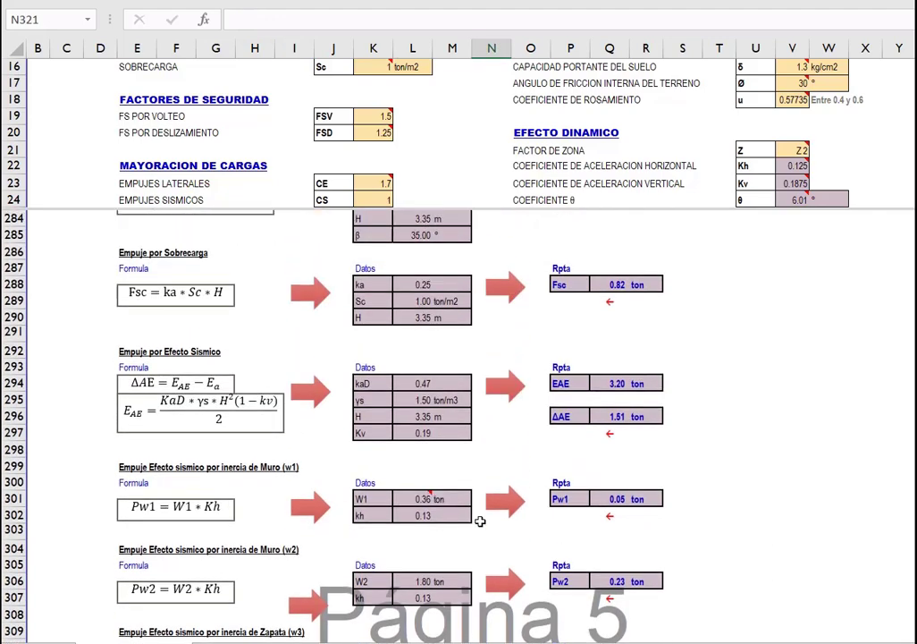
pyautogui.scroll(11, 480, 521)
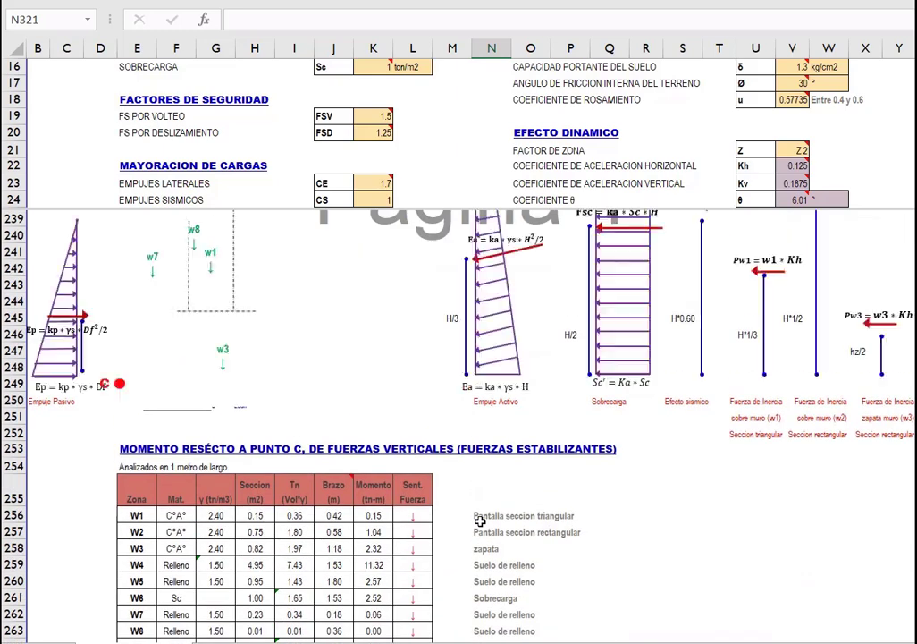
pyautogui.scroll(2, 480, 522)
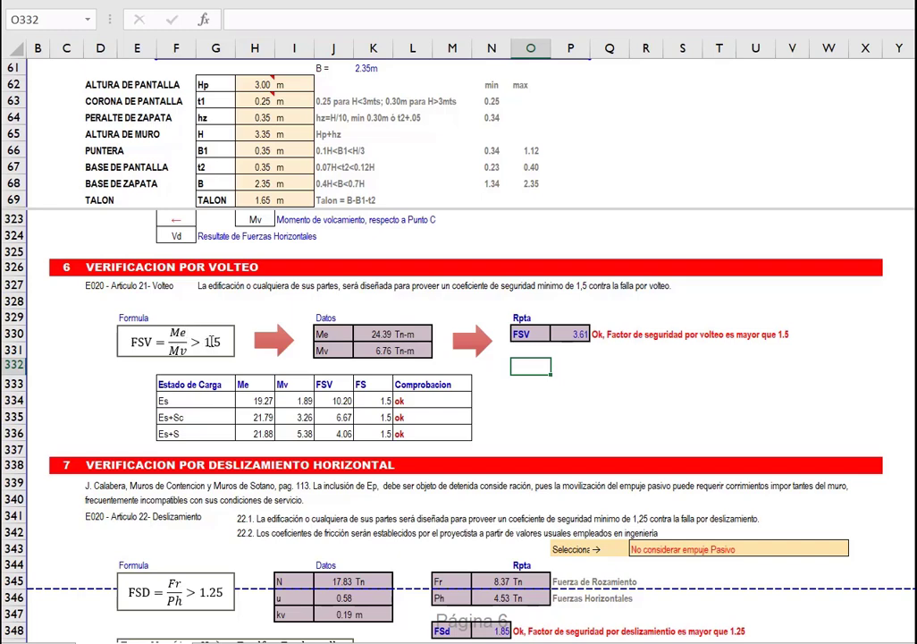
# Trace the Me value of the overturning check back to the Momento total of the vertical forces table.
pyautogui.click(353, 338)
pyautogui.scroll(4, 379, 351)
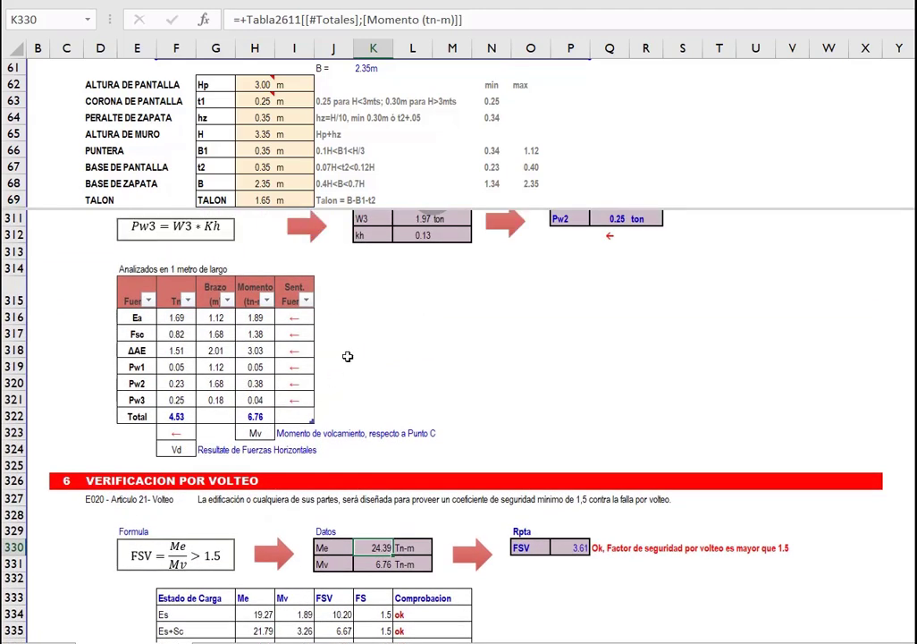
pyautogui.scroll(11, 349, 349)
pyautogui.scroll(6, 350, 342)
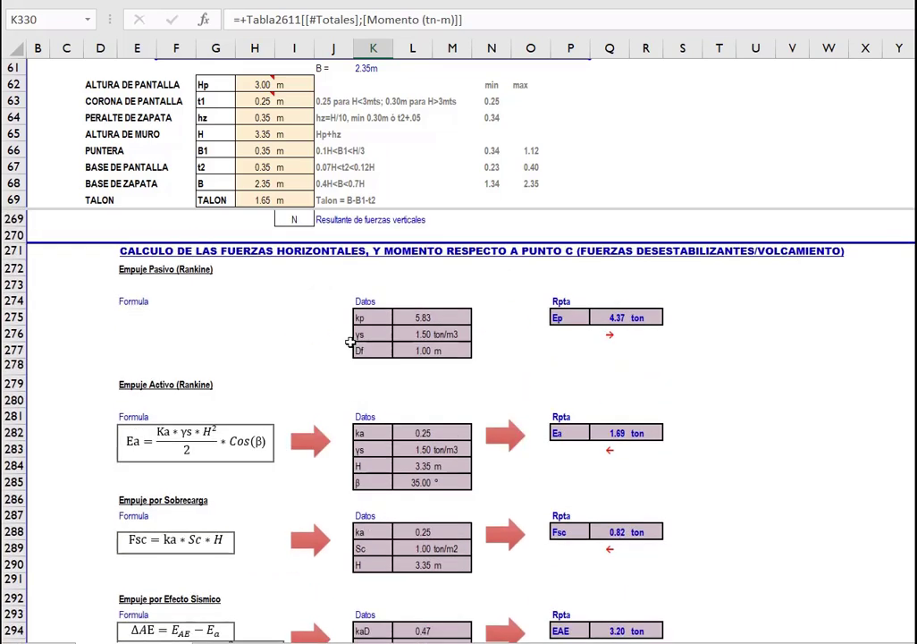
pyautogui.click(374, 335)
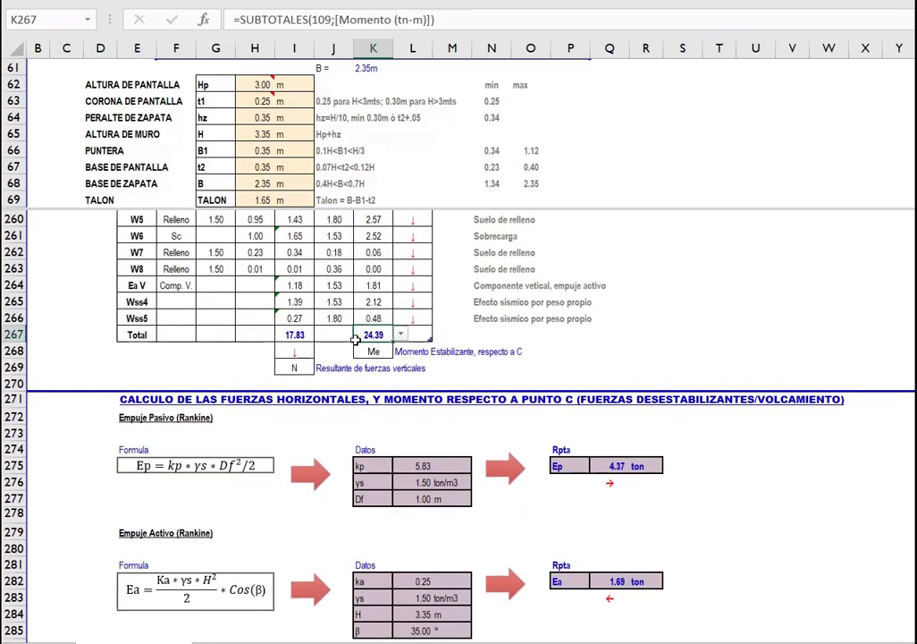
# Inspect the Mv total in the horizontal forces table and return to the VERIFICACION POR VOLTEO section.
pyautogui.scroll(-9, 344, 447)
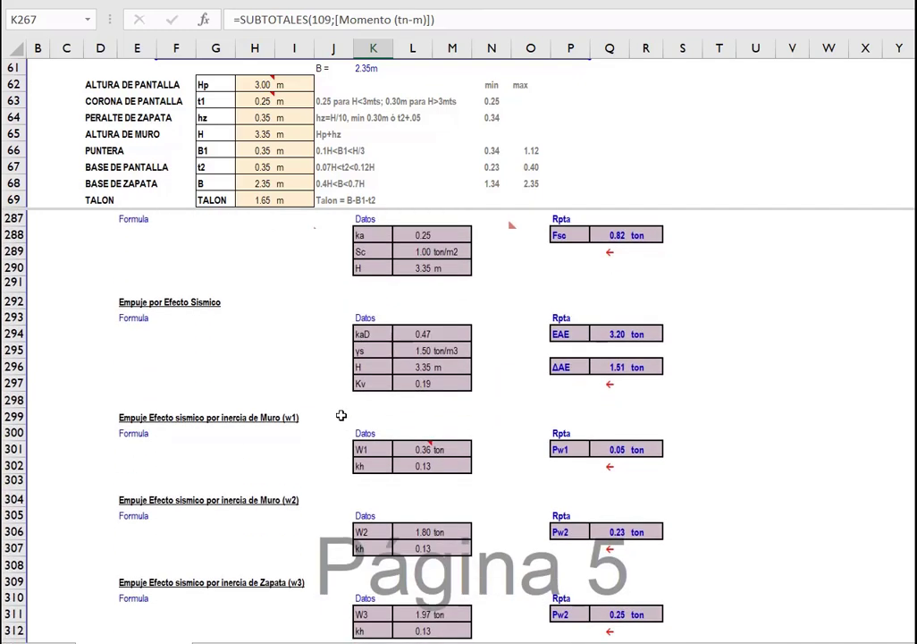
pyautogui.scroll(-4, 340, 415)
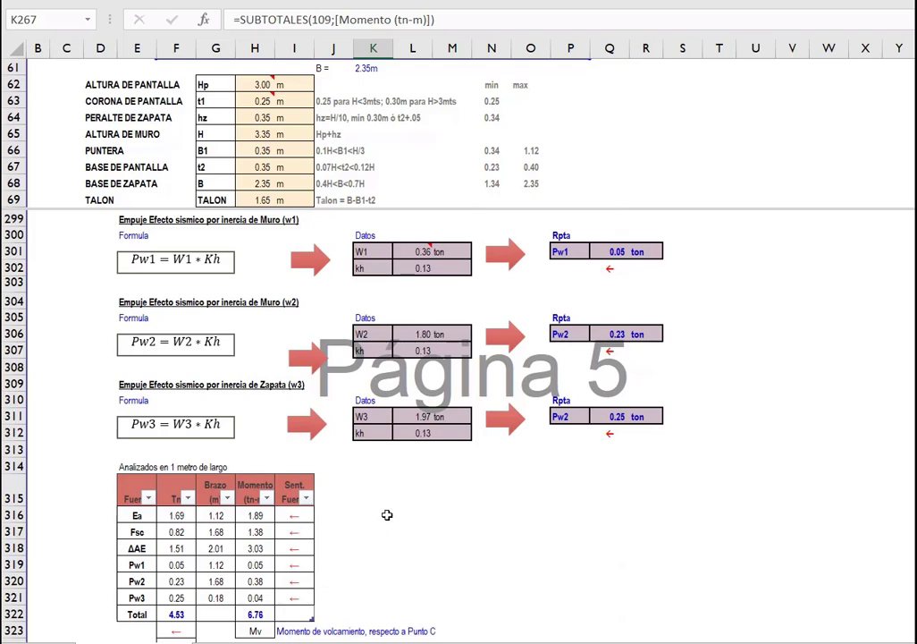
pyautogui.click(256, 614)
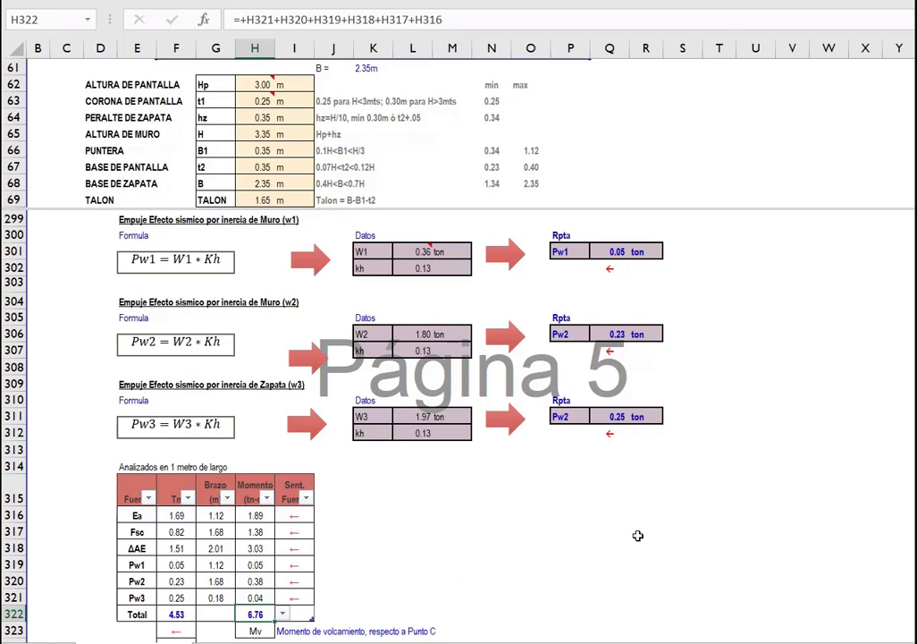
pyautogui.scroll(-2, 581, 523)
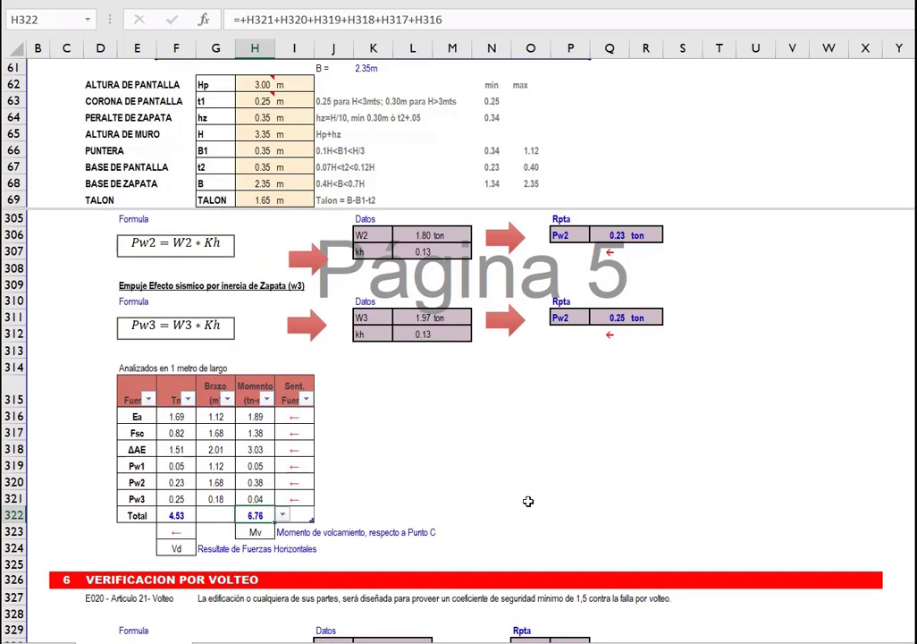
pyautogui.scroll(-4, 528, 500)
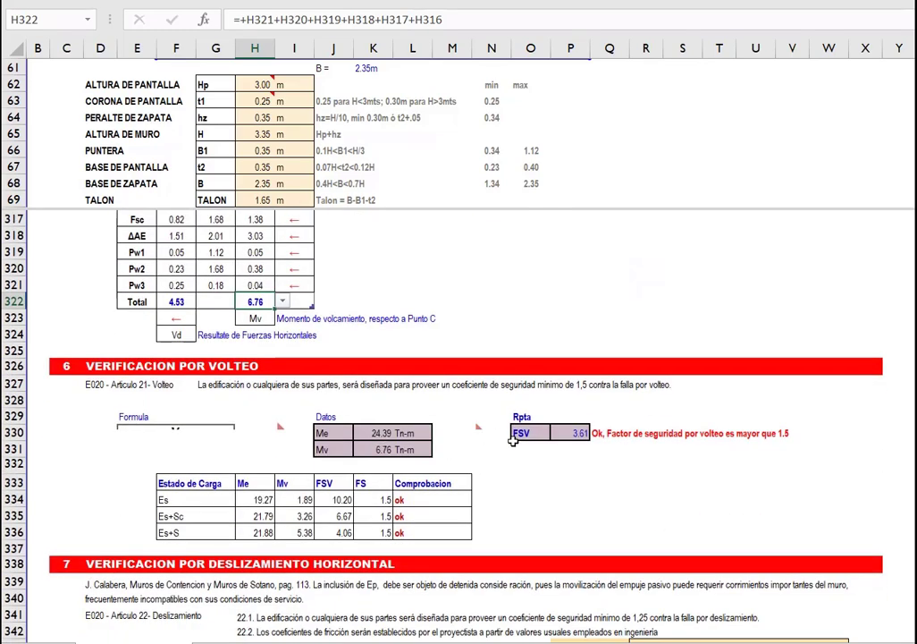
pyautogui.click(166, 585)
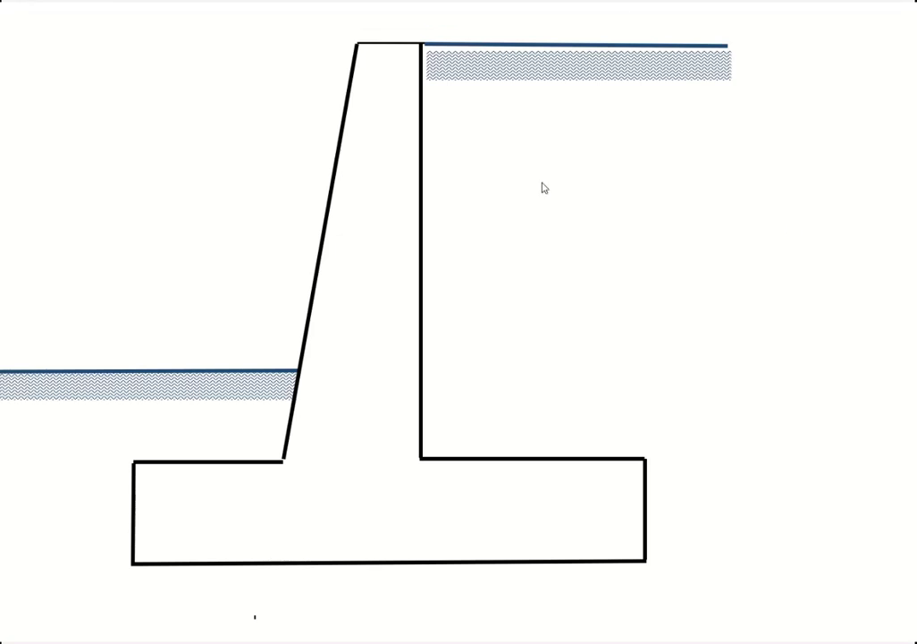
pyautogui.click(507, 199)
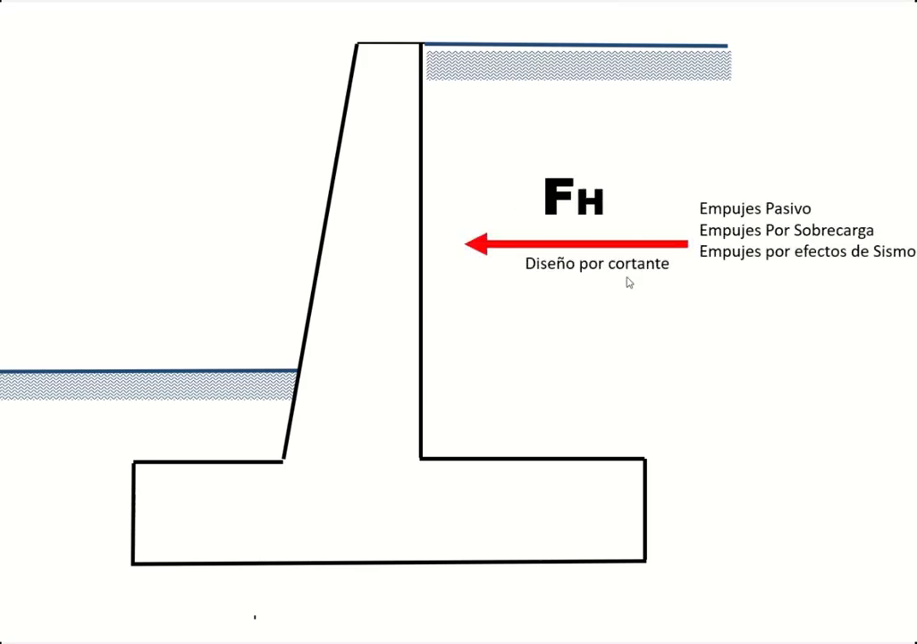
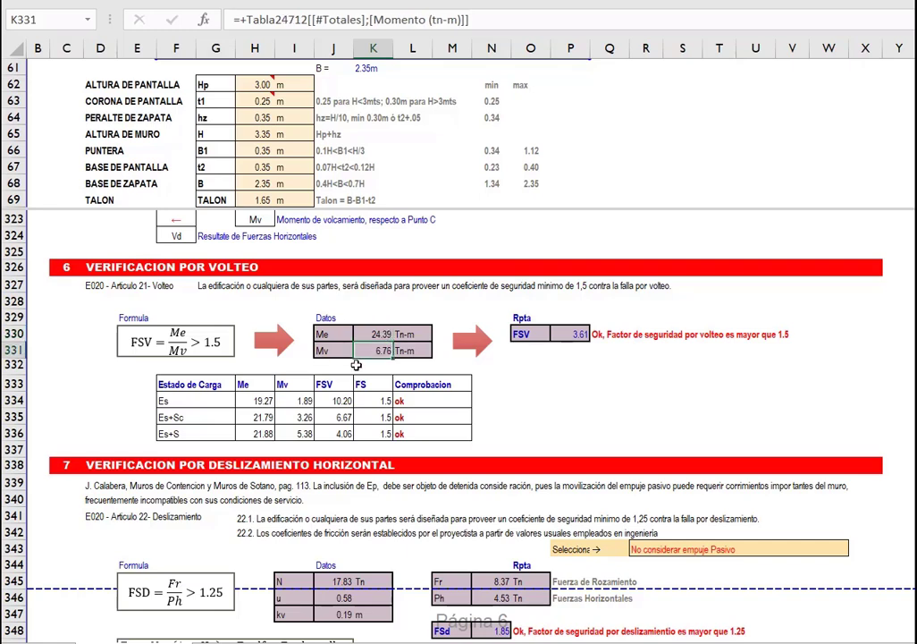
# Highlight the Estado de Carga table and the VERIFICACION POR VOLTEO heading to review the overturning check.
pyautogui.moveTo(210, 384); pyautogui.dragTo(450, 427)
pyautogui.click(530, 383)
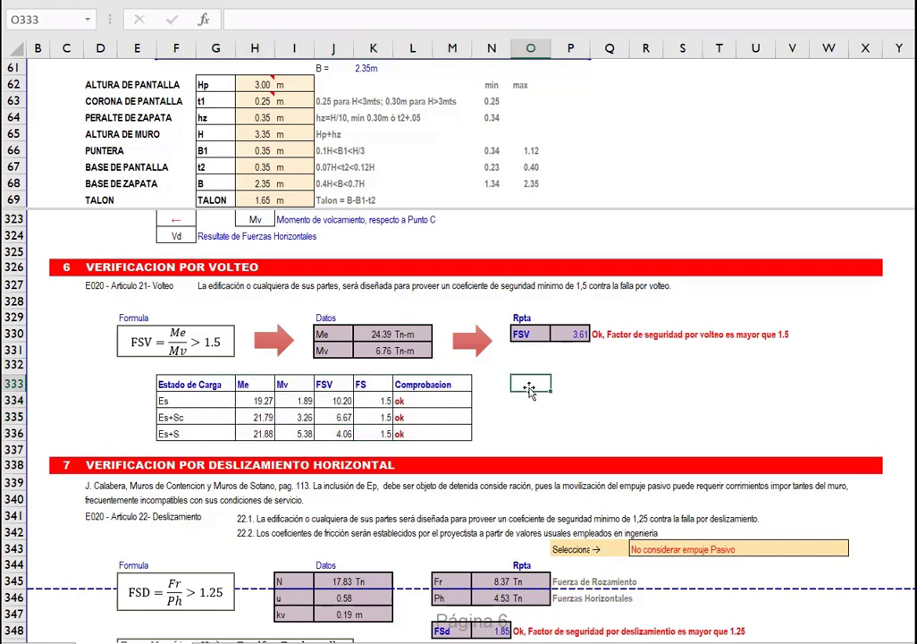
pyautogui.scroll(1, 608, 405)
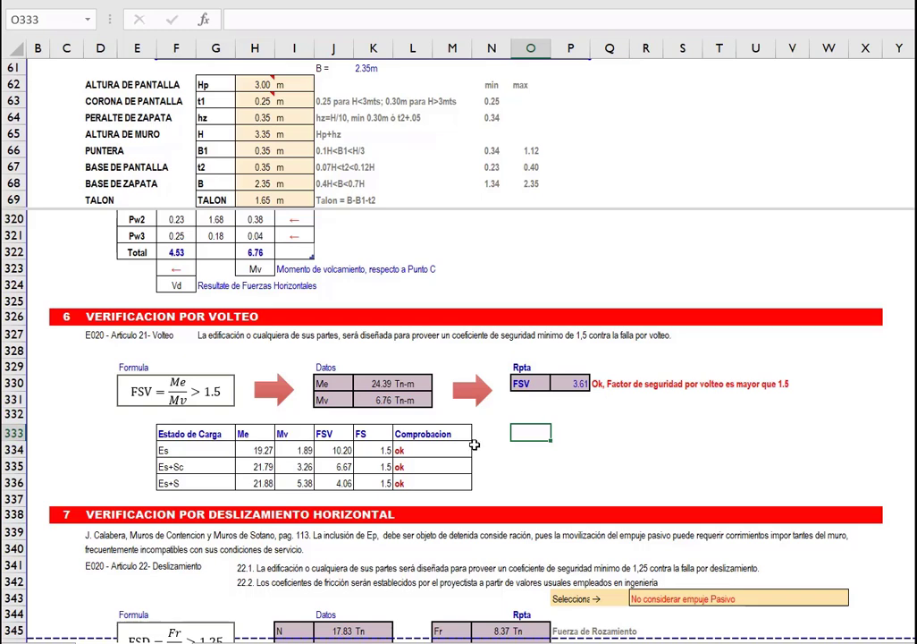
pyautogui.moveTo(90, 317); pyautogui.dragTo(190, 317)
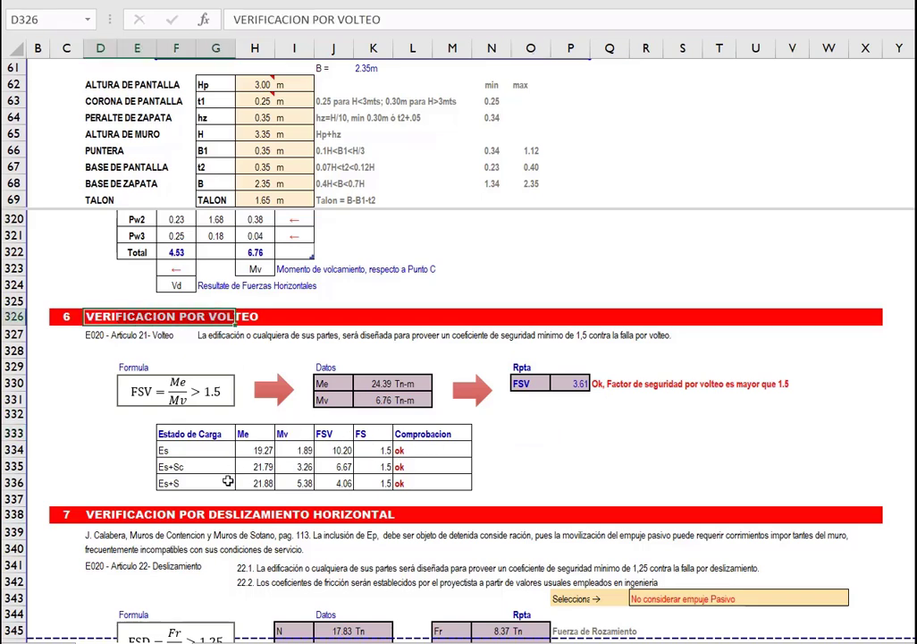
# Inspect the Es load state's moments, FSV formula and check result in the overturning table.
pyautogui.click(176, 450)
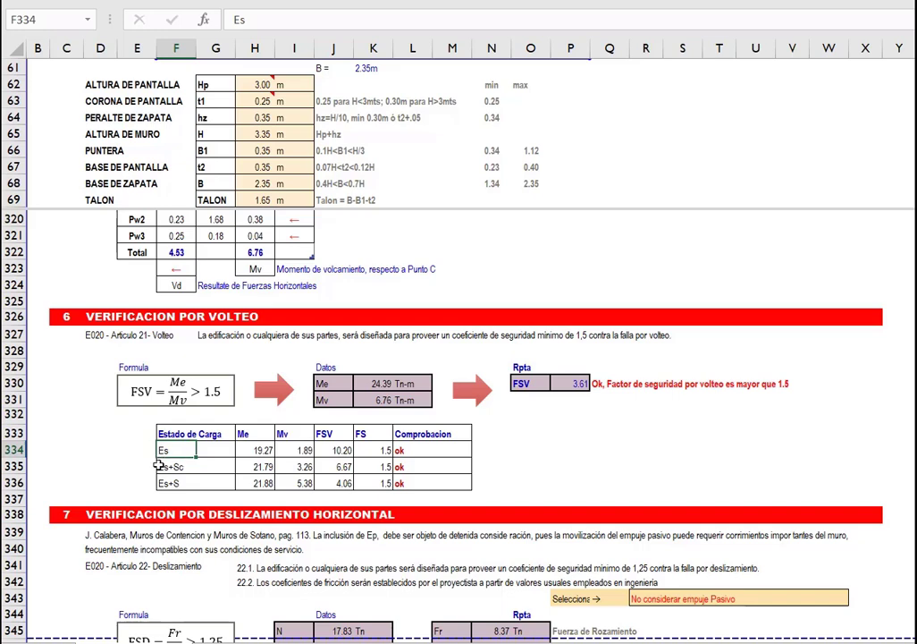
pyautogui.moveTo(258, 449); pyautogui.dragTo(411, 449)
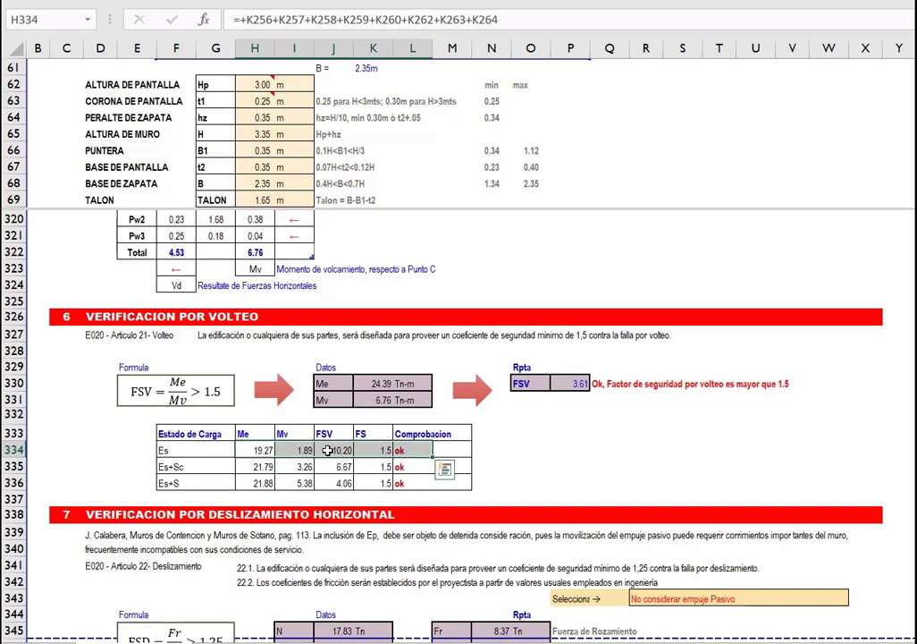
pyautogui.click(328, 450)
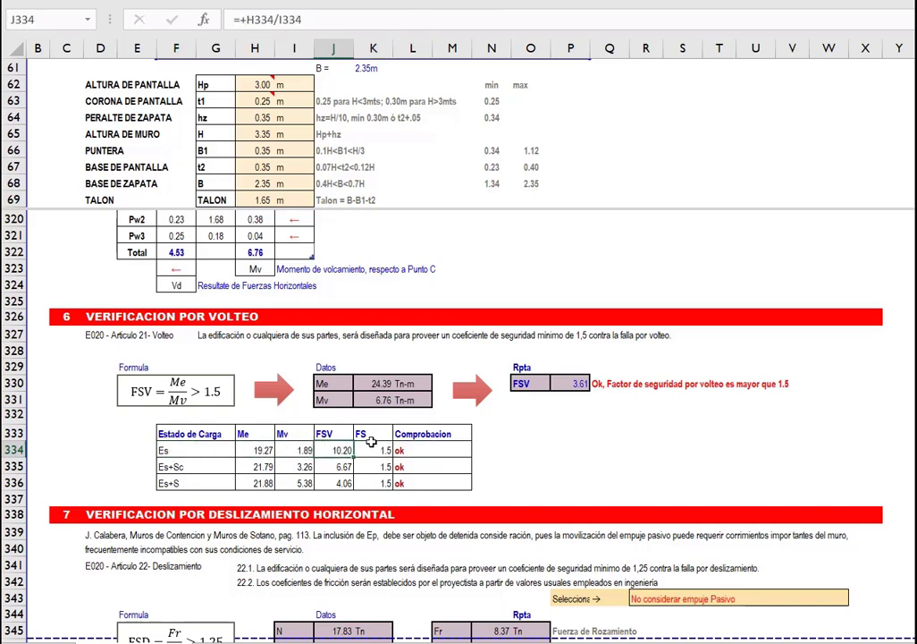
pyautogui.click(174, 451)
# Inspect the Es+Sc and Es+S load states and their FSV formulas in the overturning table.
pyautogui.click(190, 467)
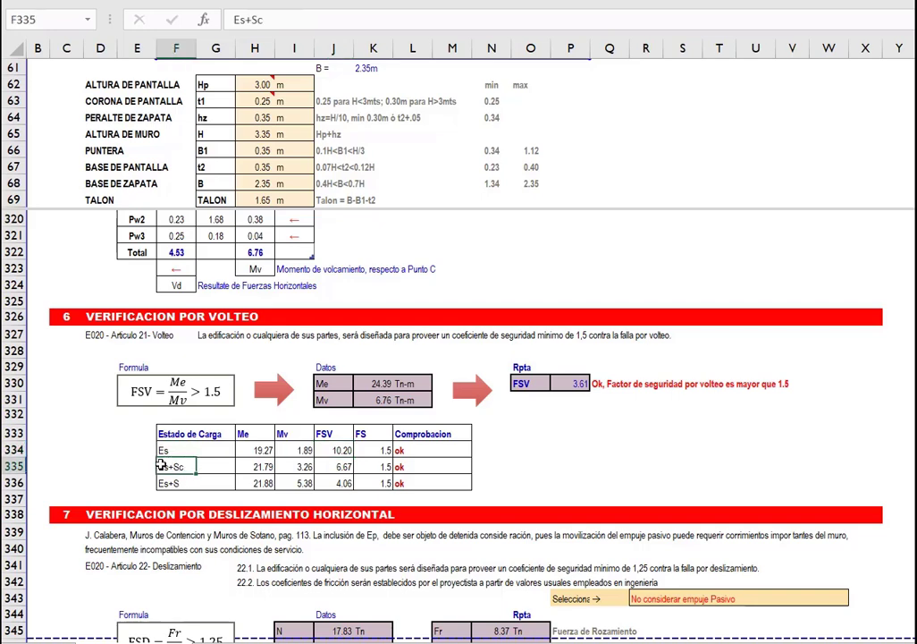
pyautogui.click(257, 466)
pyautogui.click(338, 467)
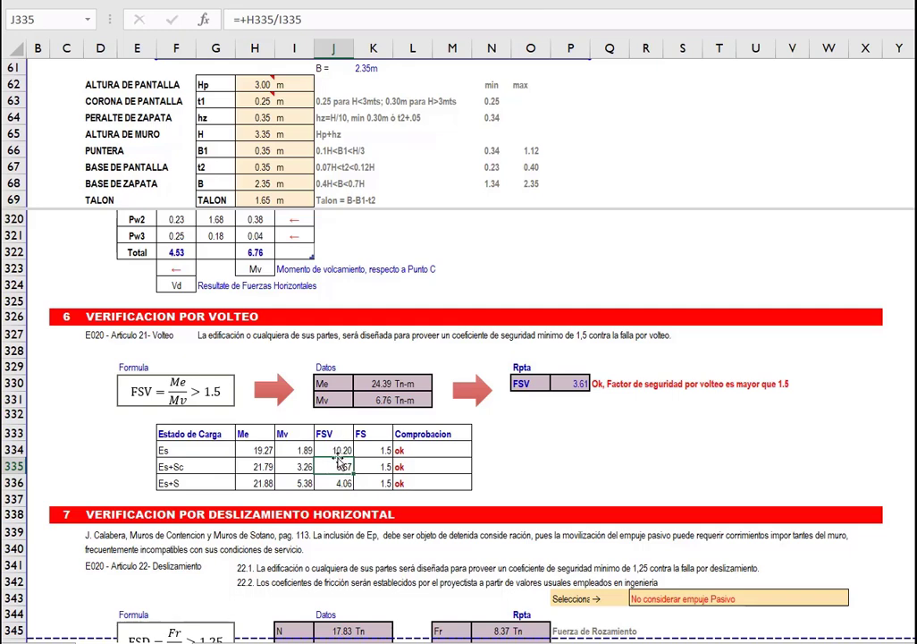
pyautogui.click(179, 483)
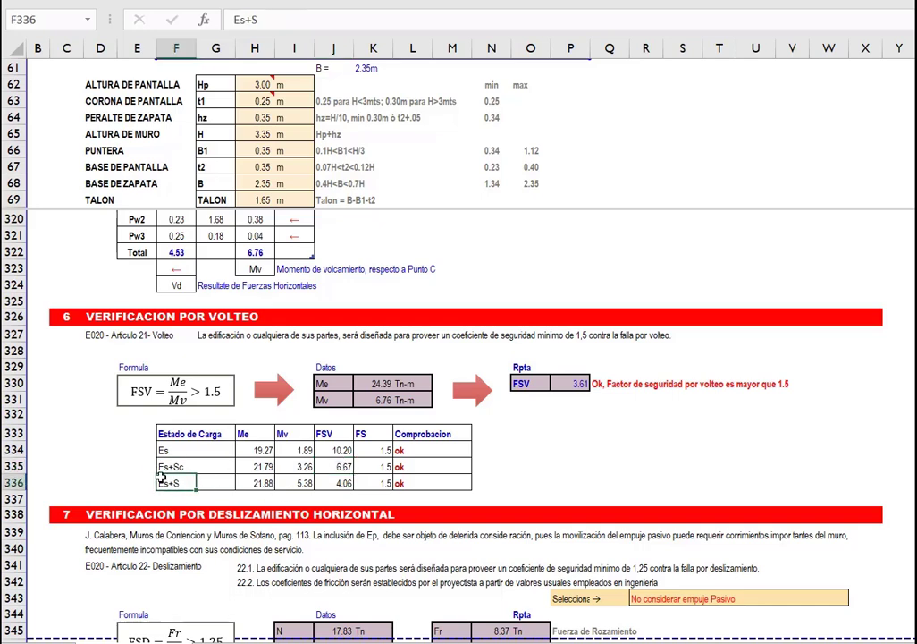
pyautogui.click(165, 450)
pyautogui.click(165, 483)
pyautogui.click(355, 484)
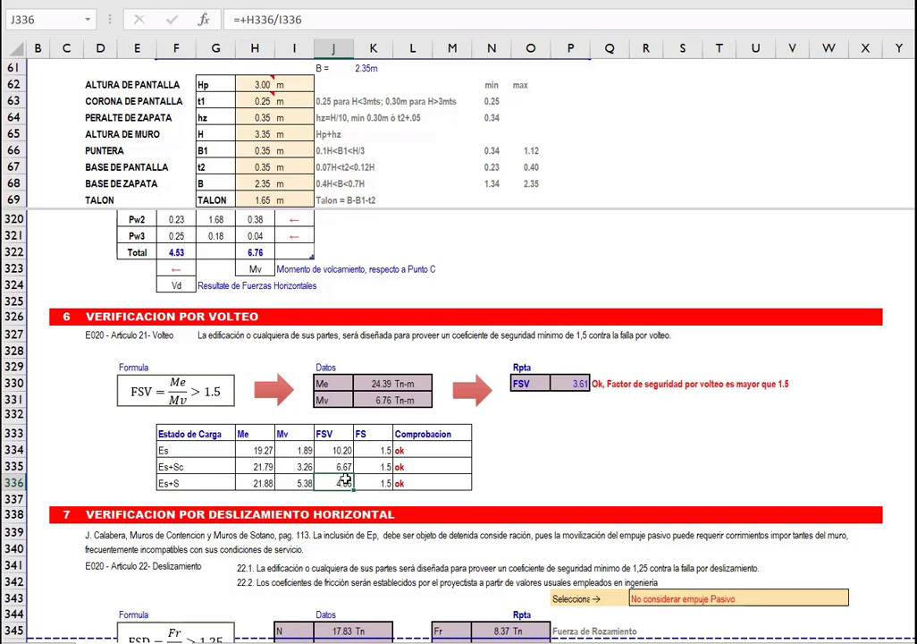
pyautogui.click(218, 485)
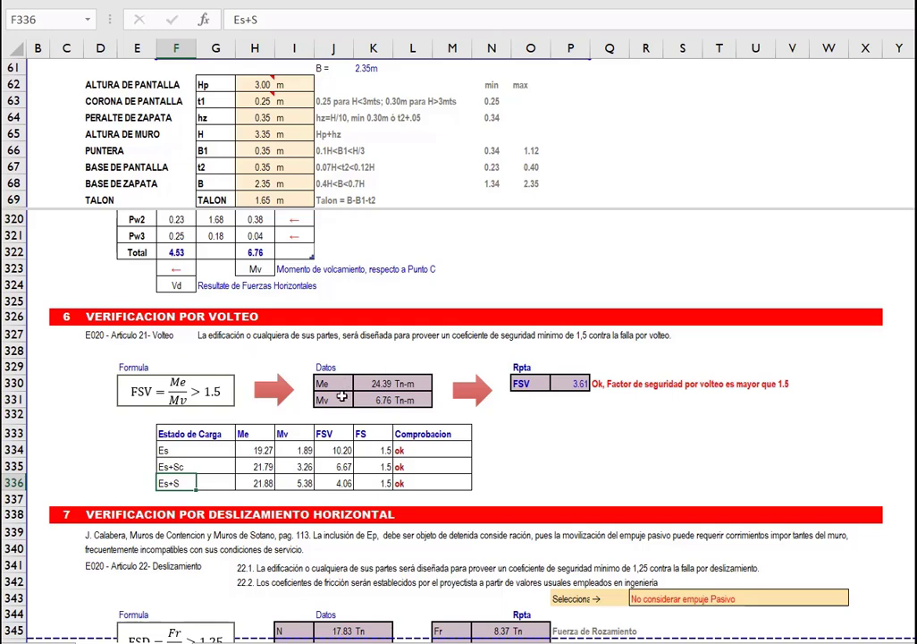
# Inspect the Me and Mv data of the overturning check and the FSV formula that divides them.
pyautogui.moveTo(324, 384); pyautogui.dragTo(399, 399)
pyautogui.click(378, 385)
pyautogui.click(376, 398)
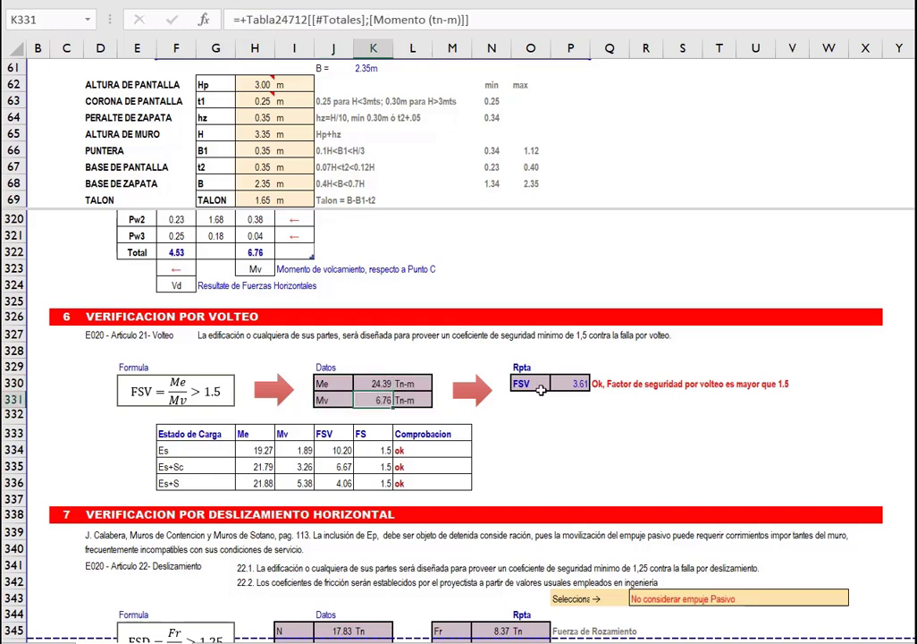
pyautogui.click(570, 384)
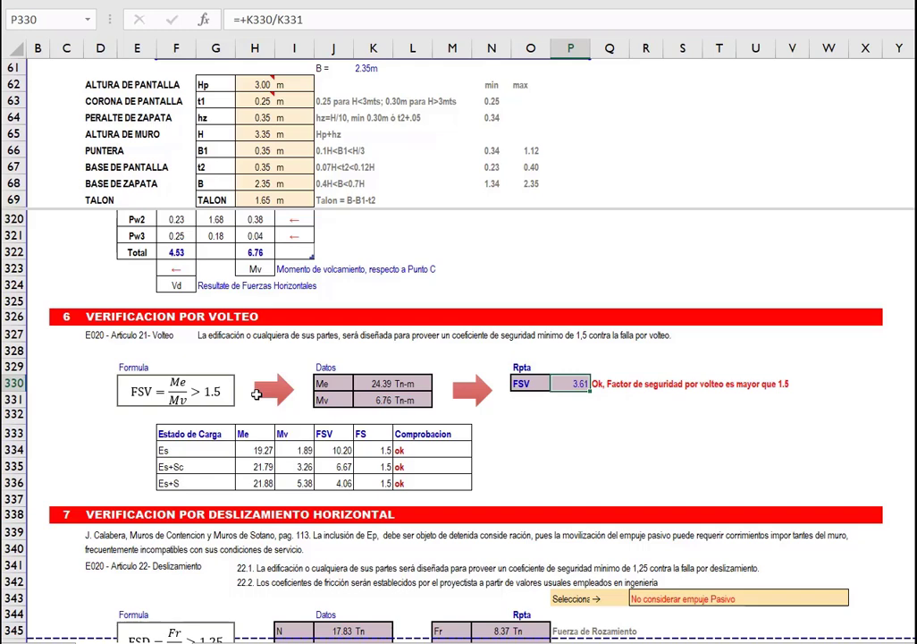
# Review the VERIFICACION POR DESLIZAMIENTO HORIZONTAL section and trace its N value to the Tn total of the vertical forces table.
pyautogui.click(595, 429)
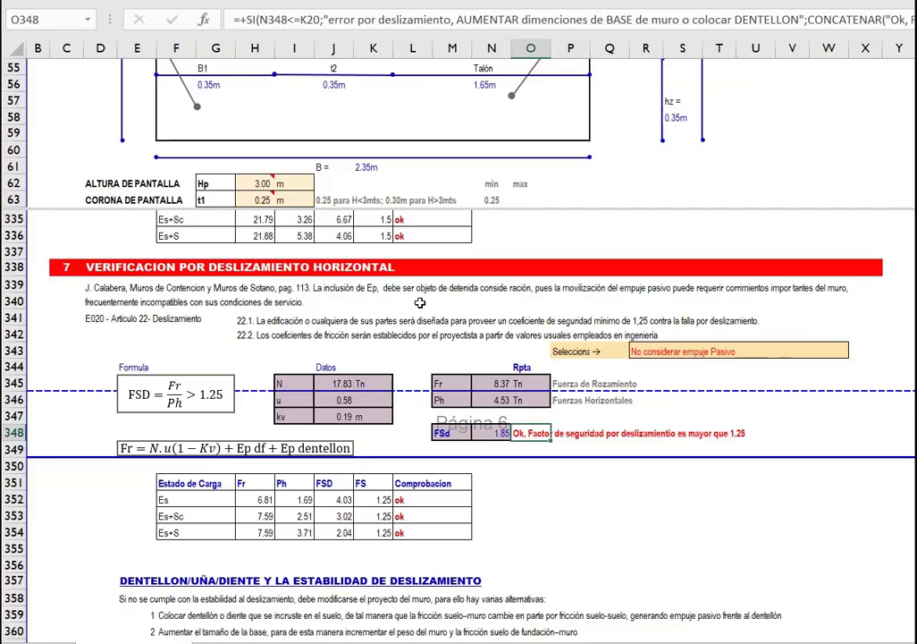
pyautogui.scroll(-1, 420, 304)
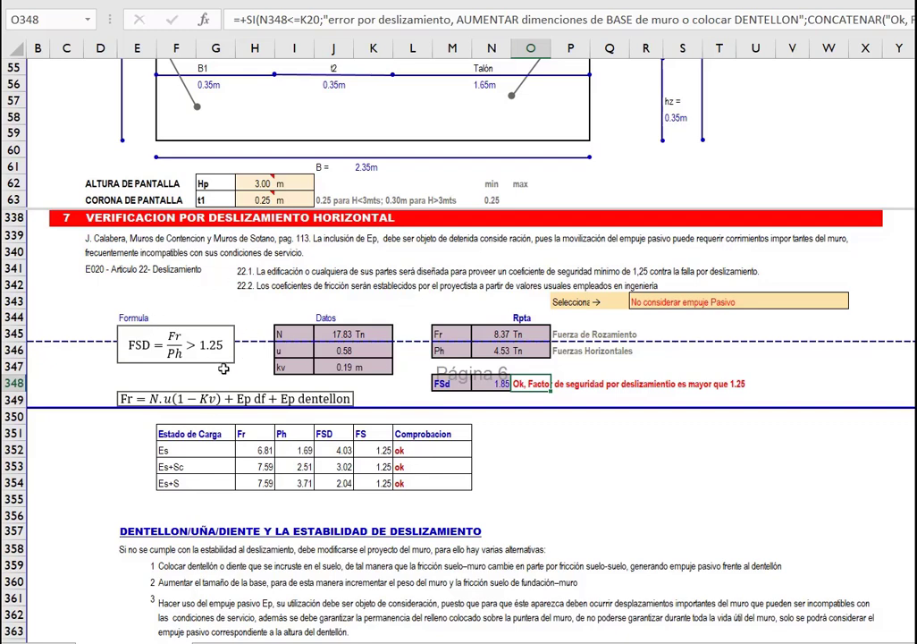
pyautogui.click(344, 333)
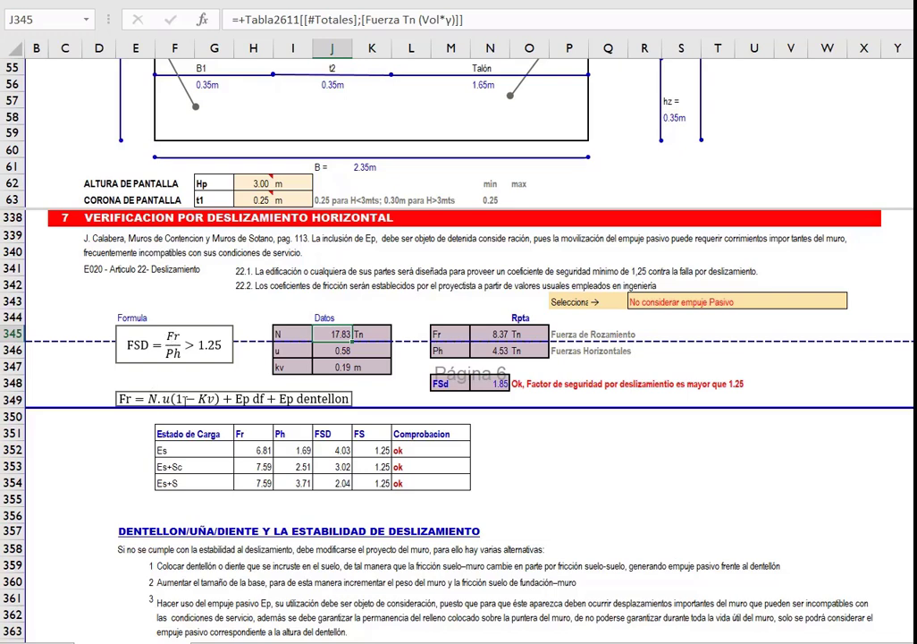
pyautogui.press('F2')
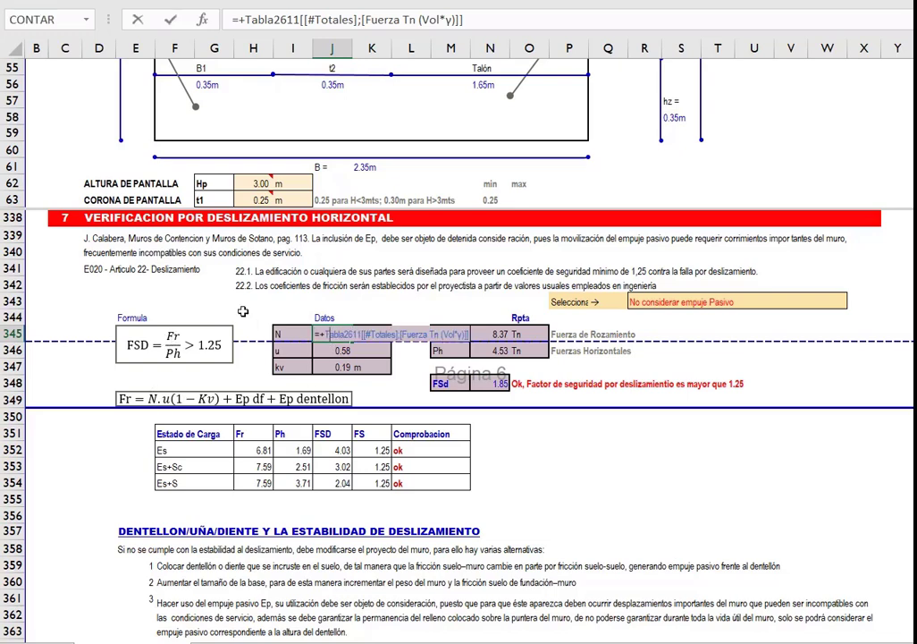
pyautogui.scroll(1, 260, 268)
pyautogui.scroll(11, 256, 311)
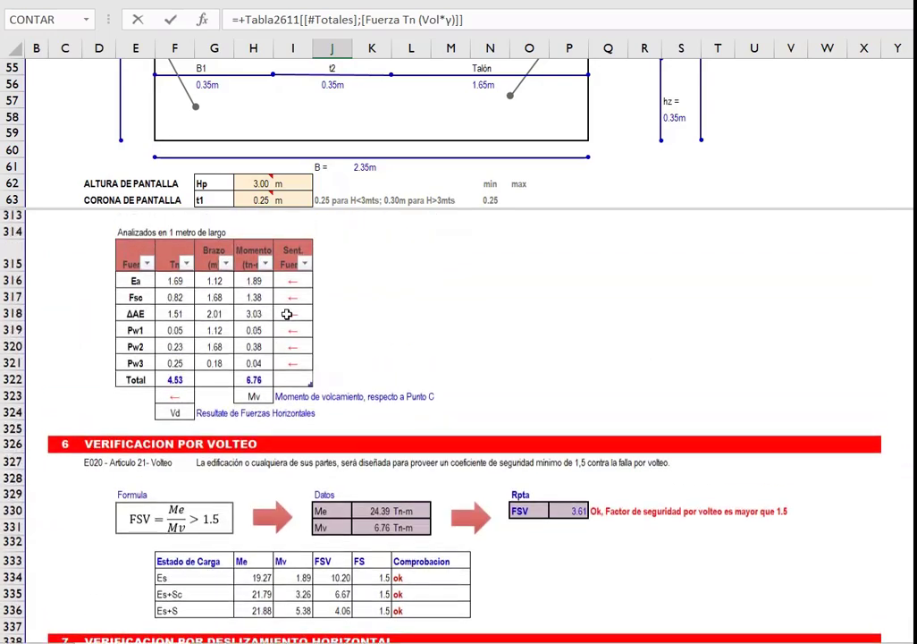
pyautogui.scroll(15, 298, 315)
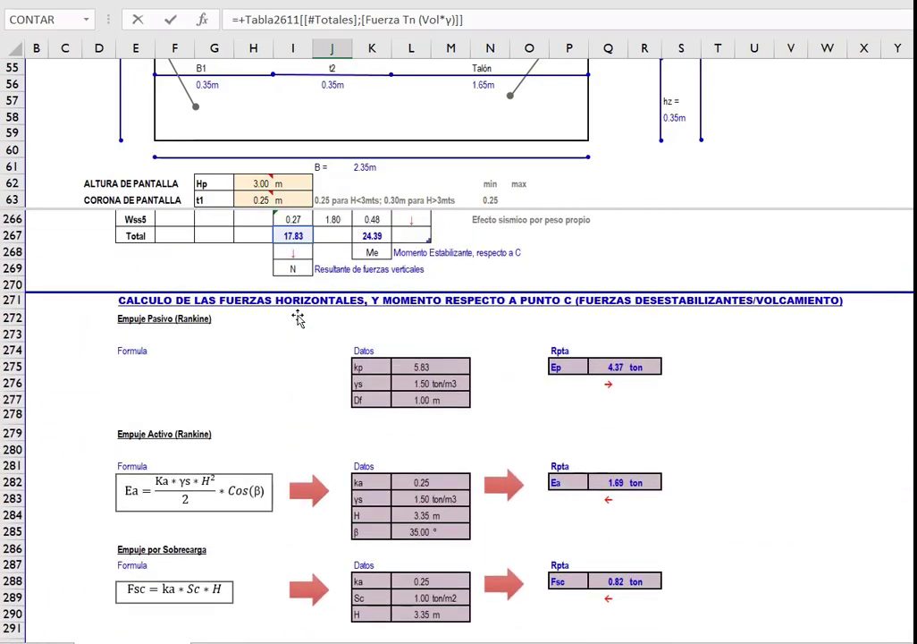
pyautogui.scroll(3, 298, 319)
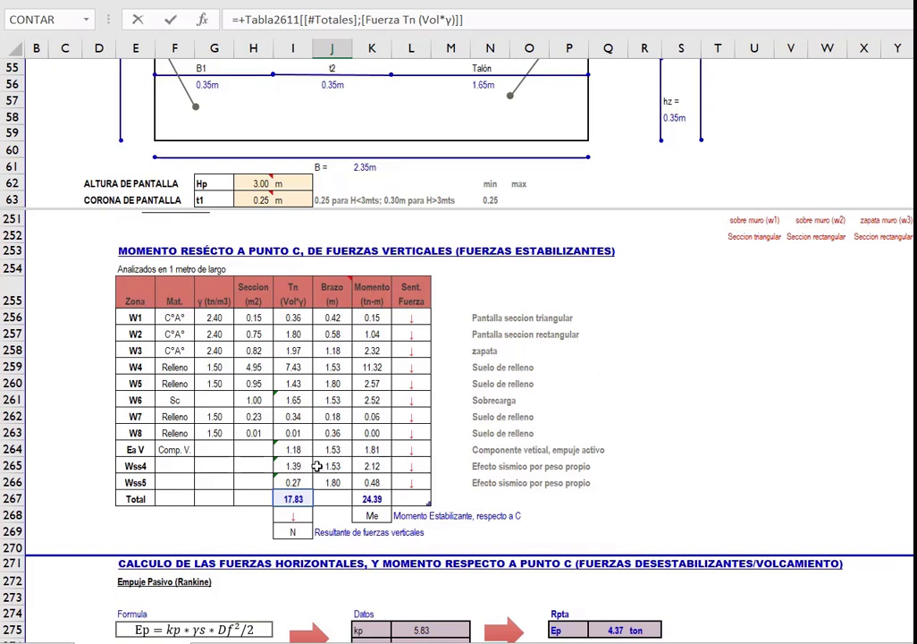
pyautogui.press('Escape')
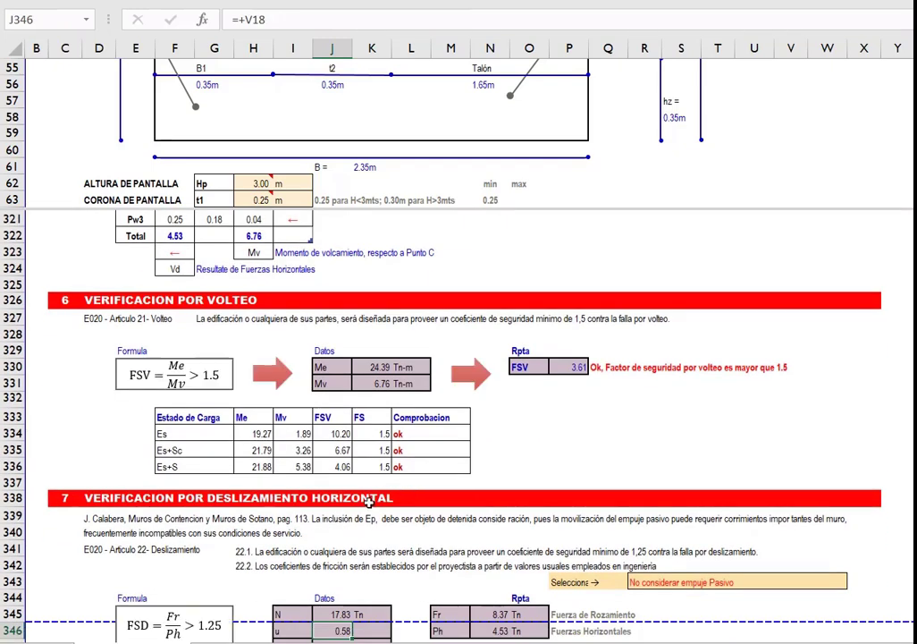
# Trace the friction coefficient u of the sliding check back to COEFICIENTE DE ROSAMIENTO in the foundation soil data.
pyautogui.scroll(-2, 369, 465)
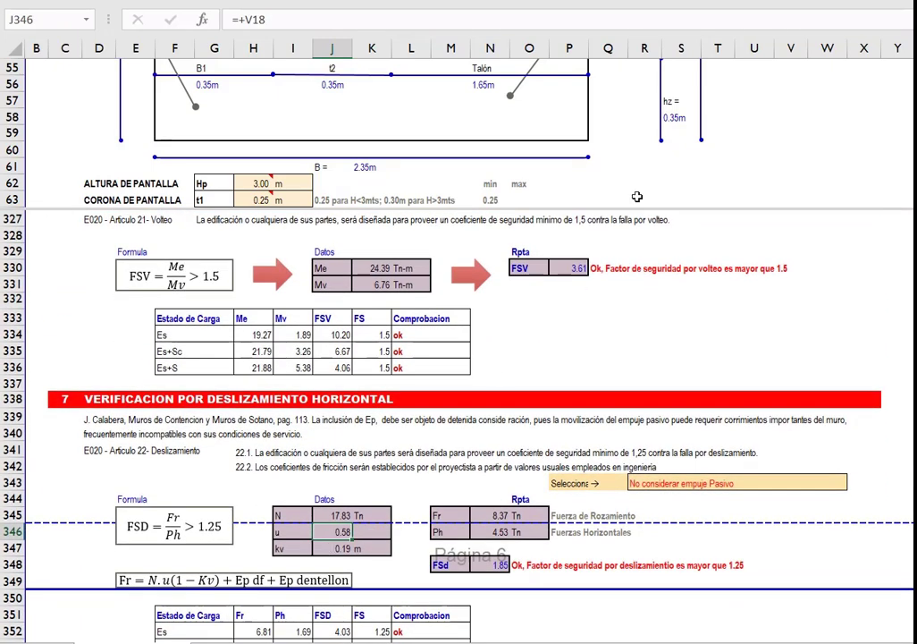
pyautogui.click(724, 99)
pyautogui.scroll(5, 743, 96)
pyautogui.scroll(13, 743, 96)
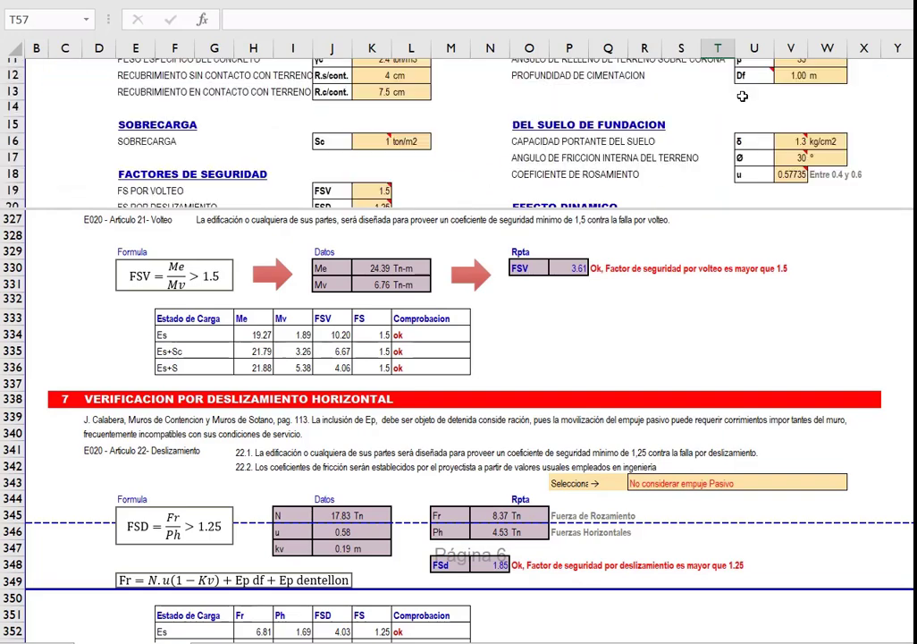
pyautogui.scroll(-2, 780, 119)
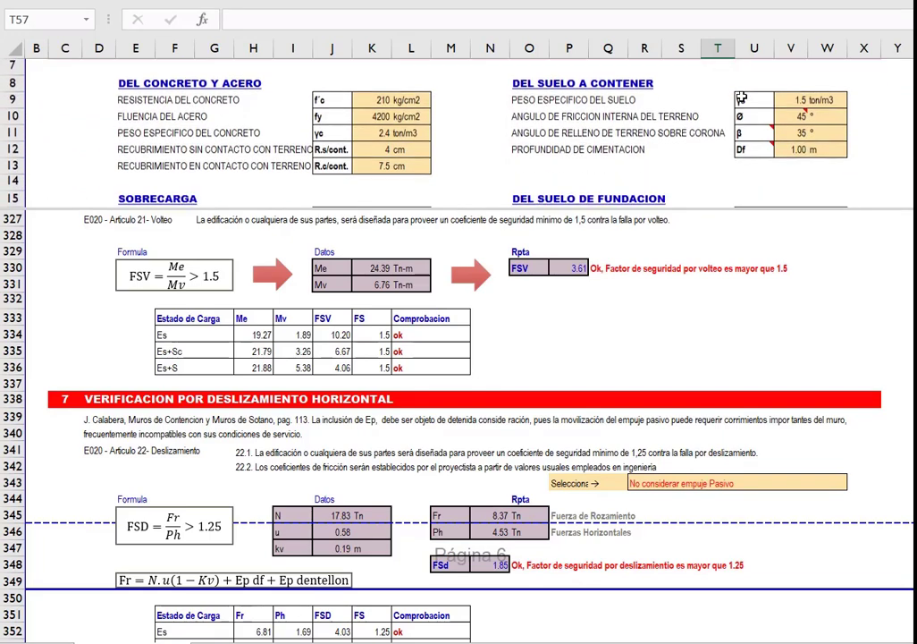
pyautogui.click(787, 117)
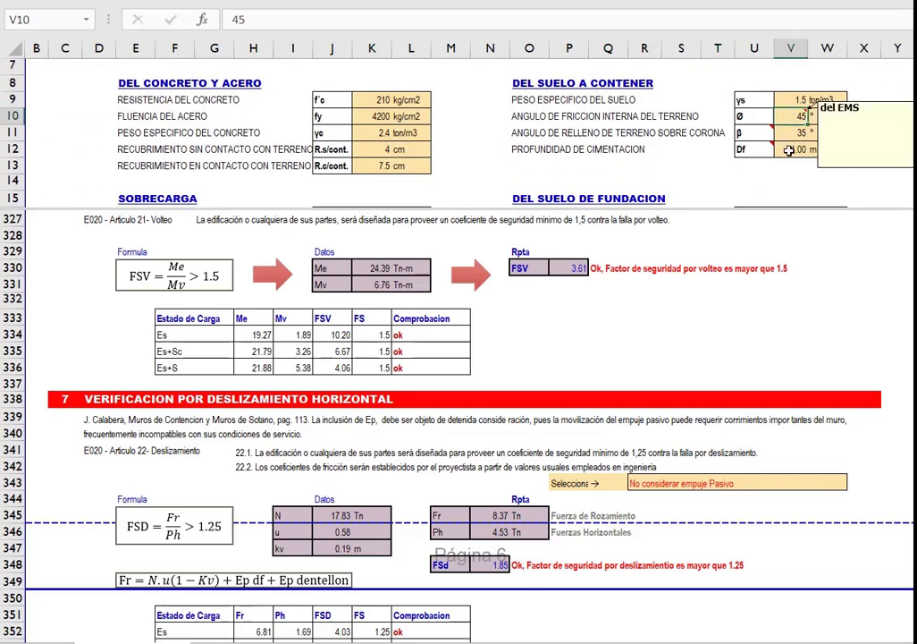
pyautogui.scroll(-1, 796, 143)
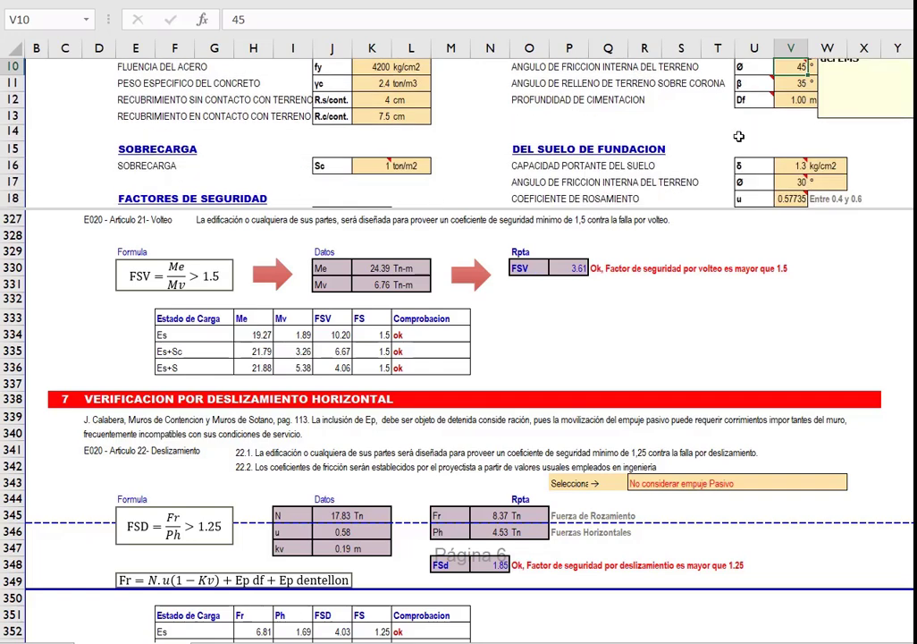
pyautogui.scroll(-1, 785, 187)
pyautogui.click(785, 187)
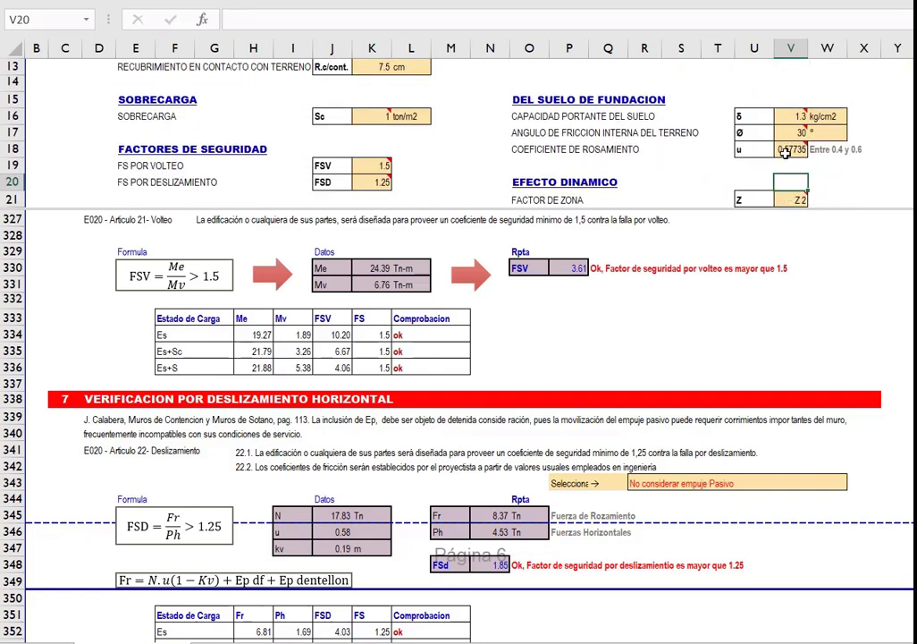
pyautogui.click(788, 150)
pyautogui.click(336, 530)
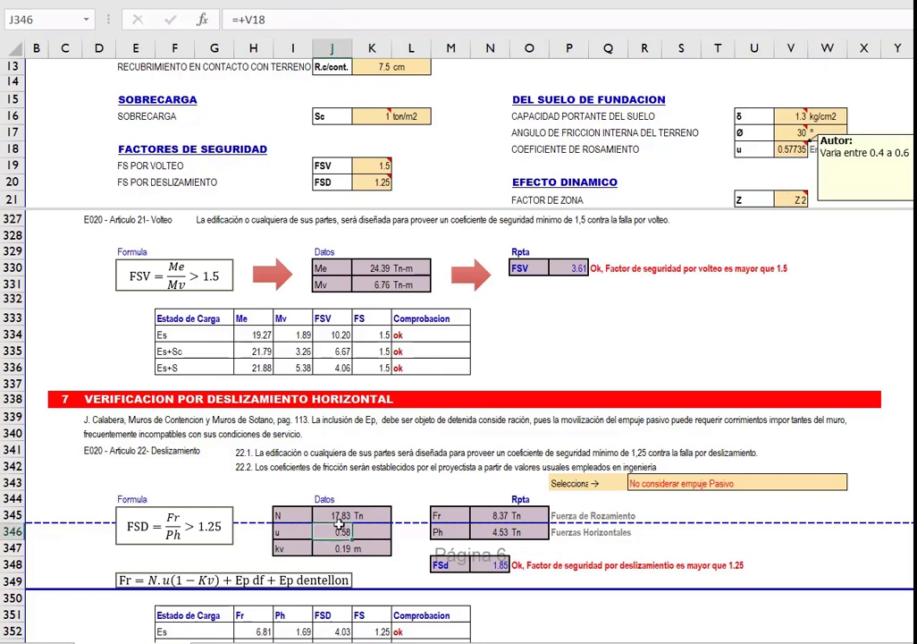
# Trace the kv value of the sliding check back to COEFICIENTE DE ACELERACION VERTICAL in the seismic data.
pyautogui.click(340, 547)
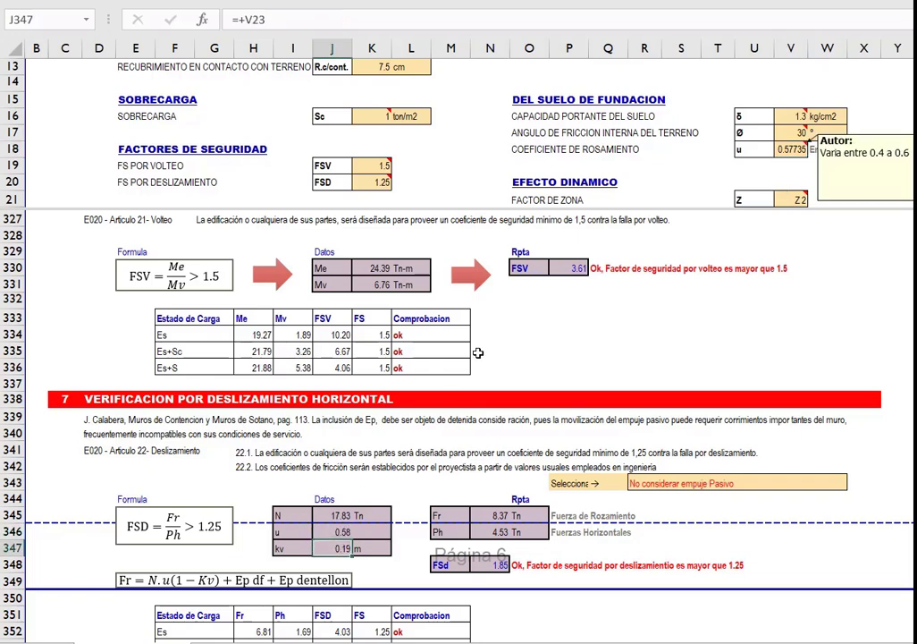
pyautogui.click(688, 165)
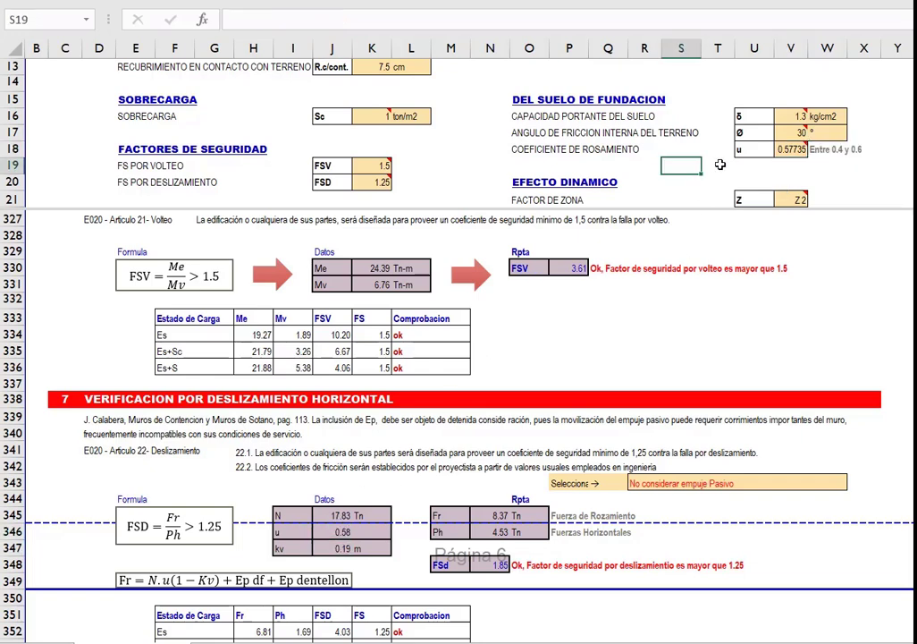
pyautogui.scroll(-3, 719, 165)
pyautogui.click(789, 84)
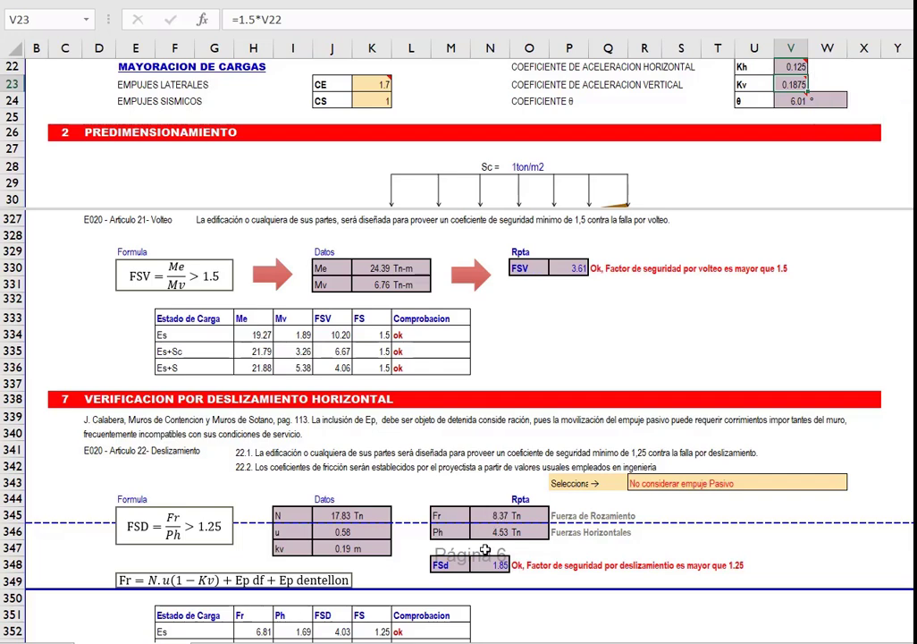
# Inspect the Fr cell and trace the Ph value of the sliding check to the Tn total of the horizontal forces table.
pyautogui.click(499, 517)
pyautogui.click(490, 533)
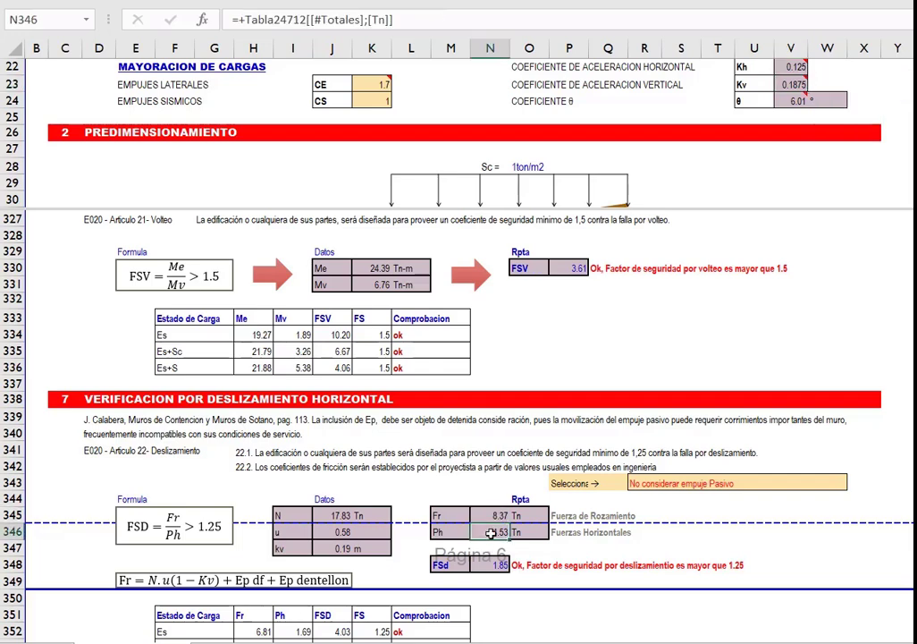
pyautogui.doubleClick(490, 533)
pyautogui.scroll(5, 388, 356)
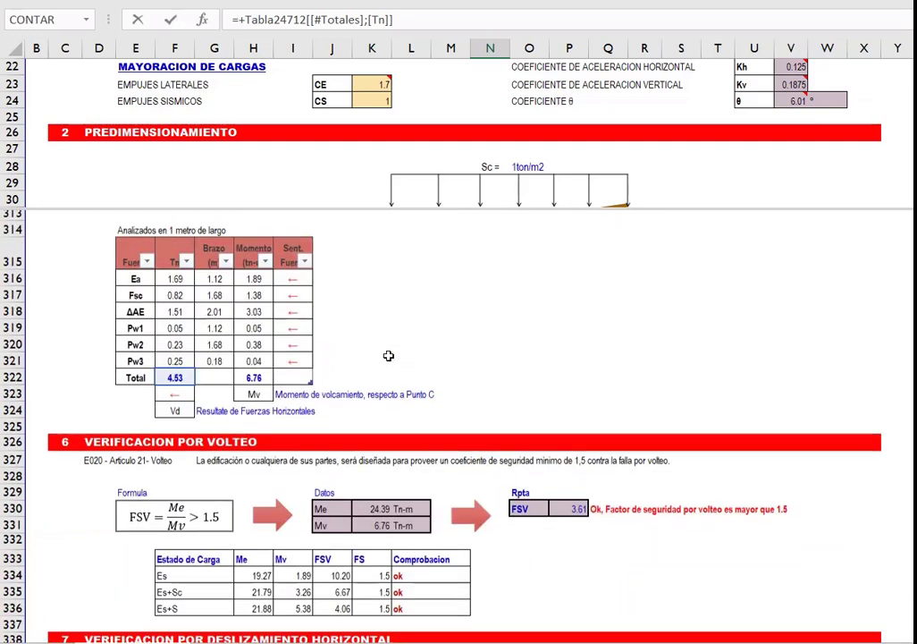
pyautogui.scroll(5, 388, 356)
pyautogui.scroll(-2, 439, 348)
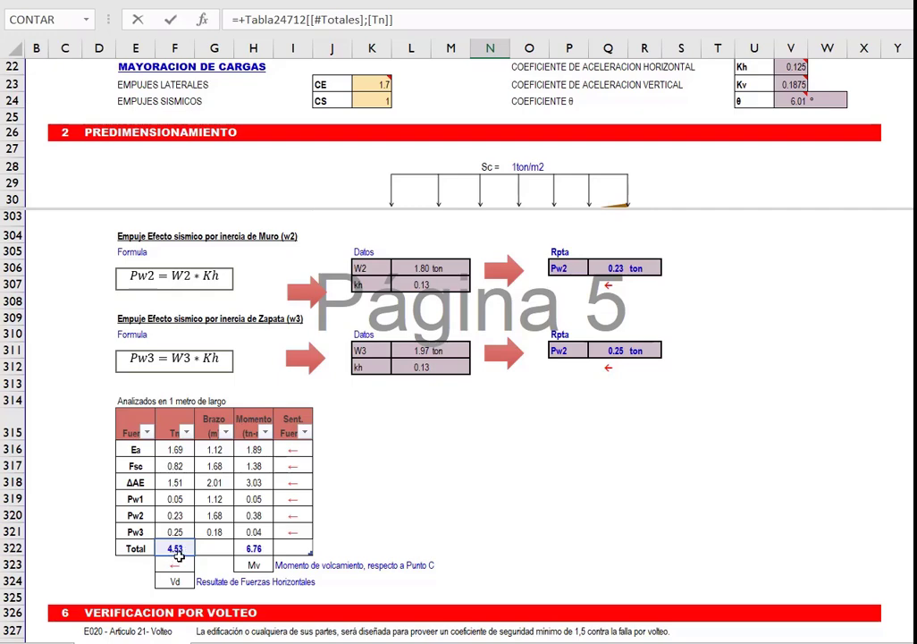
pyautogui.press('Escape')
pyautogui.scroll(-2, 549, 534)
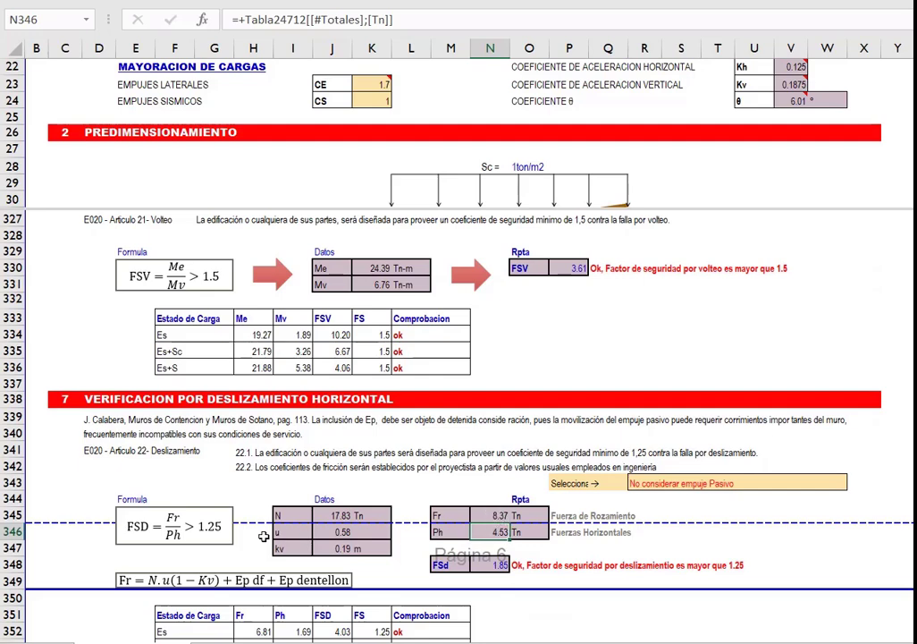
# Inspect the FSd formula of the sliding check and the passive thrust option in the Selecciona field.
pyautogui.scroll(-1, 545, 528)
pyautogui.click(502, 516)
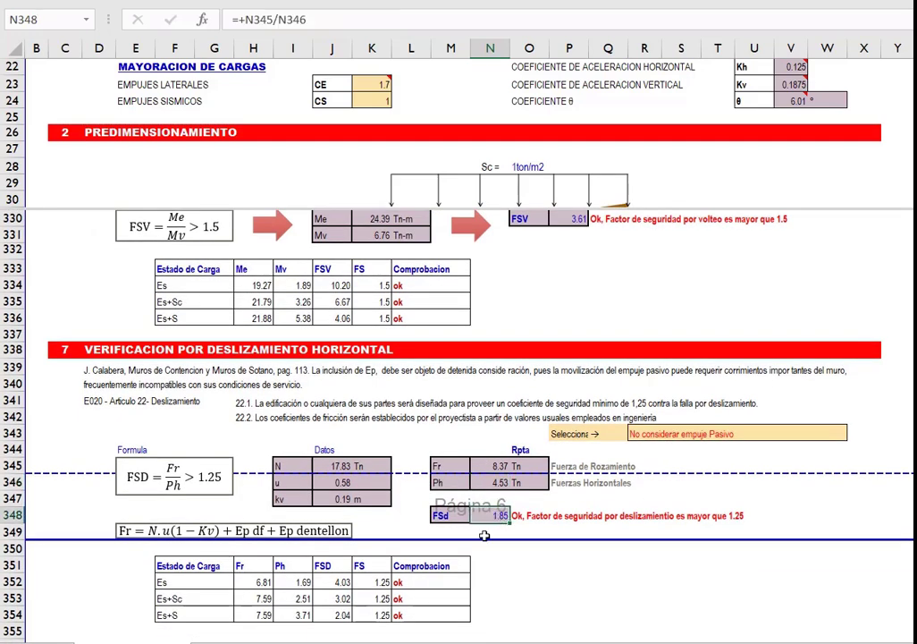
pyautogui.click(674, 433)
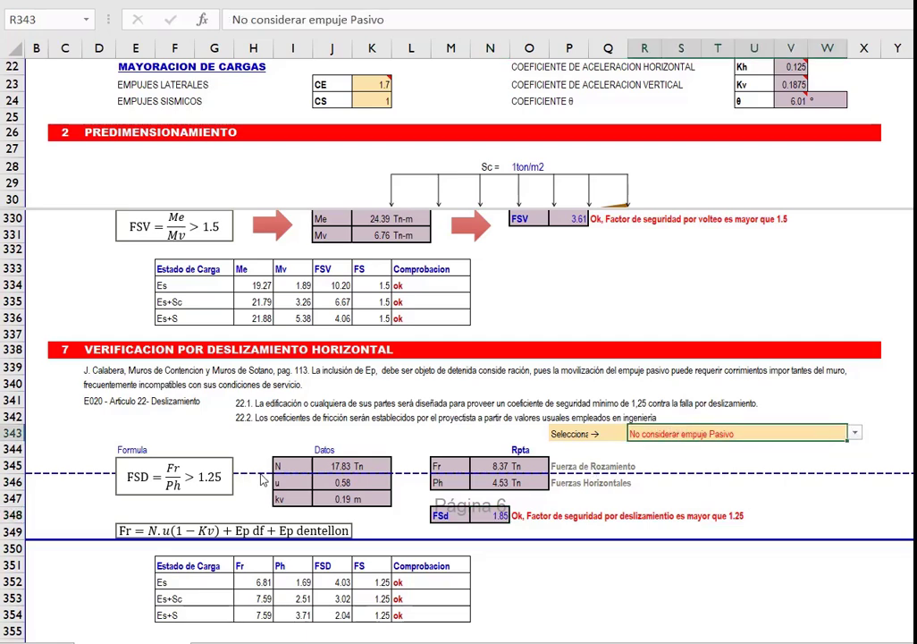
pyautogui.click(291, 433)
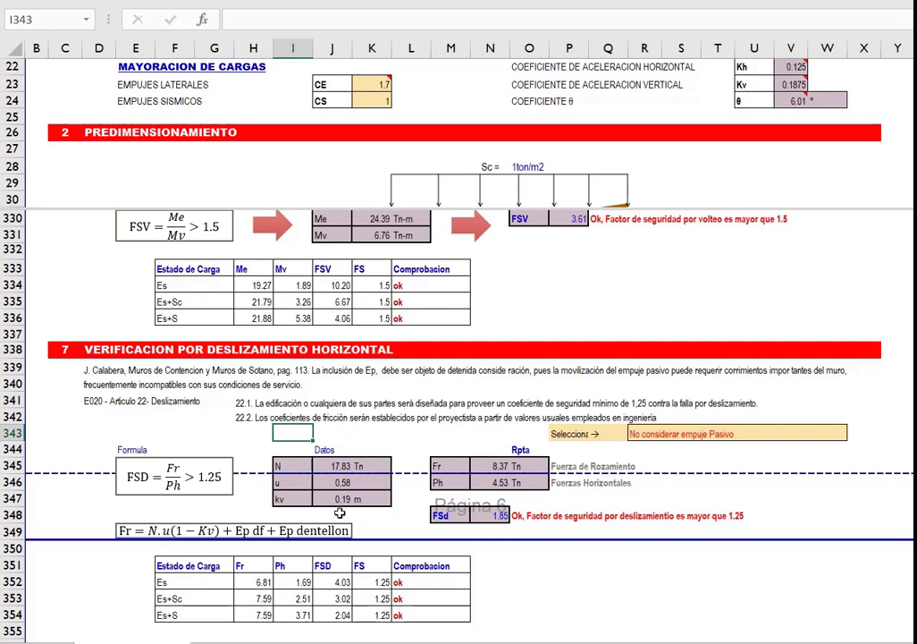
# Bring the wall dimensions table, from ALTURA DE PANTALLA to TALON, into view together with the horizontal sliding check.
pyautogui.scroll(-1, 343, 516)
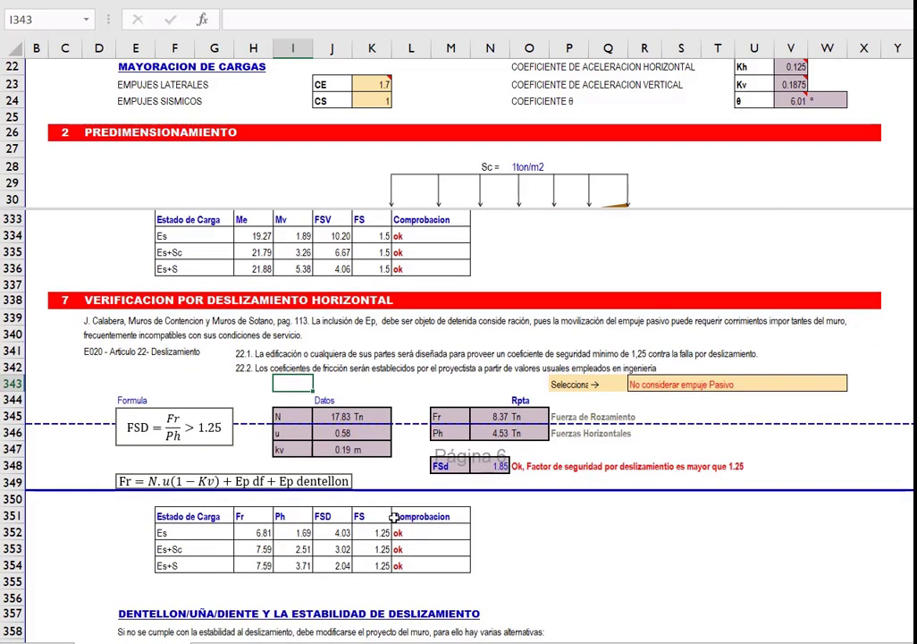
pyautogui.click(268, 101)
pyautogui.scroll(-4, 297, 123)
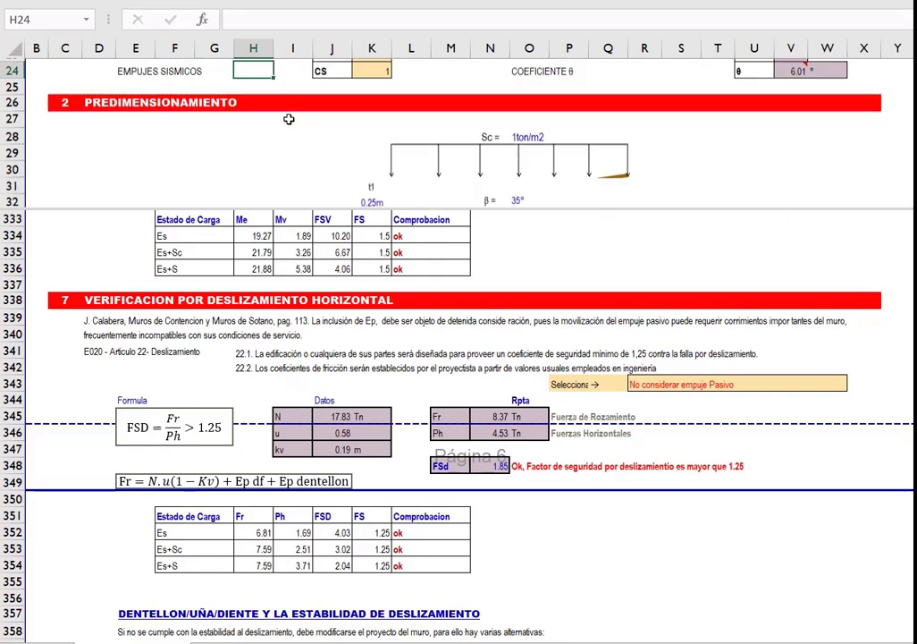
pyautogui.scroll(-8, 297, 121)
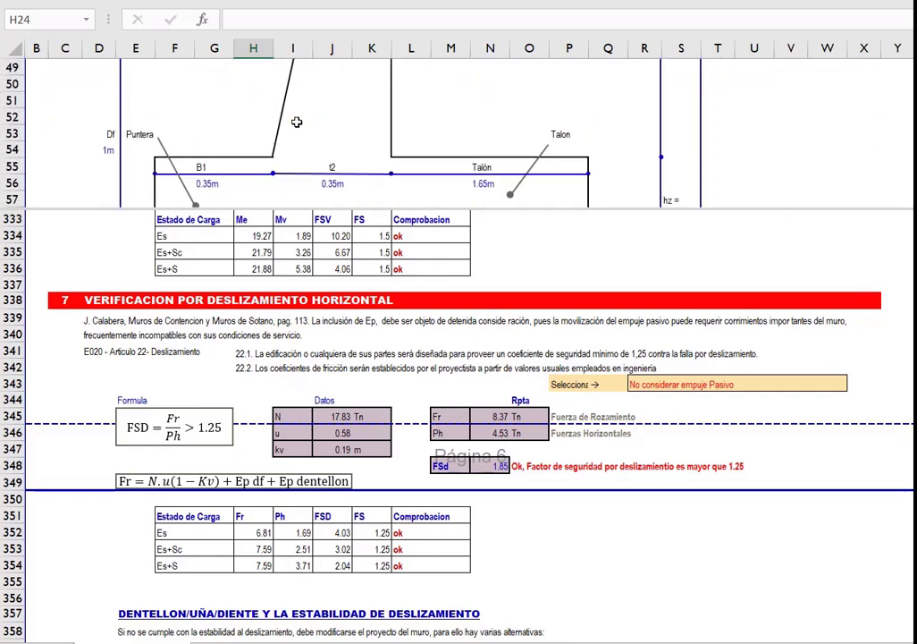
pyautogui.scroll(-1, 297, 121)
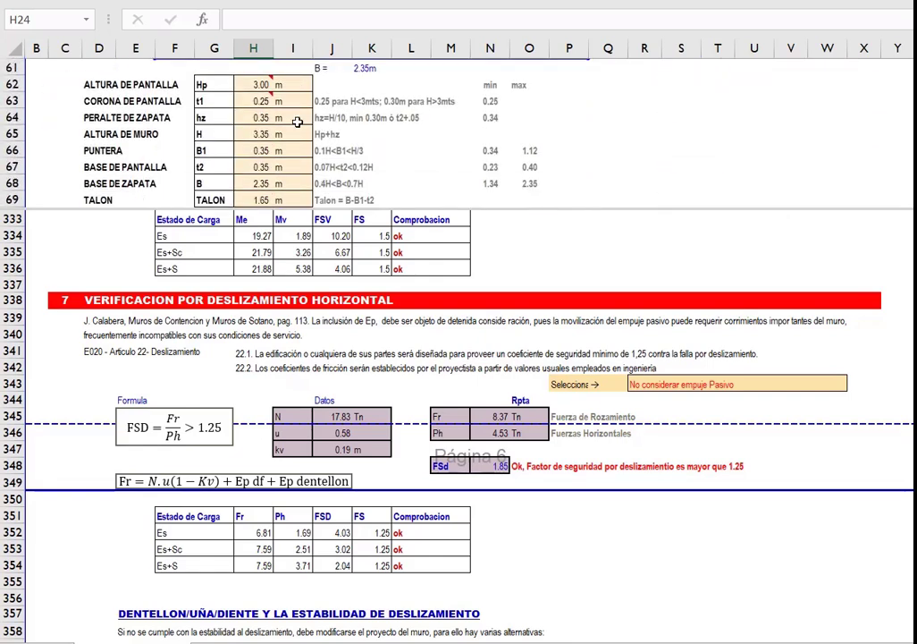
# Highlight the Estado de Carga table of the sliding check and inspect the FSD formula of the Es load state.
pyautogui.click(517, 537)
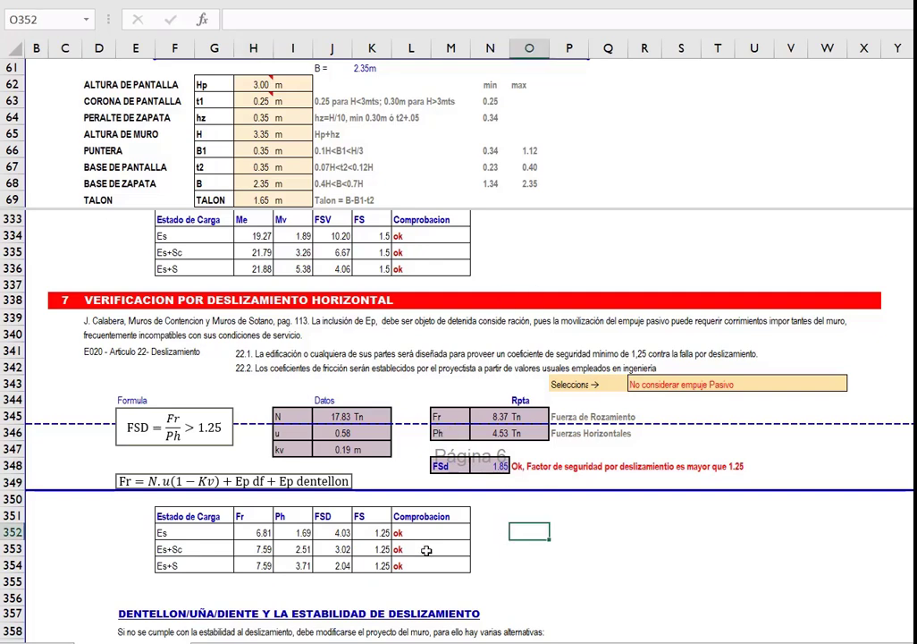
pyautogui.moveTo(214, 517); pyautogui.dragTo(451, 565)
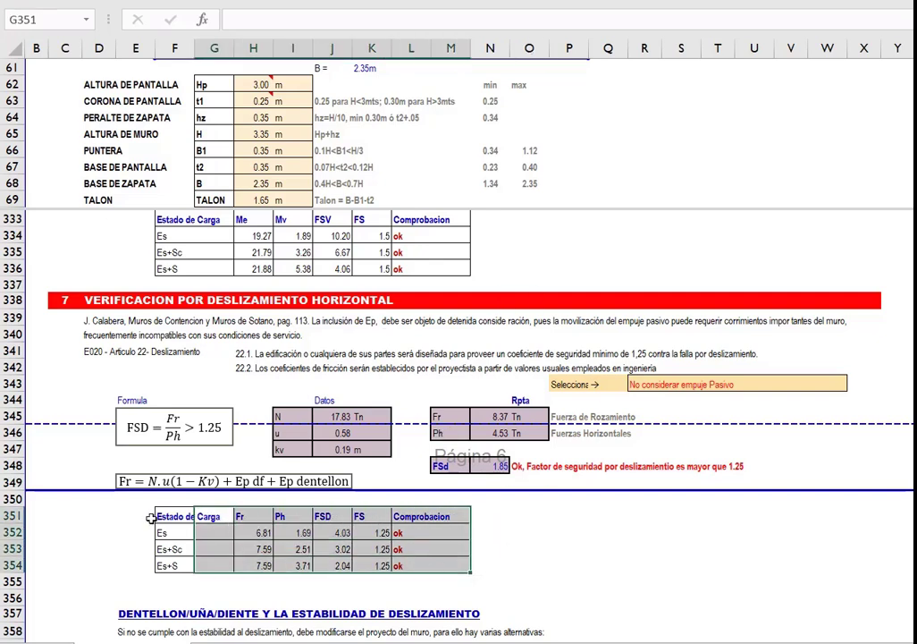
pyautogui.moveTo(152, 518); pyautogui.dragTo(432, 557)
pyautogui.click(178, 537)
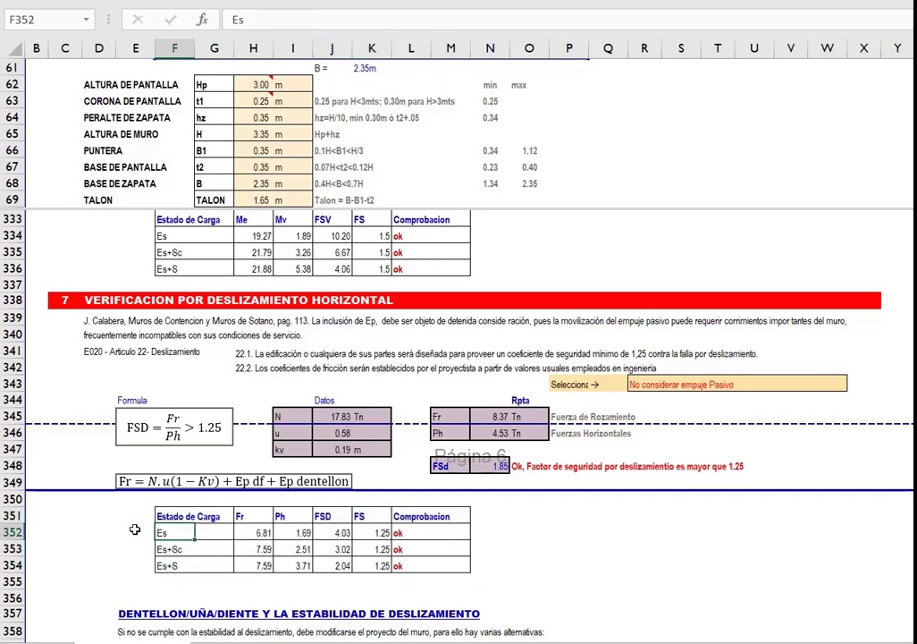
pyautogui.moveTo(177, 529); pyautogui.dragTo(428, 529)
pyautogui.click(335, 533)
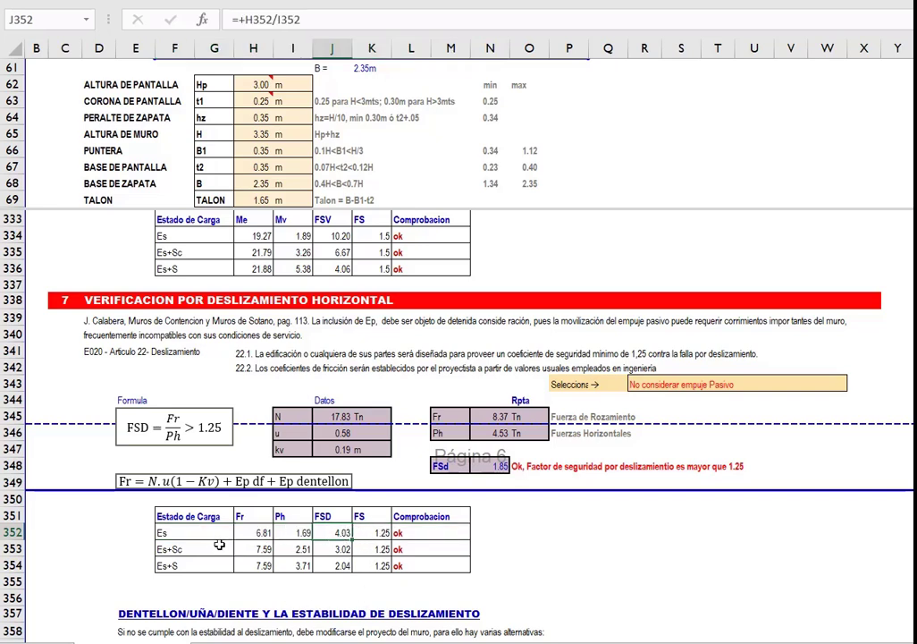
# Inspect the FSD formulas of the Es+Sc and Es+S load states in the sliding check table.
pyautogui.click(168, 548)
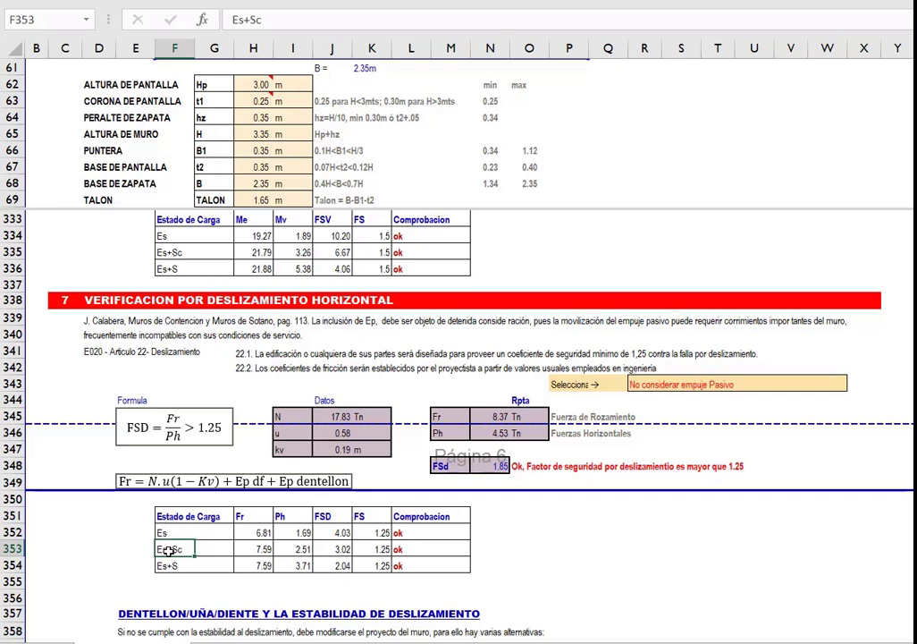
pyautogui.moveTo(168, 548); pyautogui.dragTo(335, 549)
pyautogui.click(335, 549)
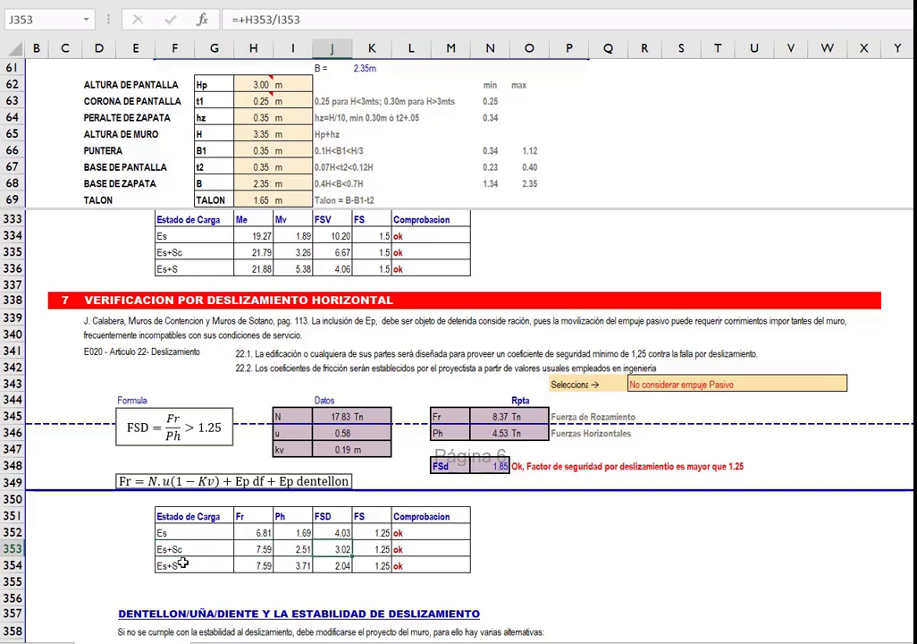
pyautogui.moveTo(181, 562); pyautogui.dragTo(345, 562)
pyautogui.click(327, 559)
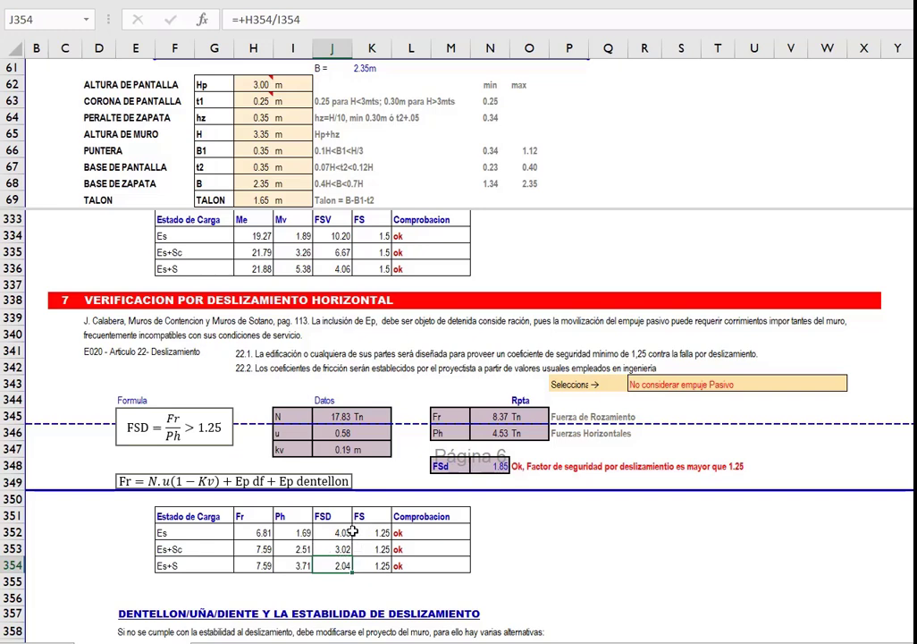
# Check the overall FSd formula and the friction coefficient u reference, comparing the sliding check with the overturning check.
pyautogui.click(488, 465)
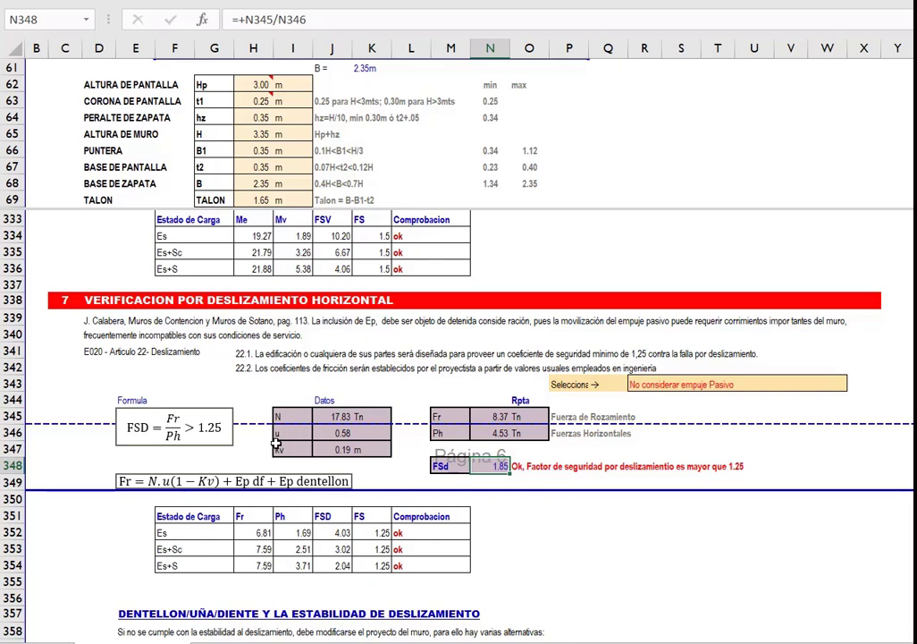
pyautogui.click(348, 433)
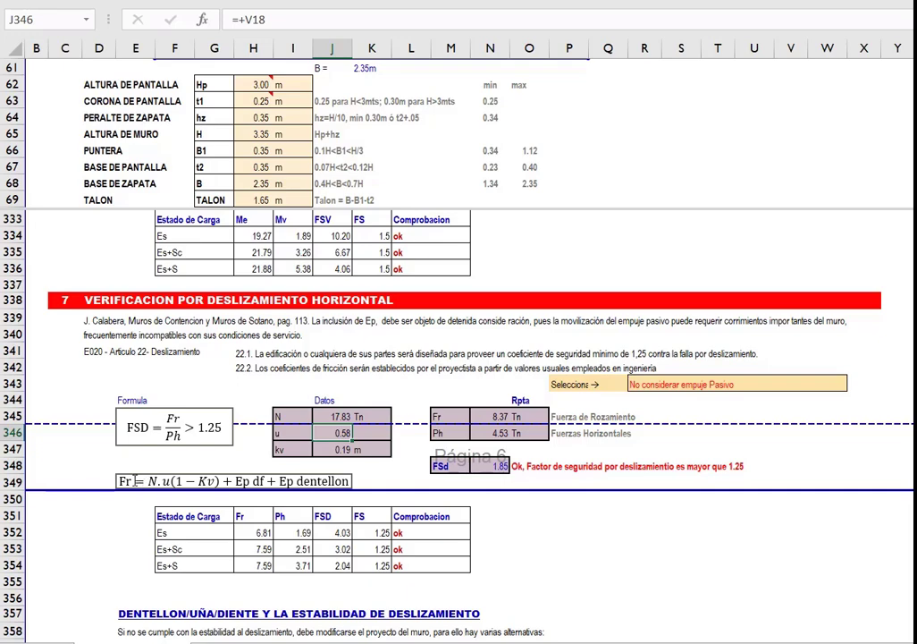
pyautogui.scroll(1, 201, 446)
pyautogui.scroll(3, 200, 445)
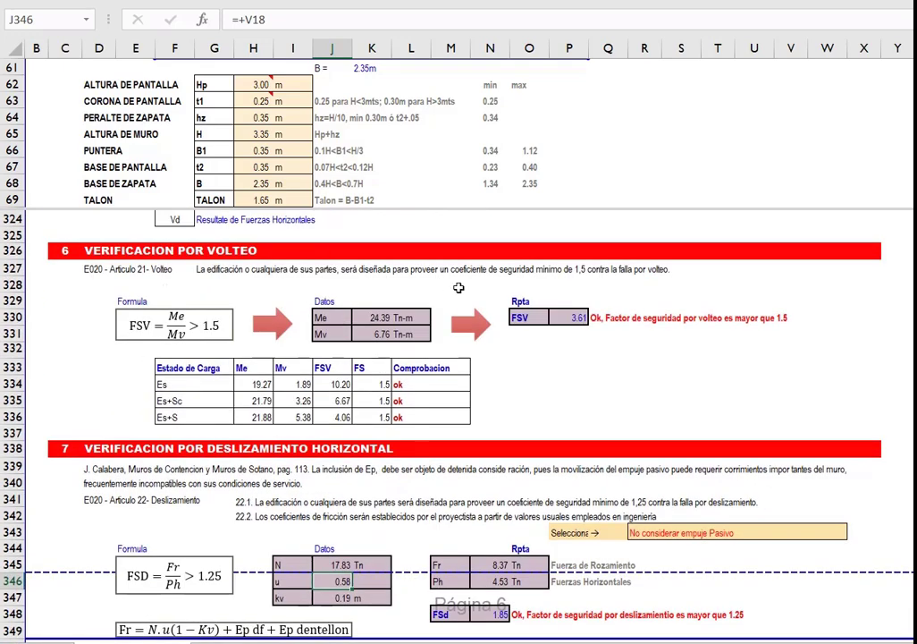
pyautogui.scroll(-3, 415, 529)
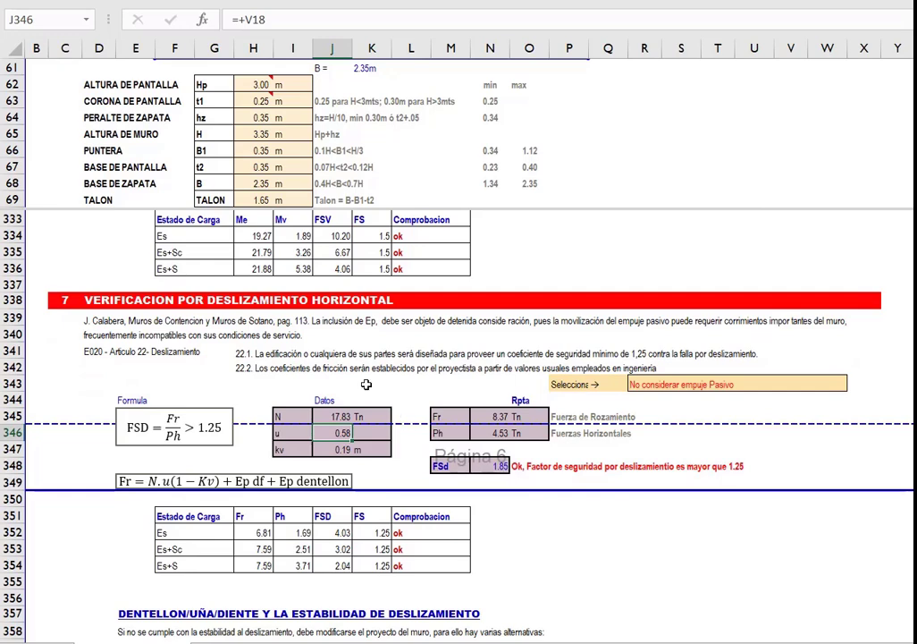
# Inspect the BASE DE ZAPATA dimension B and the conditional formula behind the verdict message beside FSd.
pyautogui.click(254, 185)
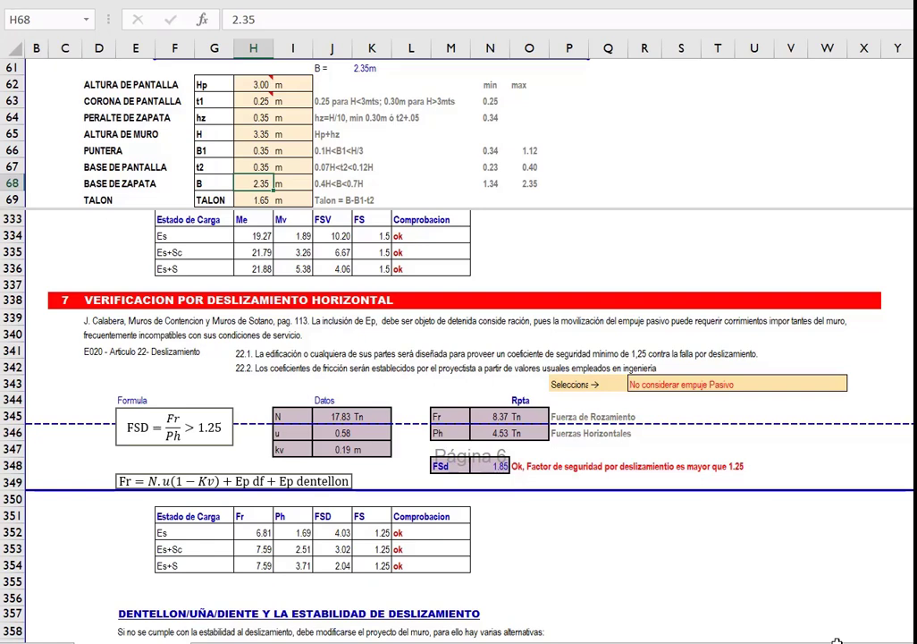
pyautogui.scroll(-2, 581, 506)
pyautogui.scroll(2, 536, 528)
pyautogui.click(572, 466)
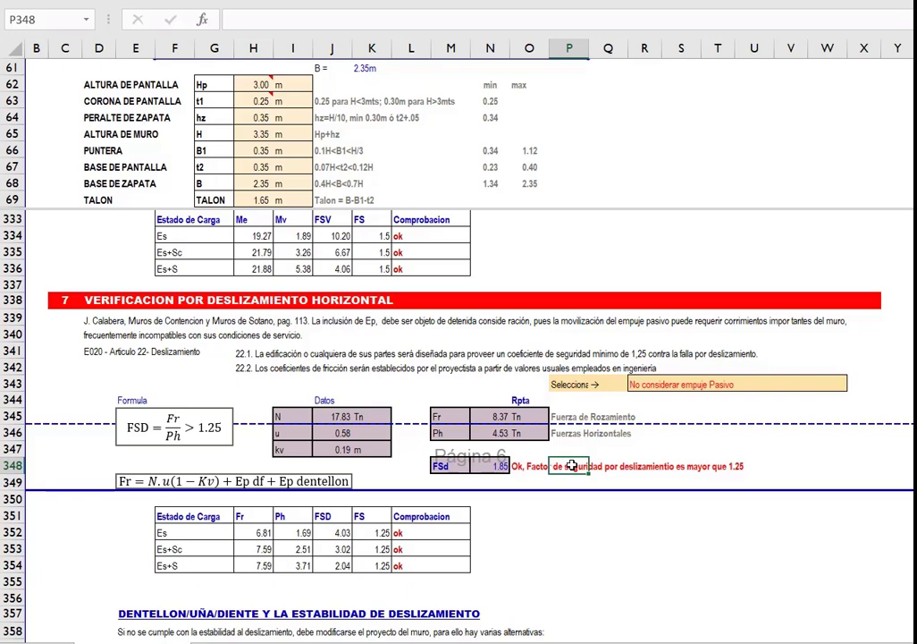
pyautogui.press('Left')
# Highlight the explanatory text under DENTELLON/UÑA/DIENTE Y LA ESTABILIDAD DE DESLIZAMIENTO that lists the alternatives for insufficient sliding stability.
pyautogui.scroll(-2, 539, 462)
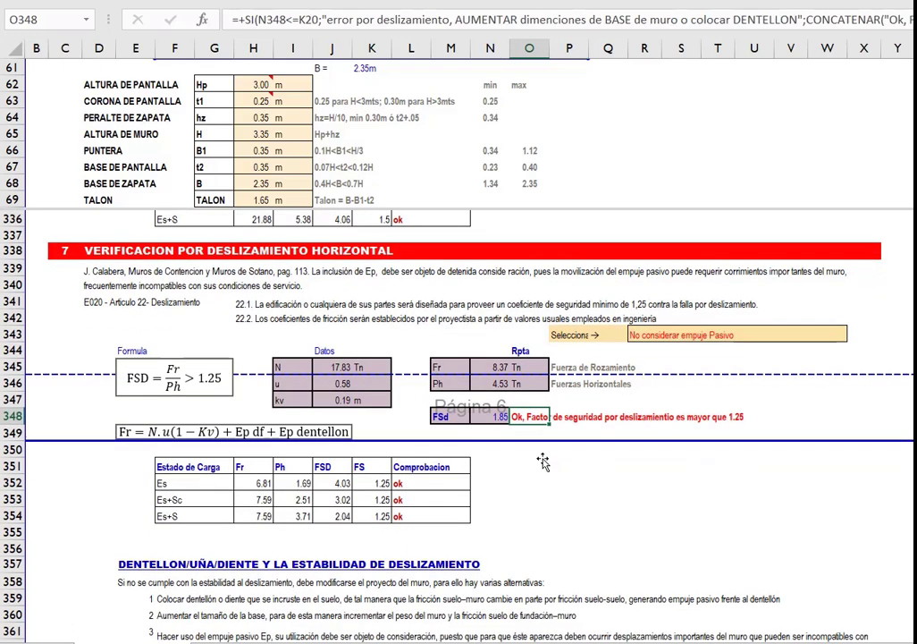
pyautogui.scroll(-6, 539, 462)
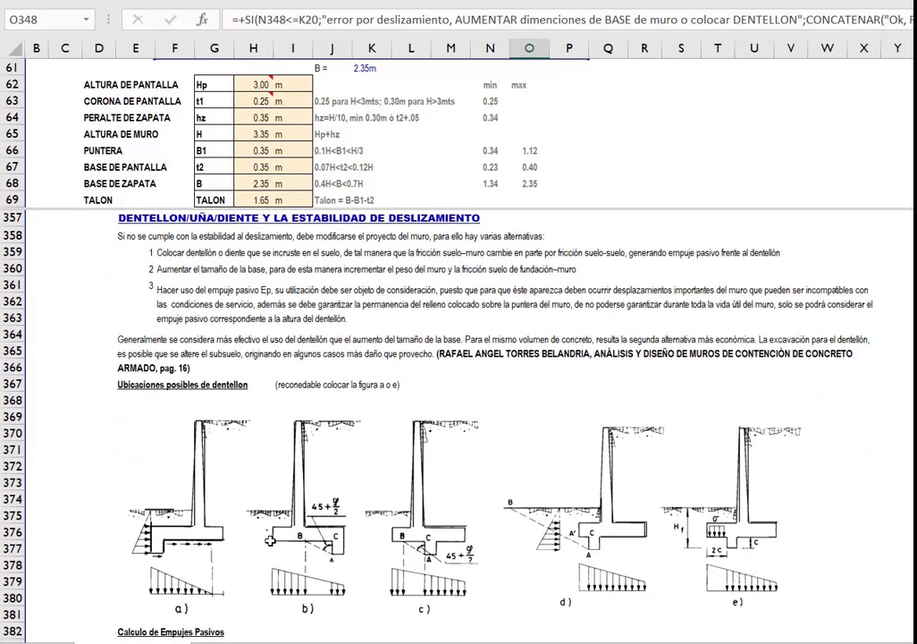
pyautogui.click(183, 542)
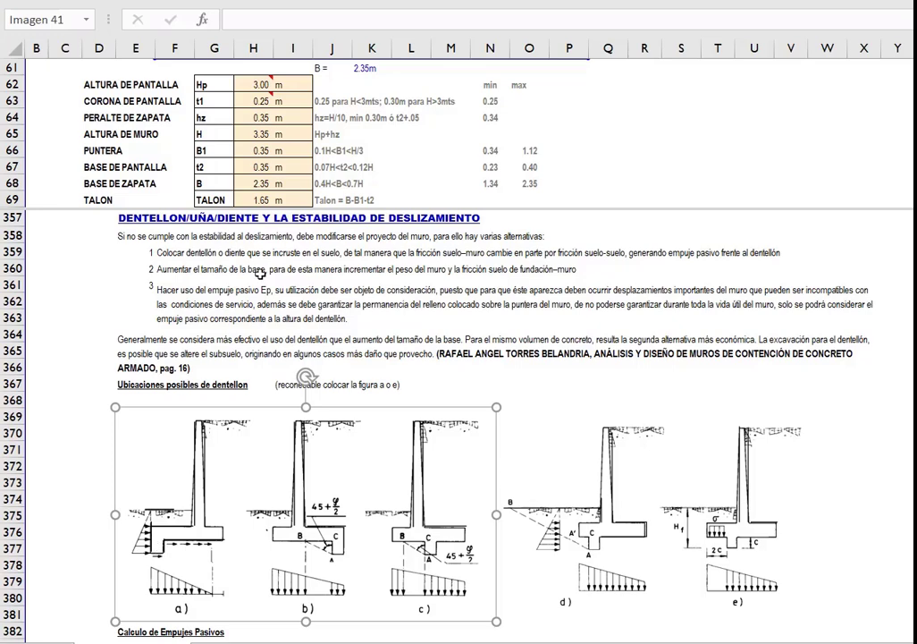
pyautogui.click(197, 253)
pyautogui.moveTo(125, 237); pyautogui.dragTo(500, 362)
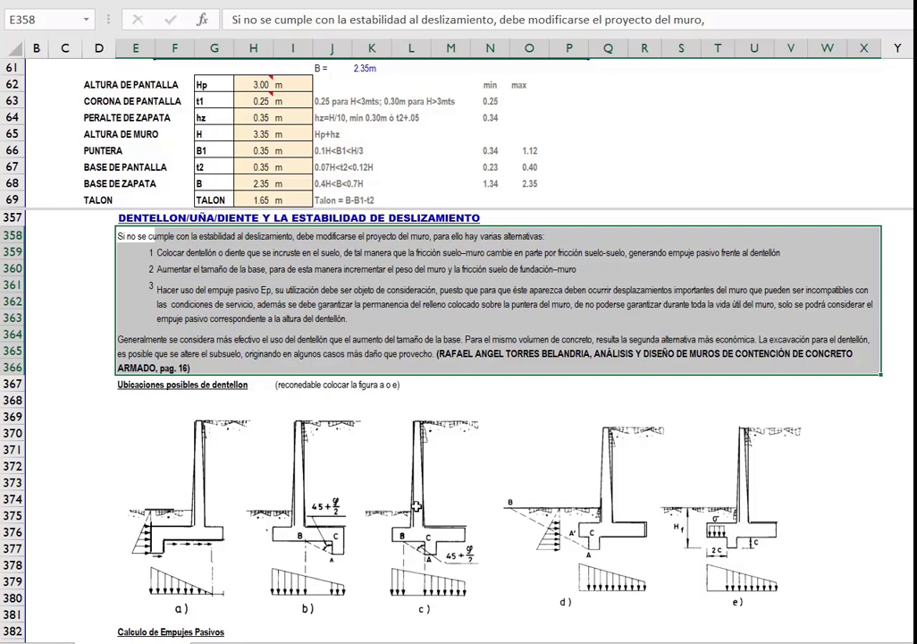
# Review figures a to e showing the possible shear key locations under Ubicaciones posibles de dentellon.
pyautogui.click(308, 433)
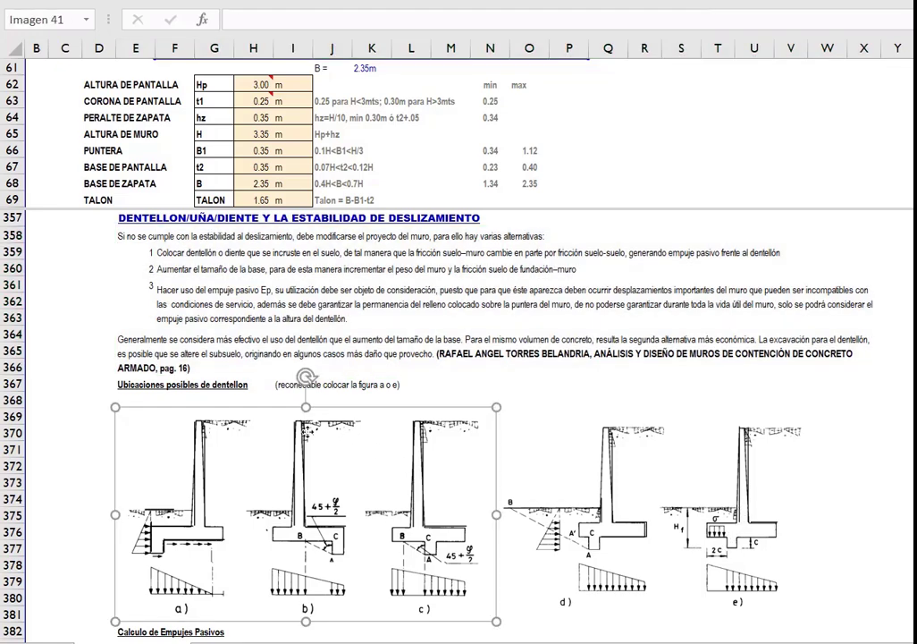
pyautogui.click(64, 482)
pyautogui.scroll(-2, 89, 465)
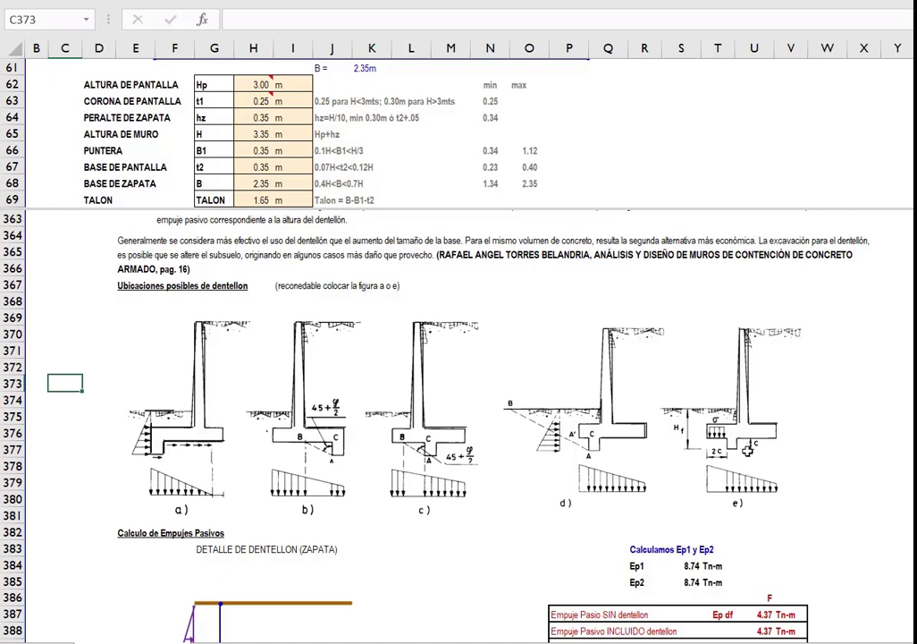
pyautogui.click(864, 466)
pyautogui.scroll(2, 800, 419)
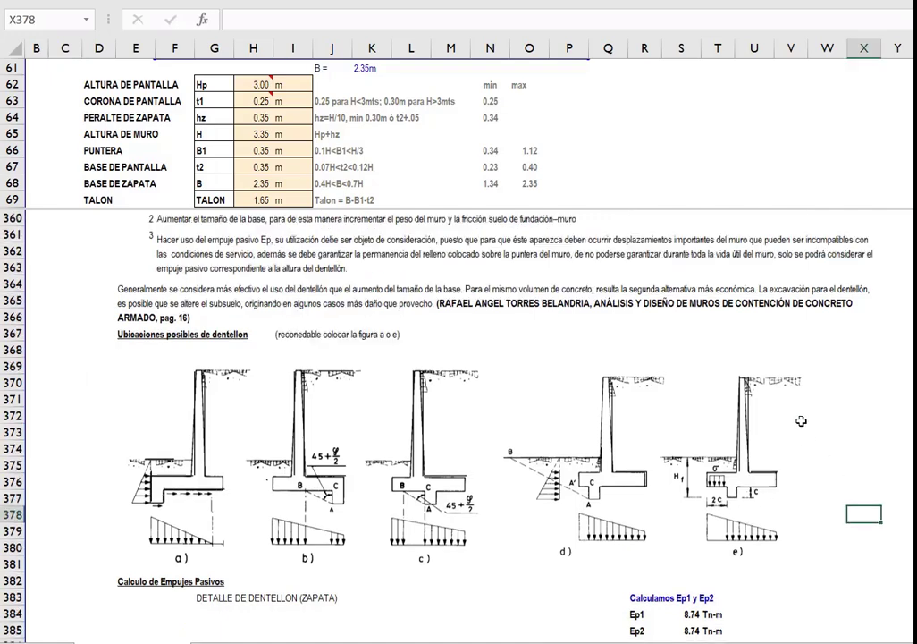
# Set the passive thrust option to "Considerar Empuje Pasivo, SOLO del dentellon" and check its effect on FSd and the load state FSD values.
pyautogui.scroll(6, 792, 404)
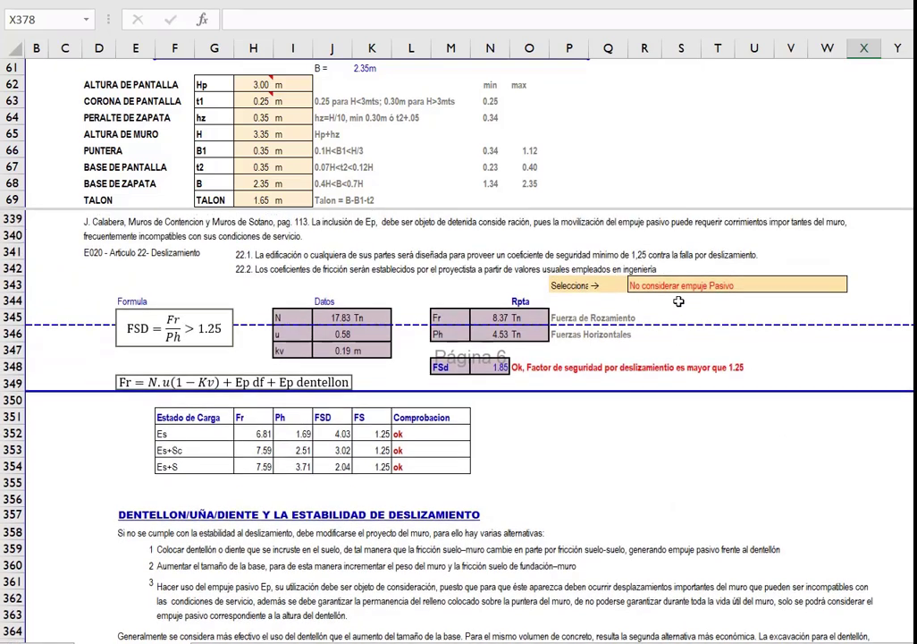
pyautogui.click(656, 283)
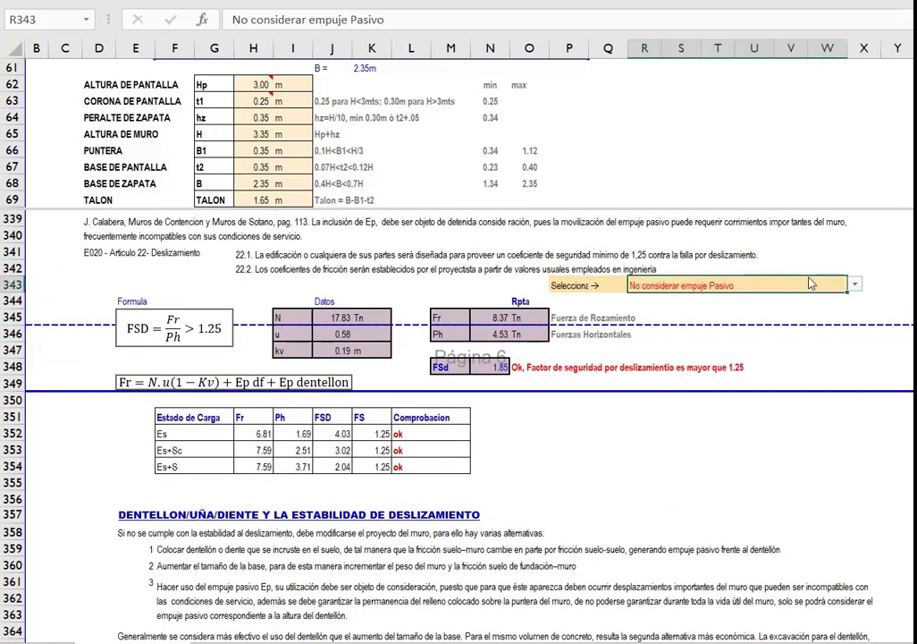
pyautogui.click(856, 286)
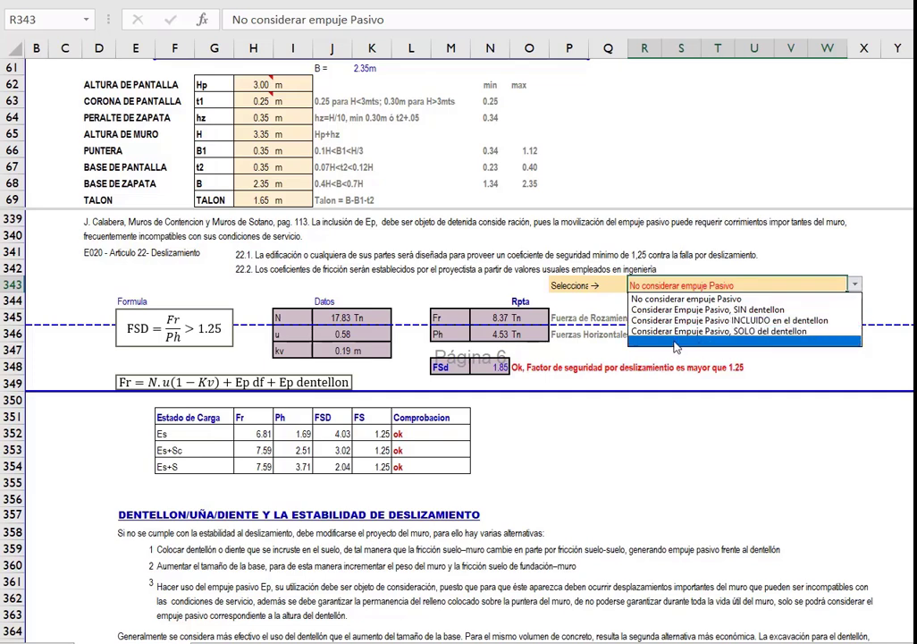
pyautogui.click(734, 333)
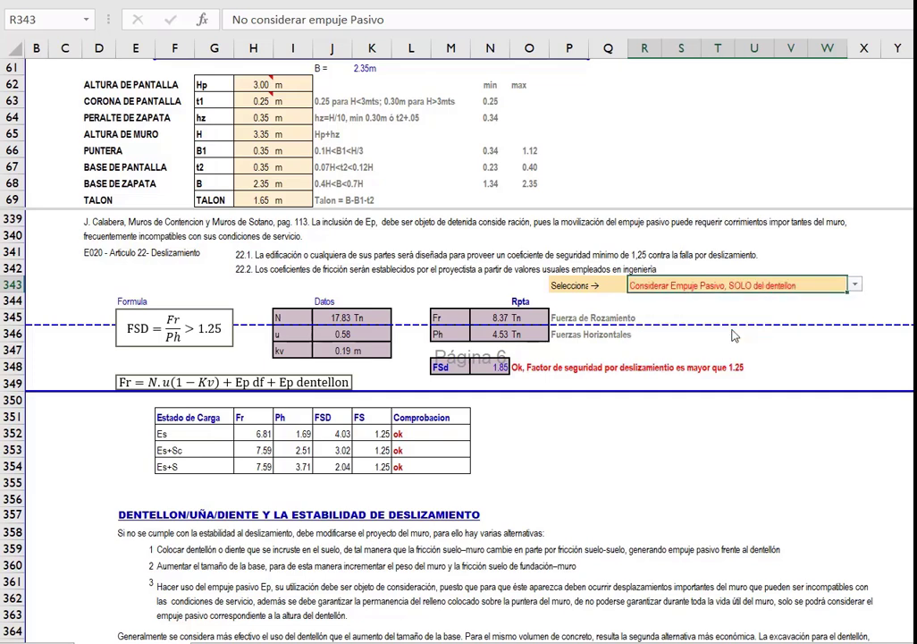
pyautogui.click(502, 371)
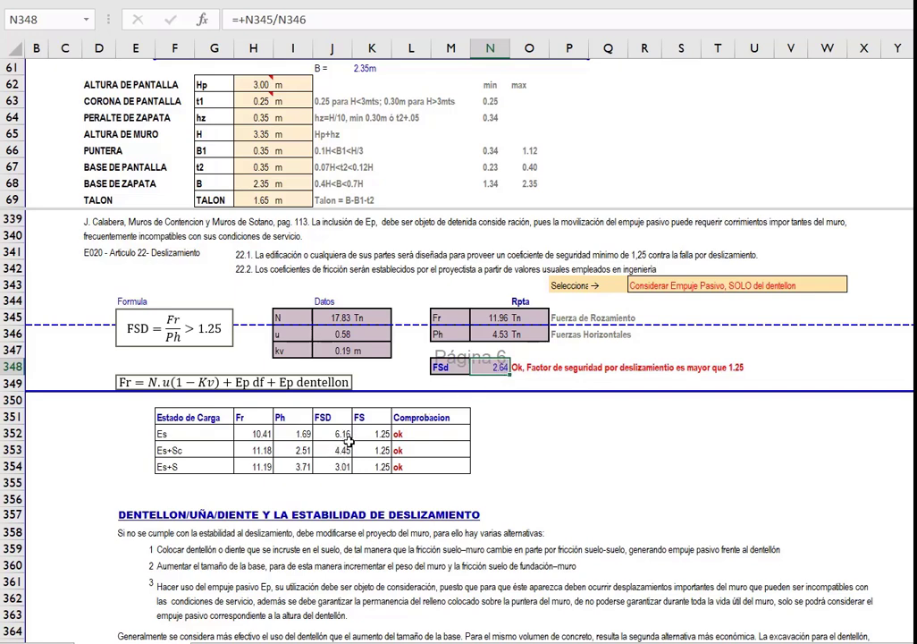
pyautogui.moveTo(343, 434); pyautogui.dragTo(343, 466)
# Set the passive thrust option of the sliding check back to "No considerar empuje Pasivo".
pyautogui.click(836, 284)
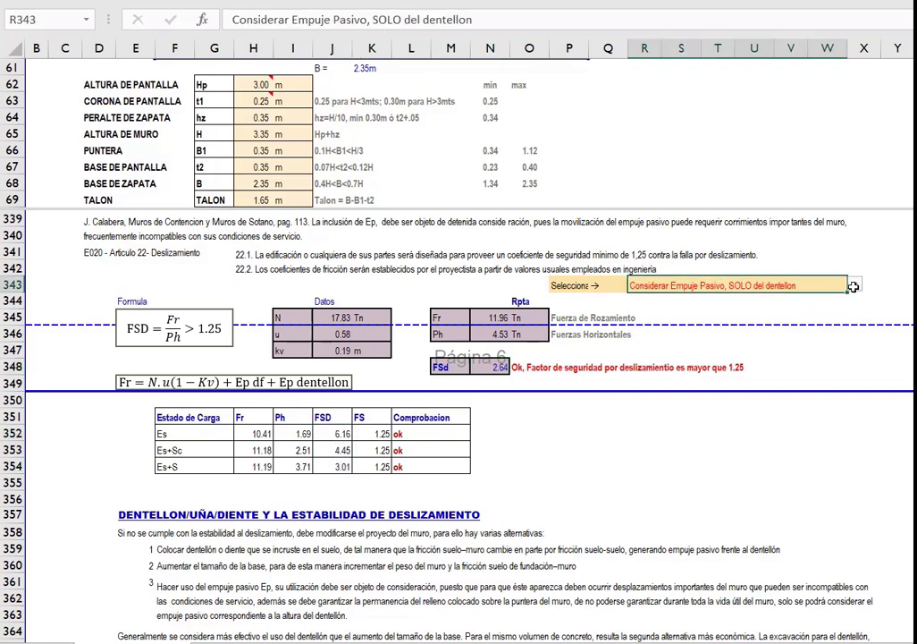
pyautogui.click(854, 285)
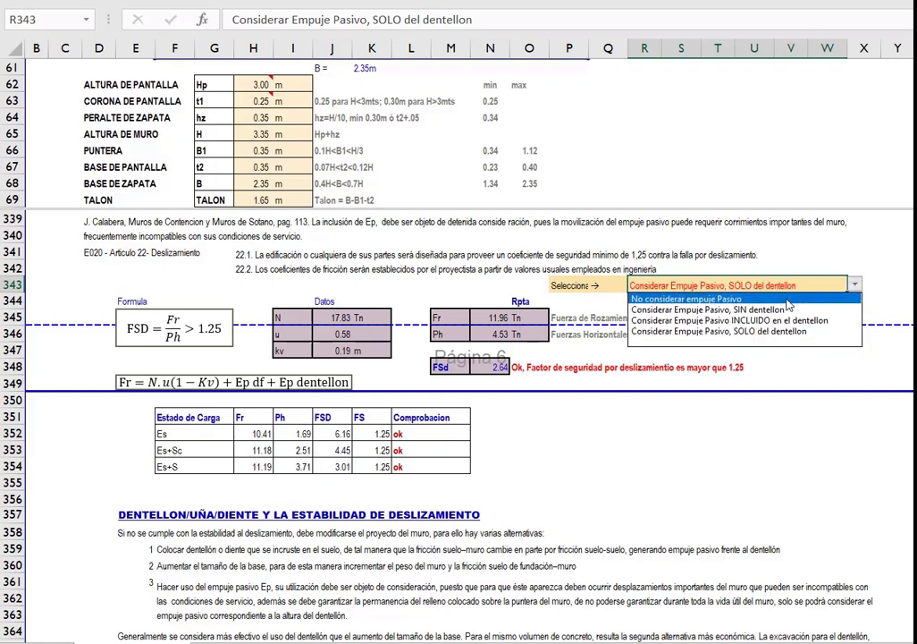
pyautogui.press('Escape')
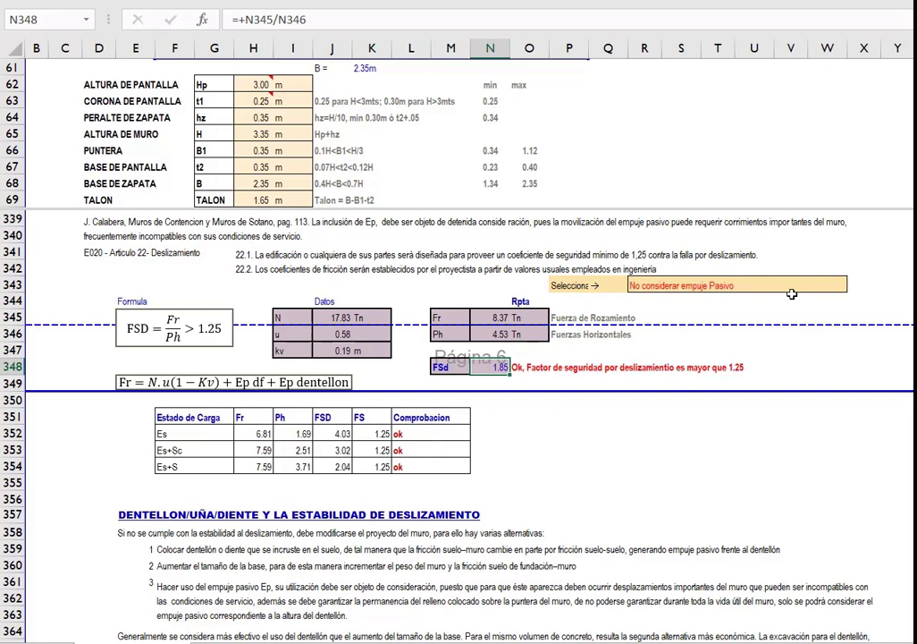
# Review the Calculo de Empujes Pasivos section with its dentellon detail drawing and the Ep1 and Ep2 passive thrust tables.
pyautogui.click(529, 417)
pyautogui.scroll(-3, 357, 561)
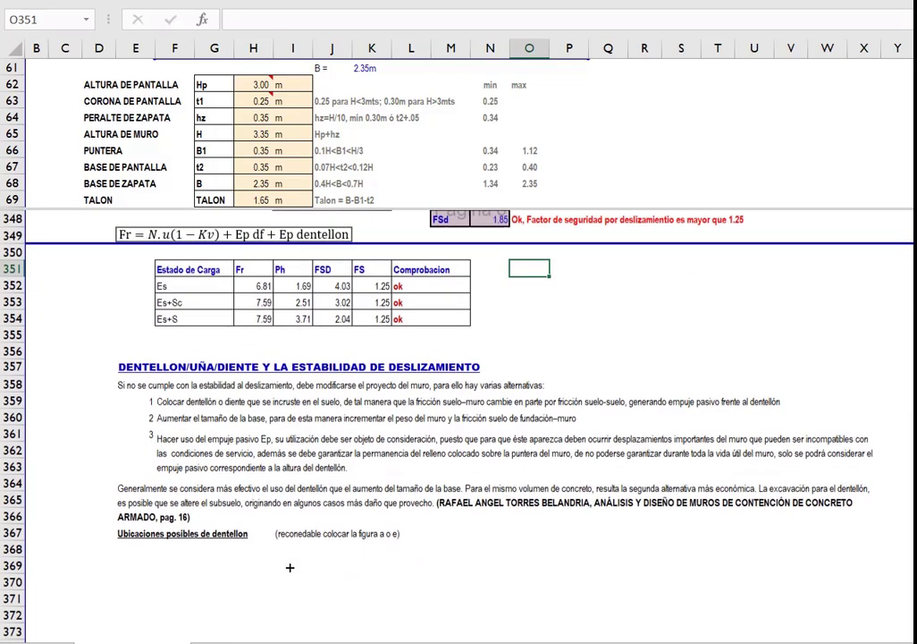
pyautogui.click(288, 566)
pyautogui.scroll(-4, 561, 503)
pyautogui.scroll(-6, 560, 503)
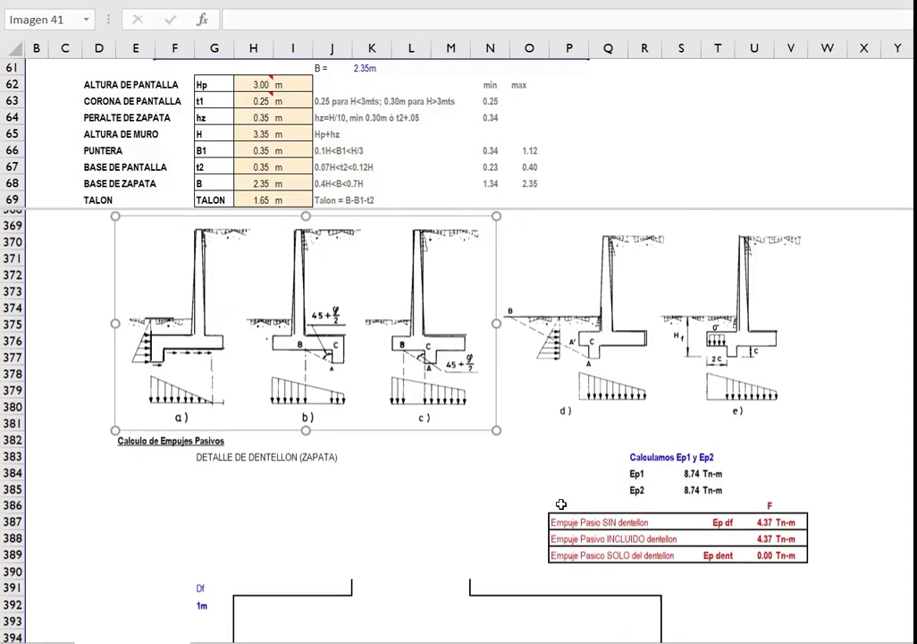
pyautogui.scroll(-3, 560, 503)
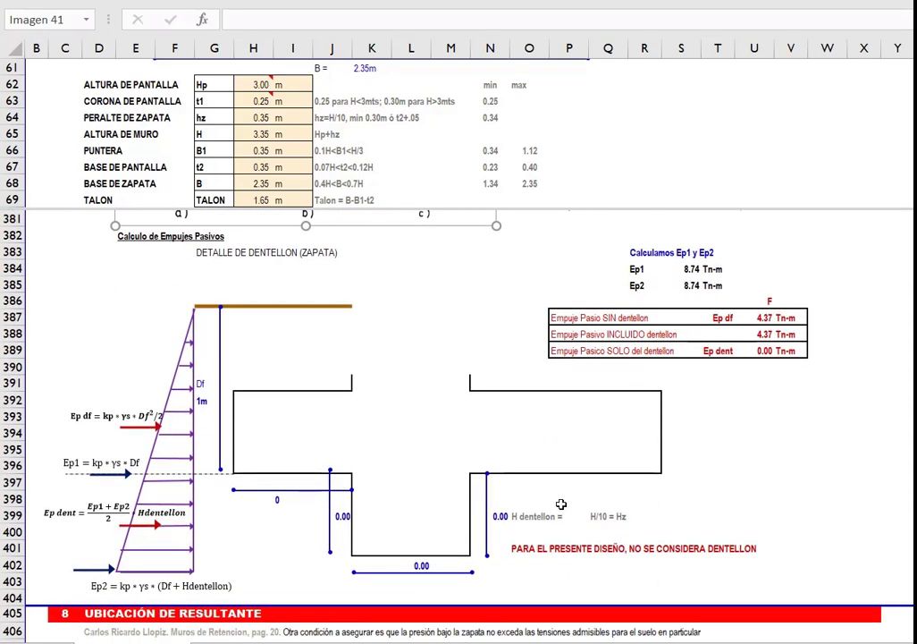
# Set the passive thrust option of the sliding check to "Considerar Empuje Pasivo, SOLO del dentellon".
pyautogui.click(601, 465)
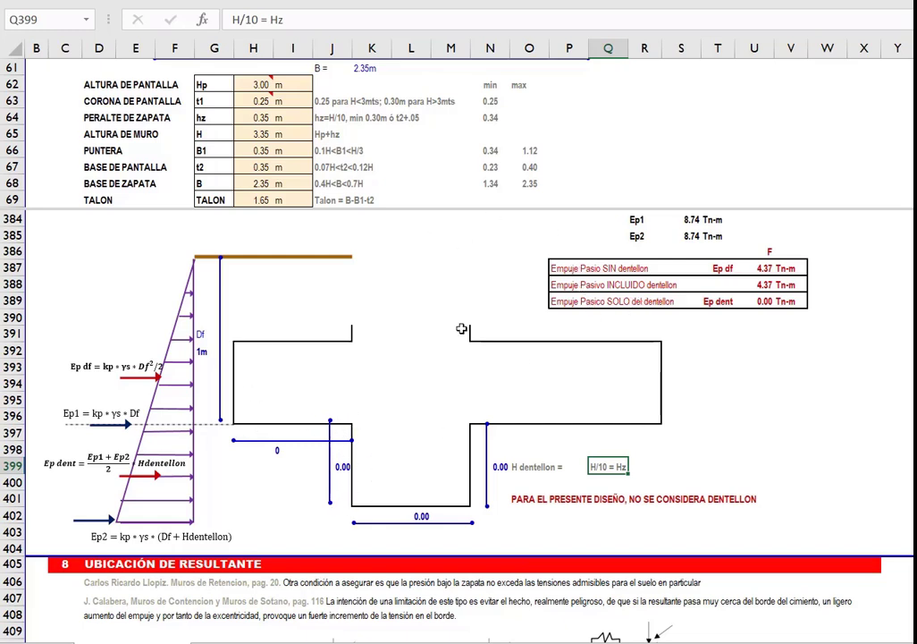
pyautogui.scroll(1, 439, 250)
pyautogui.click(559, 318)
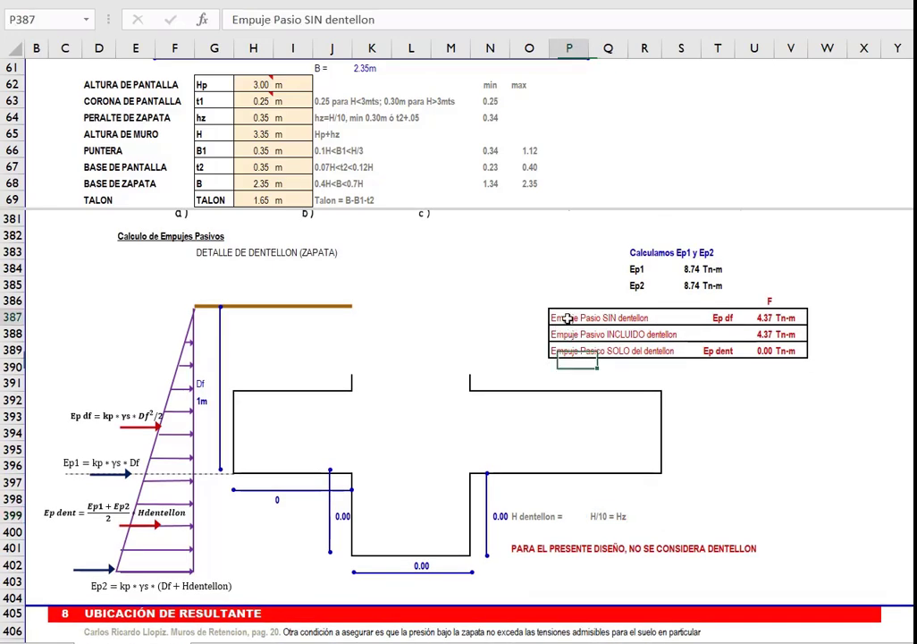
pyautogui.scroll(3, 626, 317)
pyautogui.scroll(9, 686, 315)
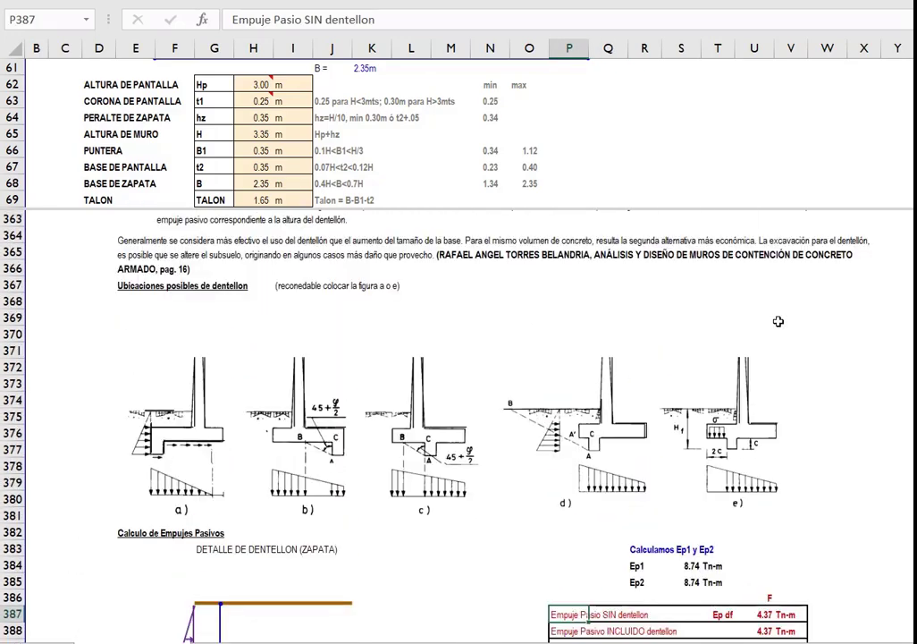
pyautogui.scroll(1, 787, 326)
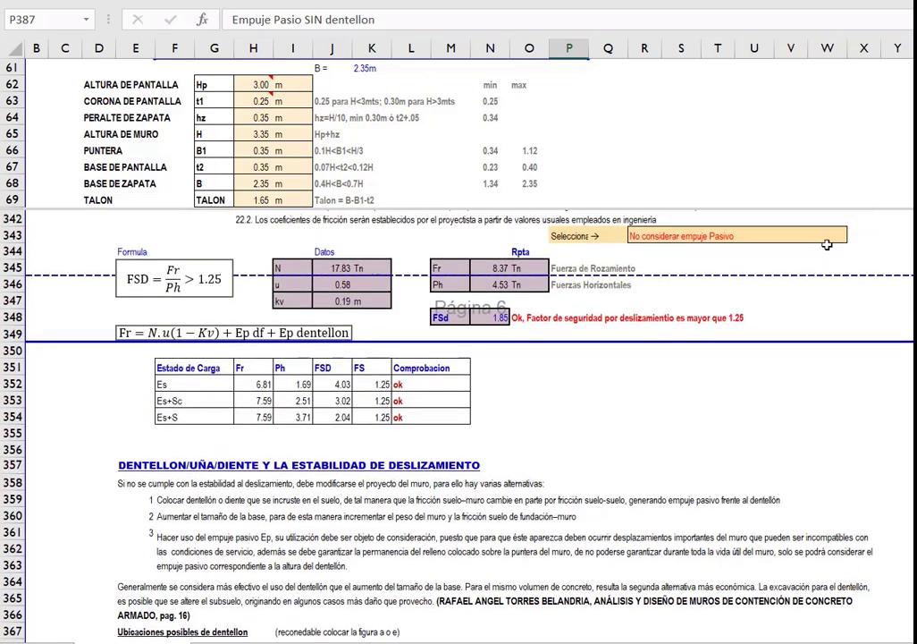
pyautogui.click(837, 237)
pyautogui.click(854, 236)
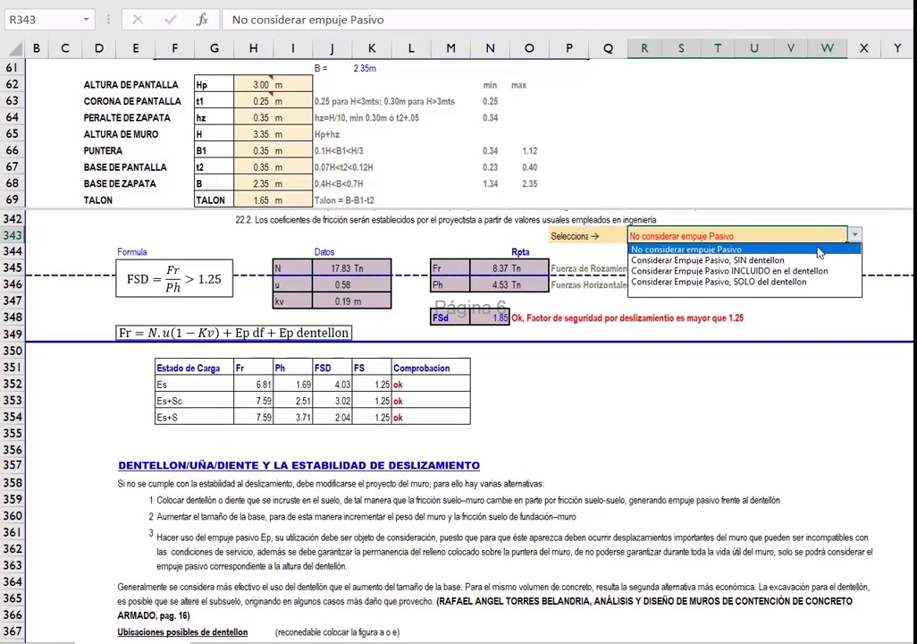
pyautogui.click(757, 283)
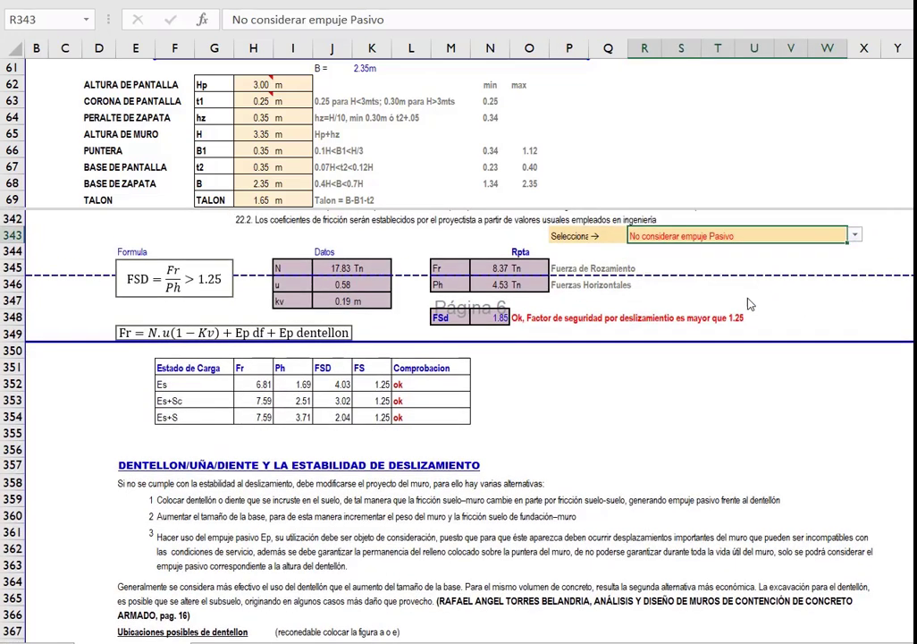
pyautogui.click(633, 420)
# Inspect the dentellon height and offset formulas in the detail drawing and trace the height to PERALTE DE ZAPATA hz.
pyautogui.scroll(-12, 633, 420)
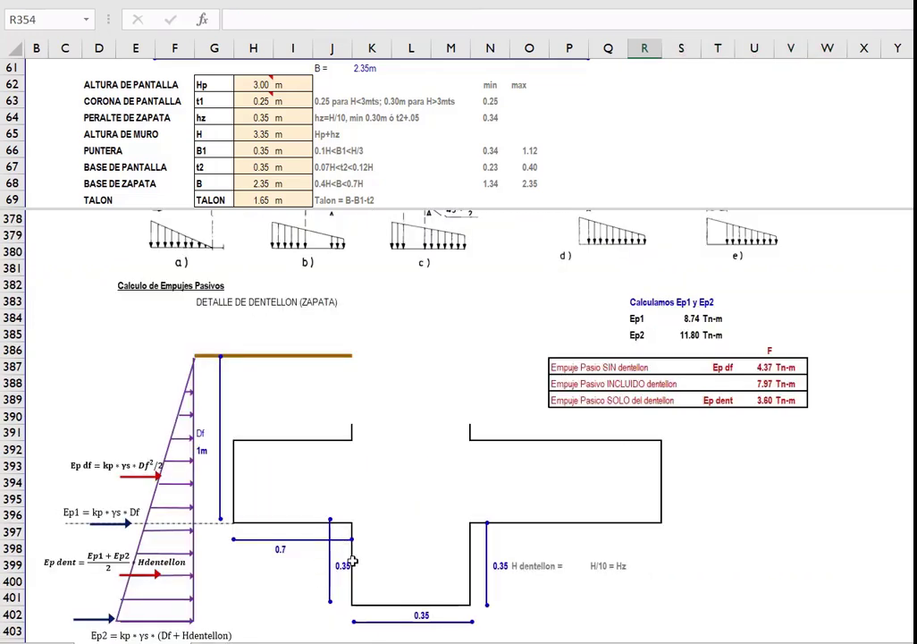
pyautogui.click(343, 565)
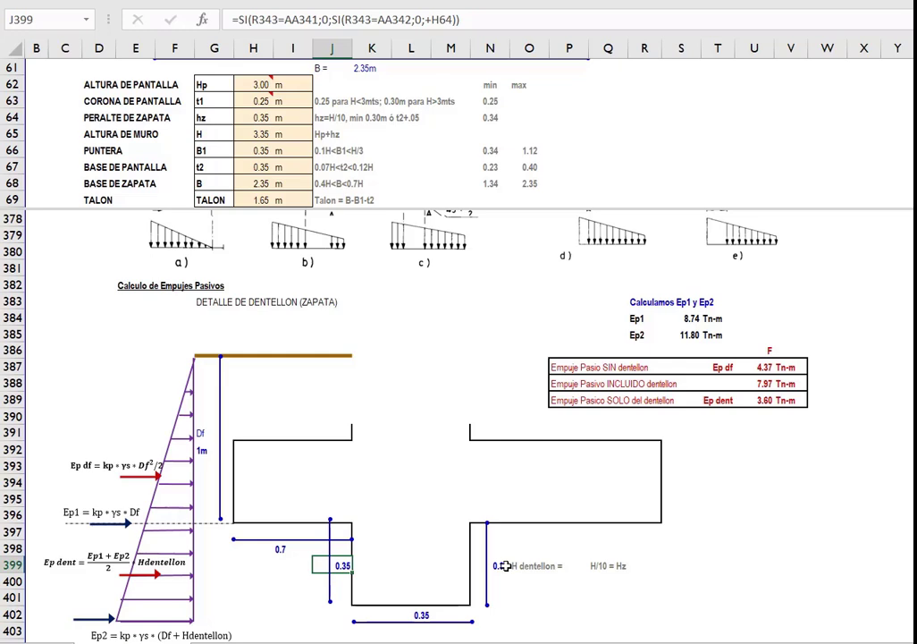
pyautogui.click(267, 118)
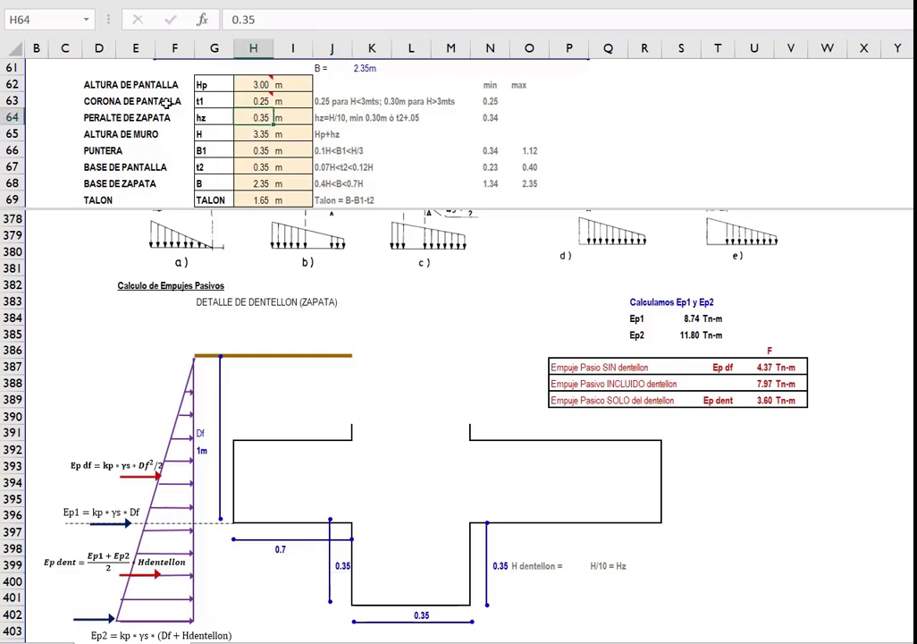
pyautogui.moveTo(94, 116); pyautogui.dragTo(268, 116)
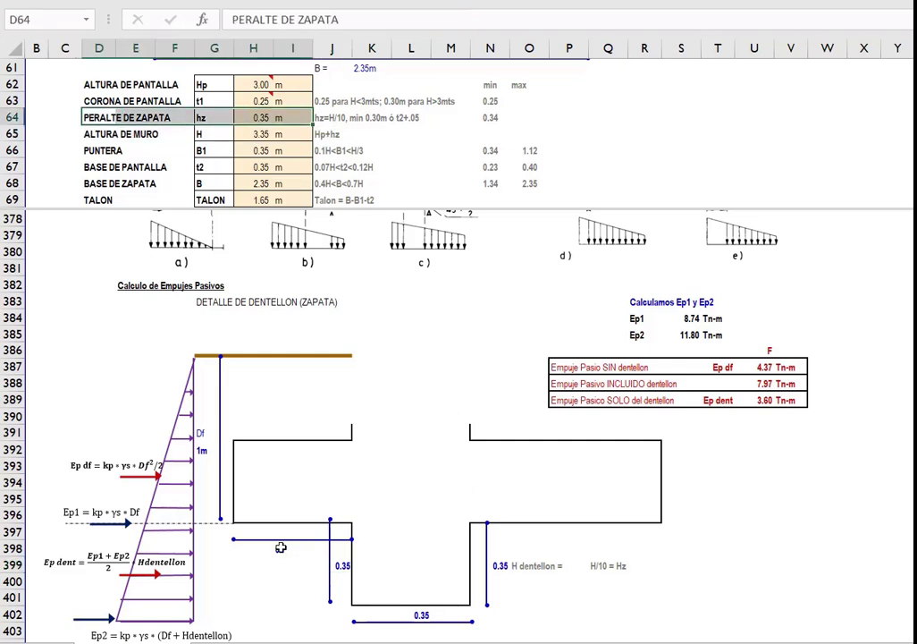
pyautogui.click(280, 547)
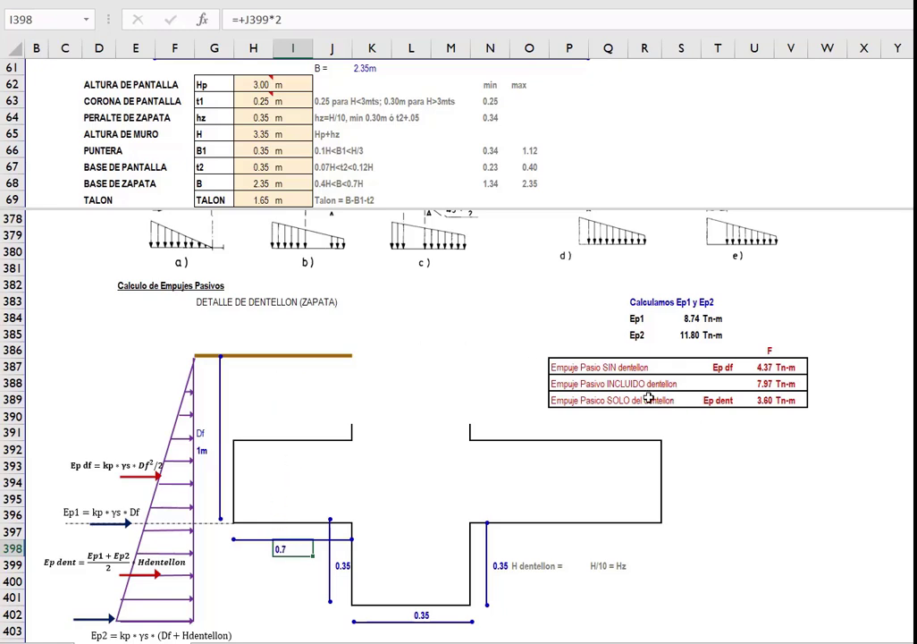
# Inspect the formulas for the passive thrust without the dentellon, including it, and from the dentellon only.
pyautogui.click(571, 366)
pyautogui.click(753, 367)
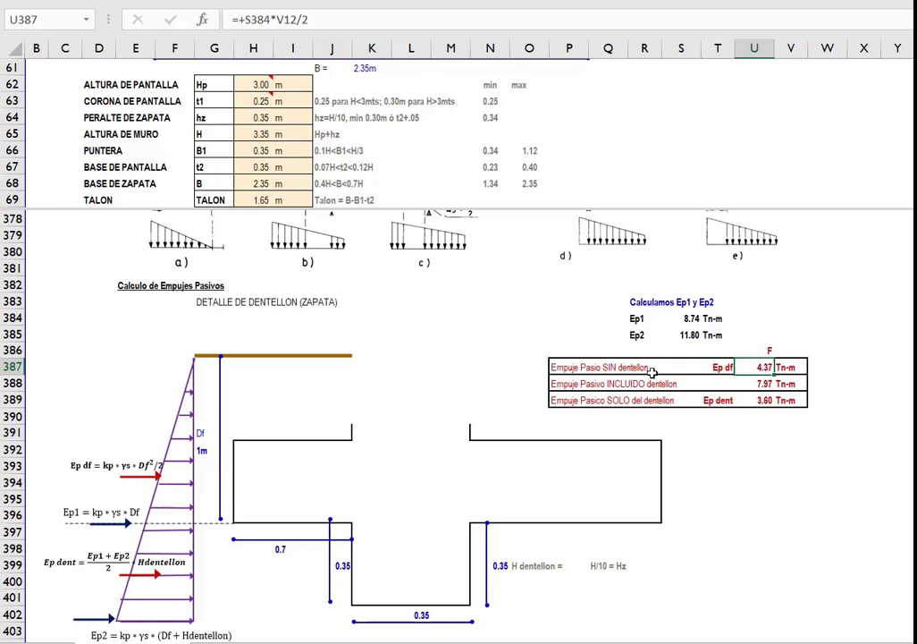
pyautogui.click(588, 400)
pyautogui.click(663, 390)
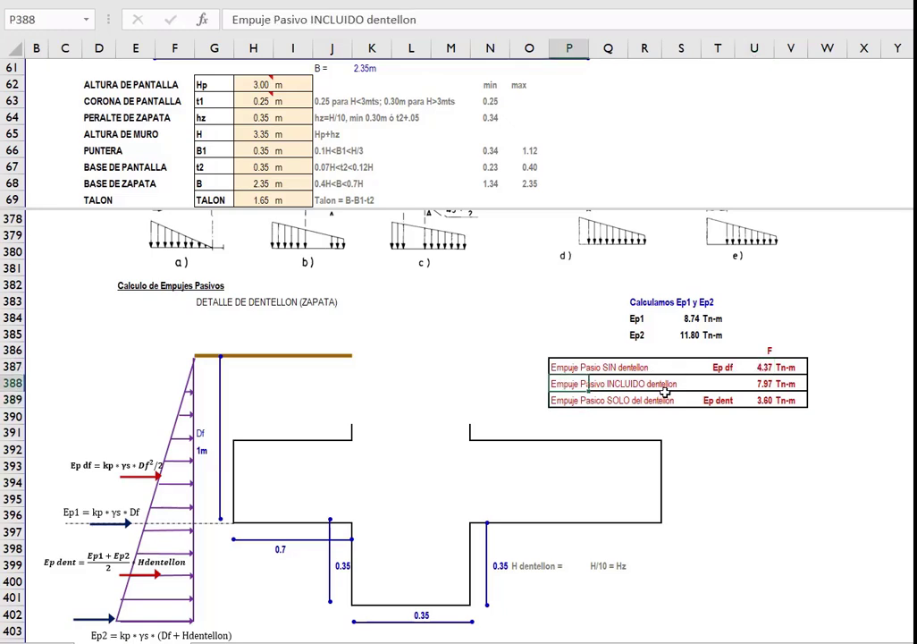
pyautogui.click(767, 385)
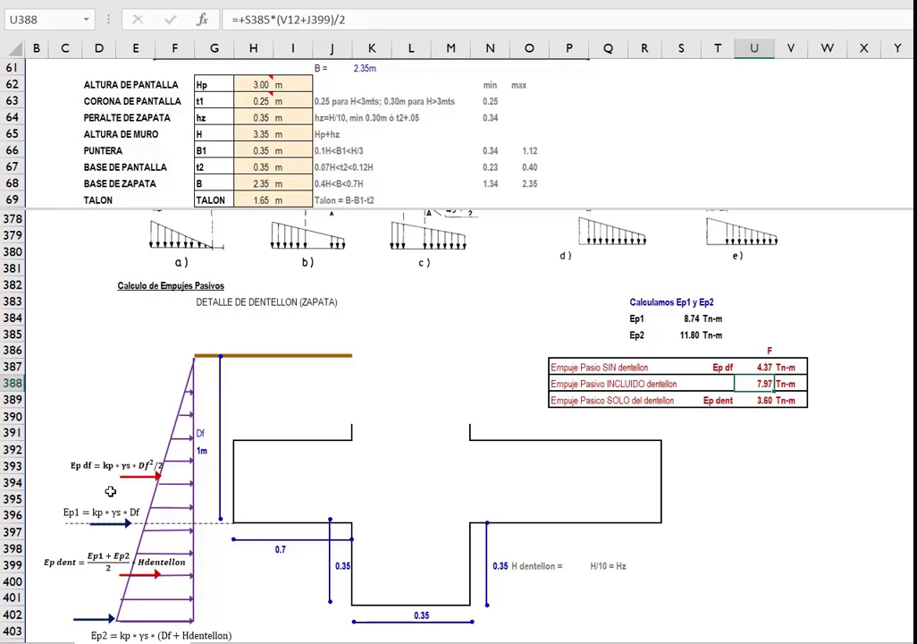
pyautogui.moveTo(596, 400); pyautogui.dragTo(768, 399)
pyautogui.click(767, 399)
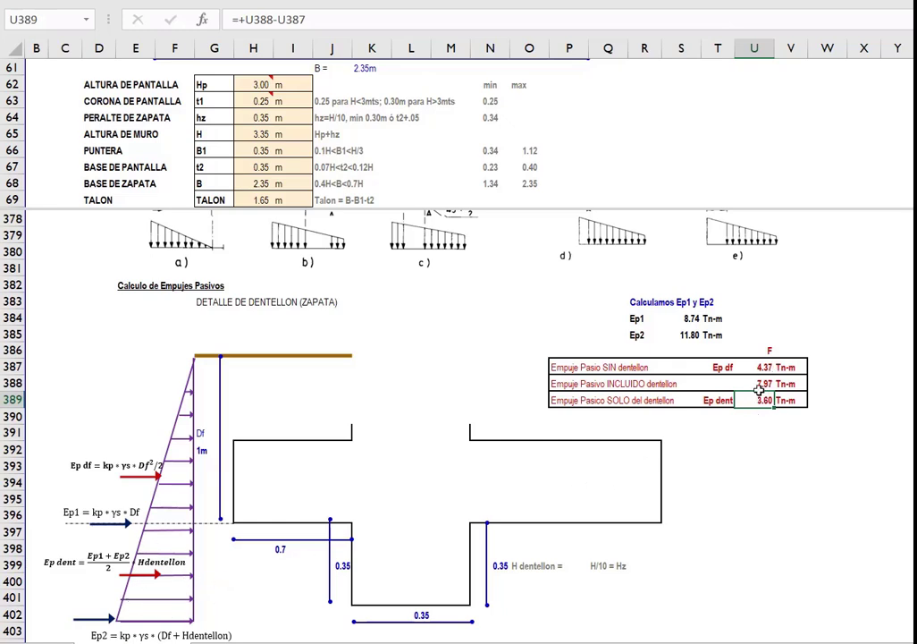
pyautogui.click(718, 417)
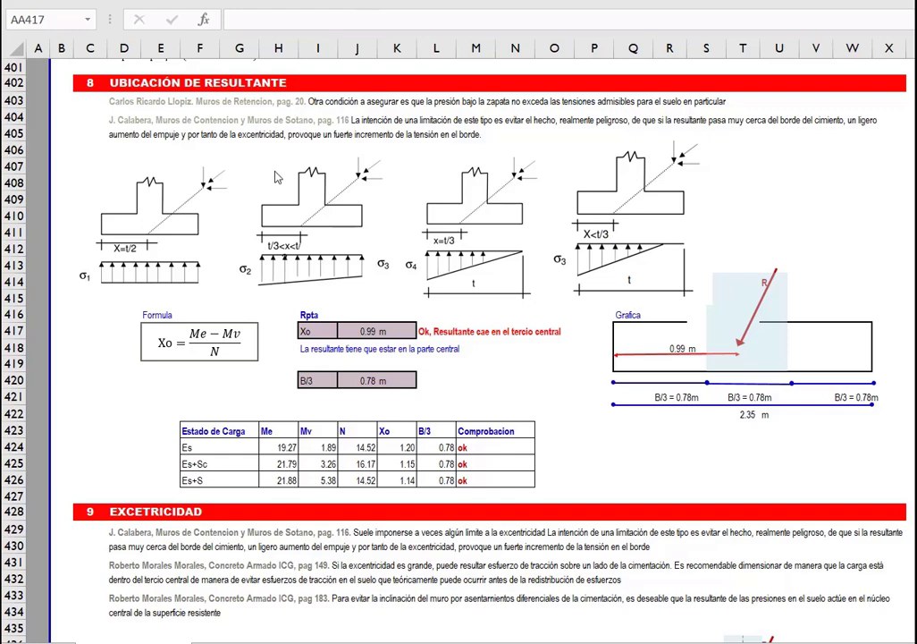
# Review the Ubicación de Resultante section with its footing pressure diagrams, Xo formula and central third check.
pyautogui.click(90, 116)
pyautogui.scroll(1, 166, 140)
pyautogui.scroll(7, 170, 140)
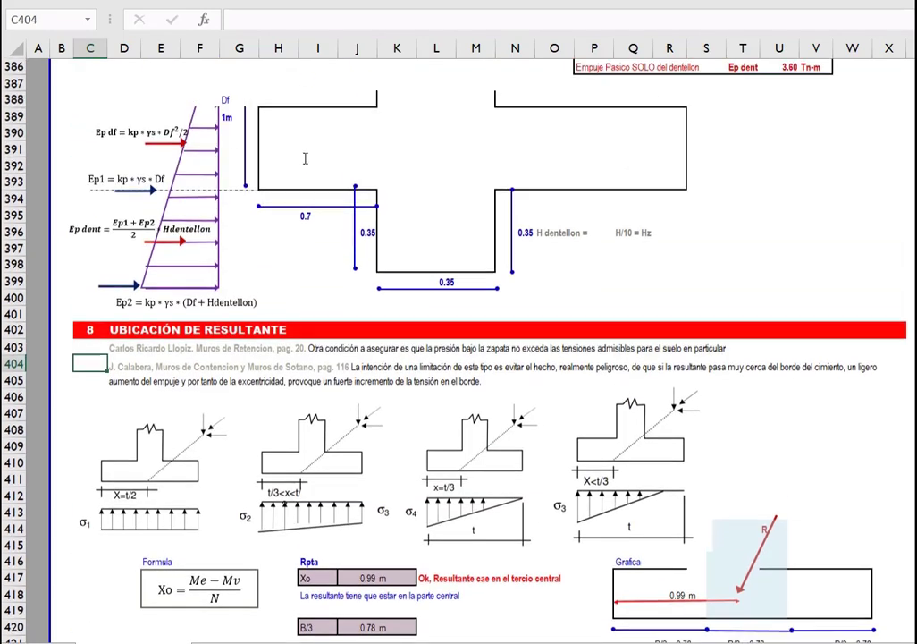
pyautogui.scroll(1, 379, 191)
pyautogui.scroll(-6, 384, 199)
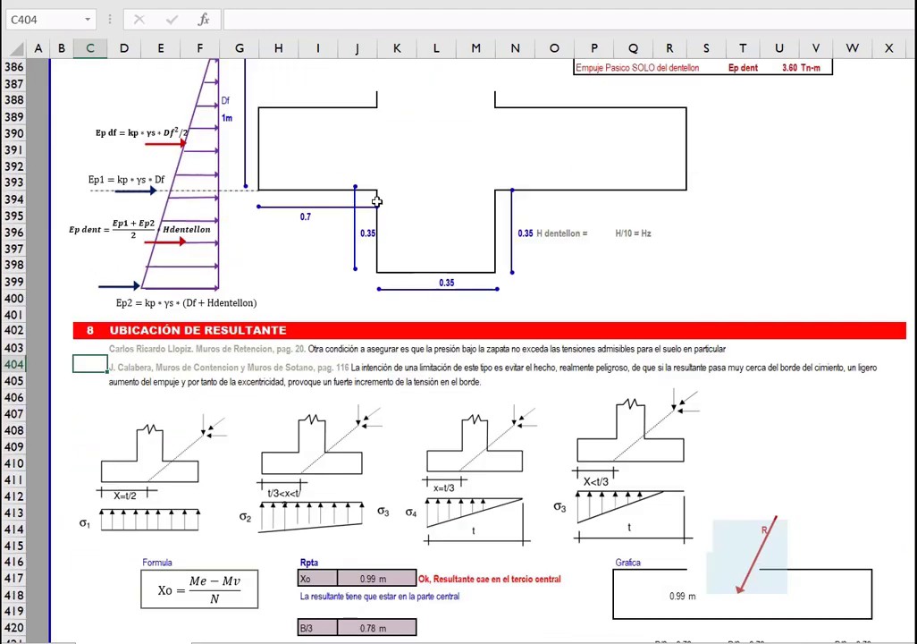
pyautogui.scroll(-1, 451, 348)
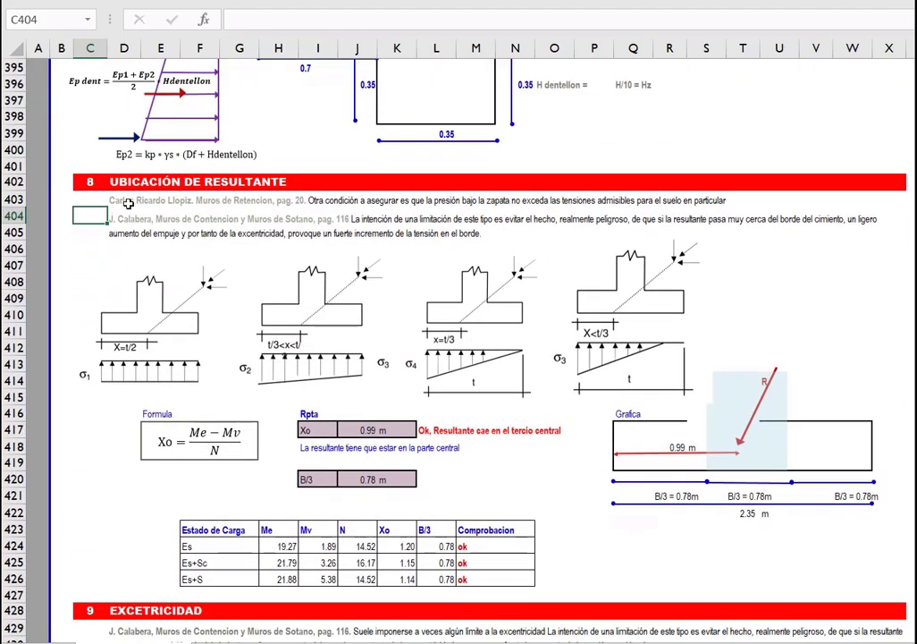
pyautogui.scroll(-1, 327, 222)
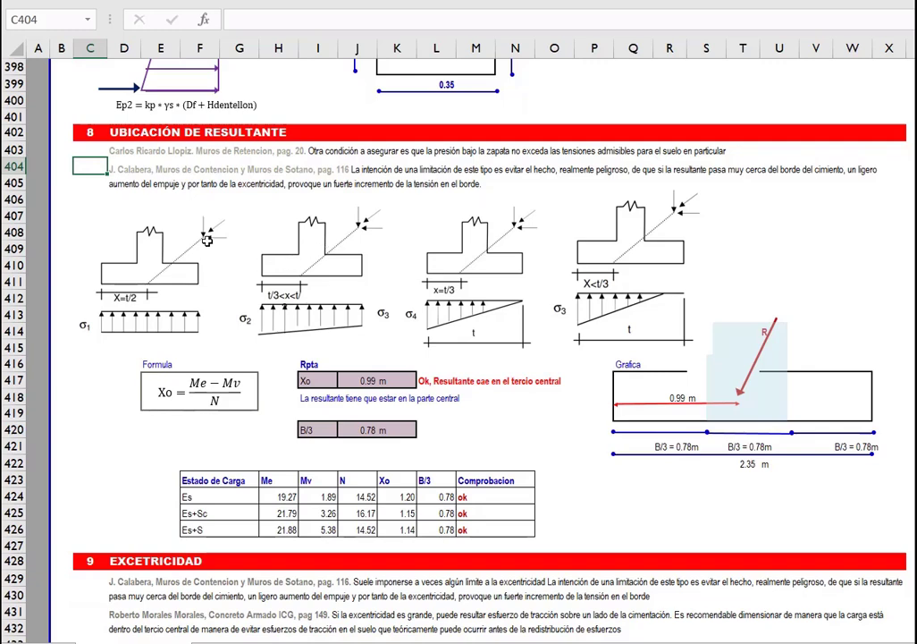
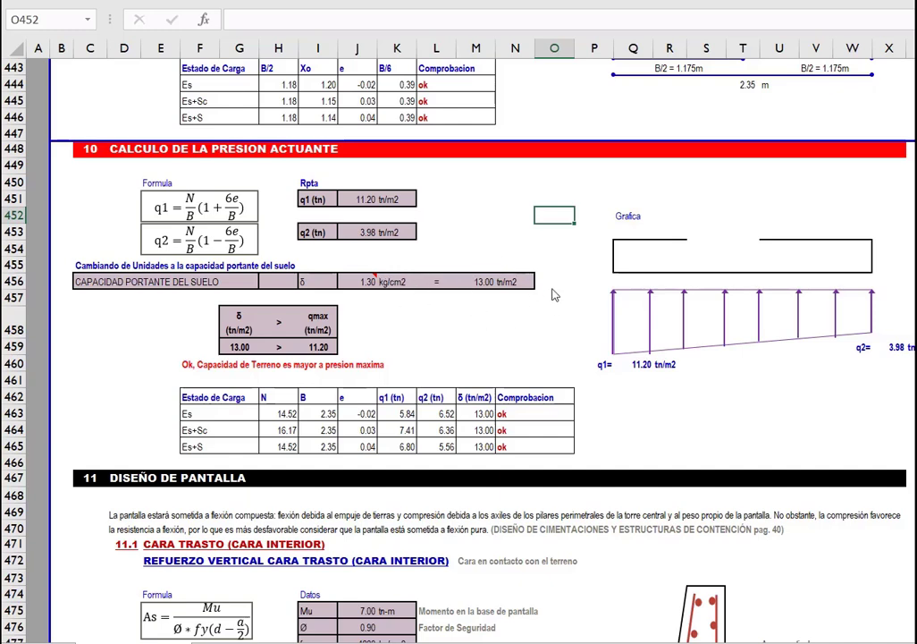
# Examine the comparison of soil bearing capacity against qmax in the Calculo de la Presion Actuante section.
pyautogui.click(490, 313)
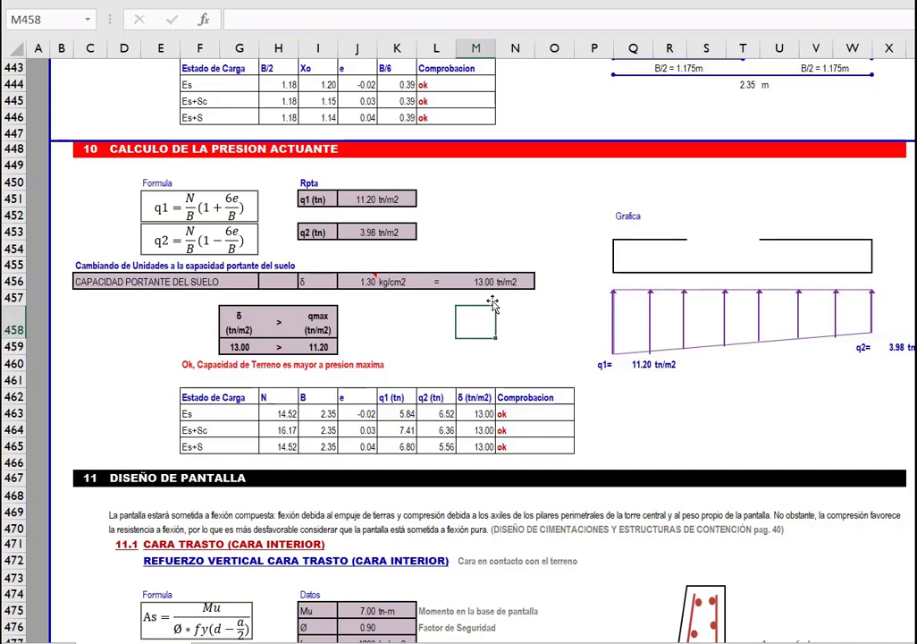
pyautogui.click(248, 347)
pyautogui.click(304, 347)
pyautogui.click(239, 349)
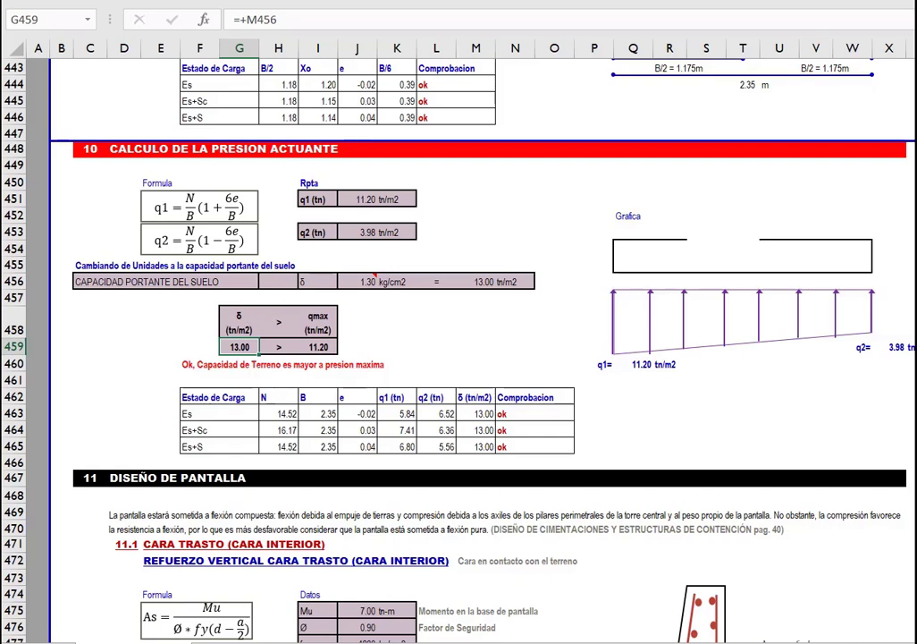
pyautogui.click(514, 346)
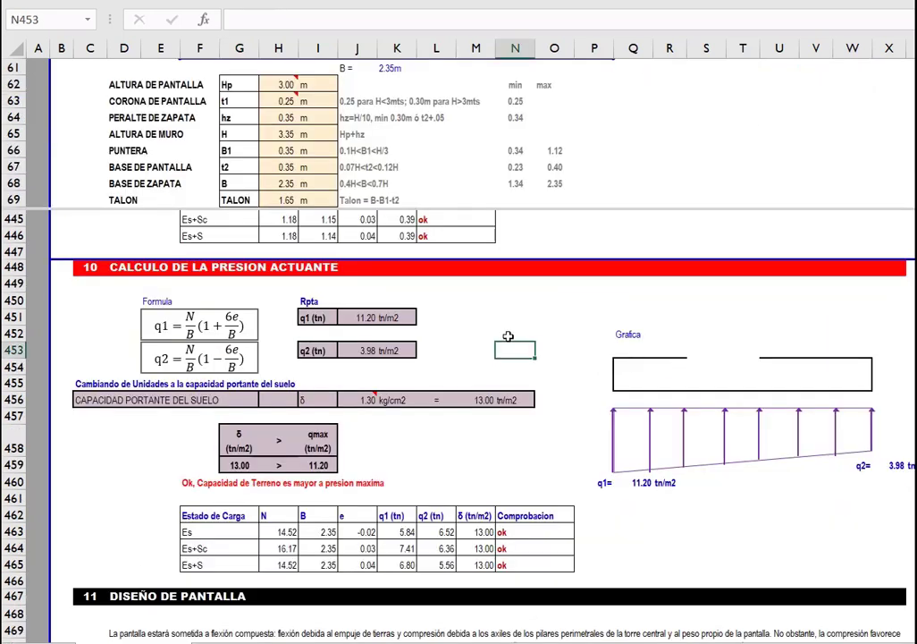
# Set the foundation soil's CAPACIDAD PORTANTE DEL SUELO to 1.1 kg/cm2 in the design parameters.
pyautogui.click(597, 164)
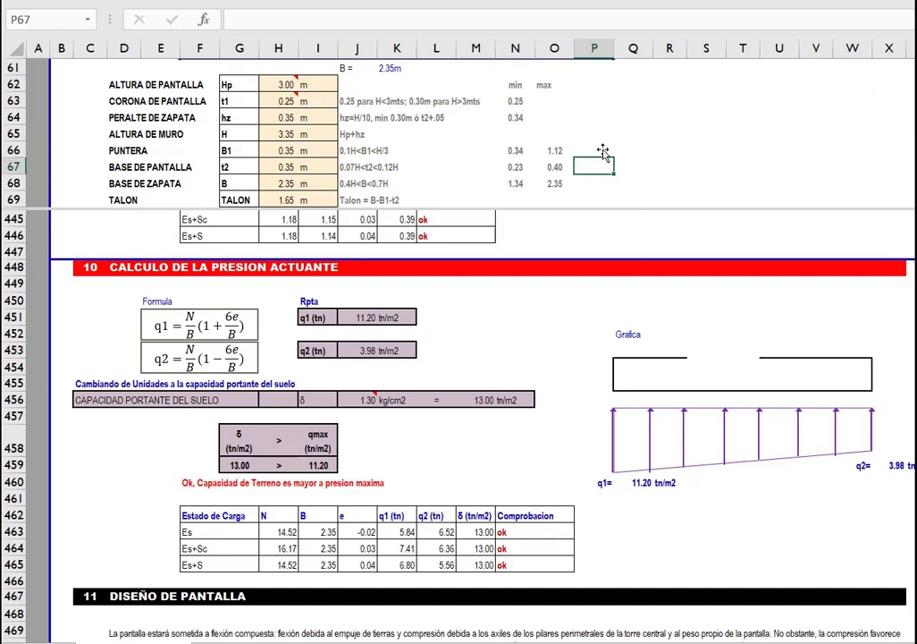
pyautogui.scroll(12, 680, 143)
pyautogui.scroll(8, 712, 138)
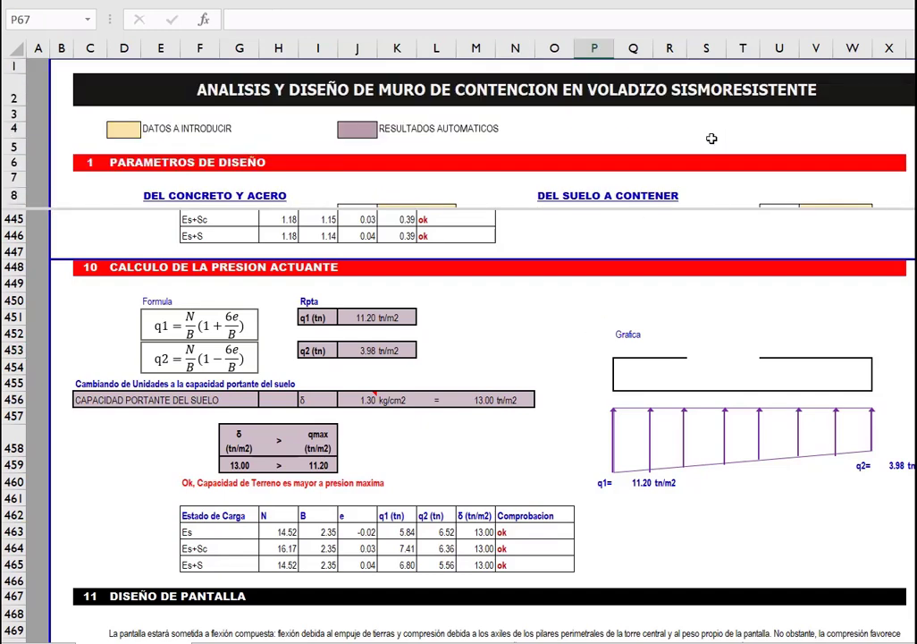
pyautogui.scroll(-2, 712, 141)
pyautogui.scroll(-1, 660, 150)
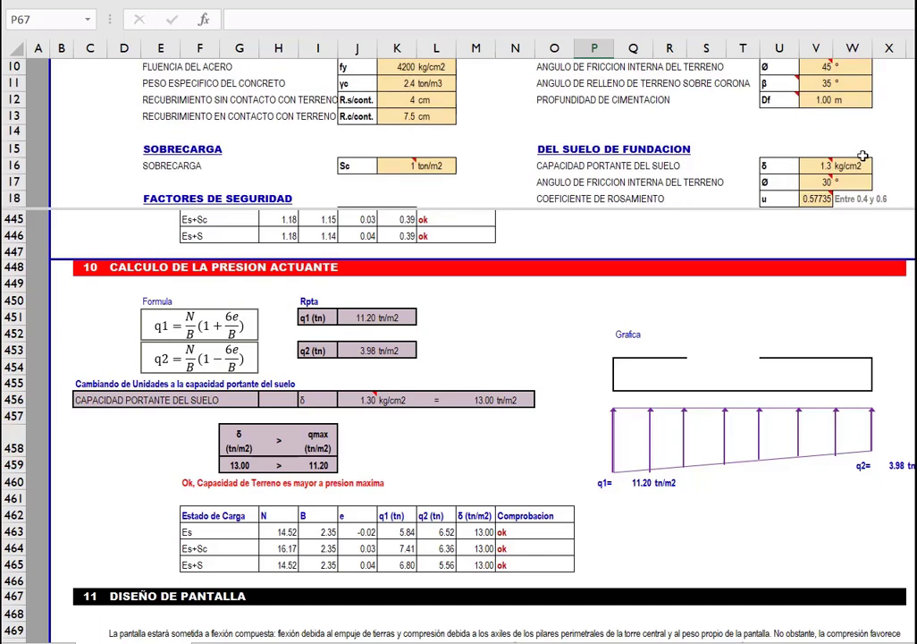
pyautogui.click(813, 165)
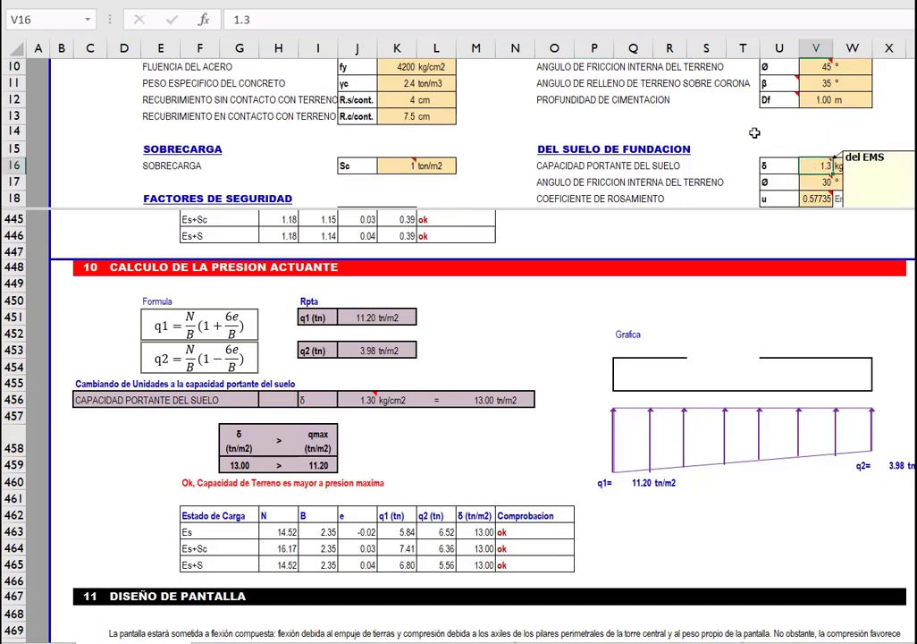
pyautogui.write('1.1')
pyautogui.hotkey('ctrl', 'Return')
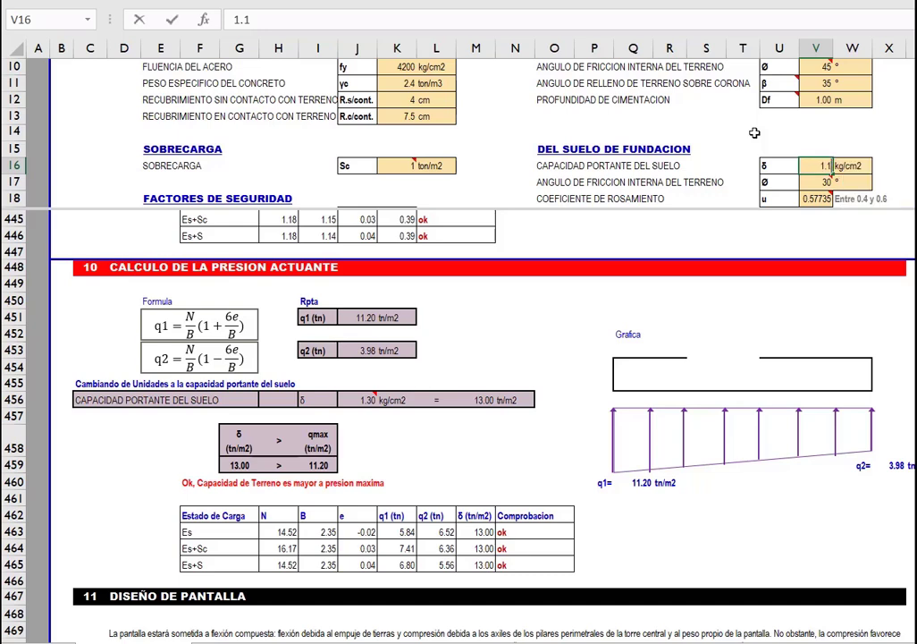
pyautogui.press('Down')
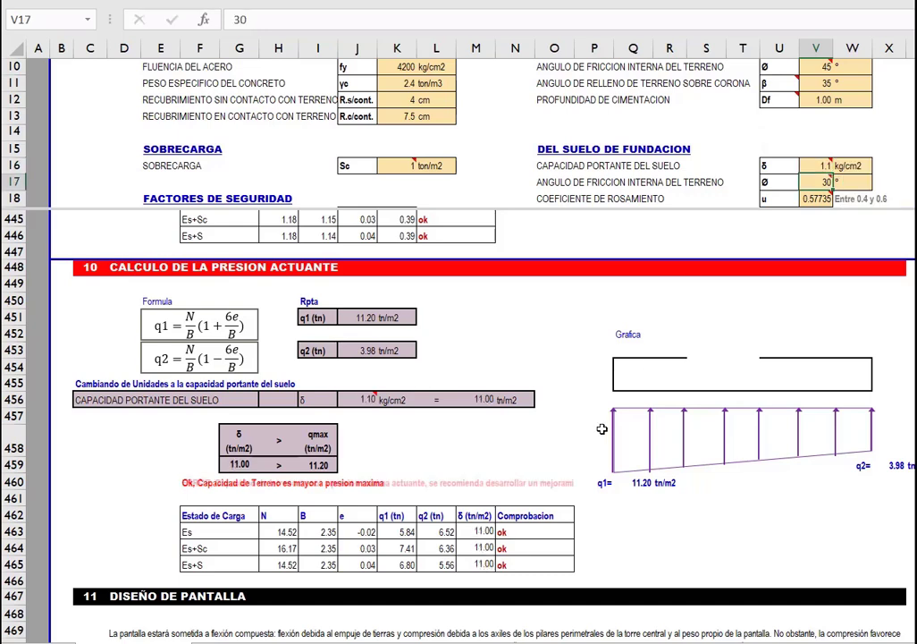
# Inspect the SI formula behind the bearing capacity check message in cell F460 without changing it.
pyautogui.click(208, 483)
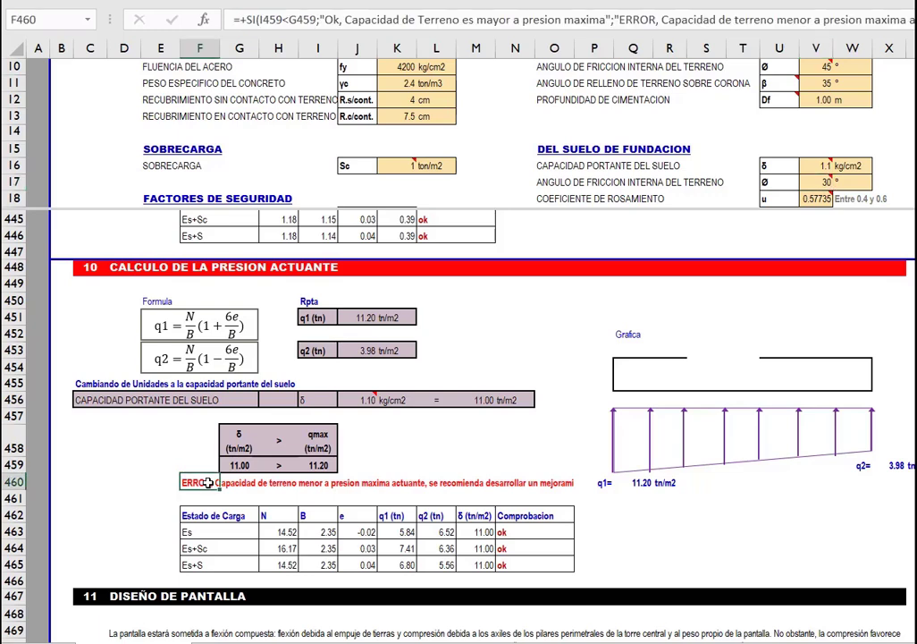
pyautogui.click(521, 19)
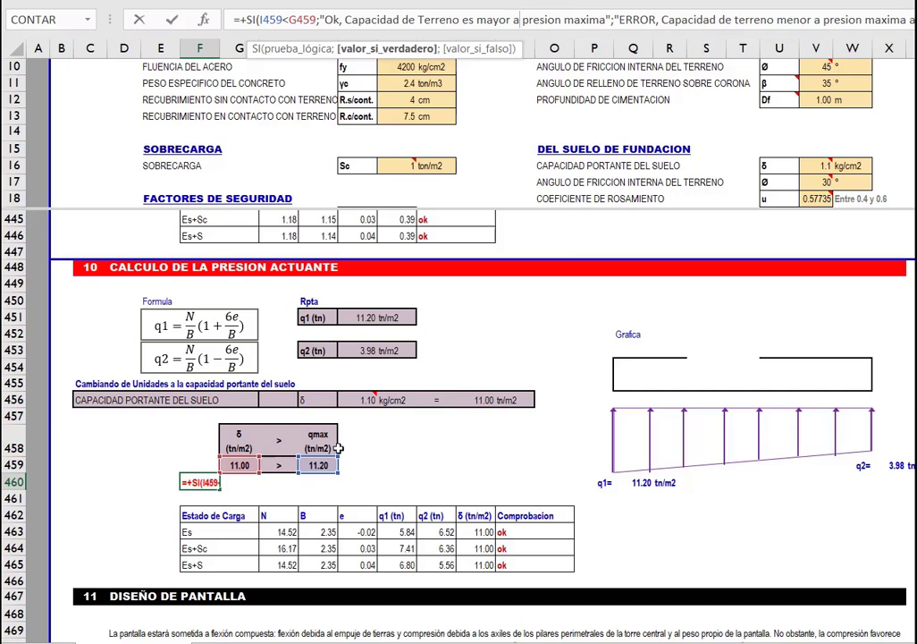
pyautogui.click(369, 484)
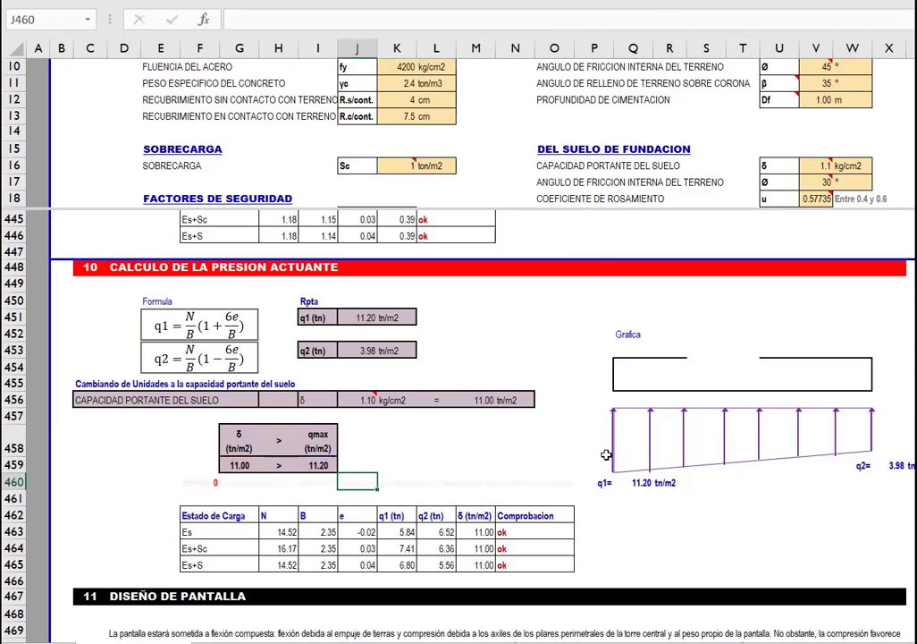
# Set the BASE DE ZAPATA dimension B to 2.4 m in the wall predimensioning table.
pyautogui.click(472, 134)
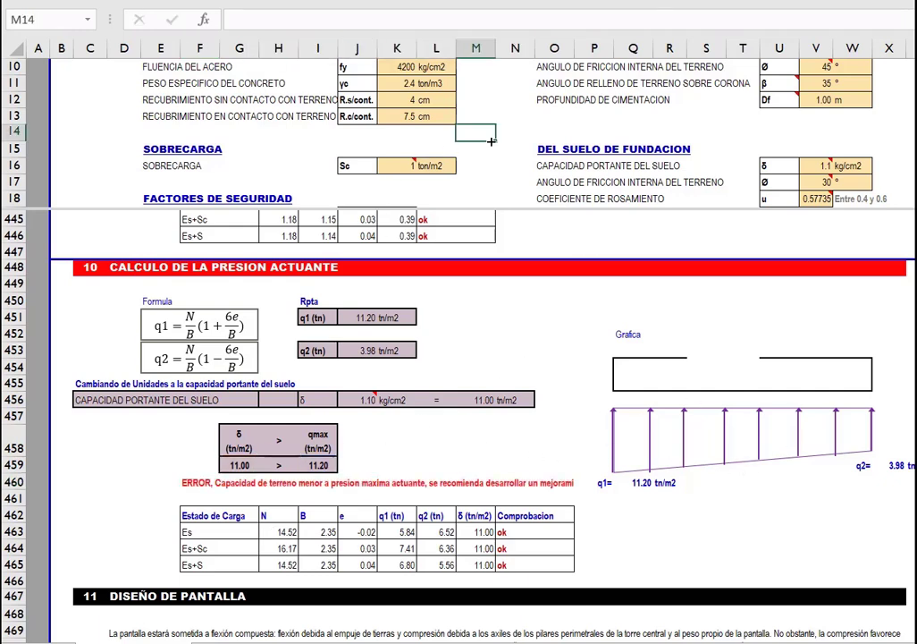
pyautogui.scroll(-6, 422, 153)
pyautogui.scroll(-10, 423, 153)
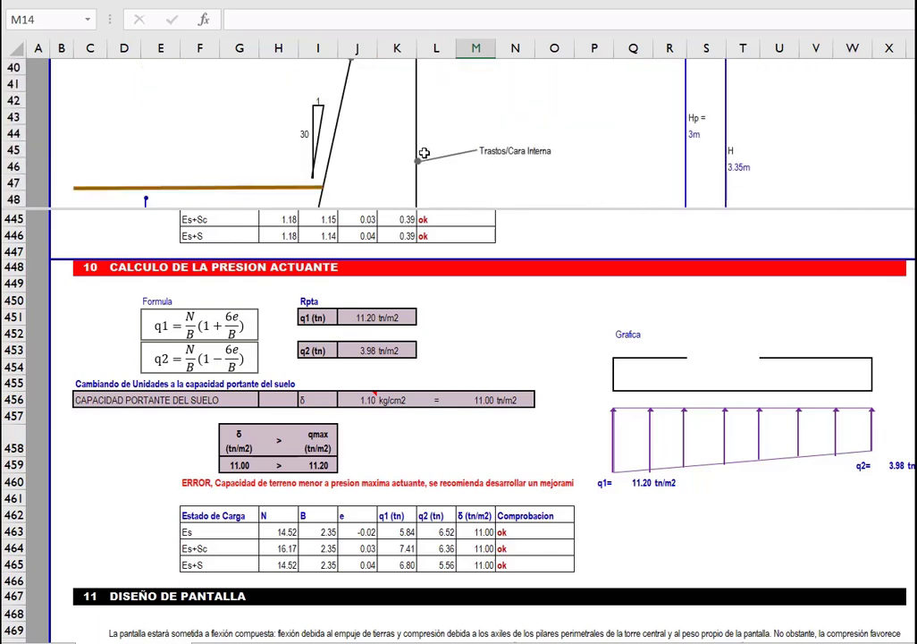
pyautogui.scroll(-2, 306, 134)
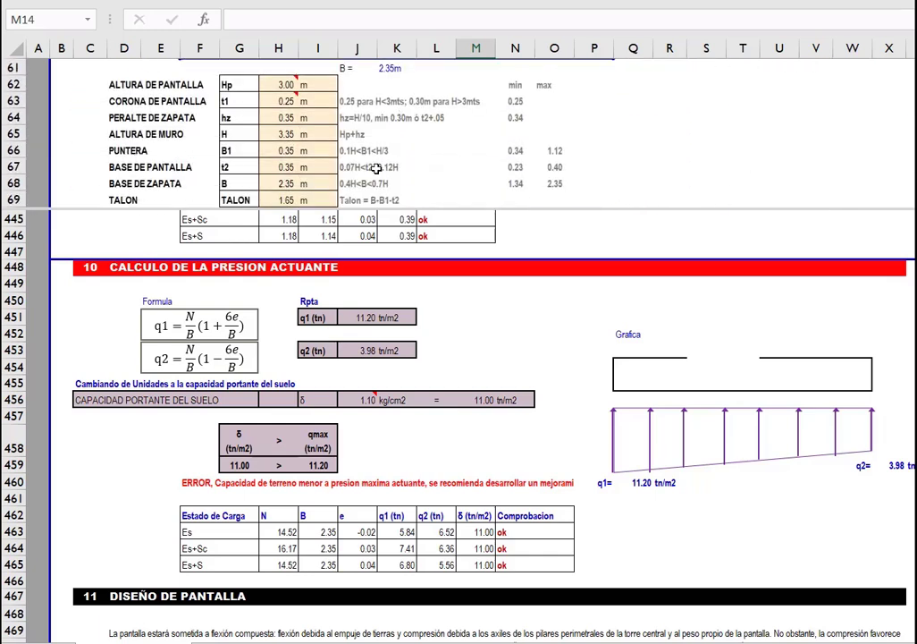
pyautogui.scroll(1, 286, 188)
pyautogui.click(282, 185)
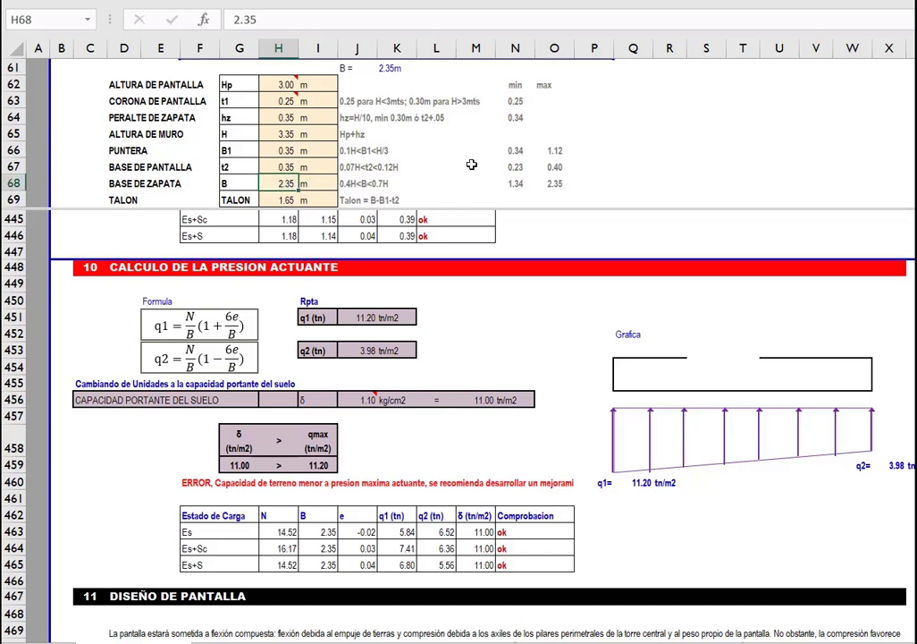
pyautogui.write('2.4')
pyautogui.press('Return')
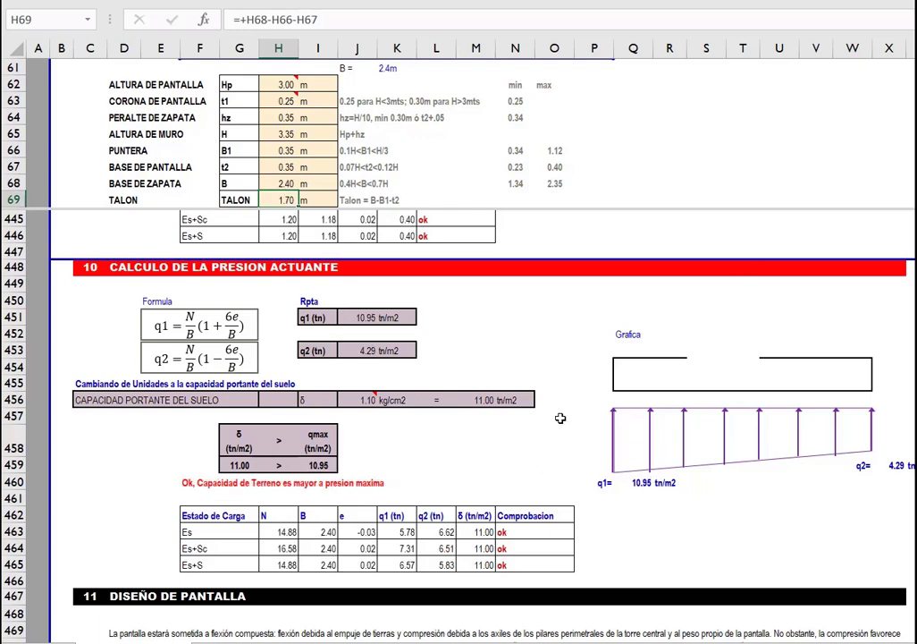
# Examine the bearing capacity check message in F460 together with BASE DE ZAPATA and the other wall dimensions.
pyautogui.moveTo(198, 483); pyautogui.dragTo(351, 482)
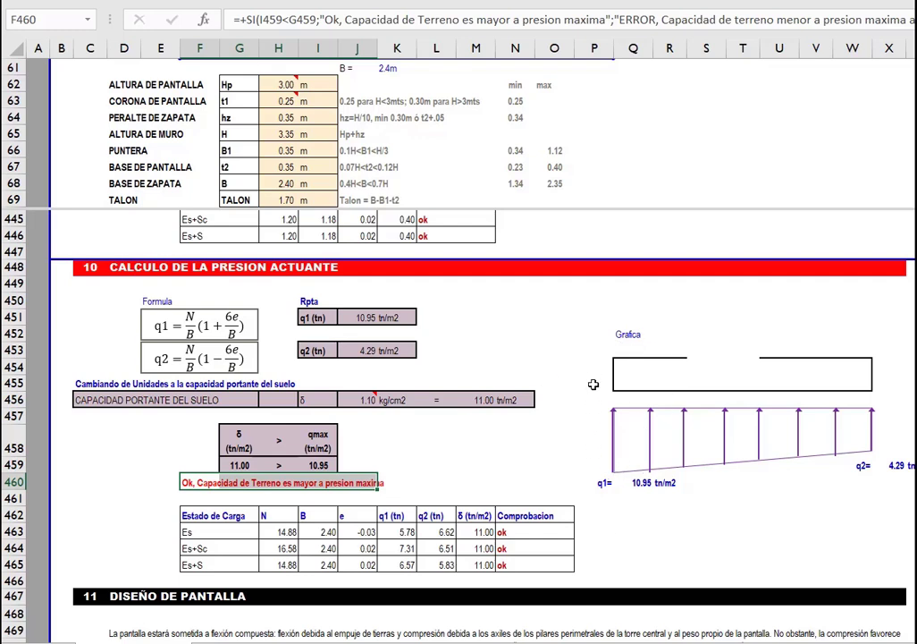
pyautogui.click(548, 387)
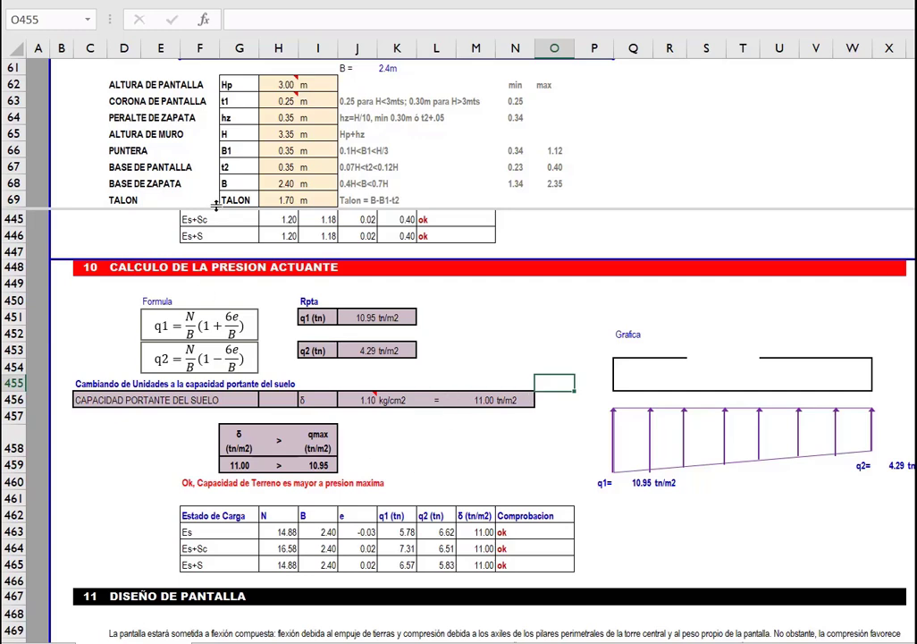
pyautogui.click(291, 183)
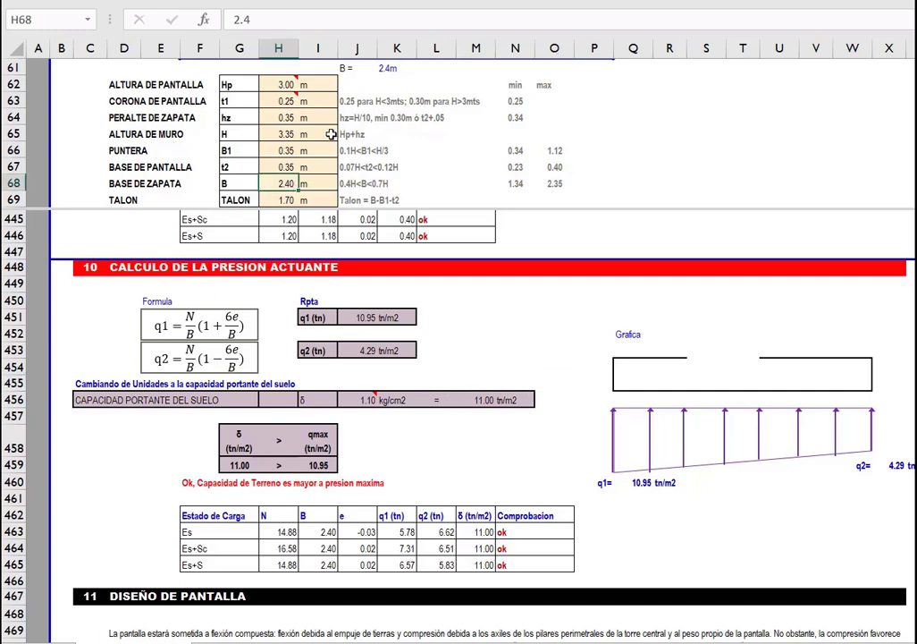
pyautogui.moveTo(131, 89); pyautogui.dragTo(313, 201)
pyautogui.click(289, 182)
pyautogui.moveTo(123, 183); pyautogui.dragTo(296, 186)
pyautogui.click(294, 184)
pyautogui.scroll(1, 418, 470)
pyautogui.scroll(-1, 410, 465)
pyautogui.click(204, 482)
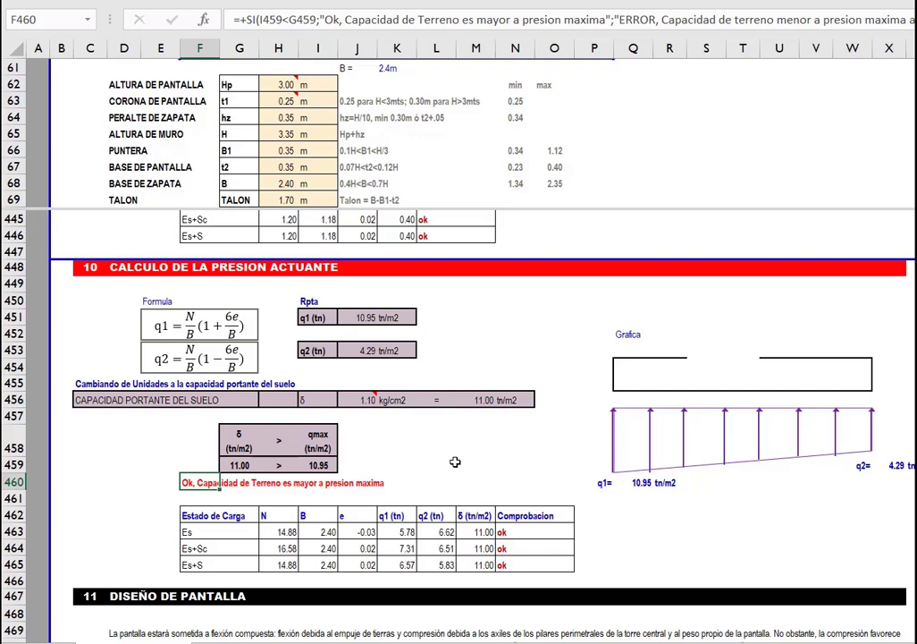
pyautogui.click(483, 350)
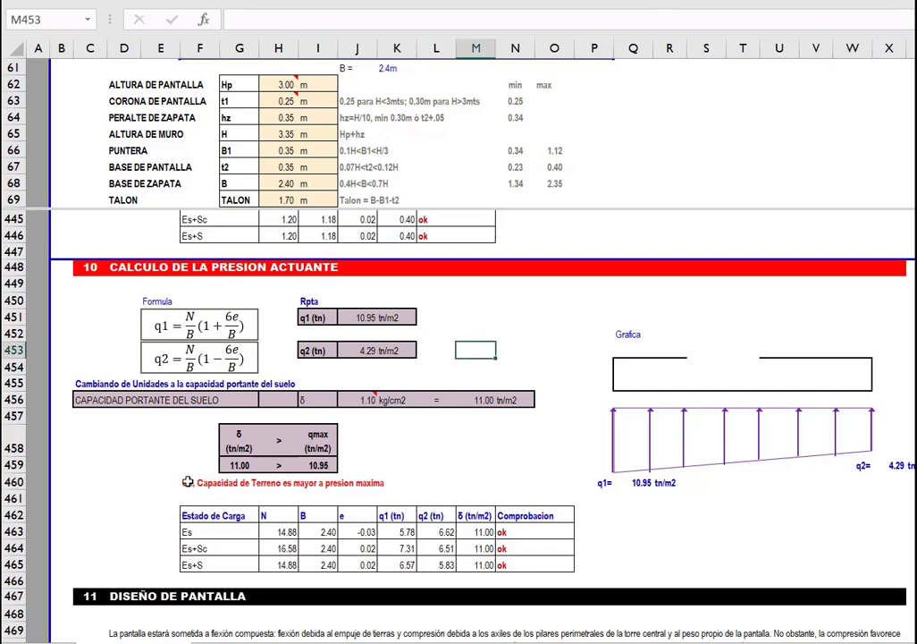
pyautogui.click(191, 483)
# Review the eccentricity, resultant location, dentellon, sliding and overturning checks for the modified footing base.
pyautogui.scroll(1, 429, 443)
pyautogui.scroll(6, 369, 417)
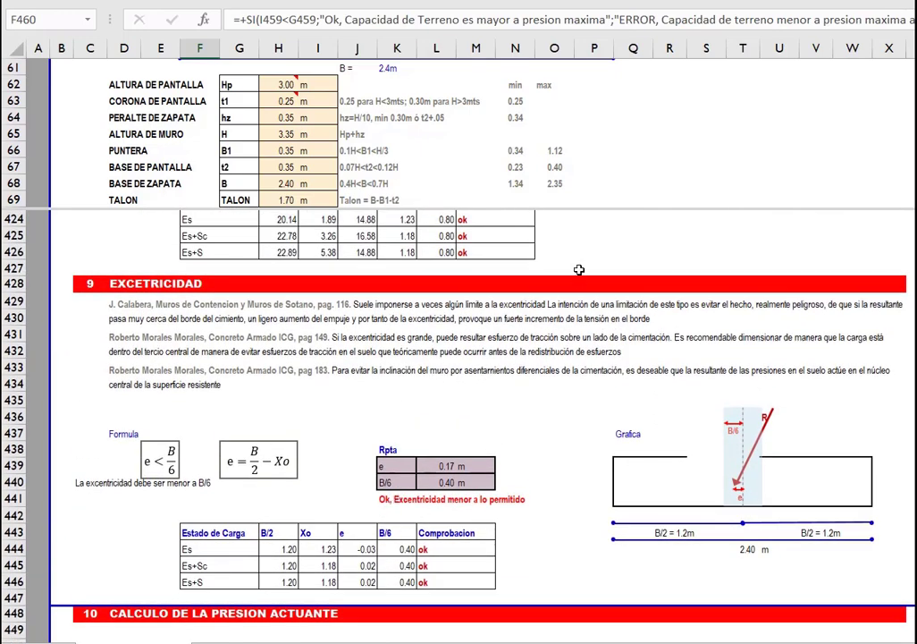
pyautogui.click(397, 499)
pyautogui.scroll(4, 447, 483)
pyautogui.click(657, 252)
pyautogui.scroll(2, 594, 399)
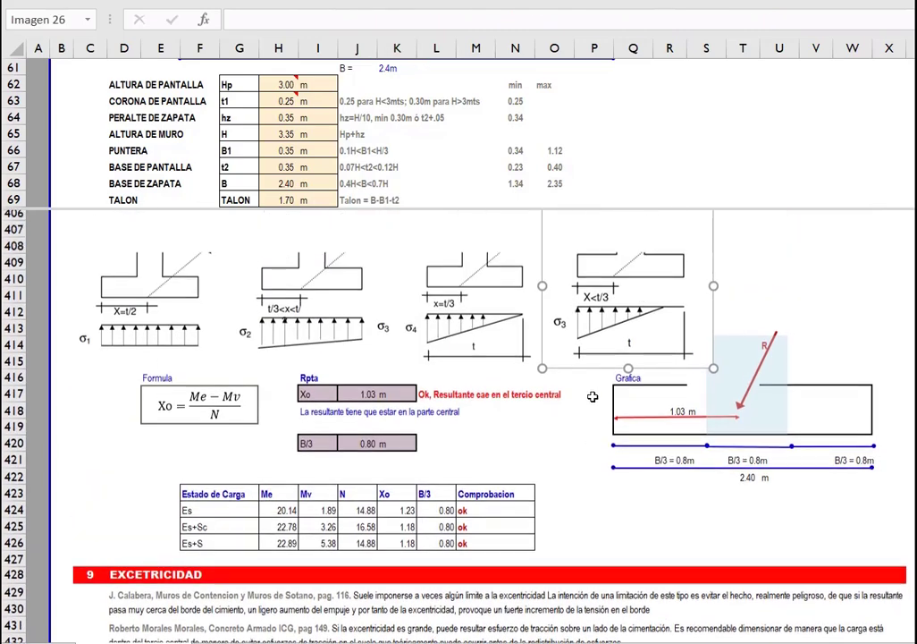
pyautogui.scroll(2, 593, 396)
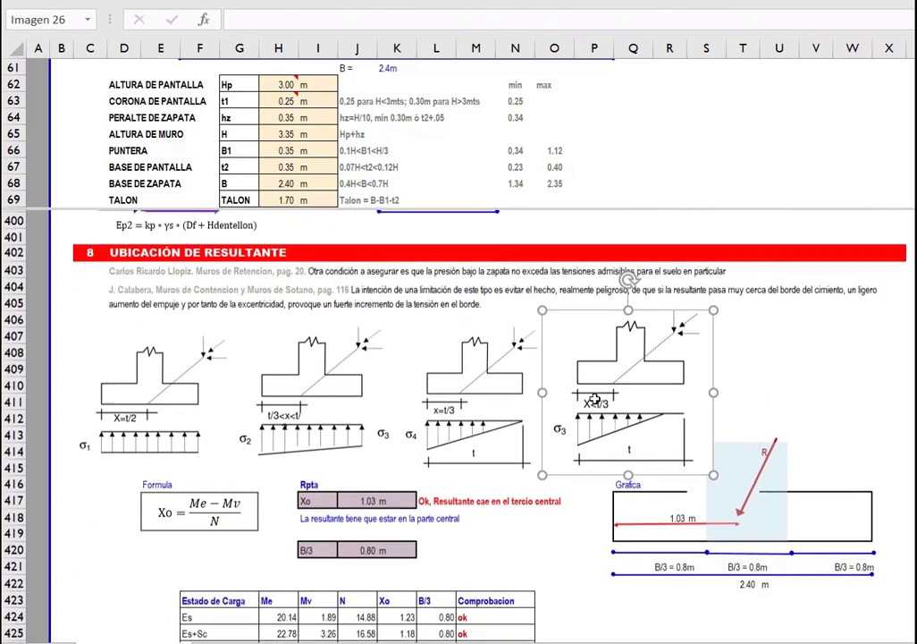
pyautogui.scroll(5, 484, 477)
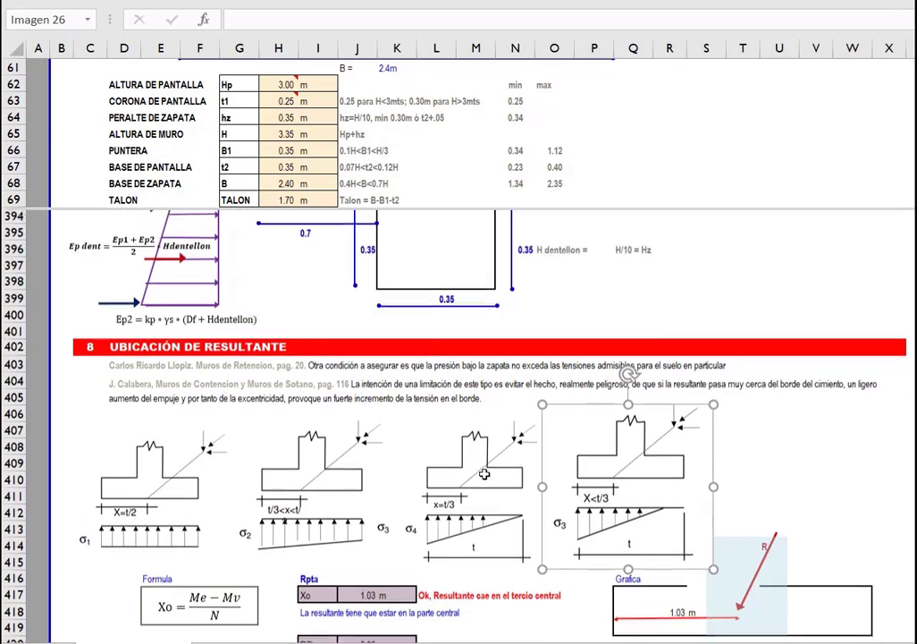
pyautogui.scroll(7, 485, 473)
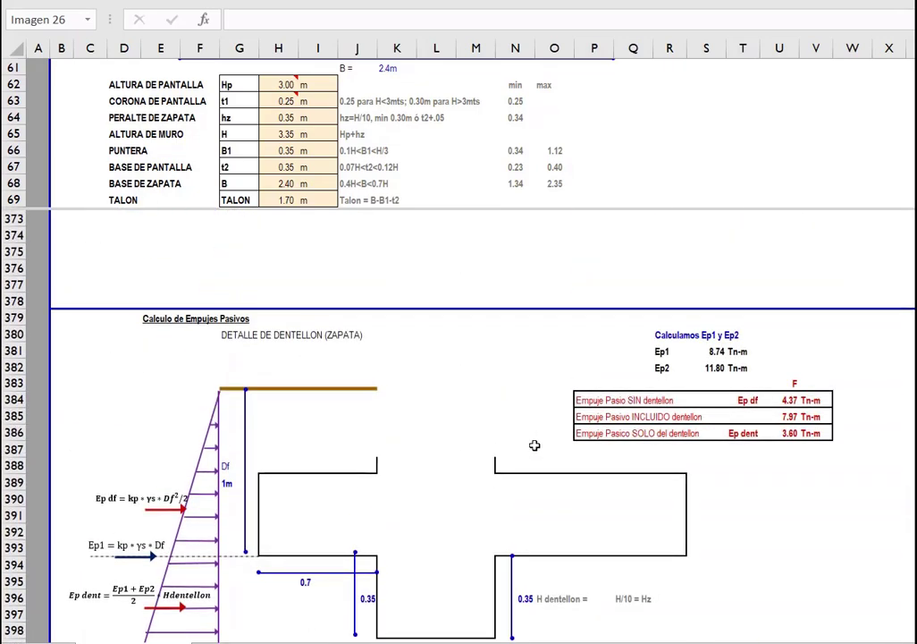
pyautogui.scroll(6, 542, 442)
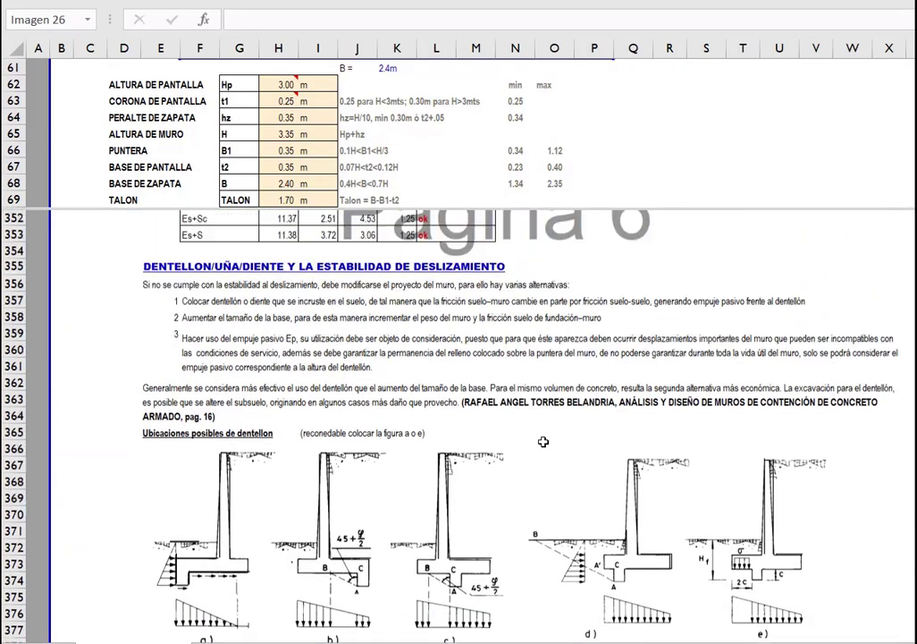
pyautogui.scroll(2, 542, 442)
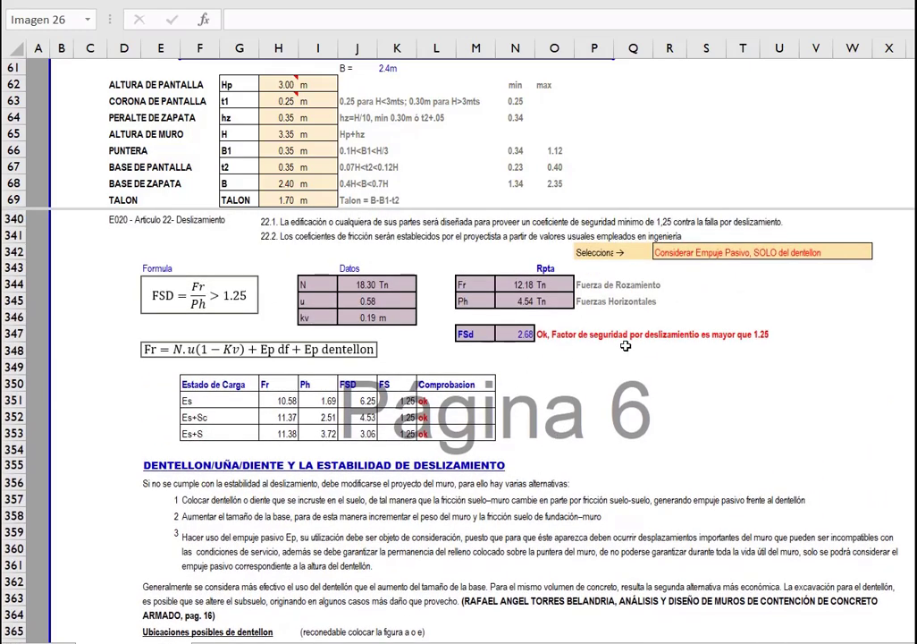
pyautogui.scroll(6, 626, 346)
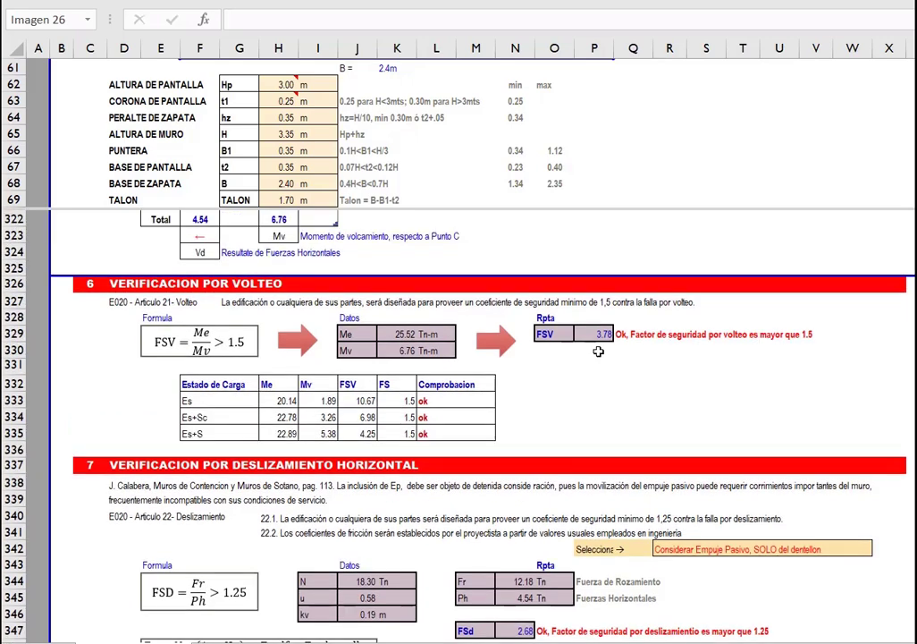
pyautogui.scroll(6, 629, 370)
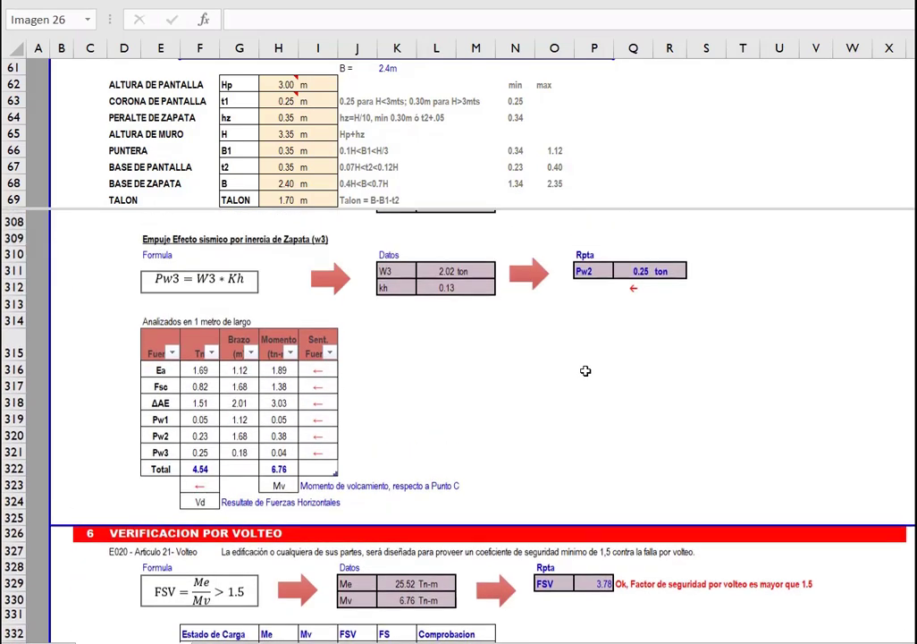
pyautogui.scroll(-3, 585, 370)
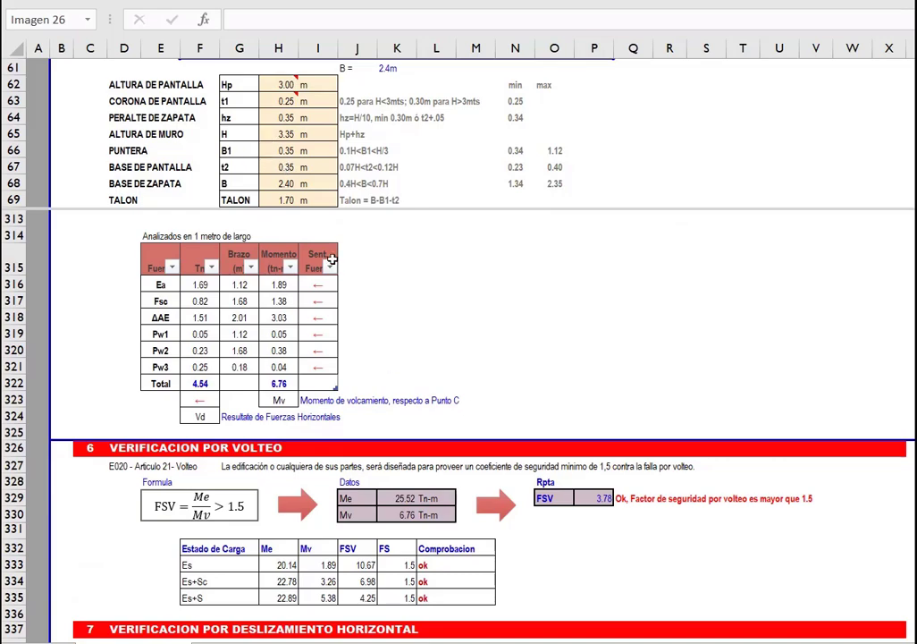
pyautogui.moveTo(232, 169); pyautogui.dragTo(317, 171)
pyautogui.click(478, 367)
pyautogui.scroll(-1, 592, 400)
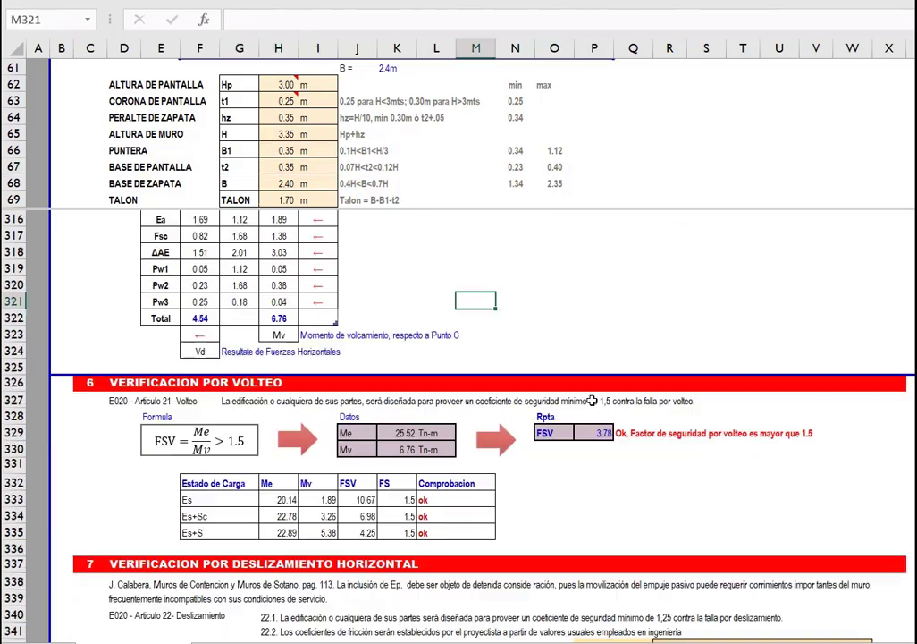
# Examine the N, B, e, q1 and q2 values per Estado de Carga in the Calculo de la Presion Actuante table.
pyautogui.scroll(-20, 592, 400)
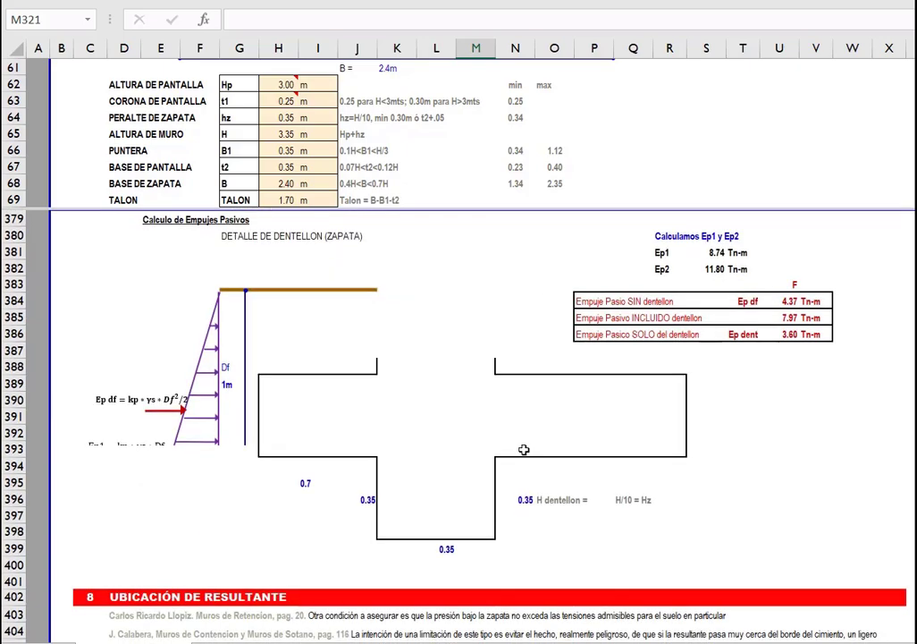
pyautogui.scroll(-13, 524, 450)
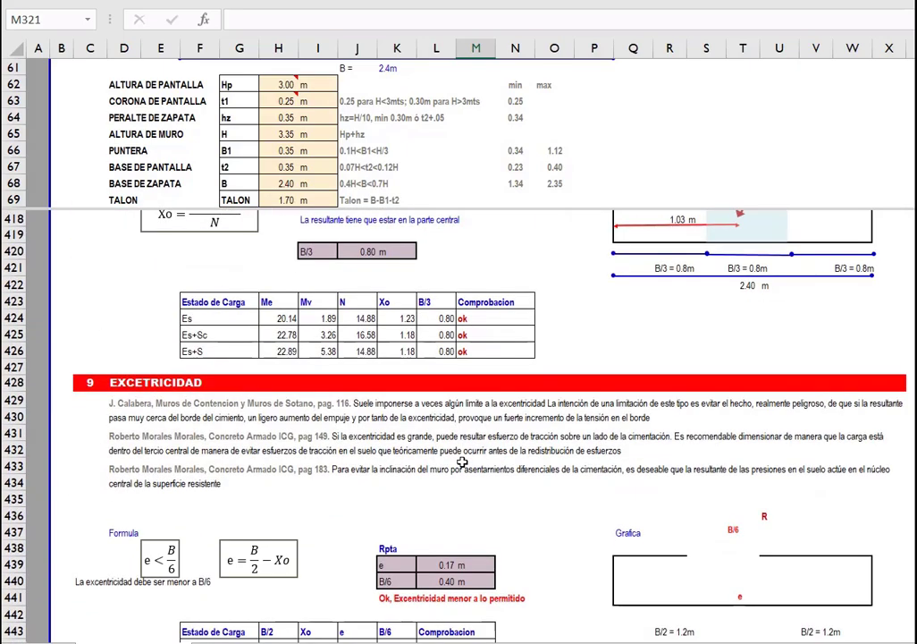
pyautogui.scroll(-8, 462, 462)
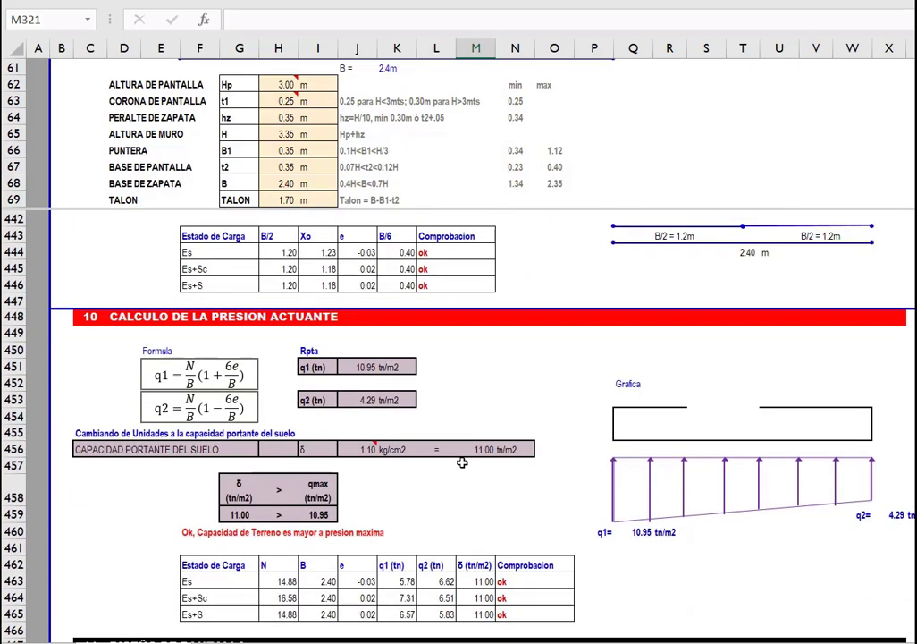
pyautogui.scroll(-3, 463, 462)
pyautogui.moveTo(190, 516); pyautogui.dragTo(544, 564)
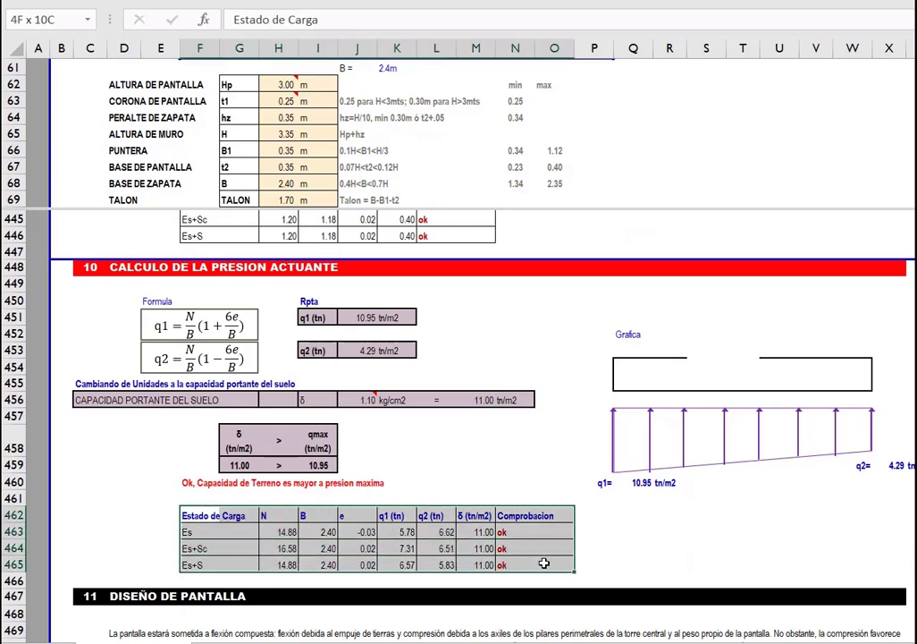
pyautogui.click(401, 534)
pyautogui.click(451, 533)
pyautogui.click(395, 528)
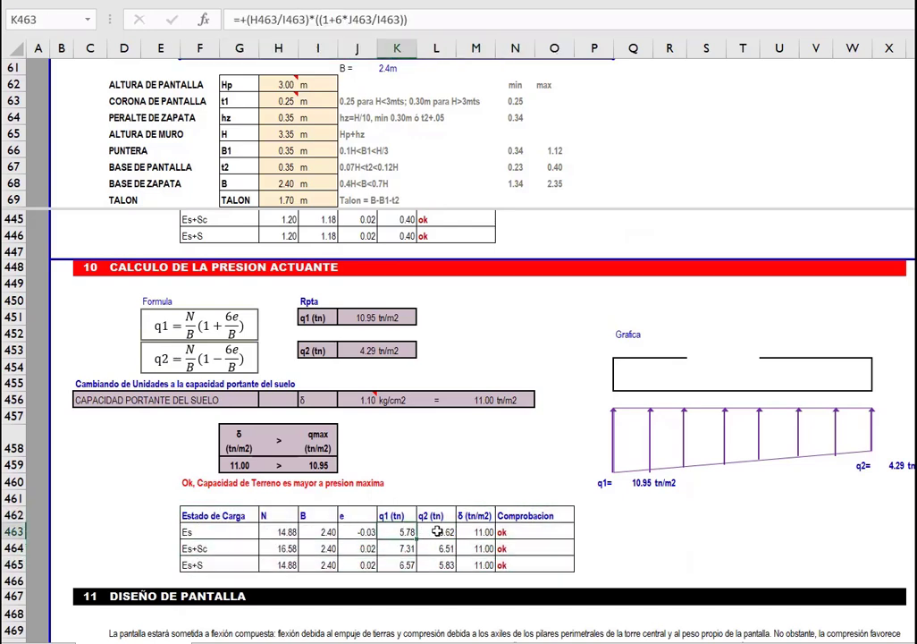
pyautogui.click(402, 548)
pyautogui.click(437, 548)
pyautogui.click(357, 548)
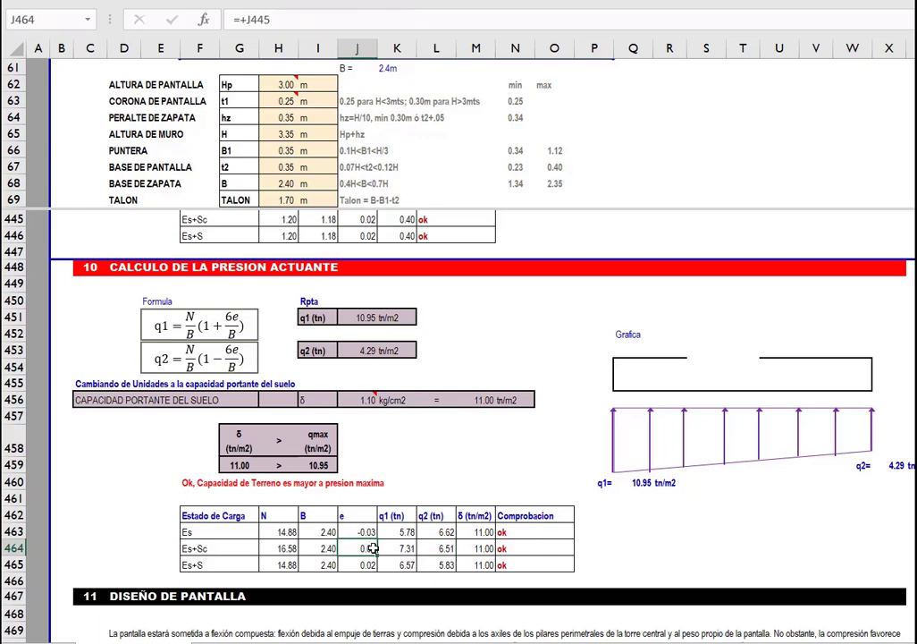
pyautogui.moveTo(364, 564); pyautogui.dragTo(367, 533)
pyautogui.moveTo(406, 564); pyautogui.dragTo(432, 549)
pyautogui.moveTo(405, 533); pyautogui.dragTo(431, 533)
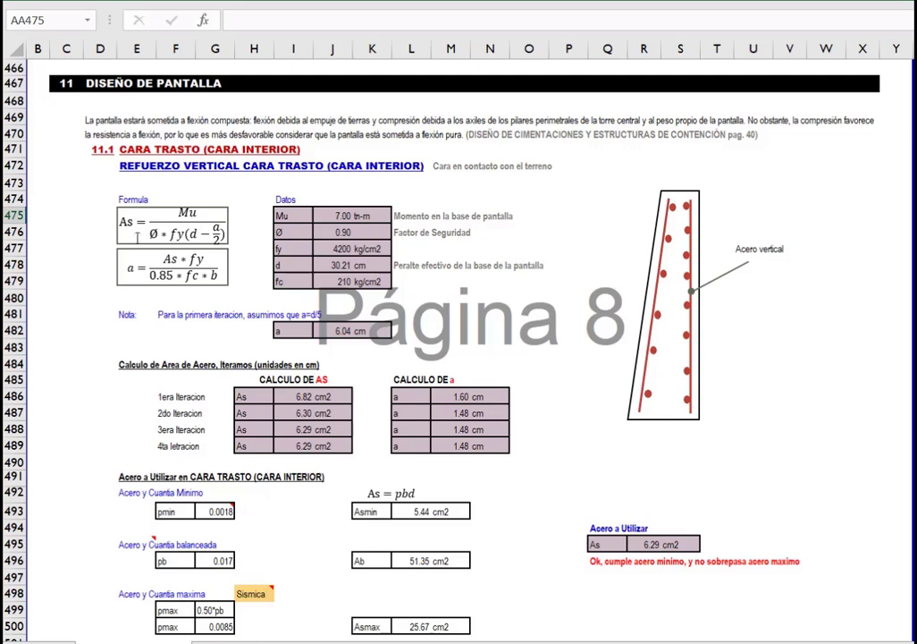
# Inspect the source formulas of Mu, Ø, fy, d and fc in the inner face vertical reinforcement data of Diseño de Pantalla.
pyautogui.click(343, 220)
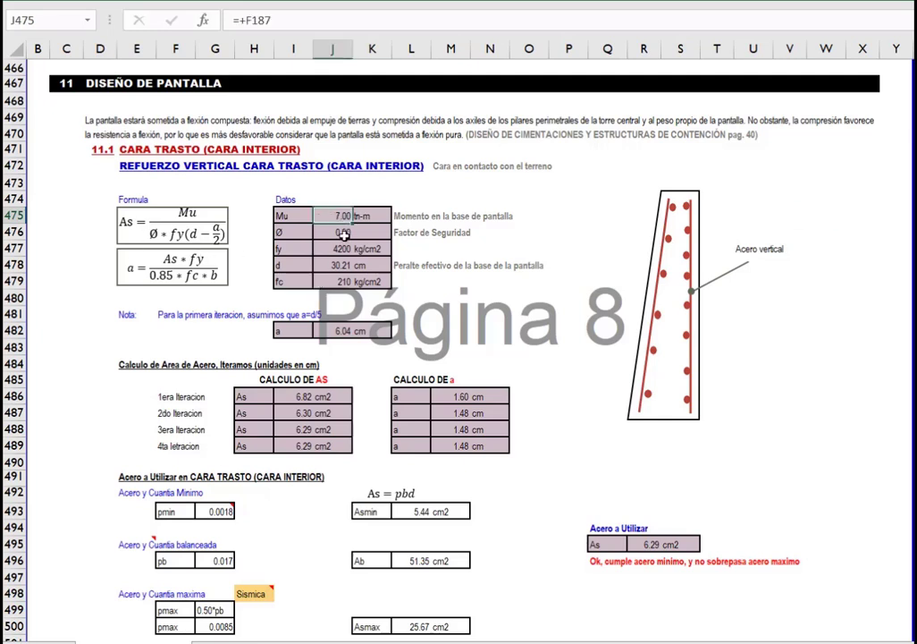
pyautogui.click(344, 234)
pyautogui.click(342, 249)
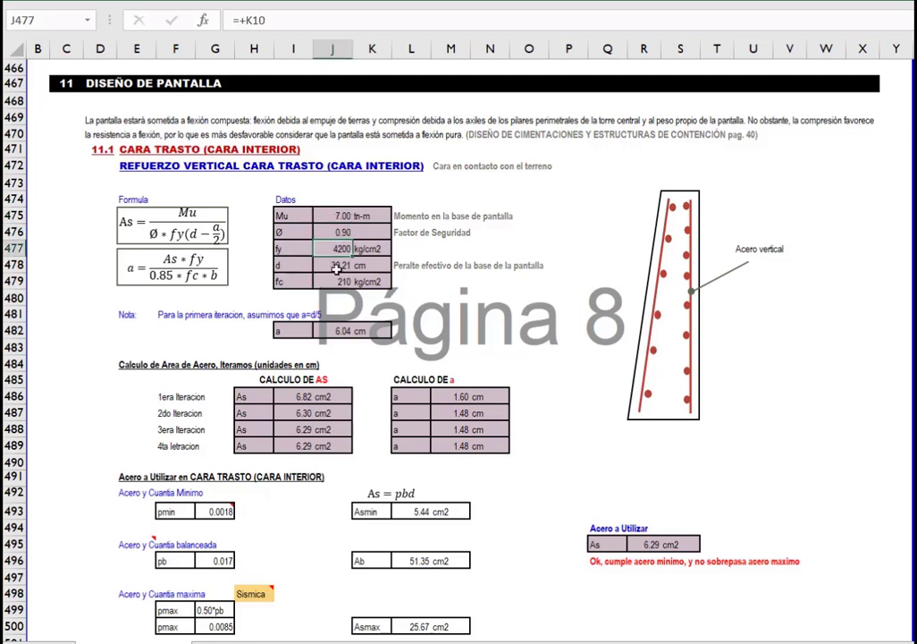
pyautogui.click(337, 269)
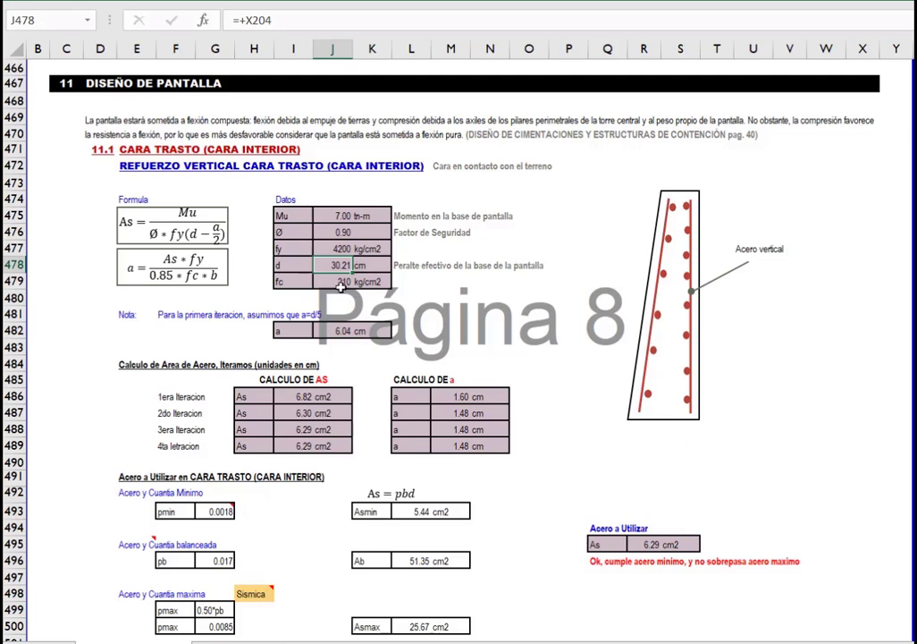
pyautogui.click(341, 283)
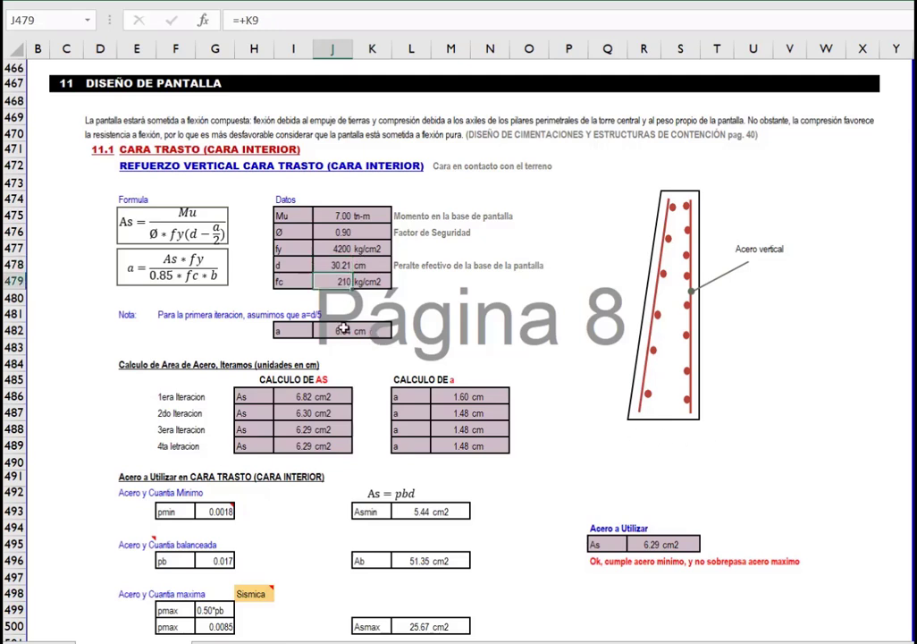
# Inspect the first-iteration assumption a=d/5 and its formula in cell J482, above the steel area iterations.
pyautogui.click(225, 315)
pyautogui.click(304, 331)
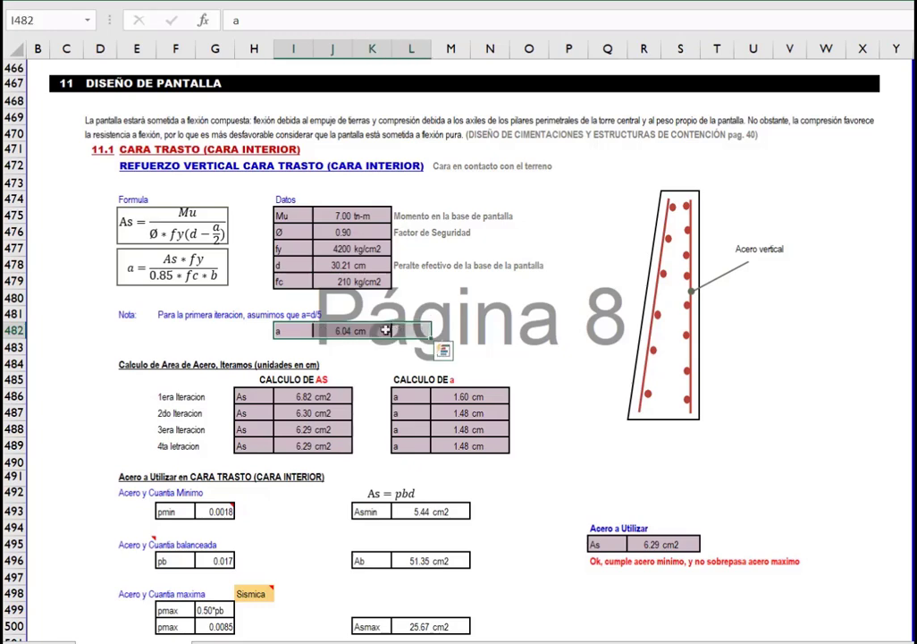
pyautogui.click(338, 330)
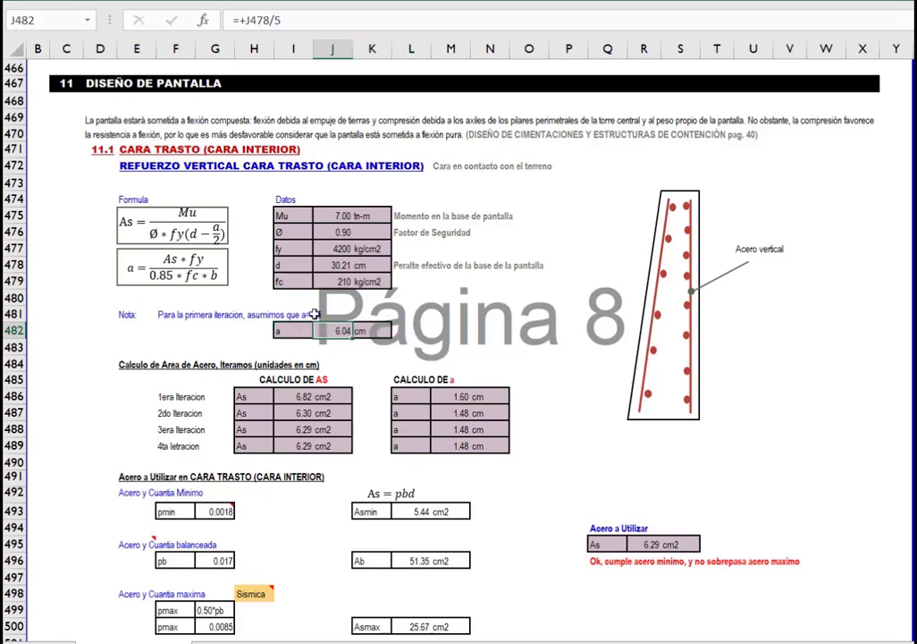
pyautogui.scroll(-1, 314, 318)
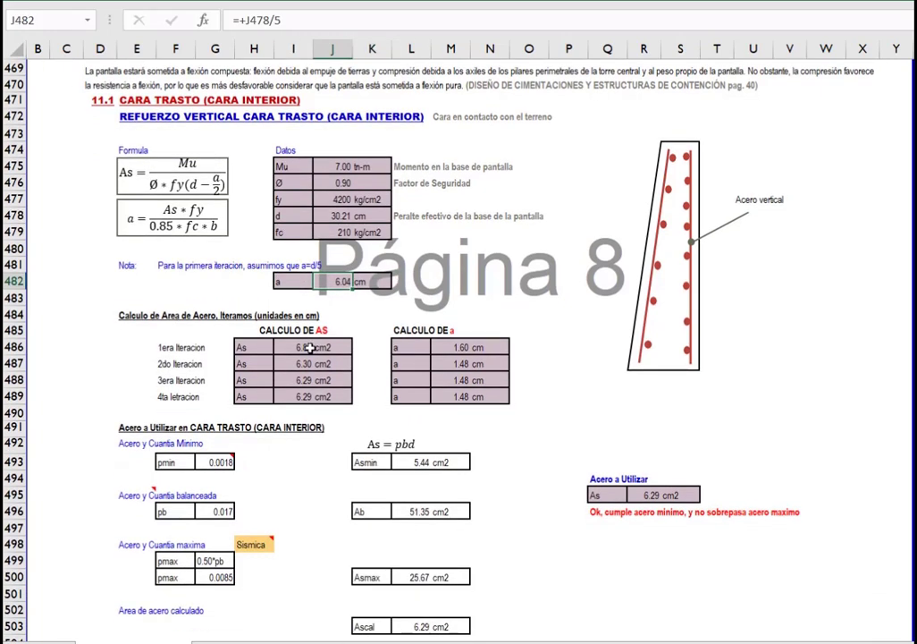
# Inspect the As and a formulas across the four steel area iterations for the inner face.
pyautogui.click(294, 348)
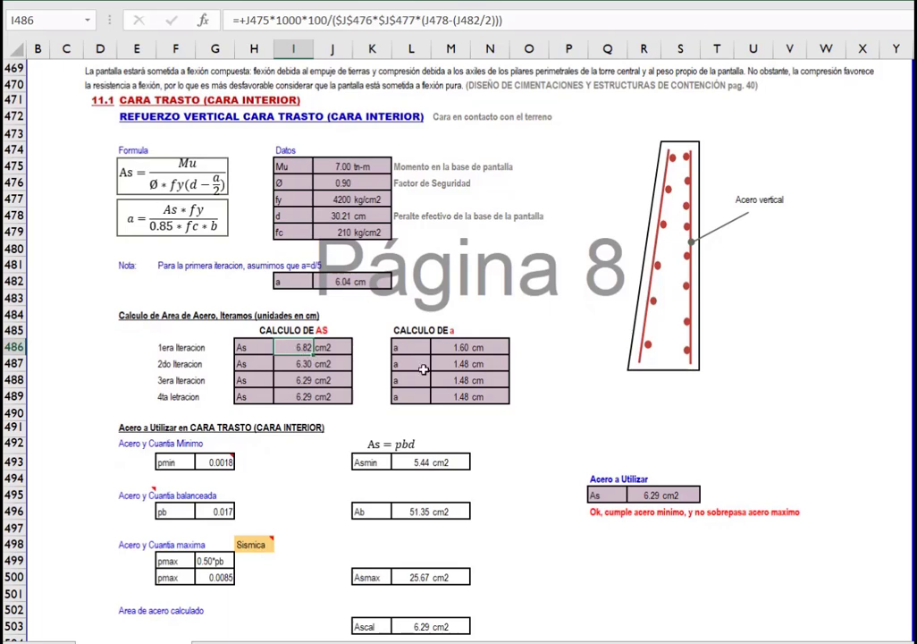
pyautogui.click(456, 348)
pyautogui.click(456, 364)
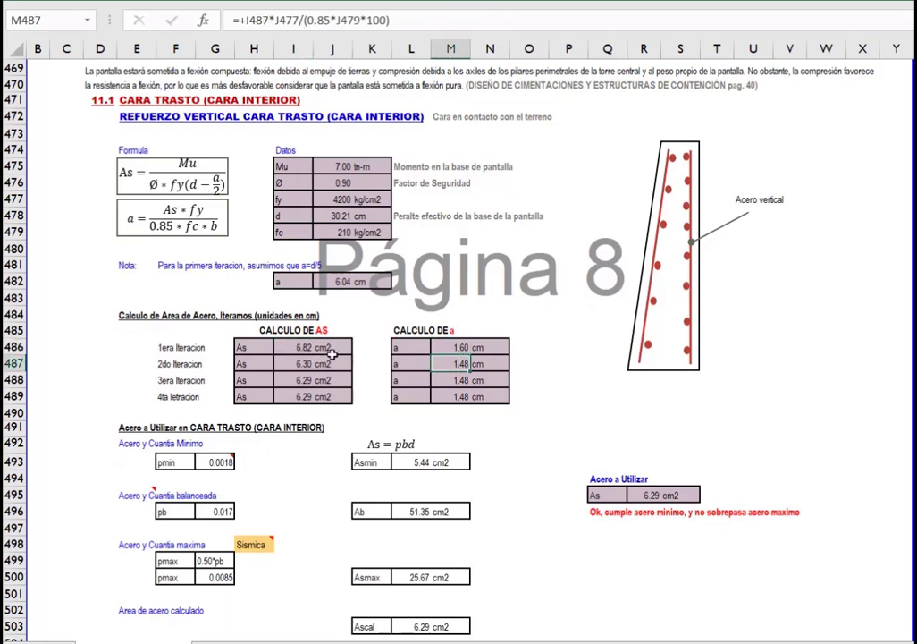
pyautogui.click(310, 365)
pyautogui.click(313, 380)
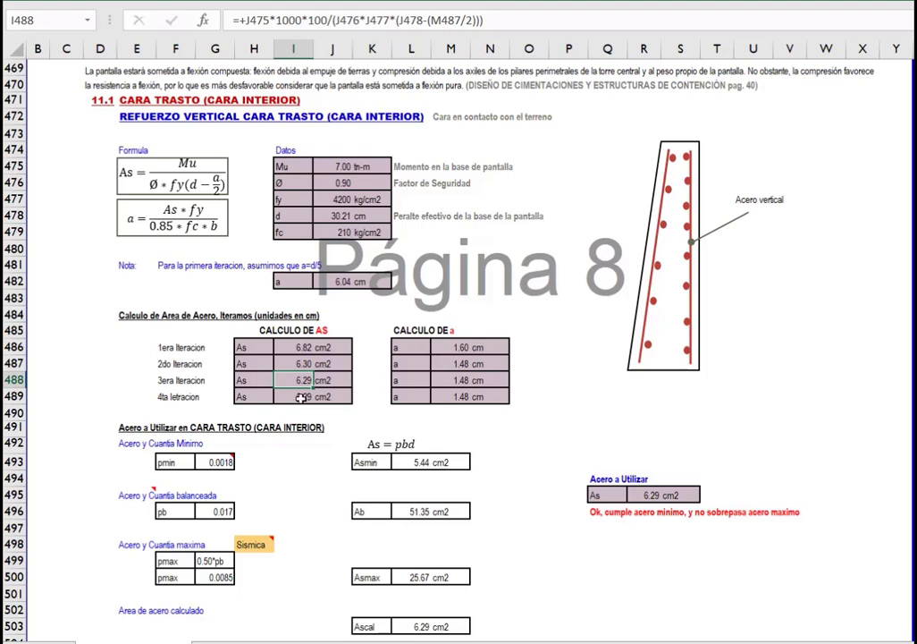
pyautogui.moveTo(456, 380); pyautogui.dragTo(461, 396)
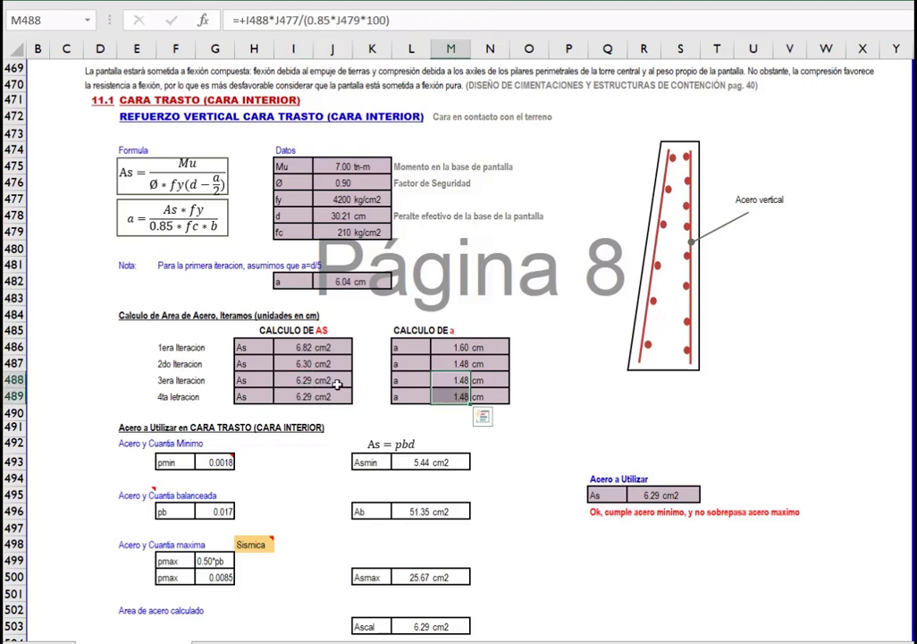
pyautogui.scroll(-2, 338, 383)
pyautogui.click(293, 300)
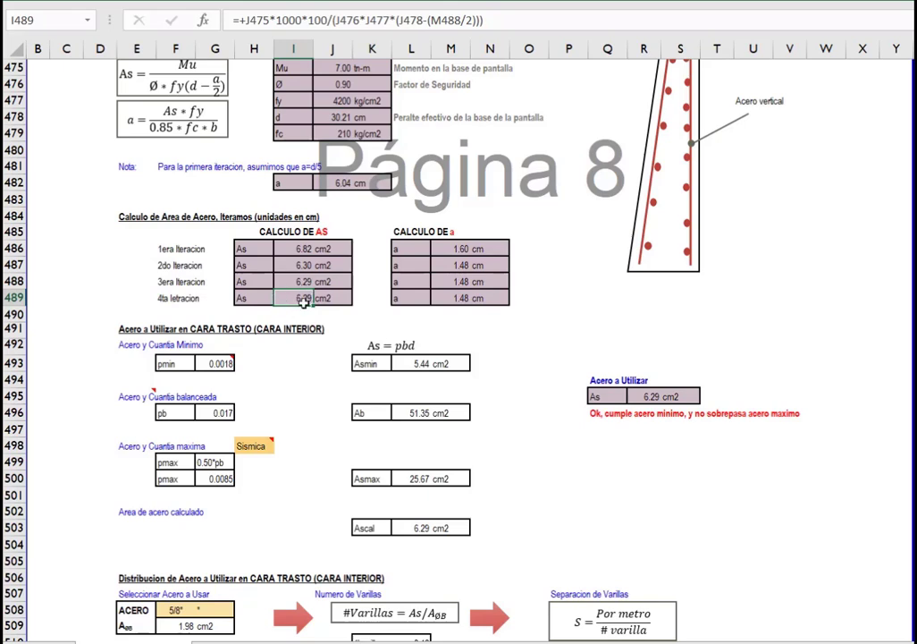
# Review the minimum, balanced, maximum and calculated steel block, checking the source formulas of Ascal and the Acero a Utilizar area.
pyautogui.moveTo(134, 329)
pyautogui.mouseDown()
pyautogui.moveTo(438, 499)
pyautogui.moveTo(454, 528)
pyautogui.mouseUp()
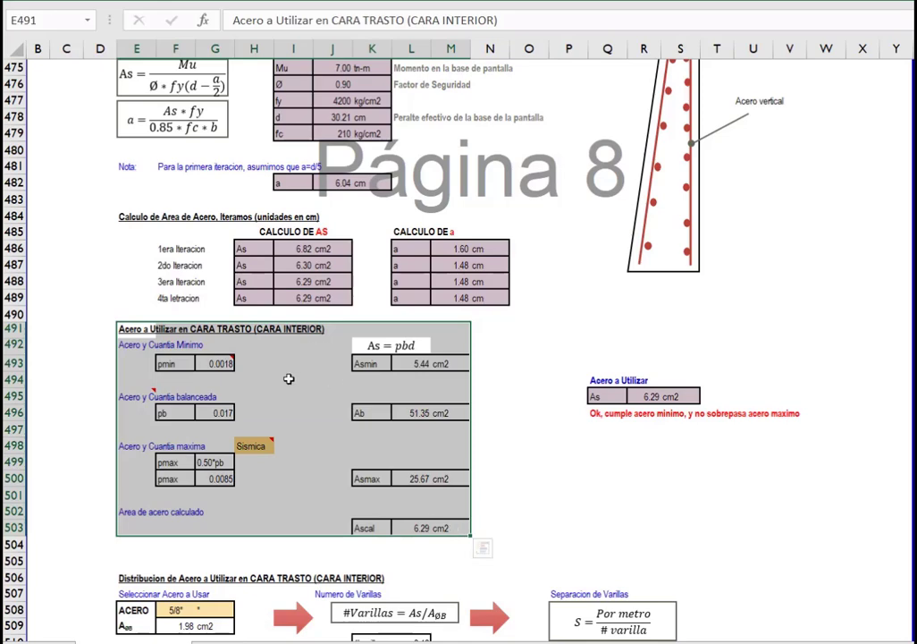
pyautogui.click(417, 531)
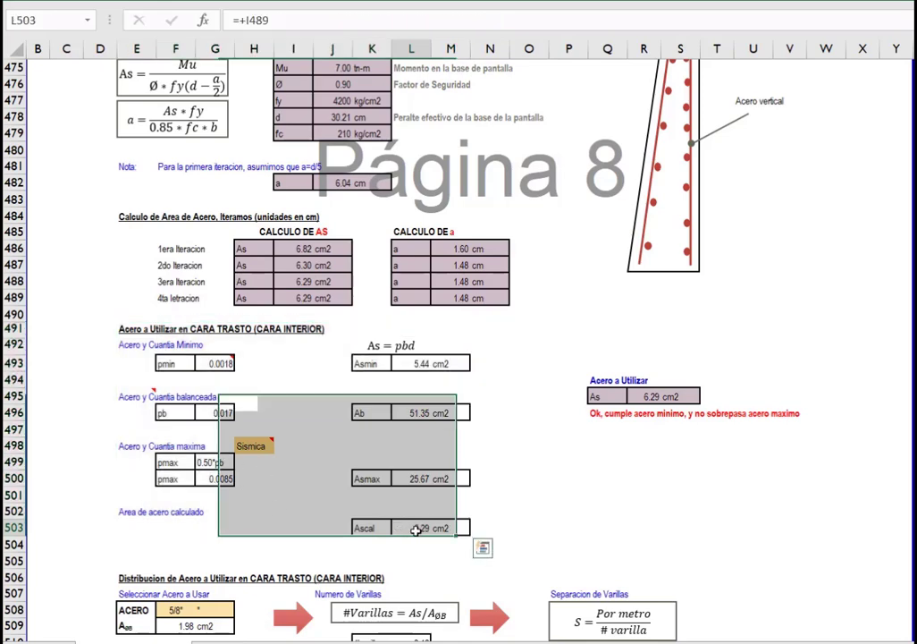
pyautogui.click(645, 399)
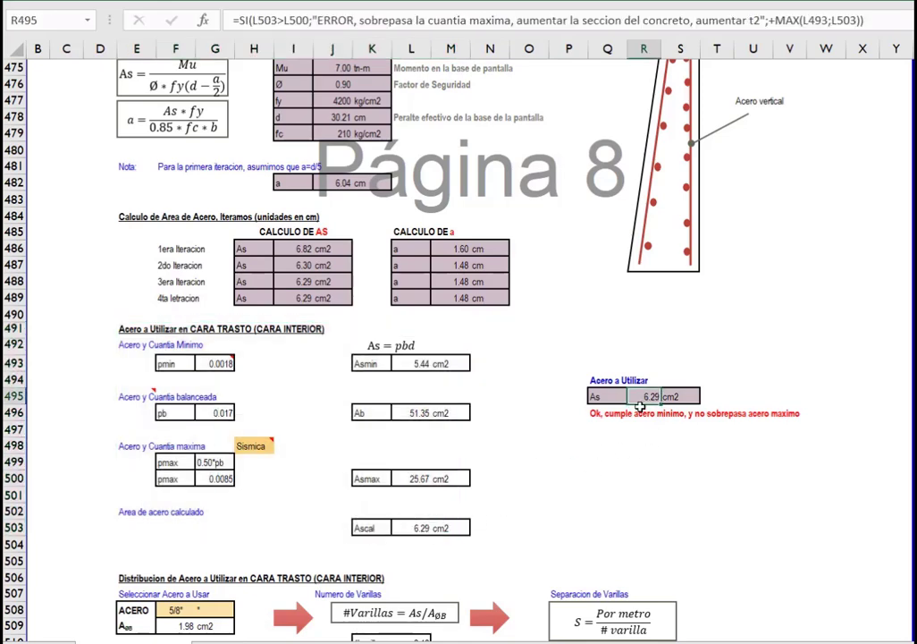
# Inspect the inner face bar distribution: selected bar size, bar area lookup, number of bars, and calculated and assumed spacing.
pyautogui.scroll(-4, 537, 371)
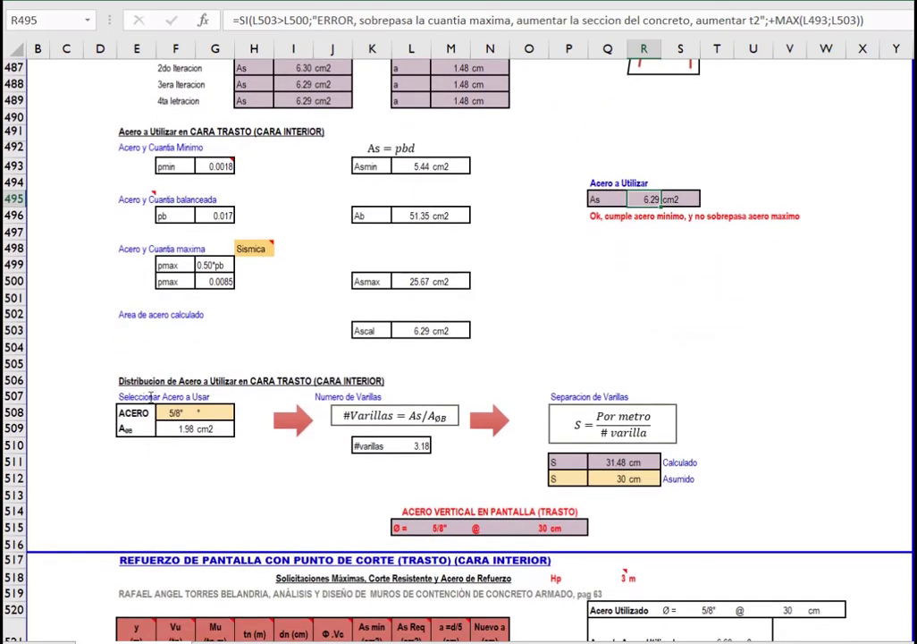
pyautogui.moveTo(123, 379); pyautogui.dragTo(214, 428)
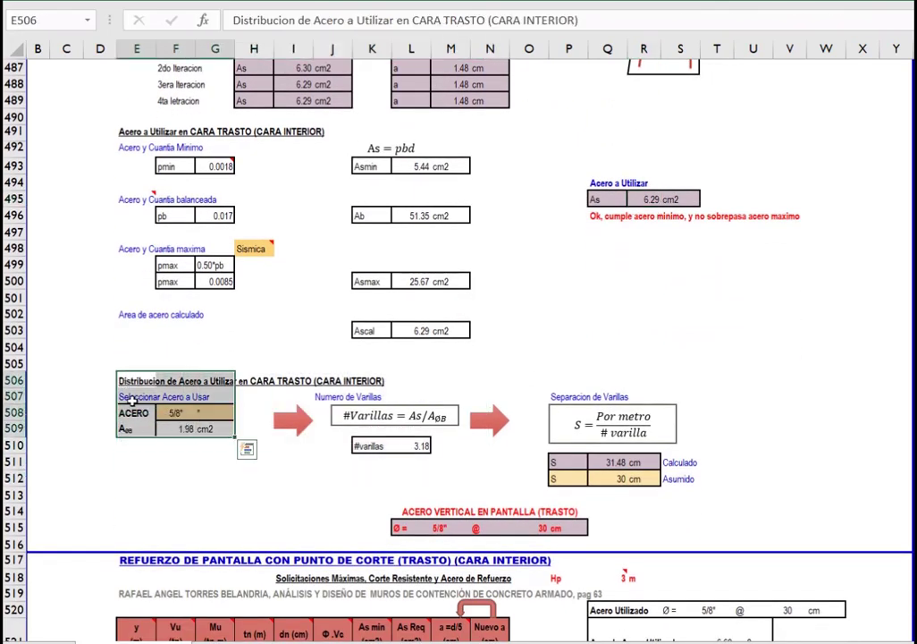
pyautogui.click(177, 417)
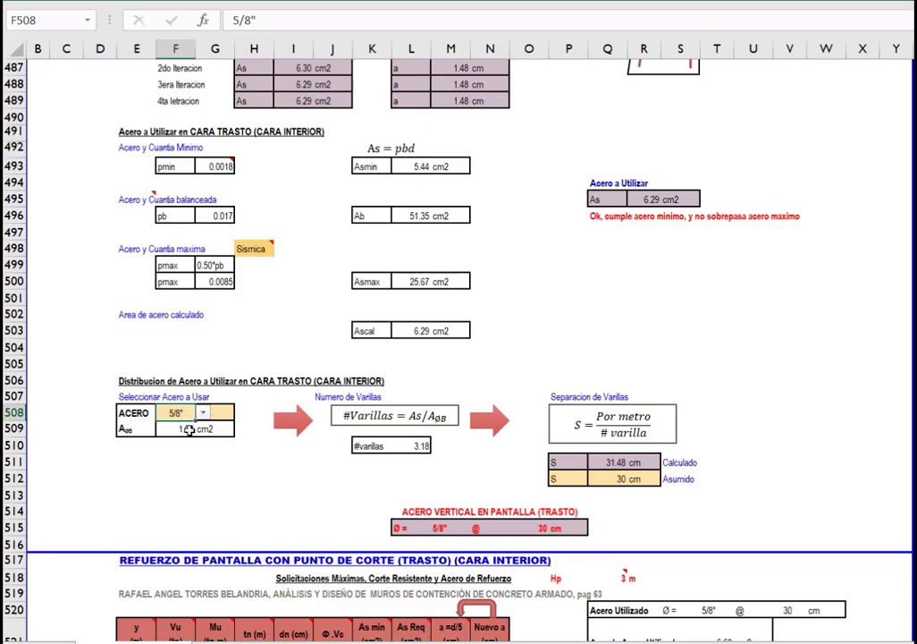
pyautogui.click(179, 431)
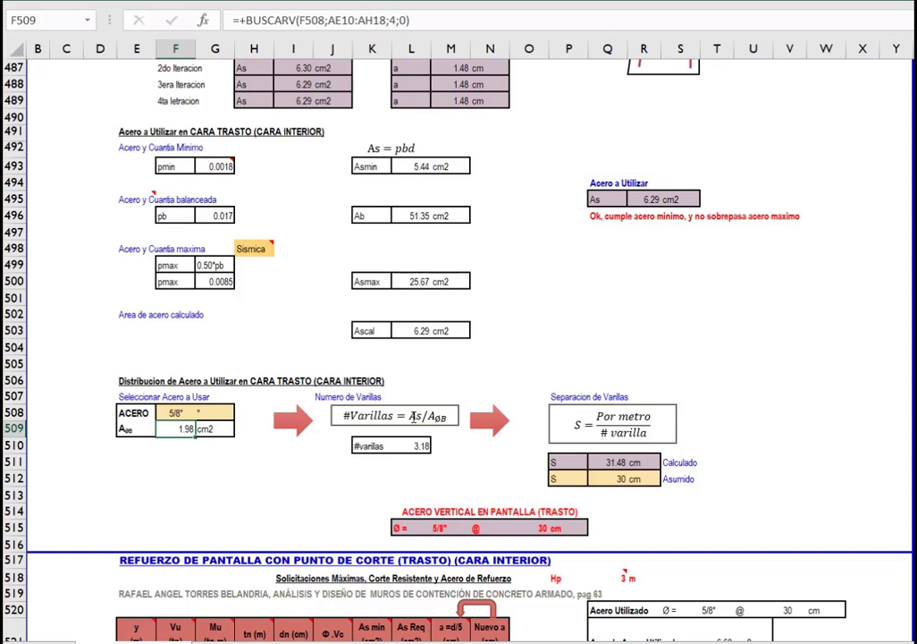
pyautogui.doubleClick(413, 418)
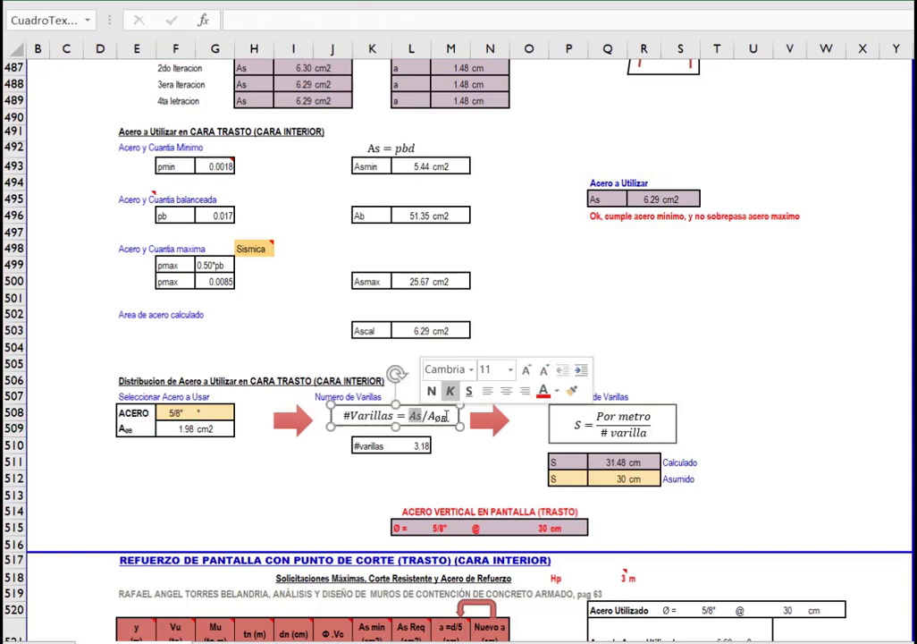
pyautogui.click(437, 447)
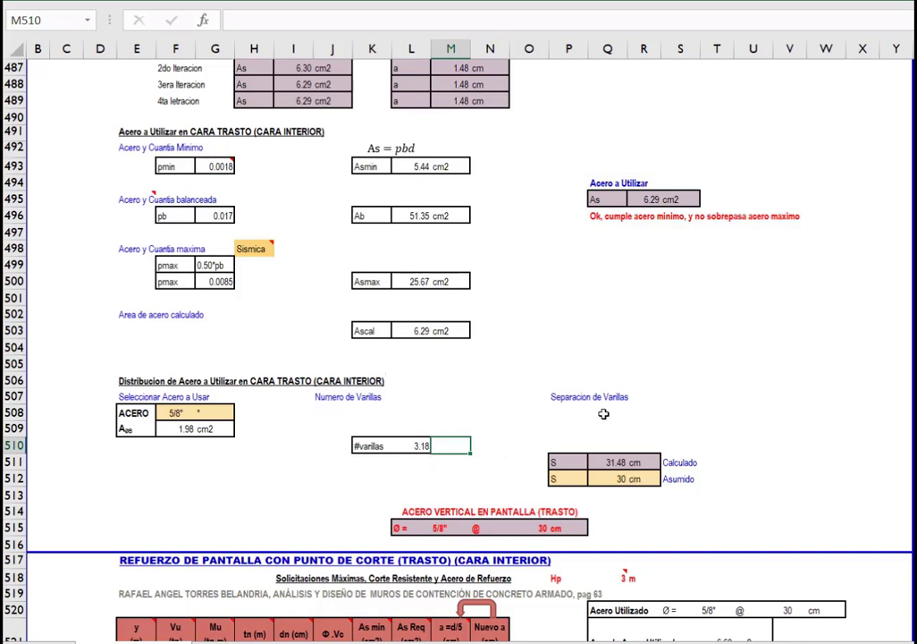
pyautogui.click(429, 445)
pyautogui.click(614, 464)
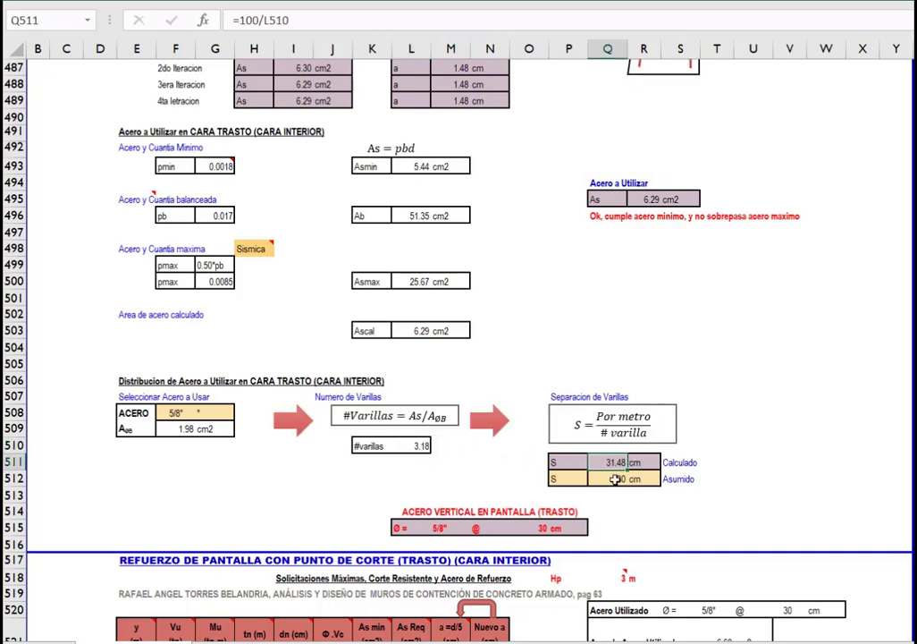
pyautogui.click(616, 478)
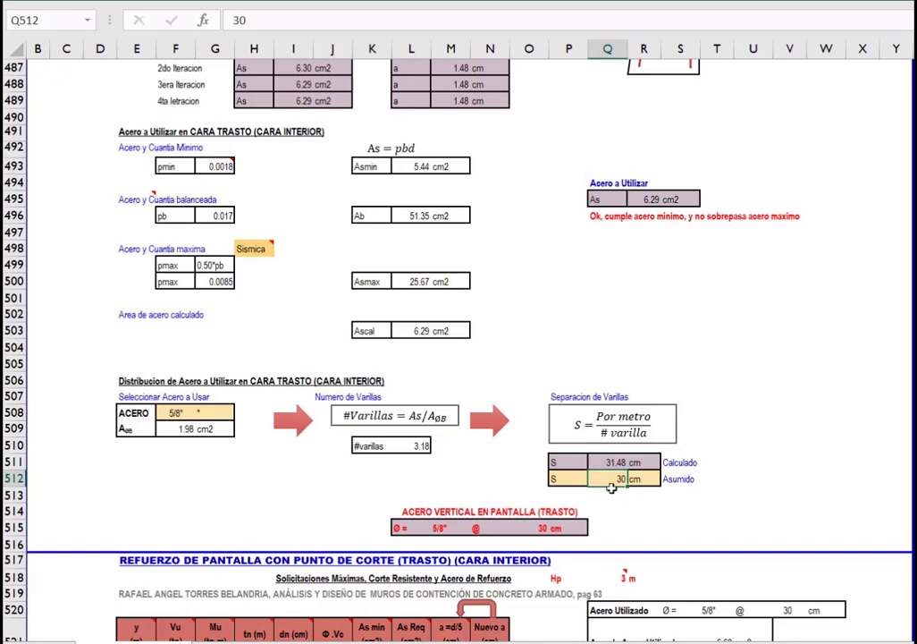
# Examine the inner face cut-off point section, including the adopted vertical steel and the Acero requerido al 50% formula.
pyautogui.scroll(-1, 534, 469)
pyautogui.scroll(-4, 602, 435)
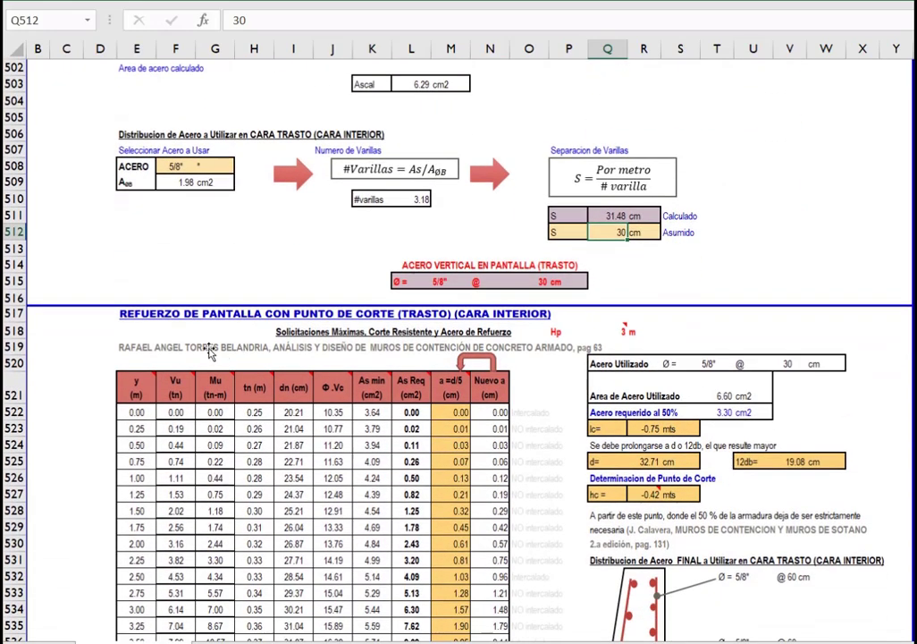
pyautogui.click(132, 313)
pyautogui.scroll(-2, 537, 376)
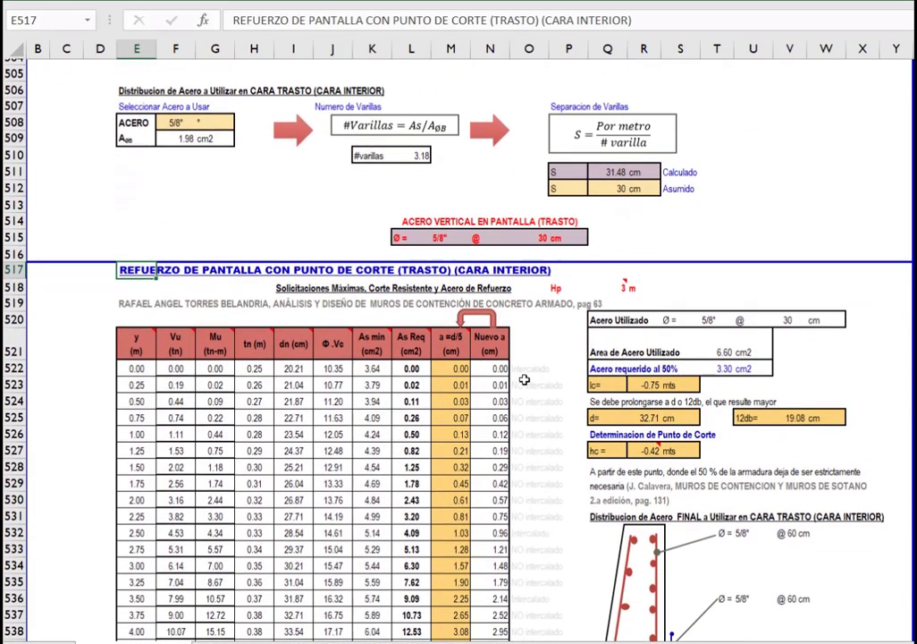
pyautogui.scroll(-2, 559, 395)
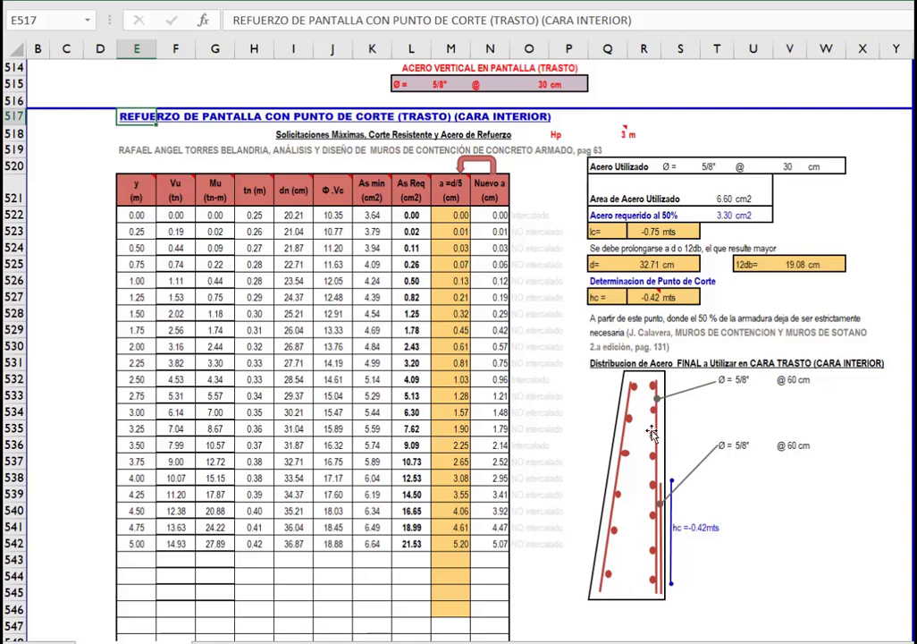
pyautogui.click(405, 85)
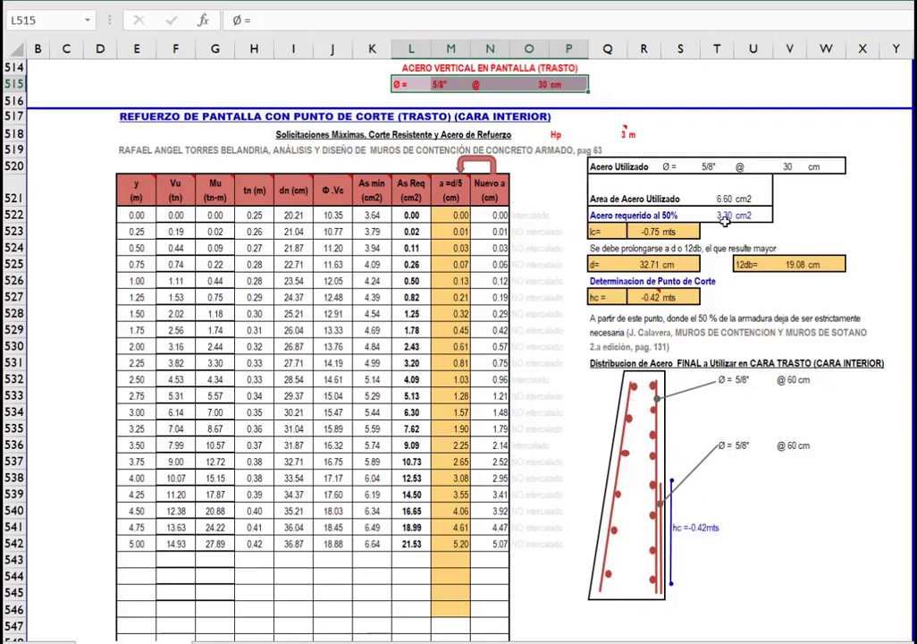
pyautogui.moveTo(609, 215); pyautogui.dragTo(725, 212)
pyautogui.click(725, 213)
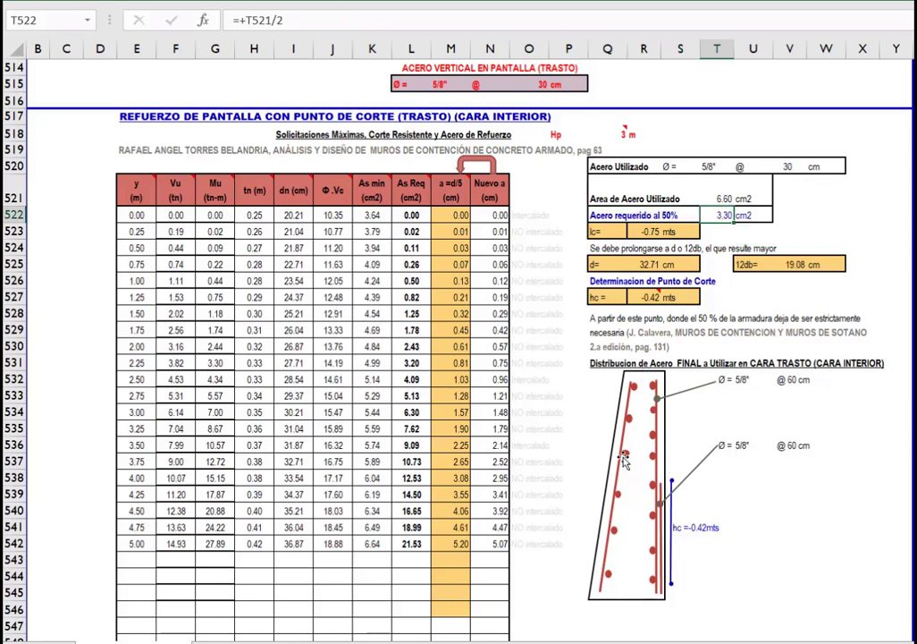
# Clear the rows for y = 3.25 to 5.00 m, beyond the wall height Hp, from the inner face cut-off table.
pyautogui.click(559, 134)
pyautogui.moveTo(562, 135); pyautogui.dragTo(644, 134)
pyautogui.click(565, 136)
pyautogui.moveTo(139, 428); pyautogui.dragTo(493, 533)
pyautogui.press('Delete')
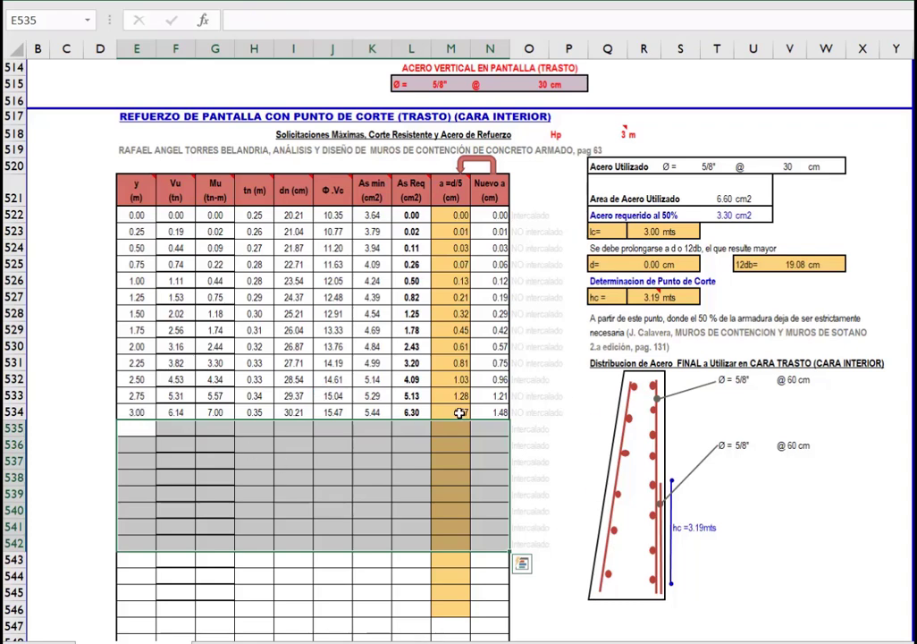
pyautogui.moveTo(136, 412); pyautogui.dragTo(372, 495)
pyautogui.moveTo(269, 521); pyautogui.dragTo(260, 474)
pyautogui.moveTo(141, 432); pyautogui.dragTo(498, 575)
pyautogui.press('Delete')
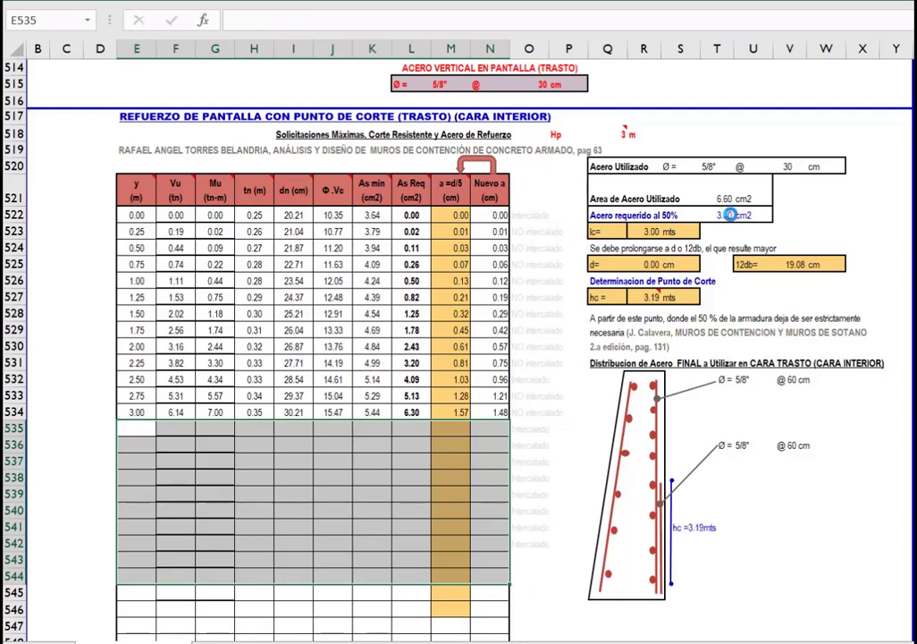
# Compare the Acero requerido al 50% value with the As min column of the cut-off table.
pyautogui.moveTo(740, 216); pyautogui.dragTo(604, 219)
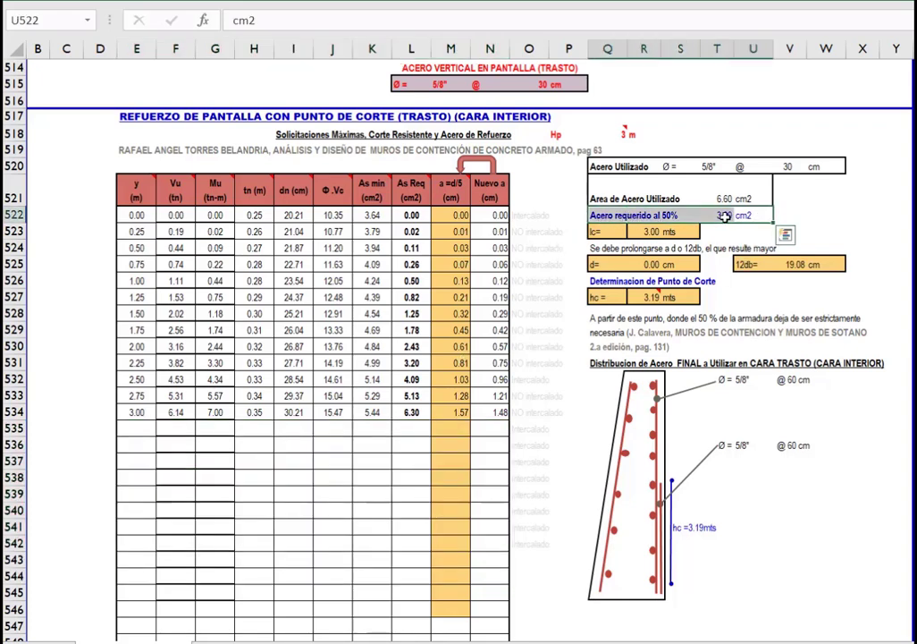
pyautogui.click(730, 216)
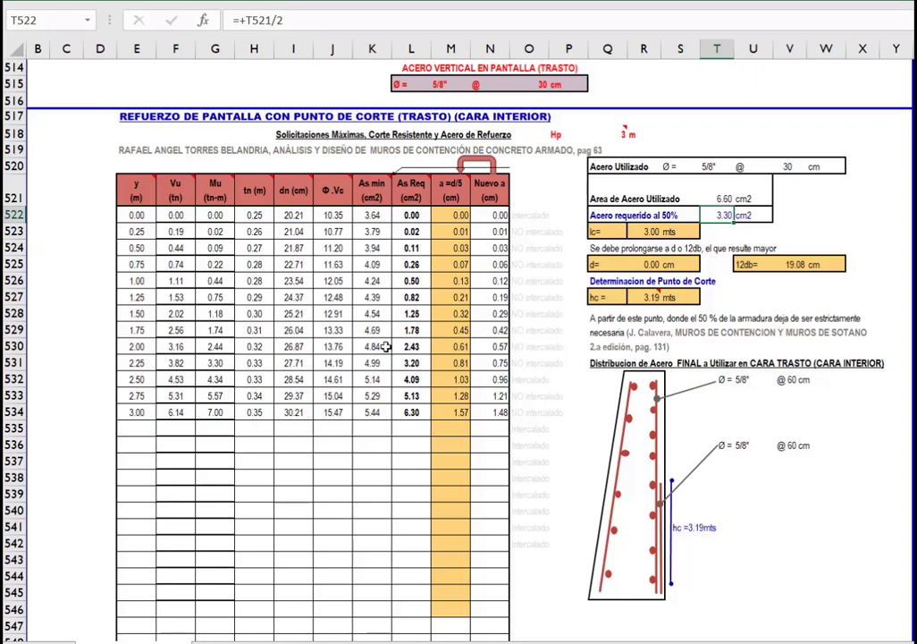
pyautogui.moveTo(371, 190); pyautogui.dragTo(410, 190)
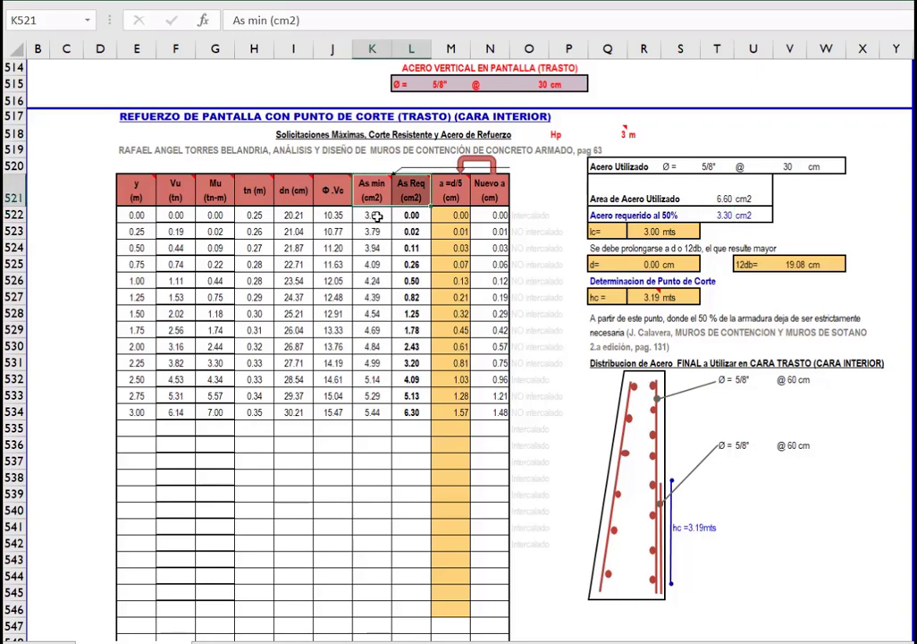
pyautogui.moveTo(372, 214); pyautogui.dragTo(372, 408)
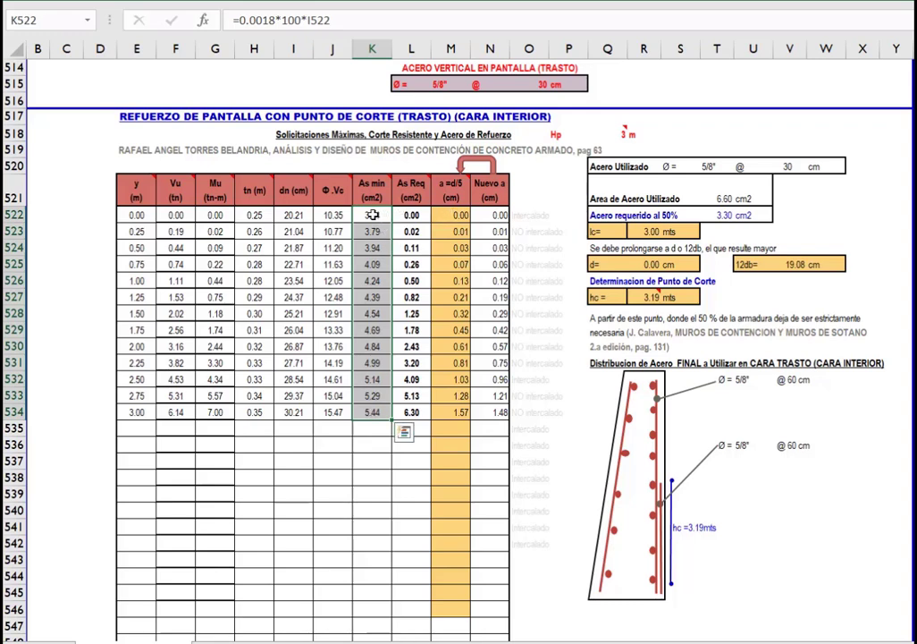
pyautogui.moveTo(372, 214); pyautogui.dragTo(372, 413)
# Change the lc formula in R523 to =+Q518-E522, so that it subtracts the first y value from Hp.
pyautogui.click(649, 232)
pyautogui.doubleClick(649, 233)
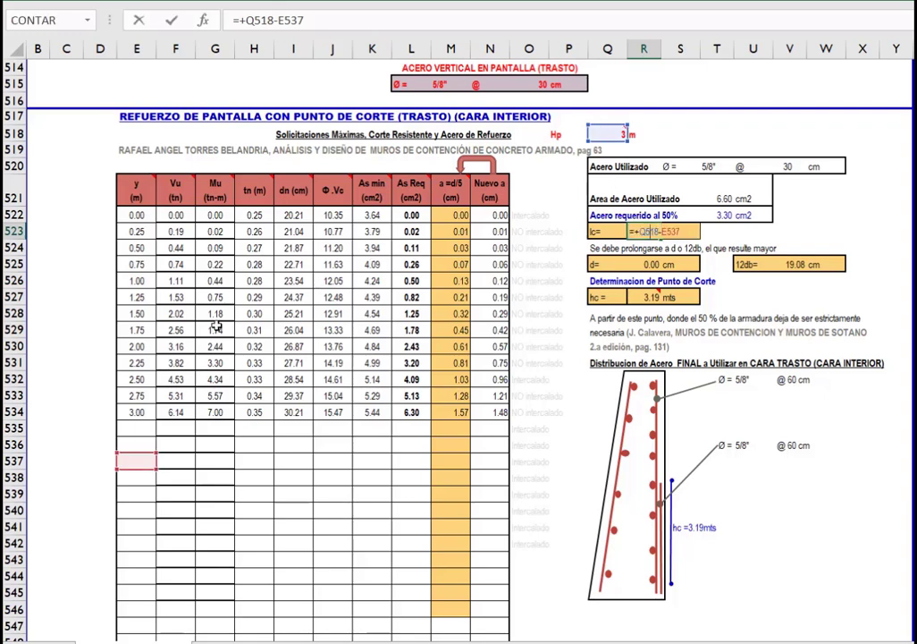
pyautogui.click(136, 215)
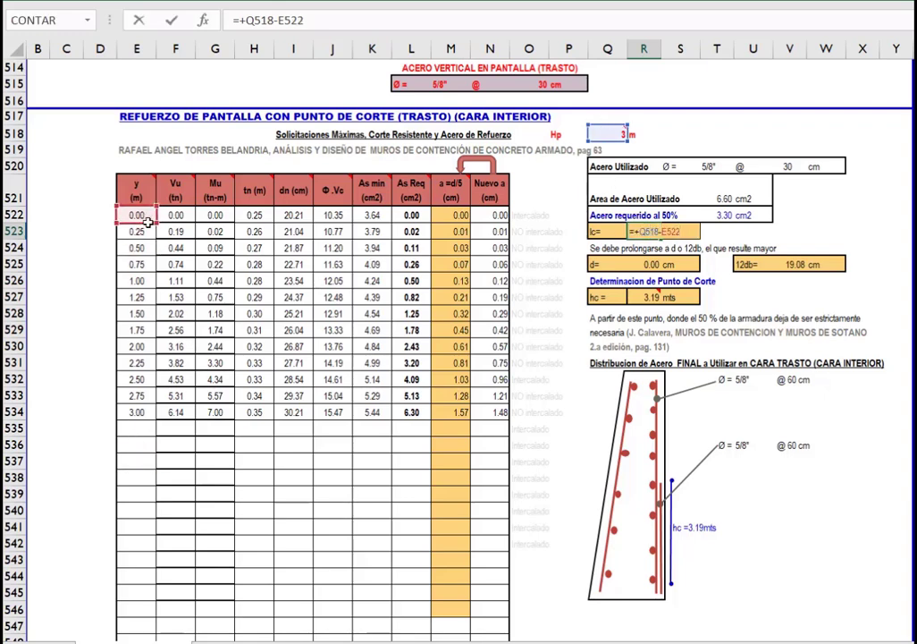
pyautogui.press('Return')
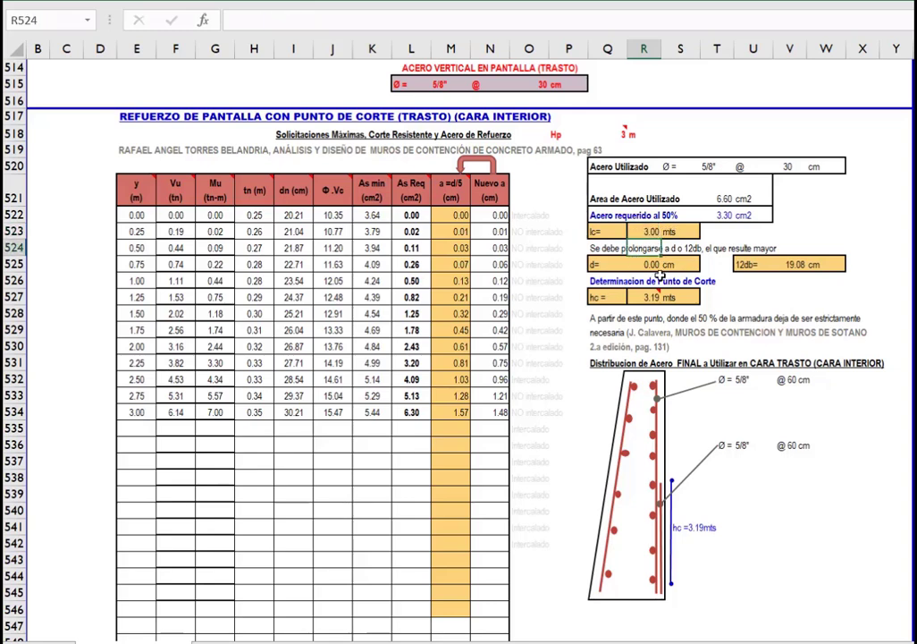
# Inspect the 12db formula, the d or 12db extension rule, the lc formula's references and the table row for y = 1.00 m.
pyautogui.click(753, 263)
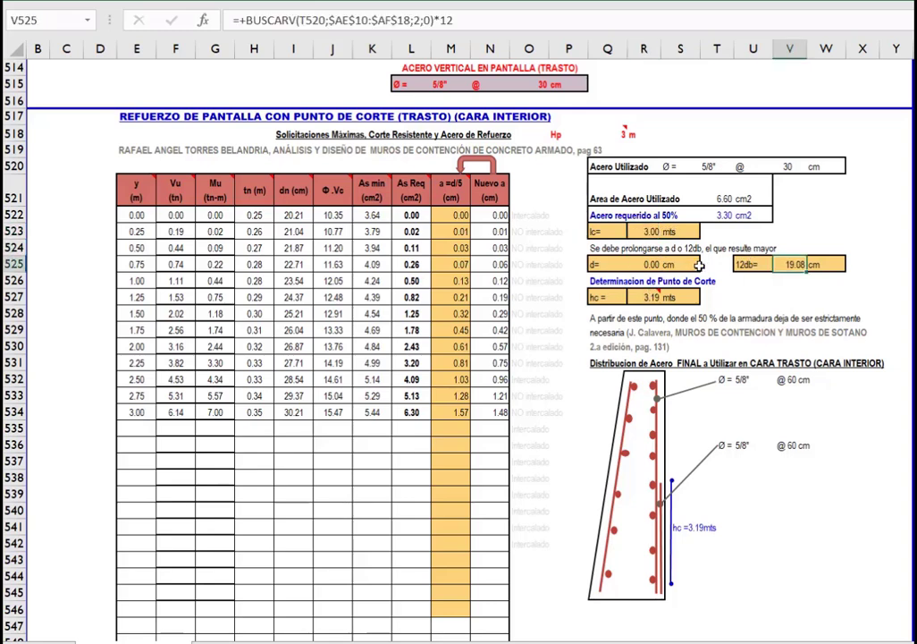
pyautogui.moveTo(629, 246); pyautogui.dragTo(845, 265)
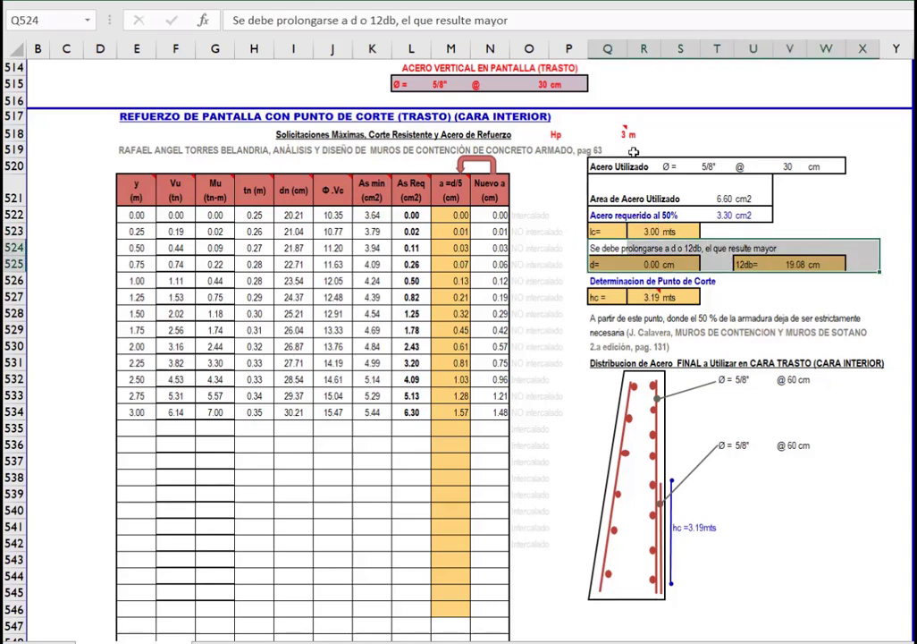
pyautogui.doubleClick(648, 230)
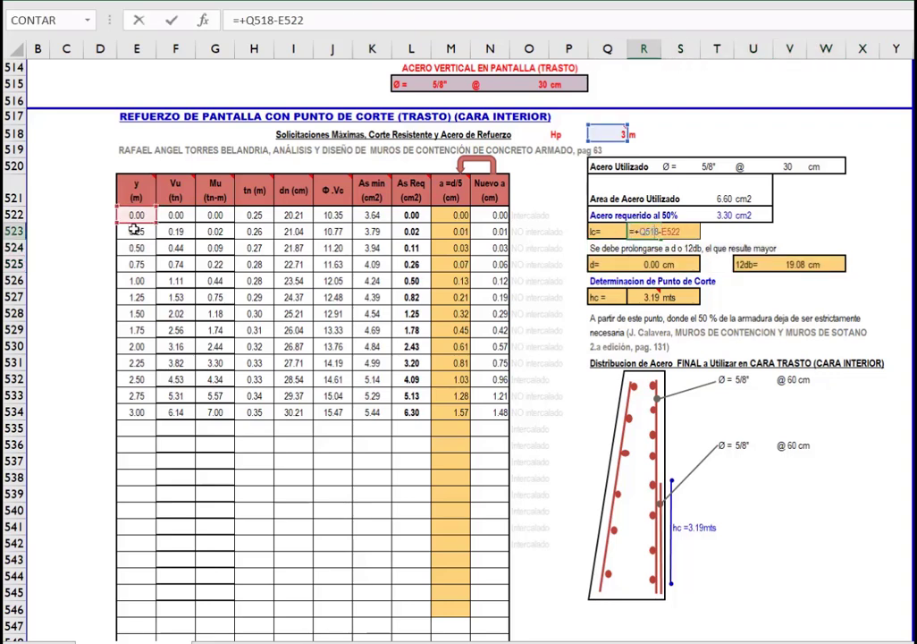
pyautogui.moveTo(207, 251); pyautogui.dragTo(143, 220)
pyautogui.press('Escape')
pyautogui.press('Right')
pyautogui.press('Right')
pyautogui.press('Up')
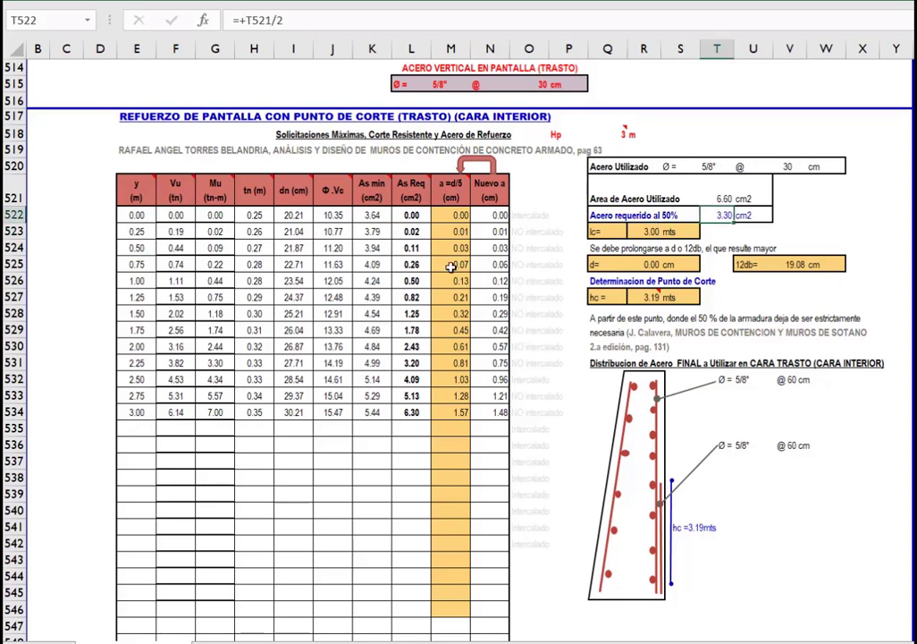
pyautogui.moveTo(136, 278); pyautogui.dragTo(488, 278)
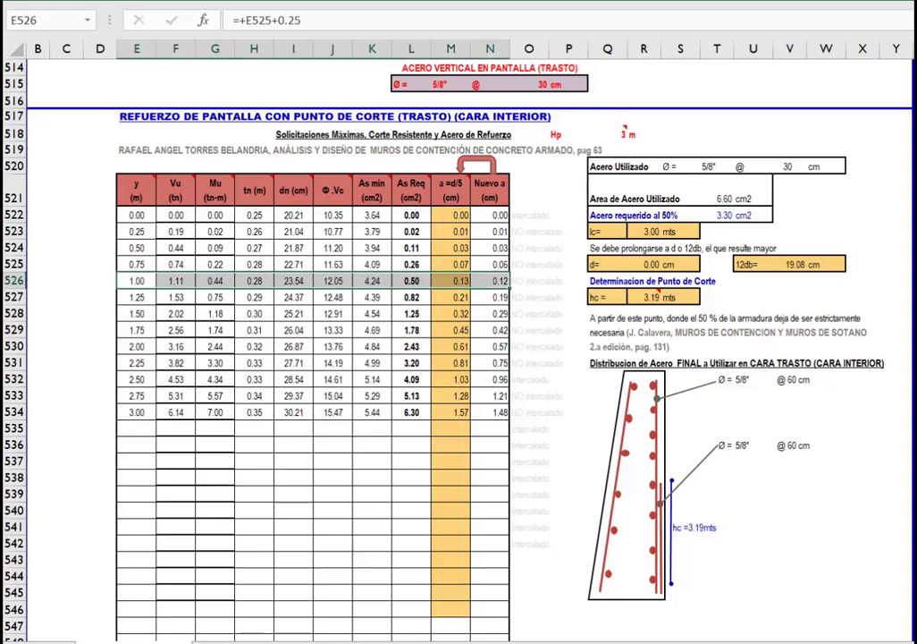
# Shade the cut-off table row for y = 1.00 m with a purple fill.
pyautogui.click(104, 1)
pyautogui.click(258, 44)
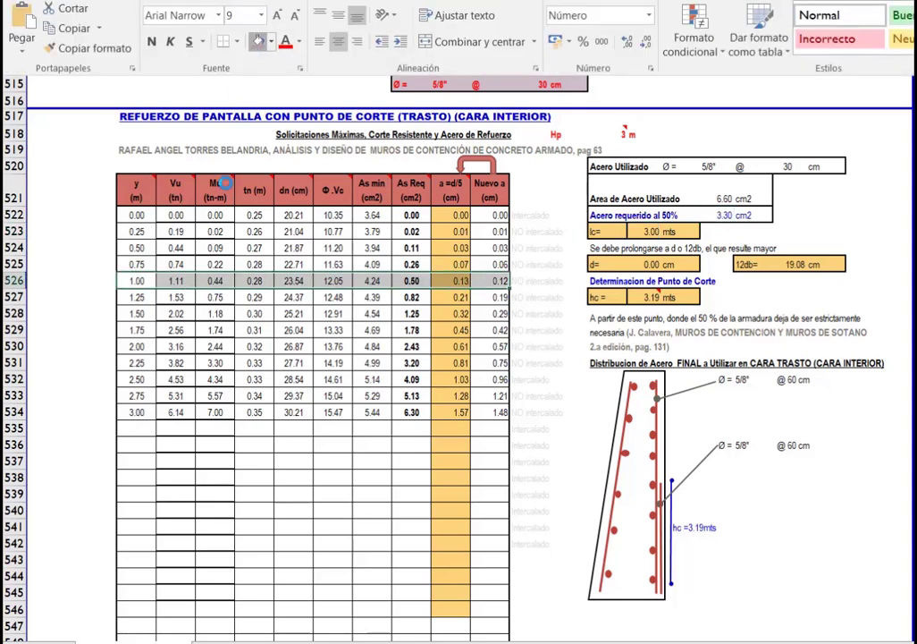
pyautogui.click(653, 266)
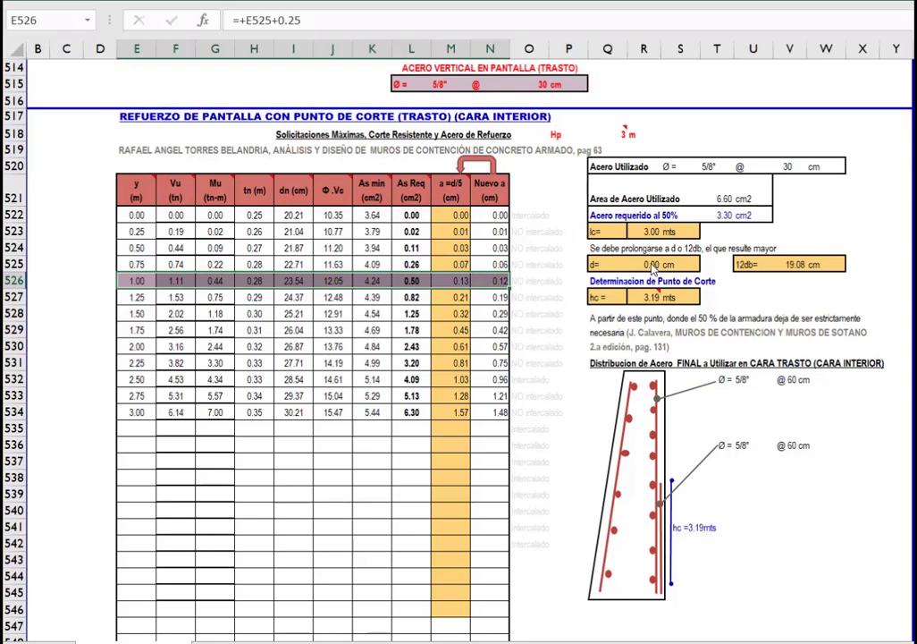
# Set the d formula to =+I526 and the lc formula to =+Q518-E526, both referring to the y = 1.00 m row.
pyautogui.doubleClick(646, 264)
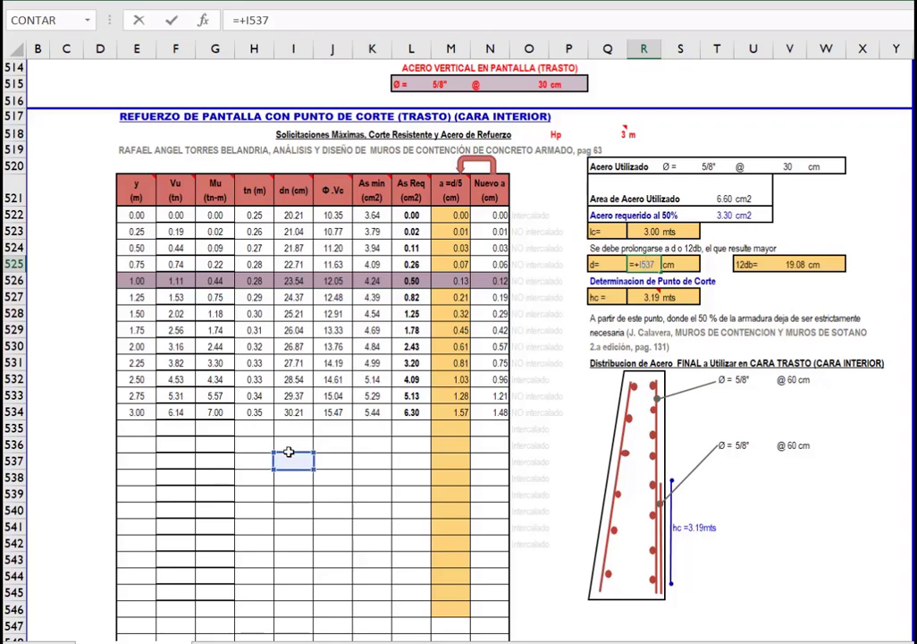
pyautogui.click(293, 280)
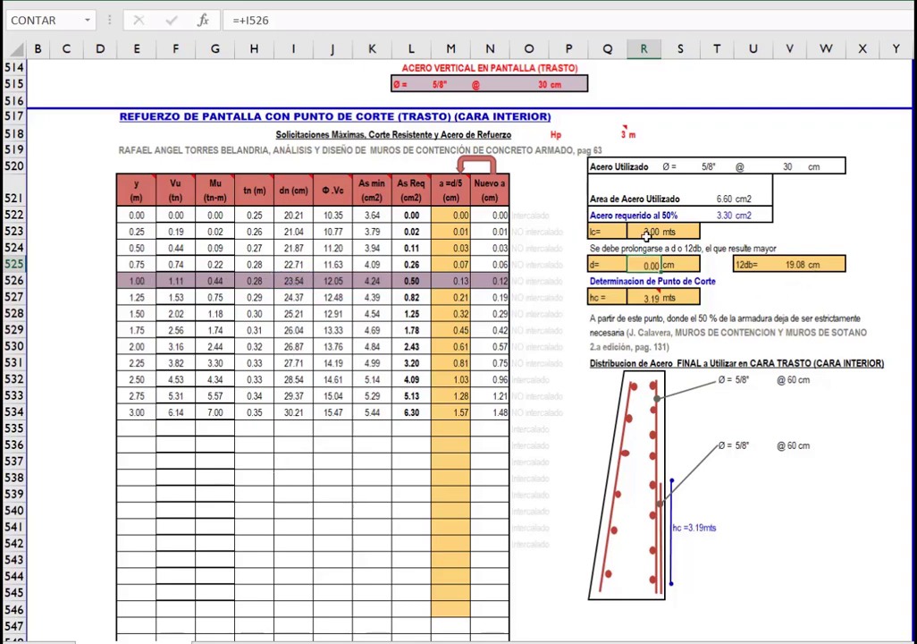
pyautogui.press('Return')
pyautogui.doubleClick(650, 232)
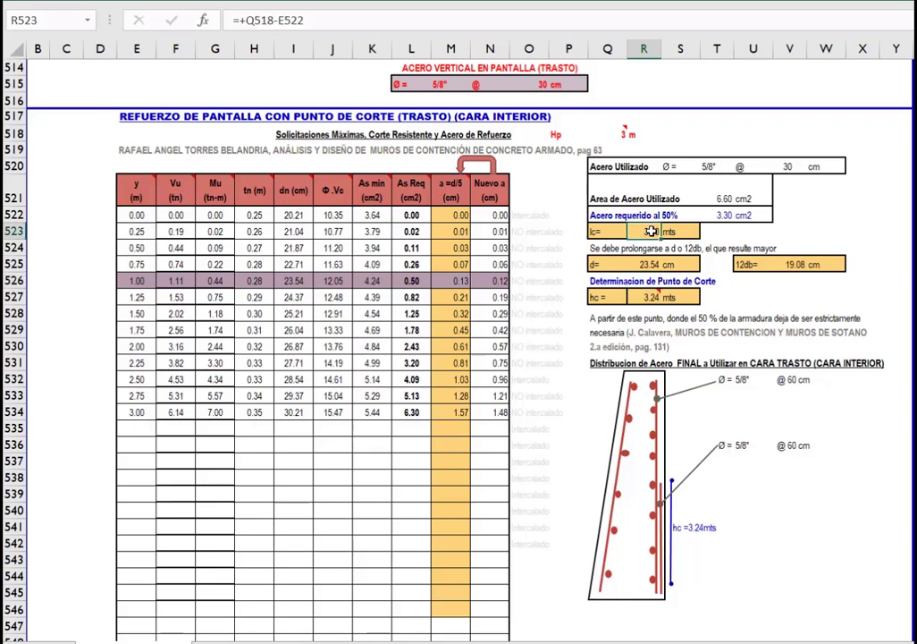
pyautogui.click(136, 265)
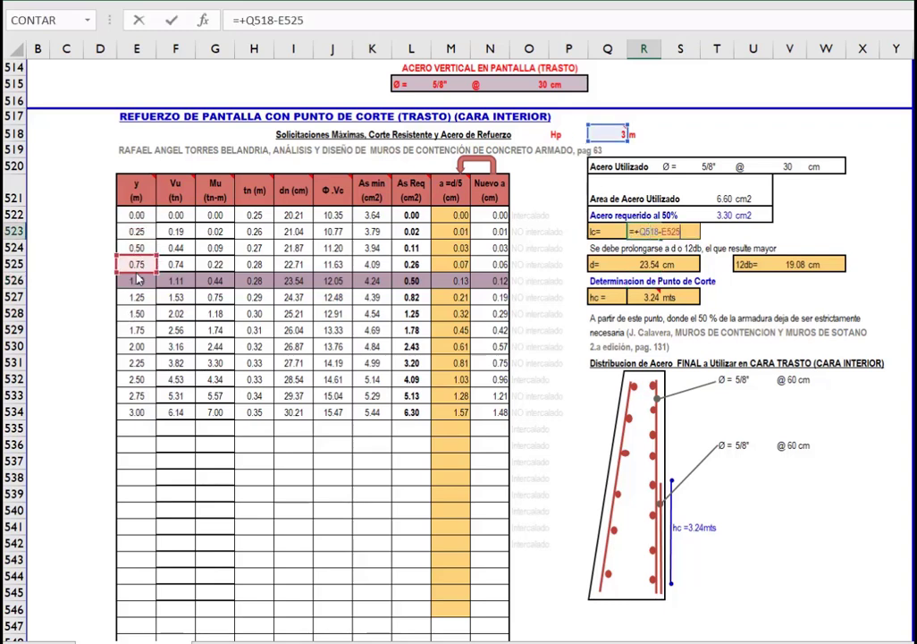
pyautogui.click(136, 281)
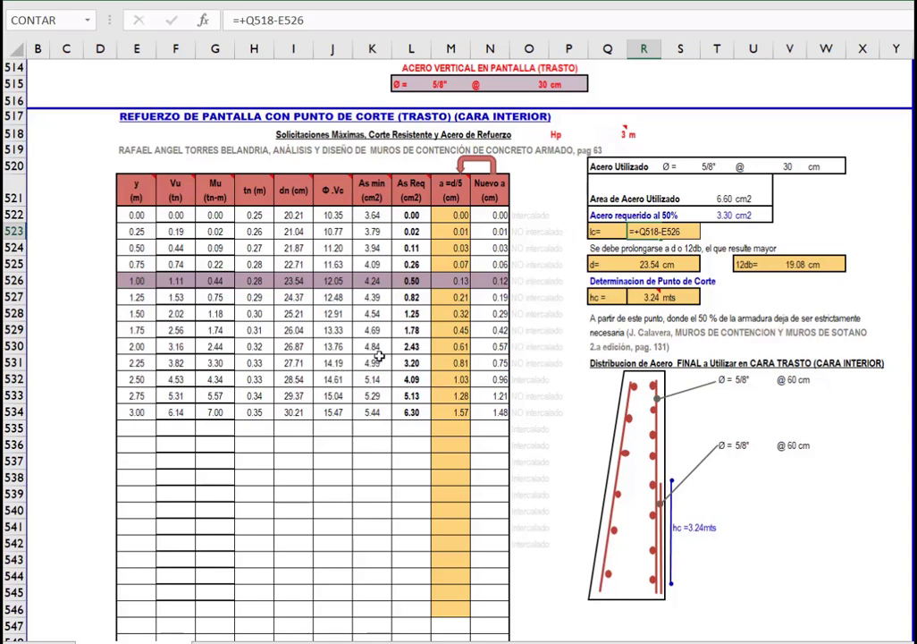
pyautogui.press('Return')
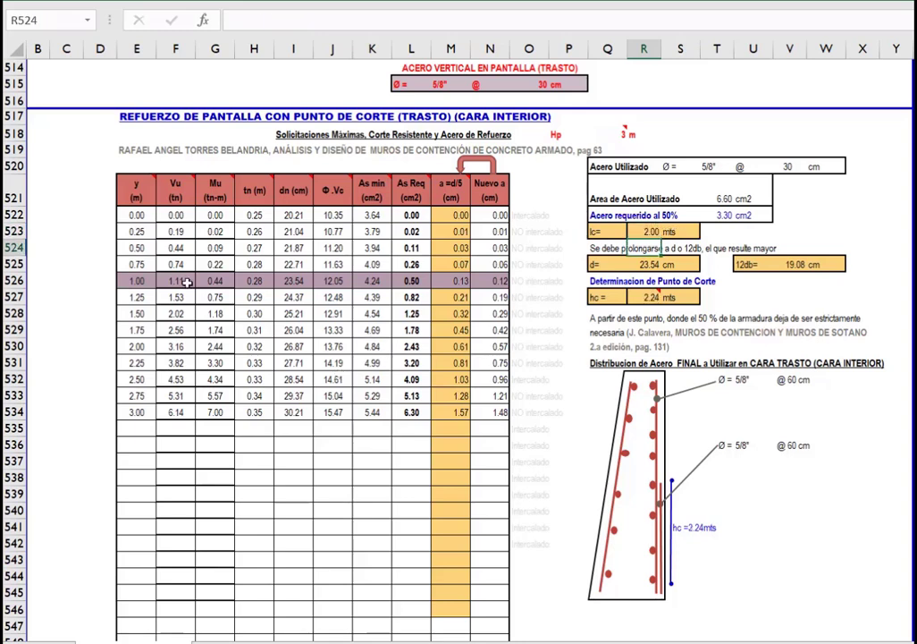
# Inspect the d value, the hc and Acero requerido al 50% formulas, and the table row for y = 1.00 m.
pyautogui.click(638, 264)
pyautogui.click(650, 300)
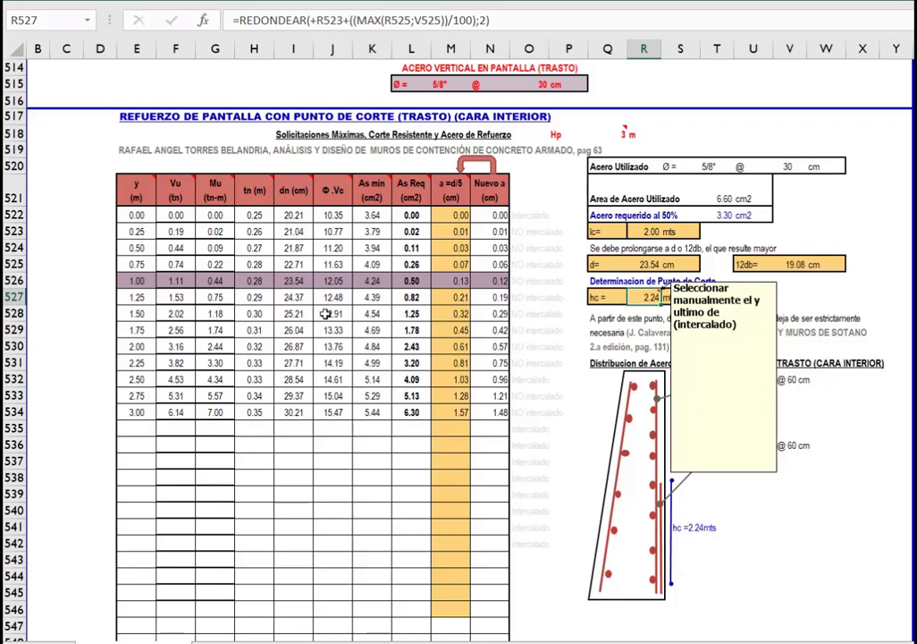
pyautogui.click(722, 215)
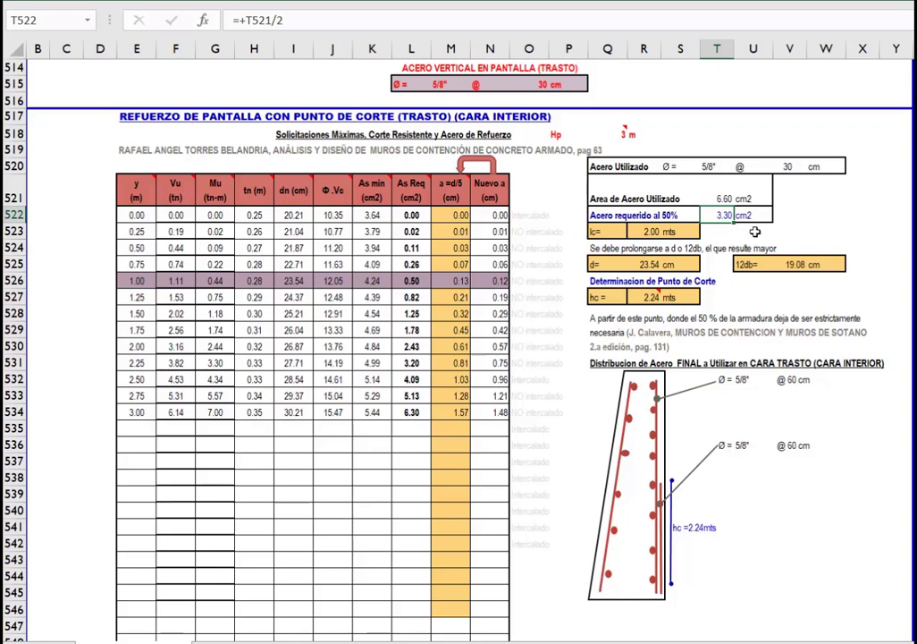
pyautogui.moveTo(482, 281); pyautogui.dragTo(136, 281)
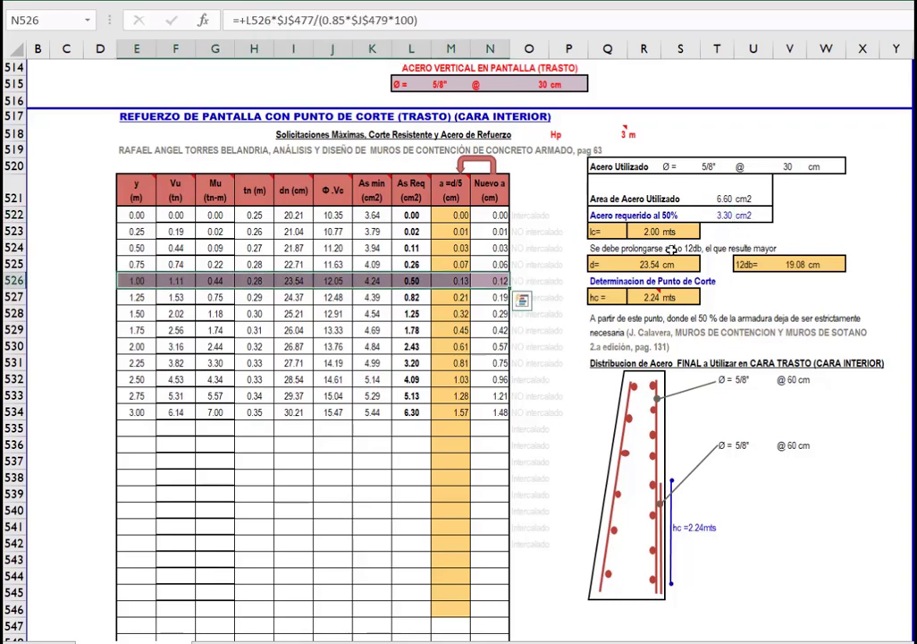
# Copy the Nuevo a values for y = 0.00 to 3.00 m and paste them twice as values into the a =d/5 column.
pyautogui.moveTo(491, 224); pyautogui.dragTo(492, 412)
pyautogui.hotkey('ctrl', 'c')
pyautogui.rightClick(455, 214)
pyautogui.click(517, 292)
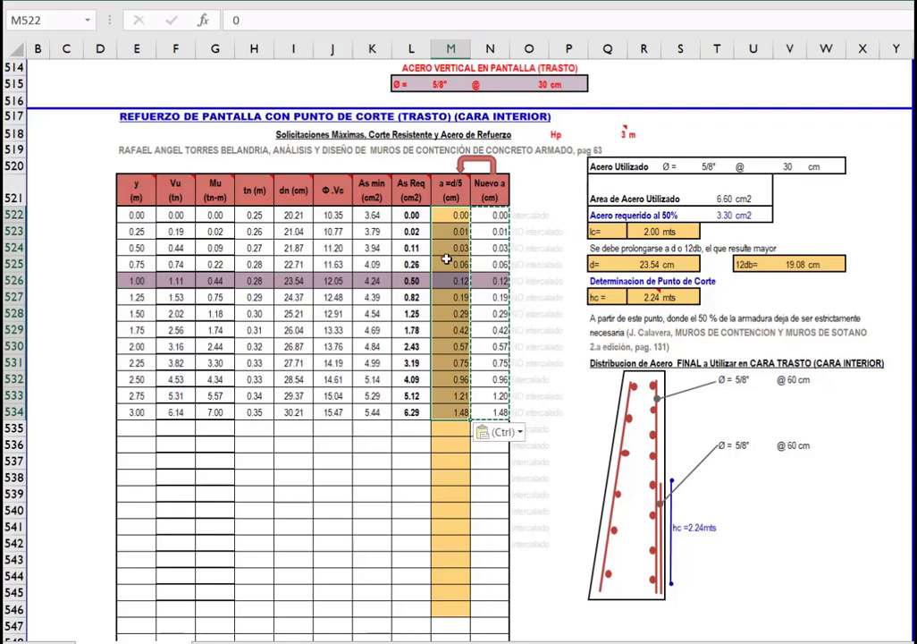
pyautogui.rightClick(452, 254)
pyautogui.click(516, 330)
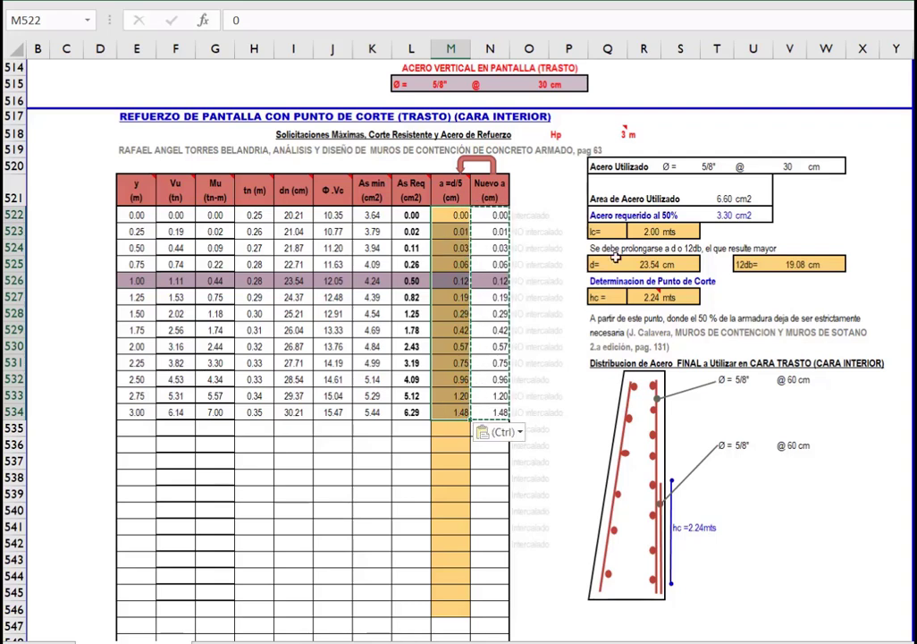
# Compare Acero requerido al 50% with the first As min value and change the lc formula in R523 to =+Q518-E522.
pyautogui.click(726, 215)
pyautogui.click(388, 215)
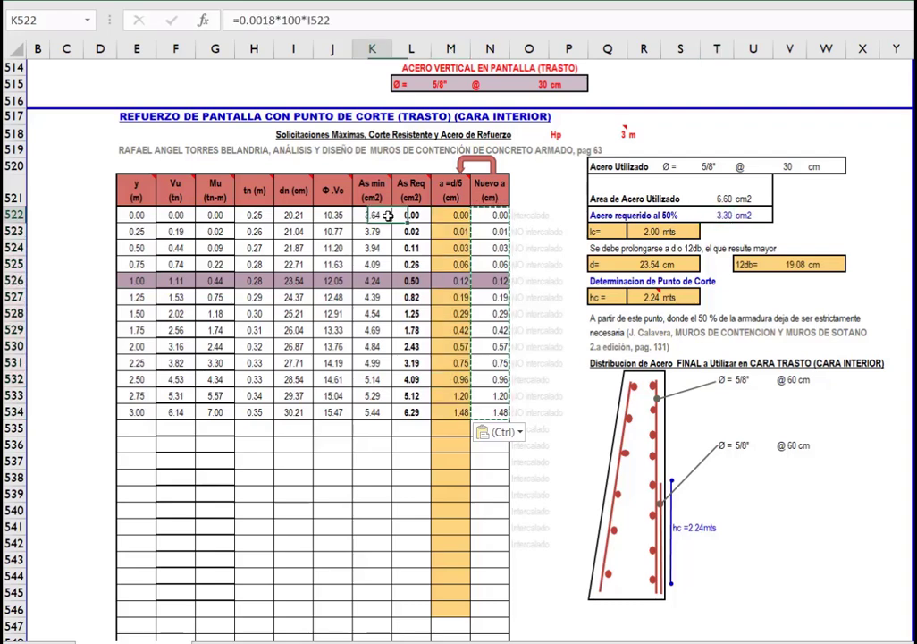
pyautogui.moveTo(388, 215)
pyautogui.mouseDown()
pyautogui.moveTo(377, 214)
pyautogui.moveTo(405, 222)
pyautogui.moveTo(374, 215)
pyautogui.mouseUp()
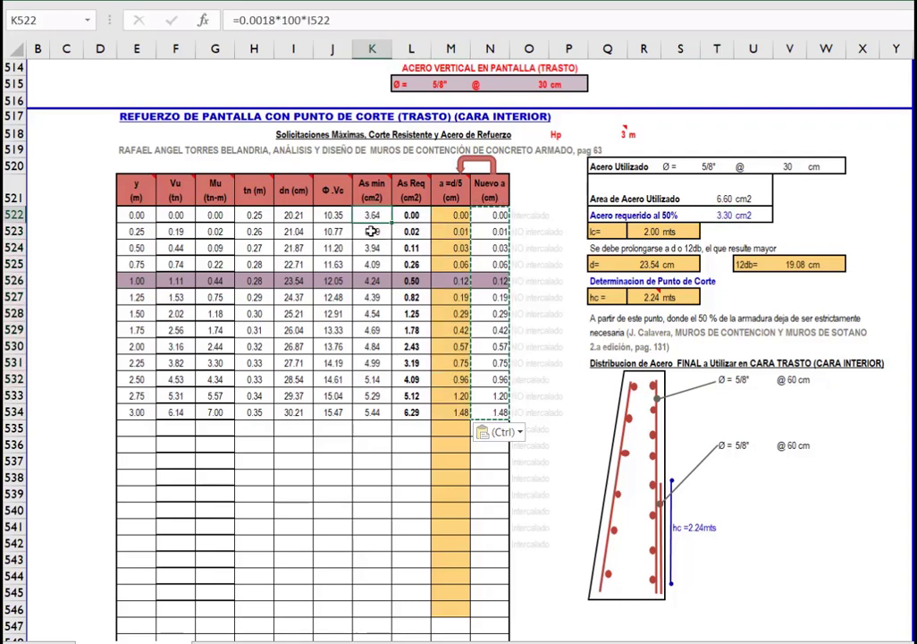
pyautogui.doubleClick(644, 230)
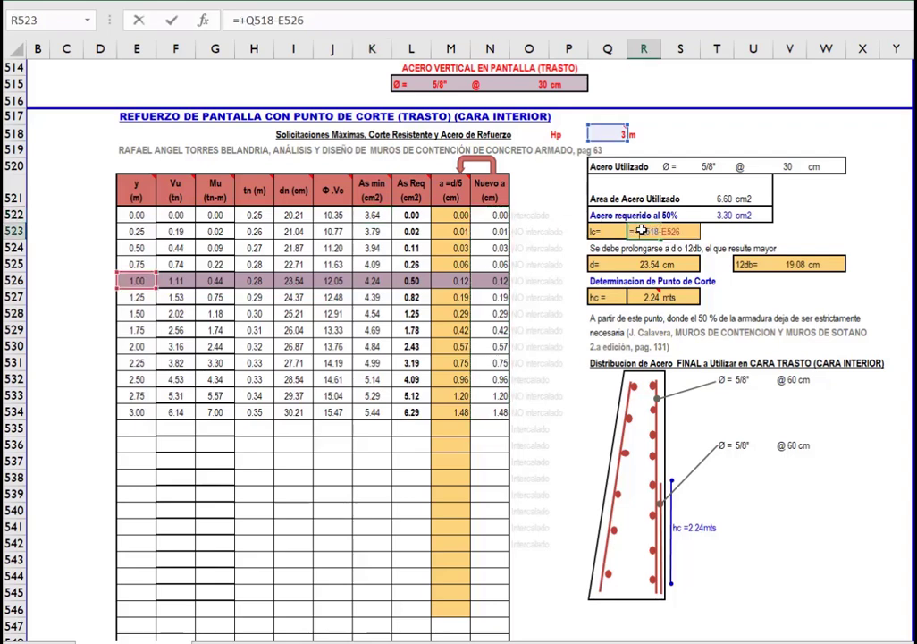
pyautogui.moveTo(140, 299); pyautogui.dragTo(158, 223)
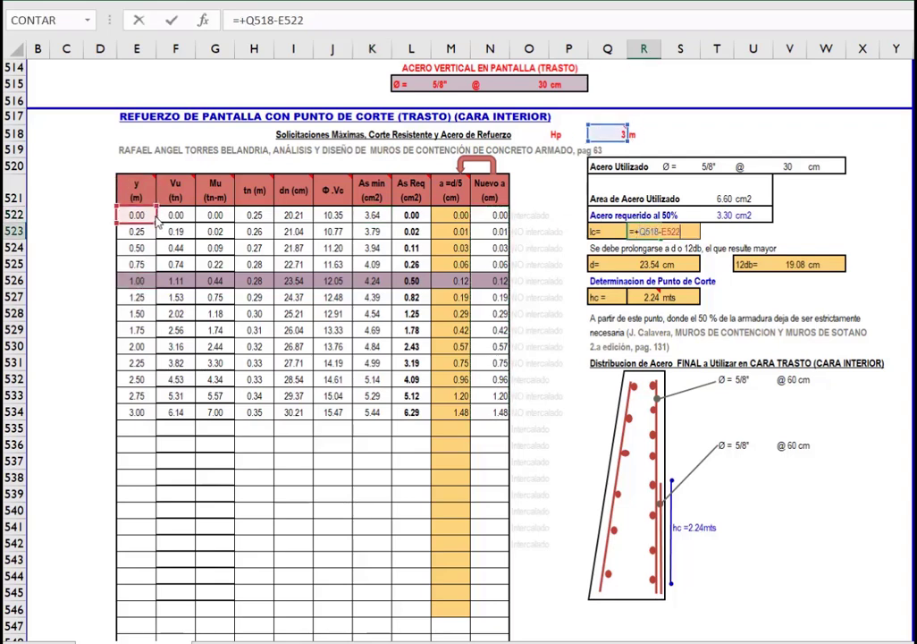
pyautogui.press('Return')
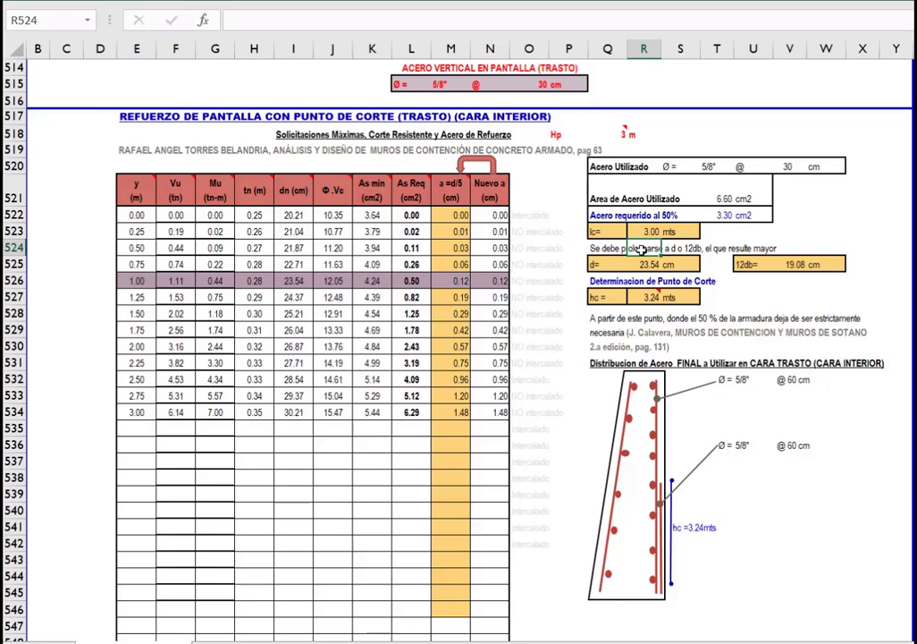
# Review the rule on extending the bar by d or 12db and check which cell the d formula references.
pyautogui.moveTo(608, 248); pyautogui.dragTo(775, 251)
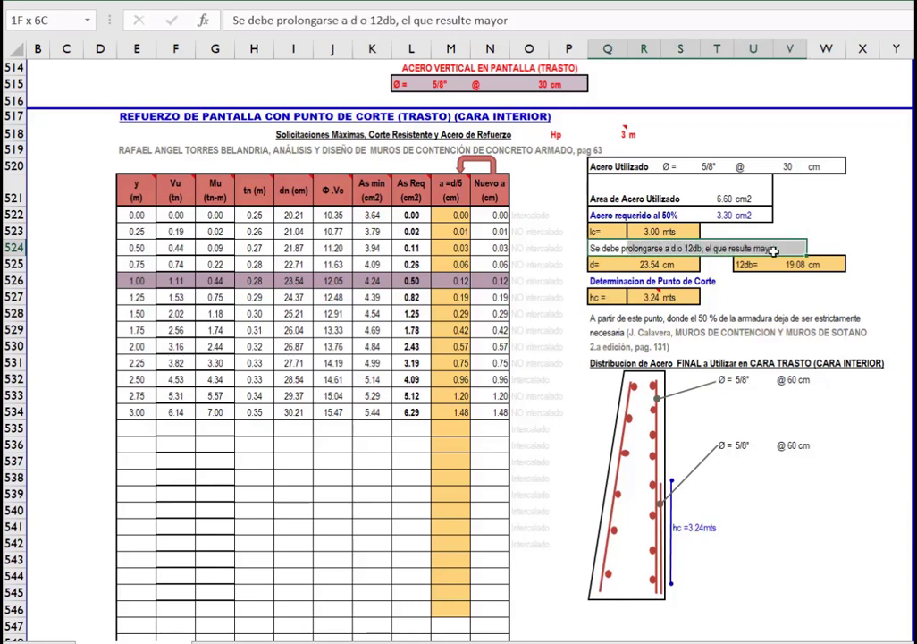
pyautogui.click(657, 265)
pyautogui.doubleClick(653, 265)
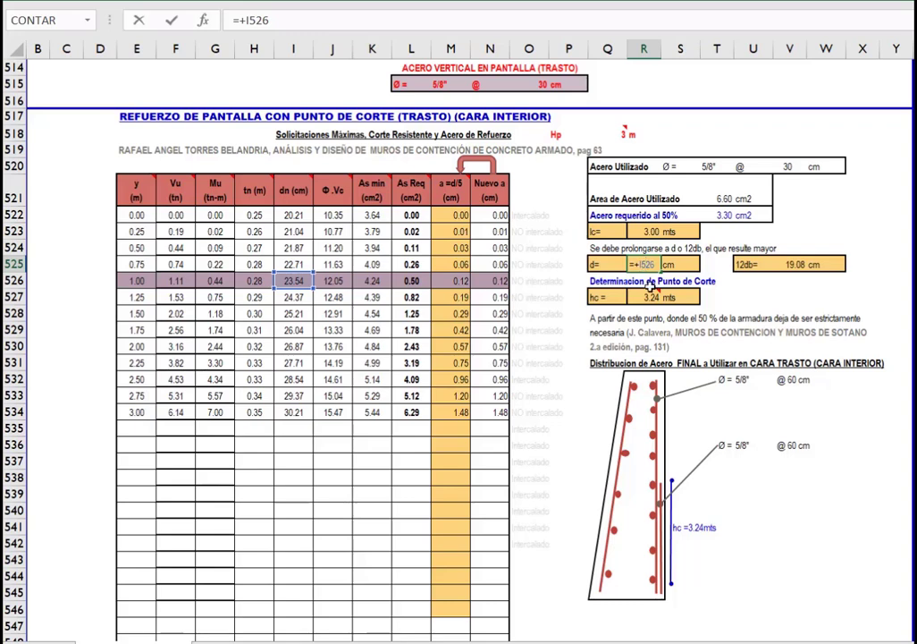
pyautogui.moveTo(297, 286)
pyautogui.mouseDown()
pyautogui.moveTo(297, 216)
pyautogui.moveTo(297, 282)
pyautogui.mouseUp()
pyautogui.press('Return')
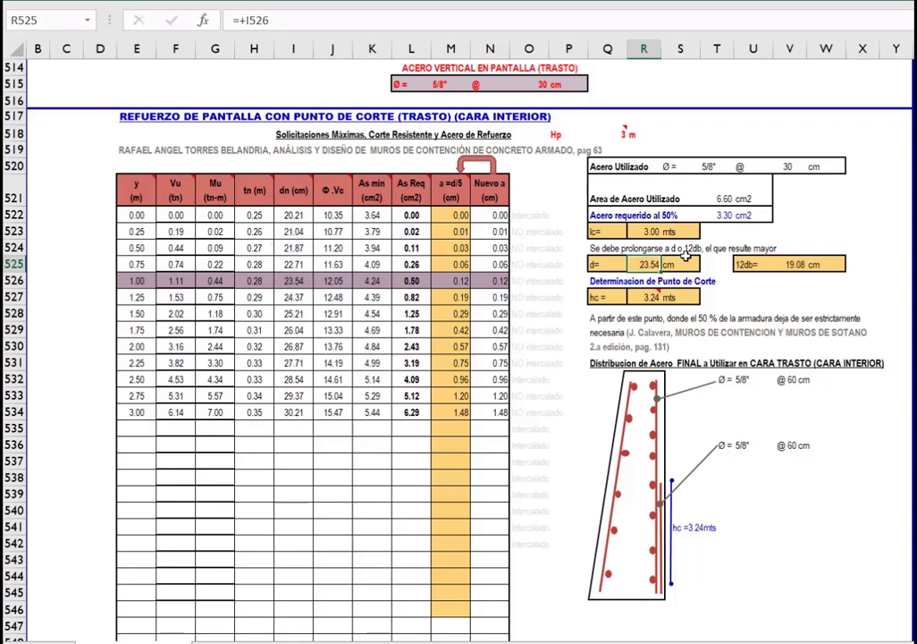
# Set both the d and 12db extension values to 0 cm and check the hc formula.
pyautogui.write('0')
pyautogui.press('Return')
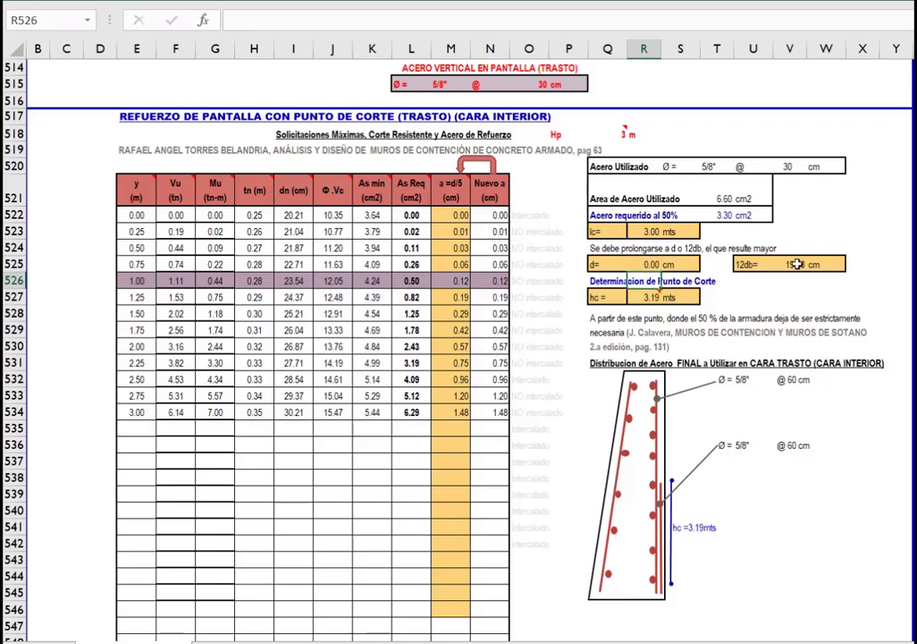
pyautogui.click(787, 265)
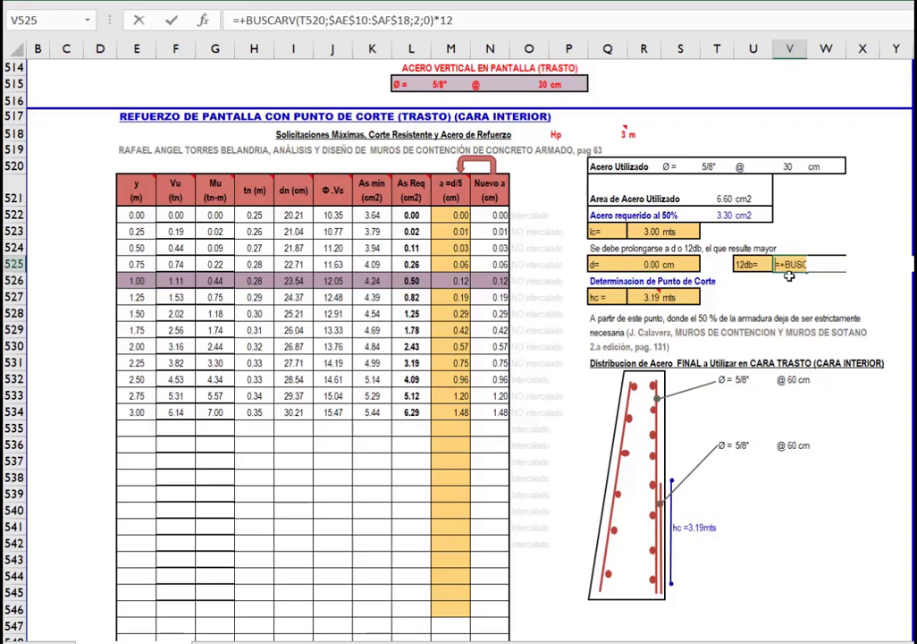
pyautogui.write('0')
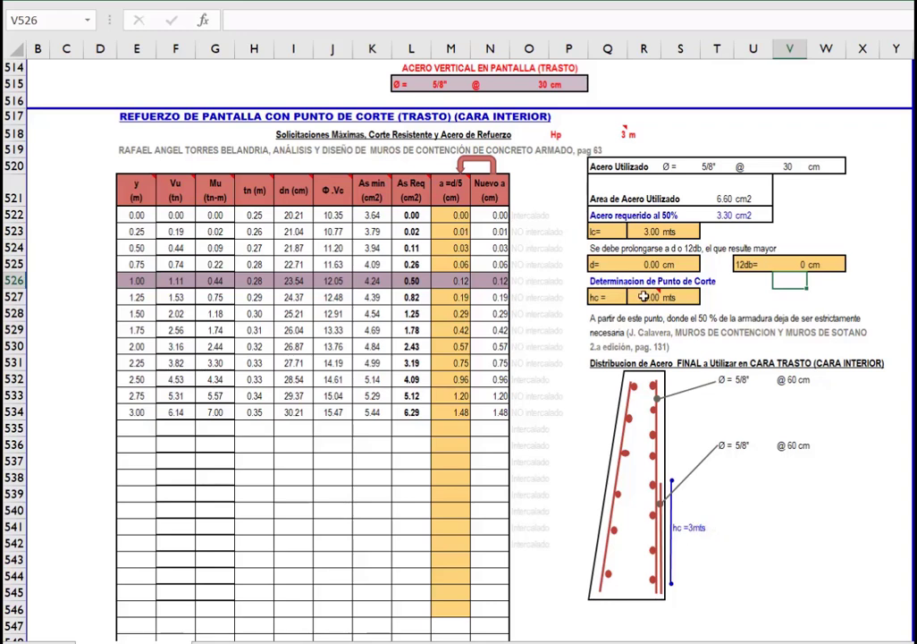
pyautogui.click(655, 299)
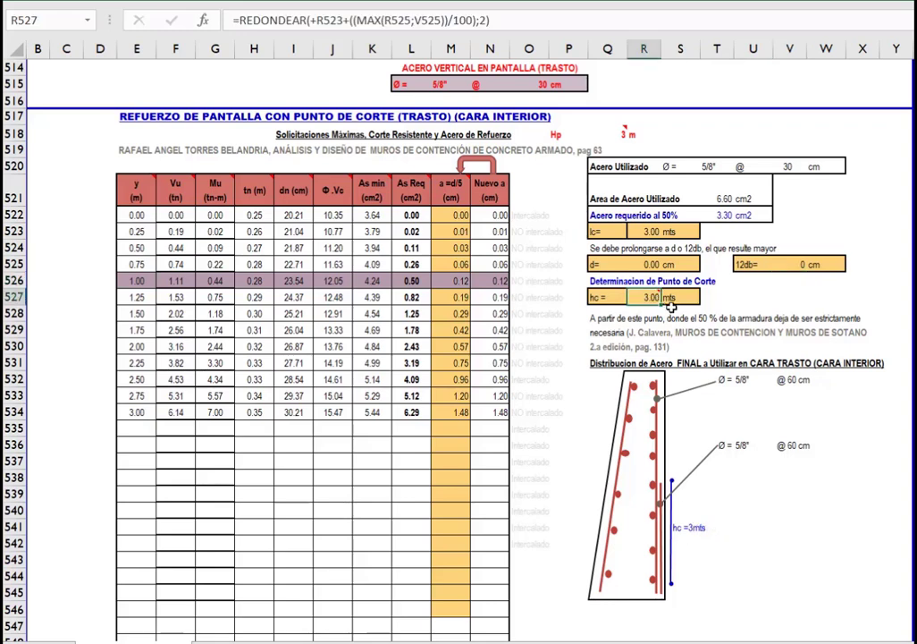
# Bring the Fig. 36 reinforcement detail picture over the table, examine its staggered bar cut-offs, and move it back off the table.
pyautogui.moveTo(916, 329); pyautogui.dragTo(432, 314)
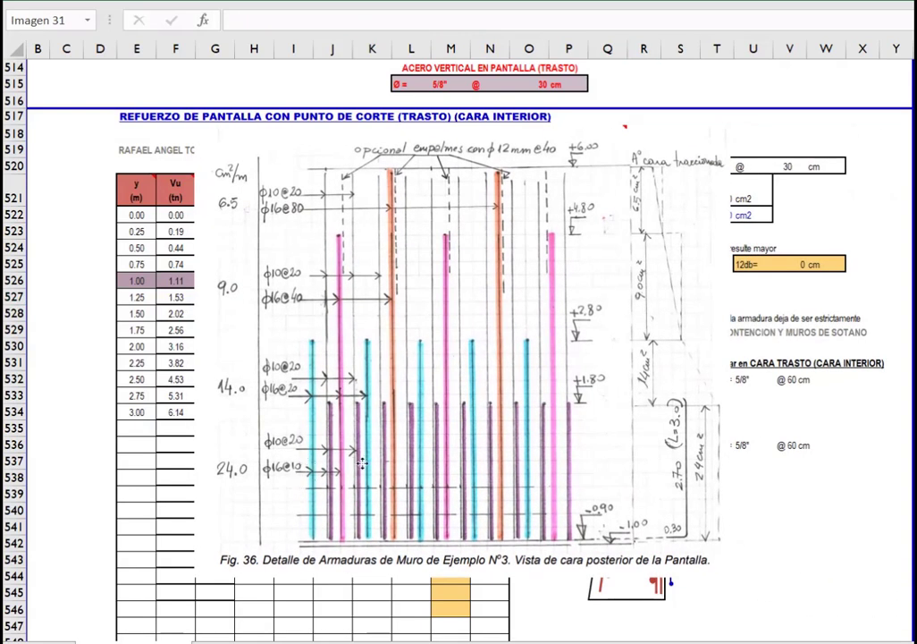
pyautogui.moveTo(363, 409); pyautogui.dragTo(363, 410)
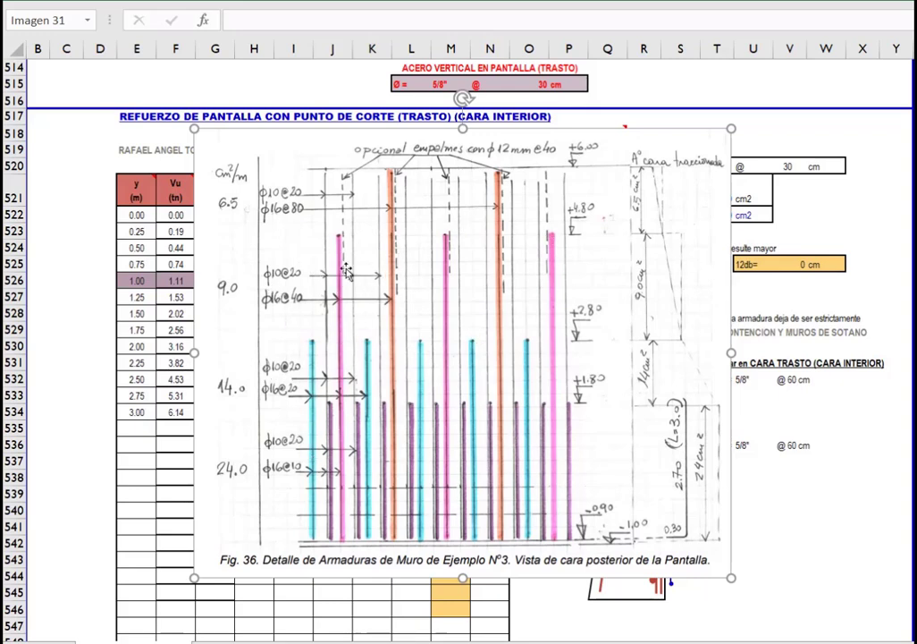
pyautogui.moveTo(443, 333); pyautogui.dragTo(392, 454)
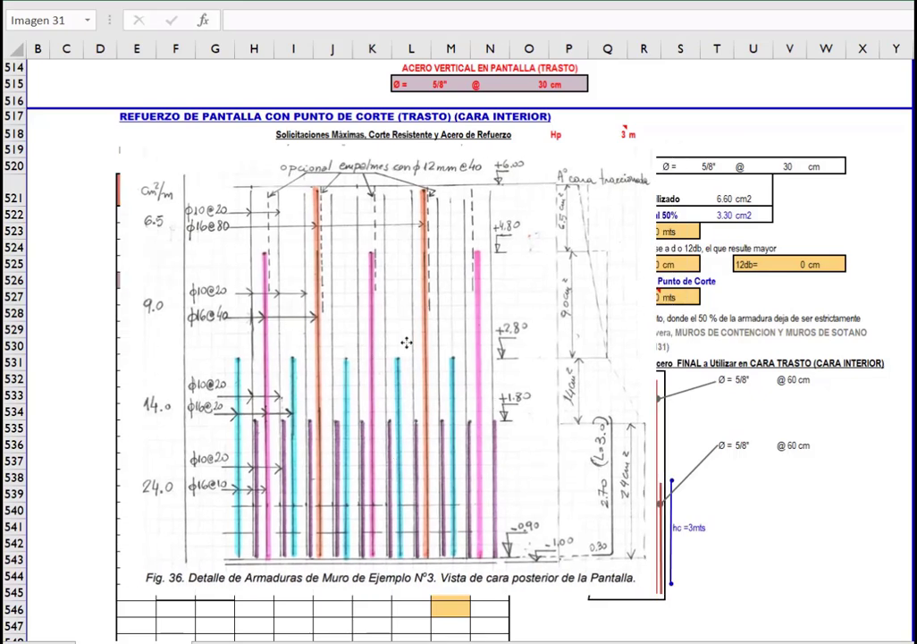
pyautogui.moveTo(287, 382); pyautogui.dragTo(291, 376)
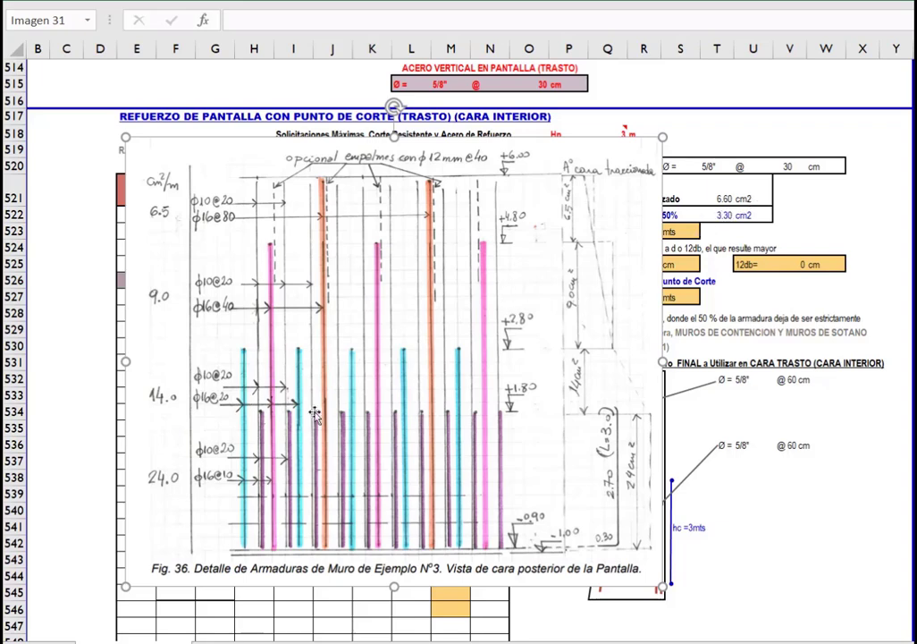
pyautogui.moveTo(309, 370); pyautogui.dragTo(916, 367)
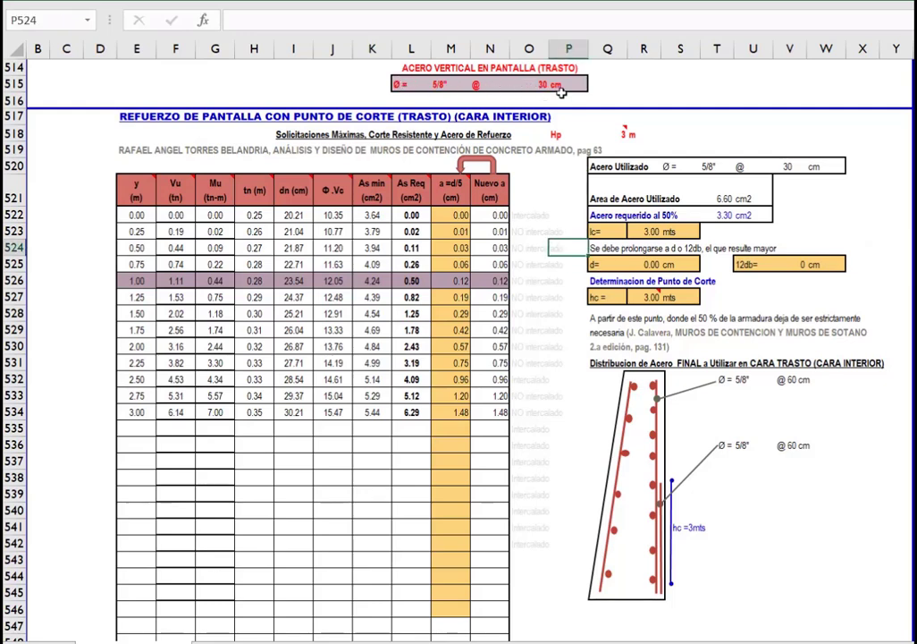
# Review the stem's vertical steel row and examine the ultimate shear and ultimate moment charts below the cut-off table.
pyautogui.click(426, 84)
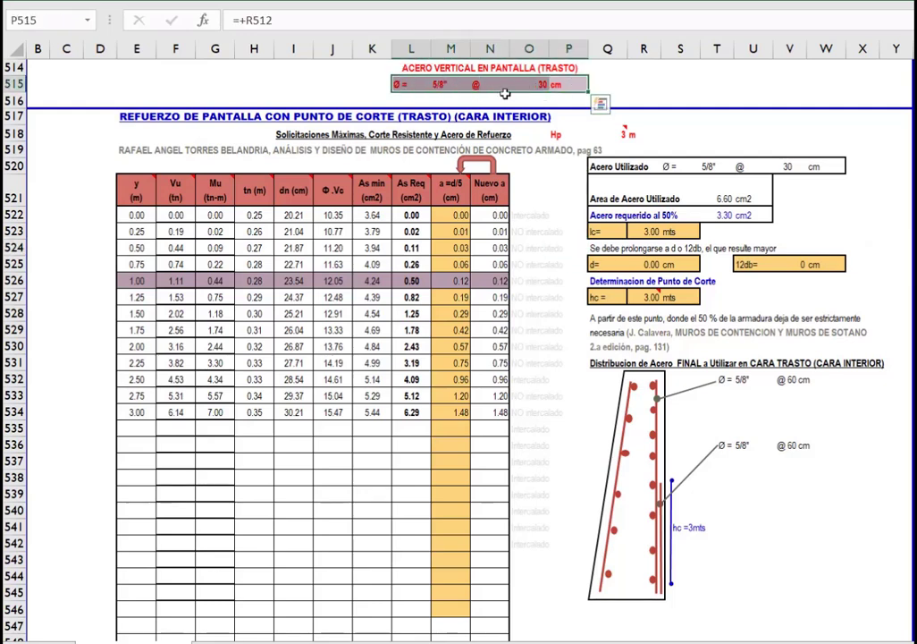
pyautogui.click(804, 476)
pyautogui.scroll(-8, 803, 477)
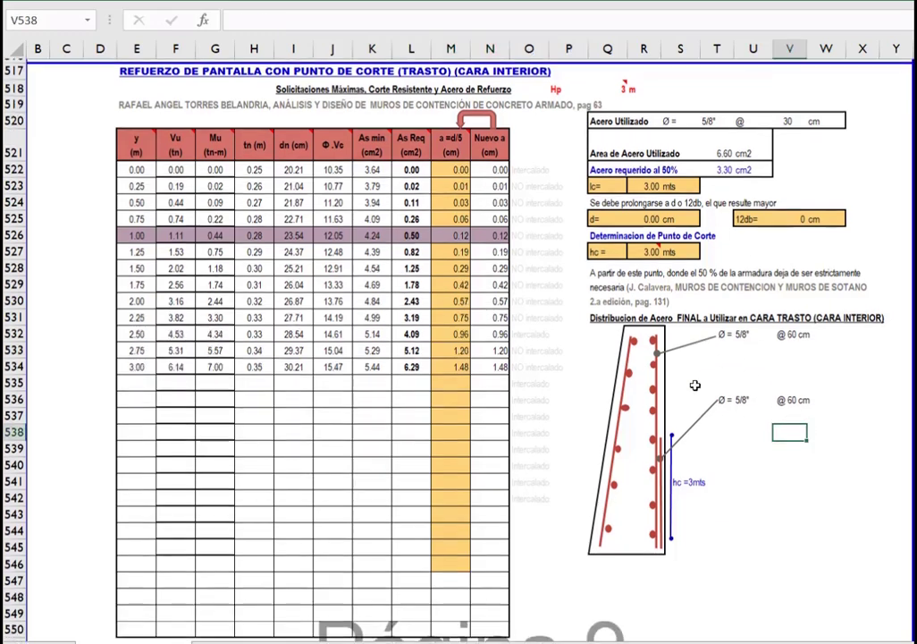
pyautogui.scroll(-4, 657, 369)
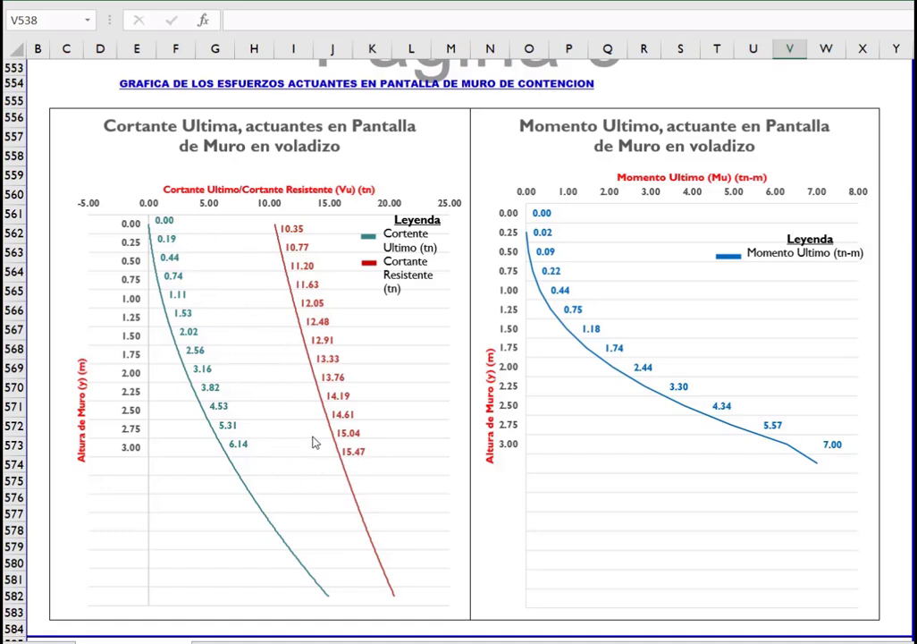
pyautogui.scroll(-1, 324, 405)
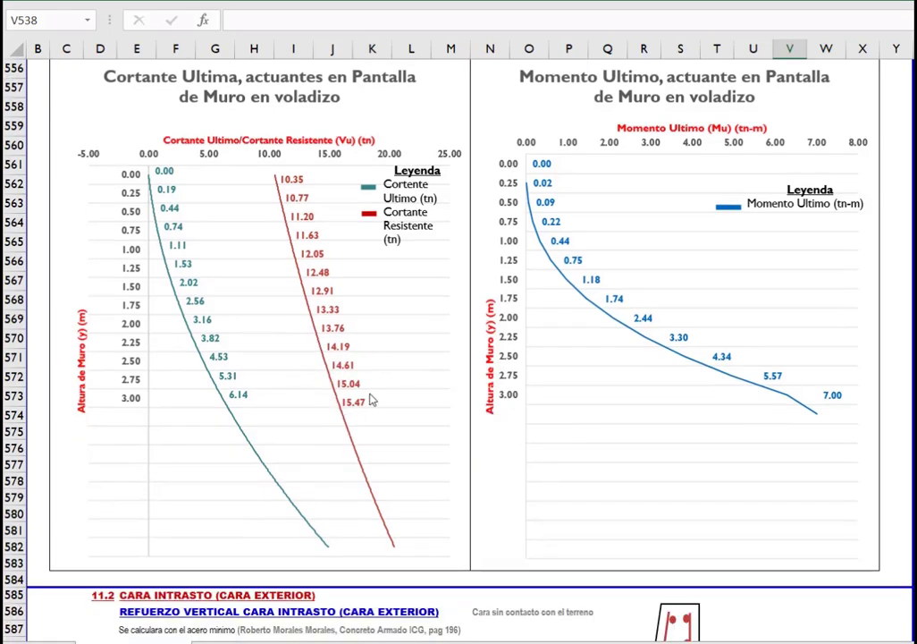
pyautogui.scroll(-1, 343, 396)
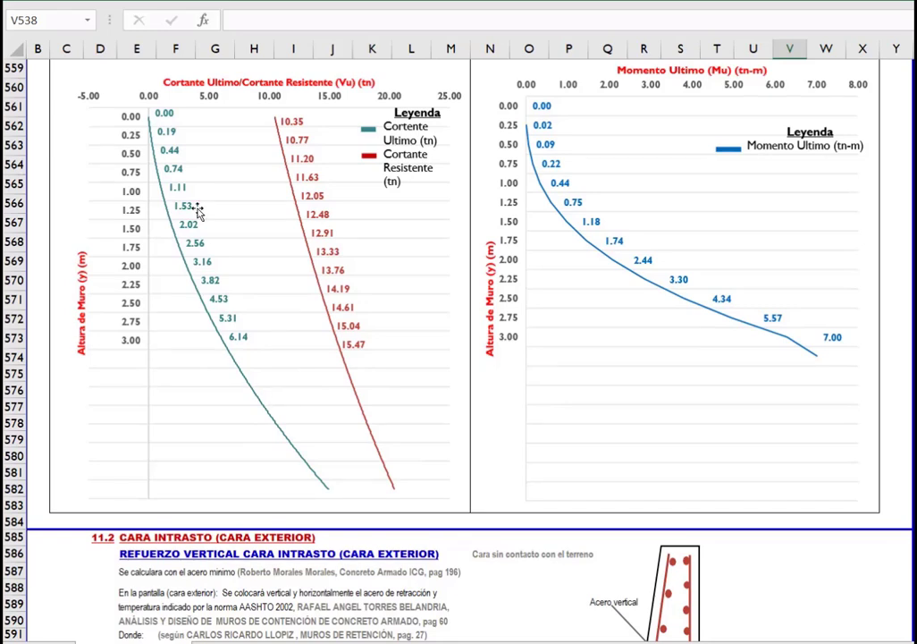
# Review the exterior face vertical reinforcement section 11.2 and check the average effective depth formula.
pyautogui.scroll(-3, 357, 340)
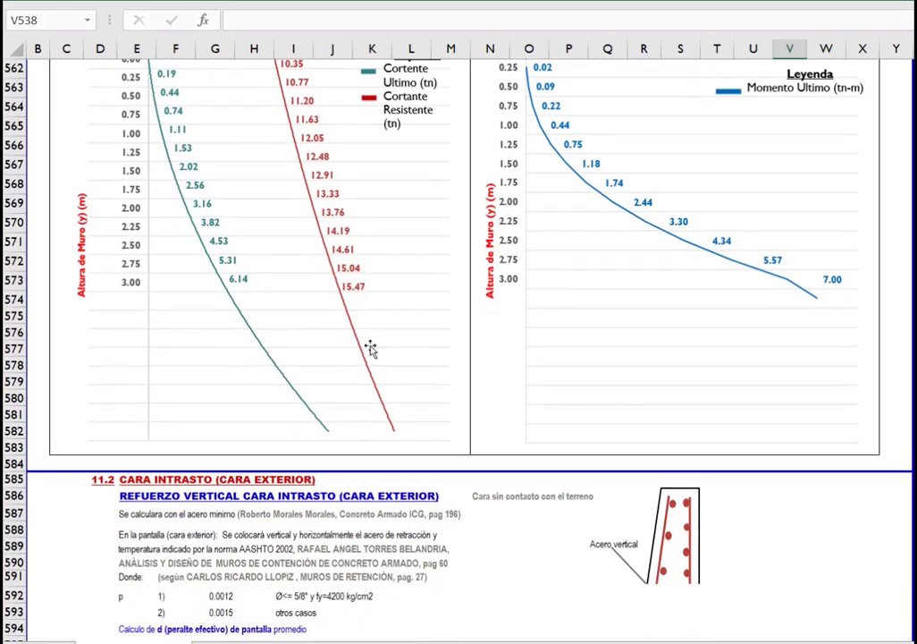
pyautogui.click(327, 409)
pyautogui.scroll(-3, 328, 408)
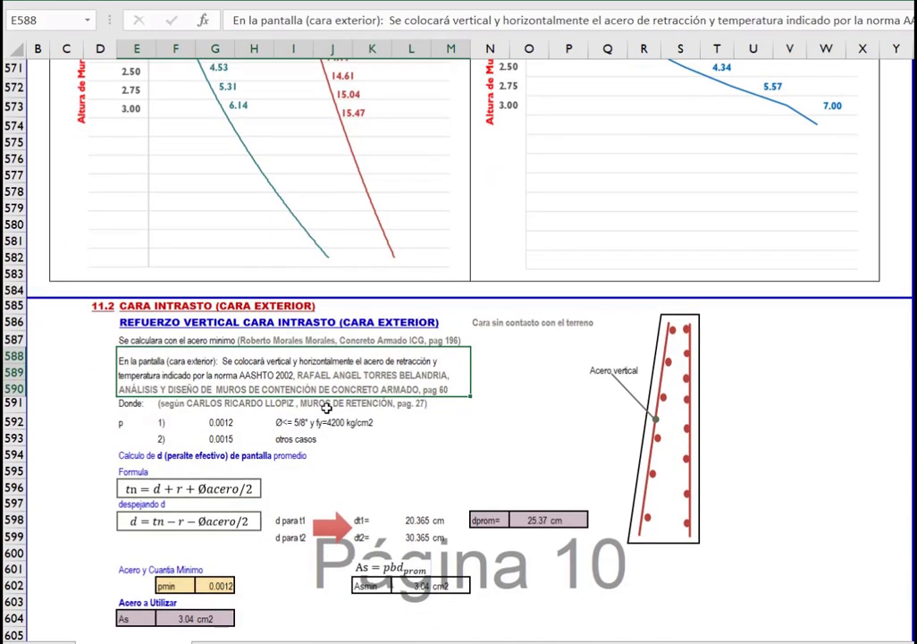
pyautogui.scroll(-1, 331, 401)
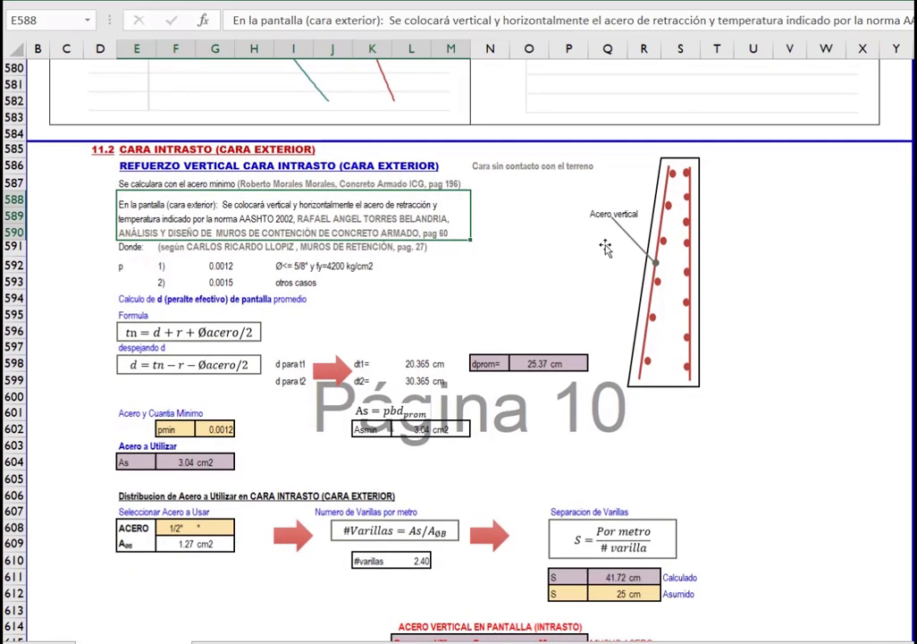
pyautogui.click(481, 366)
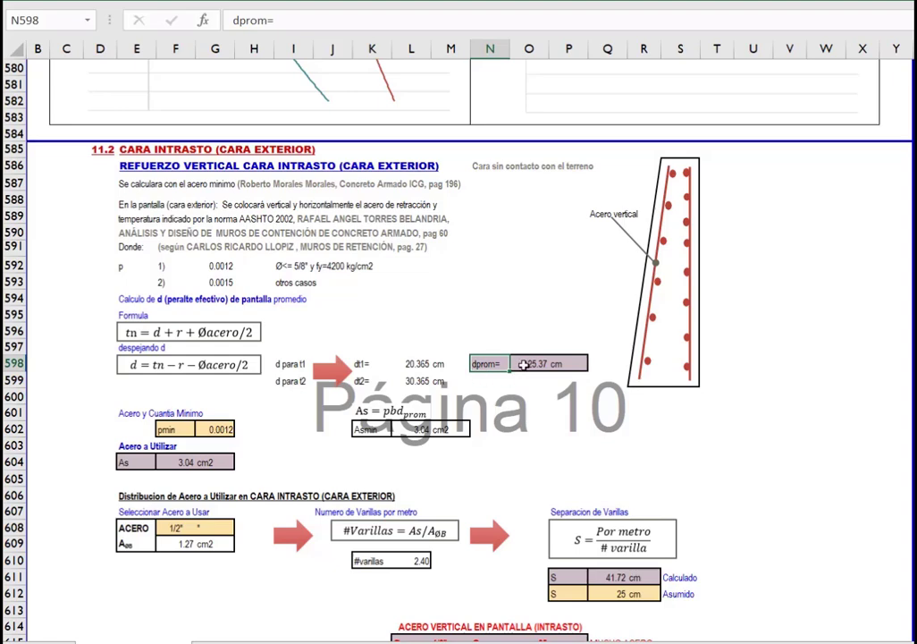
pyautogui.click(529, 365)
pyautogui.scroll(-1, 568, 371)
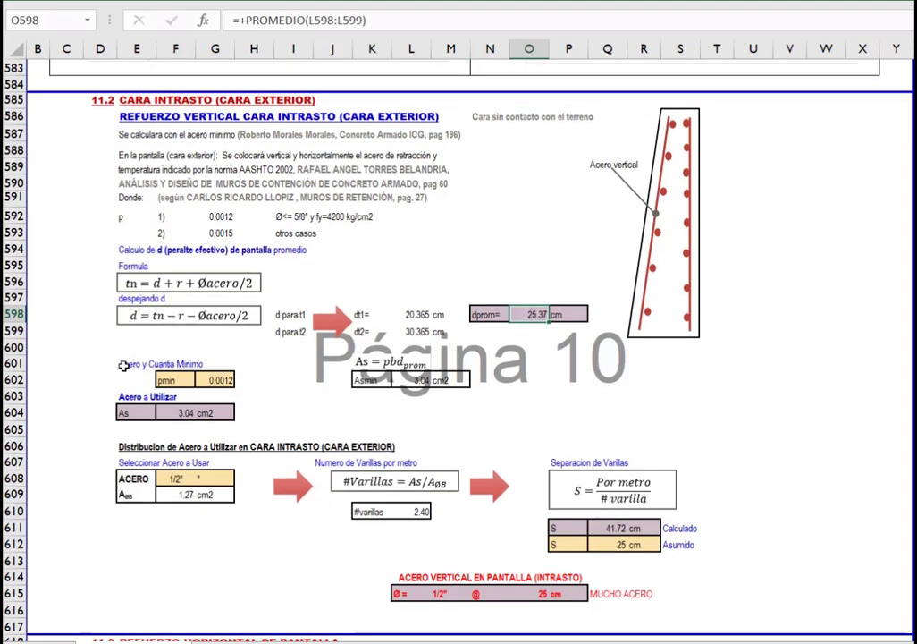
# Examine the exterior face's minimum steel block, bar selection, number of bars per metre and assumed spacing.
pyautogui.moveTo(125, 364); pyautogui.dragTo(464, 412)
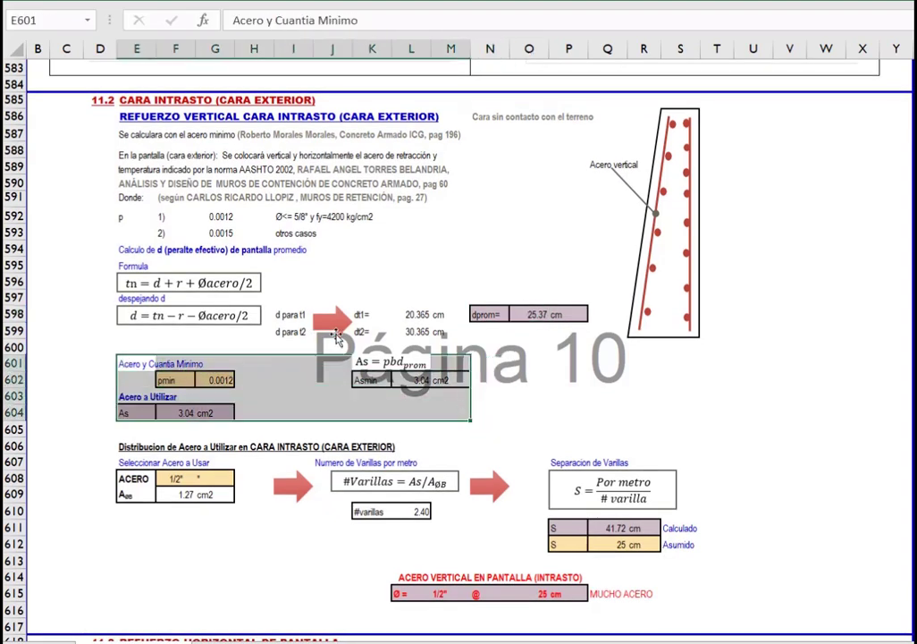
pyautogui.scroll(-2, 268, 272)
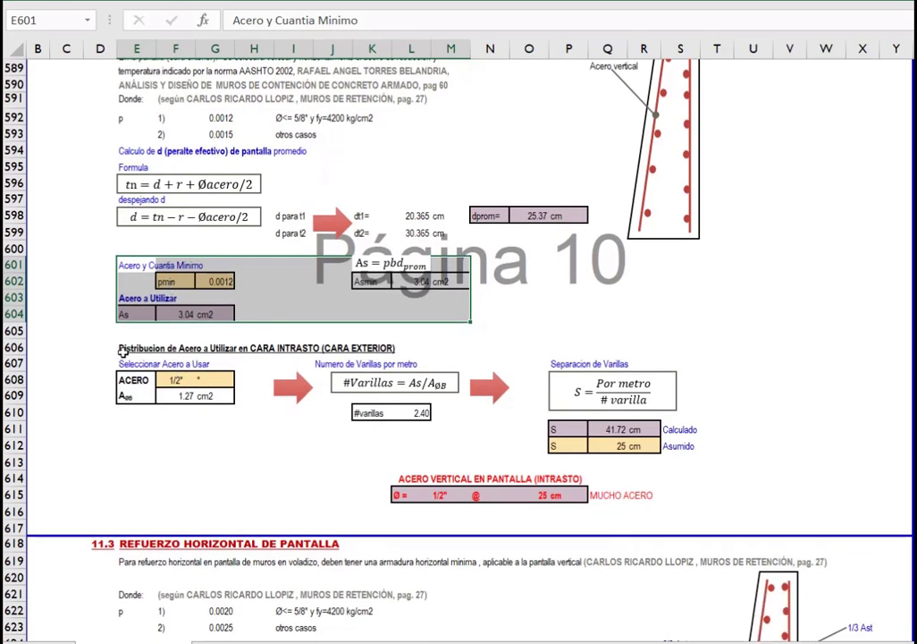
pyautogui.moveTo(123, 353); pyautogui.dragTo(241, 399)
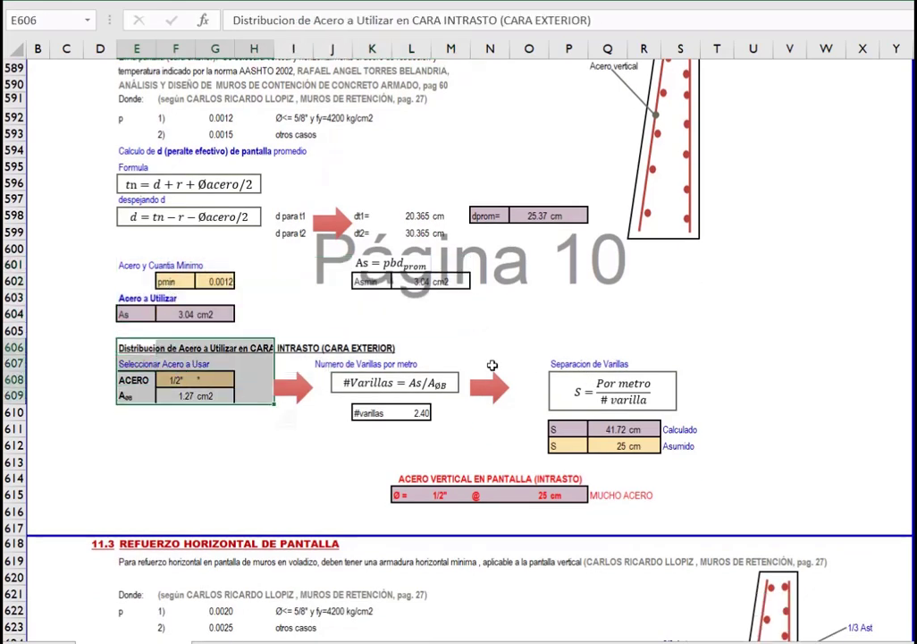
pyautogui.moveTo(320, 364); pyautogui.dragTo(467, 416)
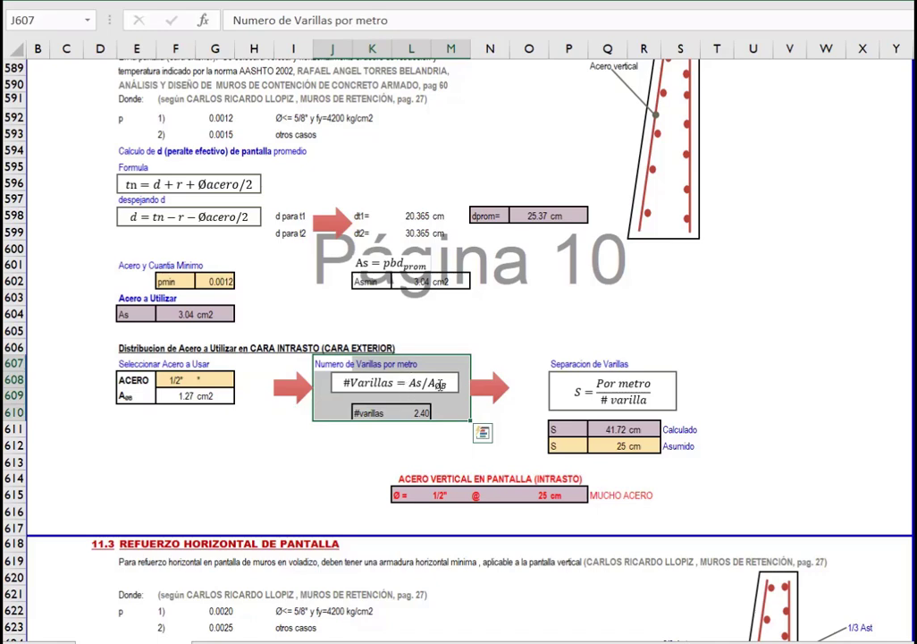
pyautogui.scroll(-1, 617, 394)
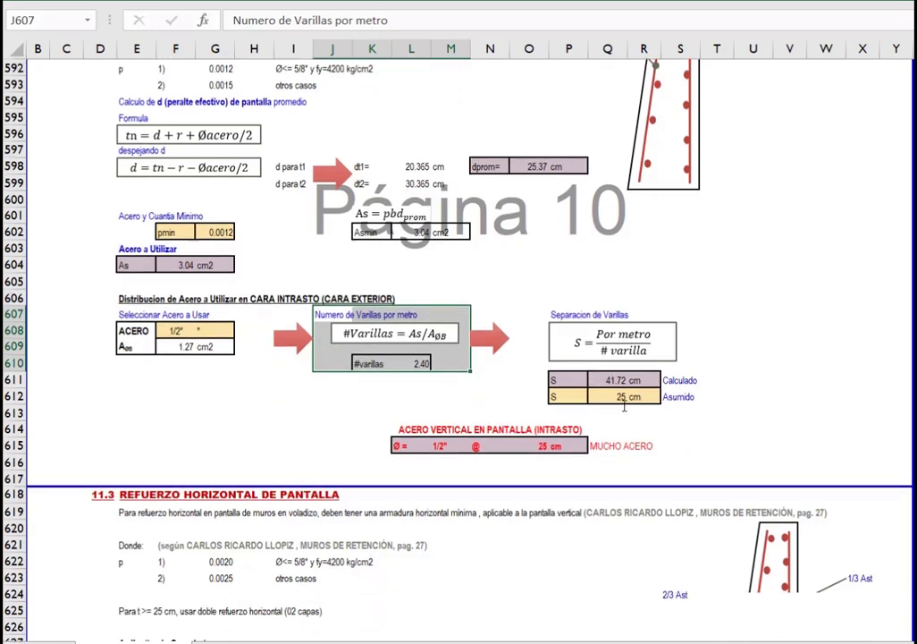
pyautogui.click(619, 398)
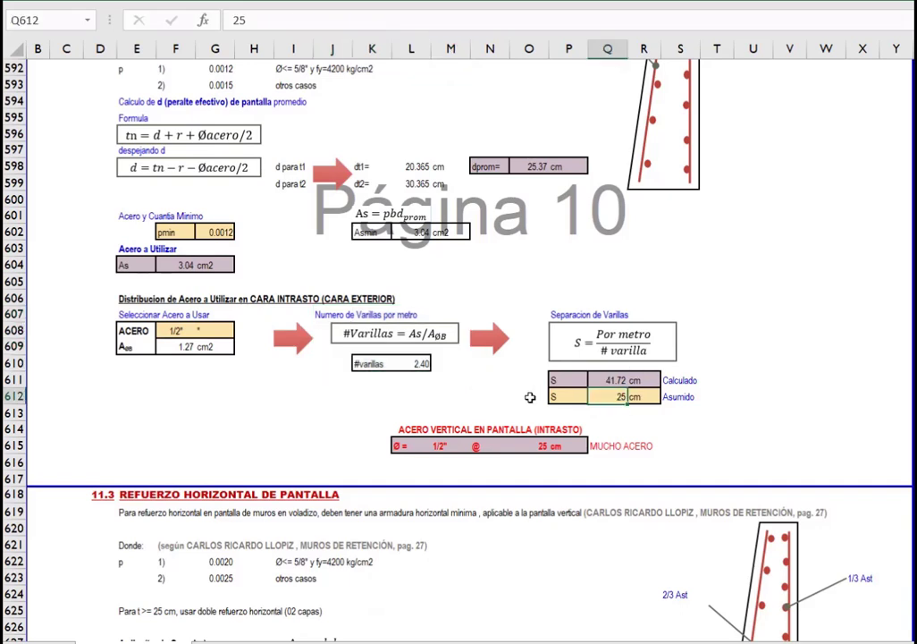
# Try 5/8" bars for the exterior face's vertical steel.
pyautogui.click(192, 333)
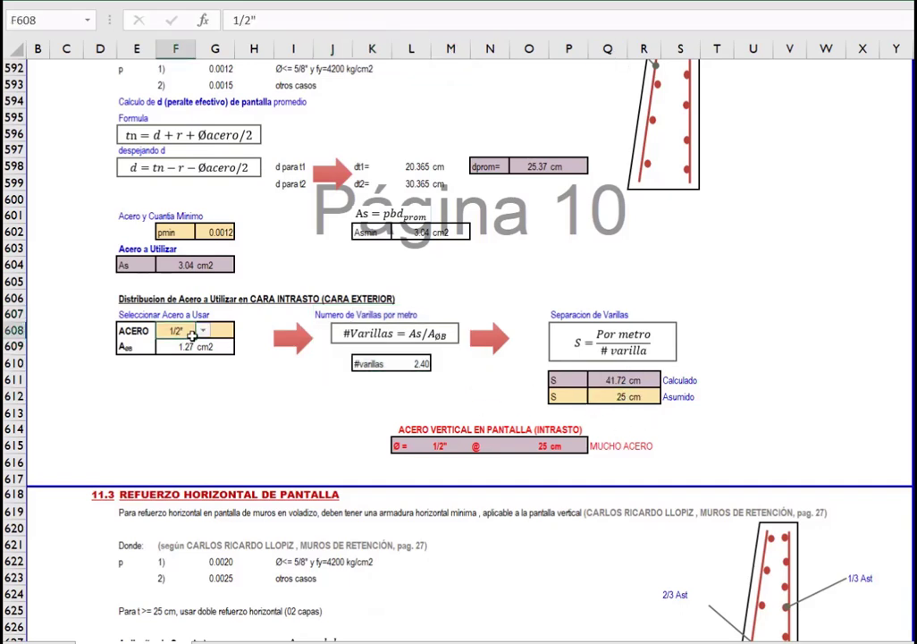
pyautogui.click(203, 332)
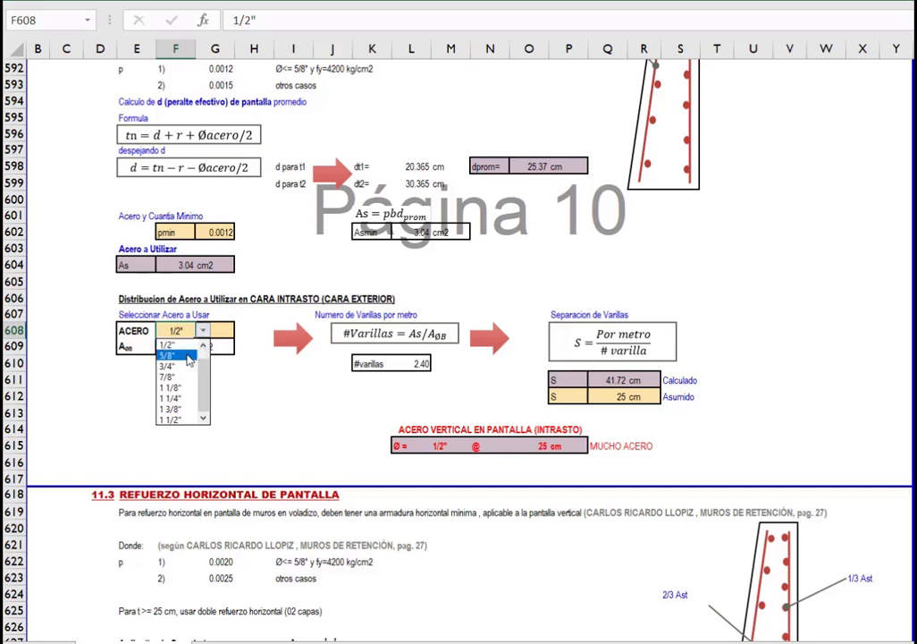
pyautogui.click(188, 358)
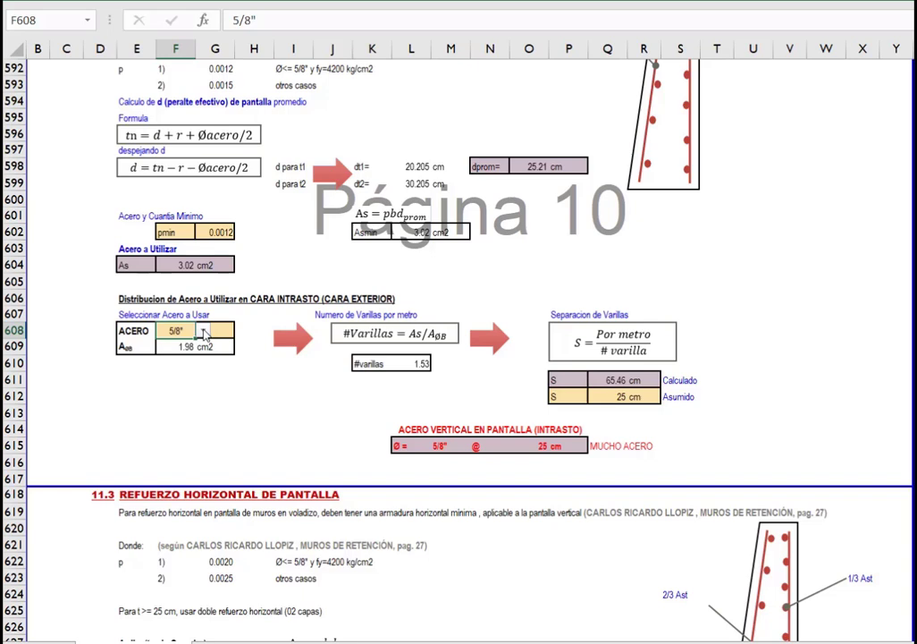
# Choose 3/8" bars for the exterior face's vertical steel and set their assumed spacing to 20 cm.
pyautogui.click(205, 332)
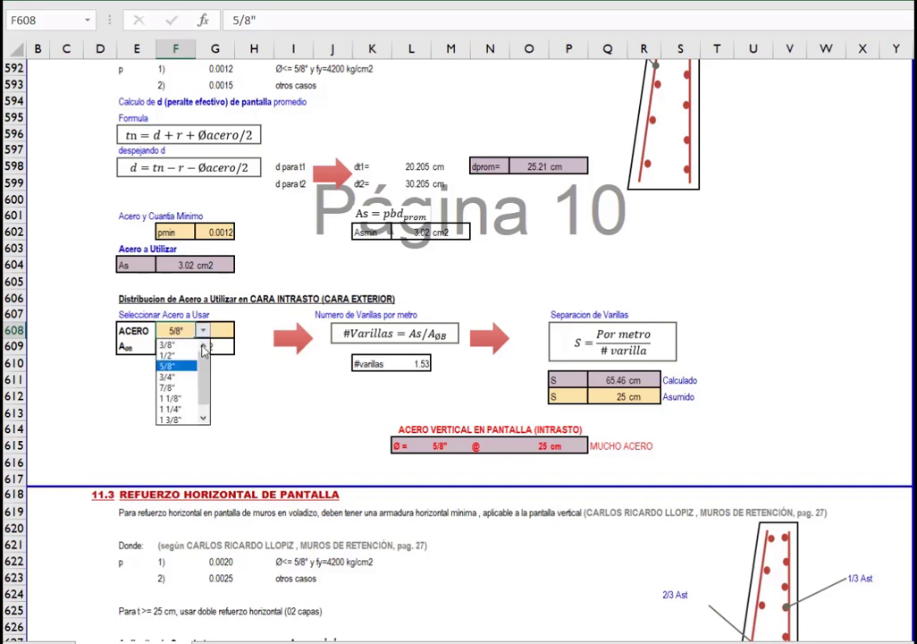
pyautogui.click(170, 354)
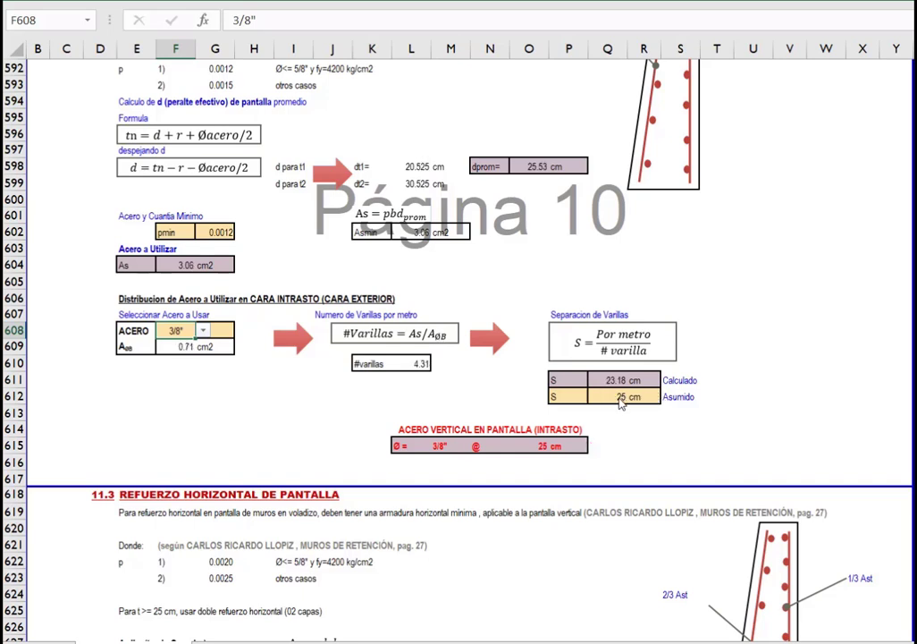
pyautogui.click(620, 401)
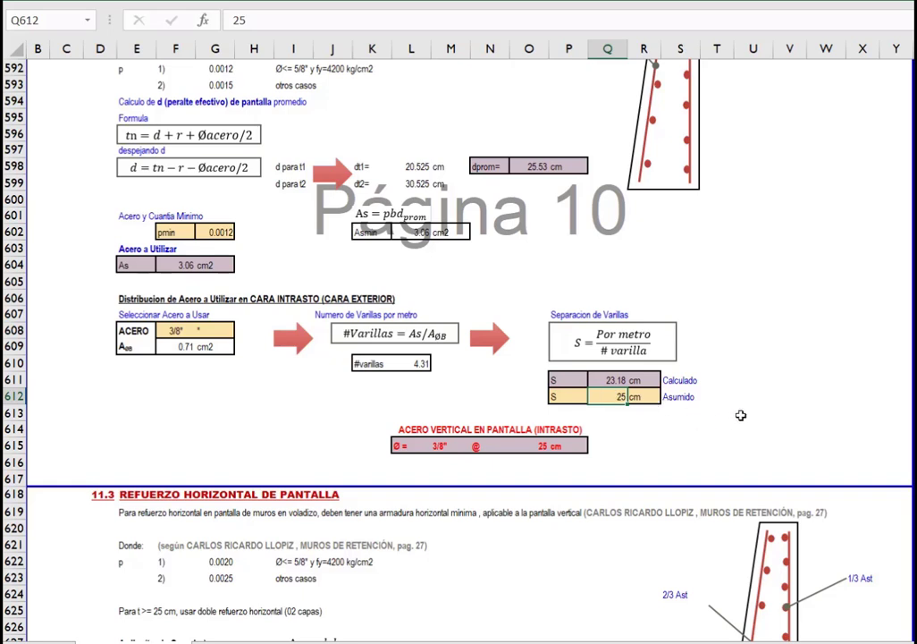
pyautogui.write('20')
pyautogui.press('Return')
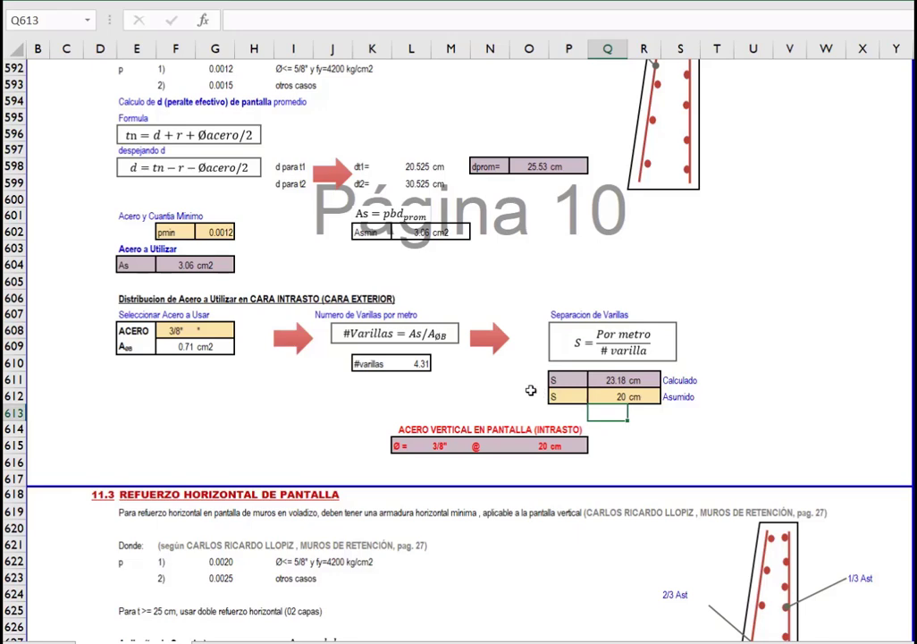
pyautogui.click(644, 445)
# Review the horizontal reinforcement ratios in section 11.3 and the bar size and steel grade conditions for each.
pyautogui.scroll(-5, 519, 395)
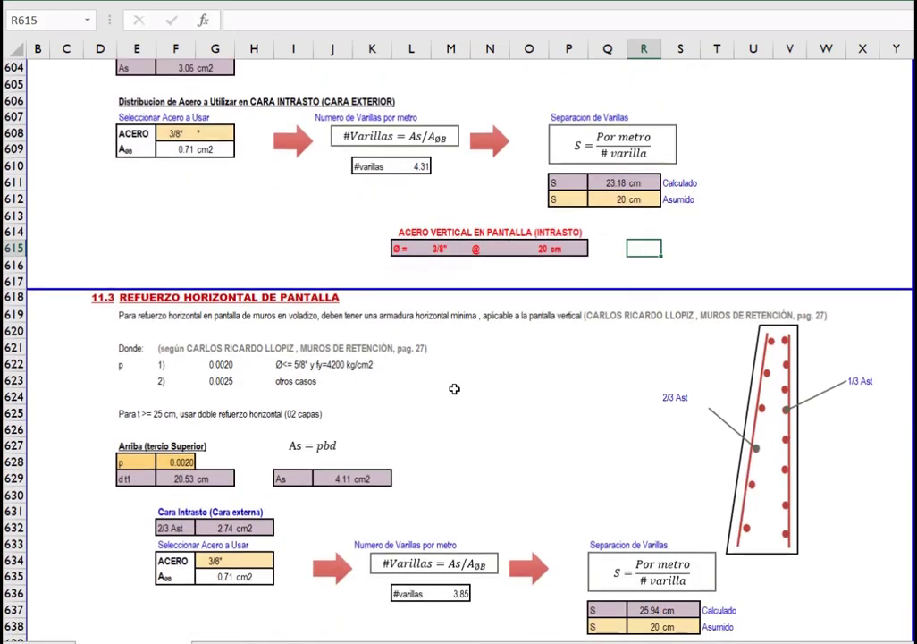
pyautogui.scroll(-2, 453, 359)
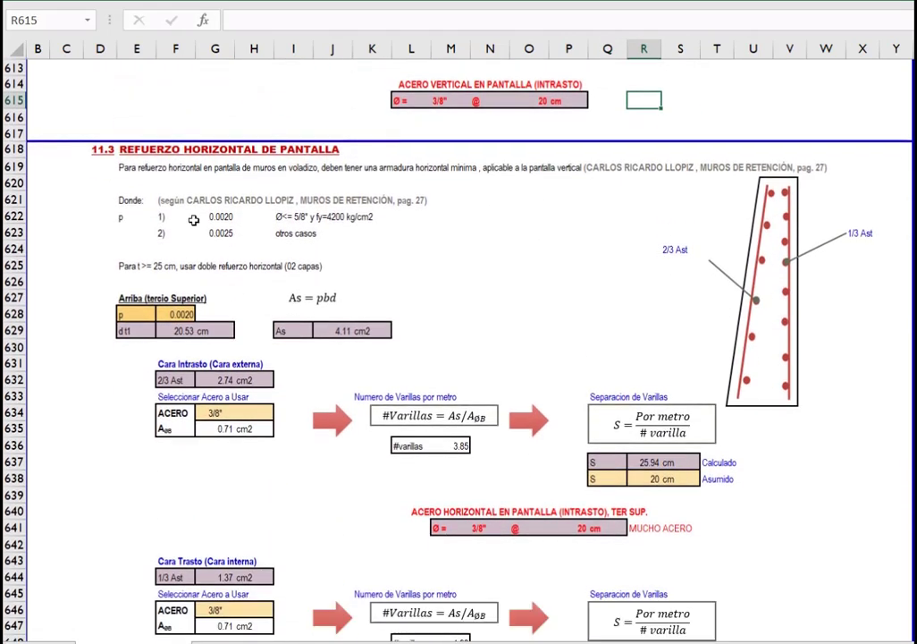
pyautogui.moveTo(217, 218)
pyautogui.mouseDown()
pyautogui.moveTo(376, 217)
pyautogui.moveTo(160, 212)
pyautogui.moveTo(307, 213)
pyautogui.moveTo(183, 212)
pyautogui.moveTo(218, 218)
pyautogui.mouseUp()
pyautogui.click(211, 212)
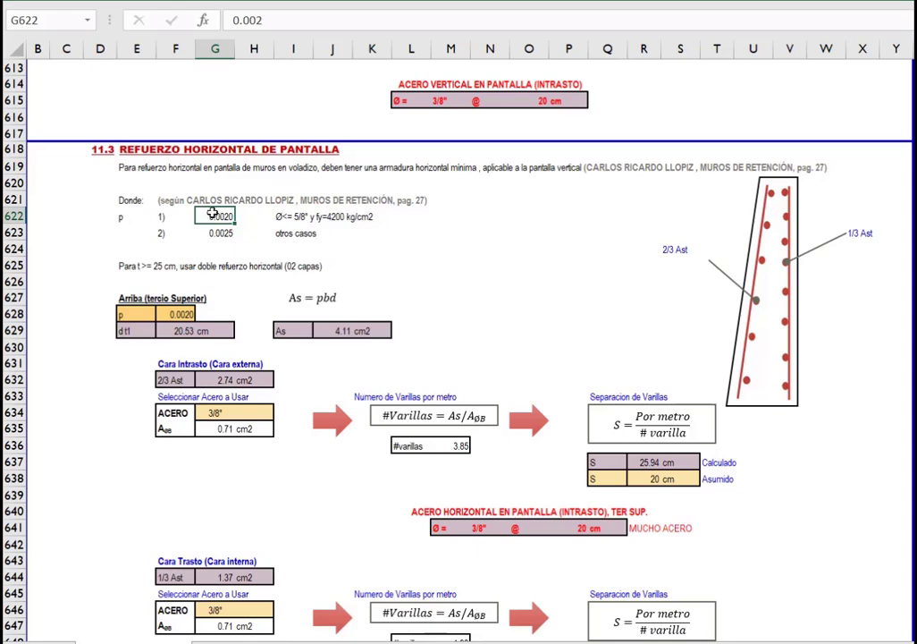
pyautogui.click(280, 218)
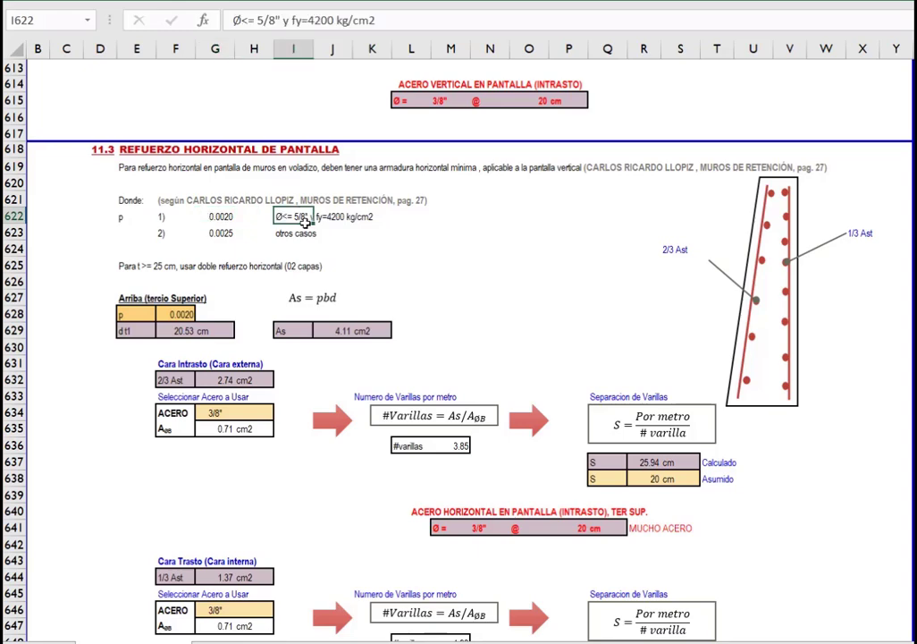
pyautogui.click(228, 233)
pyautogui.click(275, 235)
pyautogui.scroll(-2, 271, 234)
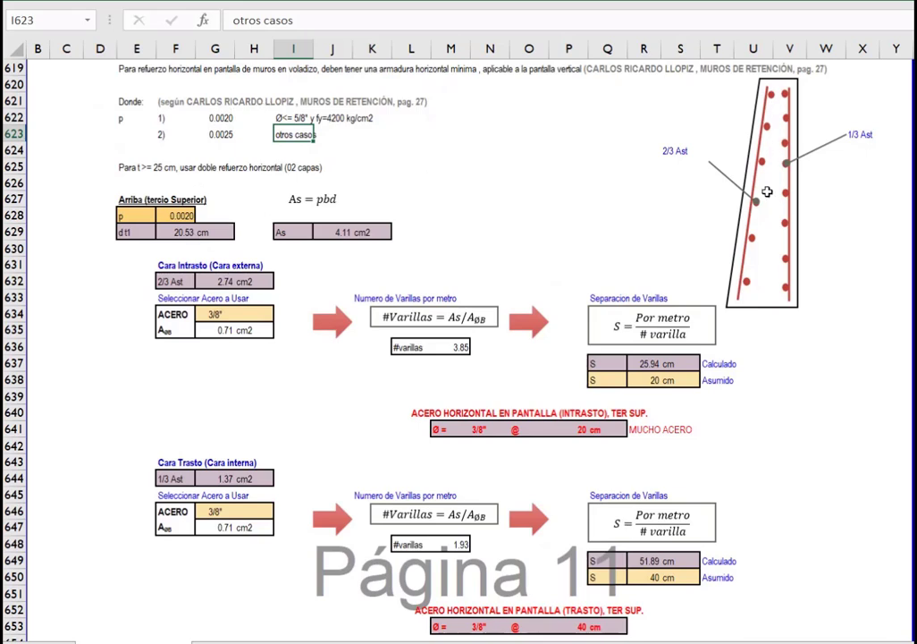
# Examine the upper third's steel ratio, the double-layer rule and the 2/3 and 1/3 Ast split on the wall diagram.
pyautogui.click(181, 215)
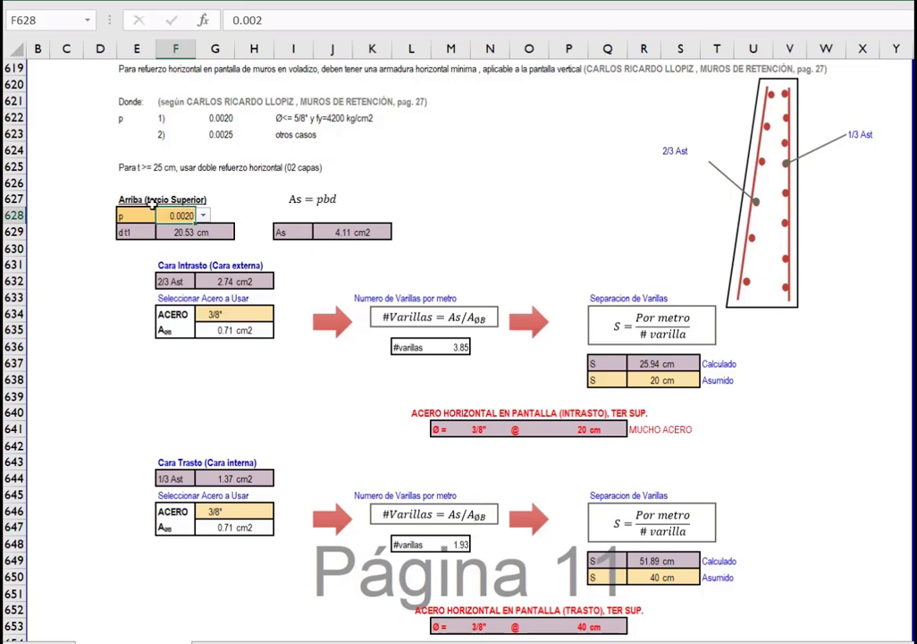
pyautogui.scroll(1, 255, 163)
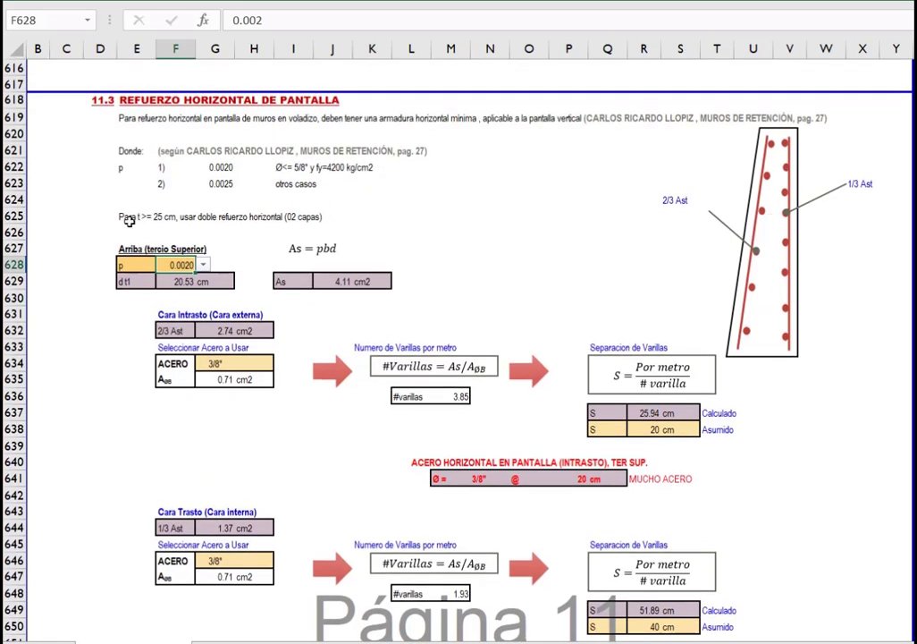
pyautogui.scroll(-1, 120, 198)
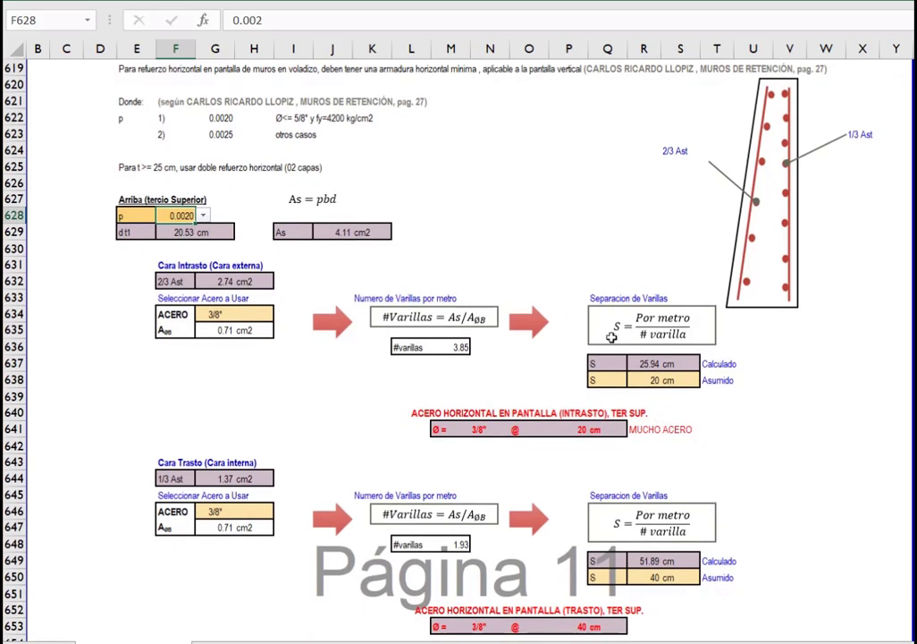
pyautogui.moveTo(137, 200); pyautogui.dragTo(561, 218)
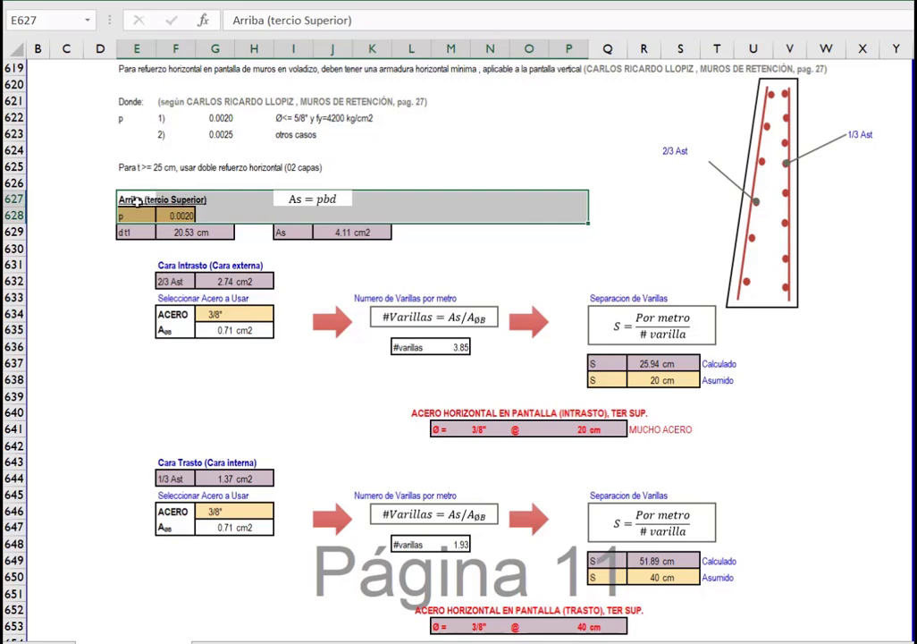
pyautogui.click(667, 150)
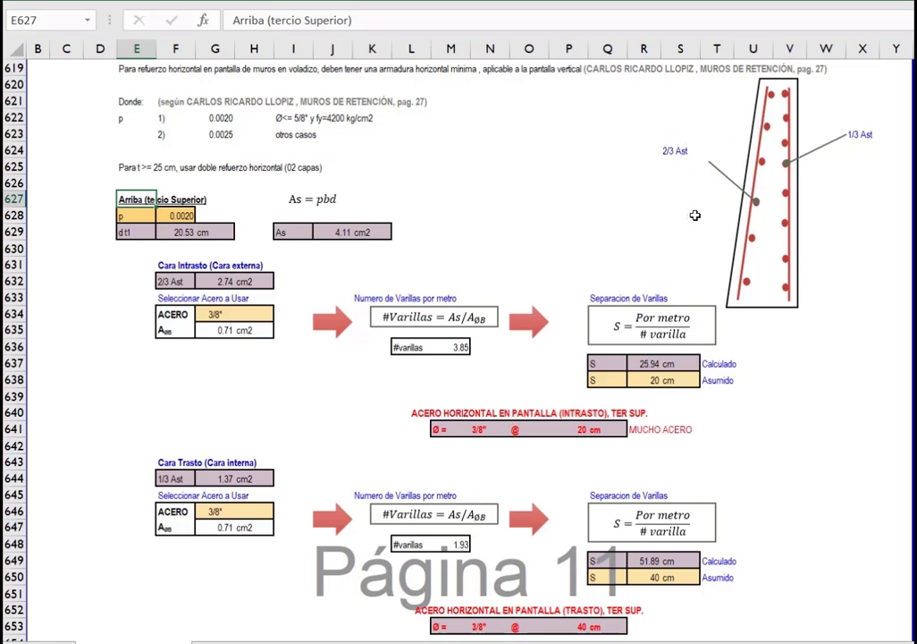
pyautogui.click(456, 231)
pyautogui.scroll(-1, 270, 240)
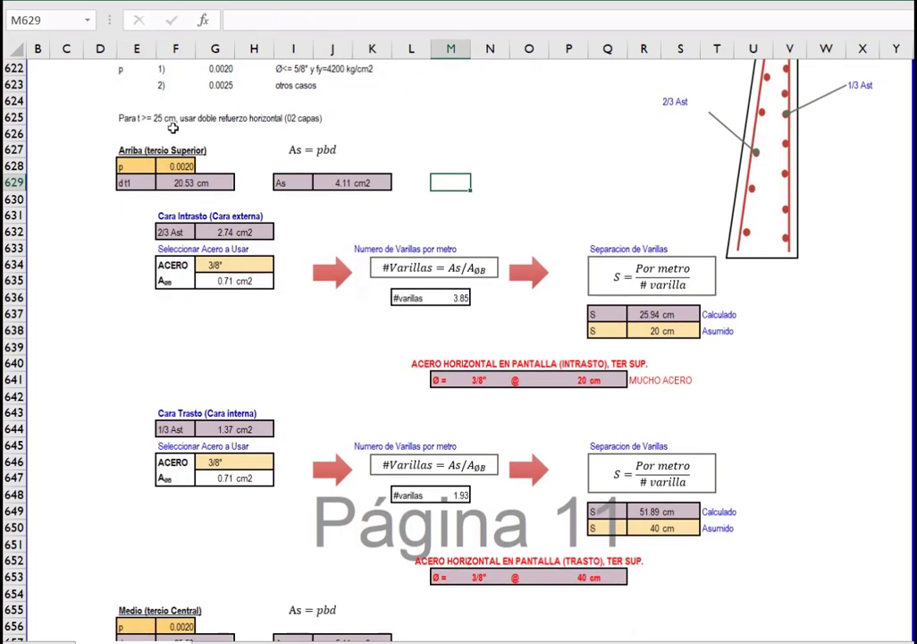
pyautogui.scroll(1, 162, 206)
# Check the upper third's effective depth, the As formula and the exterior face's 2/3 Ast formula.
pyautogui.click(133, 234)
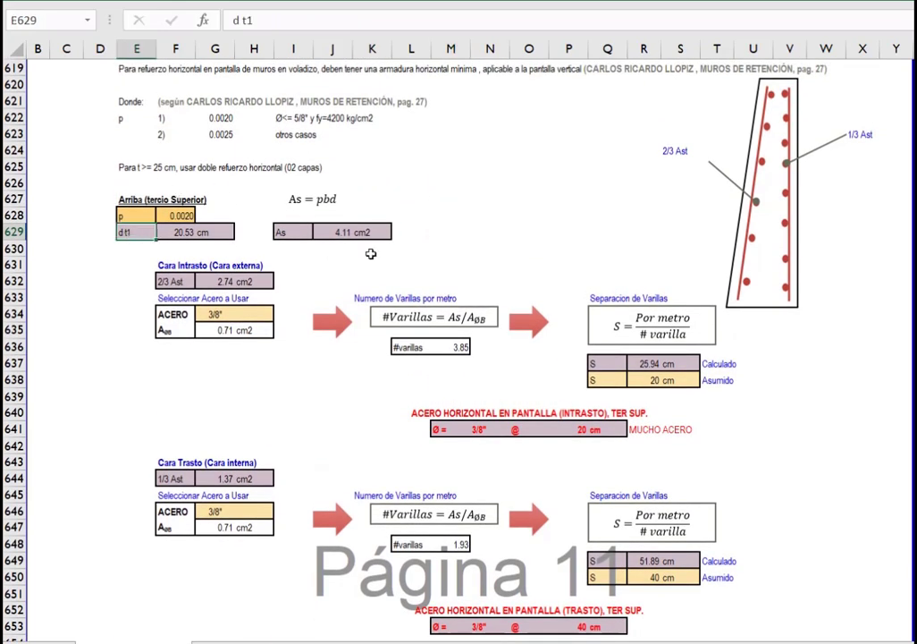
pyautogui.click(343, 236)
pyautogui.click(221, 281)
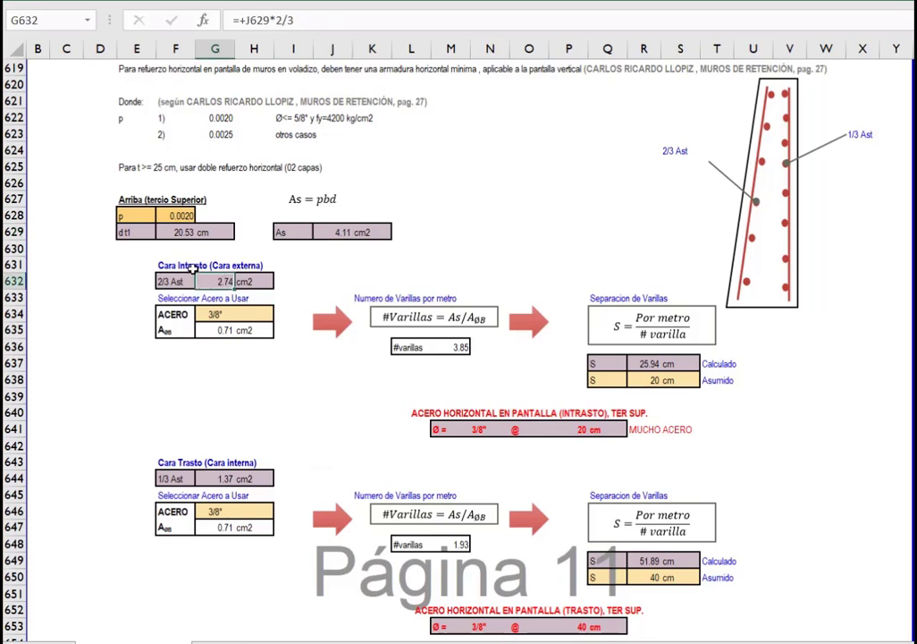
pyautogui.click(346, 235)
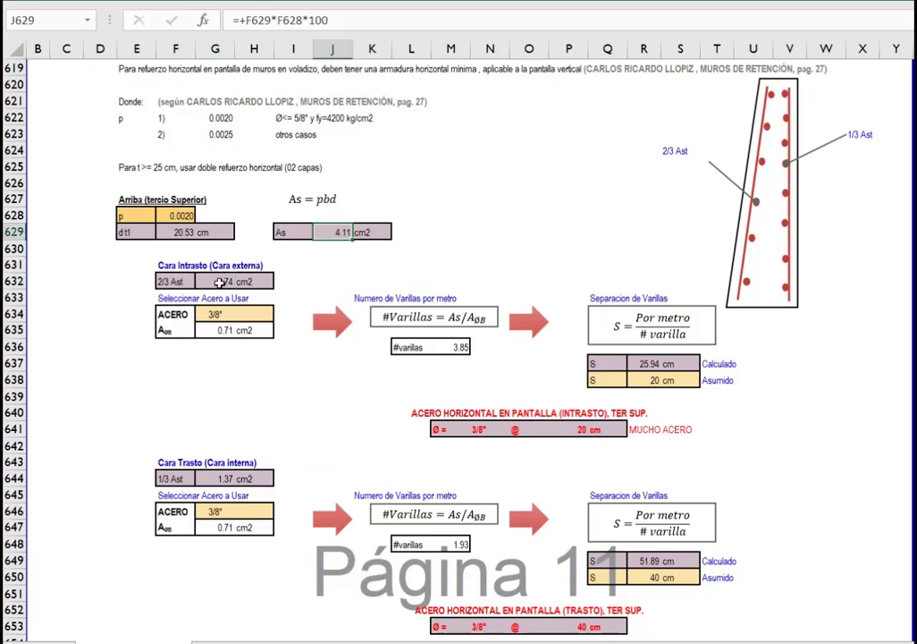
pyautogui.click(219, 283)
# Set the assumed spacing of the upper third's exterior face horizontal bars to 25 cm.
pyautogui.scroll(-1, 333, 275)
pyautogui.moveTo(173, 250); pyautogui.dragTo(253, 280)
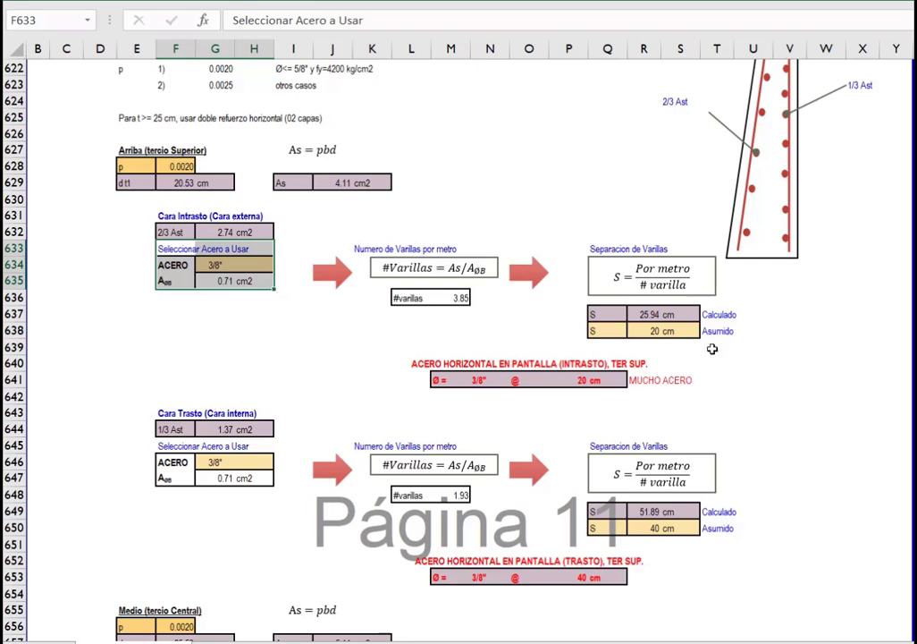
pyautogui.scroll(-1, 667, 291)
pyautogui.click(655, 282)
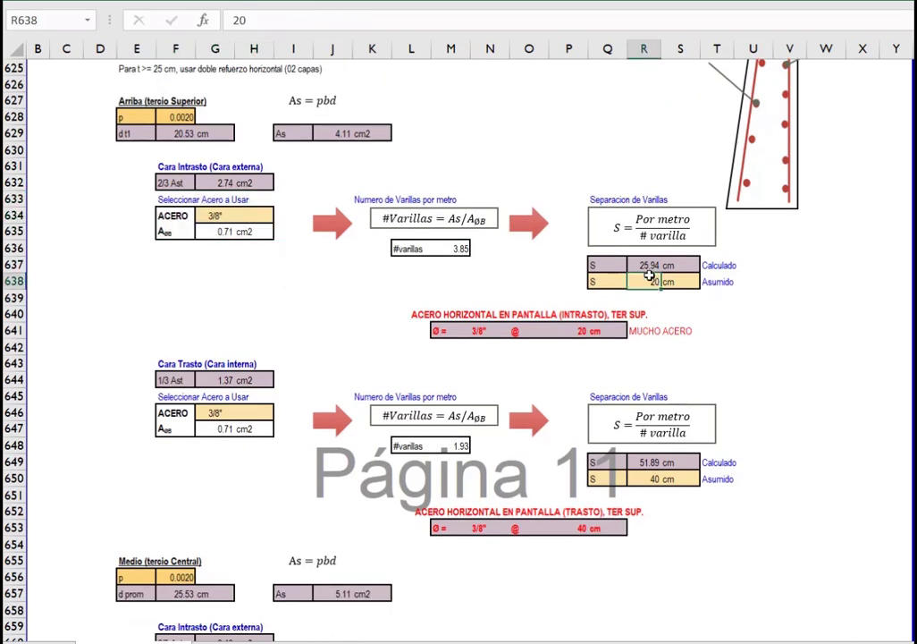
pyautogui.press('BackSpace')
pyautogui.write('5')
pyautogui.press('Return')
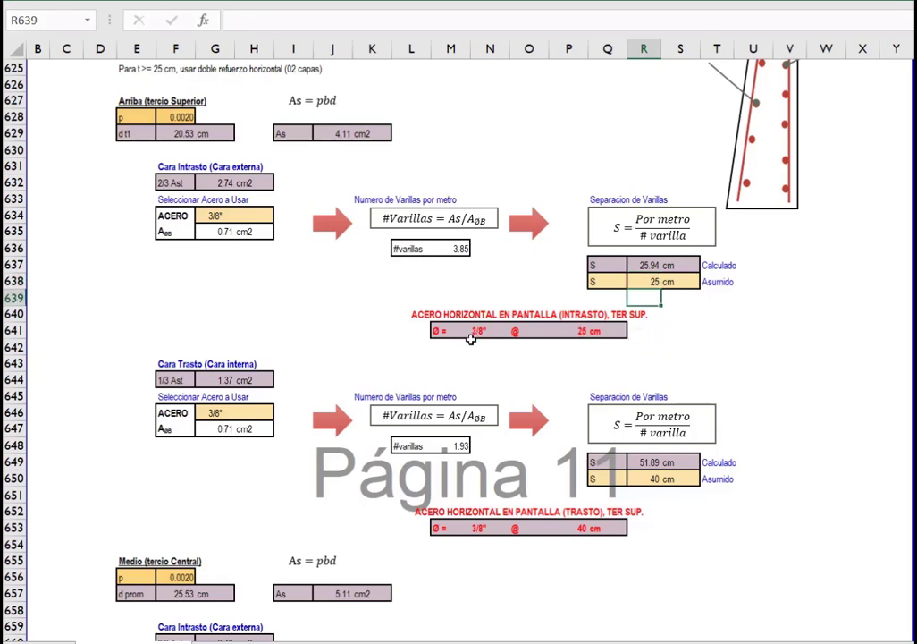
# Check the upper third's As formula, the interior face's 1/3 Ast and the lookup formula for its bar area.
pyautogui.click(569, 364)
pyautogui.scroll(-1, 345, 292)
pyautogui.scroll(-1, 352, 301)
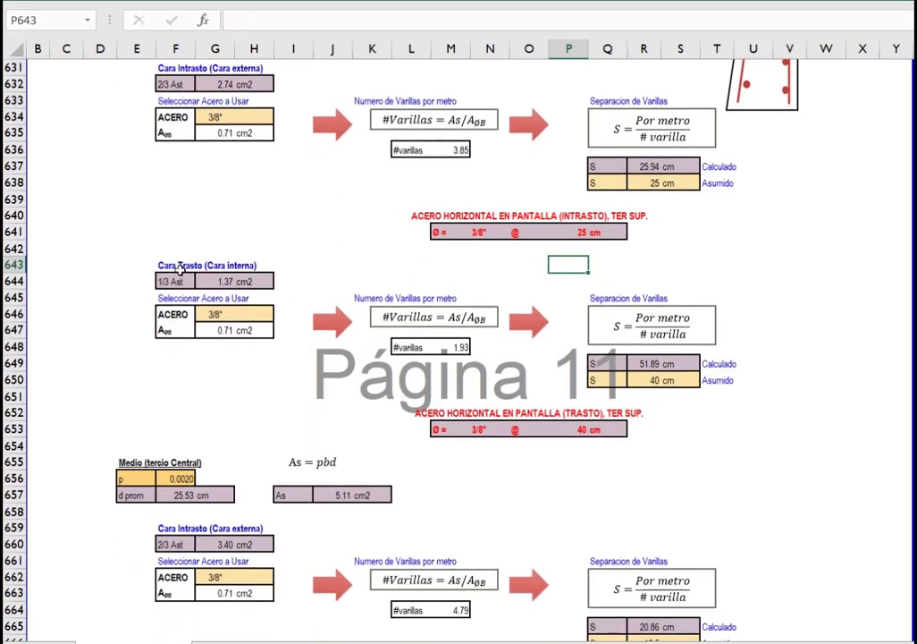
pyautogui.scroll(1, 568, 266)
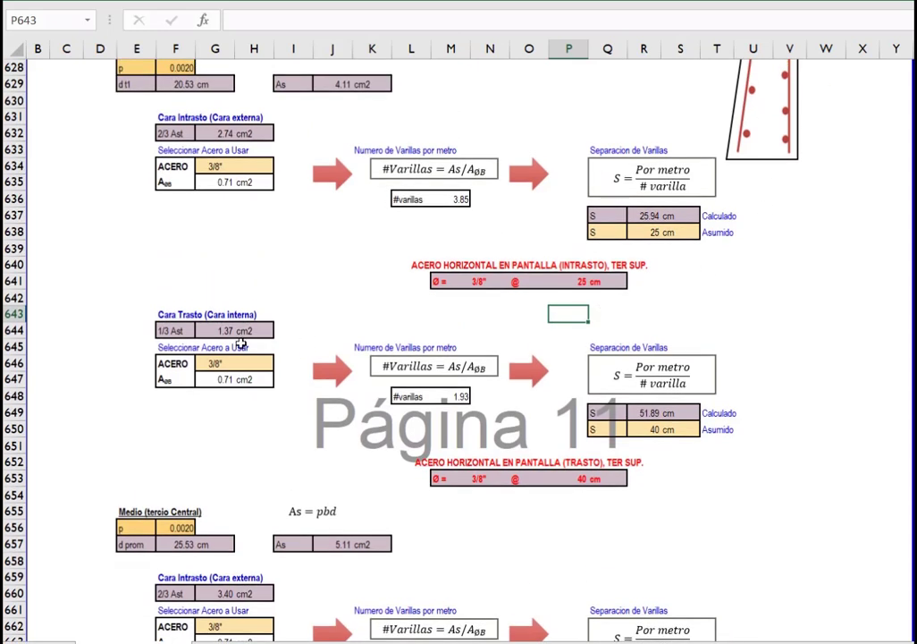
pyautogui.click(166, 332)
pyautogui.click(336, 84)
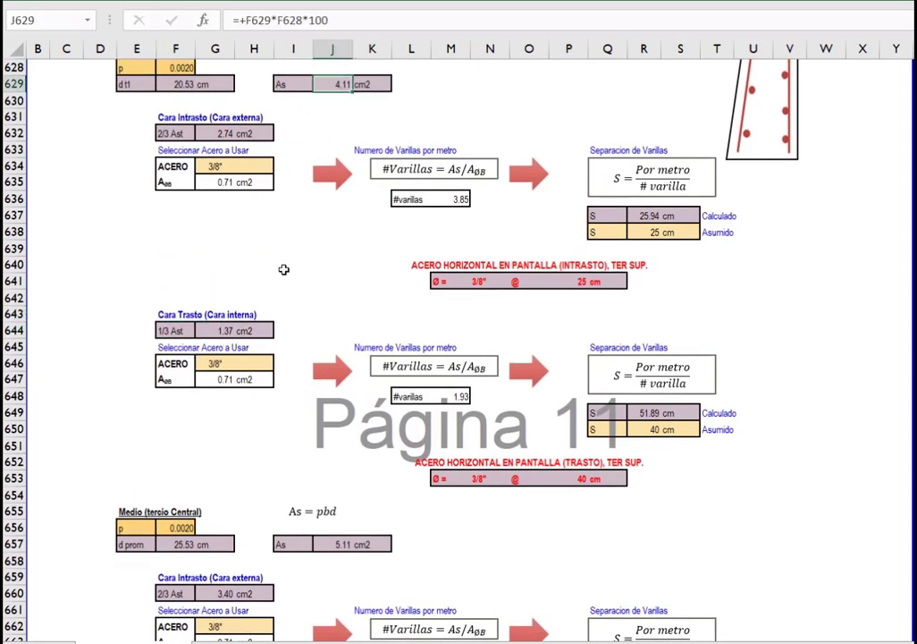
pyautogui.click(226, 331)
pyautogui.click(218, 380)
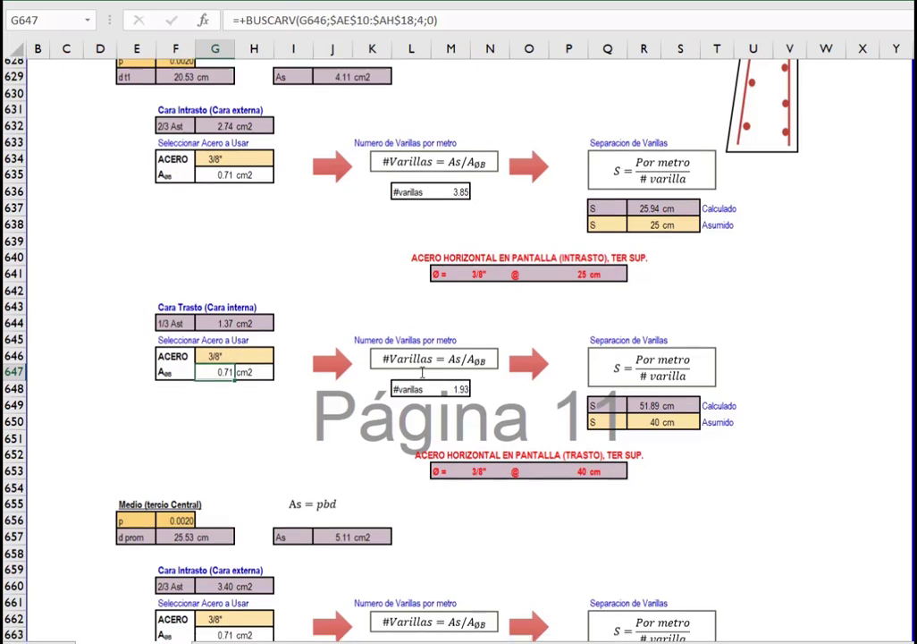
pyautogui.scroll(-1, 210, 362)
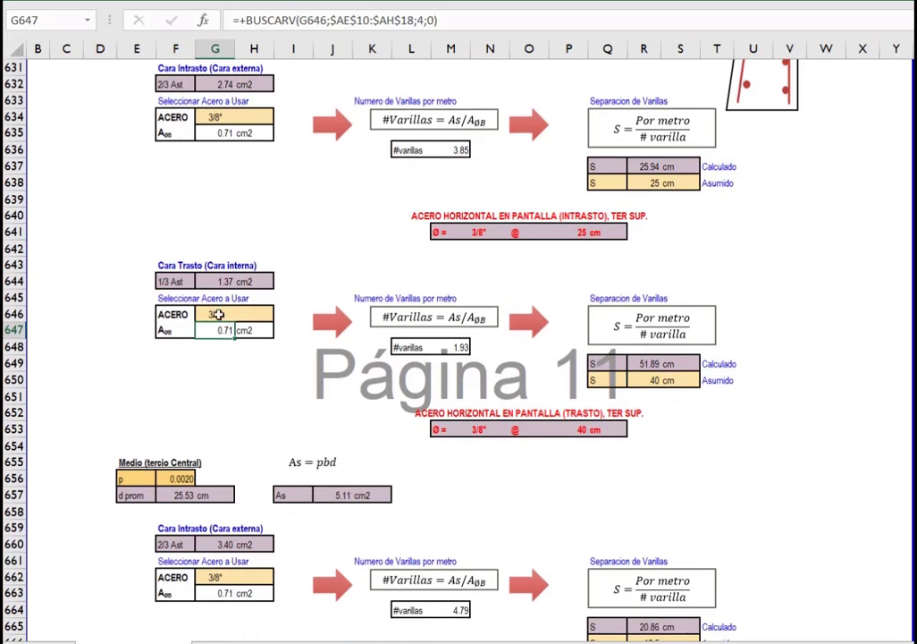
# Choose 3/8" bars for the upper third's interior face and set their assumed spacing to 45 cm.
pyautogui.click(217, 315)
pyautogui.hotkey('alt', 'Down')
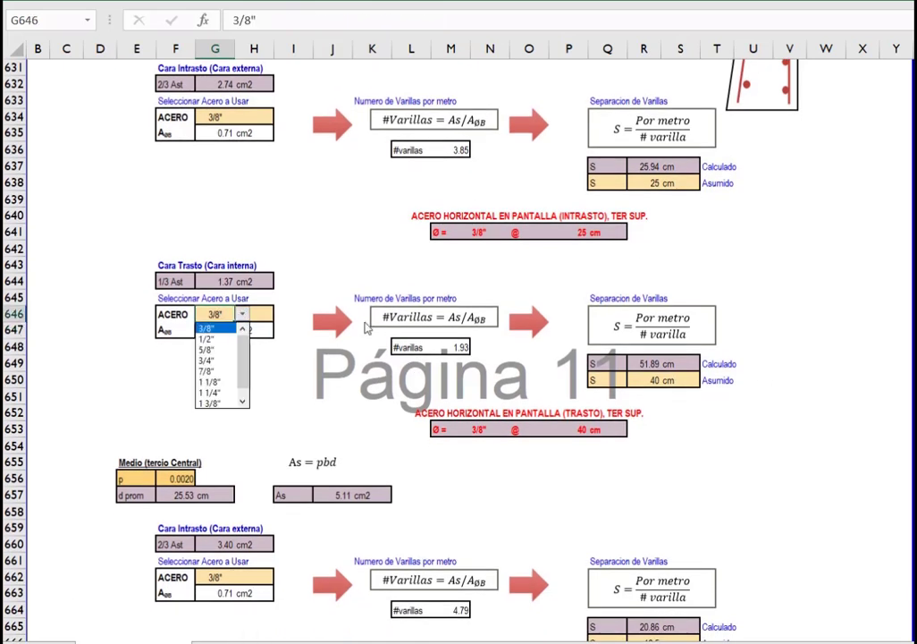
pyautogui.click(220, 330)
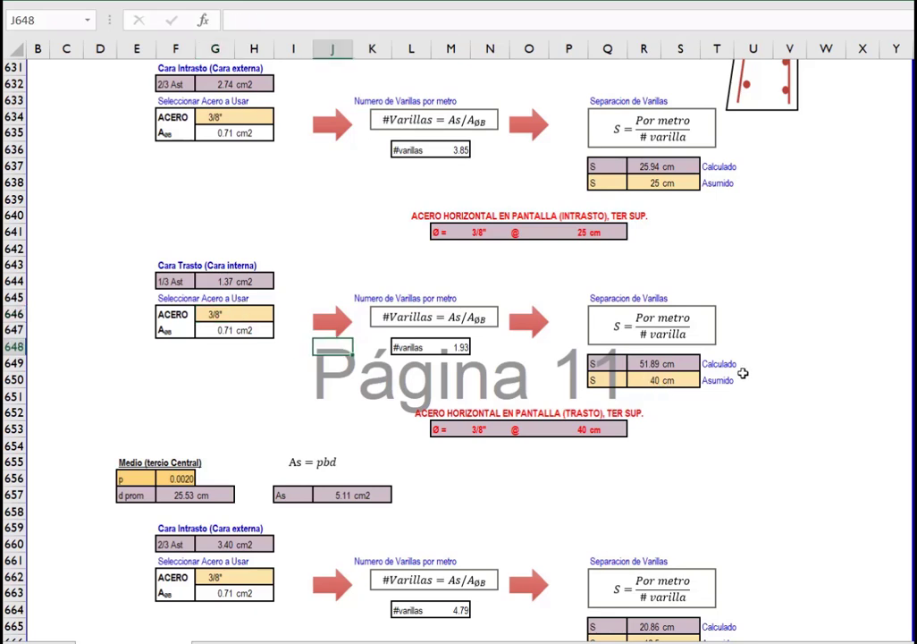
pyautogui.click(650, 381)
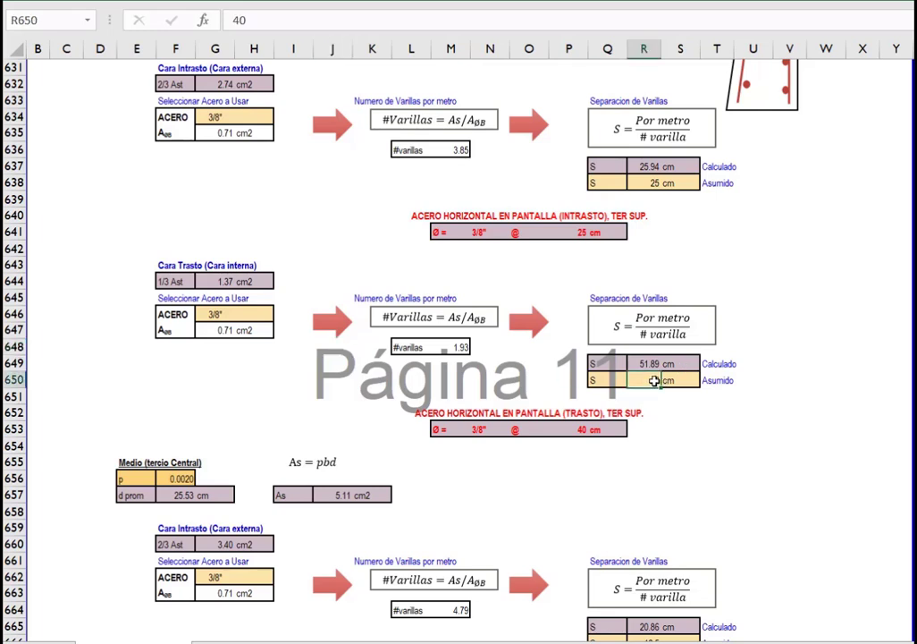
pyautogui.write('45')
pyautogui.hotkey('ctrl', 'Return')
pyautogui.press('Return')
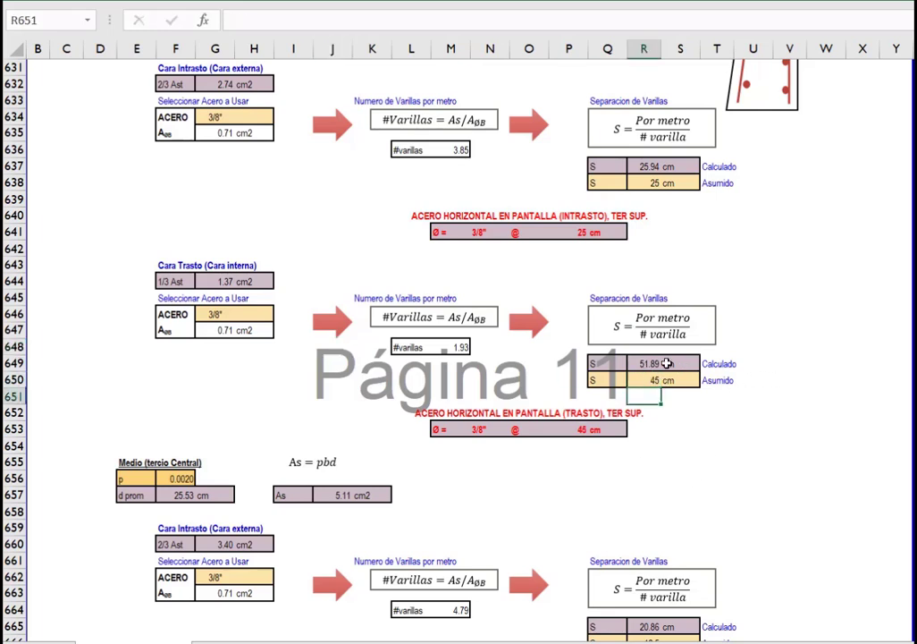
# Examine the middle third's average effective depth, its As and the exterior face's 2/3 Ast formula.
pyautogui.click(490, 462)
pyautogui.scroll(-2, 490, 462)
pyautogui.scroll(-1, 272, 372)
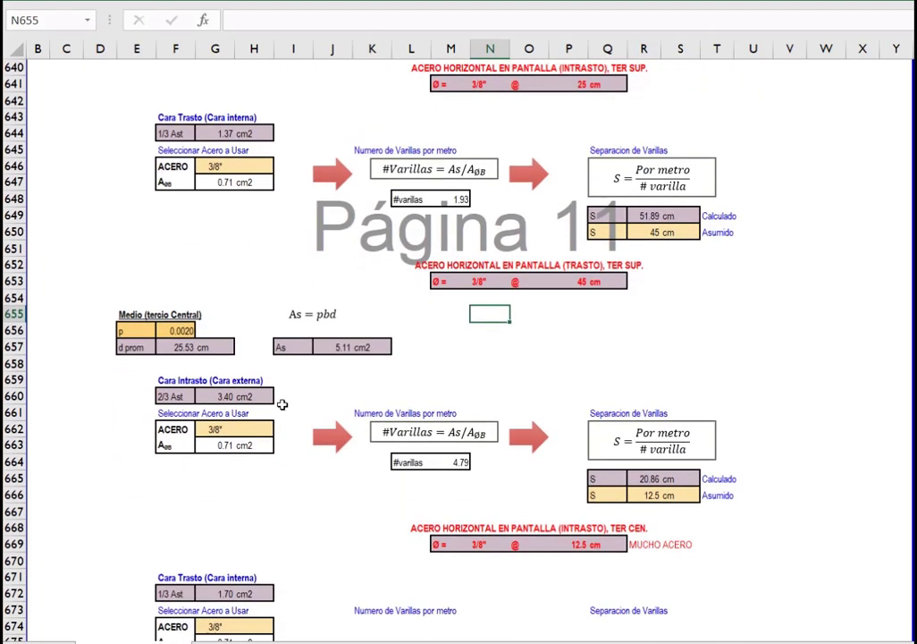
pyautogui.click(126, 349)
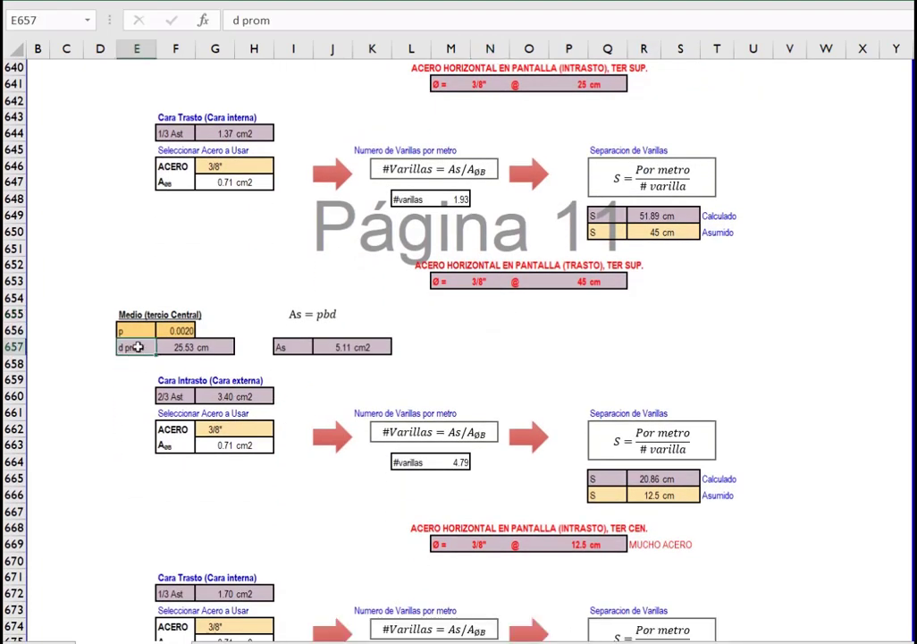
pyautogui.moveTo(137, 348); pyautogui.dragTo(170, 349)
pyautogui.scroll(-1, 297, 313)
pyautogui.moveTo(286, 299); pyautogui.dragTo(364, 299)
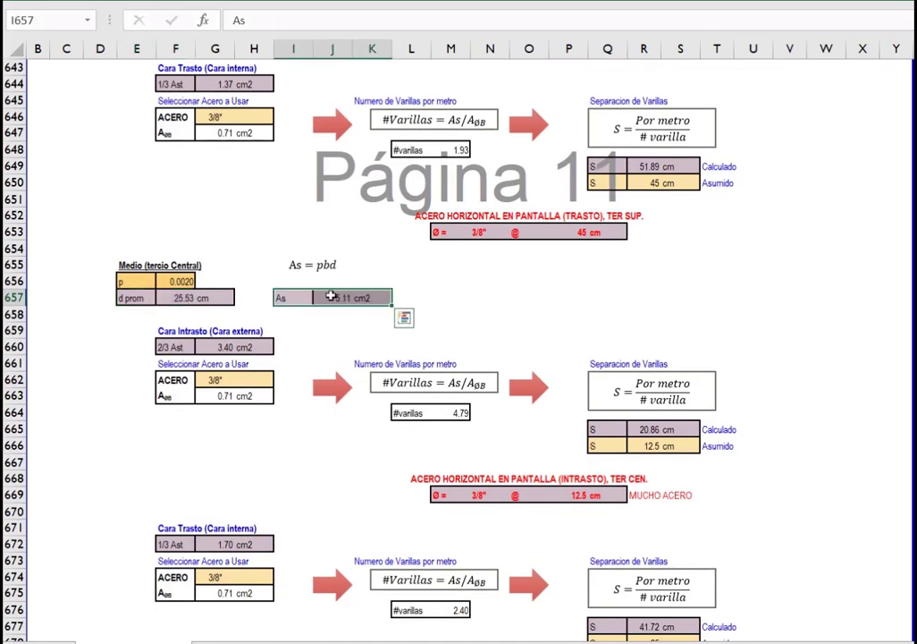
pyautogui.click(364, 299)
pyautogui.scroll(-1, 278, 346)
pyautogui.click(174, 298)
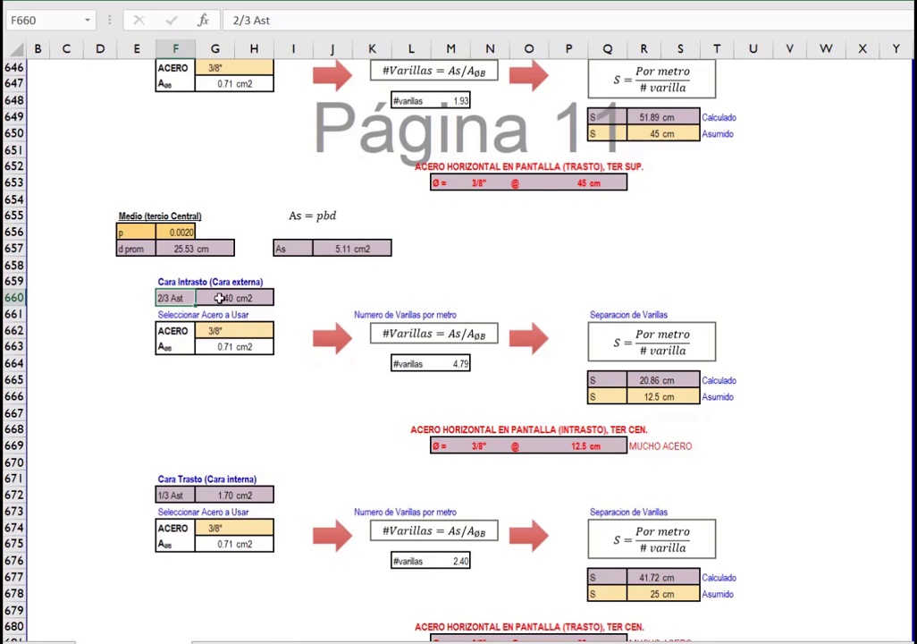
pyautogui.click(230, 304)
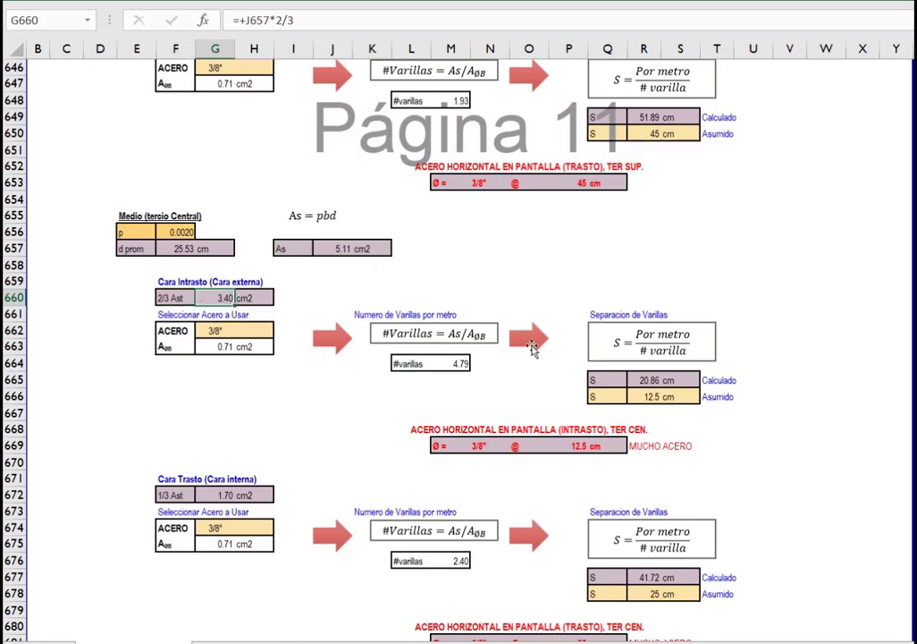
pyautogui.scroll(-1, 488, 349)
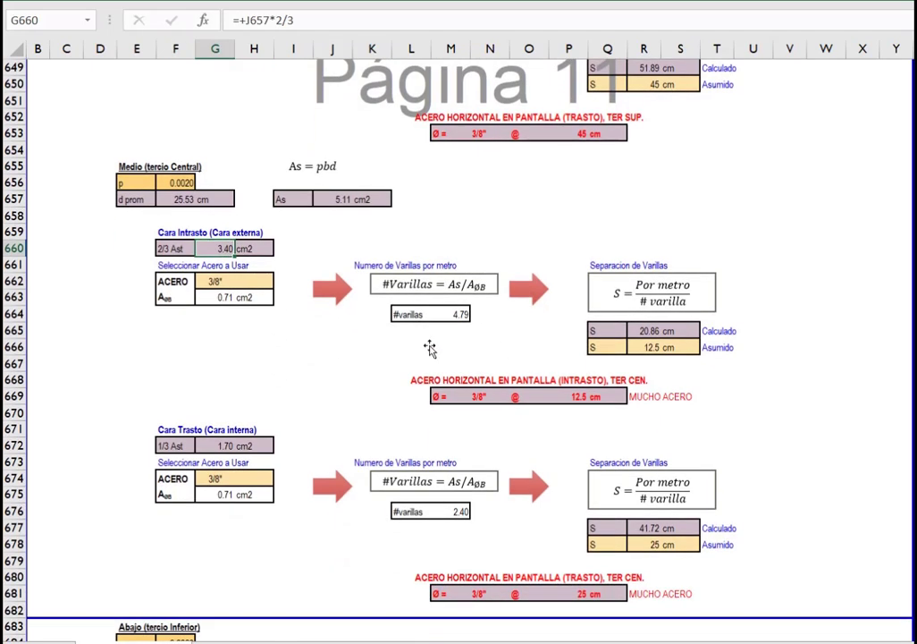
# Set the assumed spacing of the middle third's 3/8" exterior face horizontal bars to 20 cm.
pyautogui.click(224, 282)
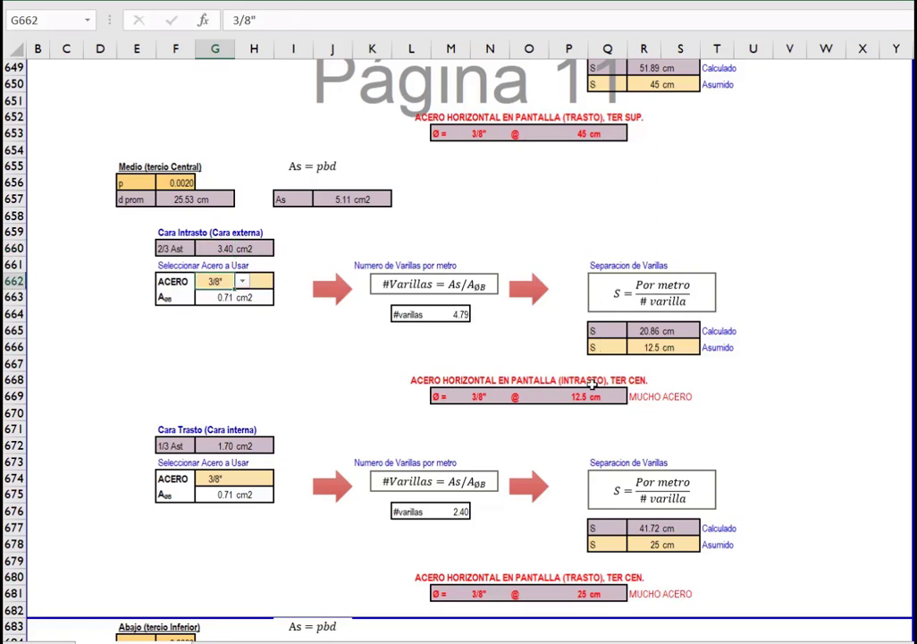
pyautogui.click(651, 347)
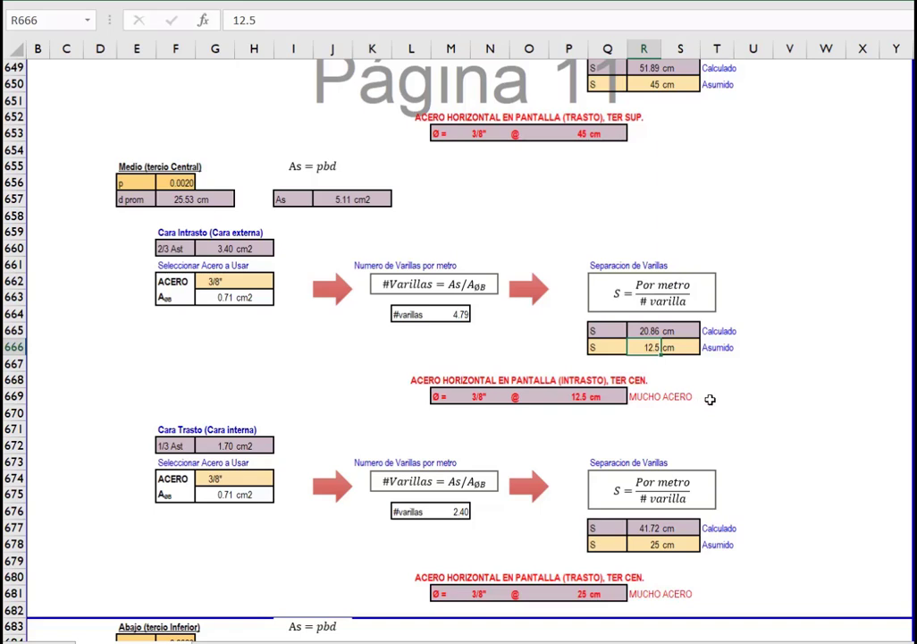
pyautogui.write('20')
pyautogui.click(735, 410)
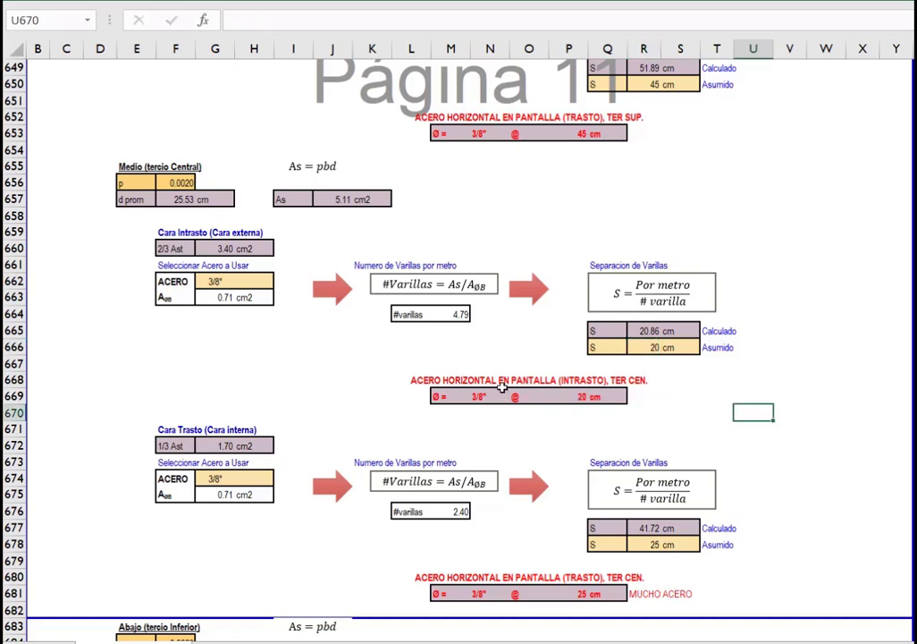
# Check the 1/3 Ast share for the middle third's interior face.
pyautogui.scroll(-2, 300, 383)
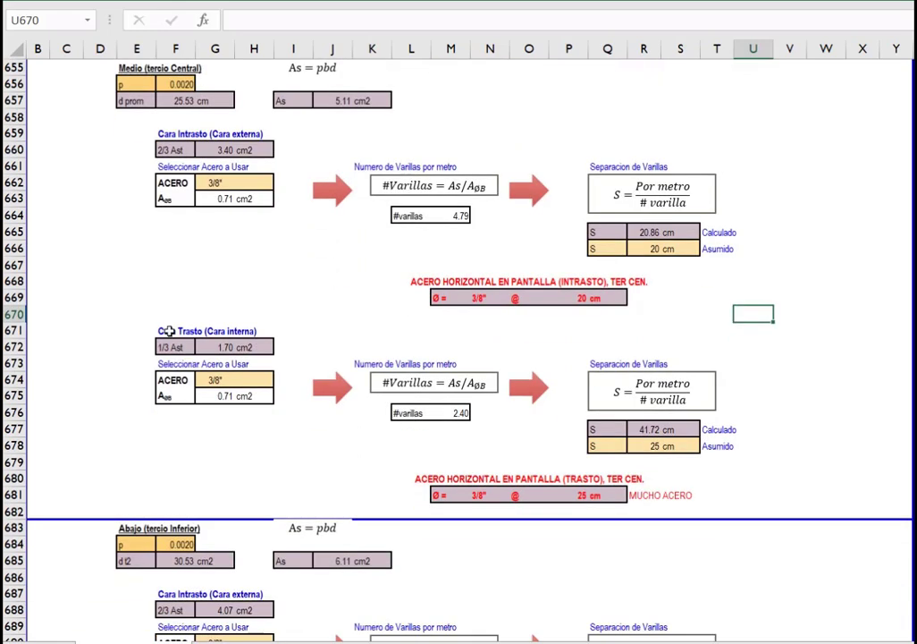
pyautogui.click(172, 330)
pyautogui.click(176, 347)
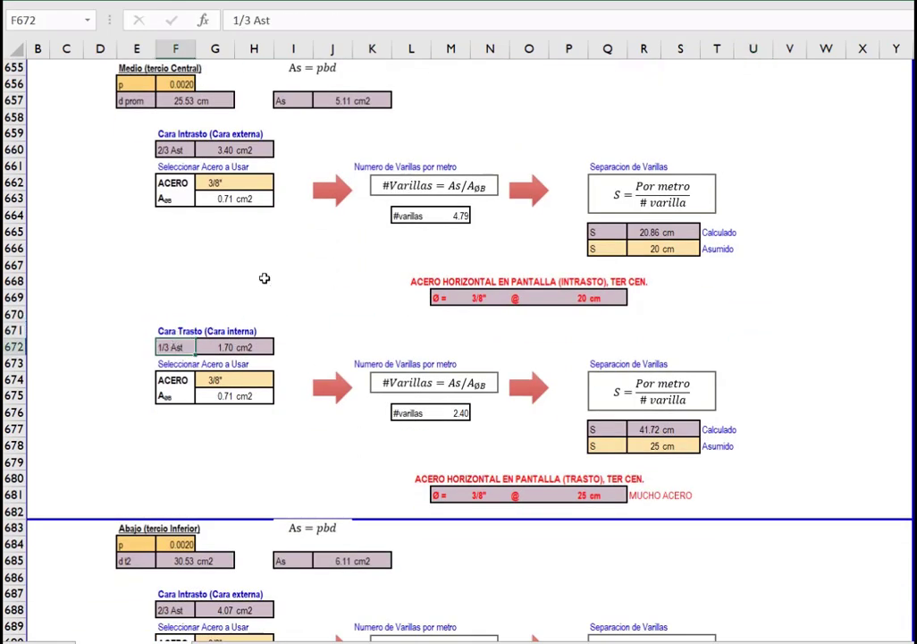
# Check the steel area formulas and set the assumed horizontal bar spacing for the middle third's inner face (Cara Trasto) to 40 cm.
pyautogui.click(337, 103)
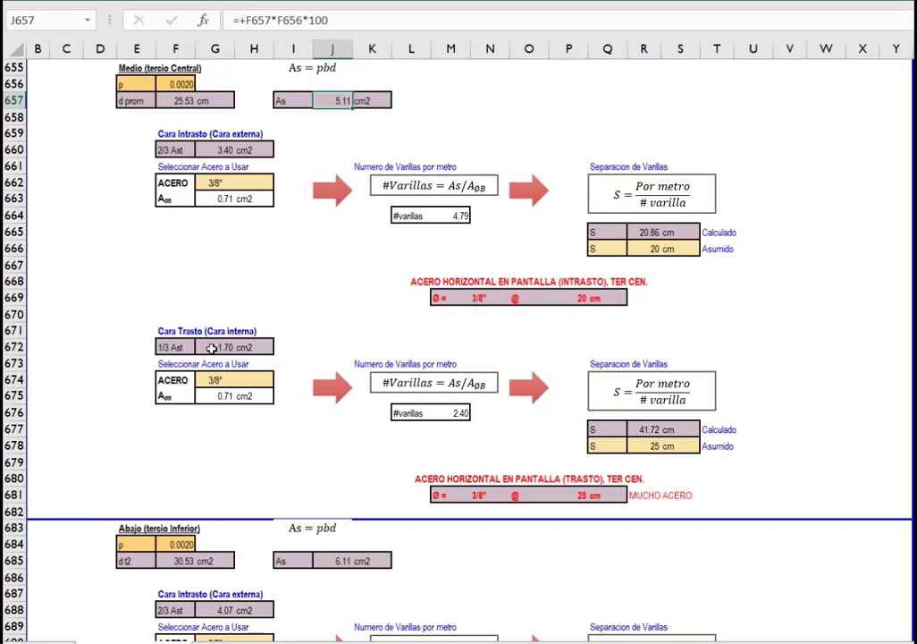
pyautogui.click(200, 347)
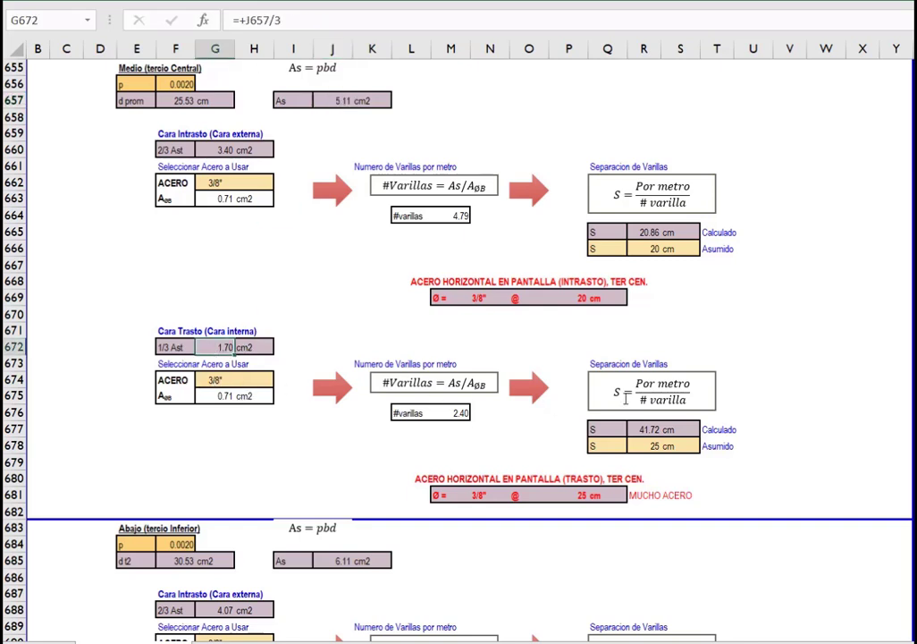
pyautogui.click(657, 445)
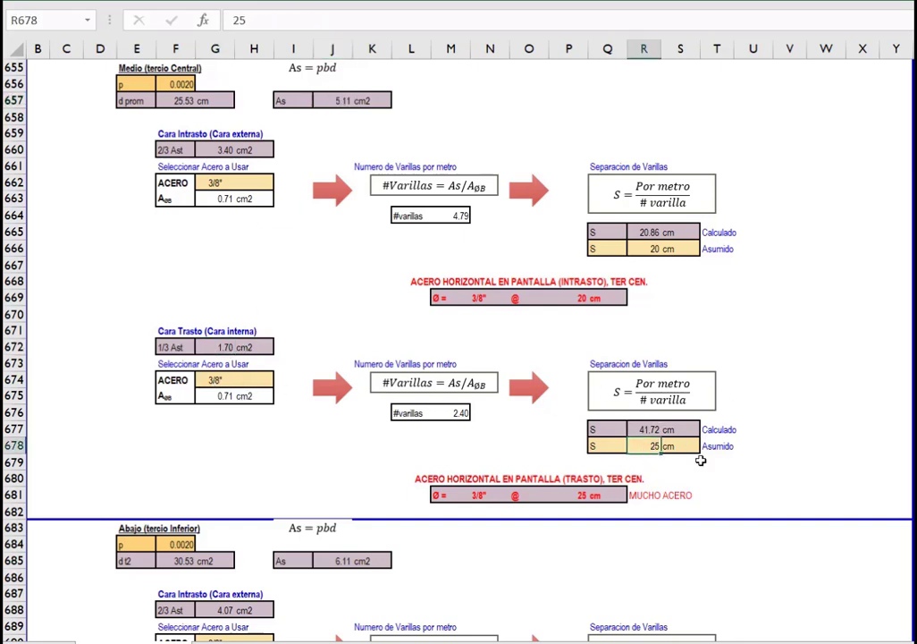
pyautogui.write('40')
pyautogui.press('Return')
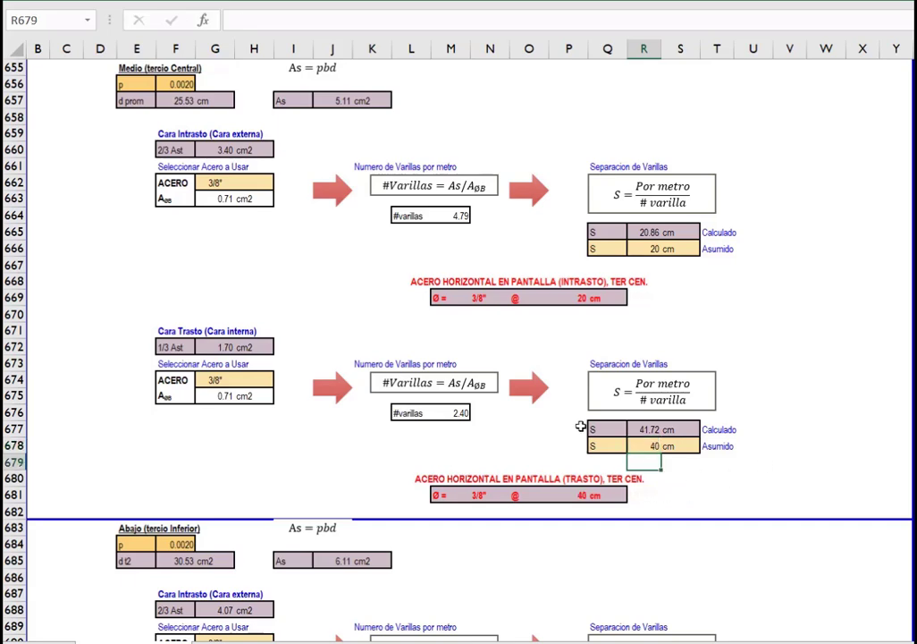
pyautogui.press('Down')
pyautogui.press('Right')
pyautogui.press('Right')
# Review the lower third's steel area and bar selection, and set its outer face (Cara Intrasto) assumed spacing to 17 cm.
pyautogui.scroll(-5, 581, 425)
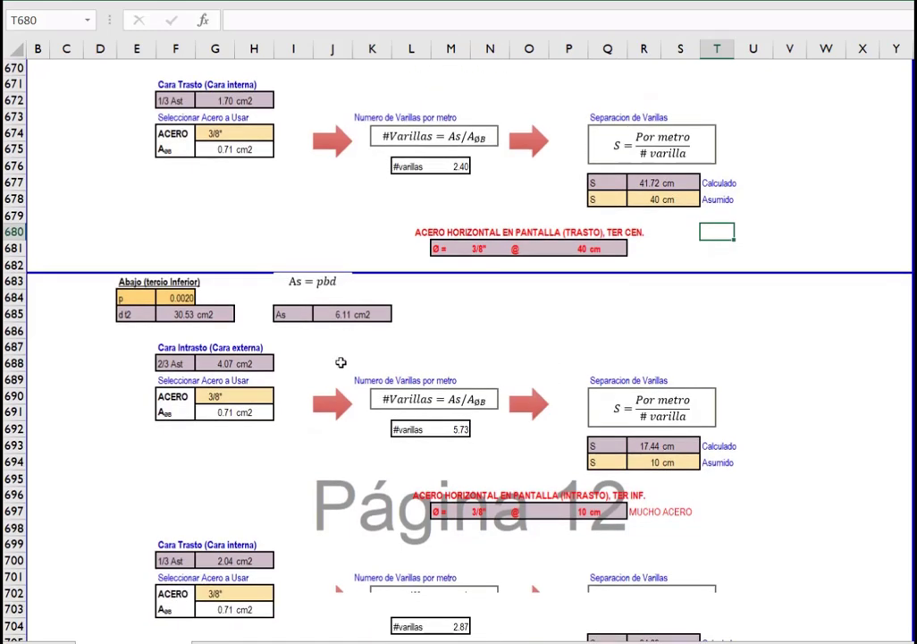
pyautogui.scroll(-1, 341, 362)
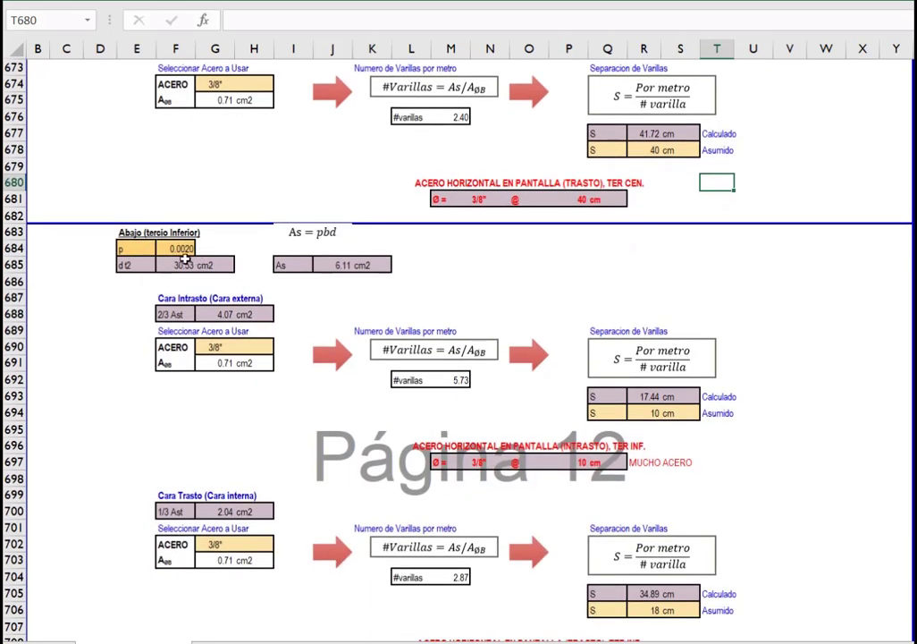
pyautogui.click(127, 264)
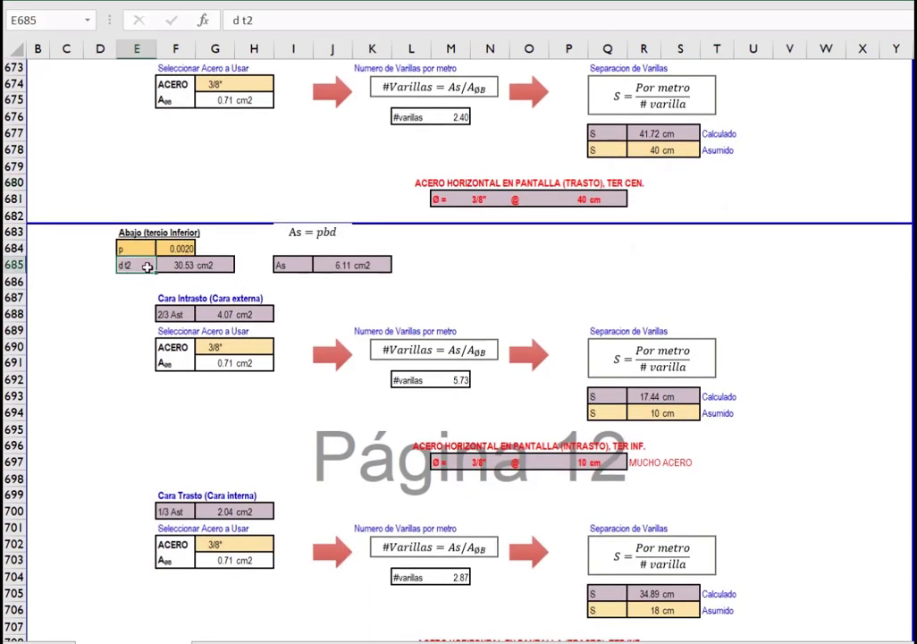
pyautogui.click(183, 264)
pyautogui.click(336, 266)
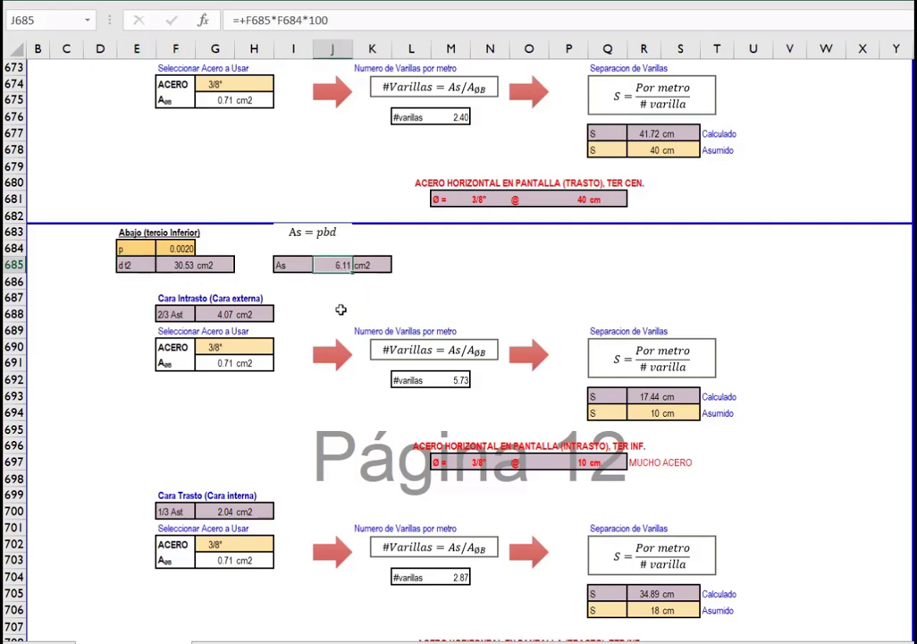
pyautogui.scroll(-1, 295, 228)
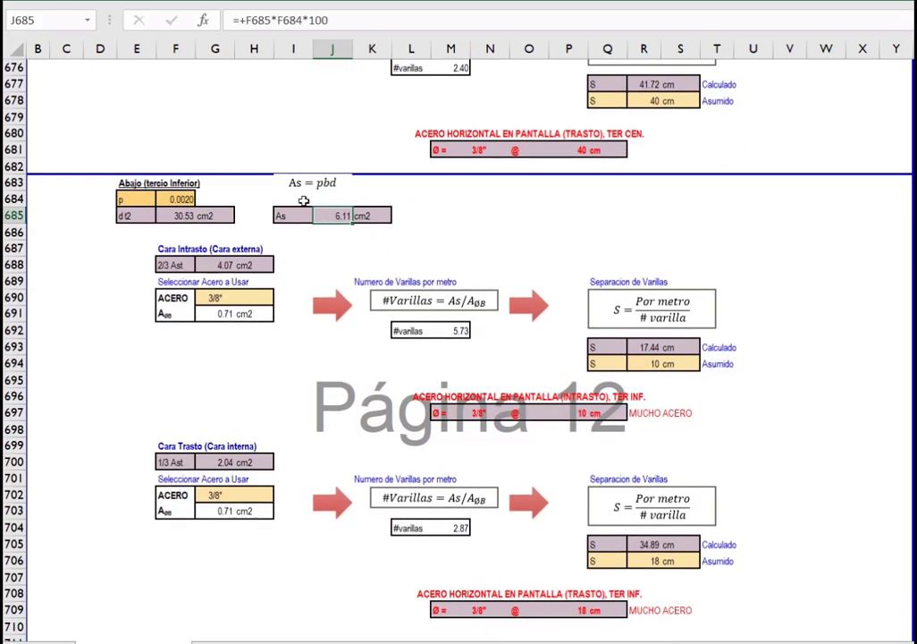
pyautogui.scroll(-1, 318, 258)
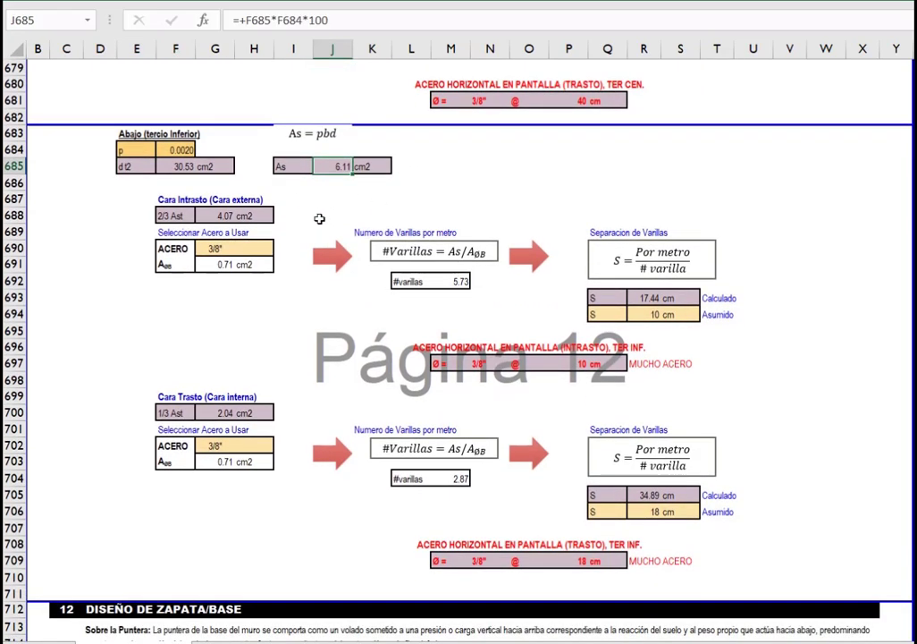
pyautogui.click(214, 217)
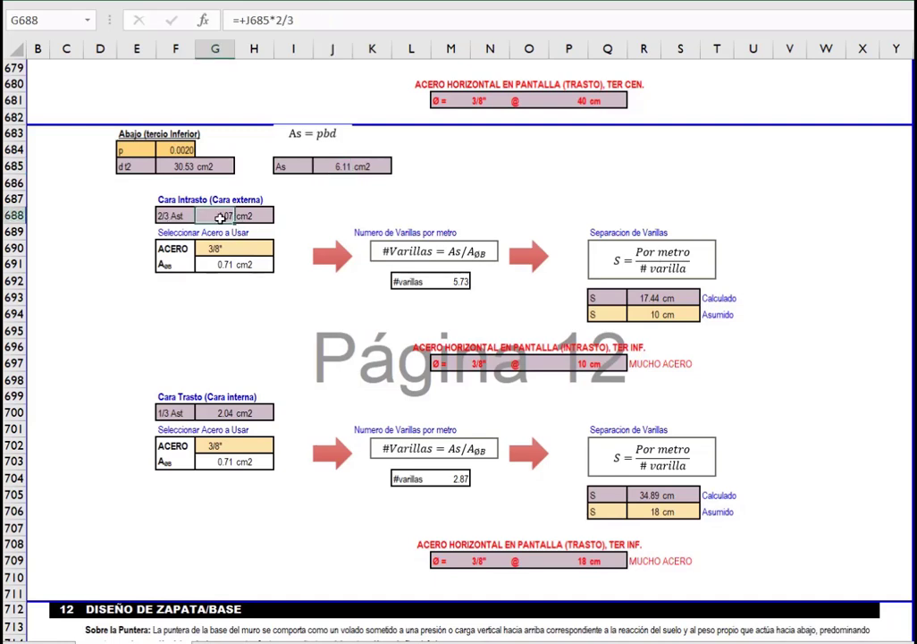
pyautogui.click(215, 247)
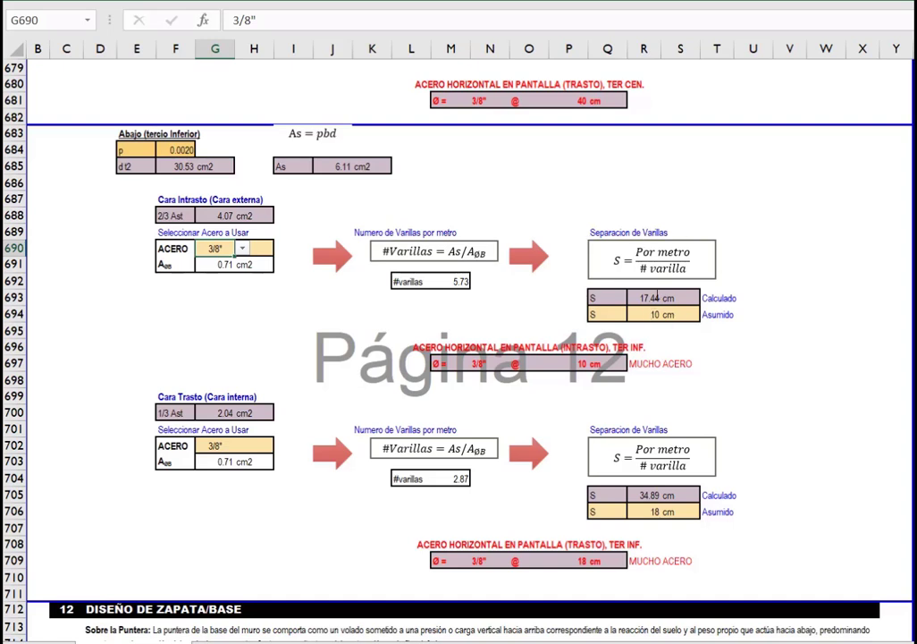
pyautogui.click(652, 315)
pyautogui.write('17')
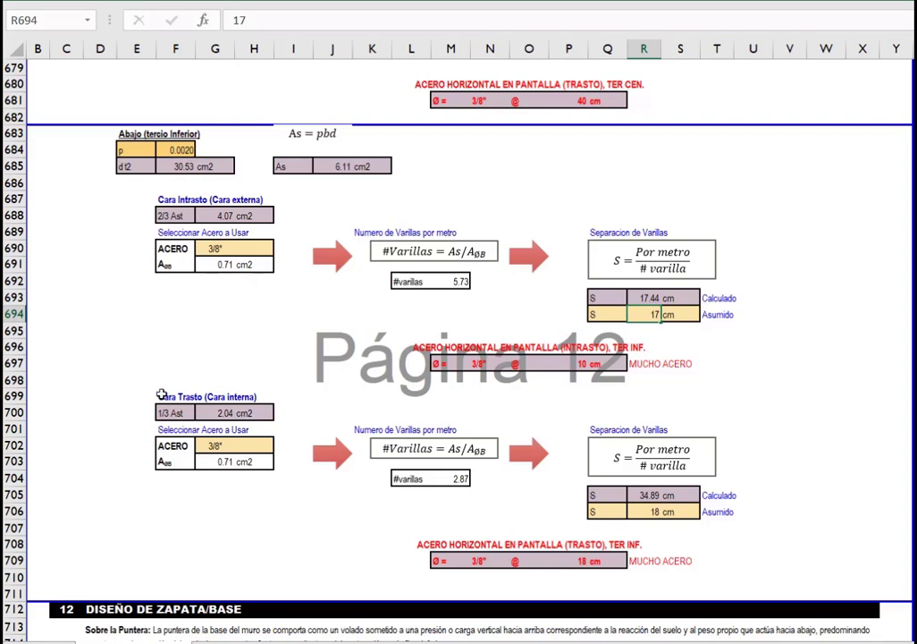
pyautogui.press('Return')
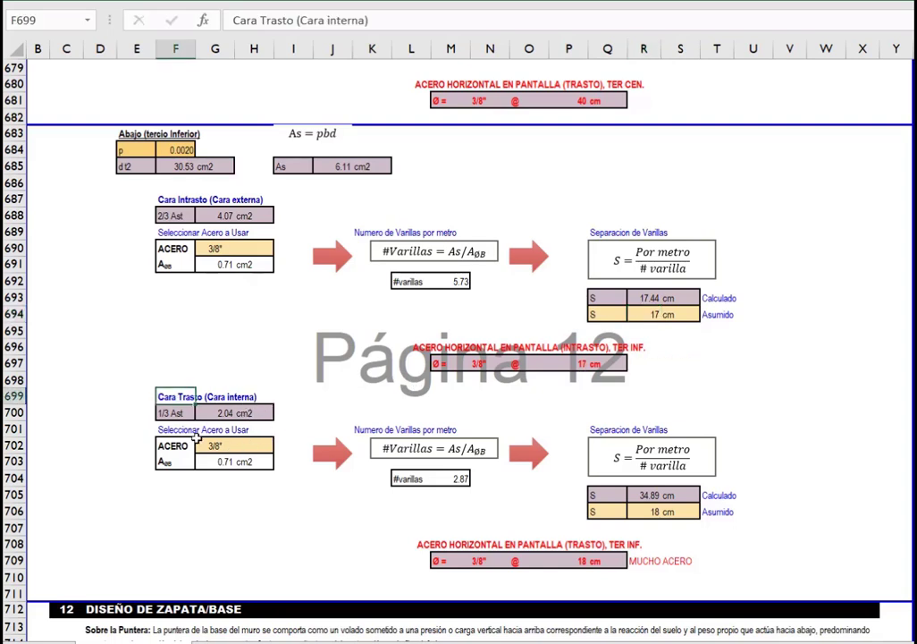
# Check the lower third's inner face (Cara Trasto) steel area and set its assumed bar spacing to 30 cm.
pyautogui.click(221, 414)
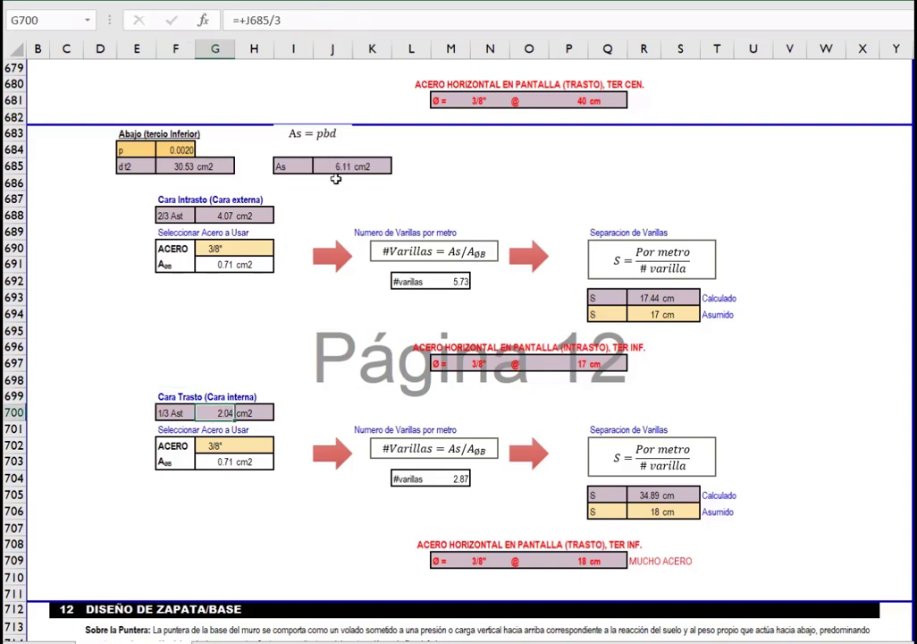
pyautogui.moveTo(175, 445); pyautogui.dragTo(272, 465)
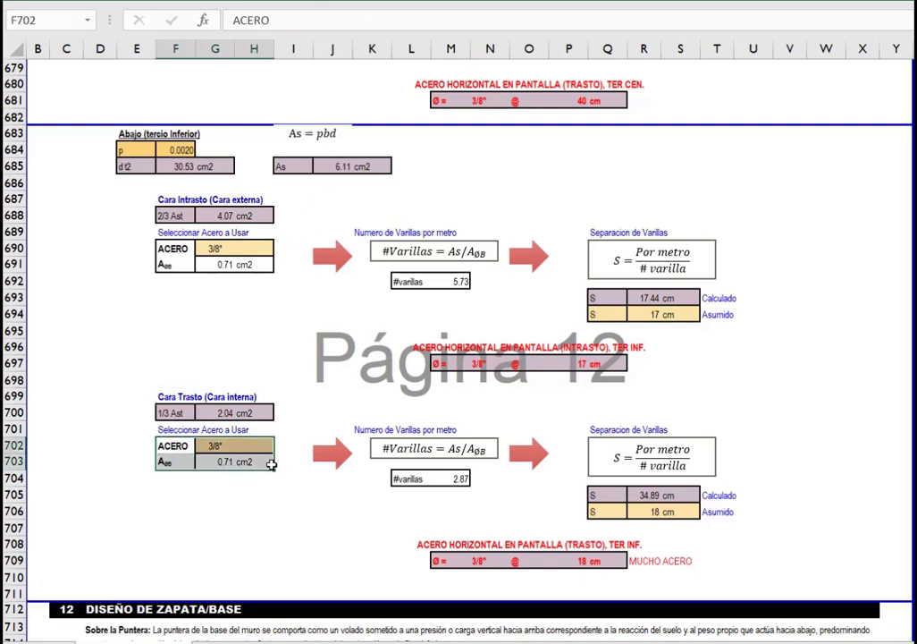
pyautogui.click(657, 511)
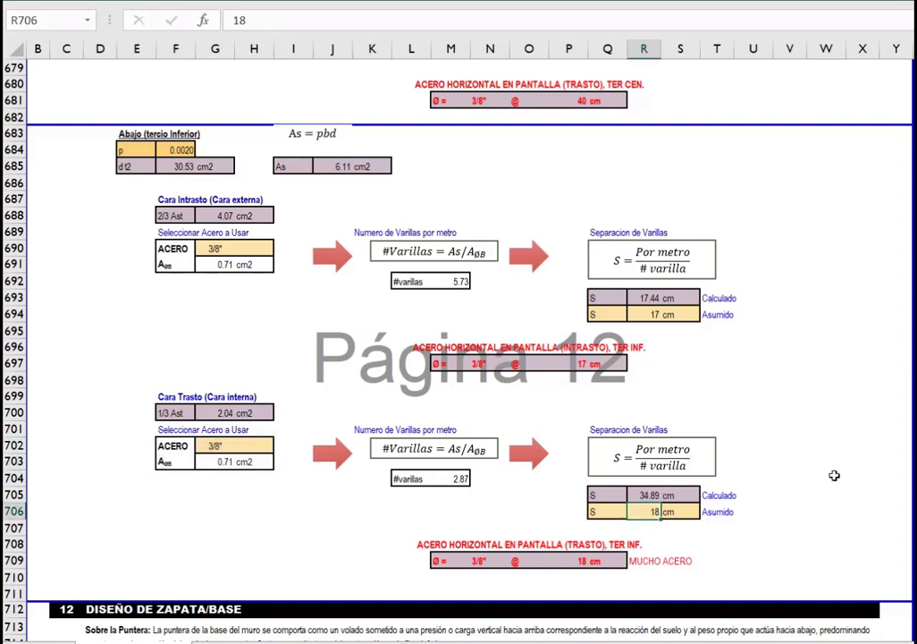
pyautogui.press('F2')
pyautogui.press('Return')
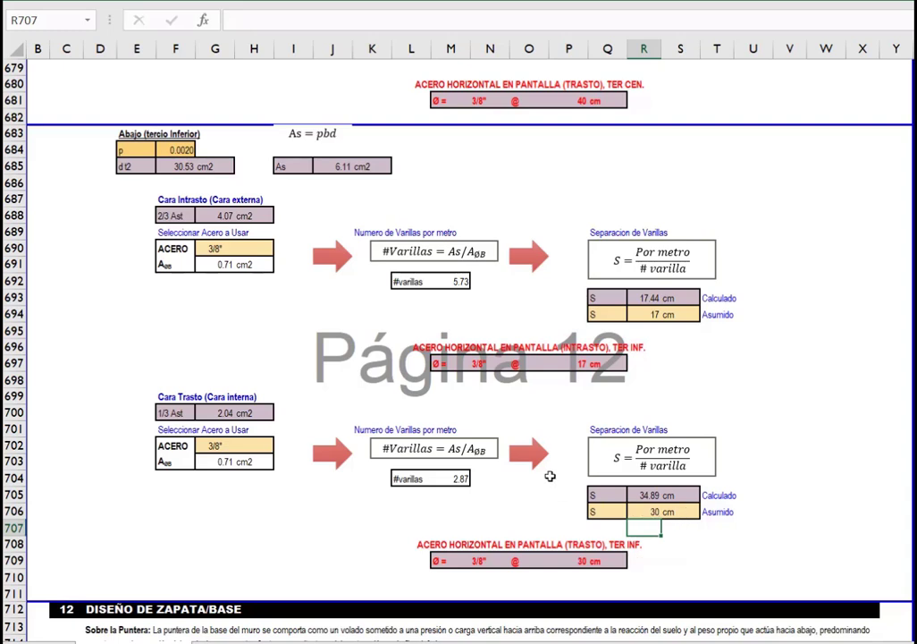
pyautogui.press('Up')
# Switch to the OneNote retaining wall sketch and draw thick red vertical lines down through the footing from both base corners of the stem.
pyautogui.scroll(1, 476, 428)
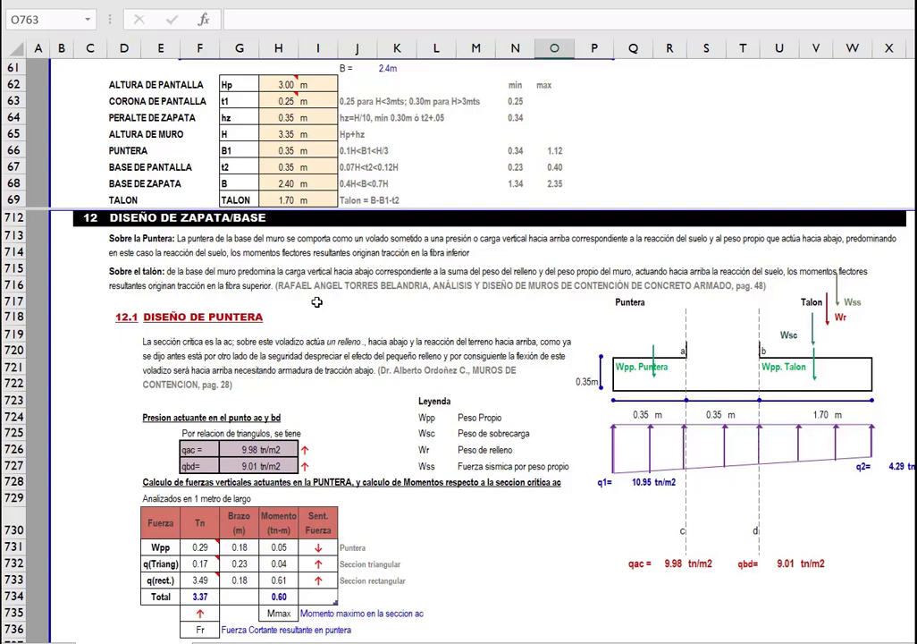
pyautogui.scroll(-1, 422, 253)
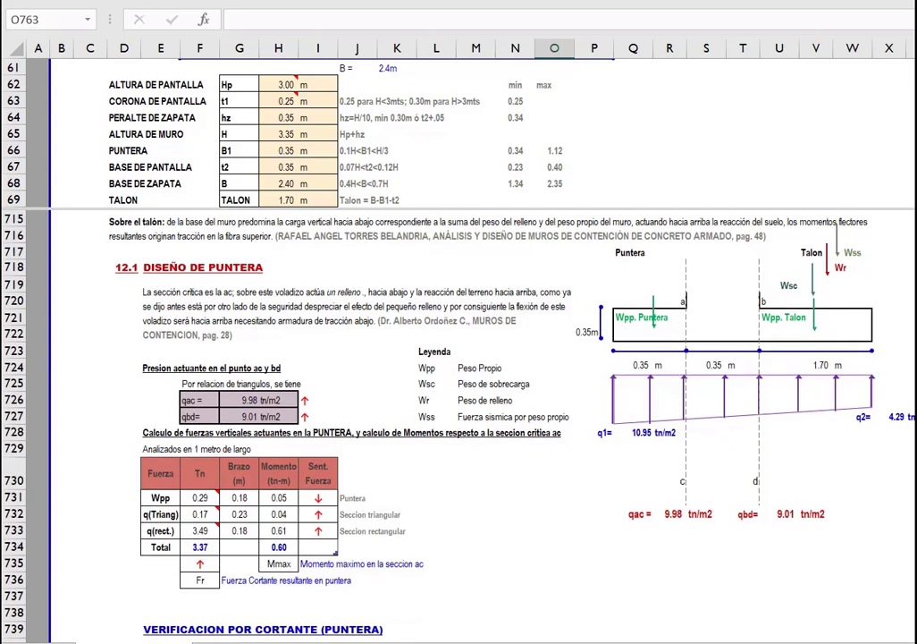
pyautogui.moveTo(912, 642)
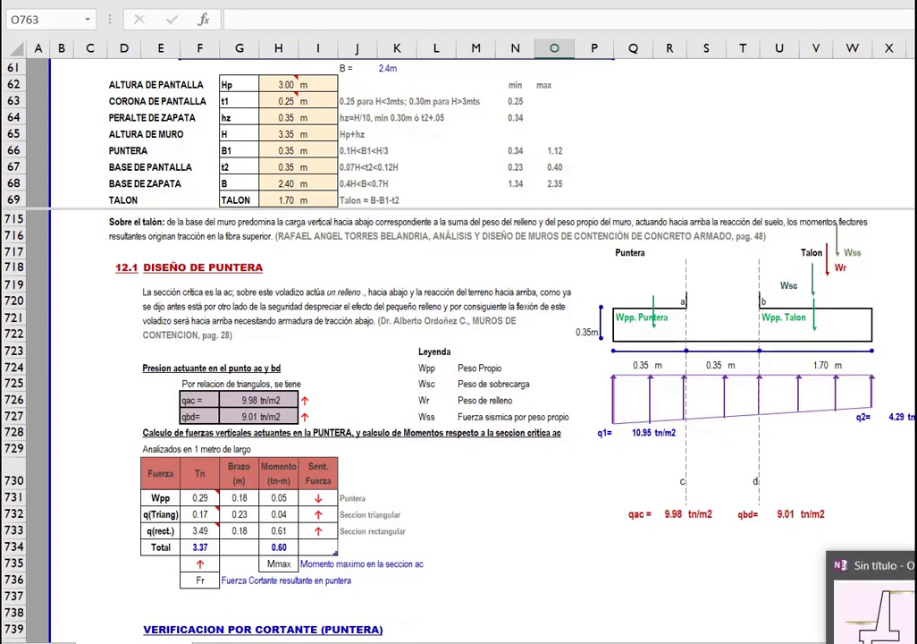
pyautogui.click(894, 626)
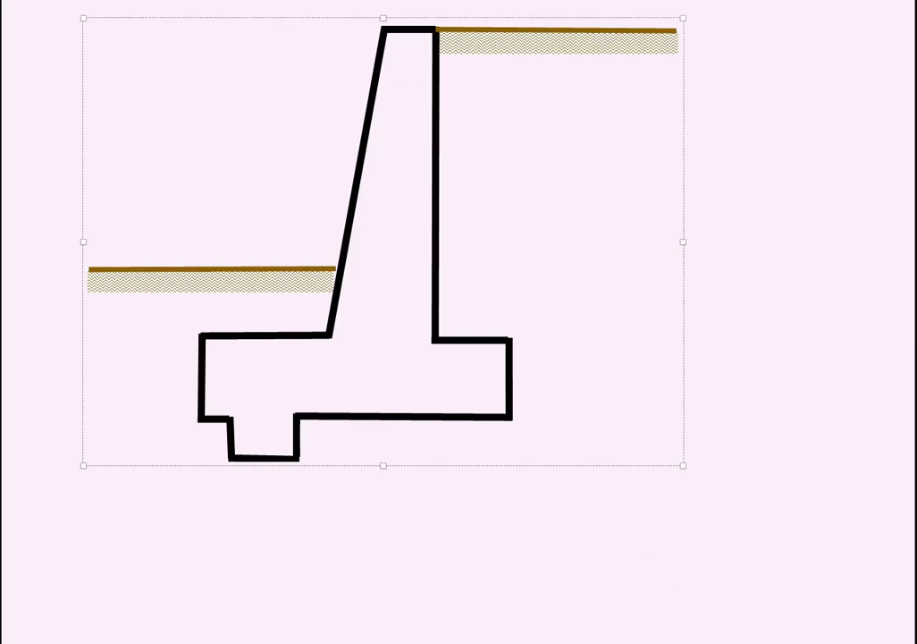
pyautogui.click(447, 1)
pyautogui.click(176, 1)
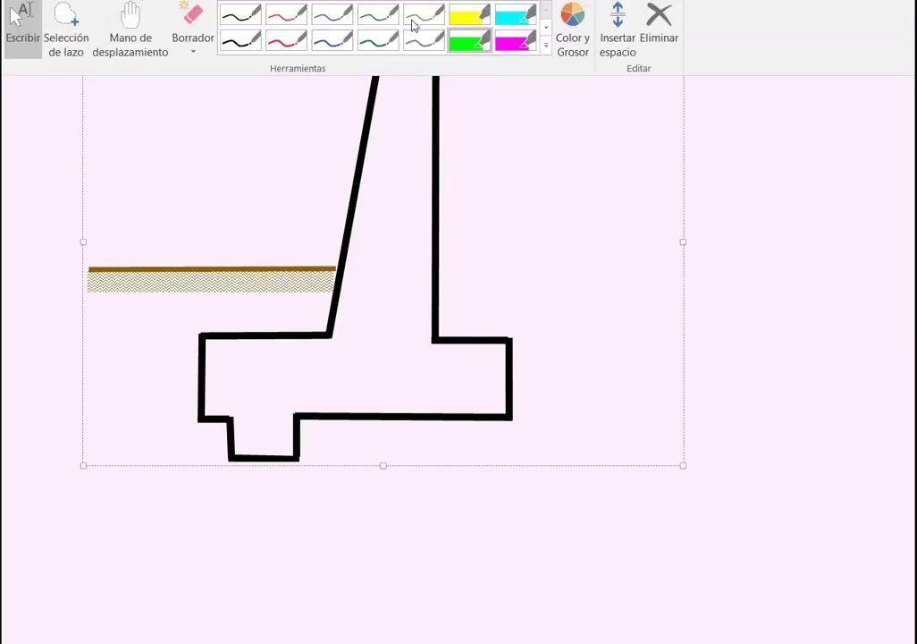
pyautogui.click(546, 45)
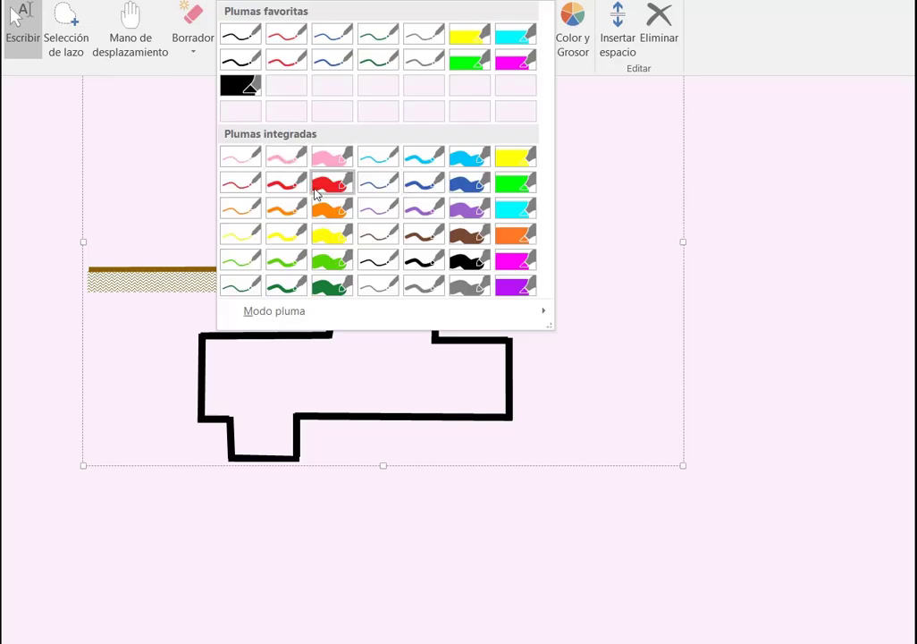
pyautogui.click(315, 193)
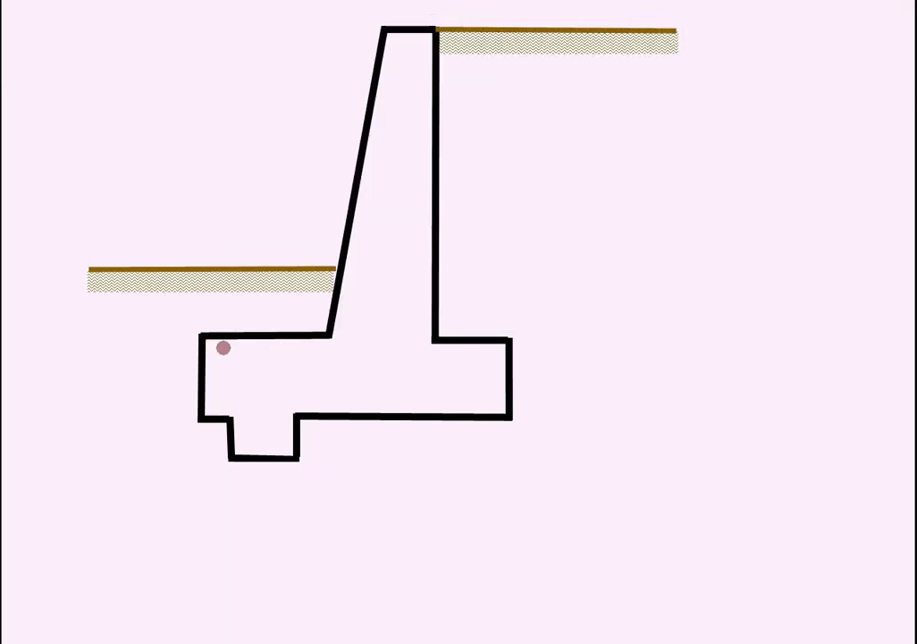
pyautogui.moveTo(329, 333); pyautogui.dragTo(328, 508)
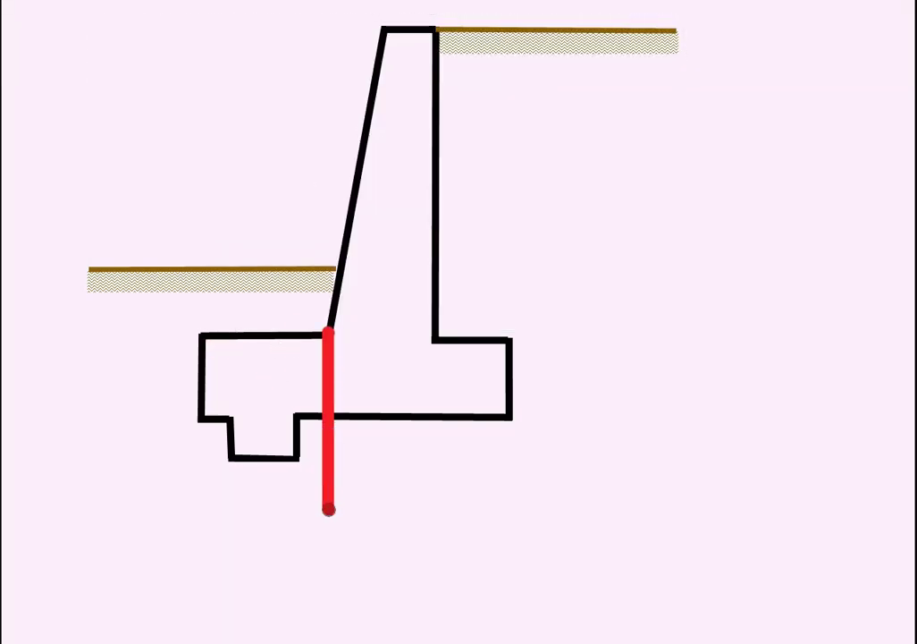
pyautogui.moveTo(436, 339); pyautogui.dragTo(438, 527)
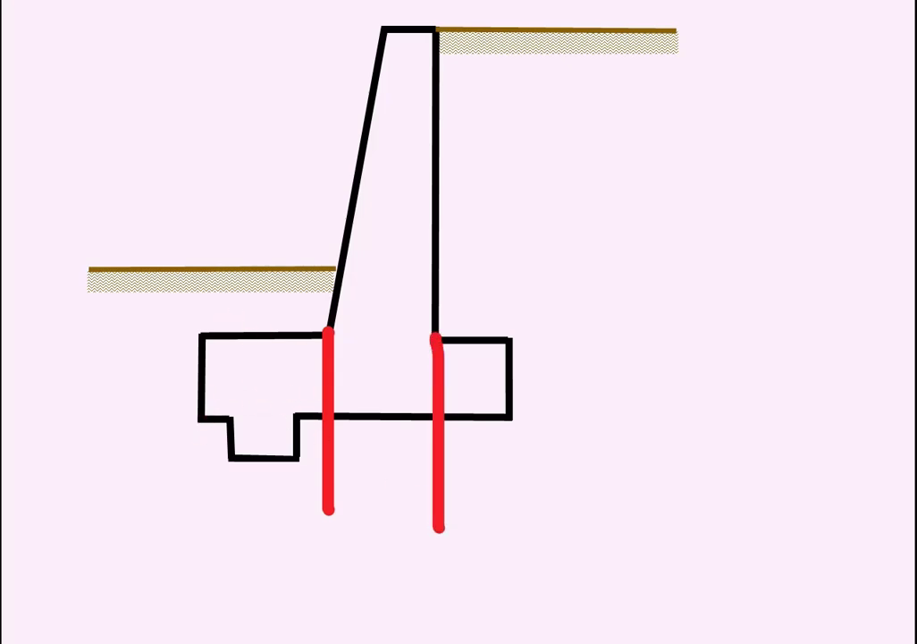
# Draw green curves with a medium pen, from the toe's lower outer corner to its red line and from the heel's upper outer corner to the stem.
pyautogui.click(545, 44)
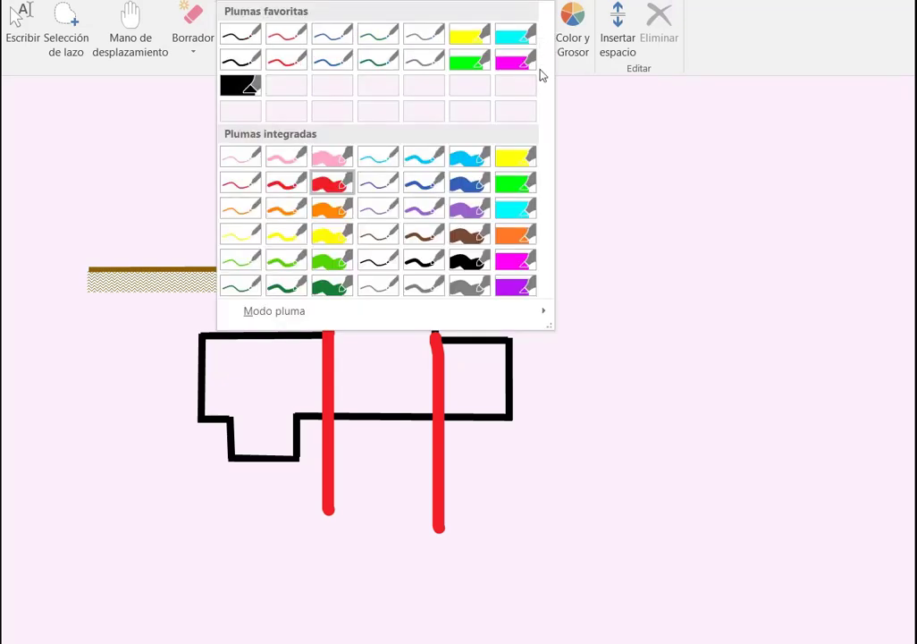
pyautogui.click(285, 284)
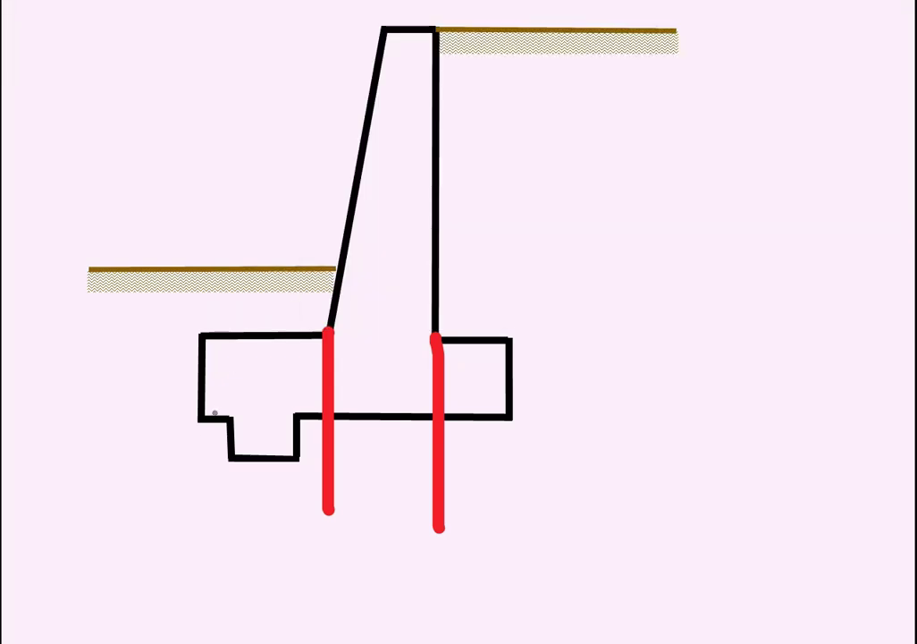
pyautogui.moveTo(199, 421); pyautogui.dragTo(311, 499)
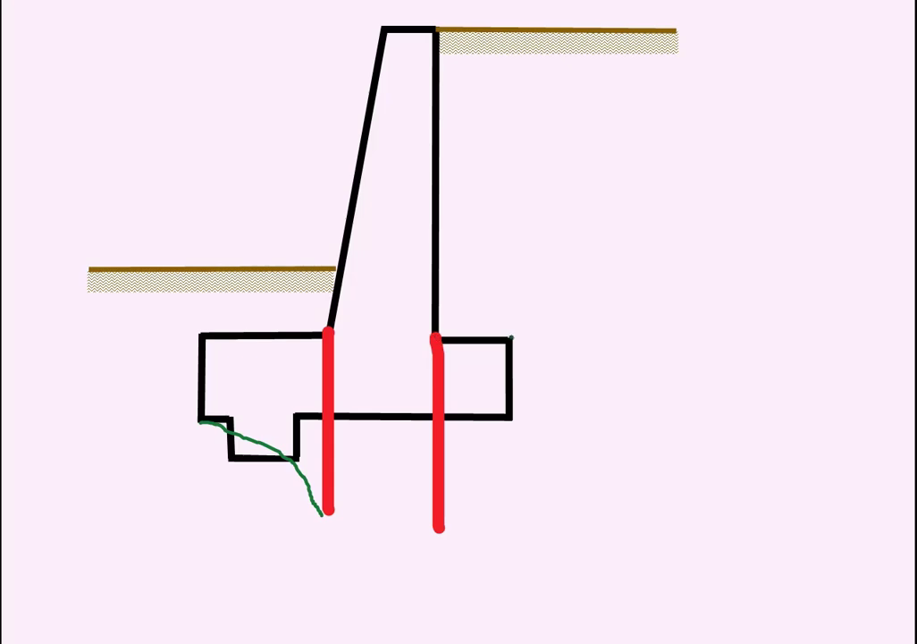
pyautogui.moveTo(511, 338); pyautogui.dragTo(432, 265)
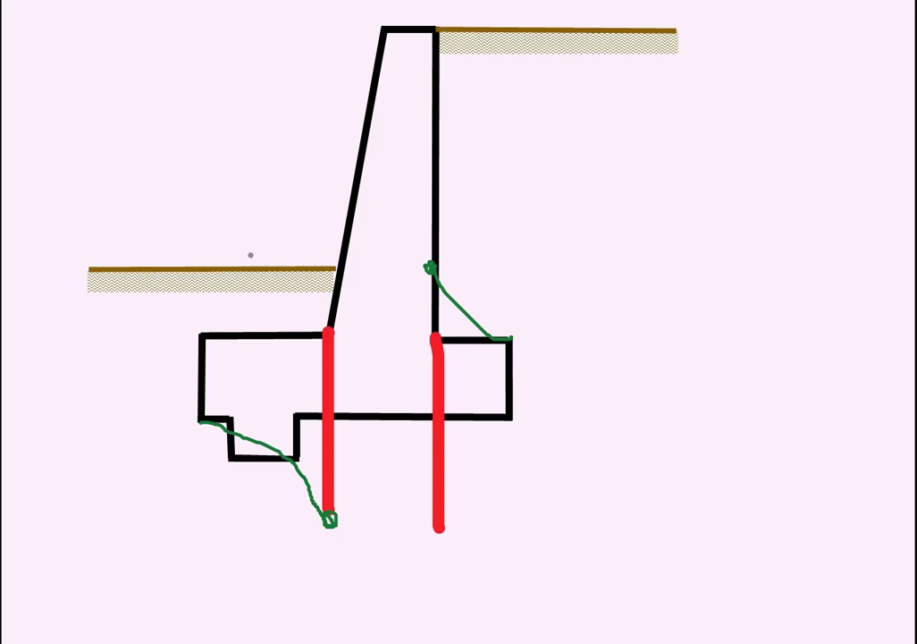
# Draw a green downward arrow over the soil above the toe and another vertical arrow beneath the toe.
pyautogui.moveTo(252, 217)
pyautogui.mouseDown()
pyautogui.moveTo(253, 278)
pyautogui.moveTo(264, 268)
pyautogui.mouseUp()
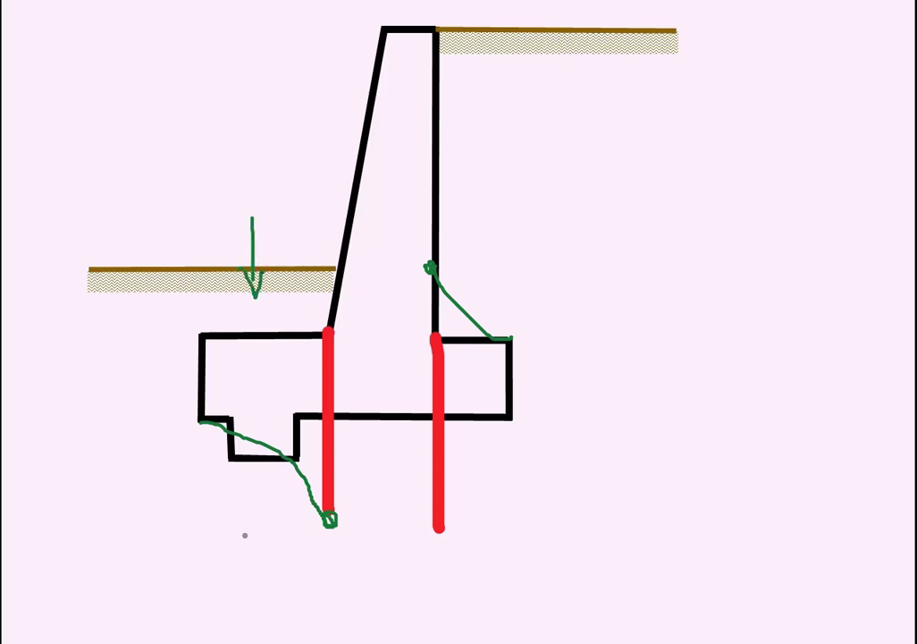
pyautogui.moveTo(249, 508); pyautogui.dragTo(242, 596)
pyautogui.moveTo(230, 539)
pyautogui.mouseDown()
pyautogui.moveTo(248, 510)
pyautogui.moveTo(270, 548)
pyautogui.mouseUp()
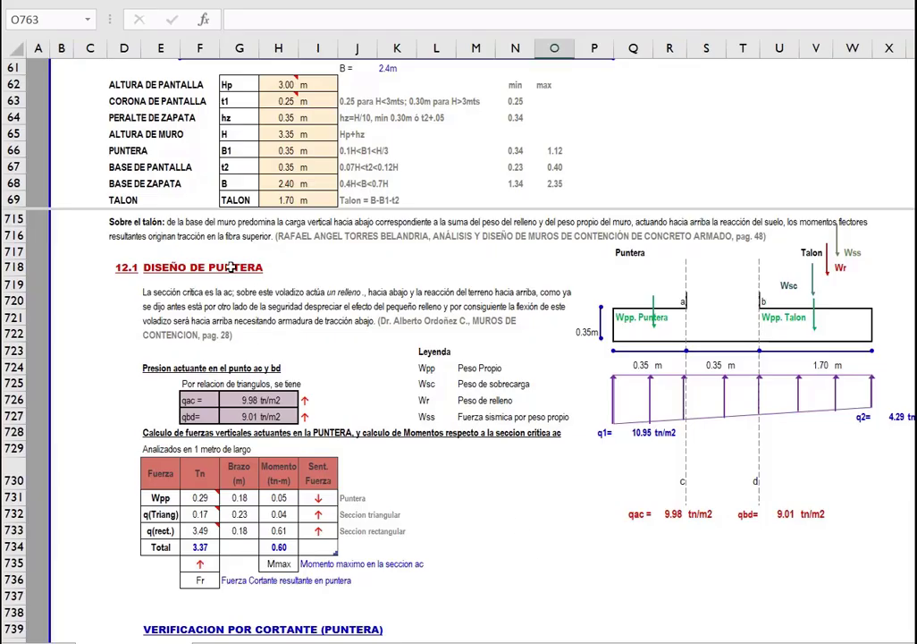
# Review the load legend in the toe design section: self-weight, surcharge, backfill weight and seismic force, against the footing diagram.
pyautogui.click(237, 267)
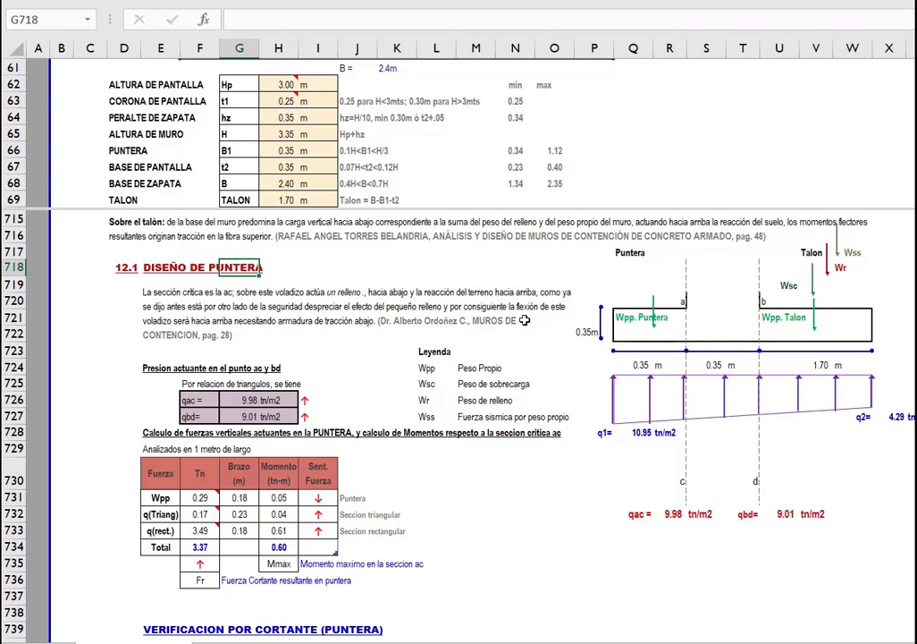
pyautogui.click(469, 369)
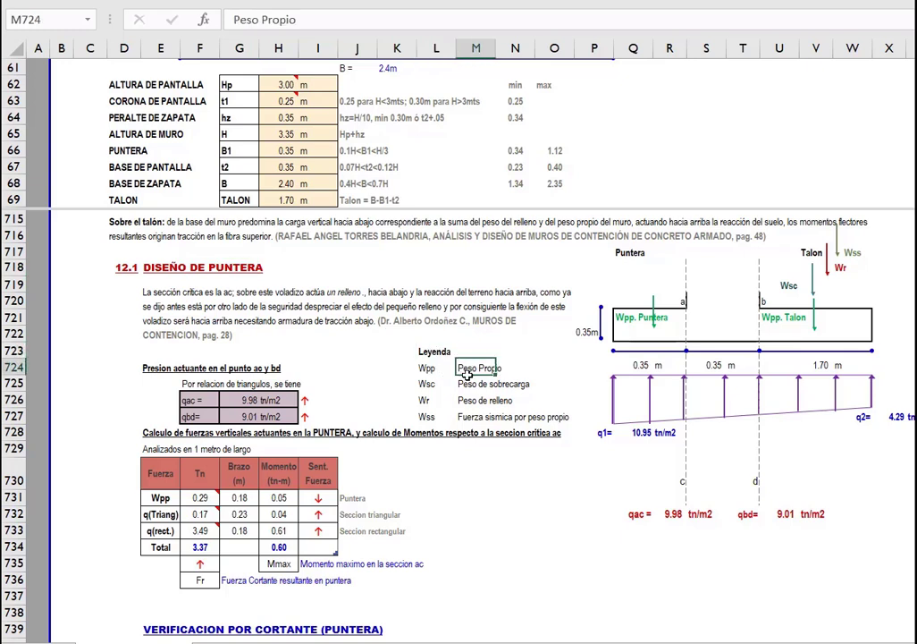
pyautogui.click(468, 384)
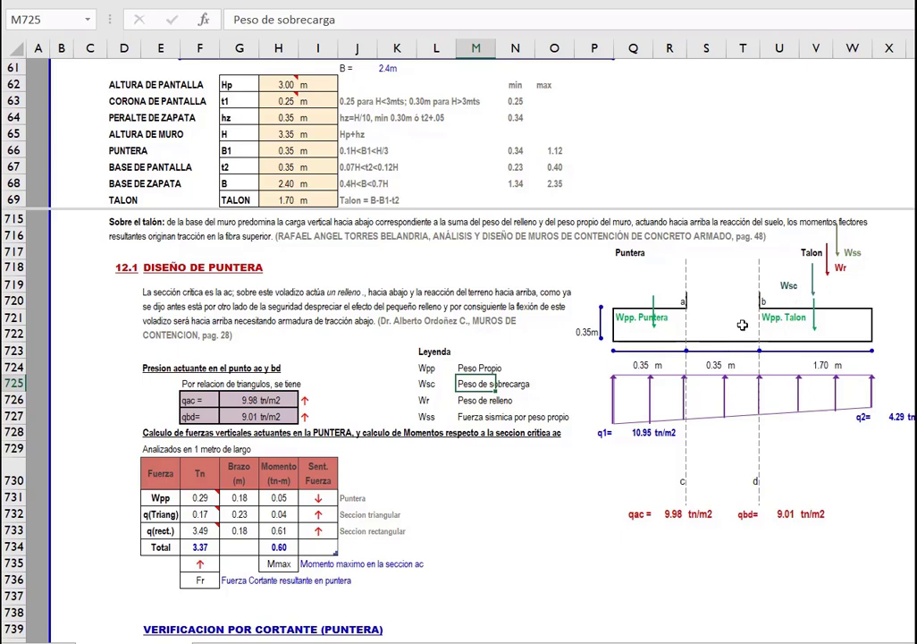
pyautogui.click(472, 404)
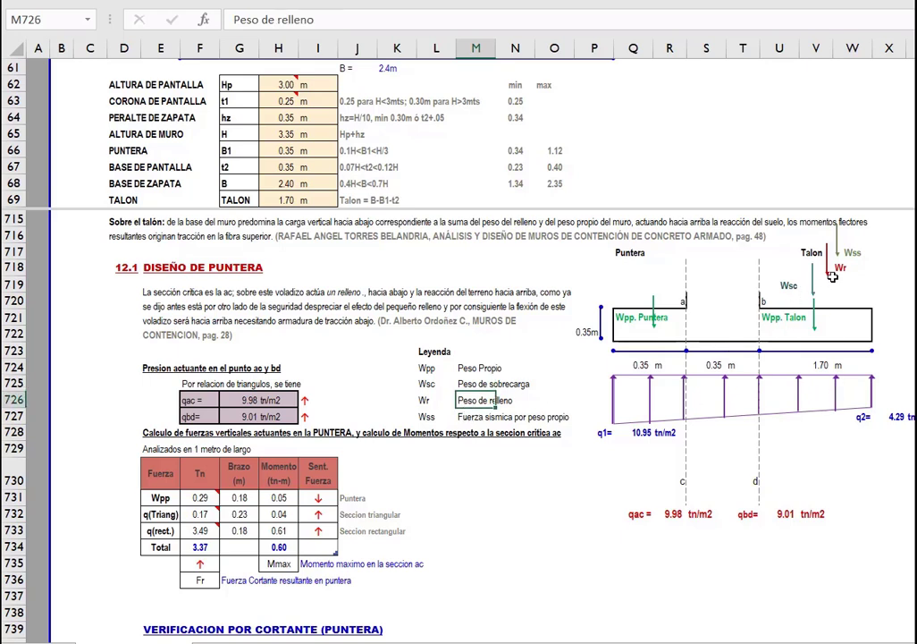
pyautogui.click(478, 418)
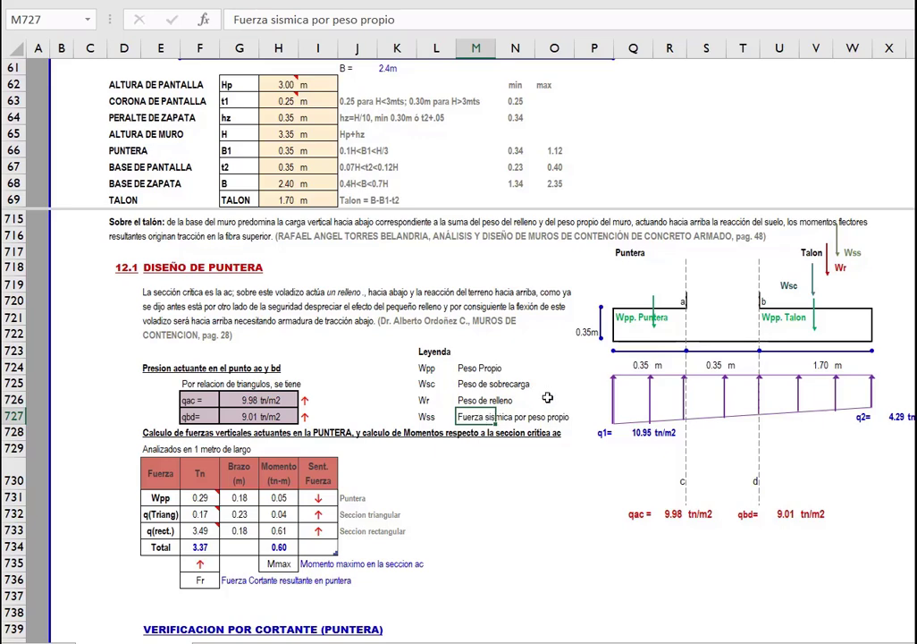
pyautogui.scroll(1, 547, 397)
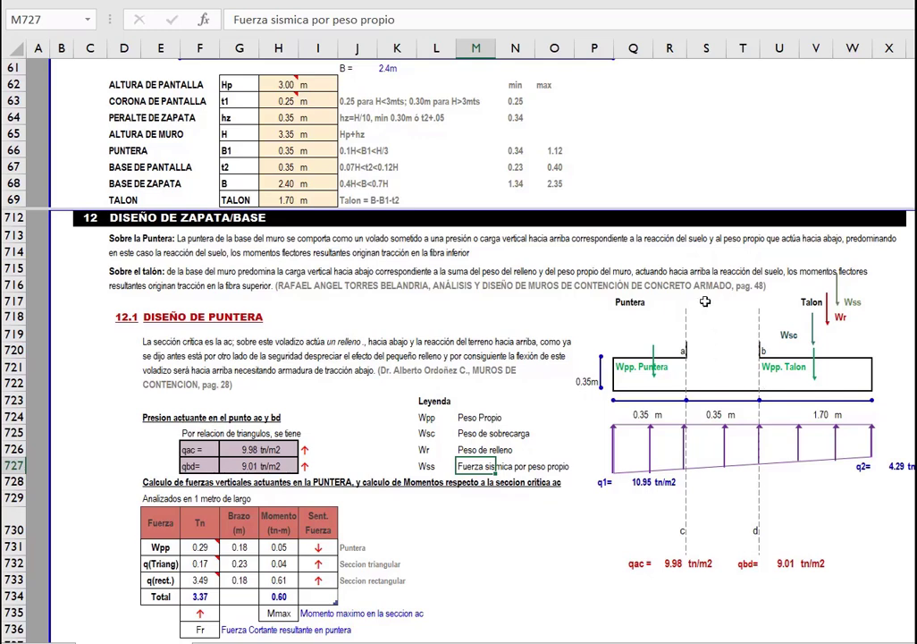
# Examine the toe in the footing diagram, covering the qbd pressure at section bd and the soil area above the toe.
pyautogui.moveTo(125, 317); pyautogui.dragTo(235, 317)
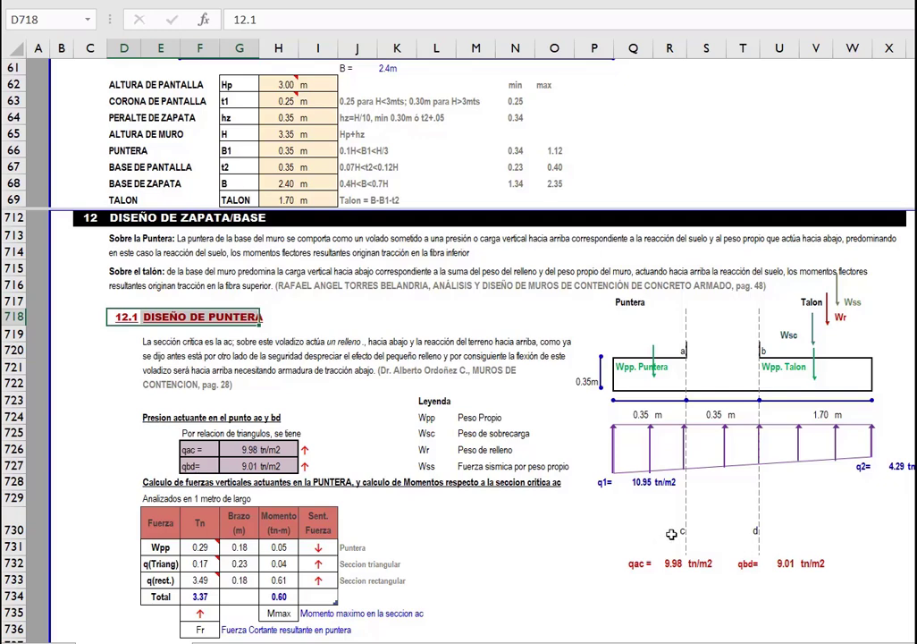
pyautogui.scroll(-1, 671, 533)
pyautogui.click(782, 514)
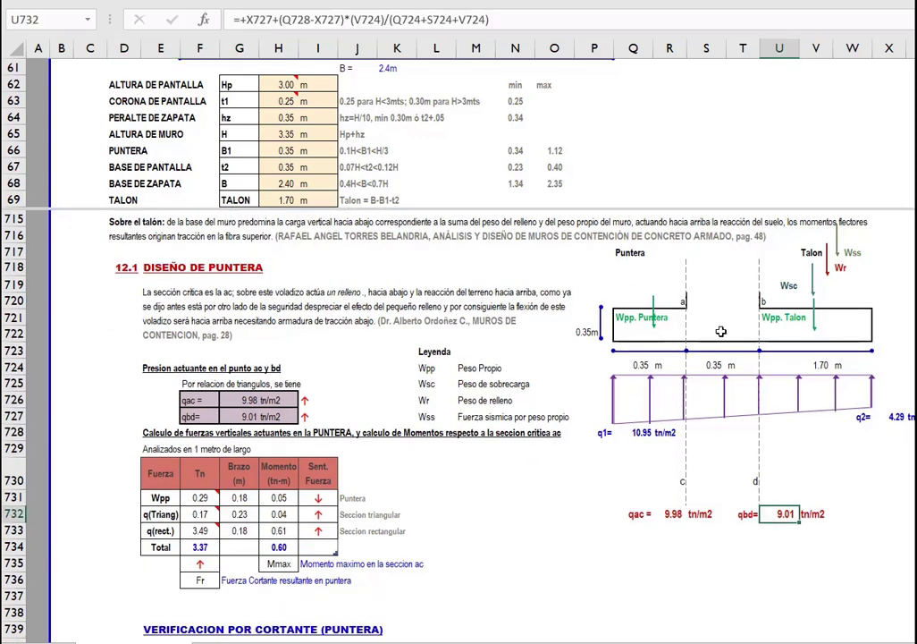
pyautogui.click(637, 298)
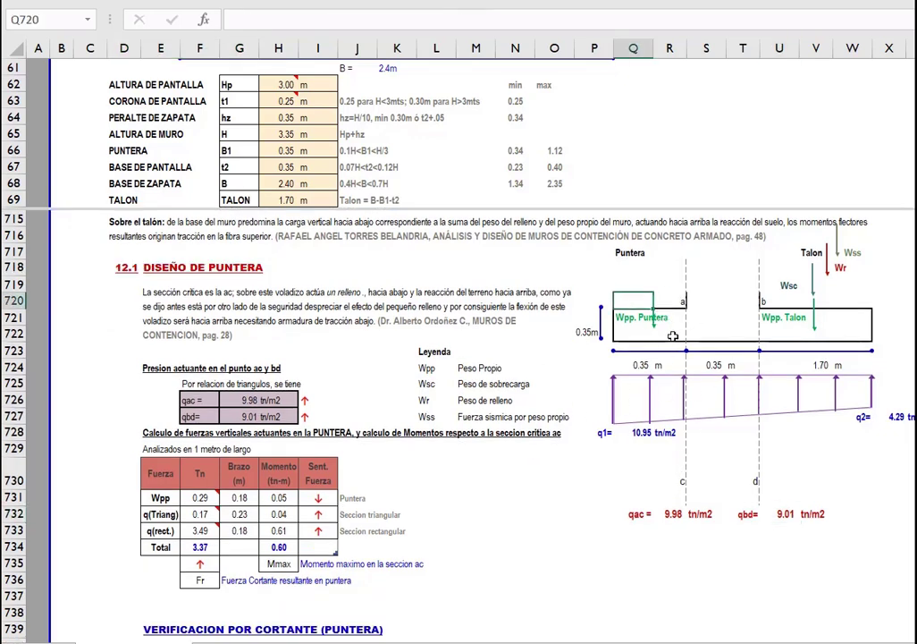
pyautogui.scroll(1, 673, 336)
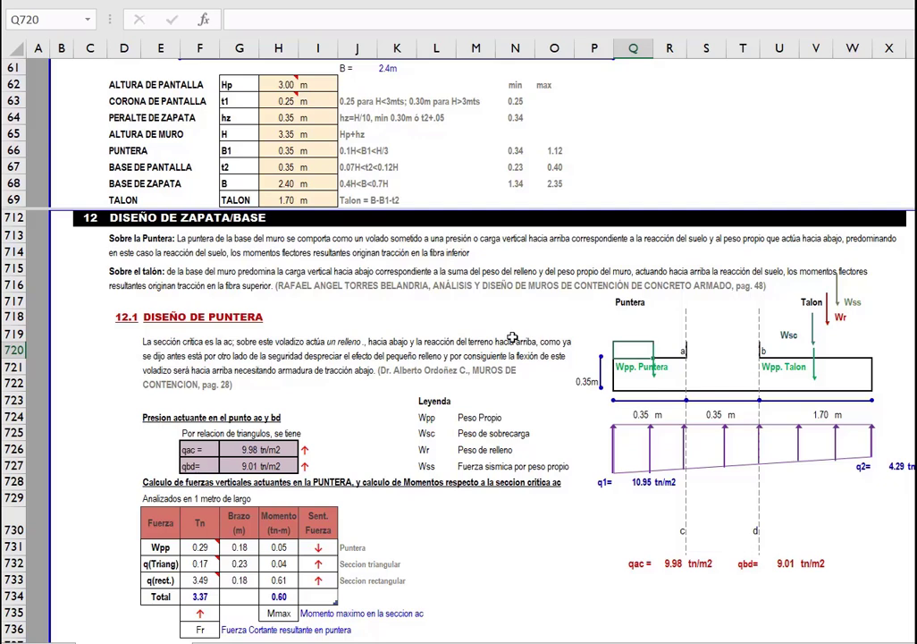
pyautogui.moveTo(669, 351); pyautogui.dragTo(633, 318)
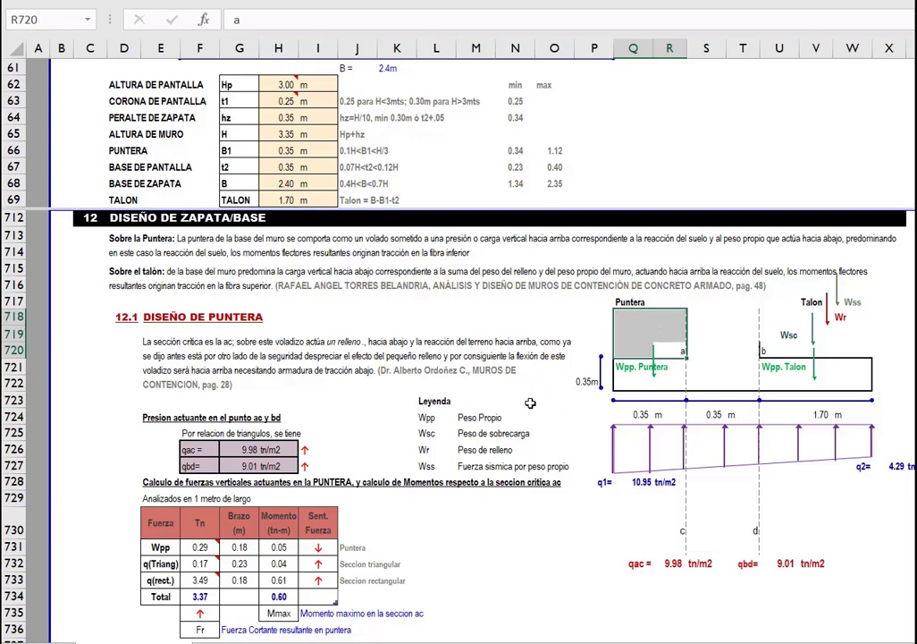
pyautogui.scroll(-1, 507, 404)
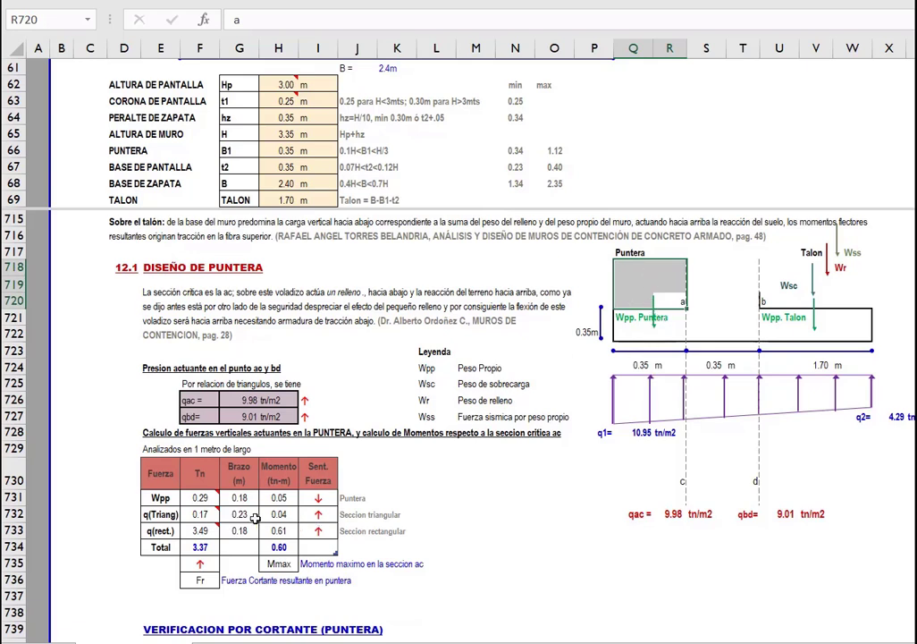
# Inspect the force, lever arm and moment formulas of the toe's self-weight (Wpp) row.
pyautogui.click(199, 498)
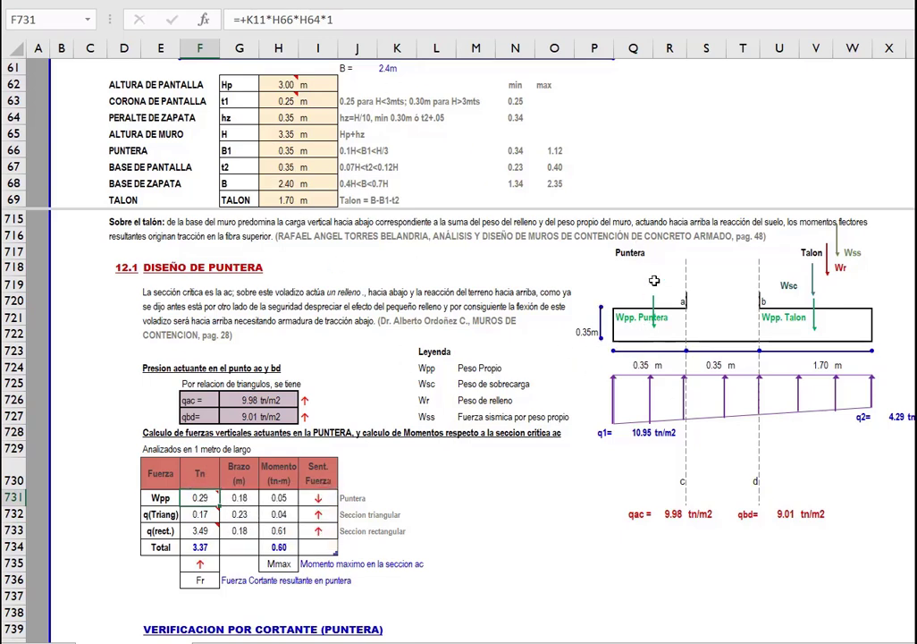
pyautogui.click(238, 498)
pyautogui.click(248, 19)
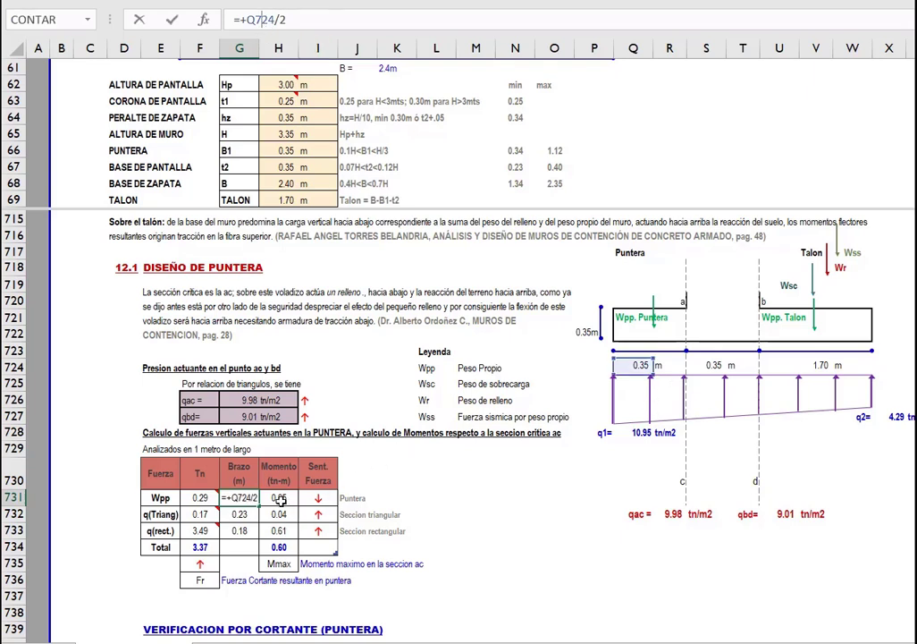
pyautogui.press('Tab')
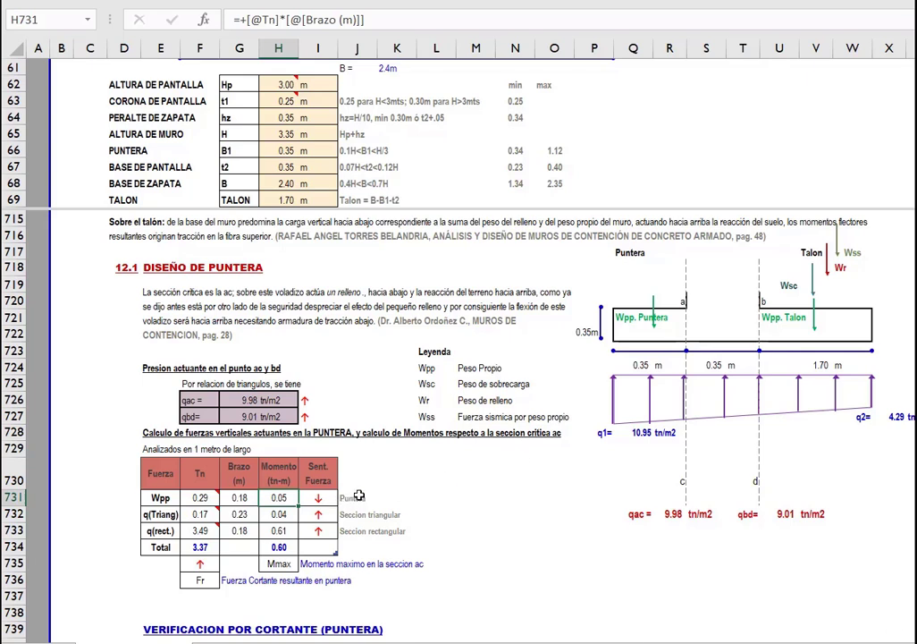
# Compare the triangular and rectangular soil pressure rows with the q1 and qac pressures in the diagram.
pyautogui.click(170, 515)
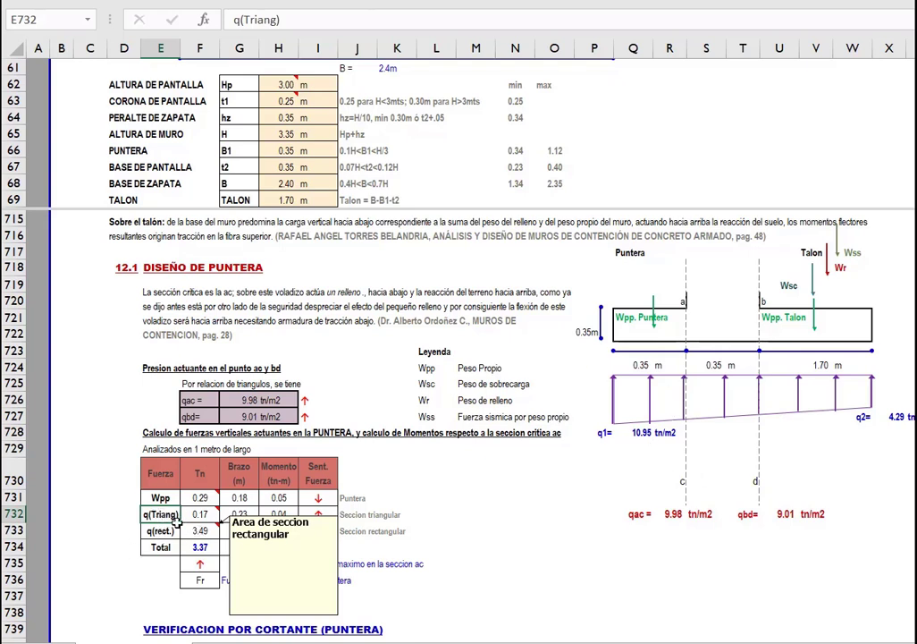
pyautogui.click(172, 529)
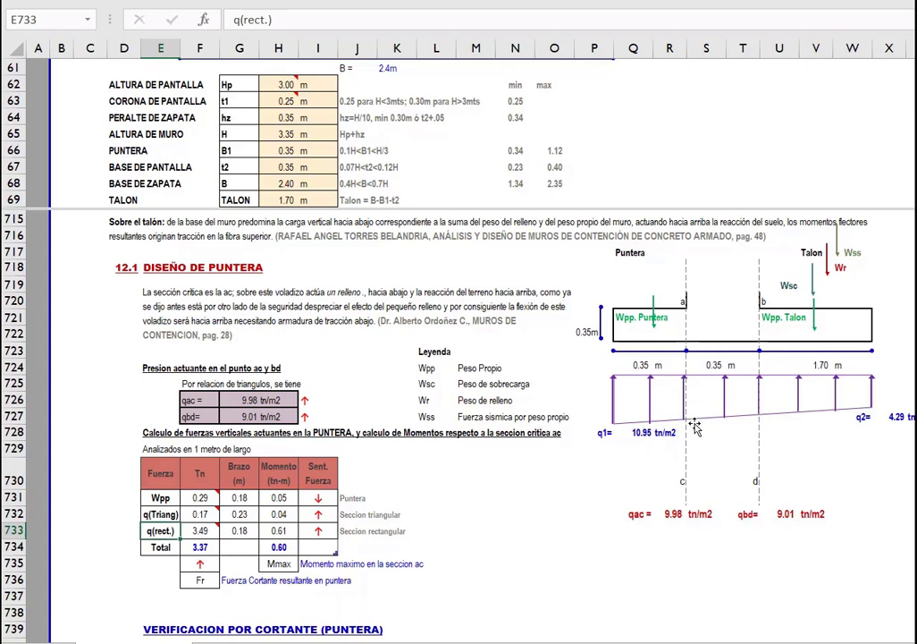
pyautogui.click(170, 516)
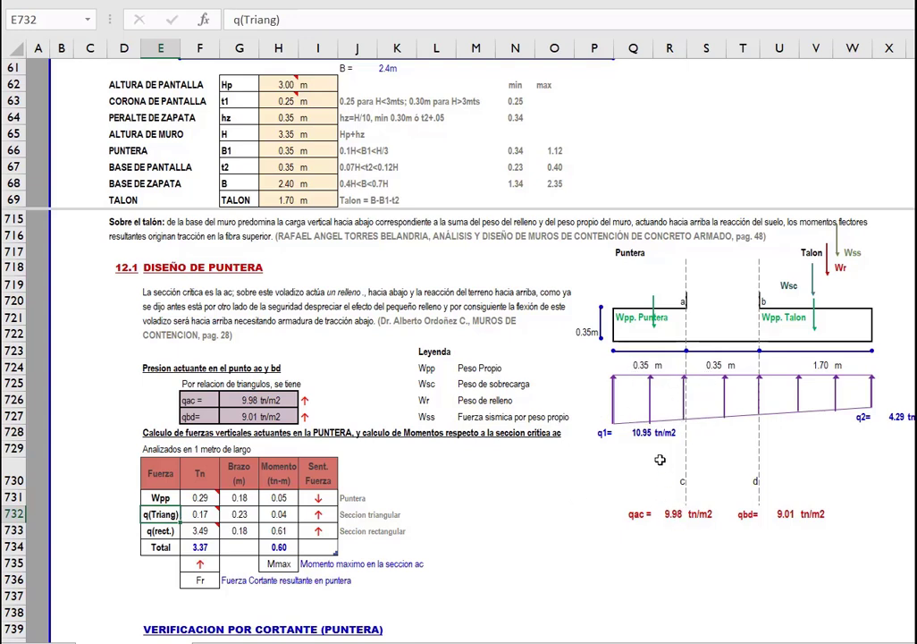
pyautogui.click(642, 436)
pyautogui.click(671, 514)
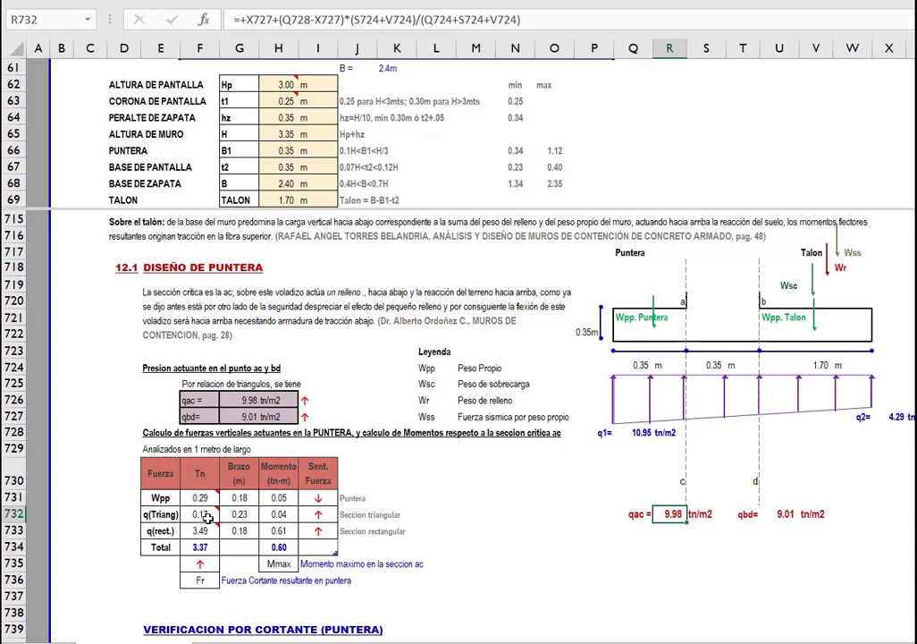
# Inspect the q(Triang) row's force, lever arm and moment formulas, including the two-thirds factor applied to the toe length.
pyautogui.moveTo(212, 515)
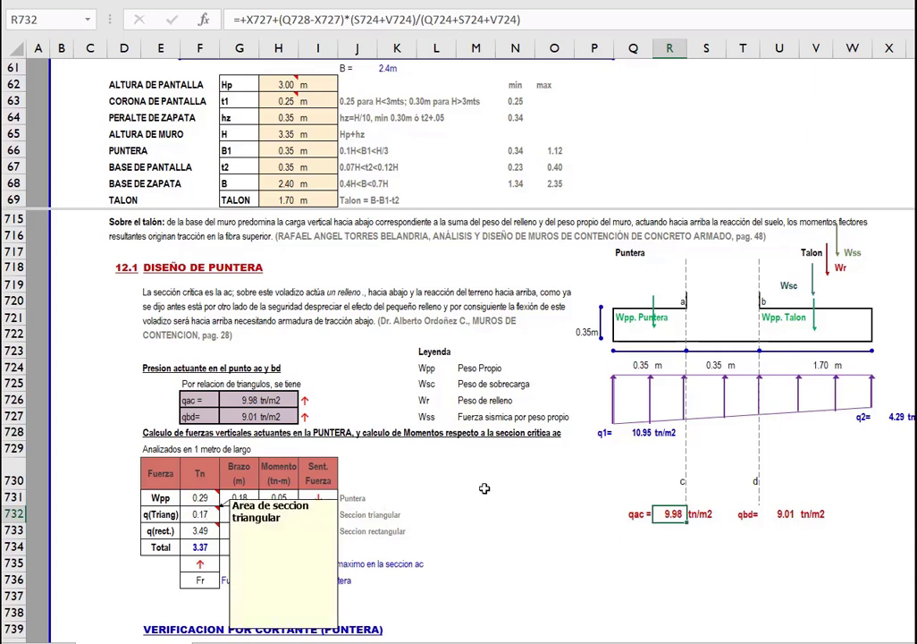
pyautogui.click(197, 514)
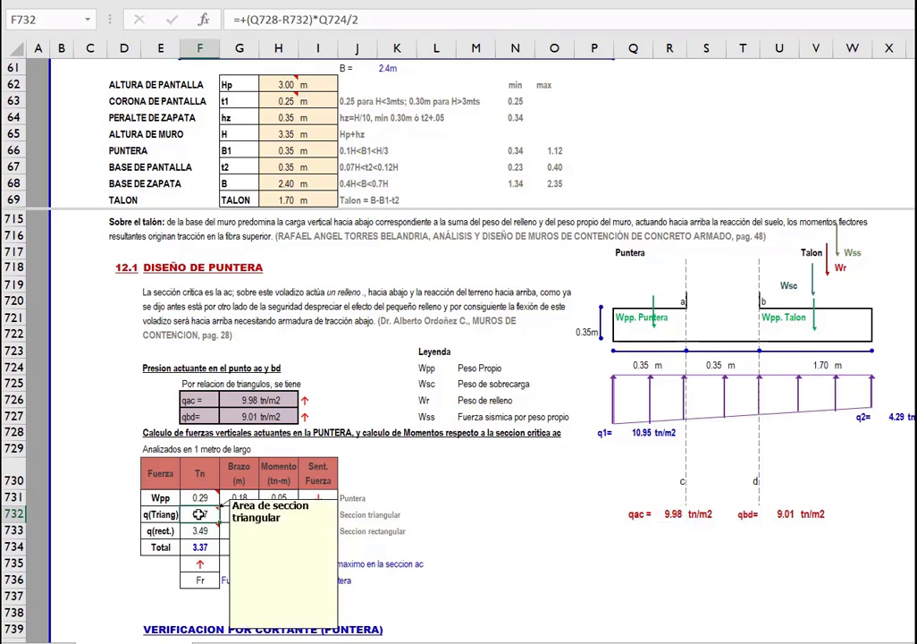
pyautogui.click(261, 20)
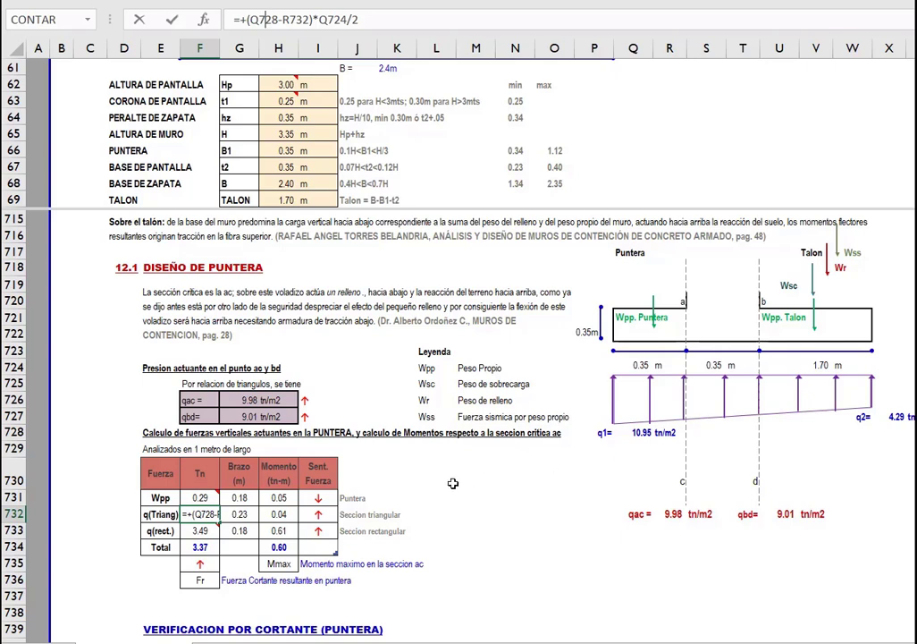
pyautogui.hotkey('ctrl', 'Return')
pyautogui.click(249, 516)
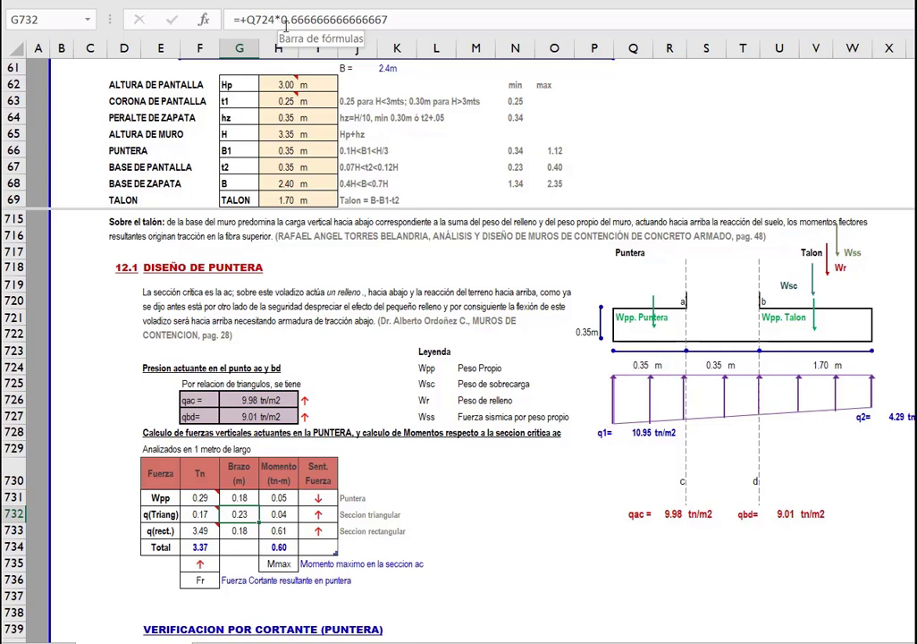
pyautogui.moveTo(281, 20); pyautogui.dragTo(434, 25)
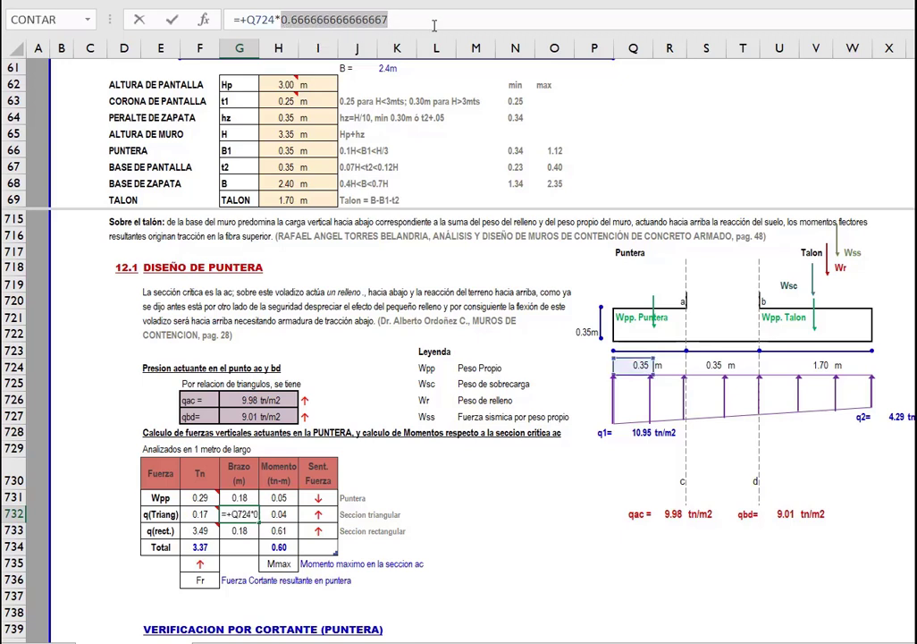
pyautogui.press('Escape')
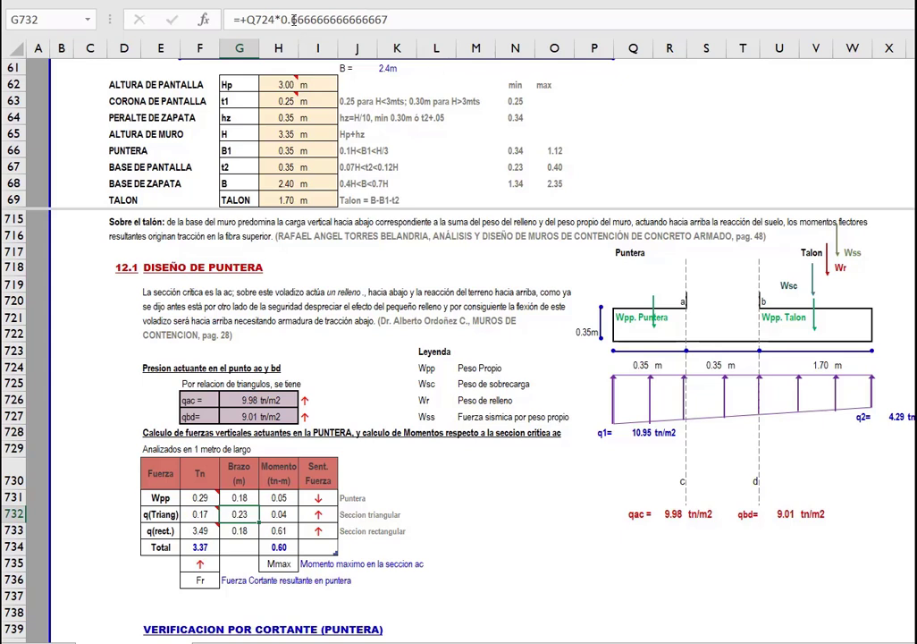
pyautogui.click(285, 513)
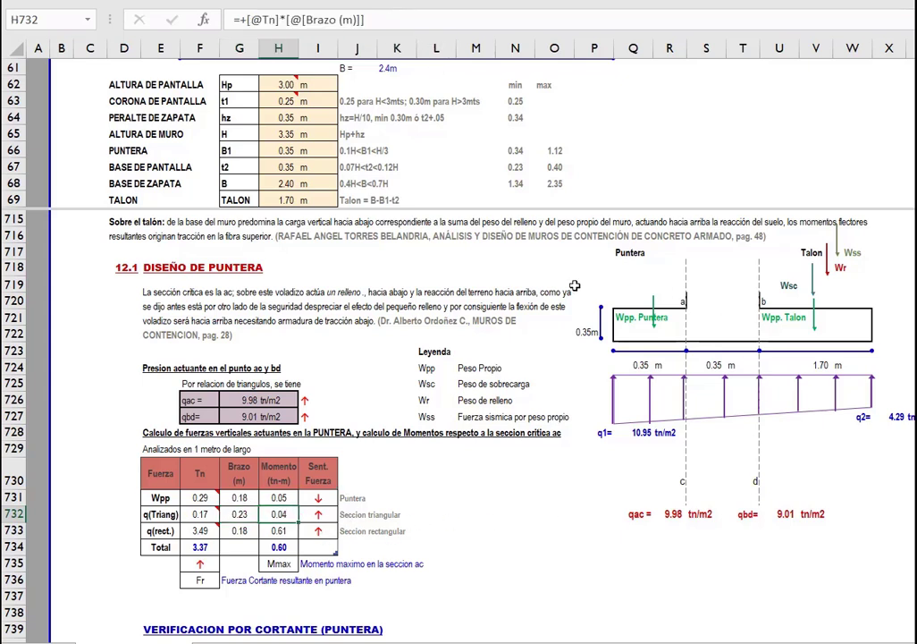
# Inspect the q(rect.) row's force, lever arm and moment formulas and the cells its force refers to.
pyautogui.click(199, 531)
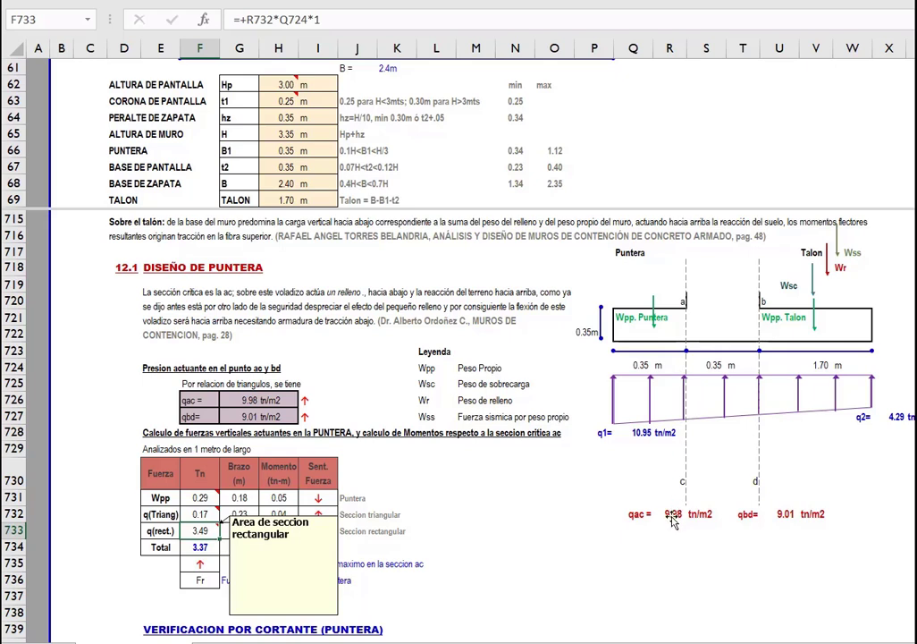
pyautogui.click(294, 20)
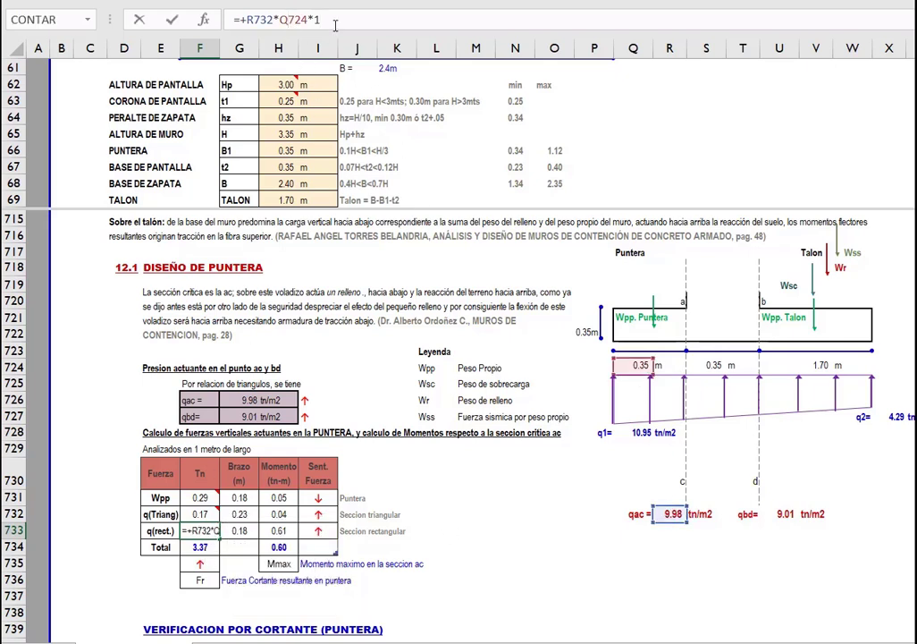
pyautogui.press('Escape')
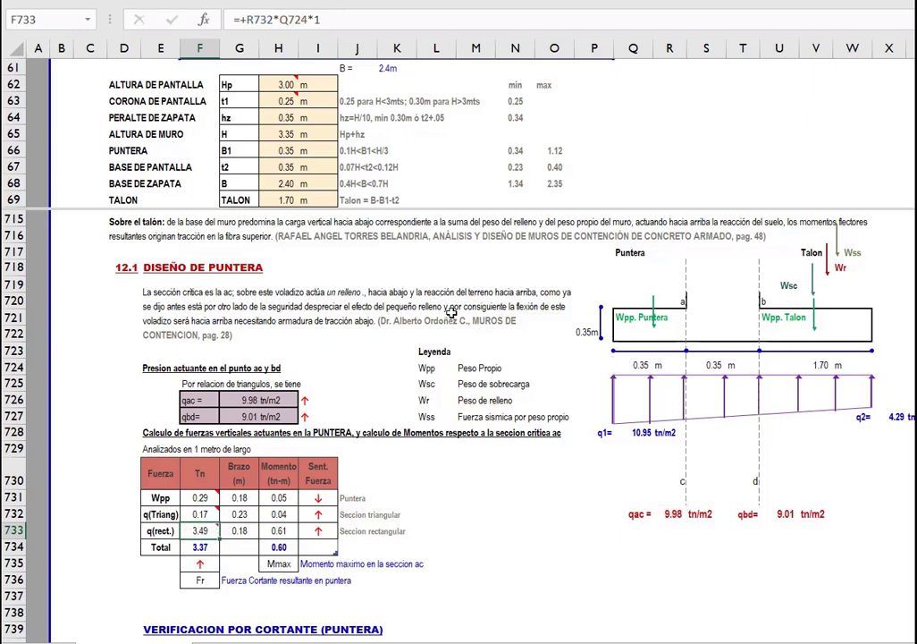
pyautogui.press('Right')
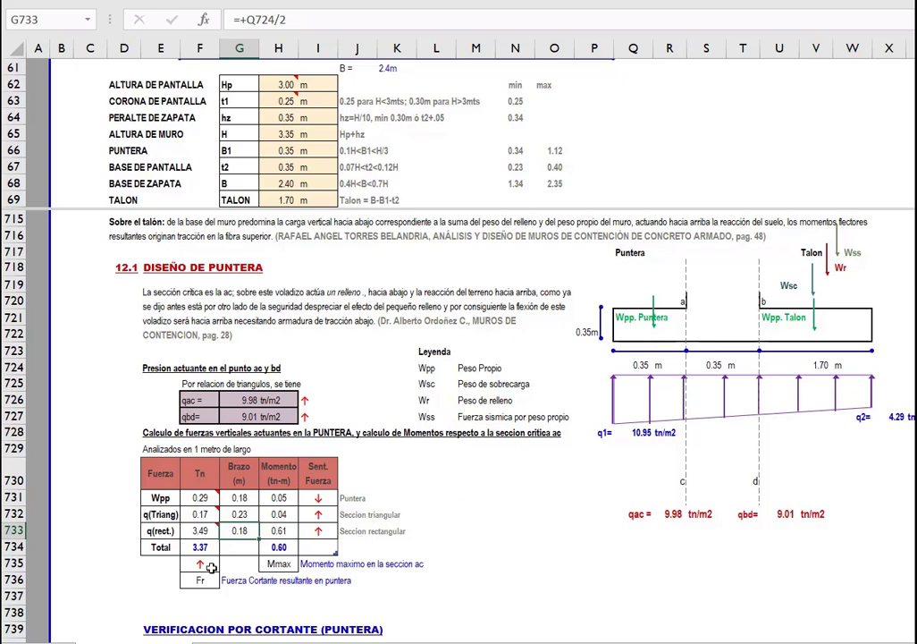
pyautogui.click(278, 530)
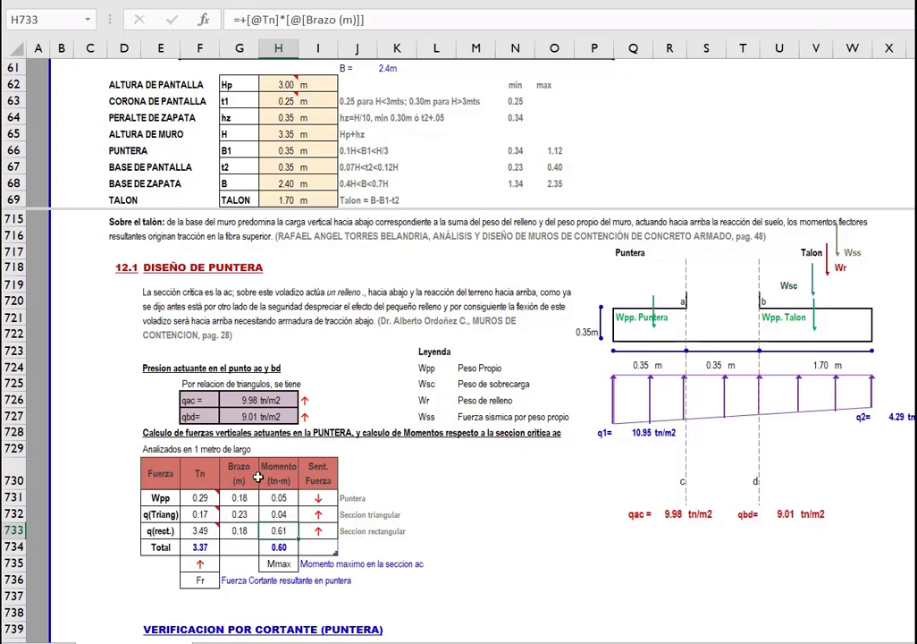
# Review the toe table's force and moment columns down to their totals.
pyautogui.scroll(-1, 342, 473)
pyautogui.moveTo(200, 452); pyautogui.dragTo(200, 497)
pyautogui.moveTo(278, 448); pyautogui.dragTo(278, 497)
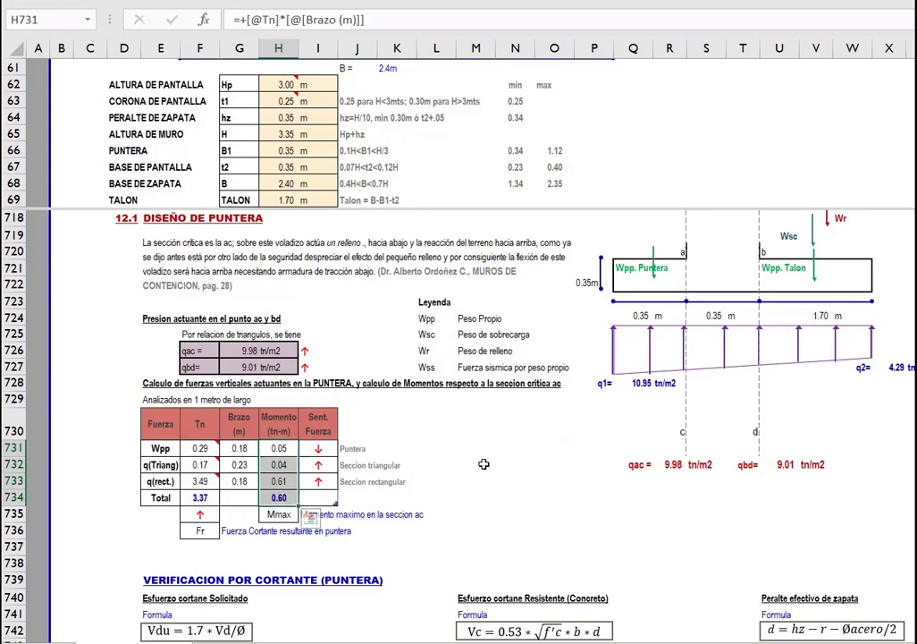
# Go to the toe's shear verification section and select the heading of the applied shear (Esfuerzo cortane Solicitado).
pyautogui.scroll(-2, 361, 462)
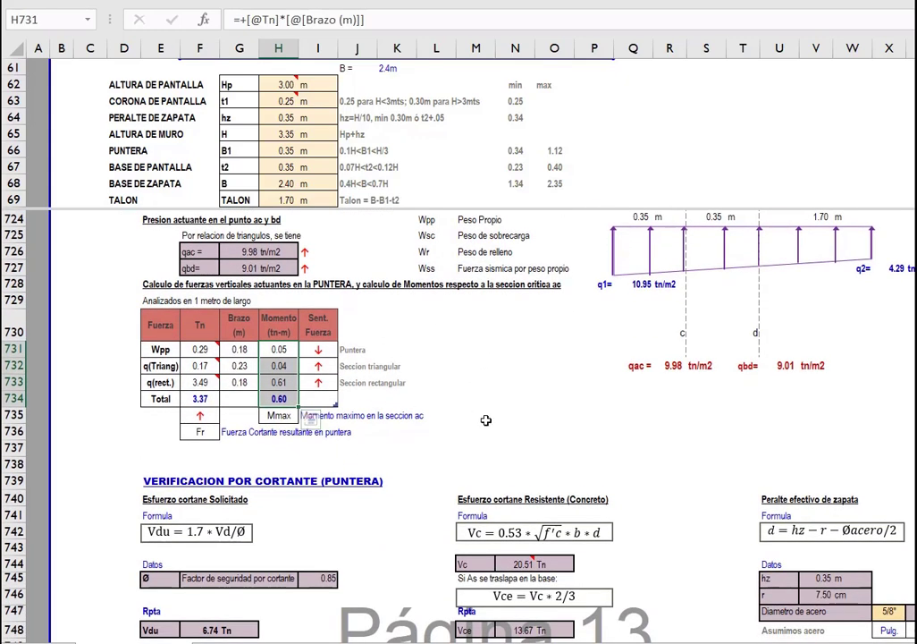
pyautogui.scroll(1, 491, 420)
pyautogui.scroll(-3, 491, 422)
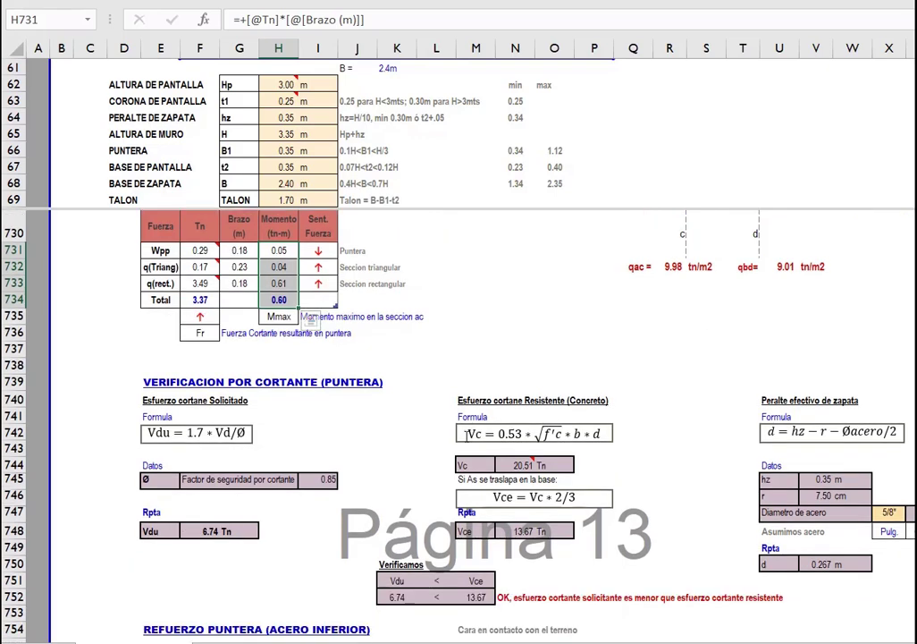
pyautogui.click(146, 335)
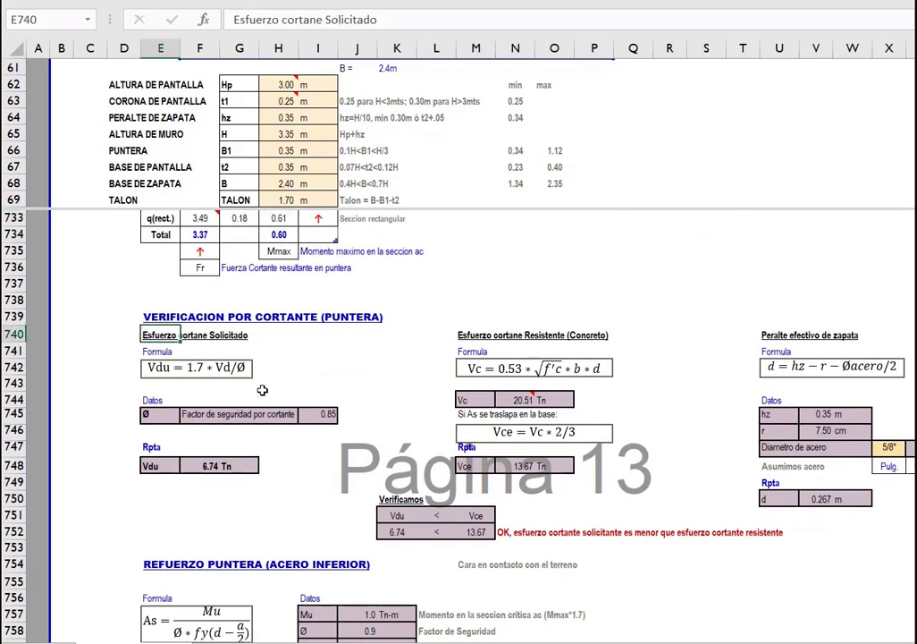
# Inspect the Vdu result's formula in the toe's applied shear block against the total force in the toe table.
pyautogui.scroll(1, 316, 339)
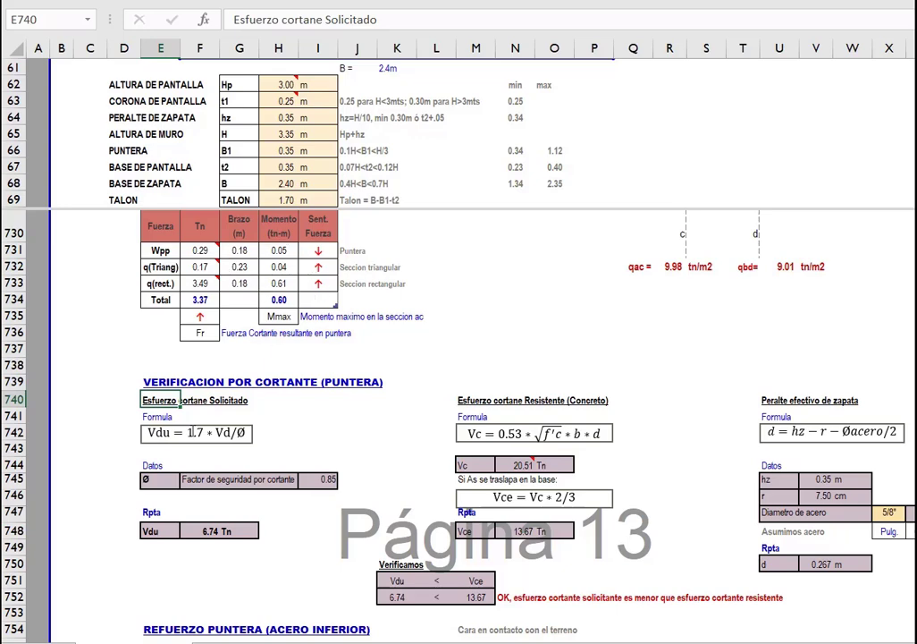
pyautogui.click(315, 416)
pyautogui.scroll(-1, 313, 417)
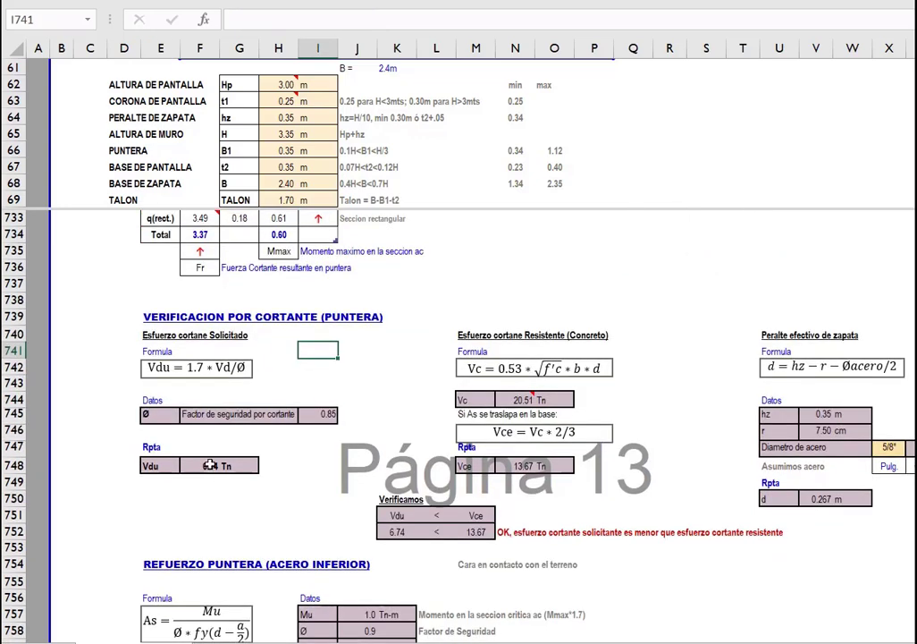
pyautogui.click(206, 465)
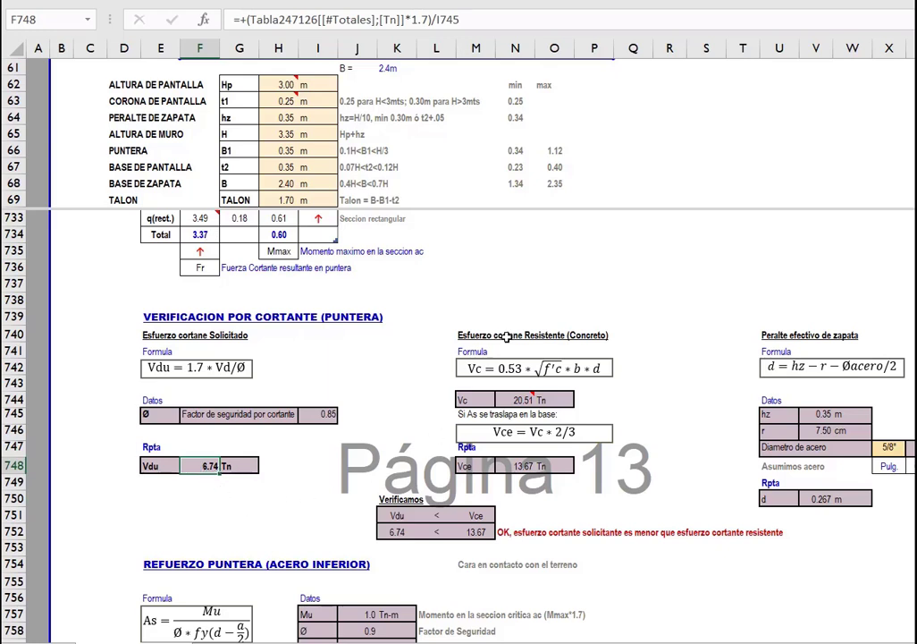
# Examine the footing's effective depth block (Peralte efectivo de zapata): the hz and r references, the steel diameter and the formula for d.
pyautogui.moveTo(508, 336); pyautogui.dragTo(608, 336)
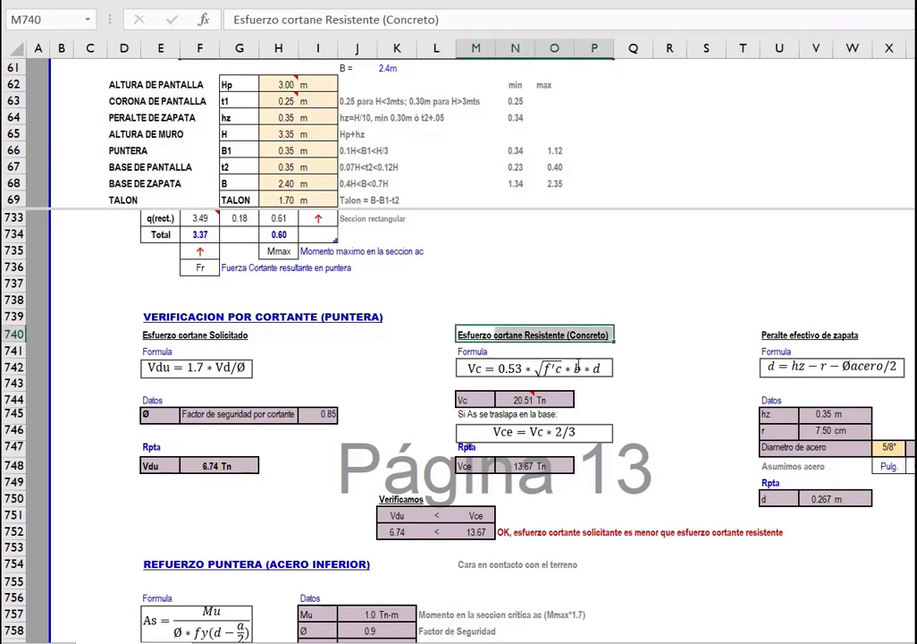
pyautogui.moveTo(765, 336); pyautogui.dragTo(883, 501)
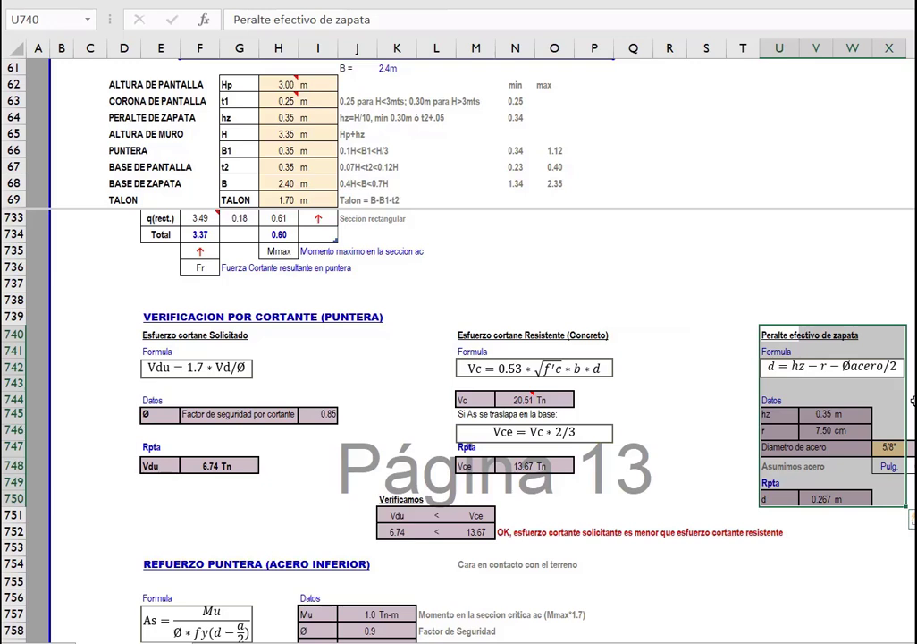
pyautogui.hscroll(1, 716, 416)
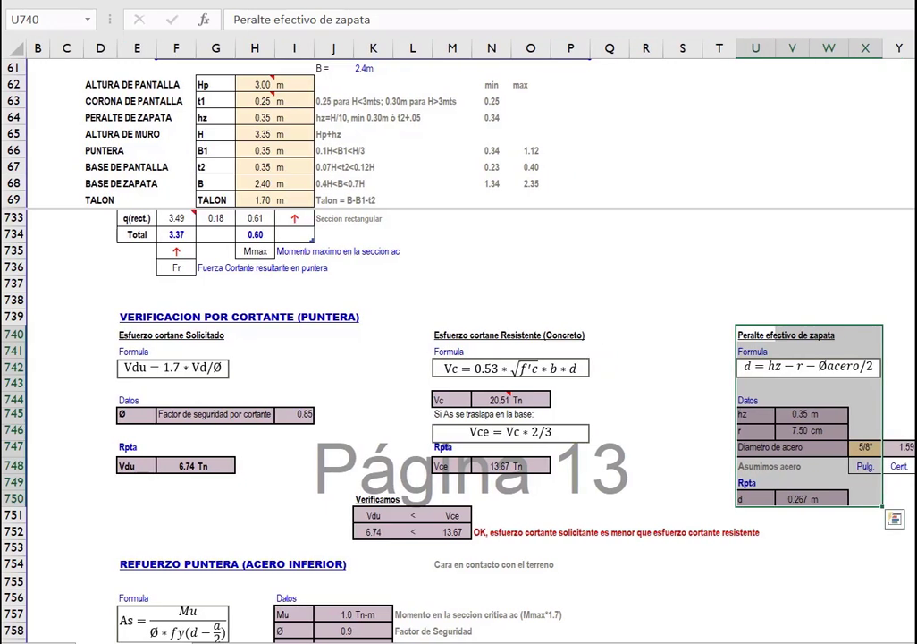
pyautogui.moveTo(755, 336); pyautogui.dragTo(865, 501)
pyautogui.click(798, 416)
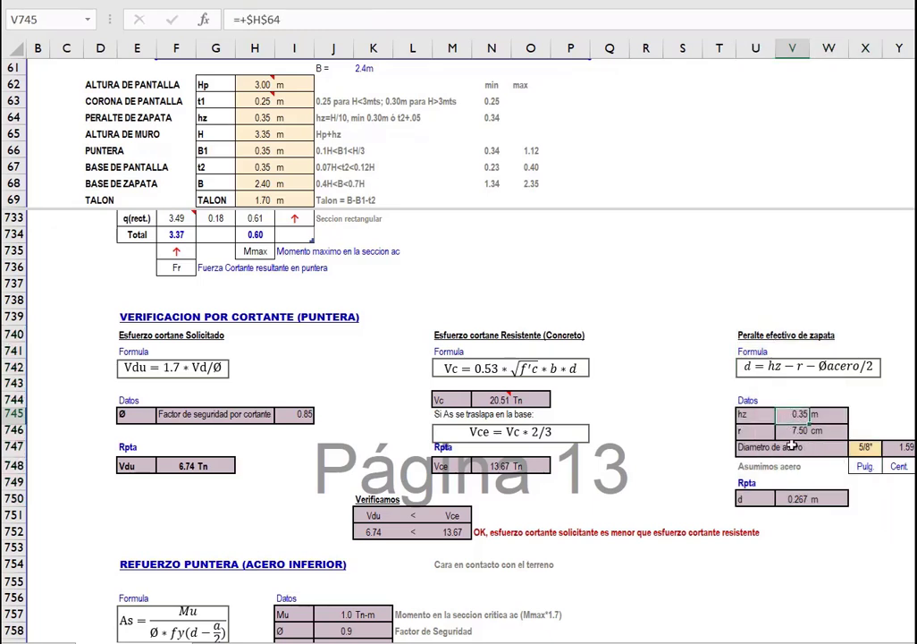
pyautogui.press('Down')
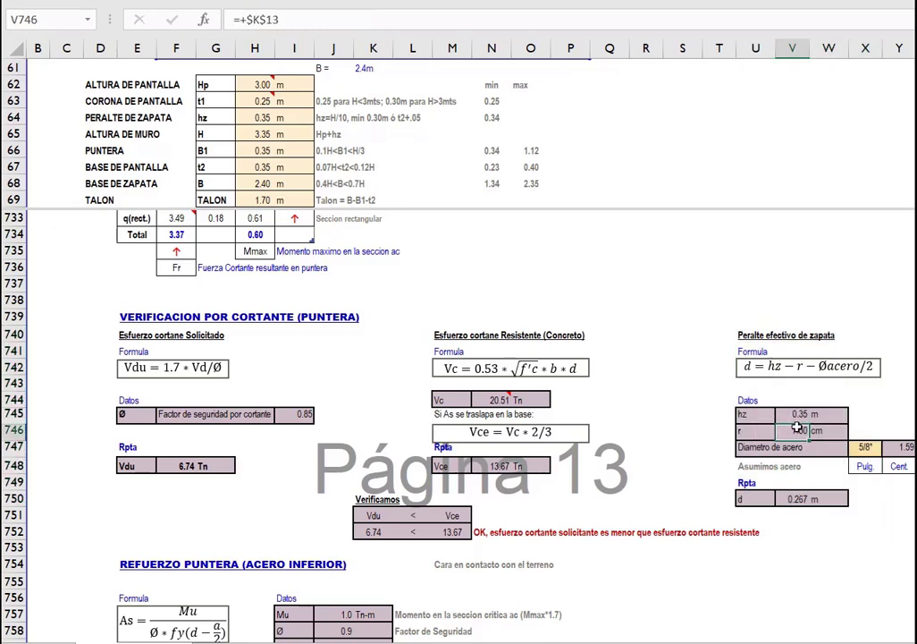
pyautogui.click(811, 498)
pyautogui.moveTo(811, 445); pyautogui.dragTo(897, 468)
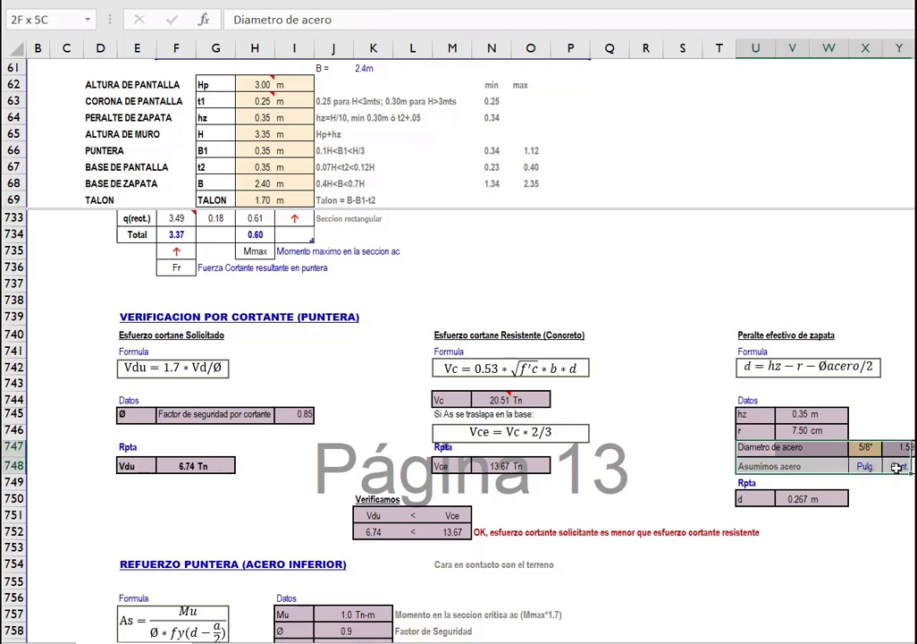
pyautogui.click(790, 498)
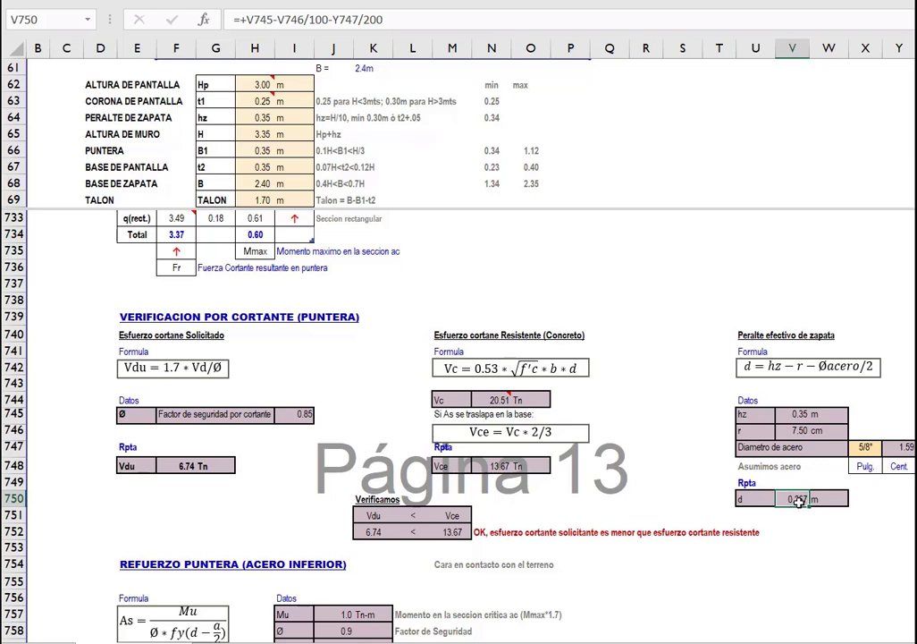
# Review the concrete's resisting shear block and the source cells of Vce and Vdu in the shear comparison.
pyautogui.click(452, 532)
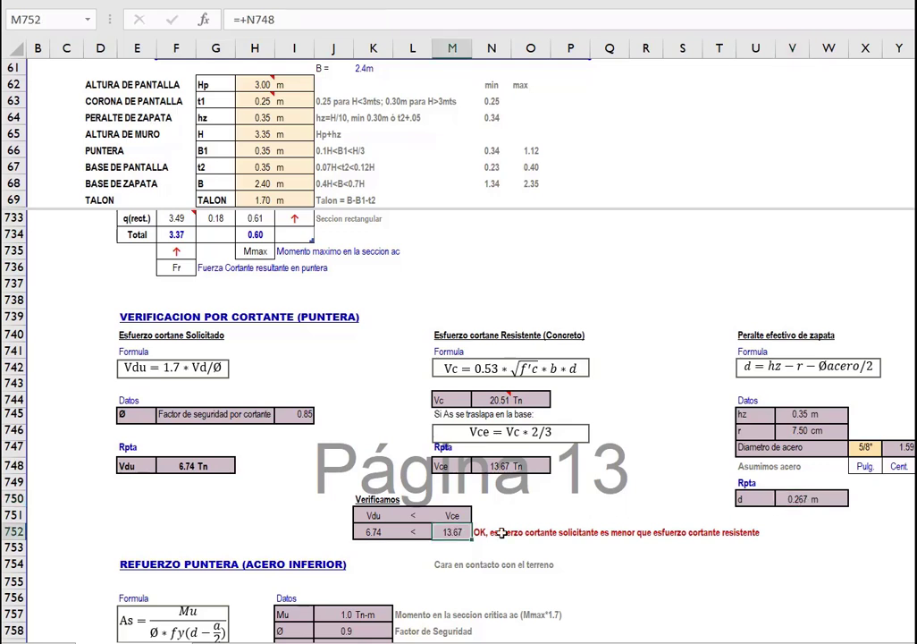
pyautogui.moveTo(447, 335); pyautogui.dragTo(569, 466)
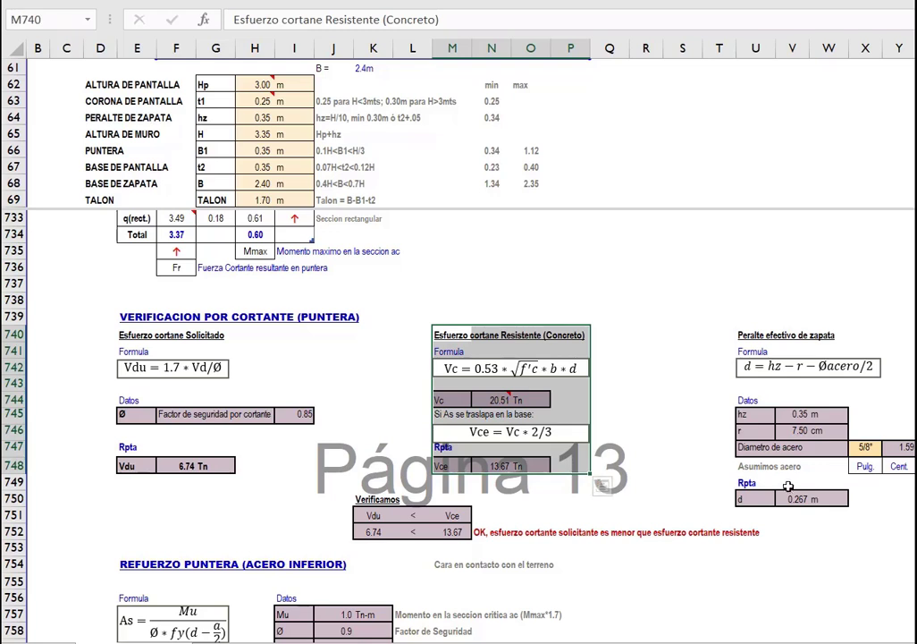
pyautogui.click(792, 498)
pyautogui.click(825, 498)
pyautogui.click(452, 532)
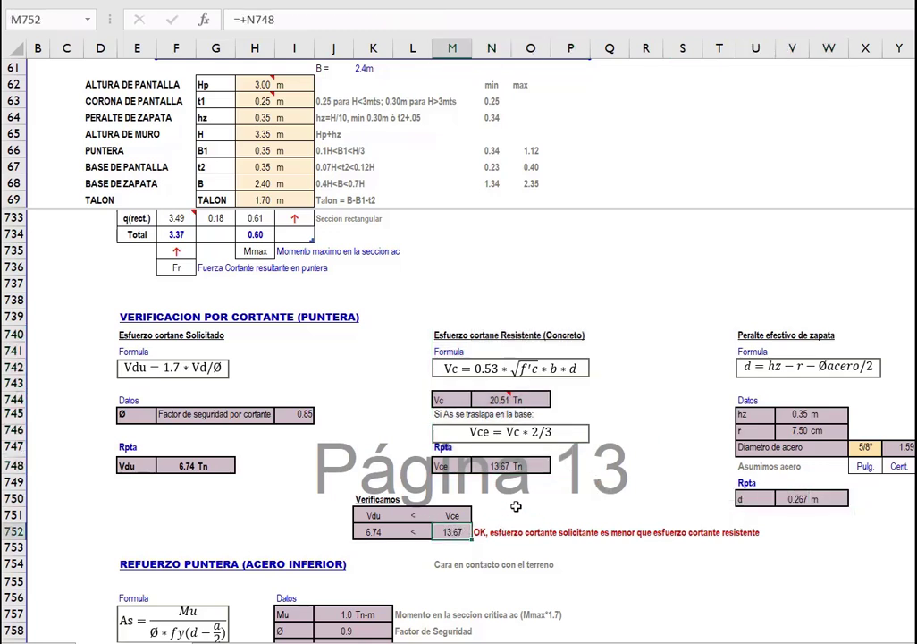
pyautogui.click(368, 532)
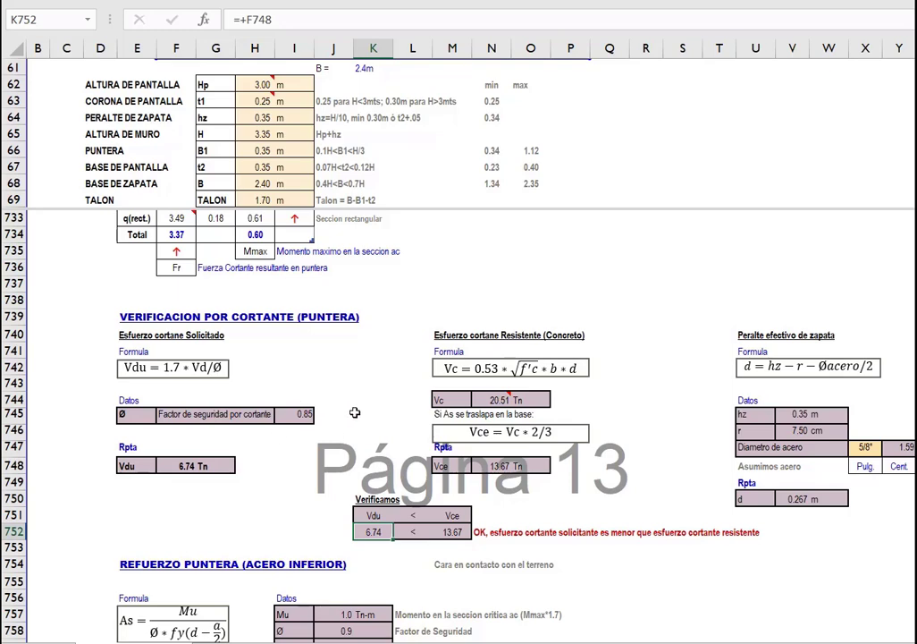
# Go to the REFUERZO PUNTERA (ACERO INFERIOR) section, select its heading and review the As and a expressions.
pyautogui.scroll(-3, 382, 501)
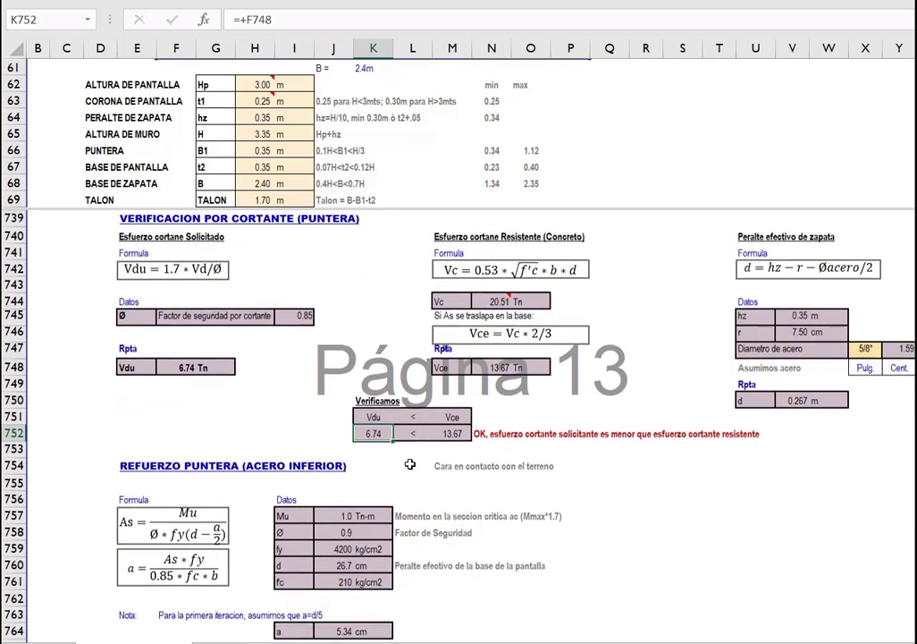
pyautogui.click(147, 418)
pyautogui.scroll(-1, 304, 455)
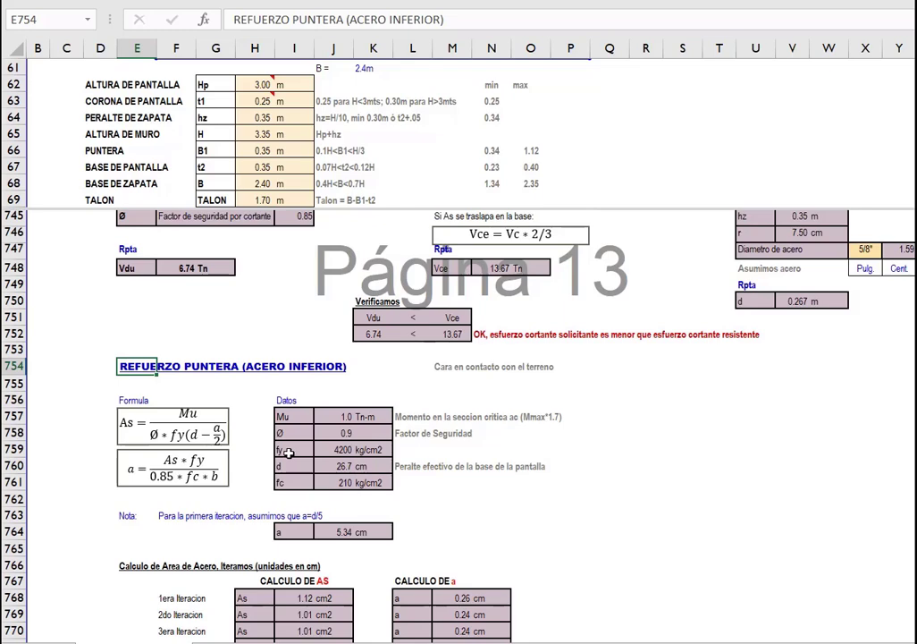
pyautogui.scroll(-1, 193, 427)
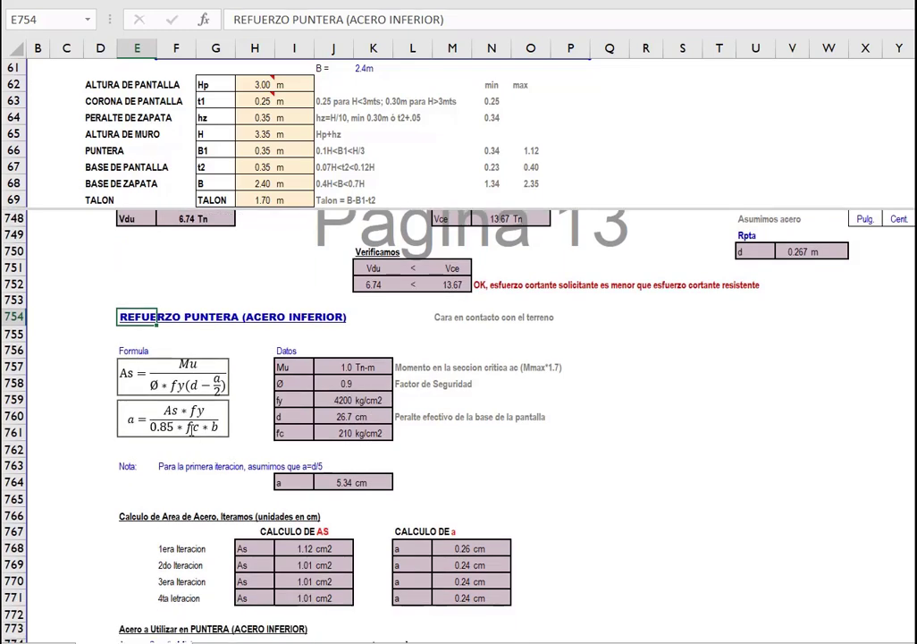
# Inspect the reinforcement data's Mu formula and trace it back to the total moment in the toe force table.
pyautogui.moveTo(332, 369)
pyautogui.mouseDown()
pyautogui.moveTo(331, 417)
pyautogui.moveTo(332, 362)
pyautogui.mouseUp()
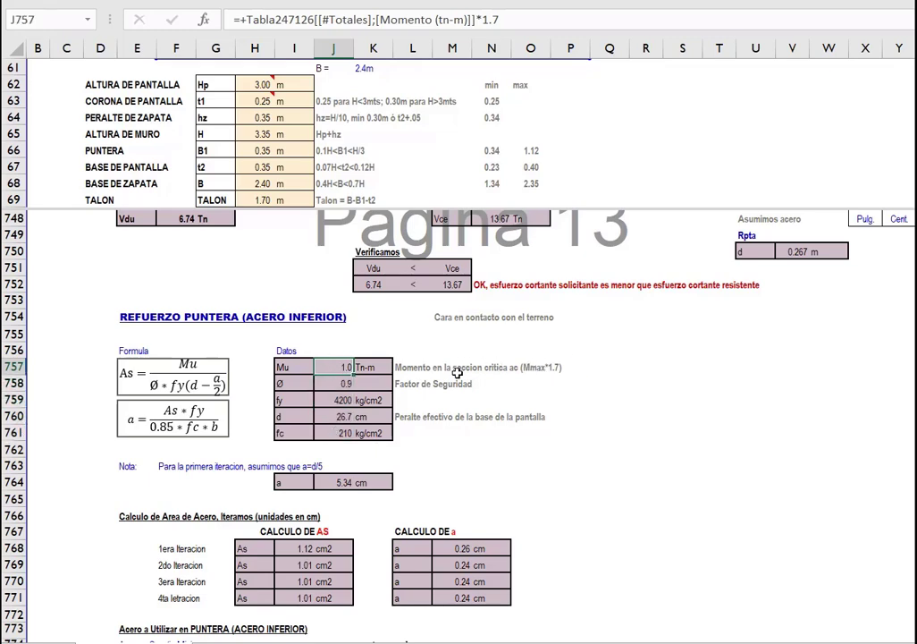
pyautogui.scroll(5, 411, 389)
pyautogui.scroll(2, 282, 373)
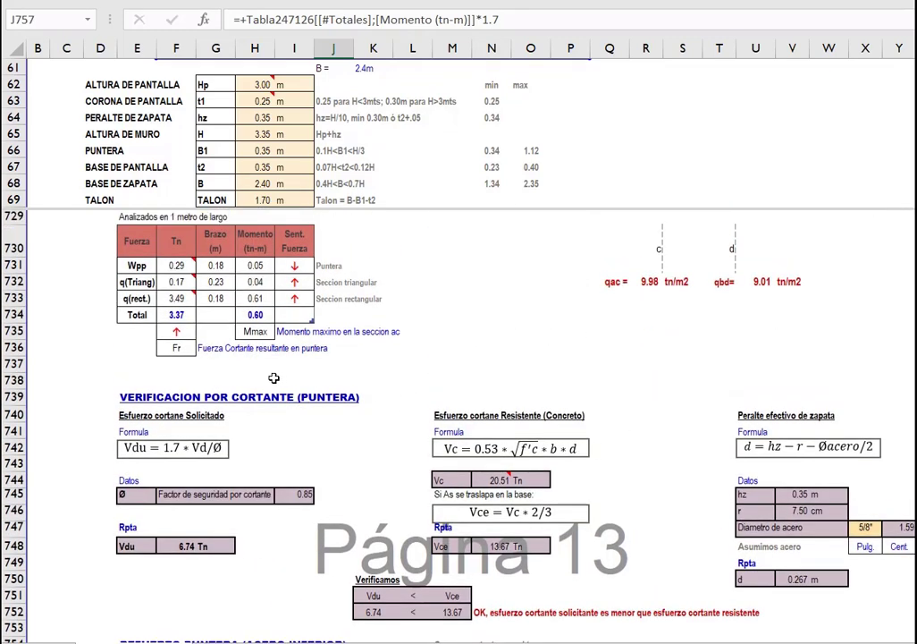
pyautogui.scroll(-2, 279, 364)
pyautogui.scroll(1, 279, 365)
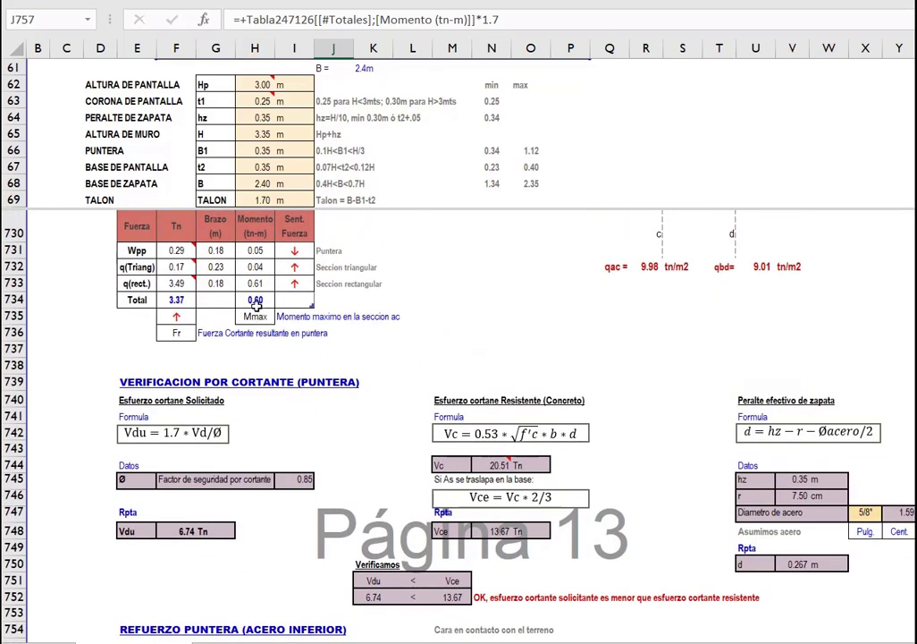
pyautogui.click(255, 303)
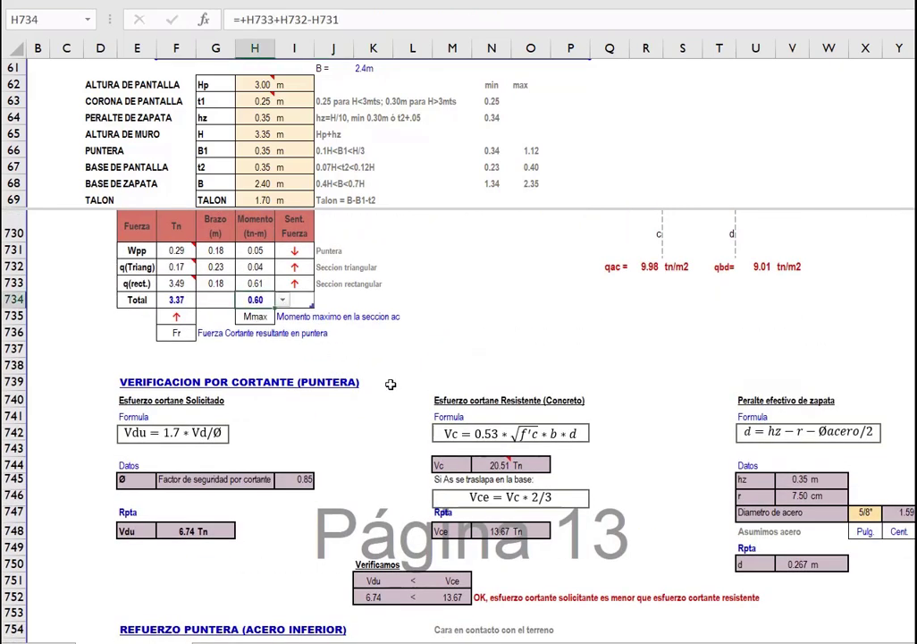
# Check the reinforcement data's d against the effective depth result it refers to, and inspect the source of fc.
pyautogui.scroll(-4, 343, 347)
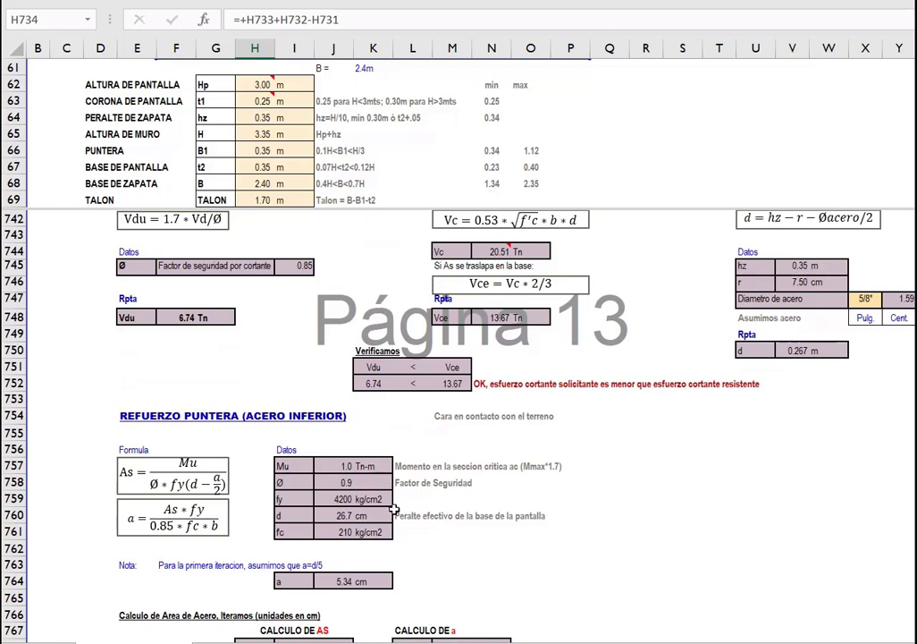
pyautogui.scroll(-3, 380, 490)
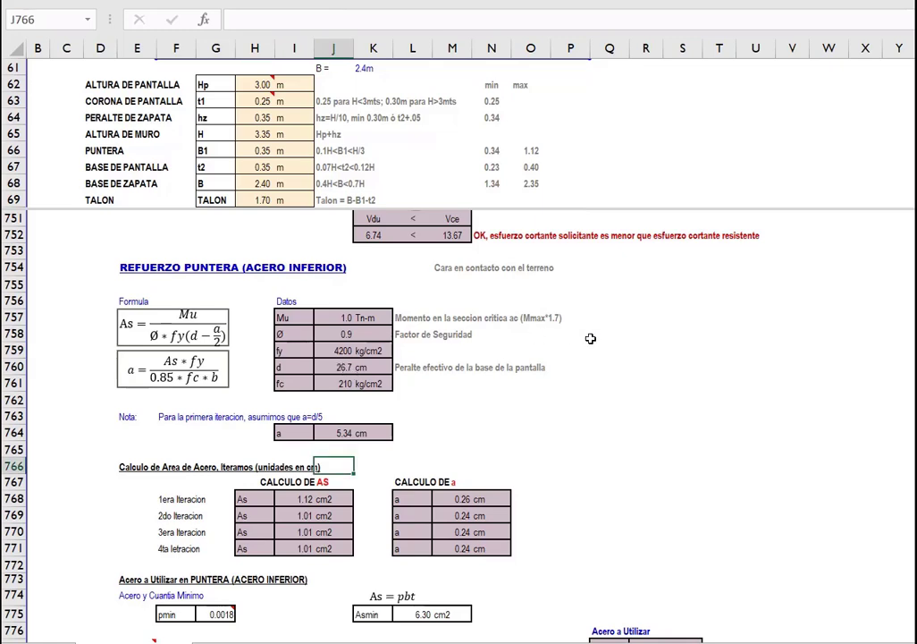
pyautogui.click(334, 368)
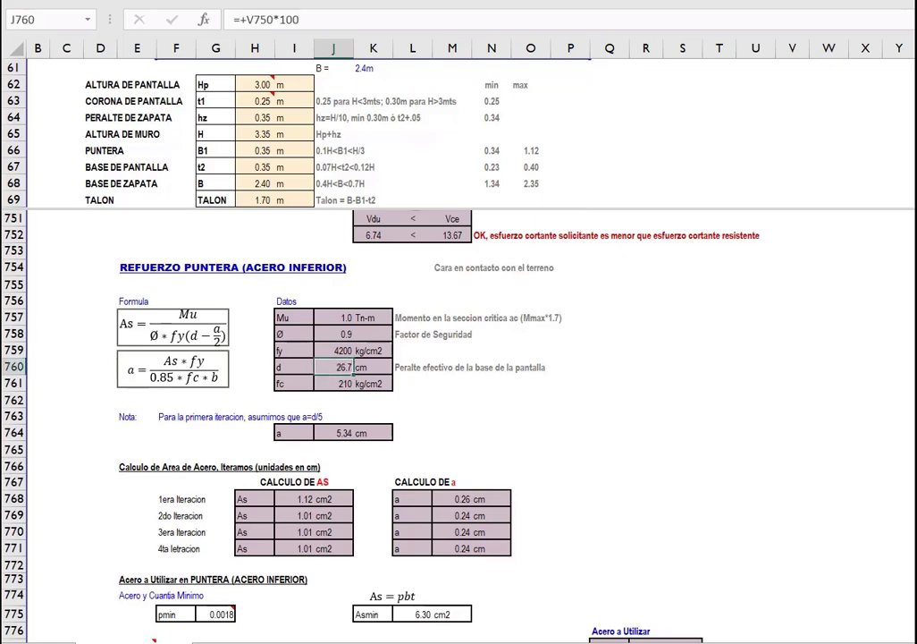
pyautogui.scroll(4, 798, 356)
pyautogui.click(805, 268)
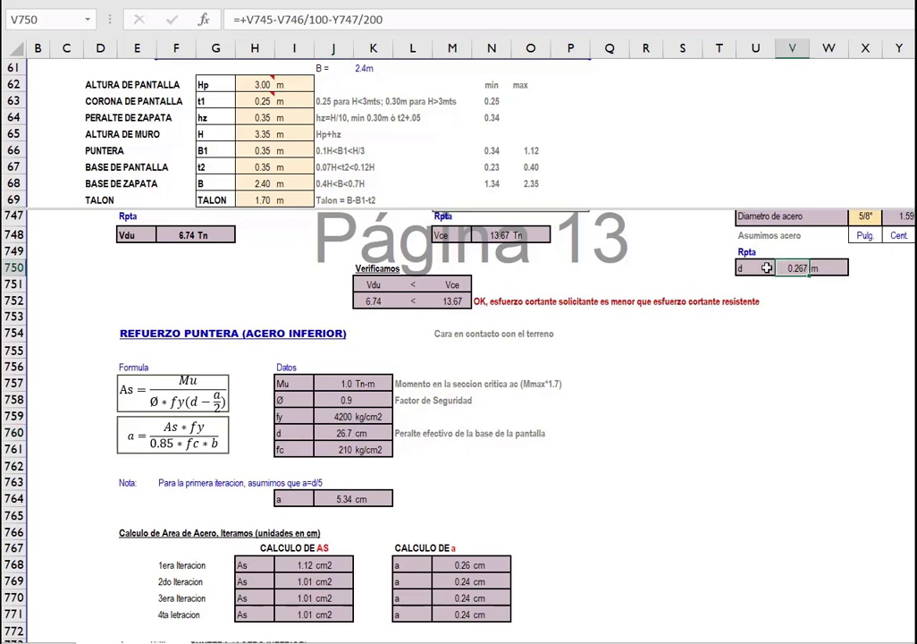
pyautogui.moveTo(751, 253); pyautogui.dragTo(856, 277)
pyautogui.click(342, 448)
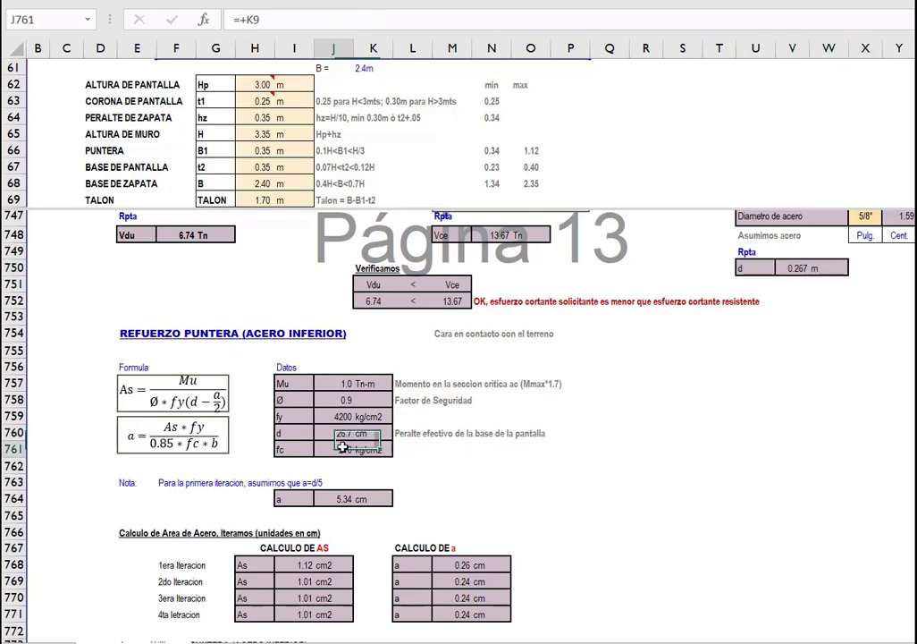
# Examine the note on the first iteration's assumption a=d/5 and the formula of the initial a value.
pyautogui.scroll(-1, 340, 443)
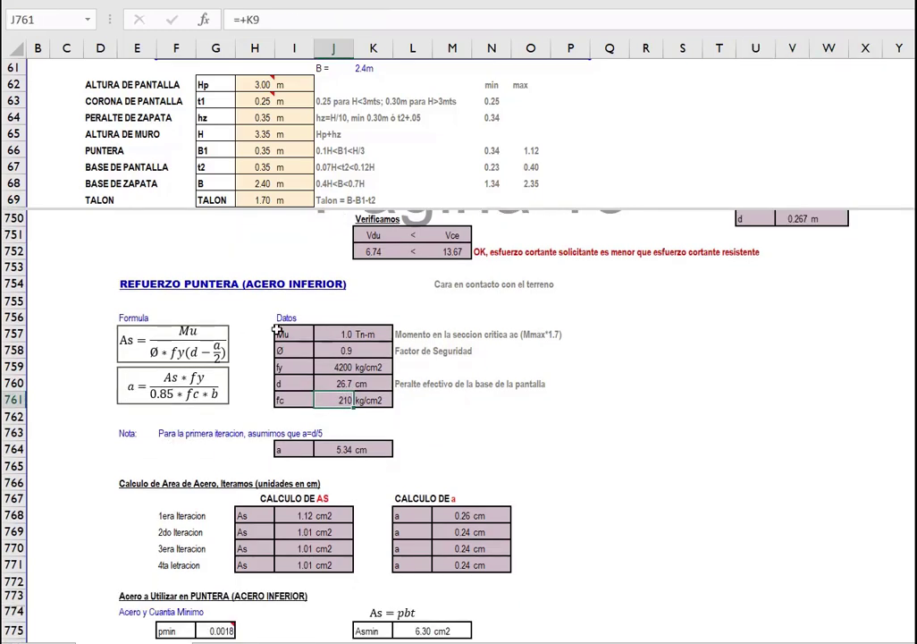
pyautogui.moveTo(122, 433); pyautogui.dragTo(389, 454)
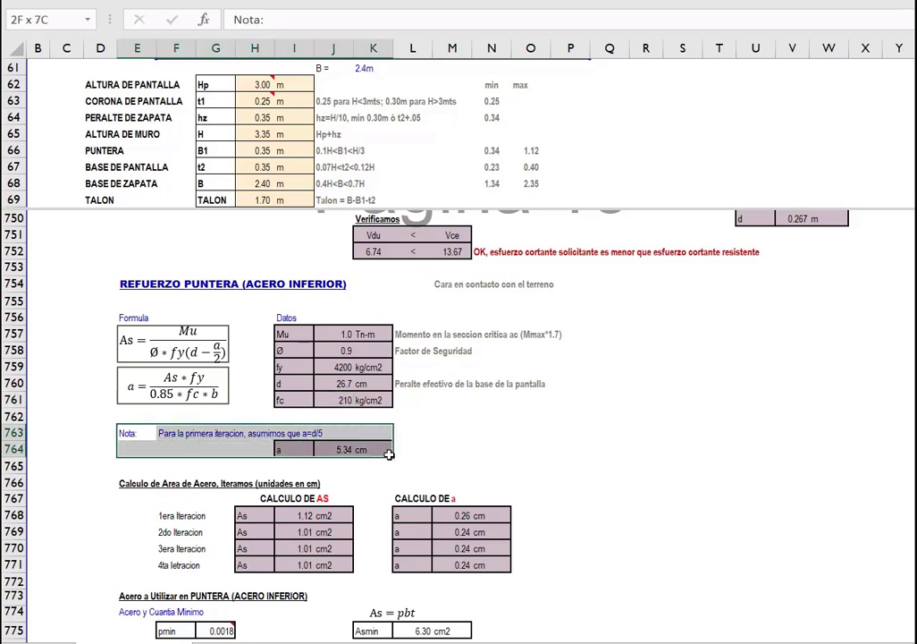
pyautogui.click(332, 447)
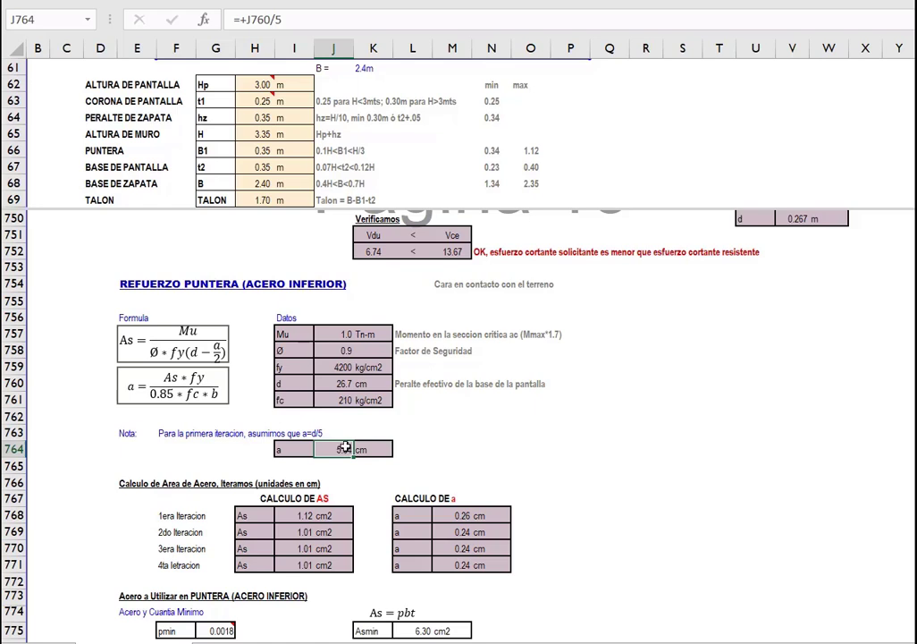
pyautogui.scroll(-1, 346, 438)
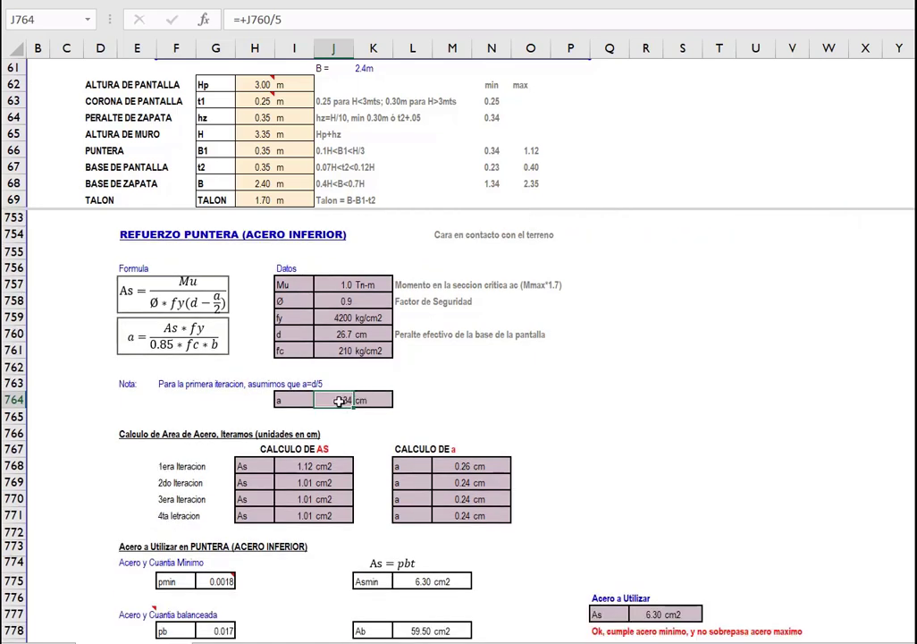
# Inspect the first iteration's As and a formulas, comparing them with the section's written expressions and input data.
pyautogui.click(307, 466)
pyautogui.doubleClick(301, 466)
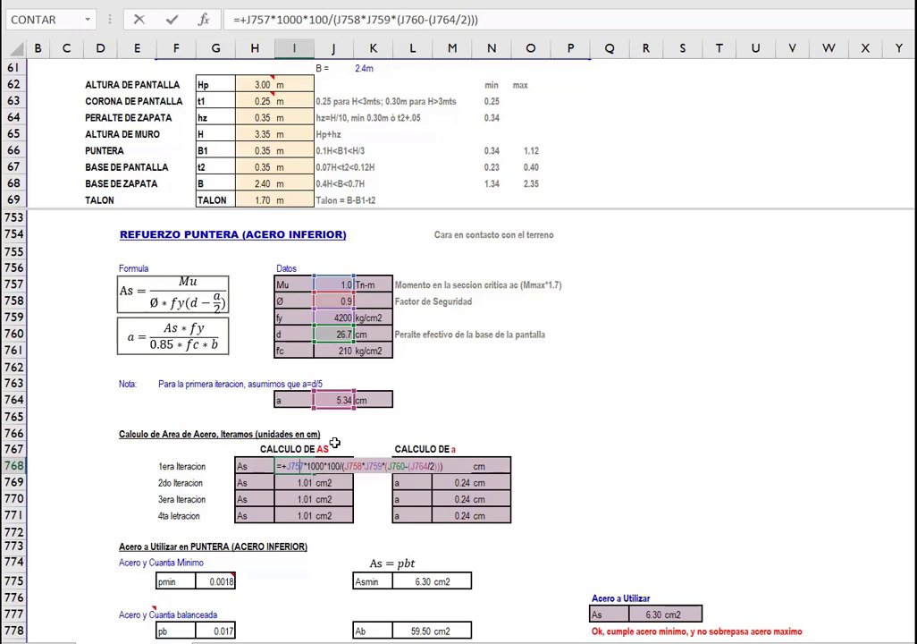
pyautogui.press('Escape')
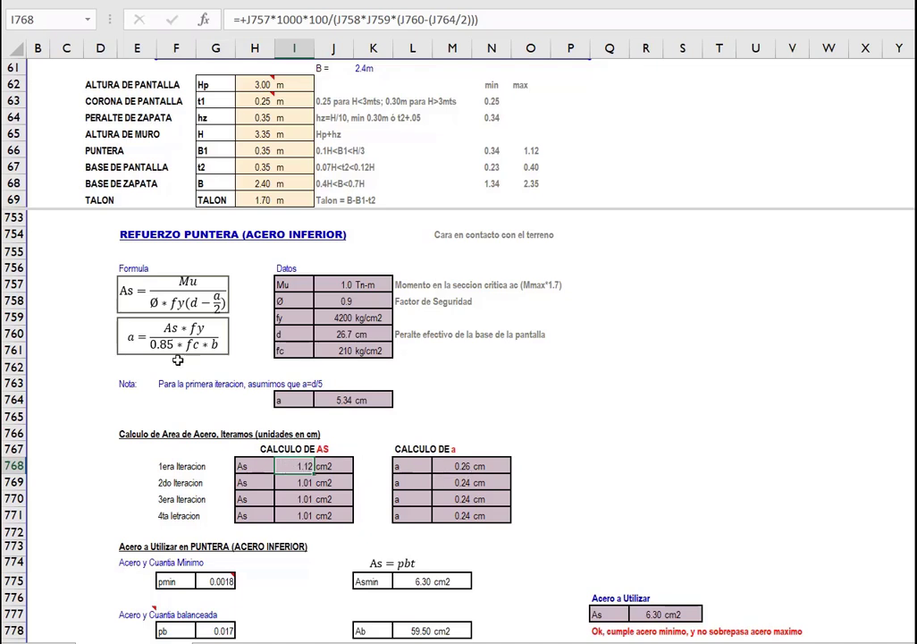
pyautogui.click(132, 336)
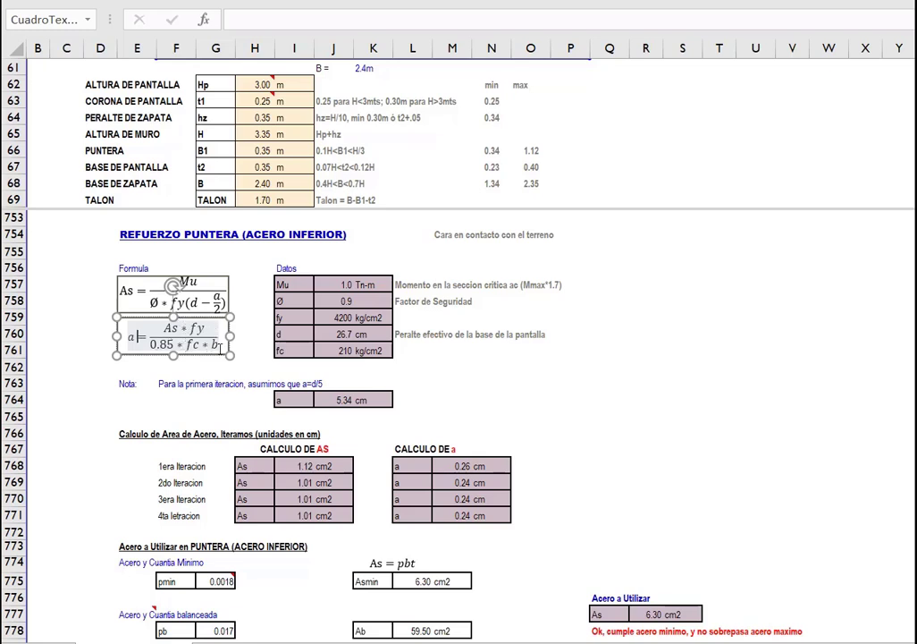
pyautogui.click(466, 469)
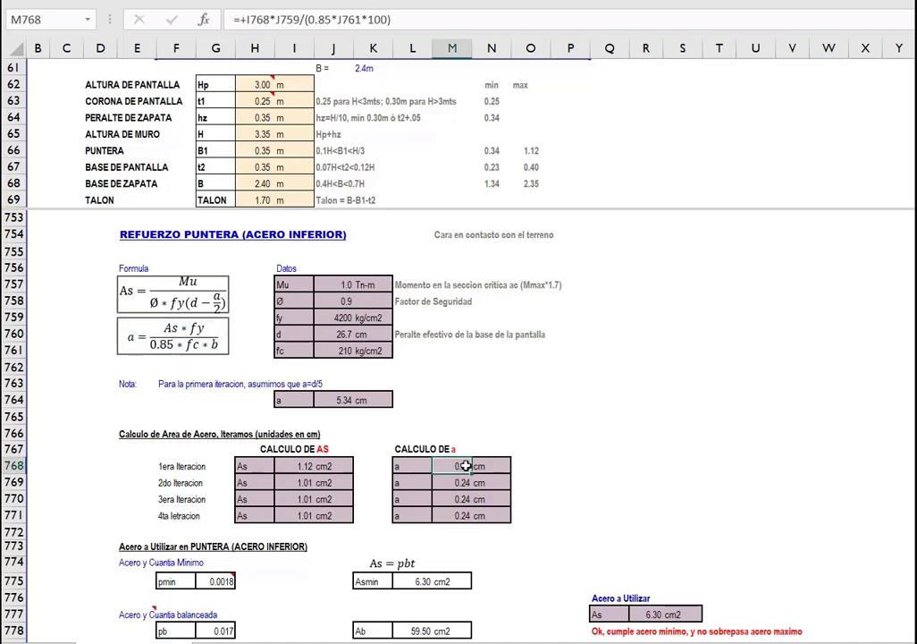
# Inspect the As and a formulas of the second to fourth iterations, ending on the fourth iteration's steel area.
pyautogui.click(302, 483)
pyautogui.press('F2')
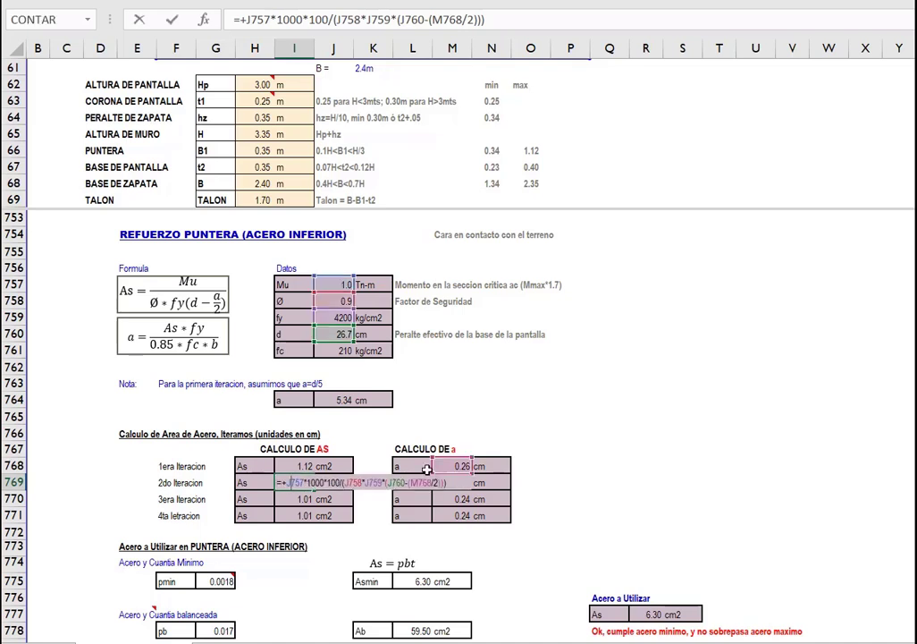
pyautogui.press('Escape')
pyautogui.click(477, 483)
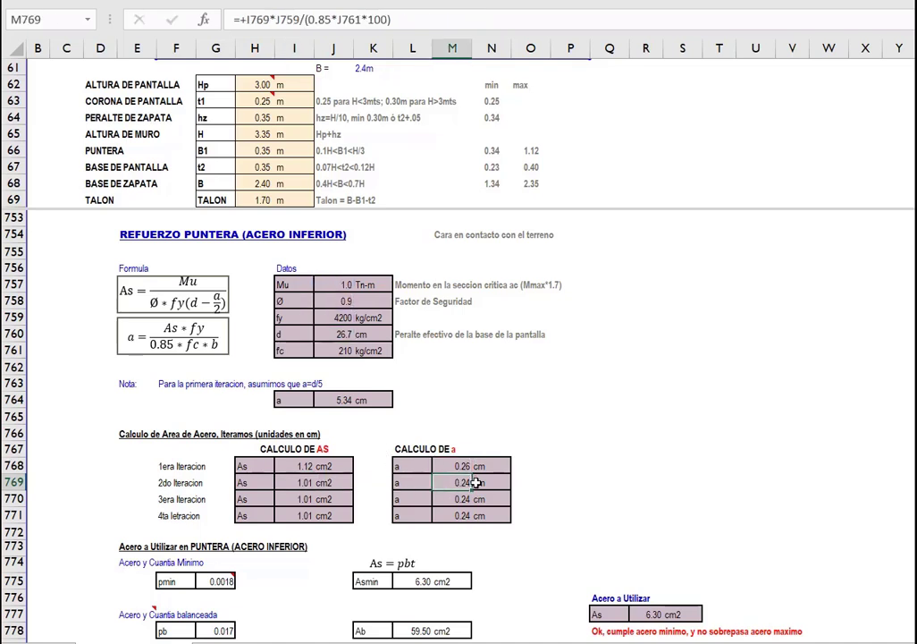
pyautogui.click(302, 499)
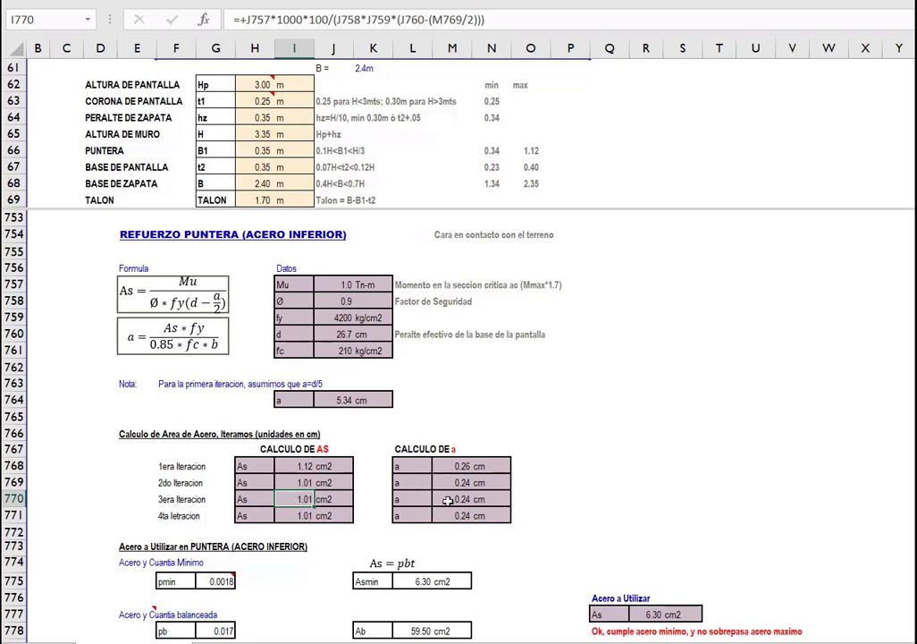
pyautogui.click(303, 515)
pyautogui.moveTo(464, 514)
pyautogui.mouseDown()
pyautogui.moveTo(466, 492)
pyautogui.moveTo(467, 508)
pyautogui.mouseUp()
pyautogui.click(608, 483)
pyautogui.scroll(-1, 407, 487)
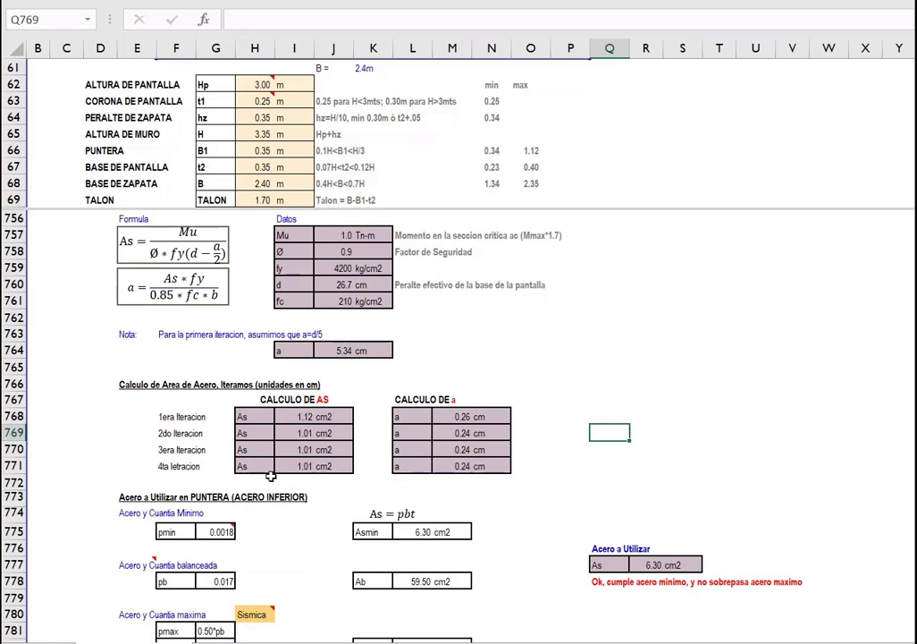
pyautogui.scroll(1, 268, 357)
pyautogui.moveTo(263, 522); pyautogui.dragTo(340, 520)
# Examine the toe's minimum, balanced, maximum and calculated steel areas, and inspect the formula that chooses the steel to use.
pyautogui.scroll(-2, 328, 531)
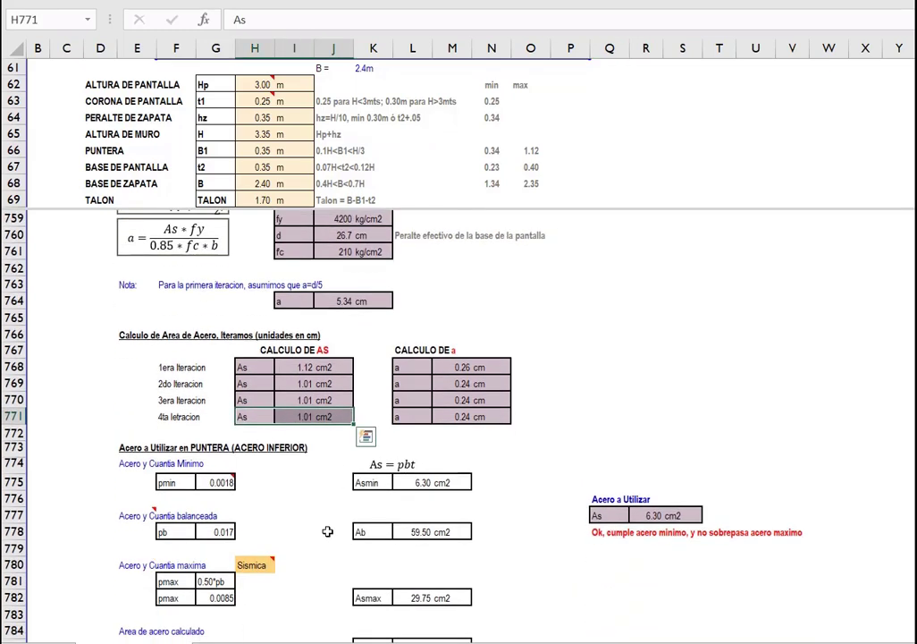
pyautogui.scroll(-2, 328, 531)
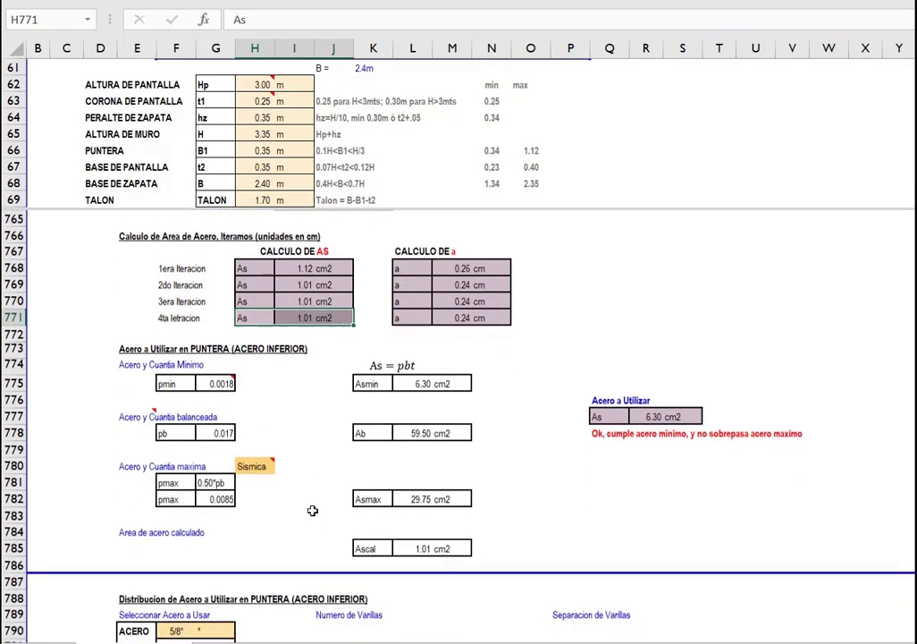
pyautogui.moveTo(121, 348); pyautogui.dragTo(469, 386)
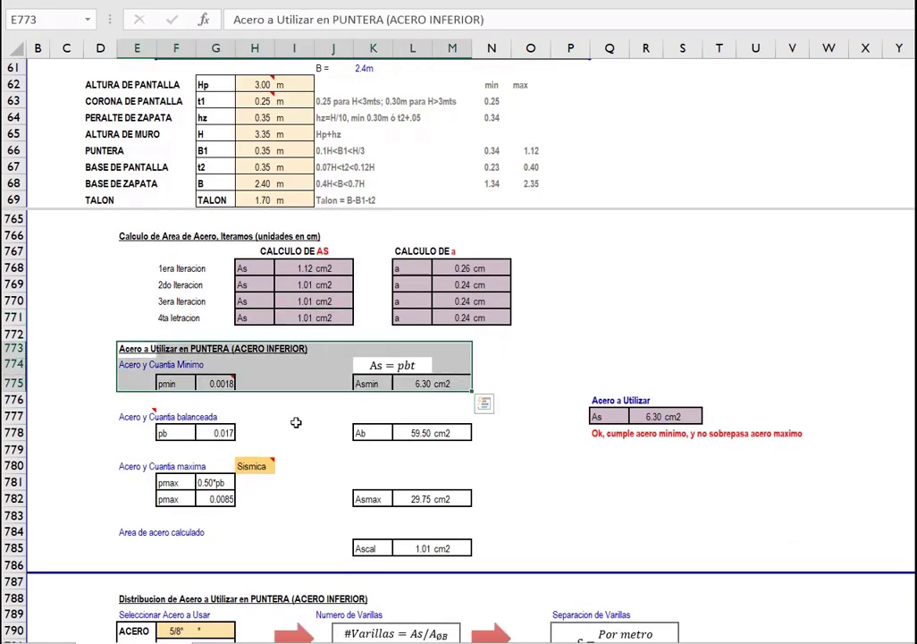
pyautogui.moveTo(136, 417); pyautogui.dragTo(430, 430)
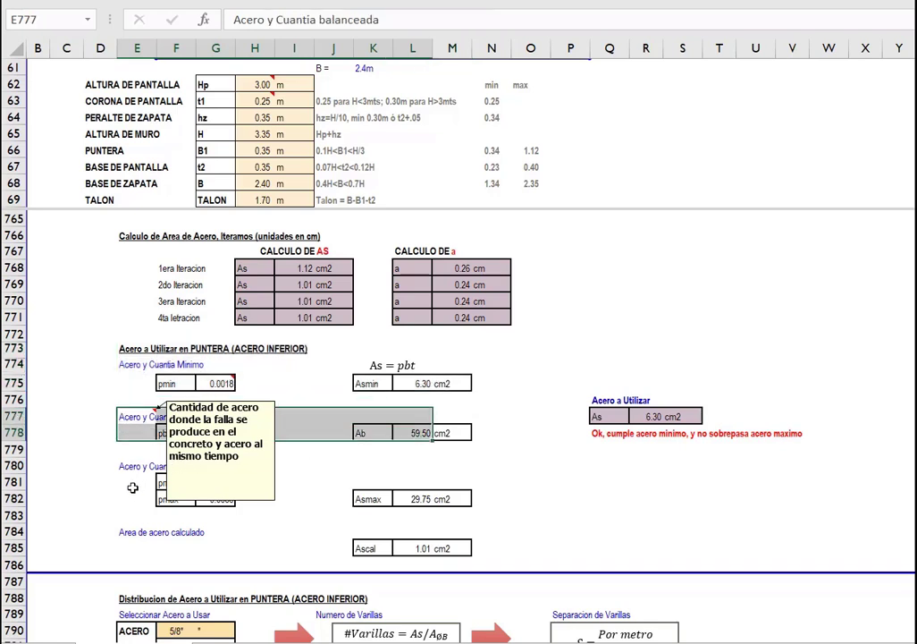
pyautogui.click(418, 499)
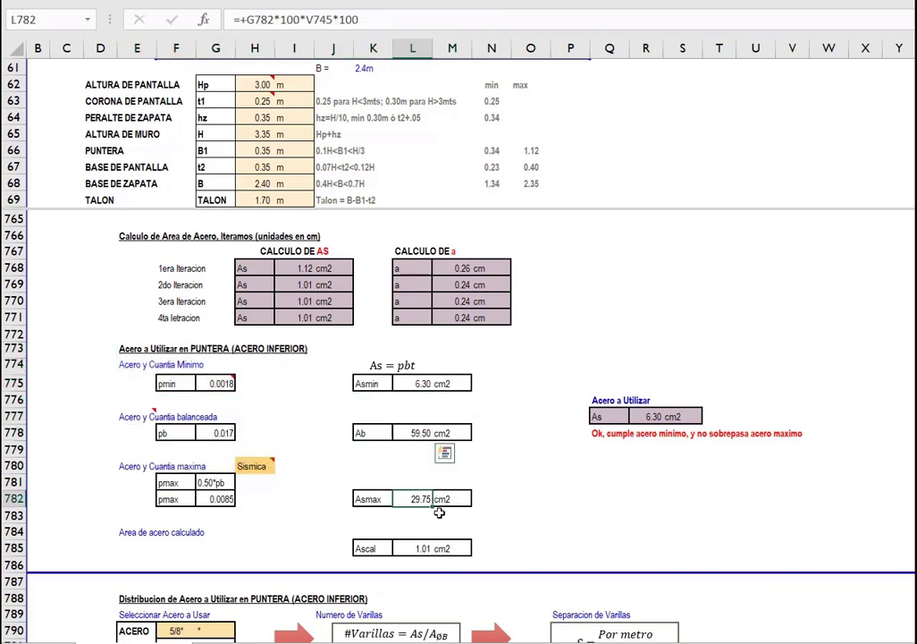
pyautogui.click(421, 549)
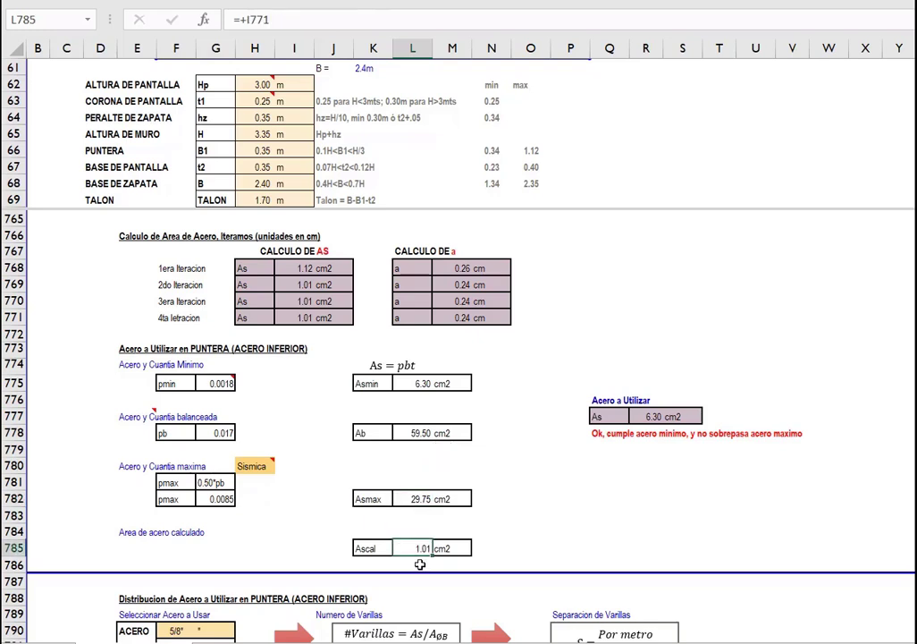
pyautogui.click(607, 419)
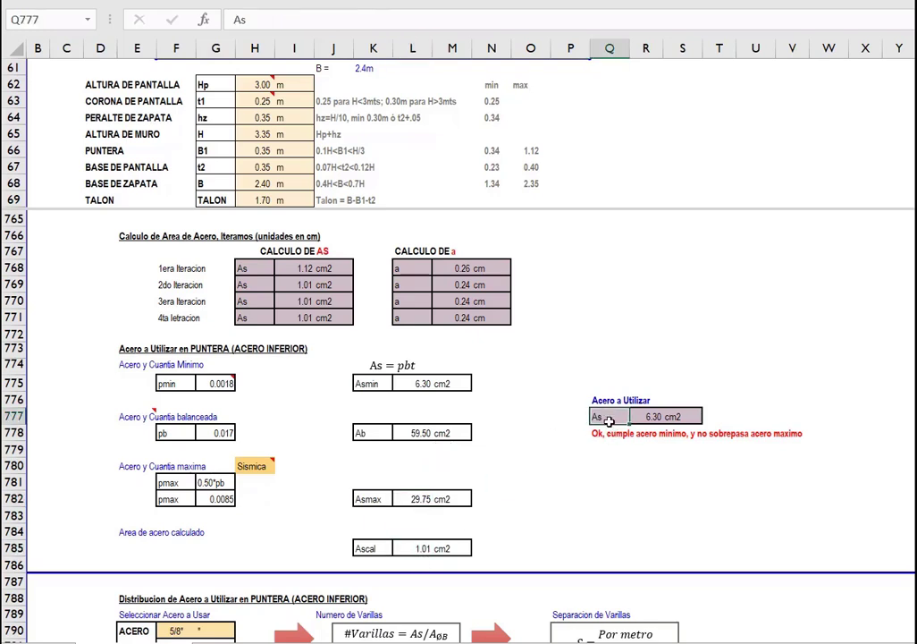
pyautogui.click(658, 419)
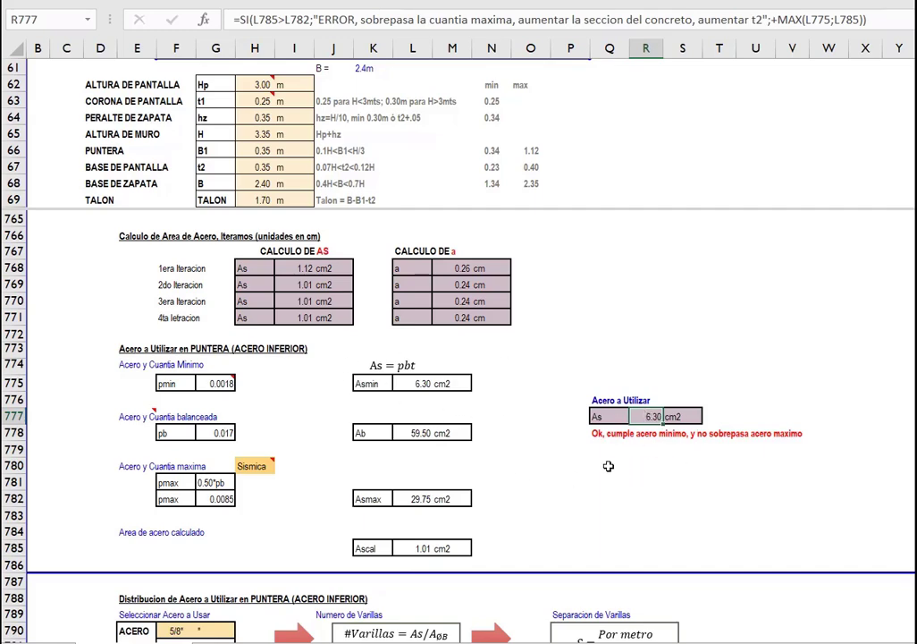
# Examine the bar diameter selection in the toe's bottom steel distribution and inspect the formula for the number of bars.
pyautogui.scroll(1, 610, 432)
pyautogui.scroll(1, 610, 433)
pyautogui.scroll(-2, 614, 432)
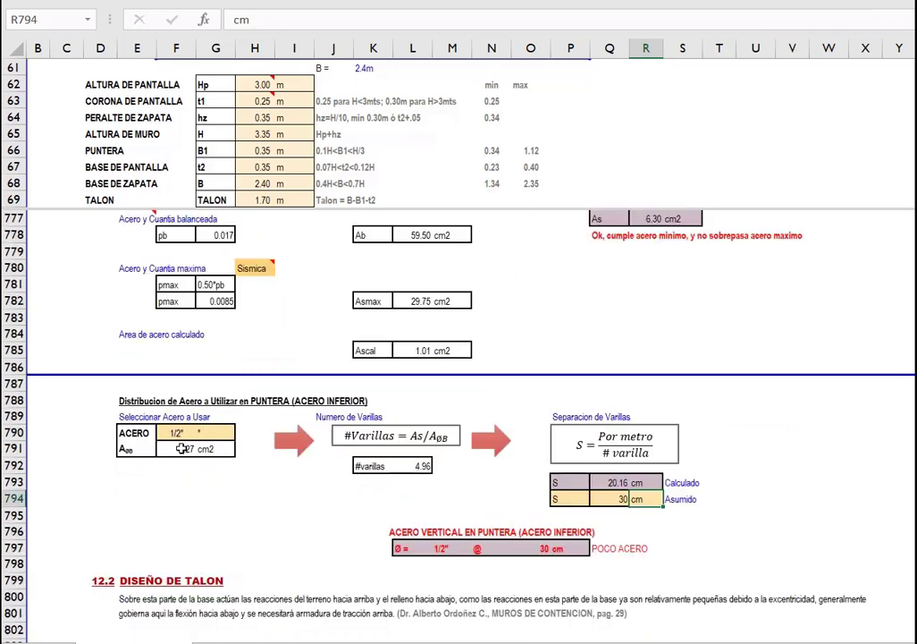
pyautogui.click(179, 432)
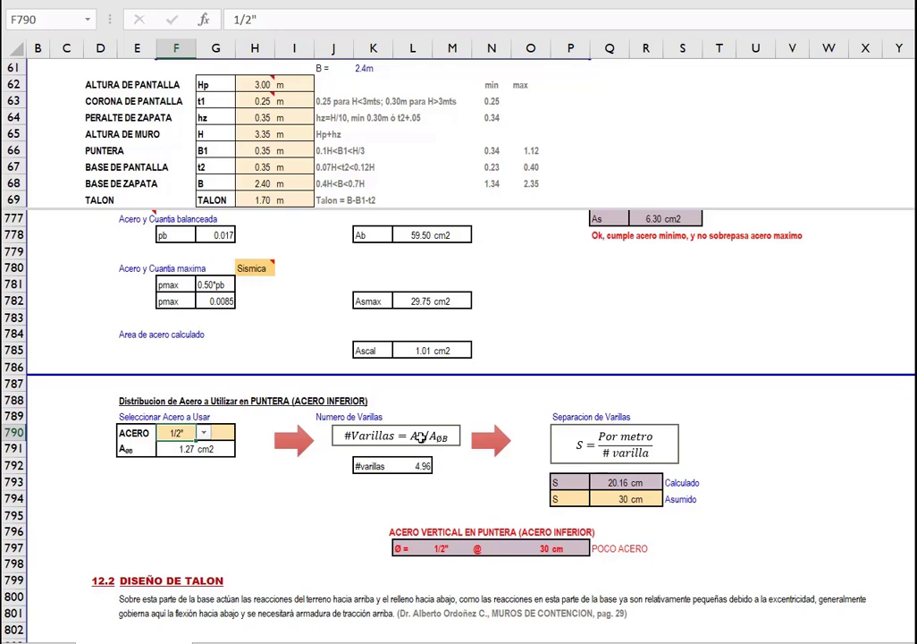
pyautogui.moveTo(137, 417); pyautogui.dragTo(215, 449)
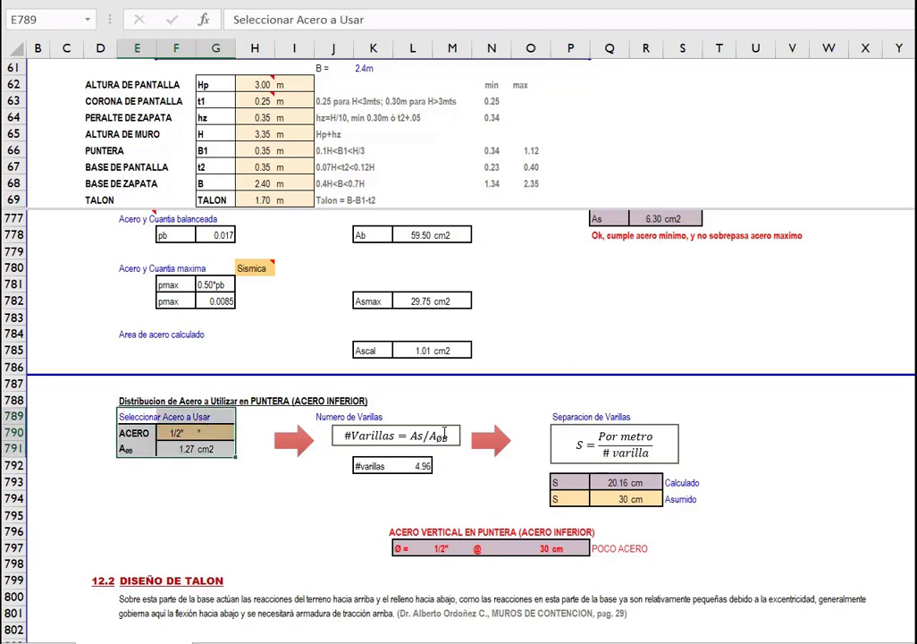
pyautogui.doubleClick(417, 465)
pyautogui.click(414, 463)
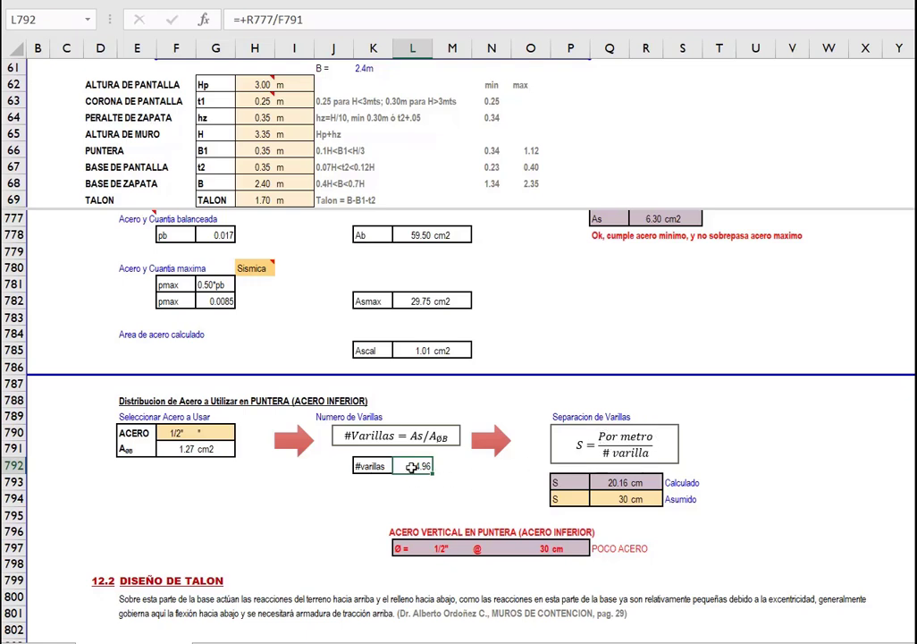
# Inspect the calculated bar spacing formula and compare it with the assumed spacing and the toe's steel result.
pyautogui.click(626, 483)
pyautogui.click(266, 27)
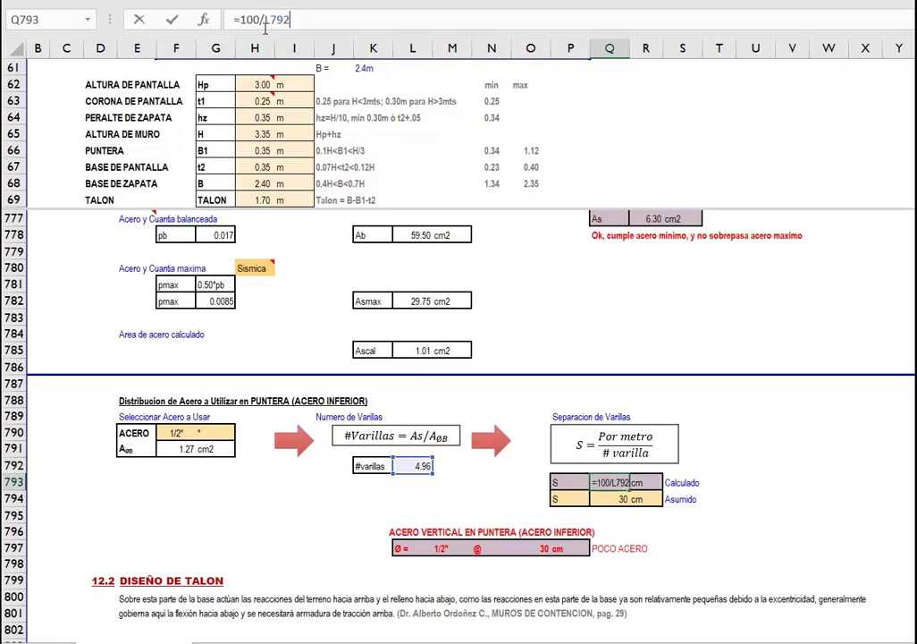
pyautogui.press('Escape')
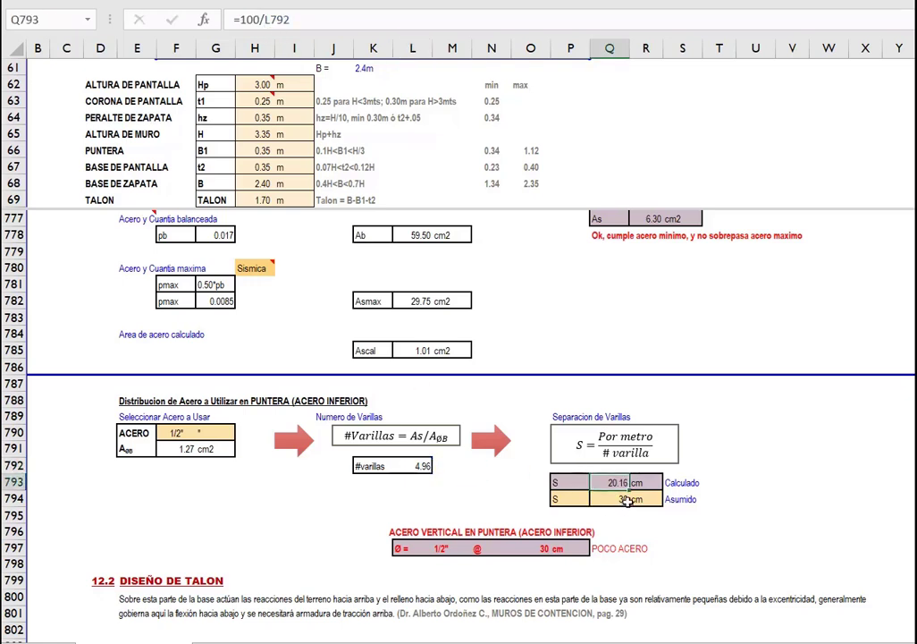
pyautogui.click(625, 501)
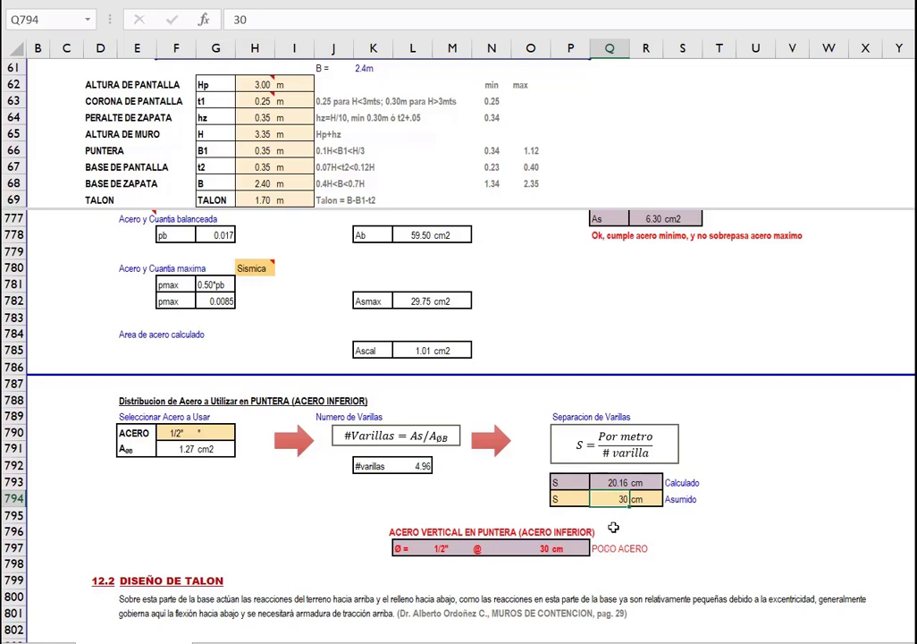
pyautogui.click(612, 548)
# Set the assumed bar spacing for the toe's bottom steel to 20 cm.
pyautogui.click(611, 499)
pyautogui.click(177, 433)
pyautogui.click(613, 499)
pyautogui.write('20')
pyautogui.press('Return')
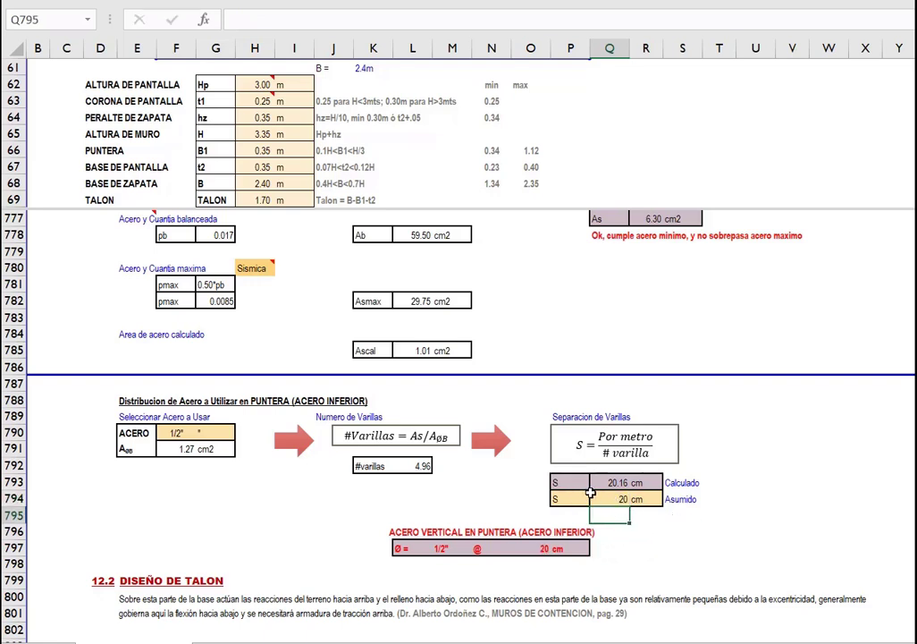
# Choose 5/8" bars for the toe's bottom steel and set the assumed spacing to 30 cm.
pyautogui.click(608, 500)
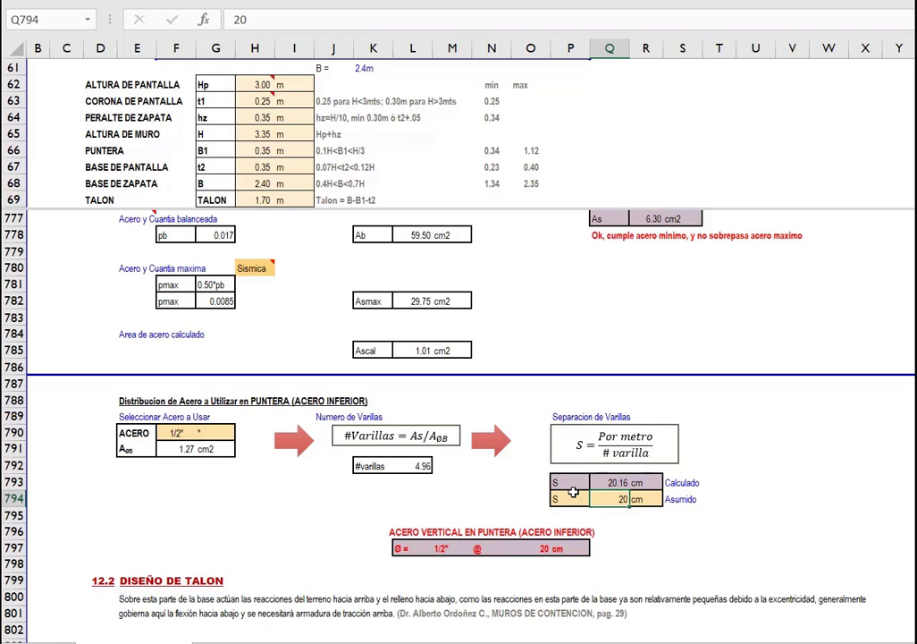
pyautogui.click(213, 436)
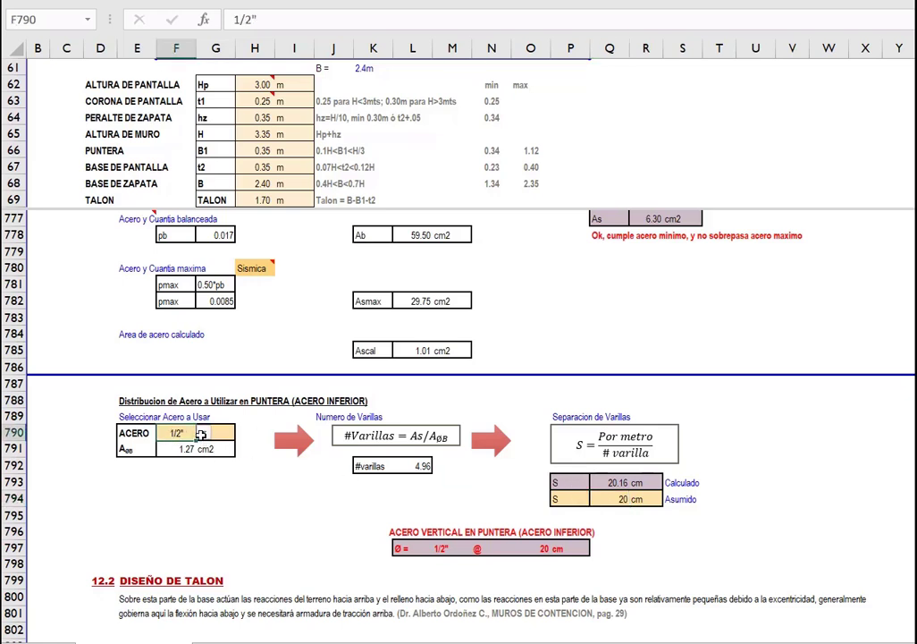
pyautogui.click(203, 433)
pyautogui.click(196, 467)
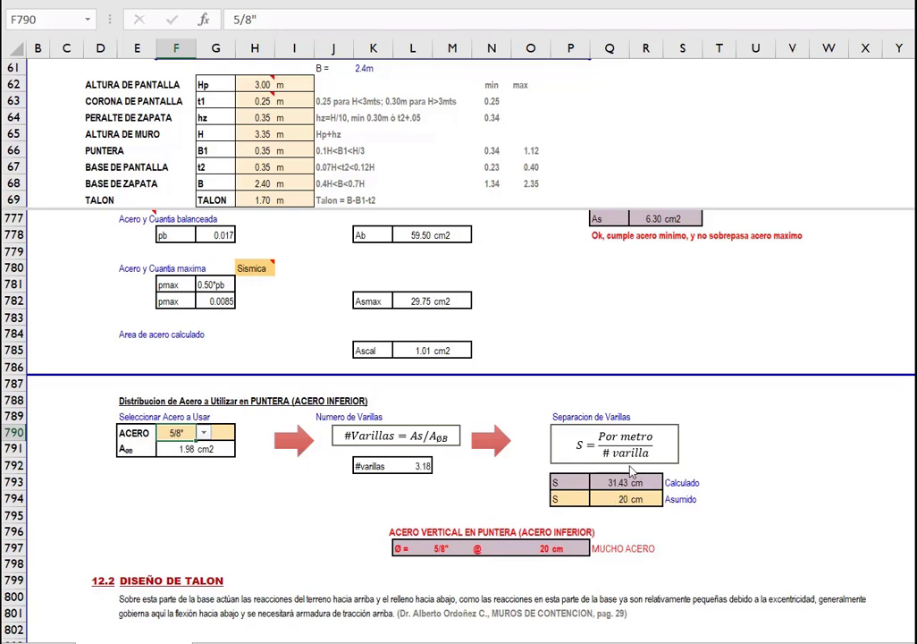
pyautogui.click(616, 503)
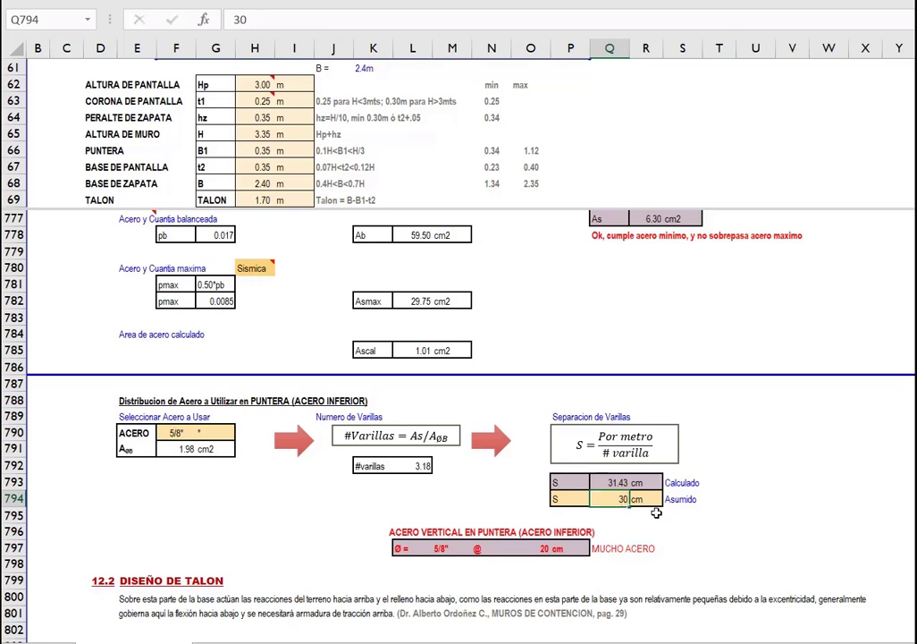
pyautogui.press('Return')
pyautogui.click(732, 454)
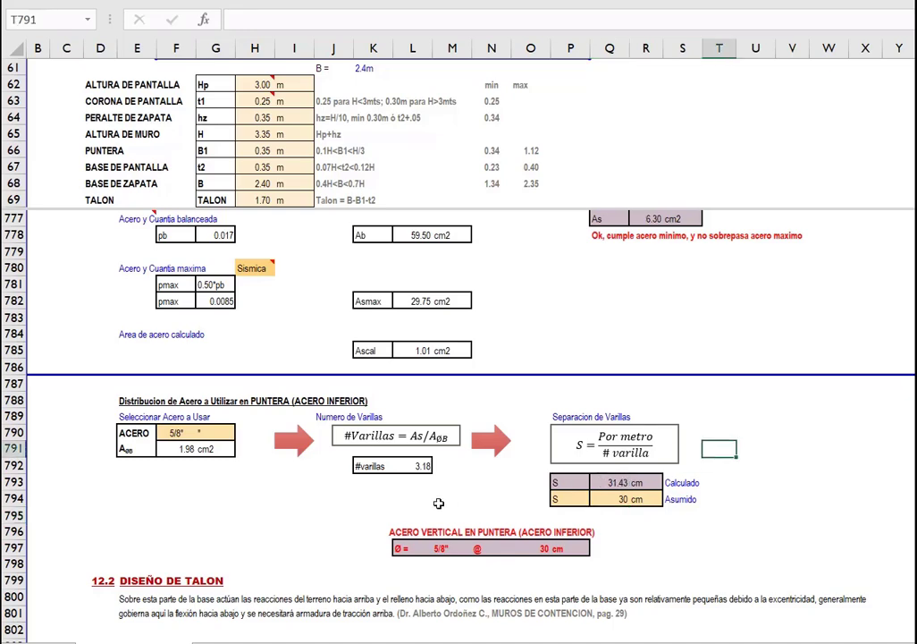
# Examine section 12.2 on the heel design together with the footing depth hz in the wall dimensions.
pyautogui.scroll(2, 439, 503)
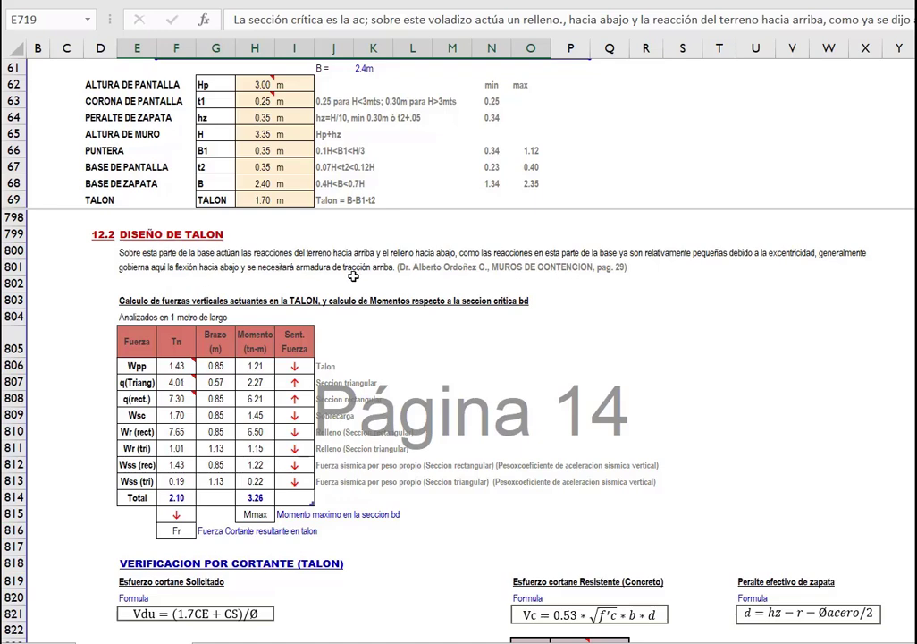
pyautogui.scroll(1, 352, 275)
pyautogui.scroll(-1, 354, 316)
pyautogui.moveTo(130, 117); pyautogui.dragTo(262, 112)
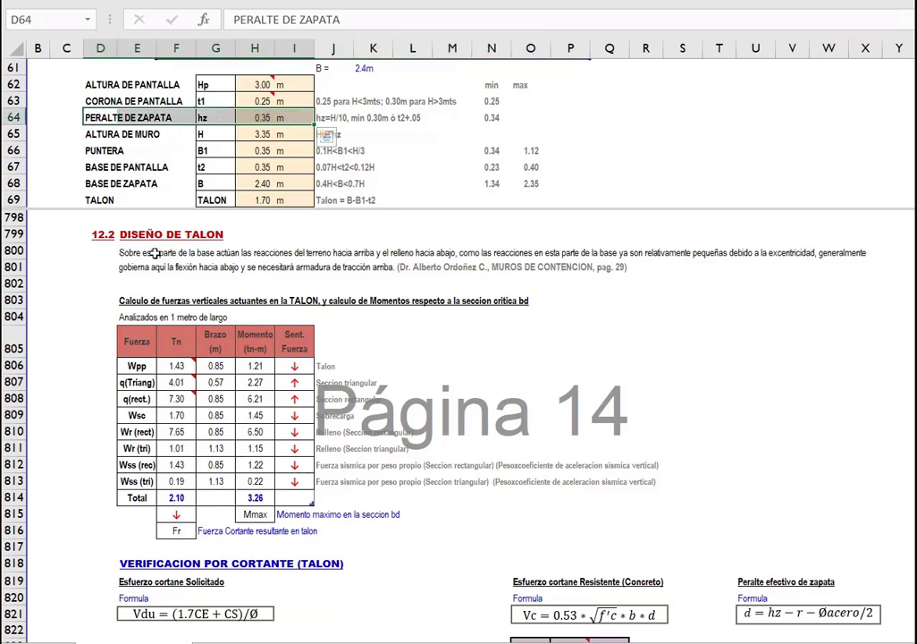
pyautogui.click(136, 233)
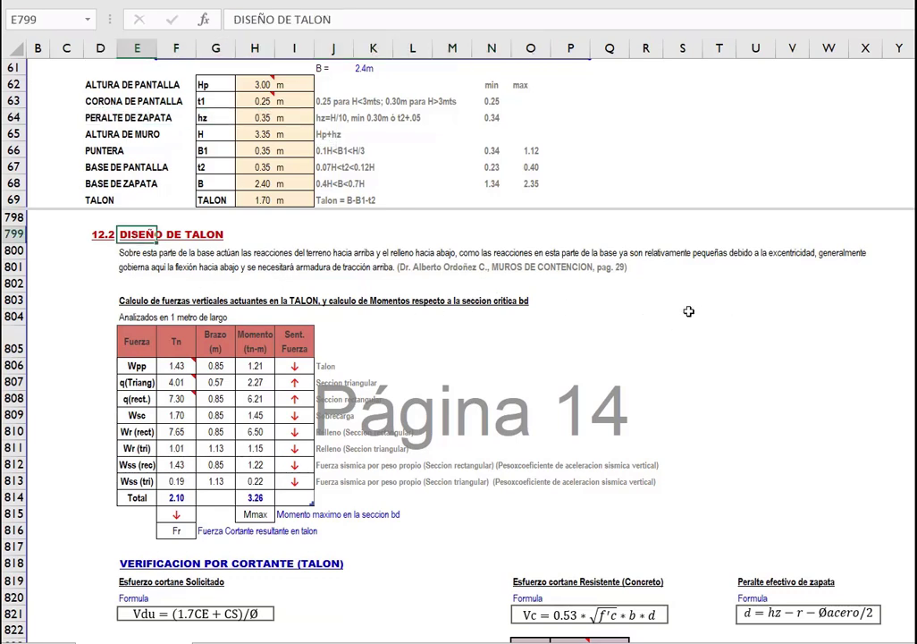
# Review the load legend in section 12.1 against the footing load diagram, covering the surcharge weight Wsc and the backfill weight Wr.
pyautogui.scroll(9, 674, 309)
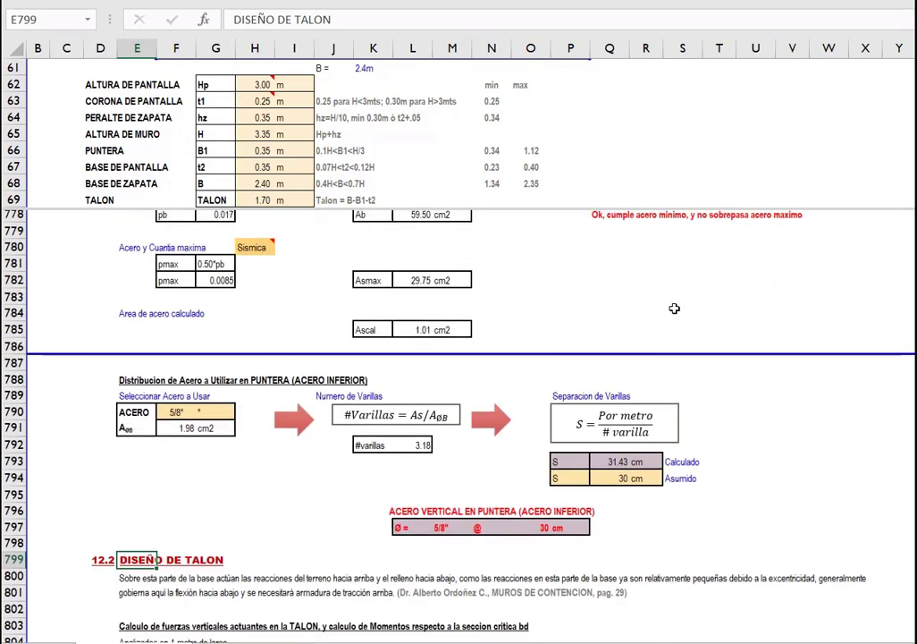
pyautogui.scroll(10, 673, 311)
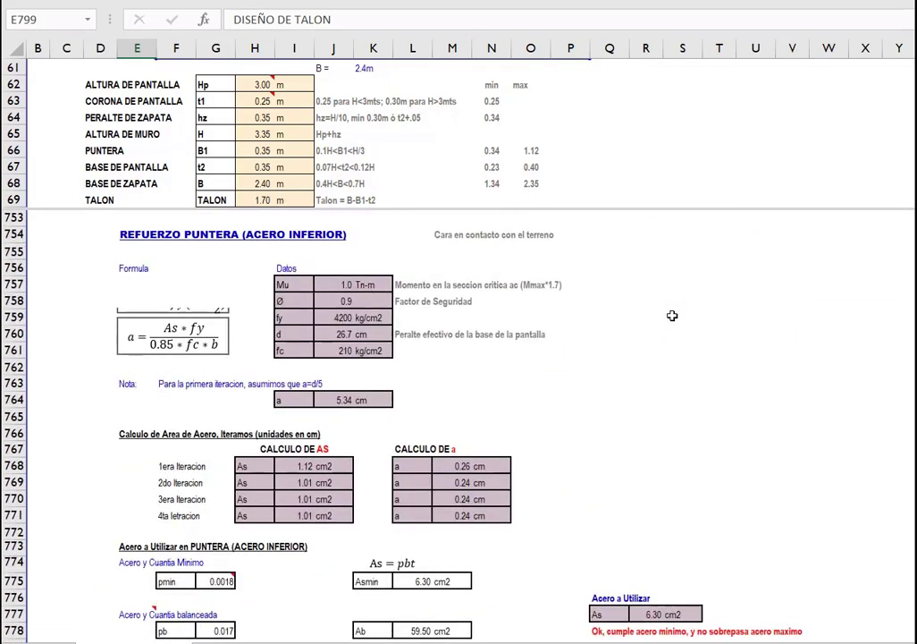
pyautogui.scroll(7, 673, 316)
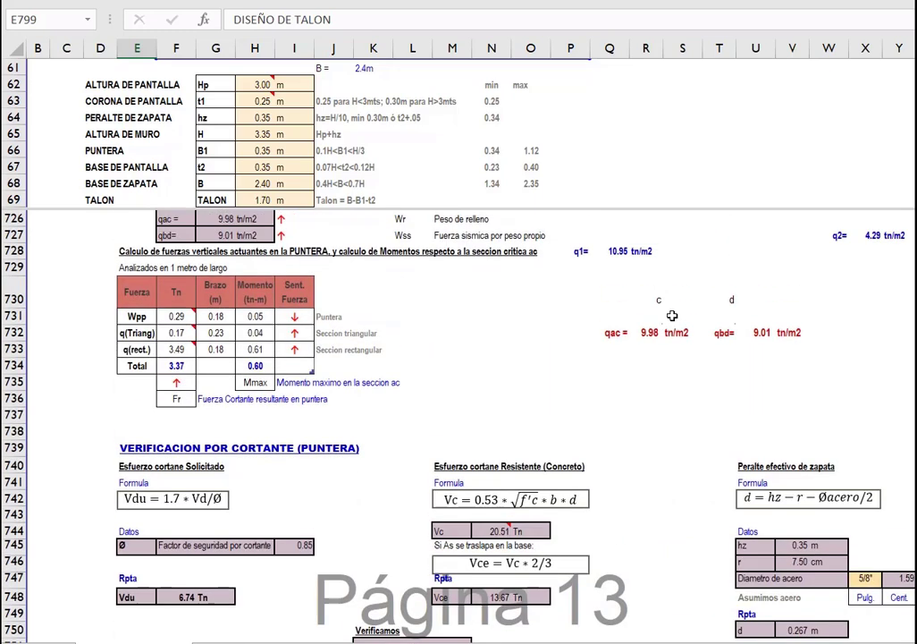
pyautogui.scroll(1, 723, 407)
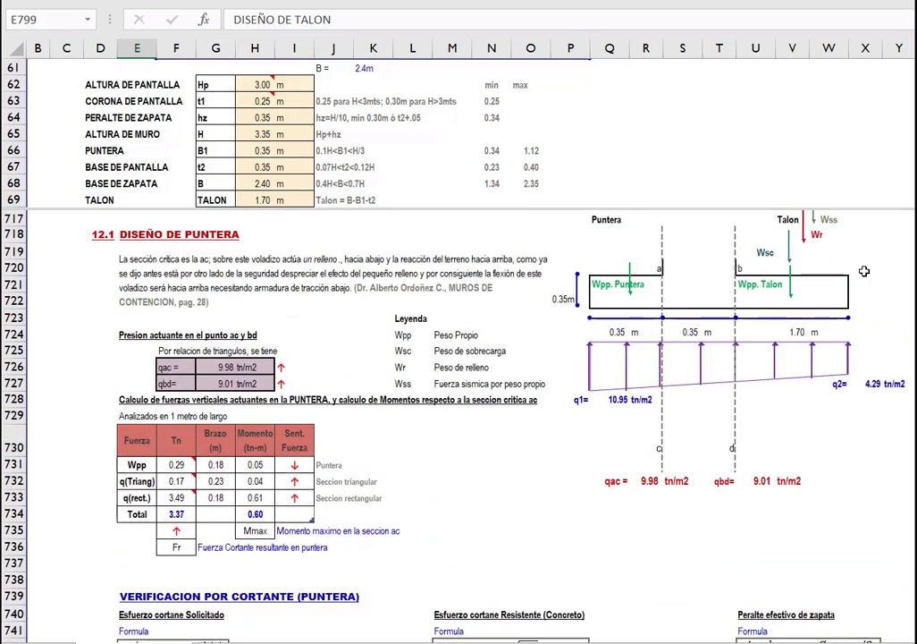
pyautogui.scroll(1, 814, 330)
pyautogui.moveTo(398, 369); pyautogui.dragTo(487, 435)
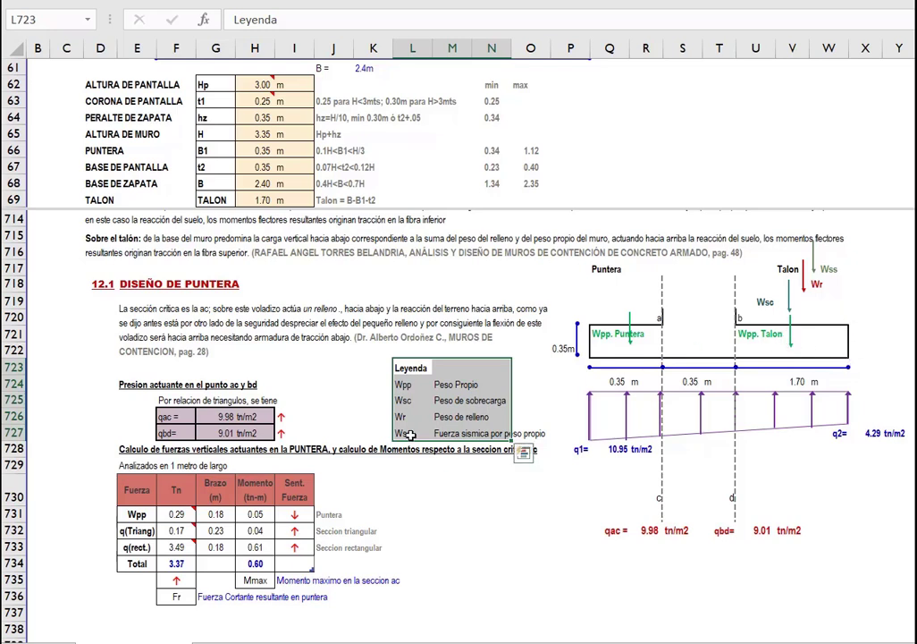
pyautogui.click(466, 403)
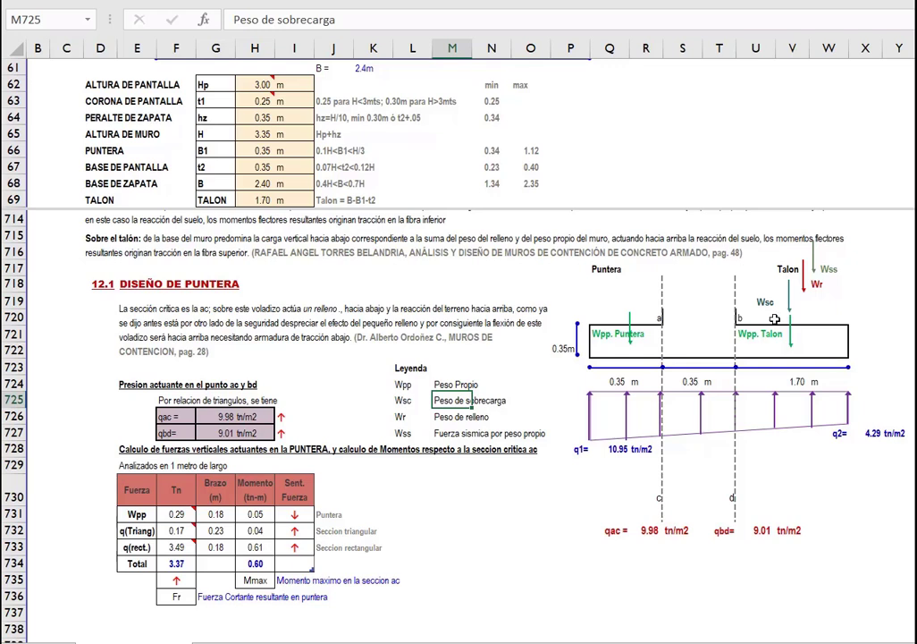
pyautogui.click(457, 418)
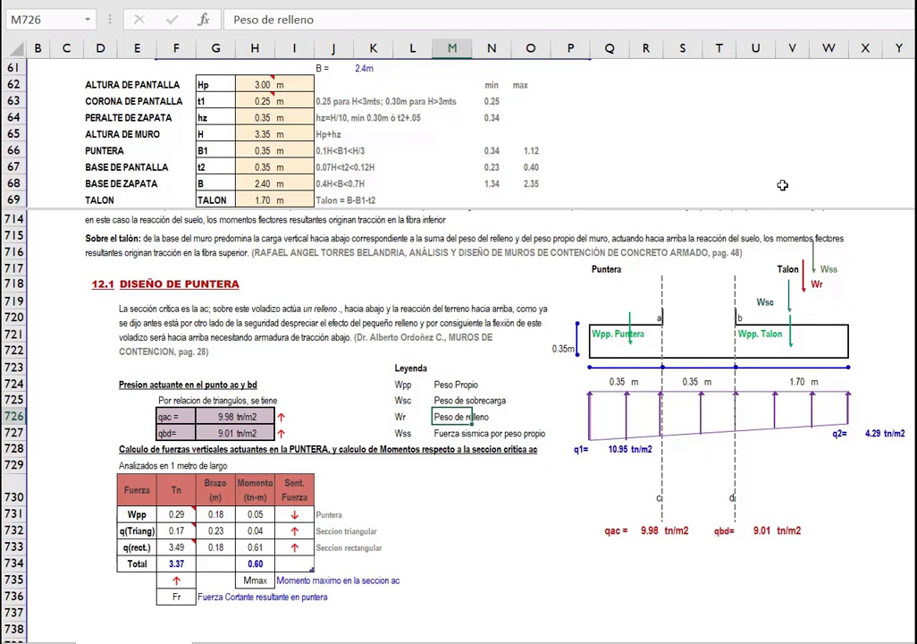
# Bring the wall drawing into the upper pane and enlarge that pane down to about the middle of the sheet view.
pyautogui.click(531, 166)
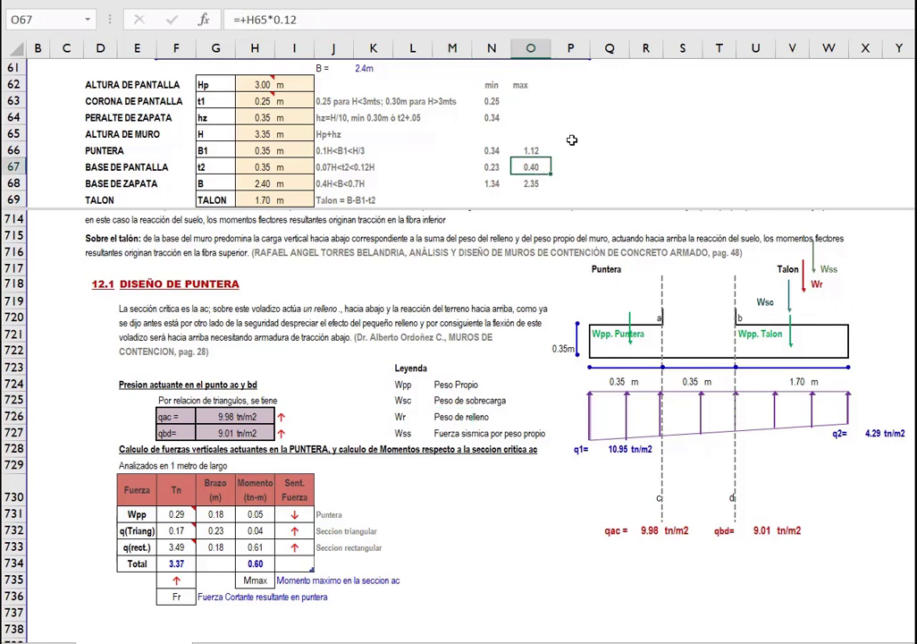
pyautogui.scroll(4, 572, 135)
pyautogui.scroll(1, 572, 135)
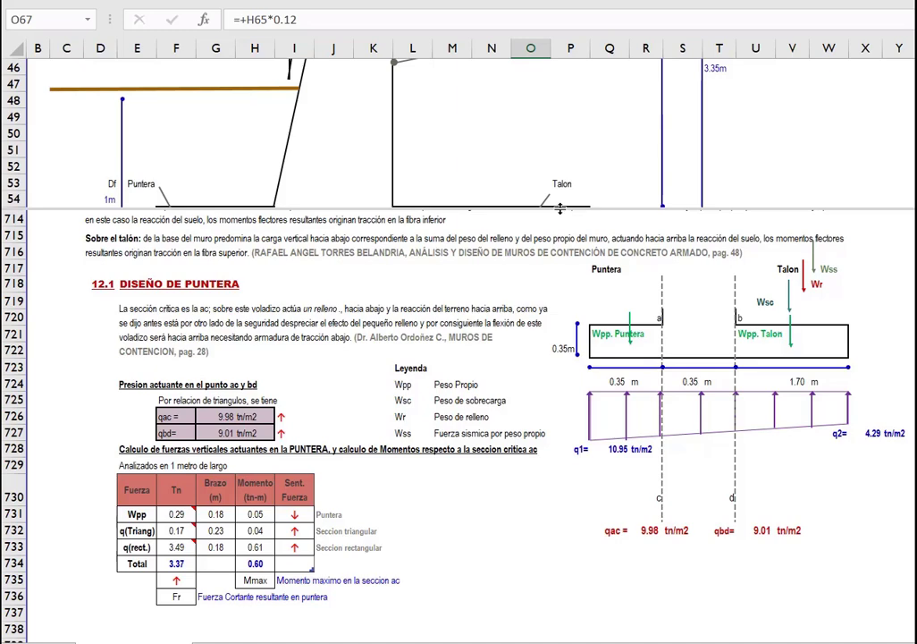
pyautogui.moveTo(558, 208); pyautogui.dragTo(558, 327)
pyautogui.click(490, 166)
pyautogui.scroll(3, 490, 178)
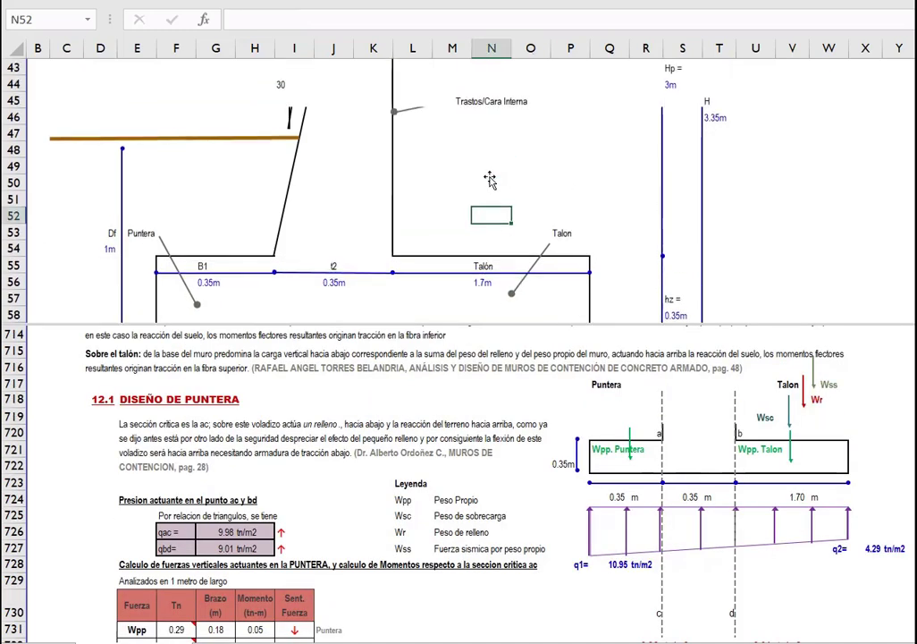
# Examine the sloped ground line, the backfill area behind the stem and the surcharge Sc on the wall drawing.
pyautogui.scroll(3, 490, 178)
pyautogui.click(400, 90)
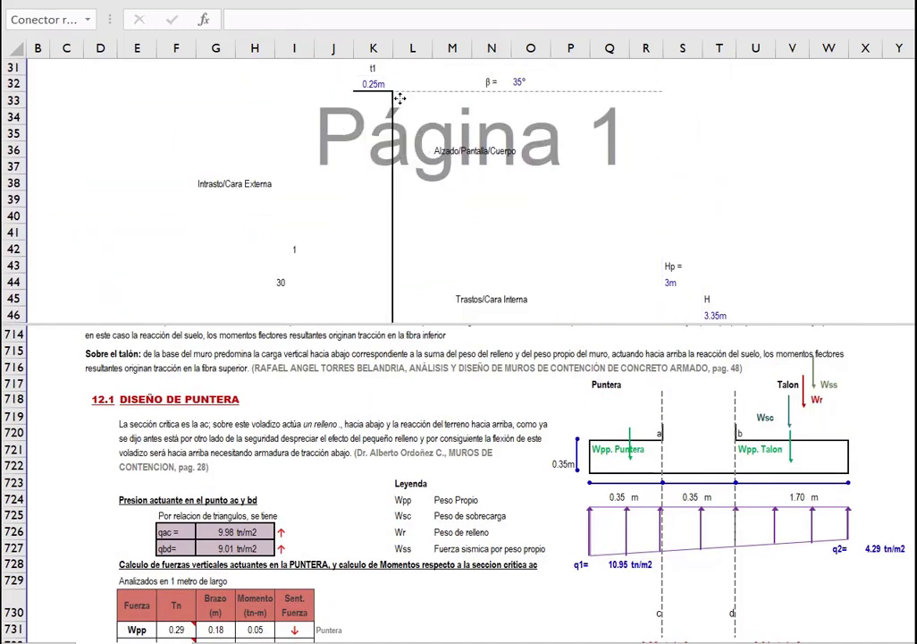
pyautogui.click(408, 109)
pyautogui.click(406, 94)
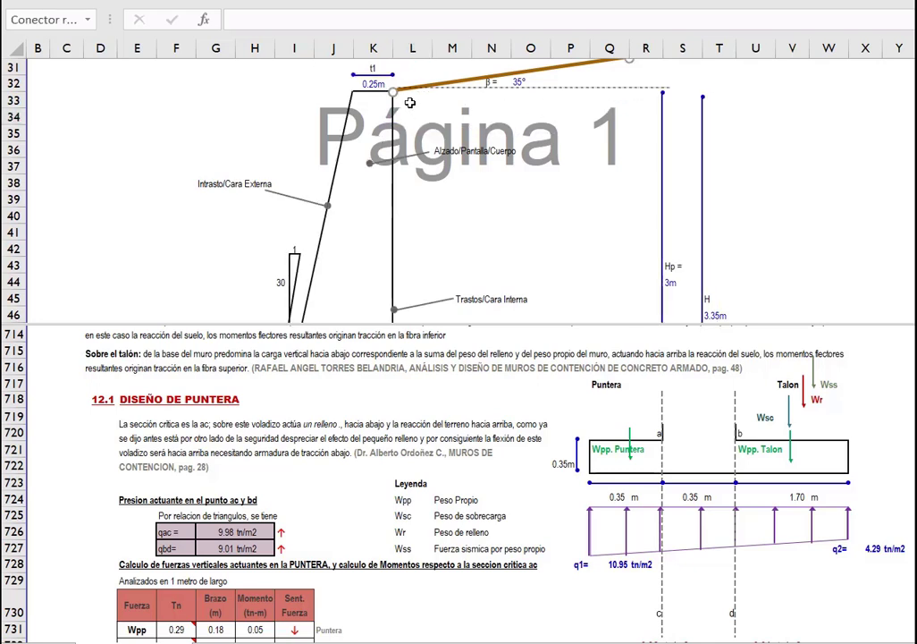
pyautogui.click(407, 101)
pyautogui.moveTo(407, 101); pyautogui.dragTo(648, 341)
pyautogui.moveTo(637, 328); pyautogui.dragTo(629, 288)
pyautogui.scroll(4, 555, 165)
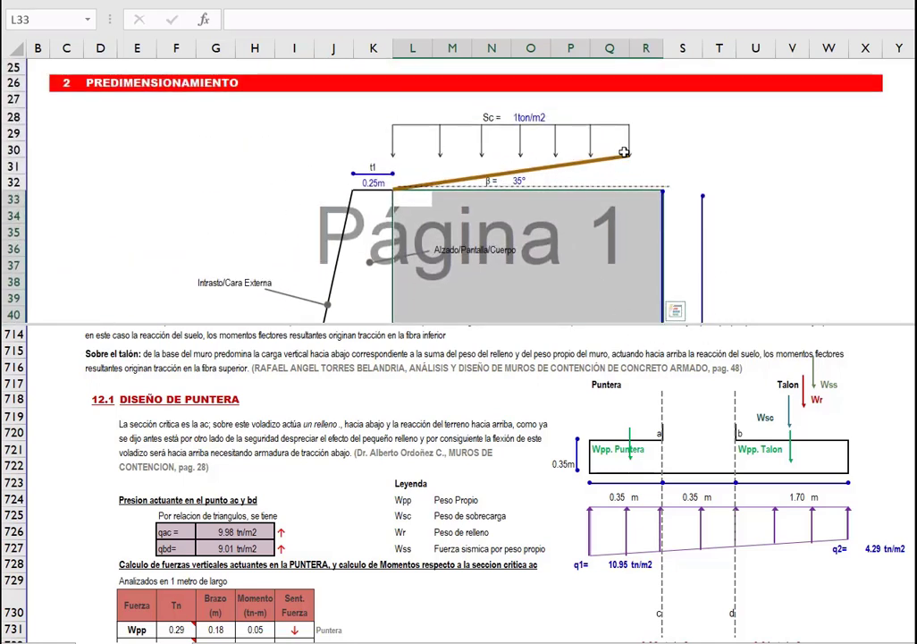
# Compare the seismic force Wss in the heel's load diagram and legend with the backfill area on the wall drawing.
pyautogui.click(756, 384)
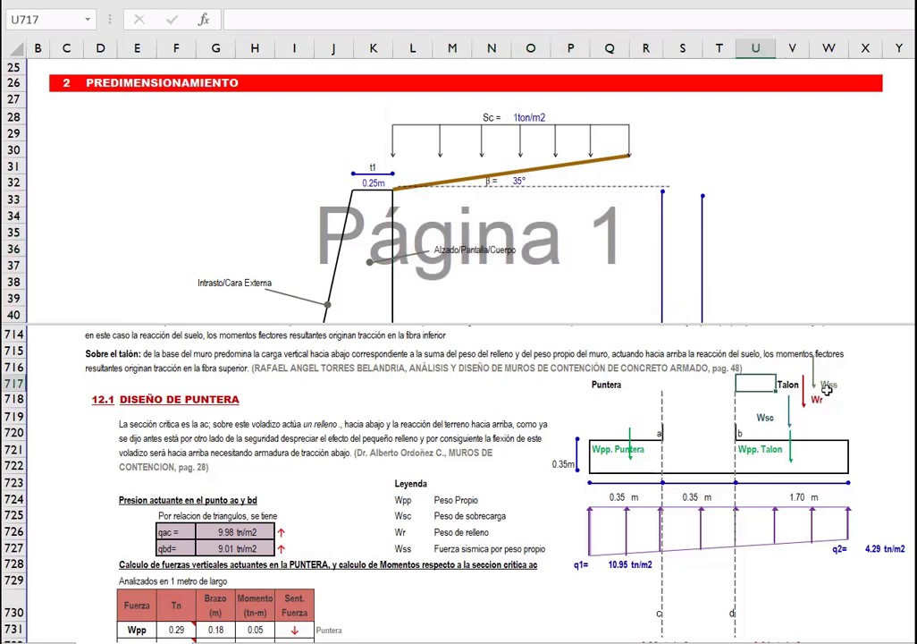
pyautogui.moveTo(463, 548); pyautogui.dragTo(539, 549)
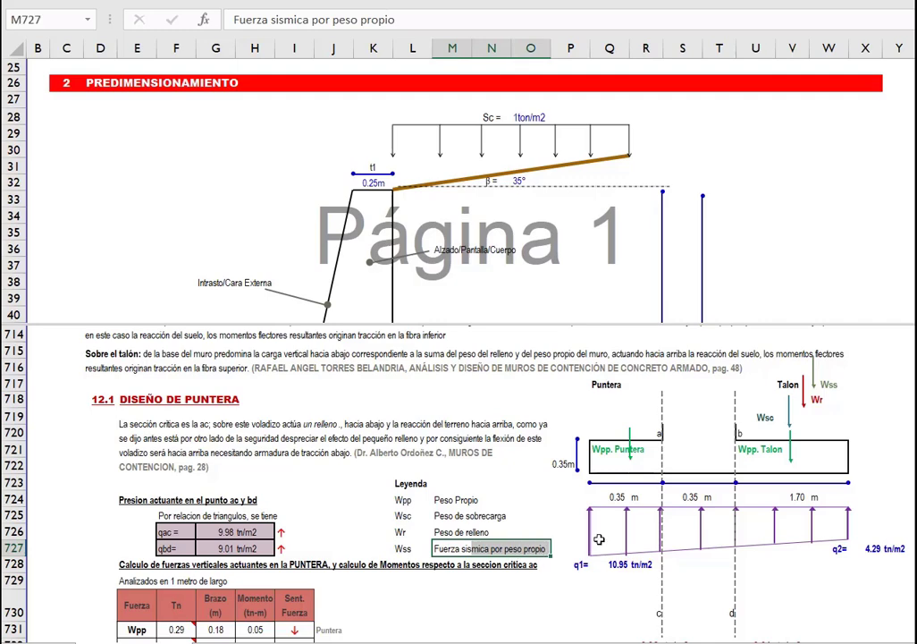
pyautogui.moveTo(412, 208)
pyautogui.mouseDown()
pyautogui.moveTo(585, 242)
pyautogui.moveTo(586, 282)
pyautogui.mouseUp()
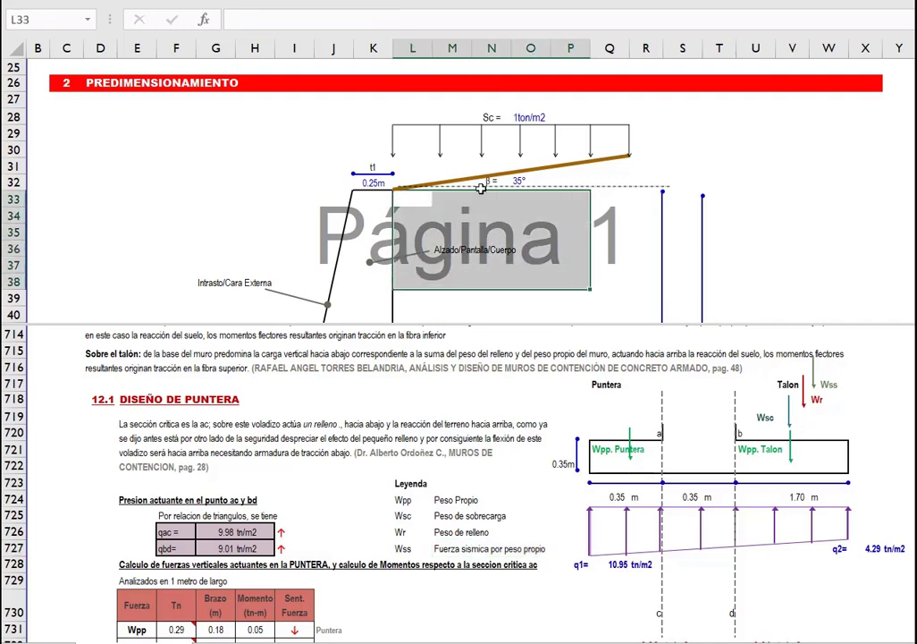
# Examine the heel's vertical force table in section 12.2, covering the listed forces, their directions and the two upward soil reactions.
pyautogui.click(529, 426)
pyautogui.scroll(-8, 358, 483)
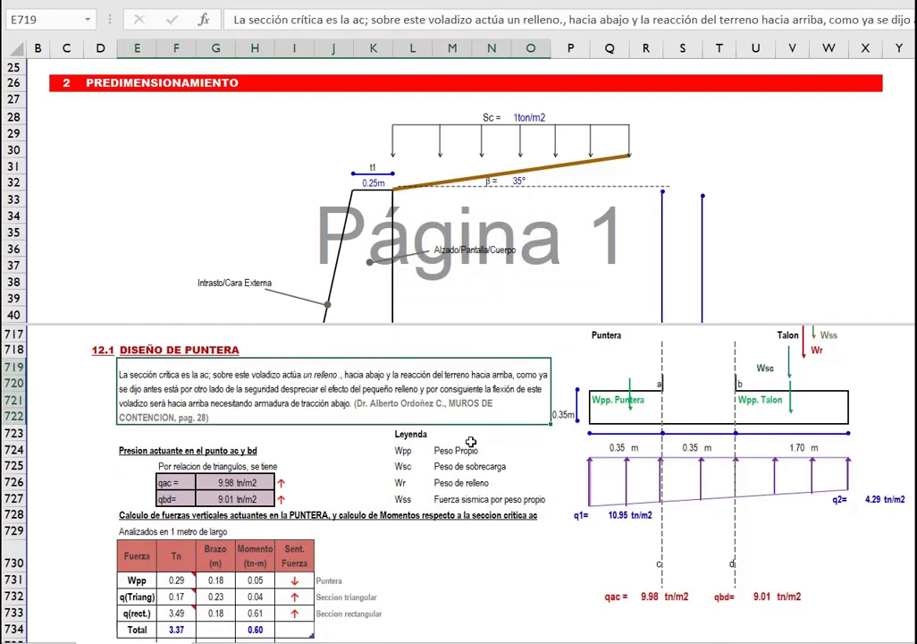
pyautogui.scroll(-6, 347, 486)
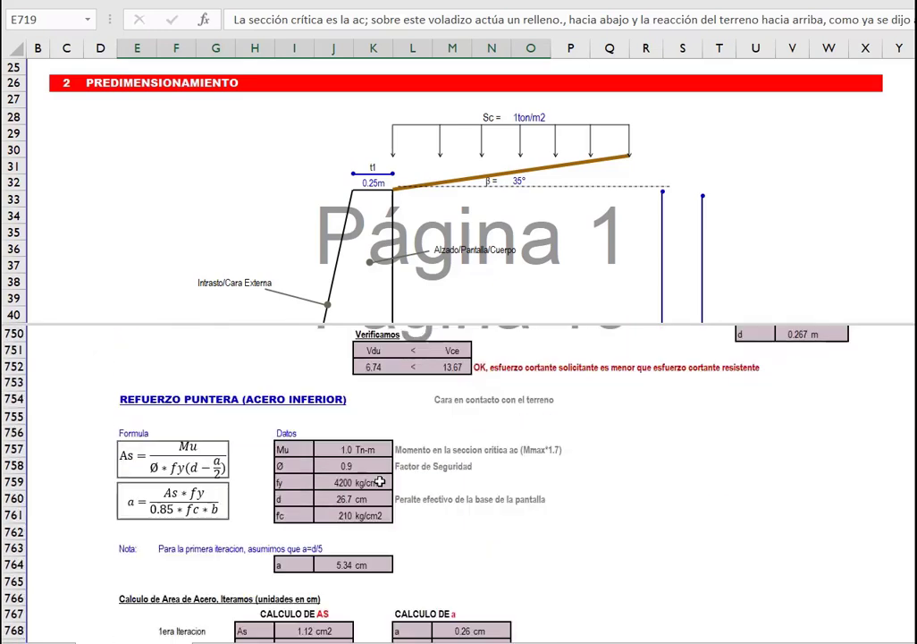
pyautogui.scroll(-5, 380, 482)
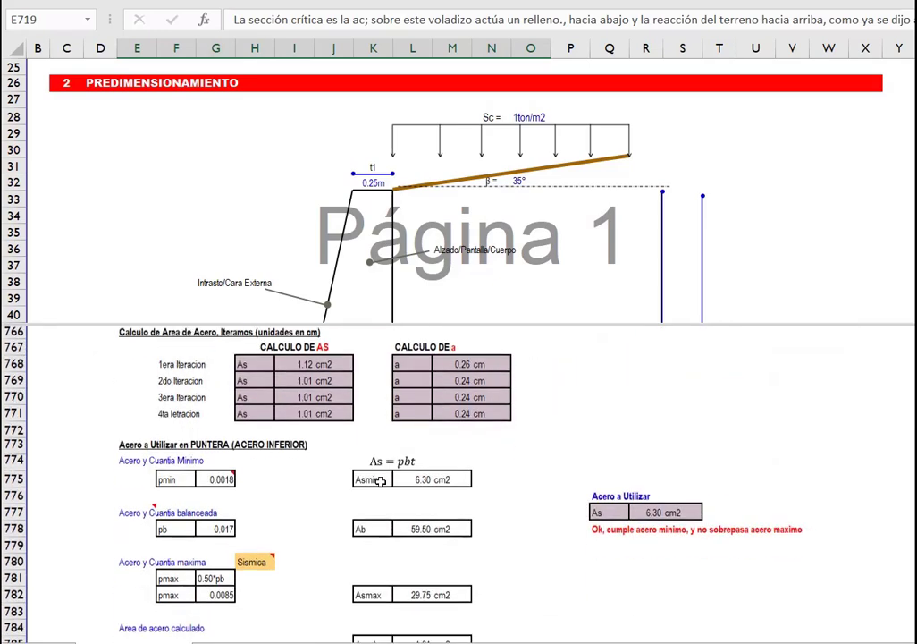
pyautogui.scroll(-7, 530, 474)
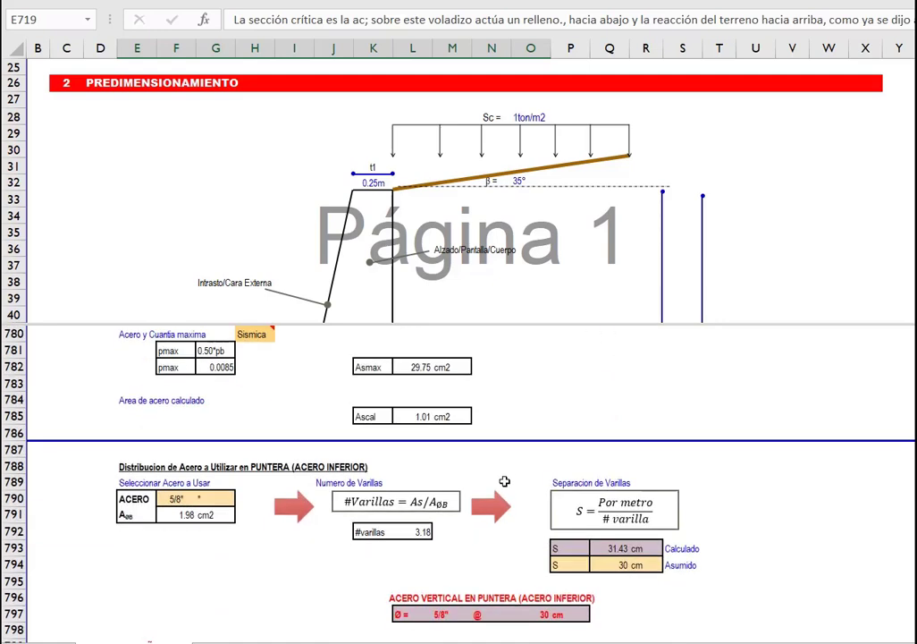
pyautogui.click(501, 513)
pyautogui.scroll(-2, 486, 507)
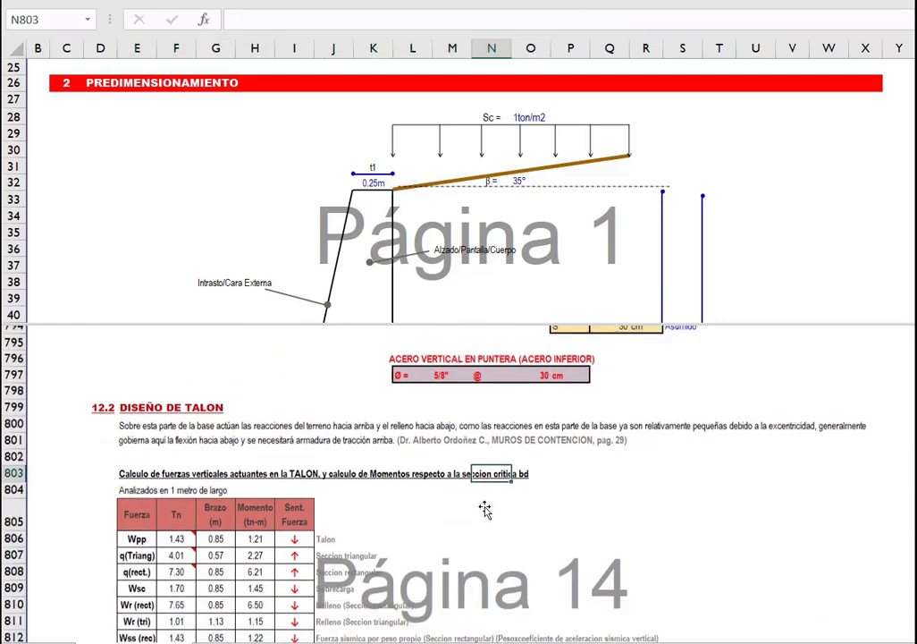
pyautogui.scroll(-1, 391, 490)
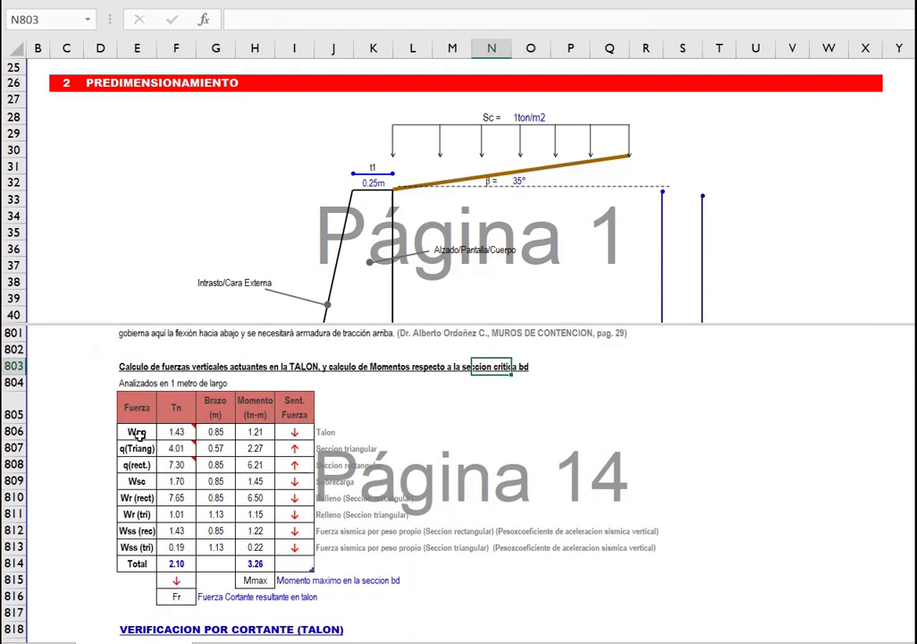
pyautogui.moveTo(136, 432); pyautogui.dragTo(136, 547)
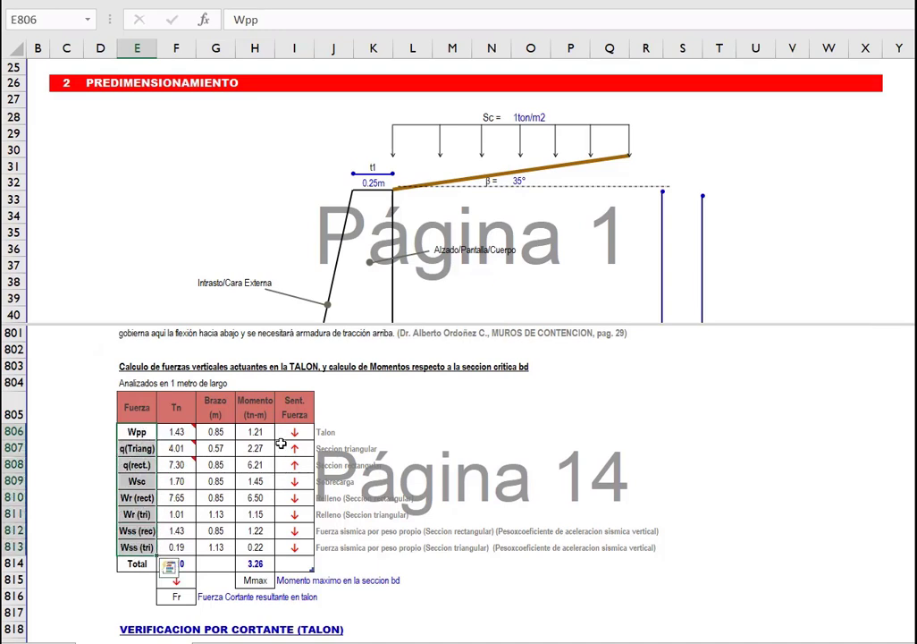
pyautogui.moveTo(294, 433); pyautogui.dragTo(280, 537)
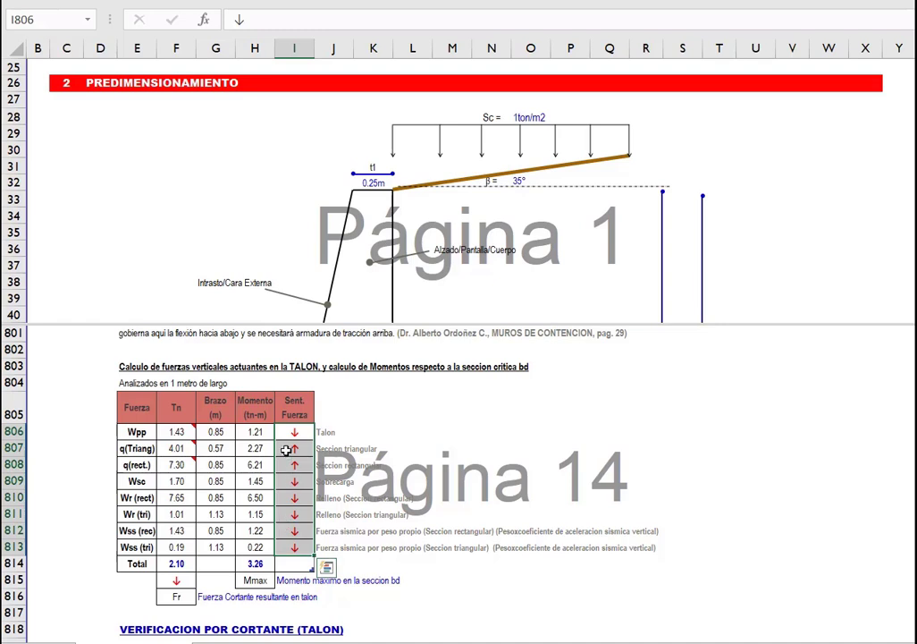
pyautogui.moveTo(296, 448); pyautogui.dragTo(138, 465)
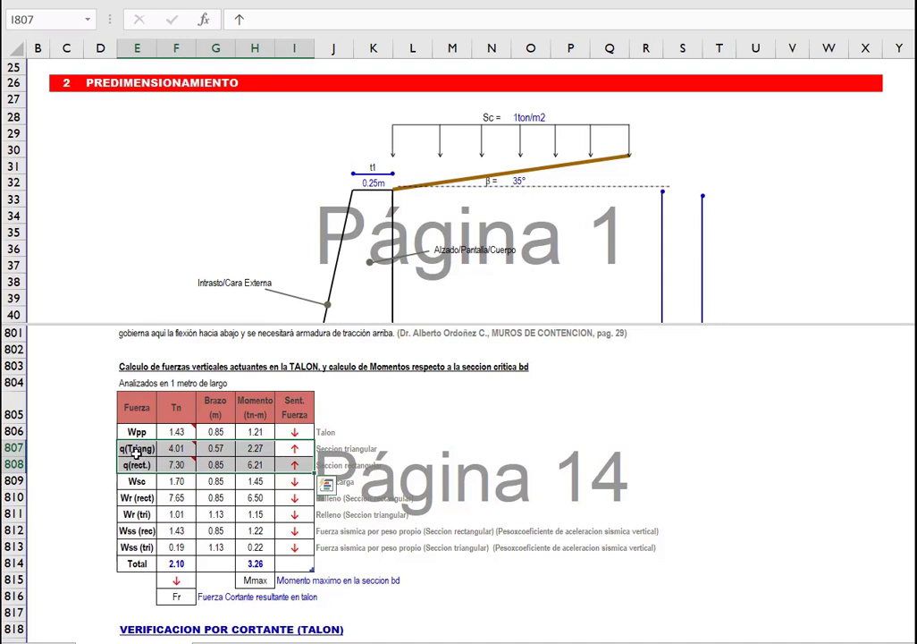
# Inspect the heel's self-weight row Wpp and the formula behind its force value.
pyautogui.click(138, 433)
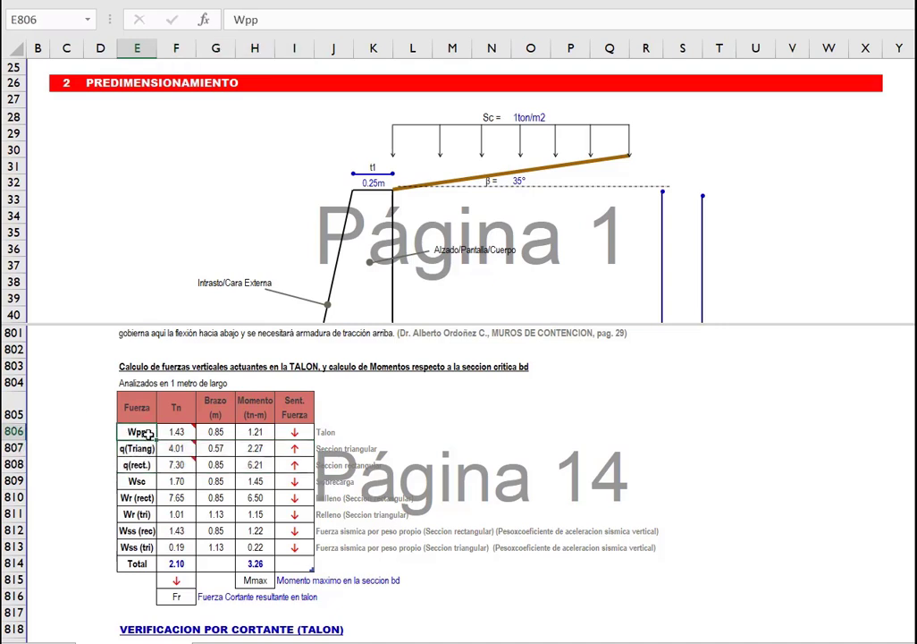
pyautogui.click(329, 434)
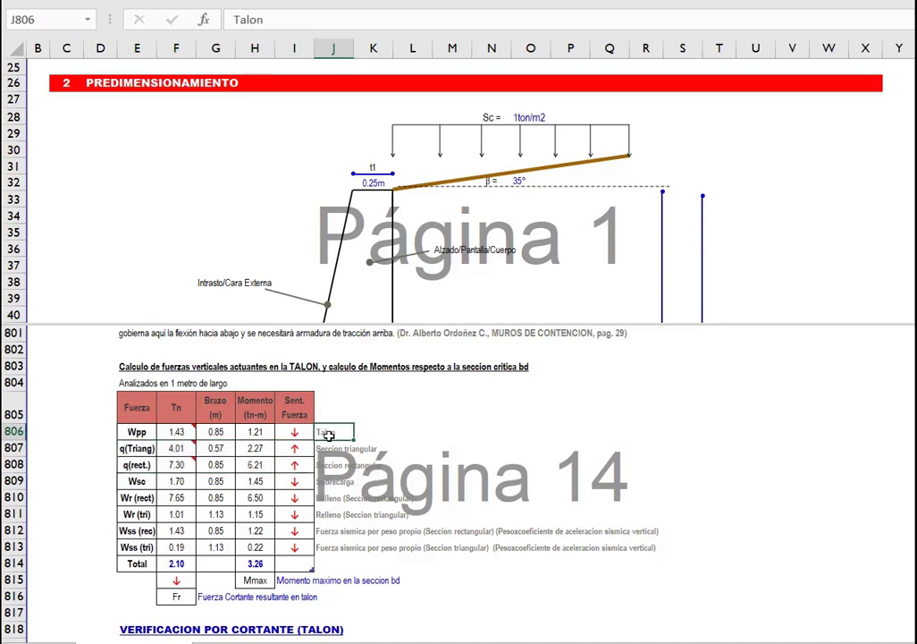
pyautogui.click(172, 433)
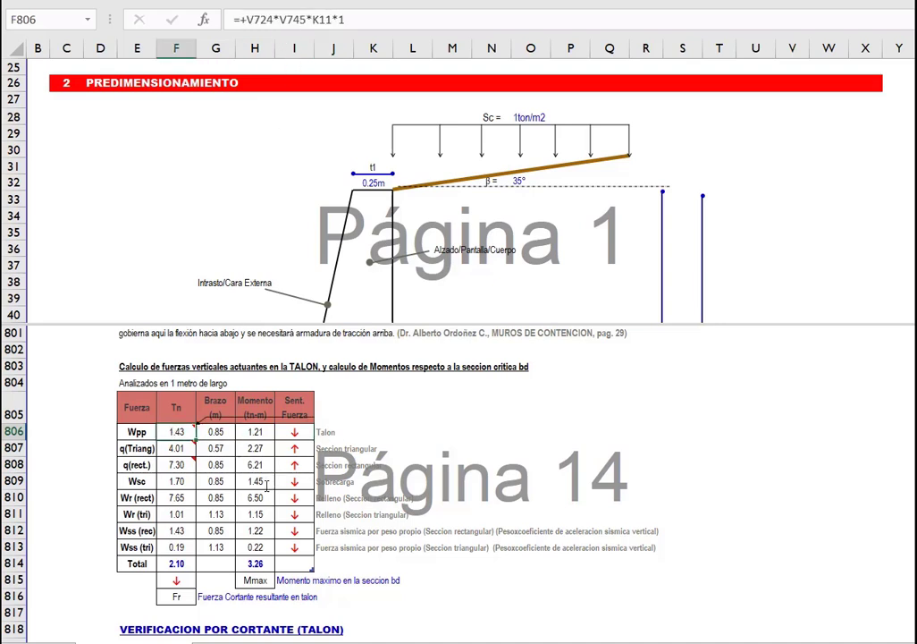
# Calculate the heel's self-weight in cell V59 beside the wall drawing with the formula +1.7*0.35*K11, using the concrete's specific weight.
pyautogui.click(529, 233)
pyautogui.scroll(-4, 519, 231)
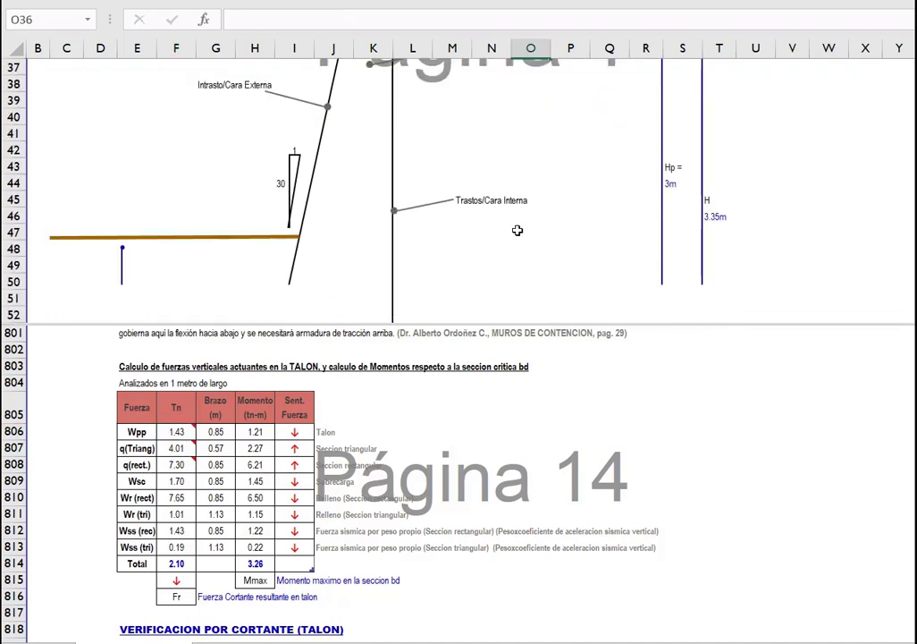
pyautogui.scroll(-4, 516, 230)
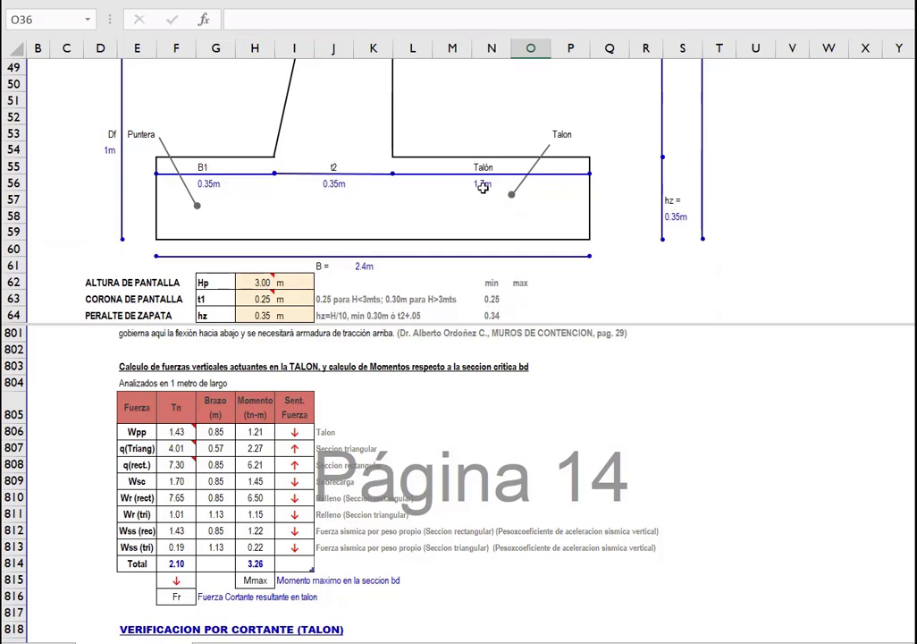
pyautogui.click(482, 186)
pyautogui.click(690, 220)
pyautogui.click(786, 231)
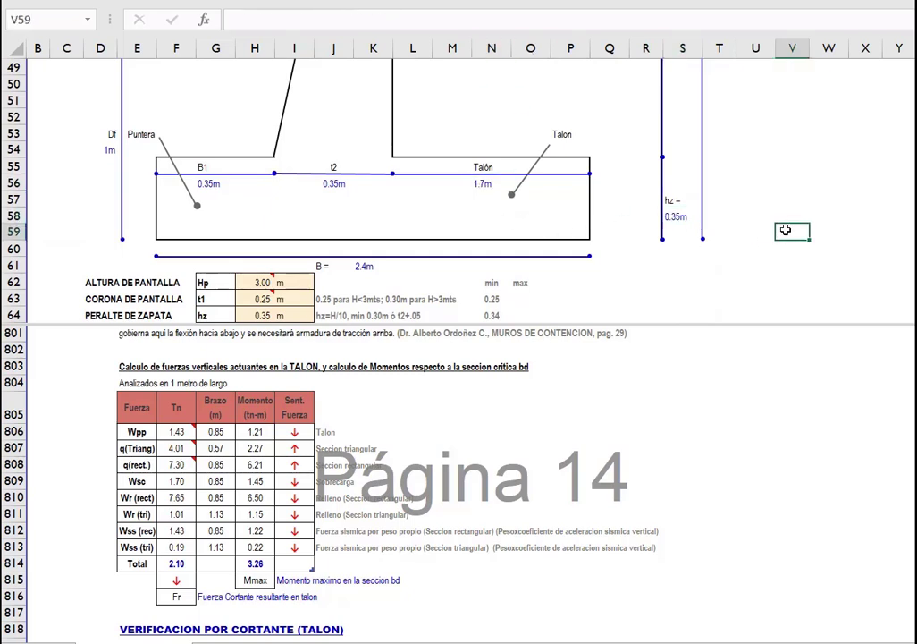
pyautogui.write('+1.7')
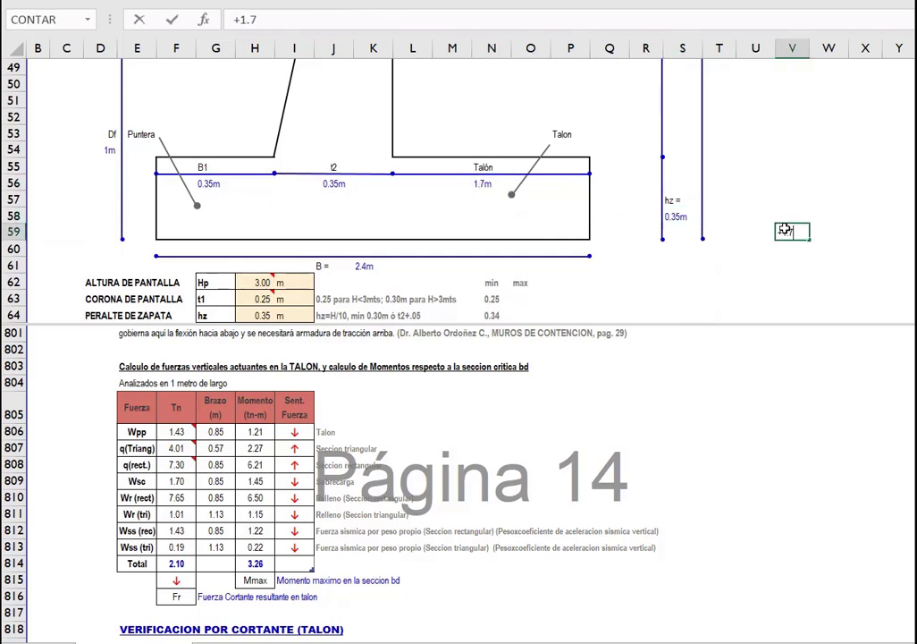
pyautogui.write('*0.35')
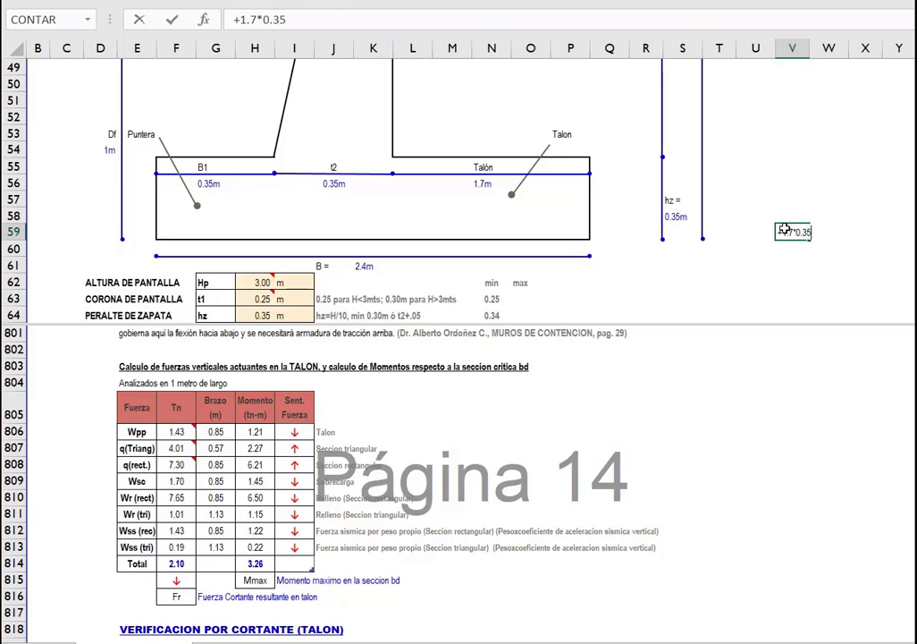
pyautogui.write('*/')
pyautogui.scroll(16, 372, 240)
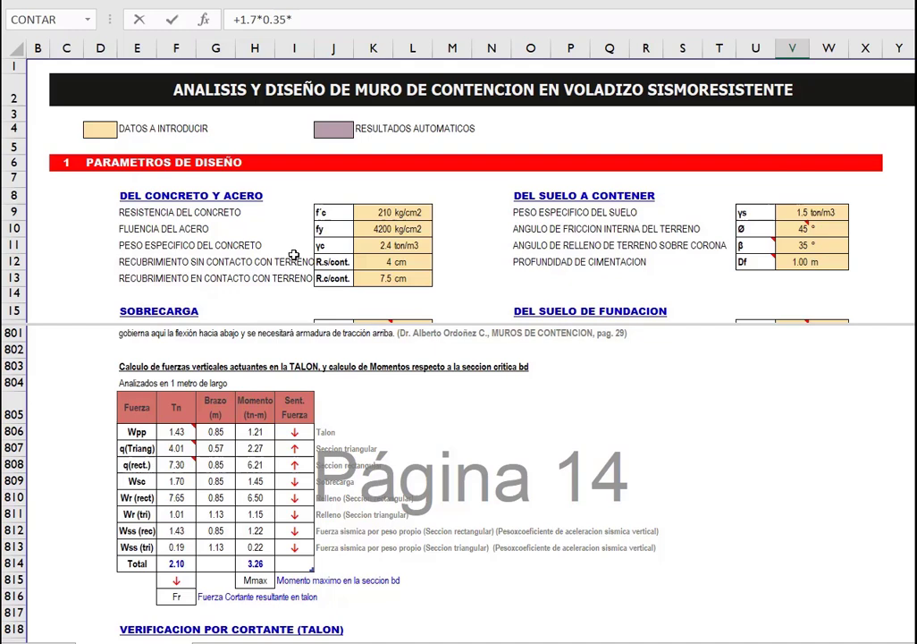
pyautogui.click(380, 245)
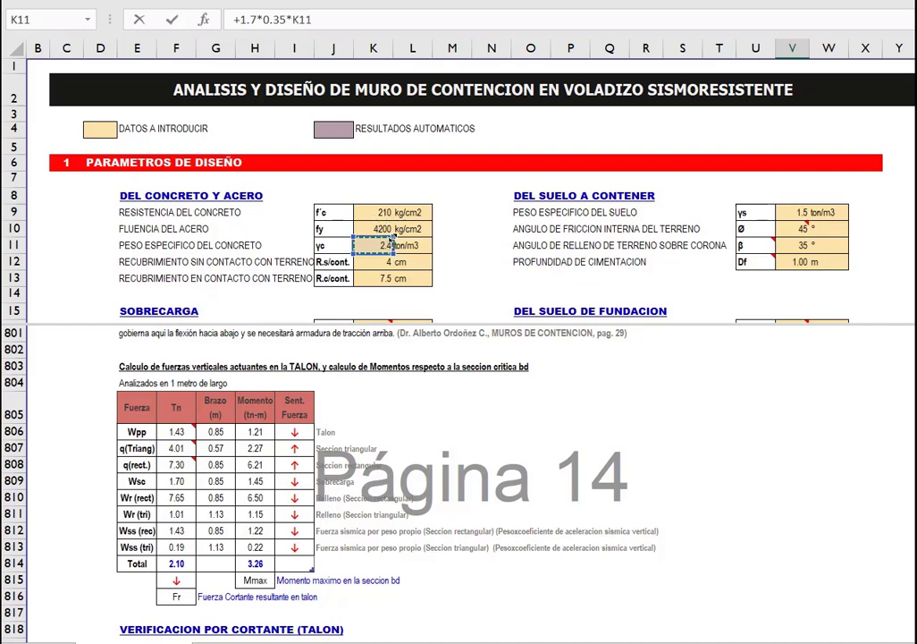
pyautogui.press('Return')
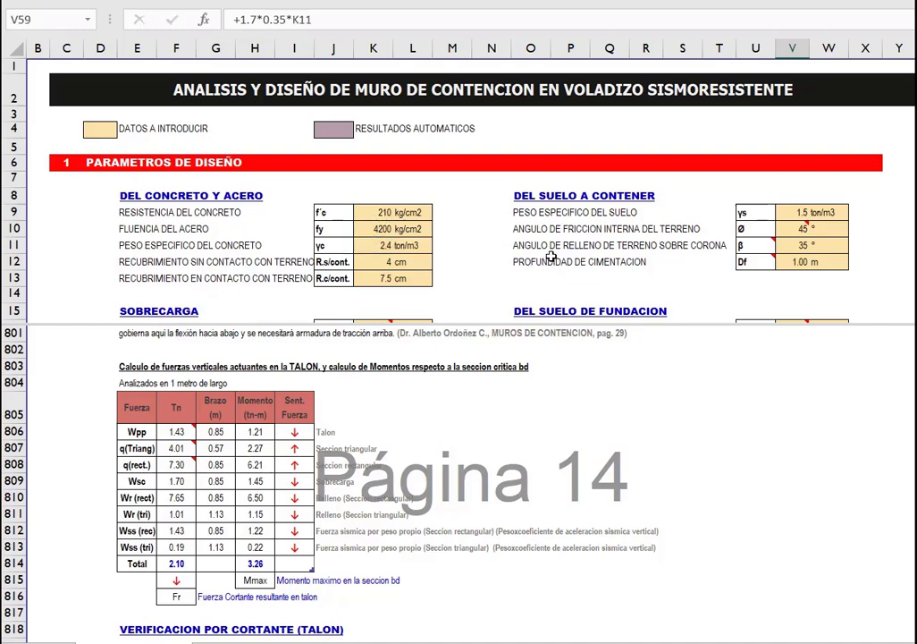
pyautogui.press('Down')
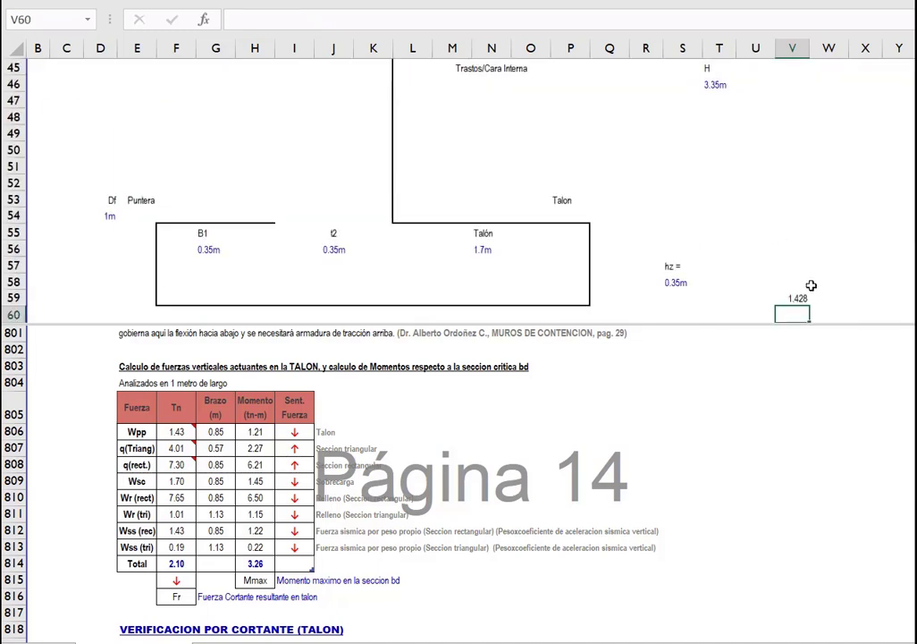
# Compare the hand calculation in V59 with the Wpp force formula in F806 and the predimensioning values.
pyautogui.click(794, 299)
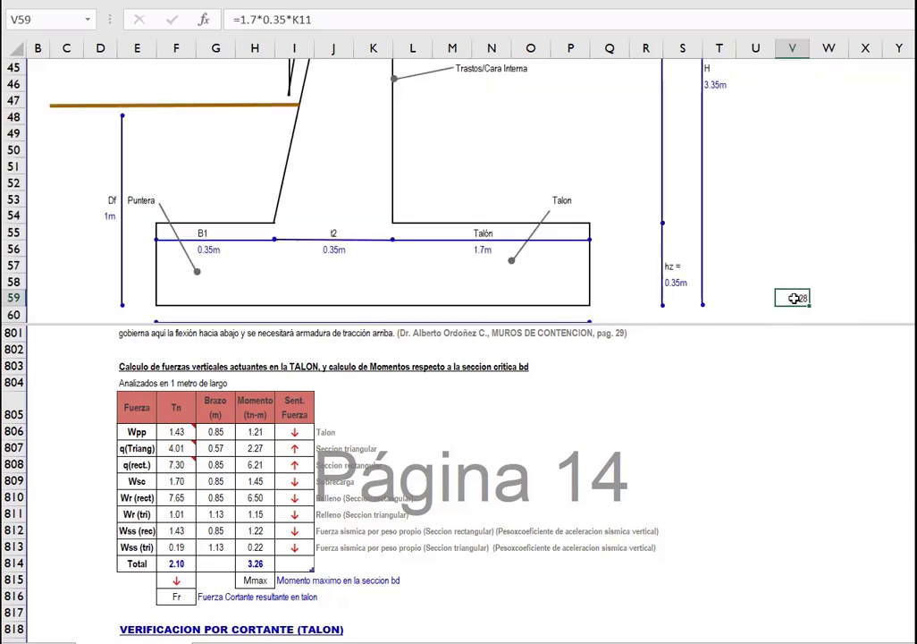
pyautogui.click(176, 431)
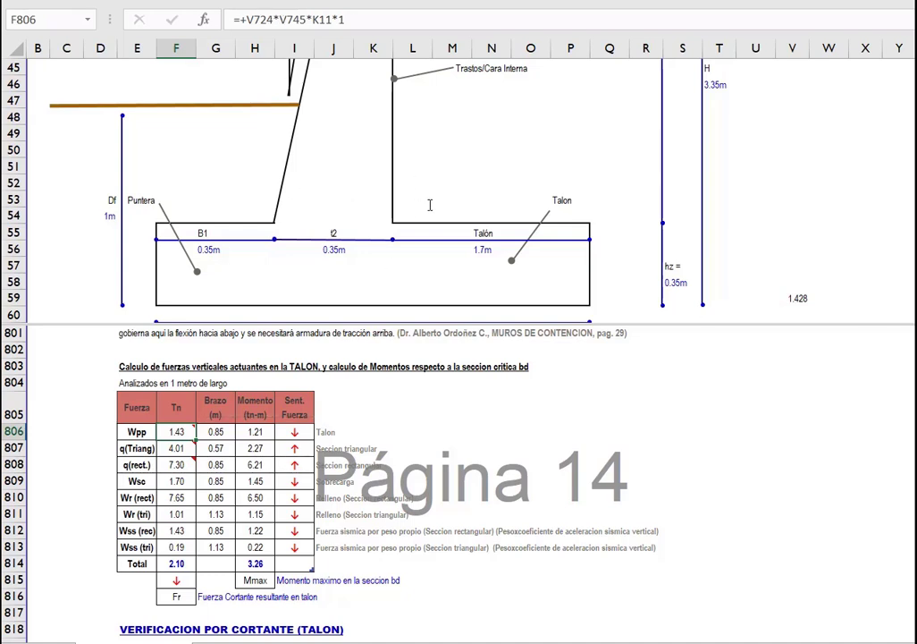
pyautogui.press('F2')
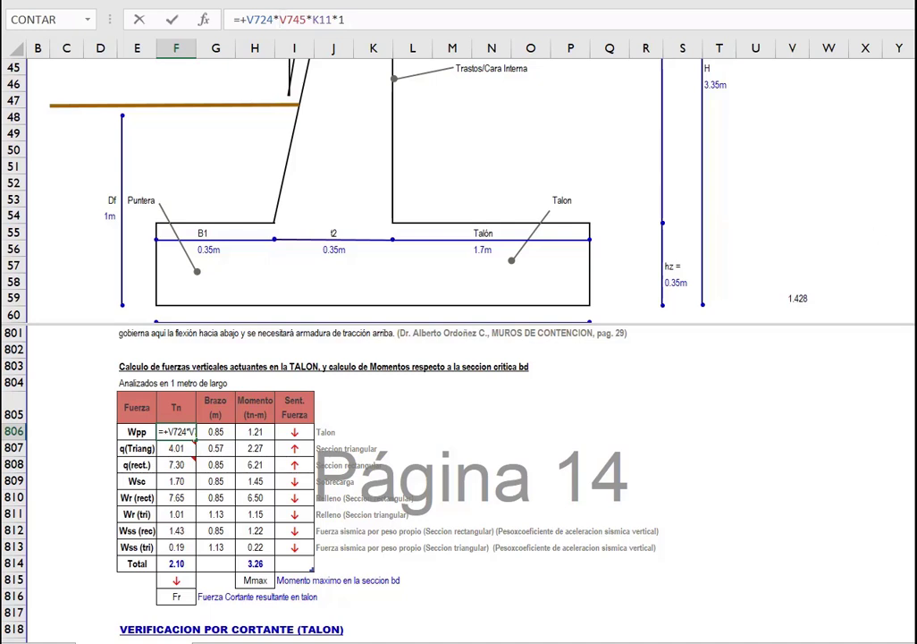
pyautogui.scroll(-2, 339, 179)
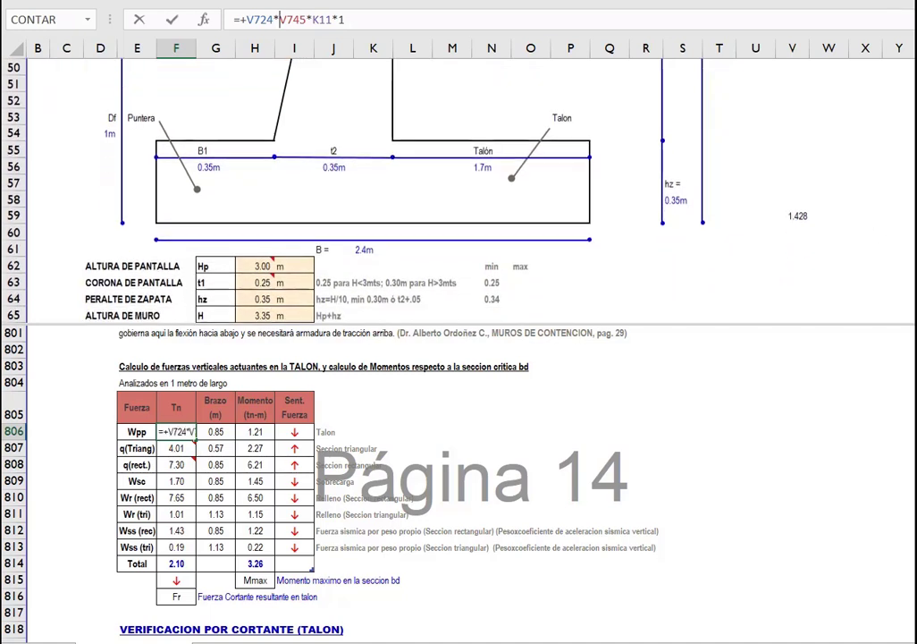
pyautogui.scroll(-2, 339, 179)
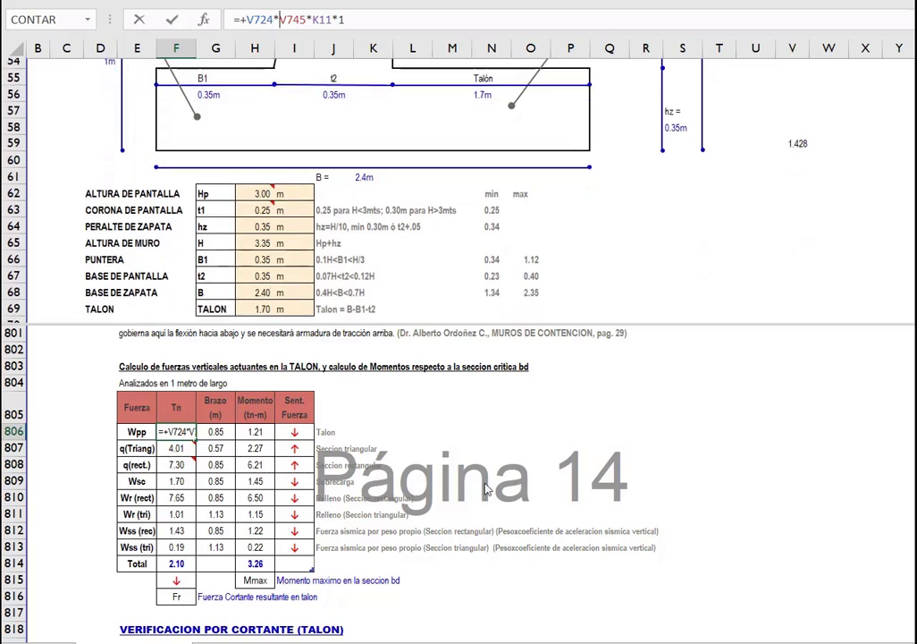
pyautogui.scroll(-2, 487, 489)
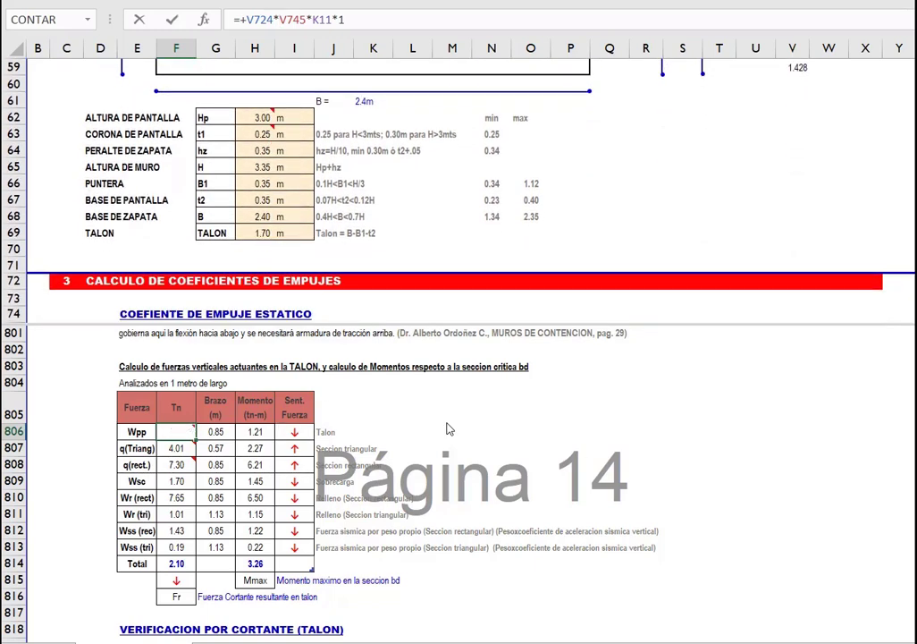
pyautogui.scroll(-1, 449, 430)
pyautogui.scroll(1, 478, 430)
pyautogui.press('Escape')
# Trace the Wpp force formula's references to the heel length in the load diagram and the concrete's specific weight in the design parameters.
pyautogui.scroll(2, 165, 542)
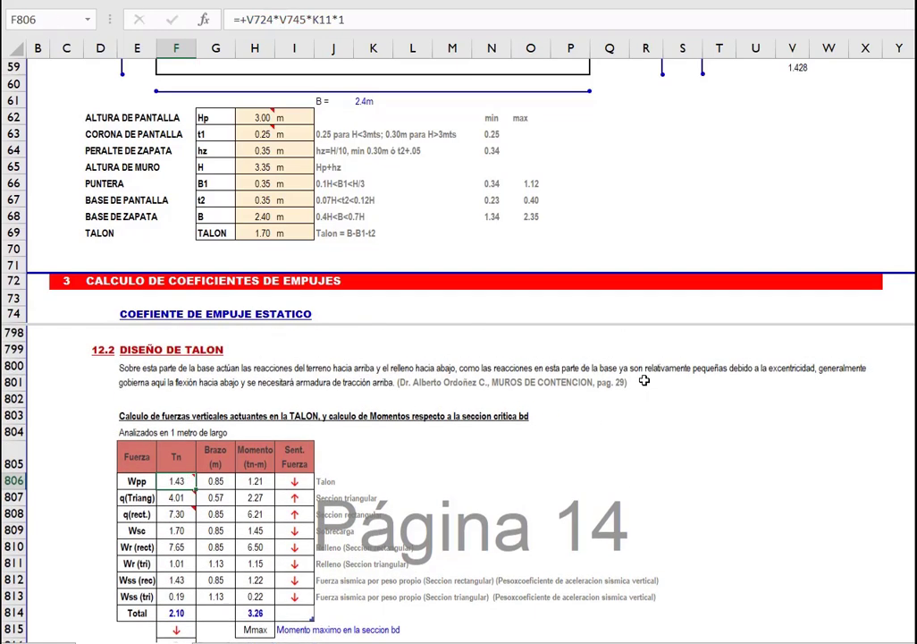
pyautogui.click(326, 19)
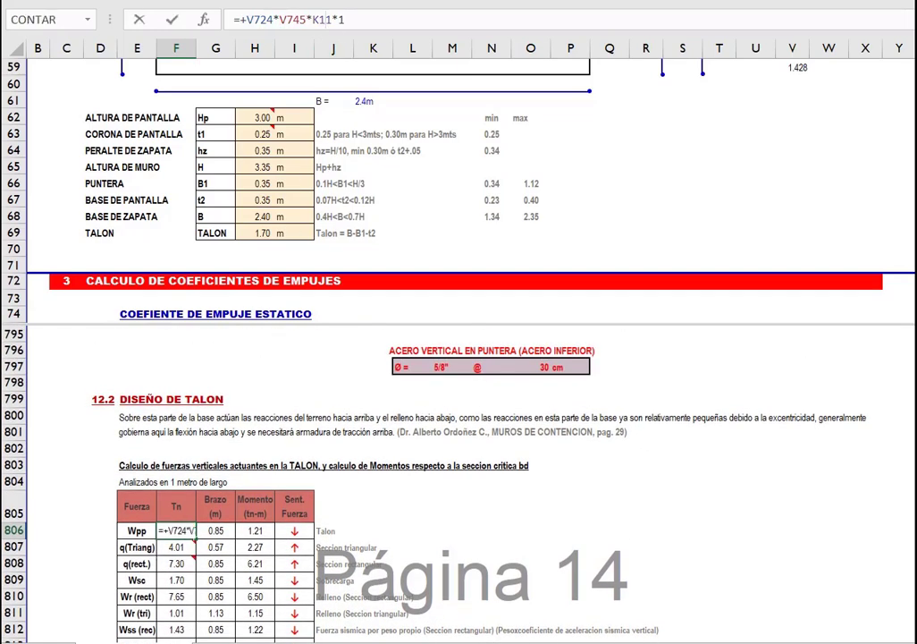
pyautogui.scroll(2, 483, 483)
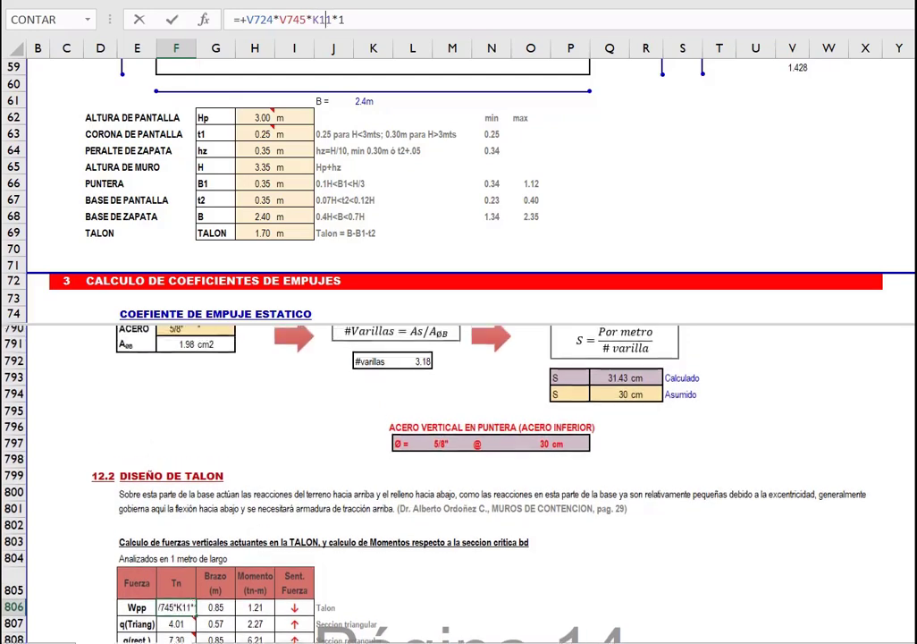
pyautogui.scroll(7, 483, 483)
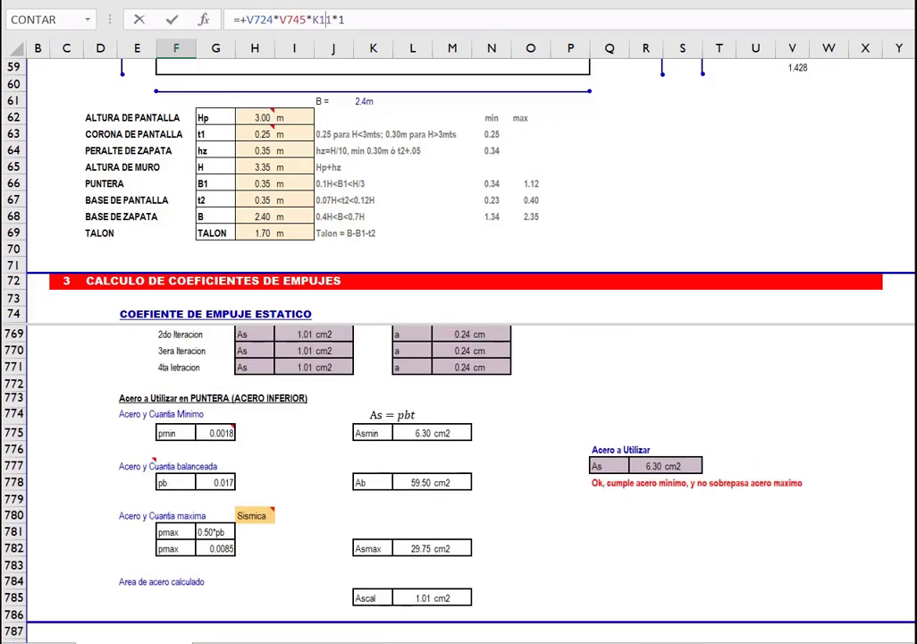
pyautogui.scroll(18, 483, 483)
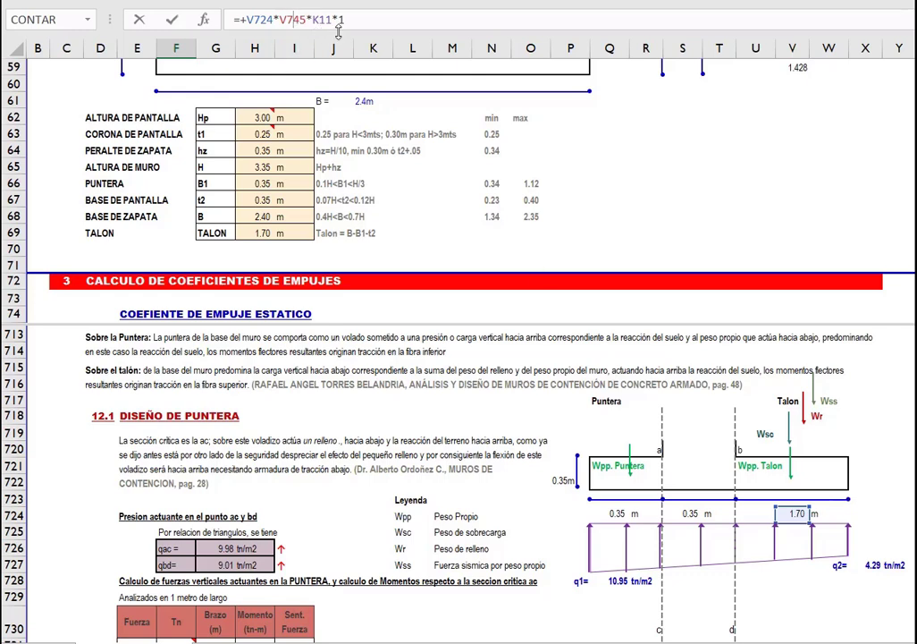
pyautogui.scroll(-1, 433, 199)
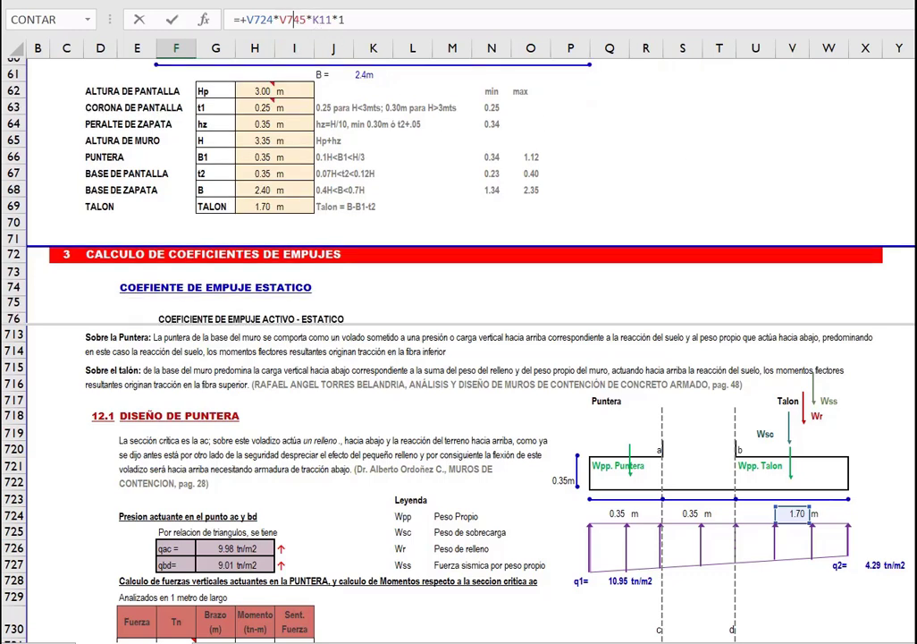
pyautogui.scroll(20, 432, 199)
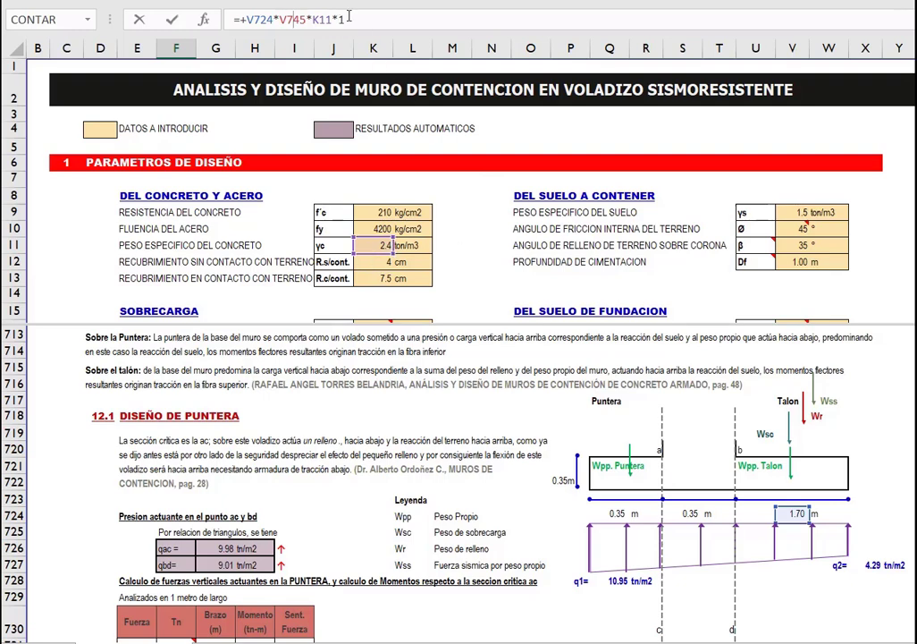
pyautogui.press('Escape')
# Inspect the formulas behind the lever arm and the moment in the heel's Wpp row.
pyautogui.click(285, 550)
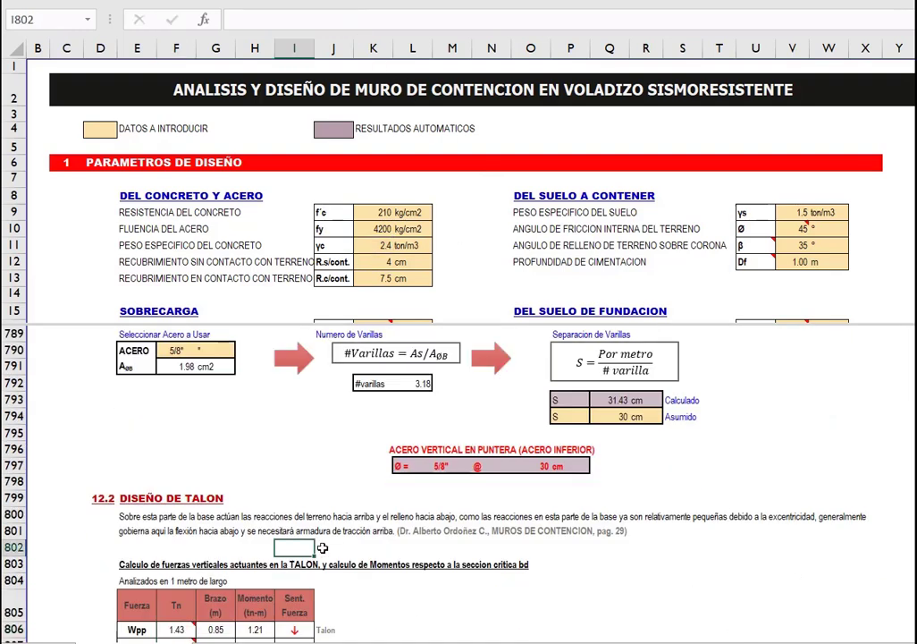
pyautogui.scroll(-2, 352, 552)
pyautogui.click(214, 536)
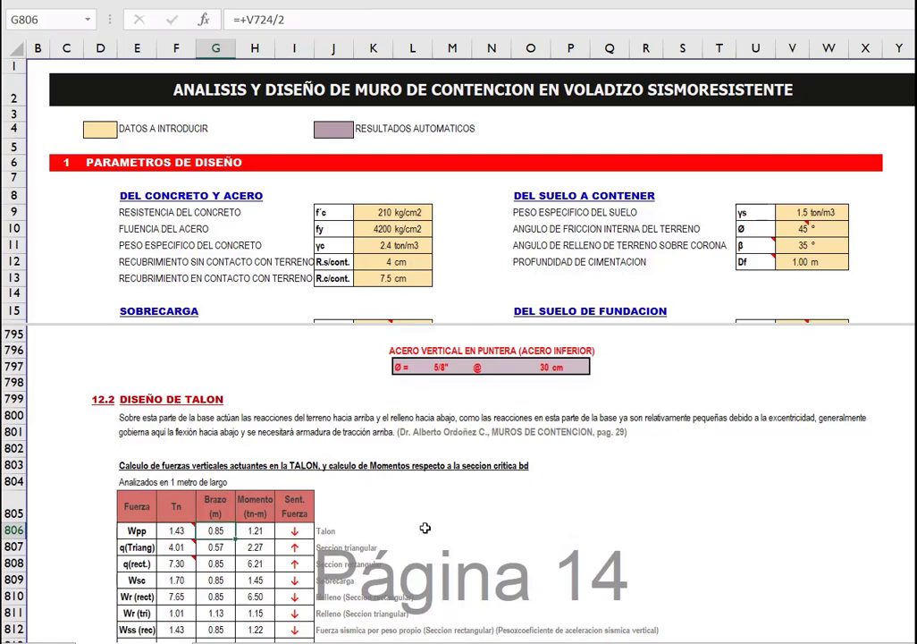
pyautogui.scroll(-1, 430, 530)
pyautogui.click(255, 481)
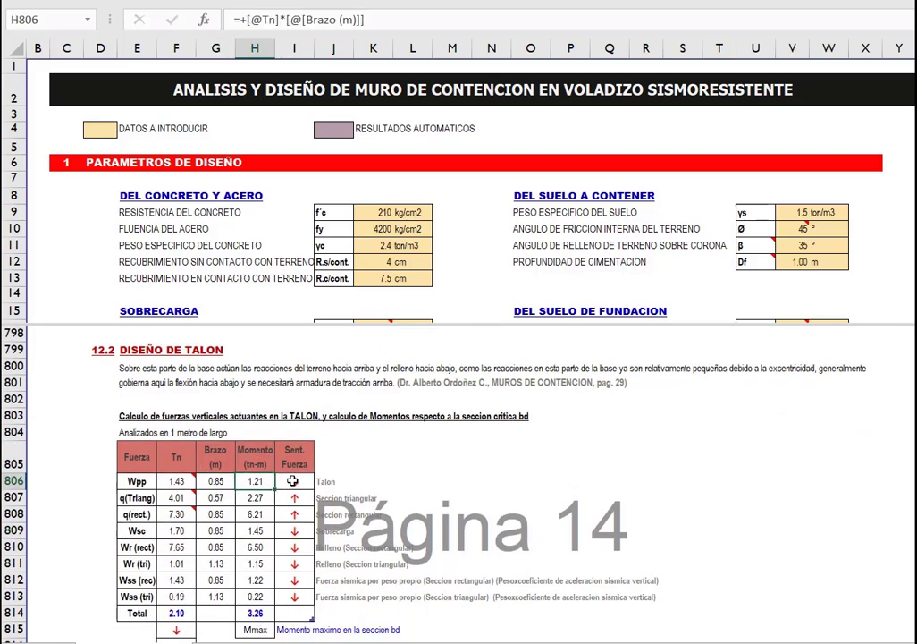
# Inspect the q(Triang) force formula and the two soil reaction rows, q(Triang) and q(rect.), in the heel table.
pyautogui.click(176, 498)
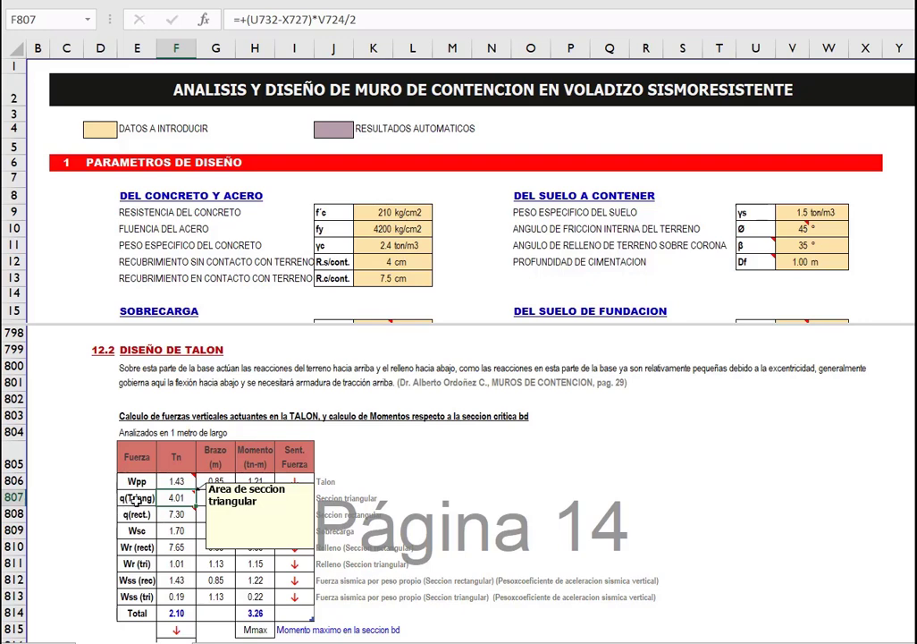
pyautogui.moveTo(290, 501); pyautogui.dragTo(139, 515)
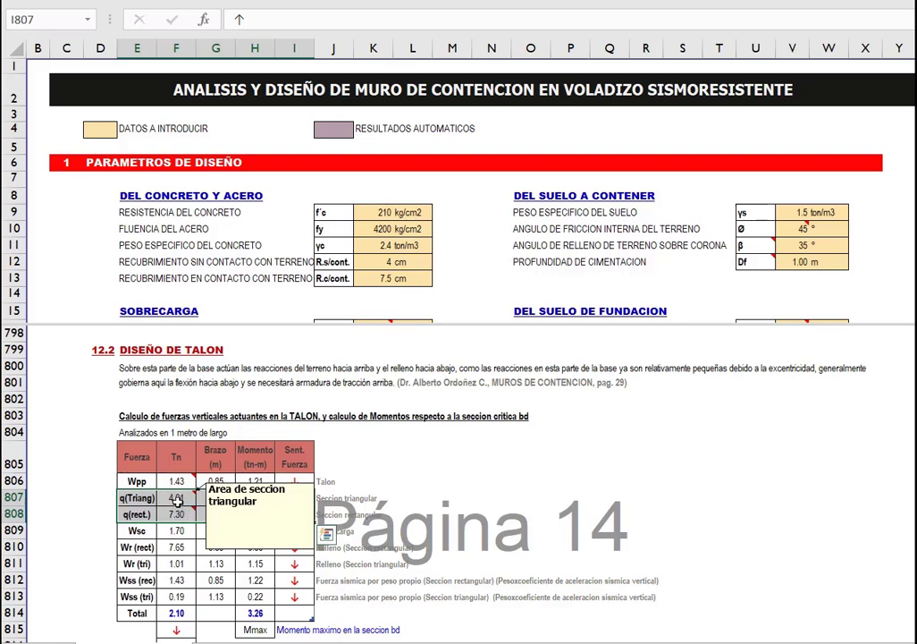
pyautogui.click(177, 502)
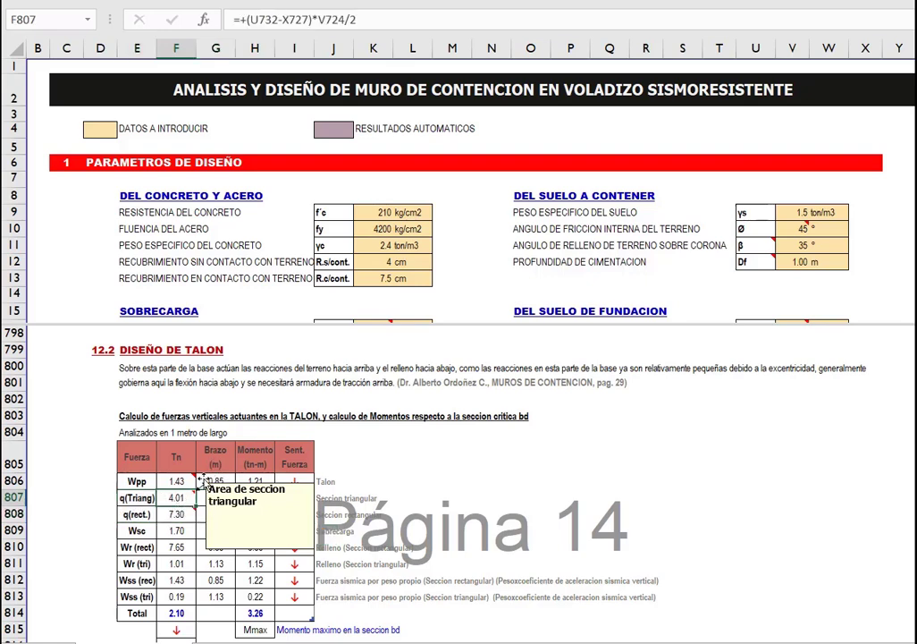
# Examine the soil pressure diagram under the heel between section bd and q2, including the heel length in V724.
pyautogui.click(670, 432)
pyautogui.scroll(20, 457, 483)
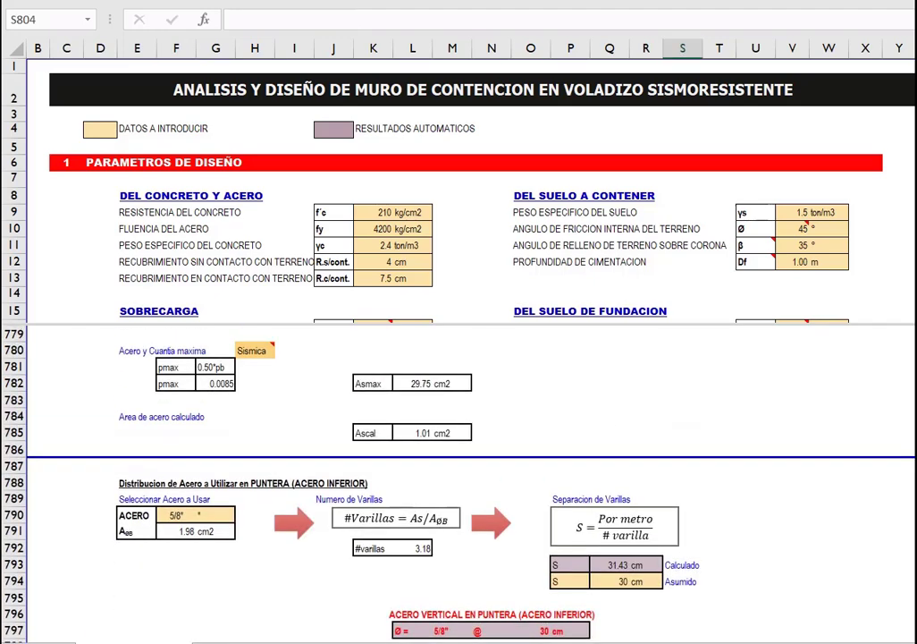
pyautogui.scroll(7, 458, 483)
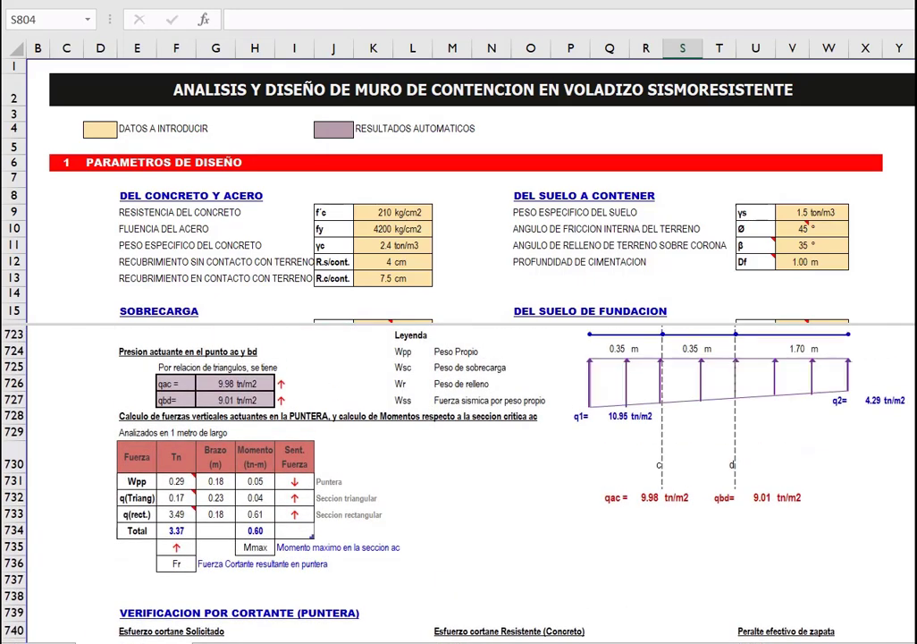
pyautogui.scroll(-6, 457, 483)
pyautogui.click(793, 349)
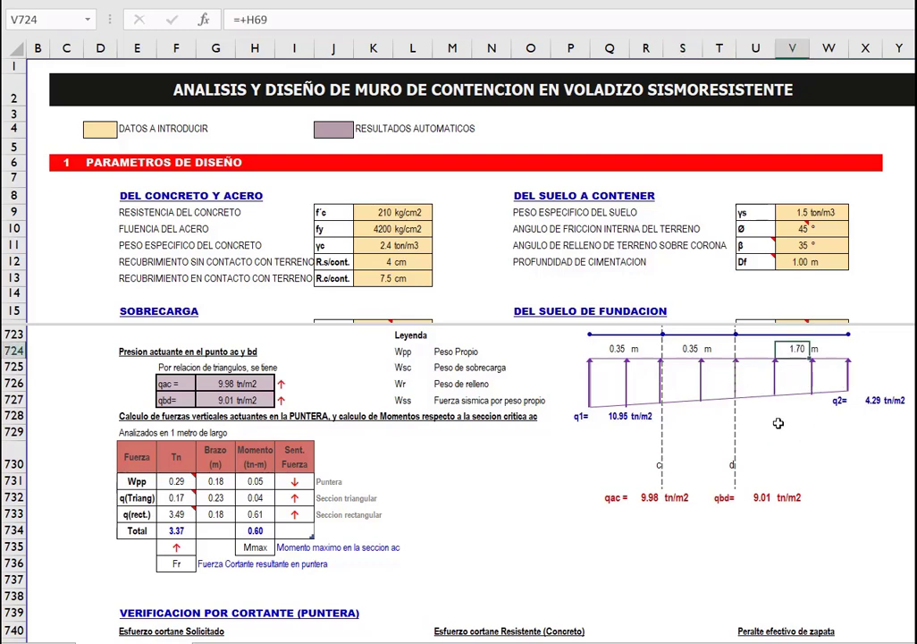
# Inspect the lever arm formula of the q(Triang) row in the heel's vertical force table.
pyautogui.scroll(-19, 457, 483)
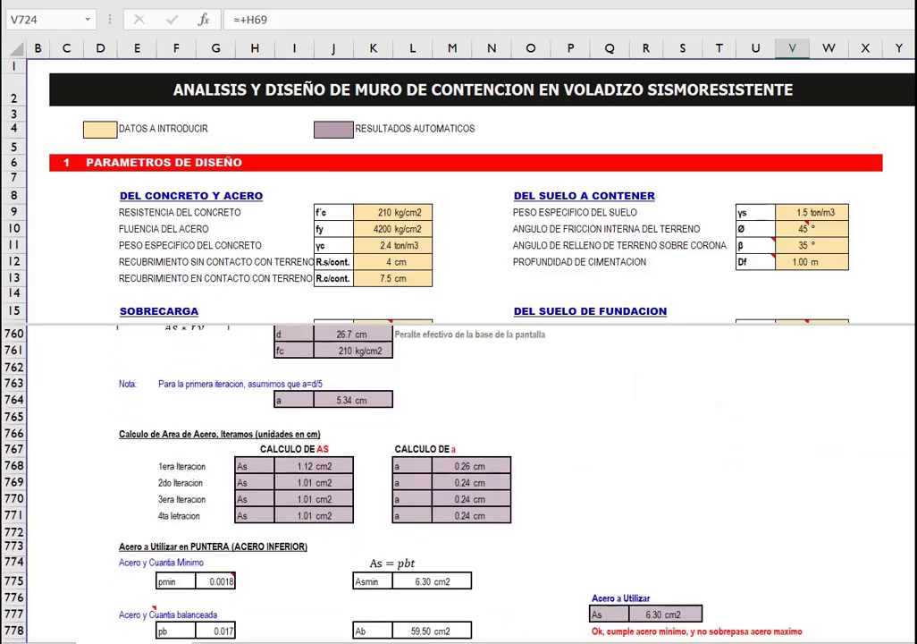
pyautogui.scroll(-6, 457, 483)
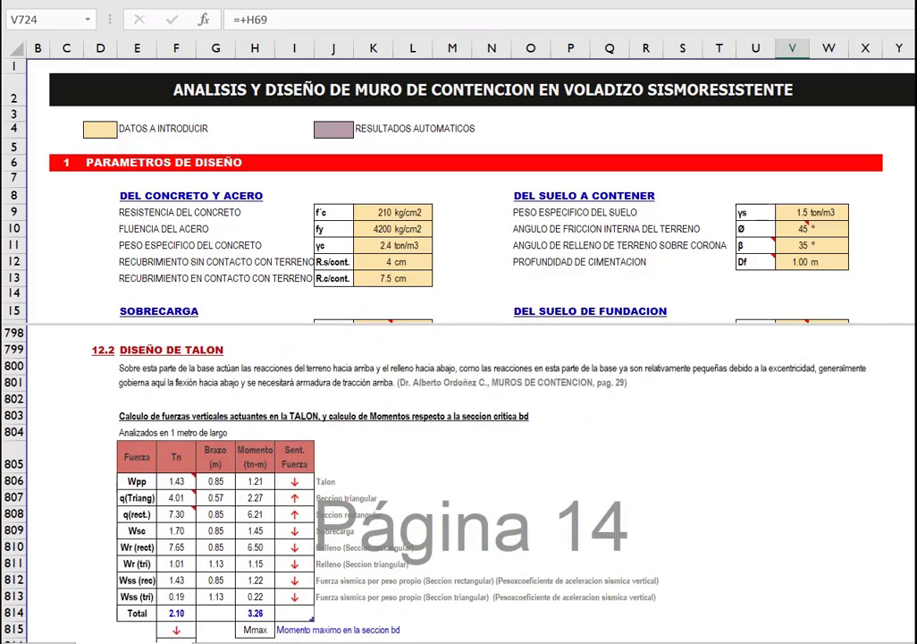
pyautogui.click(222, 498)
pyautogui.click(273, 26)
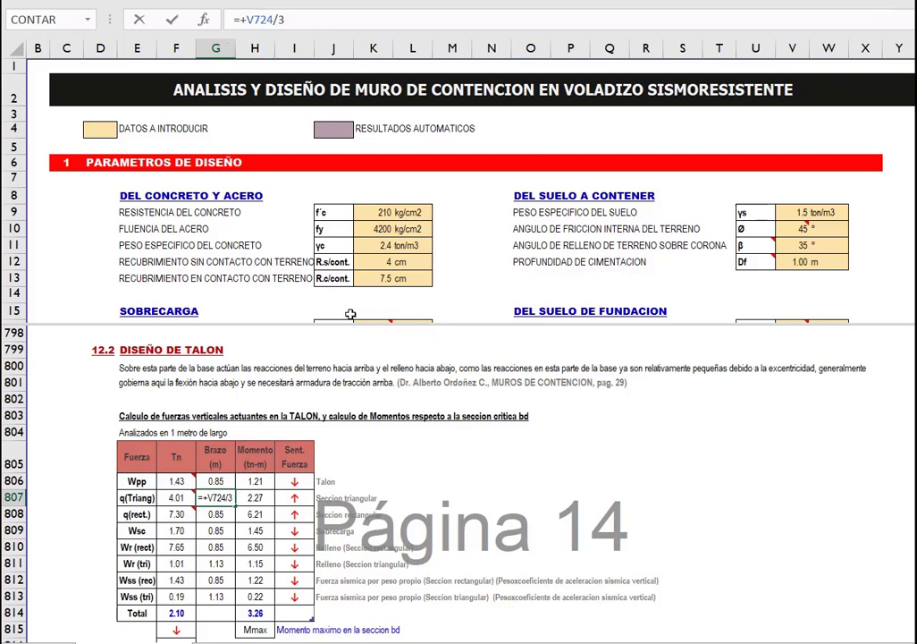
pyautogui.press('Escape')
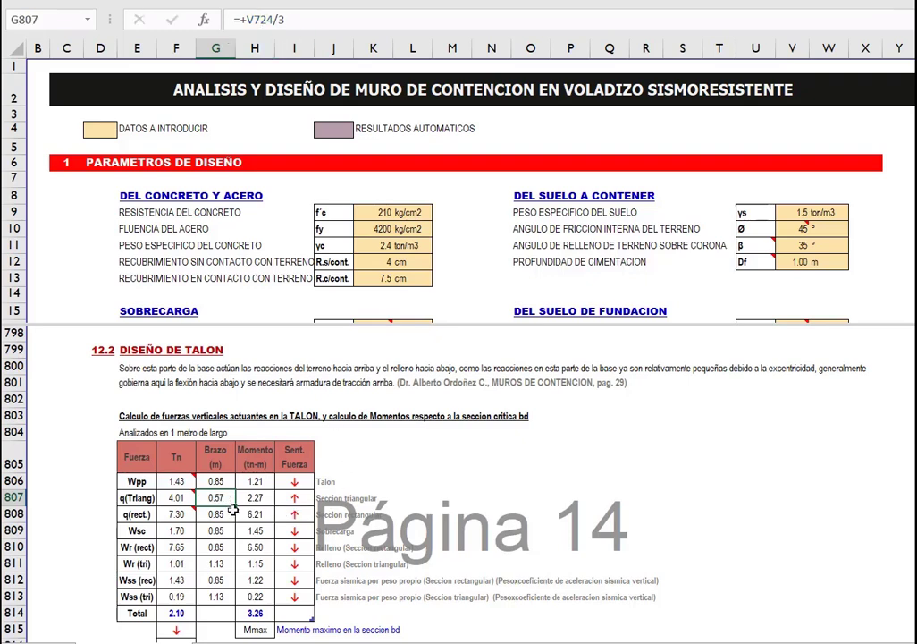
# Inspect the force and lever arm formulas of the q(rect.) row in the heel's vertical force table.
pyautogui.click(179, 517)
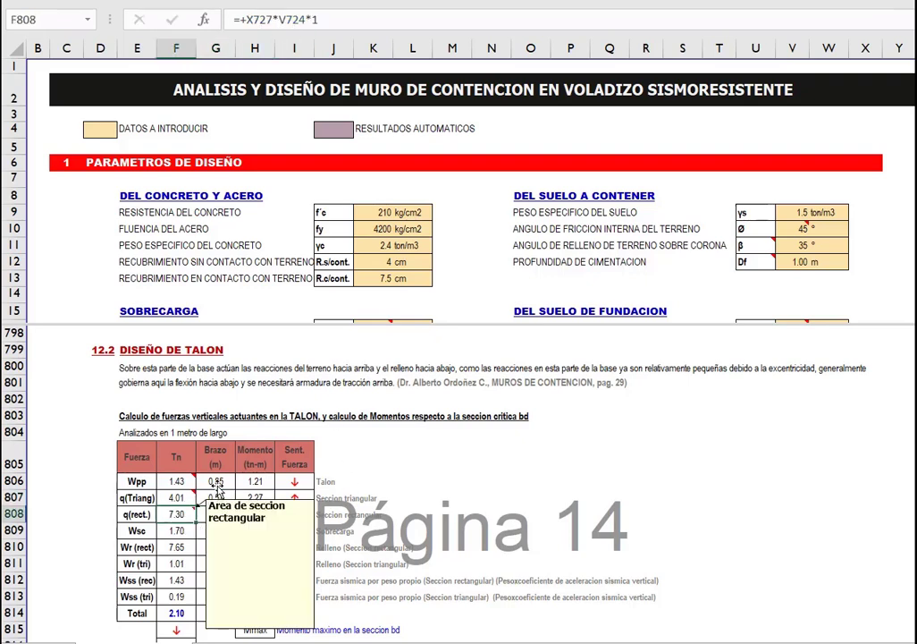
pyautogui.click(216, 482)
pyautogui.click(173, 529)
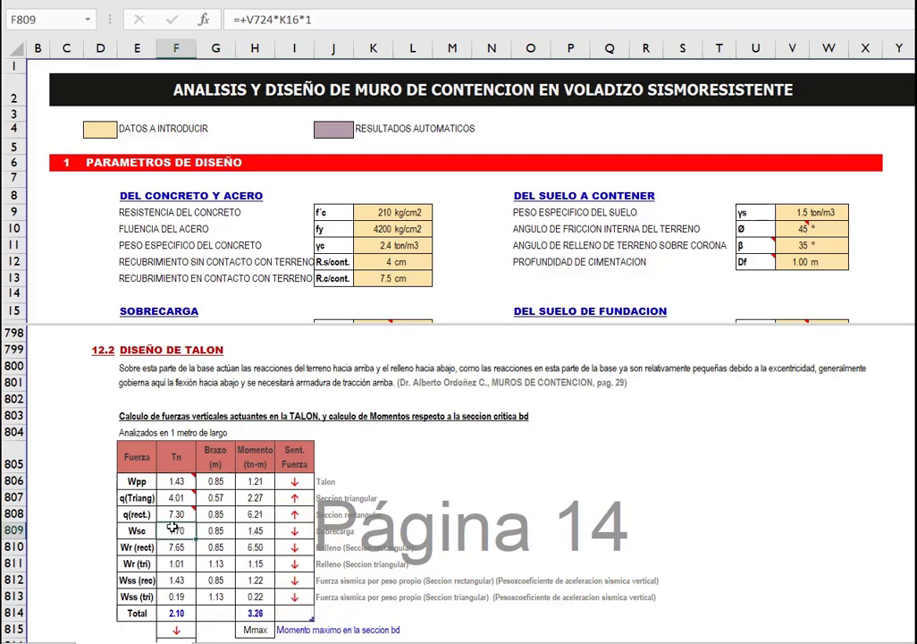
pyautogui.click(223, 514)
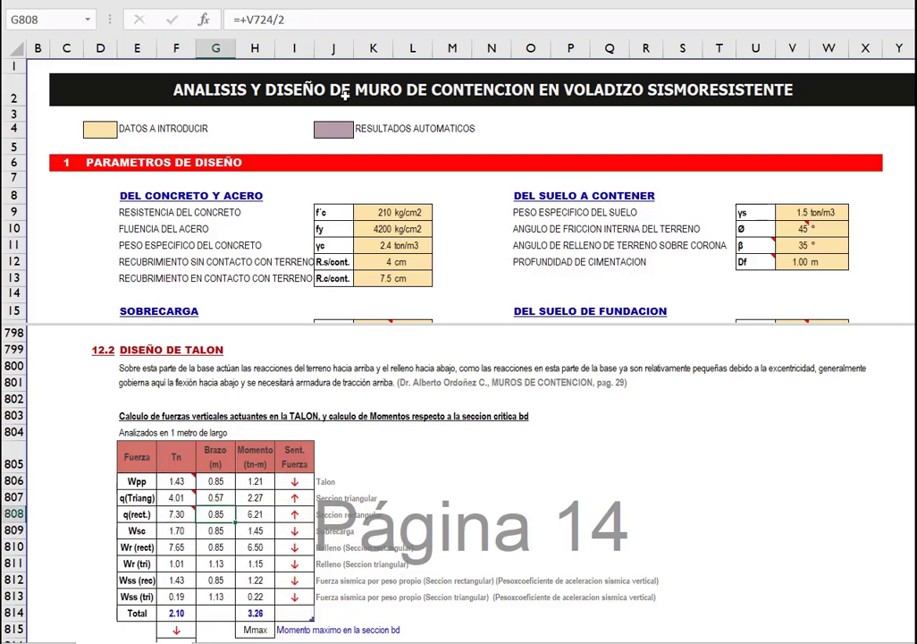
# Inspect the force and lever arm formulas of the surcharge row Wsc and the rectangular fill row Wr (rect).
pyautogui.click(182, 531)
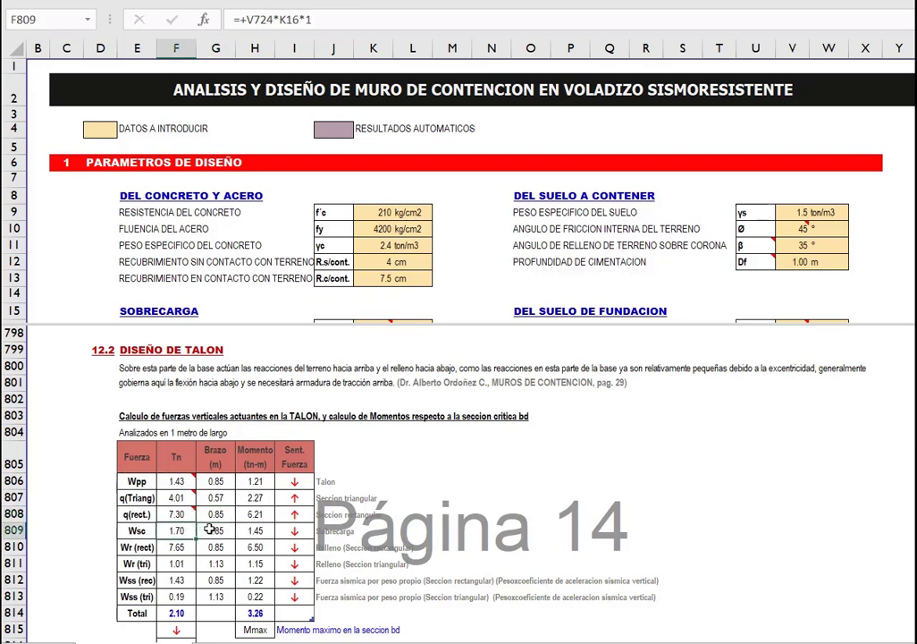
pyautogui.press('Right')
pyautogui.click(170, 550)
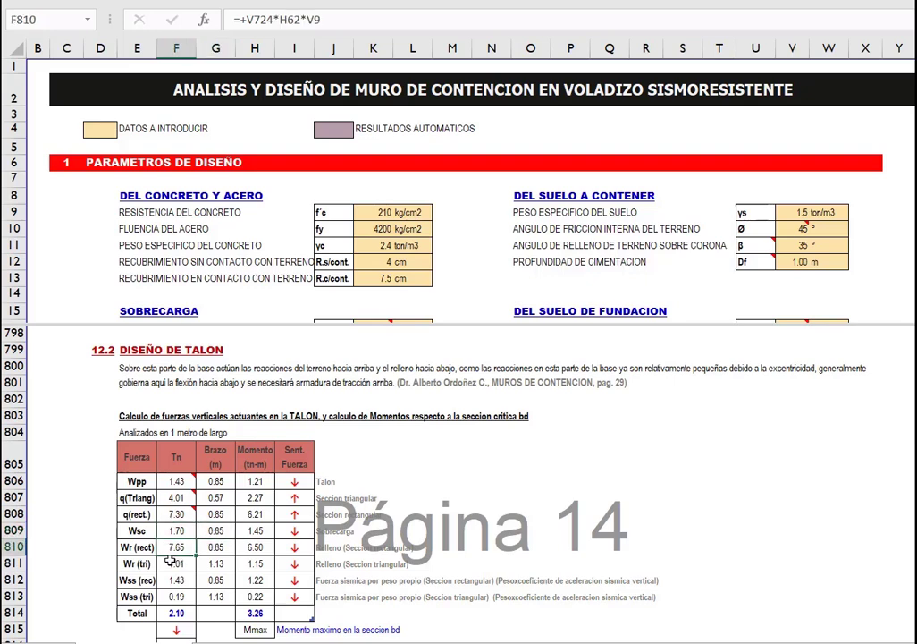
pyautogui.scroll(-1, 168, 557)
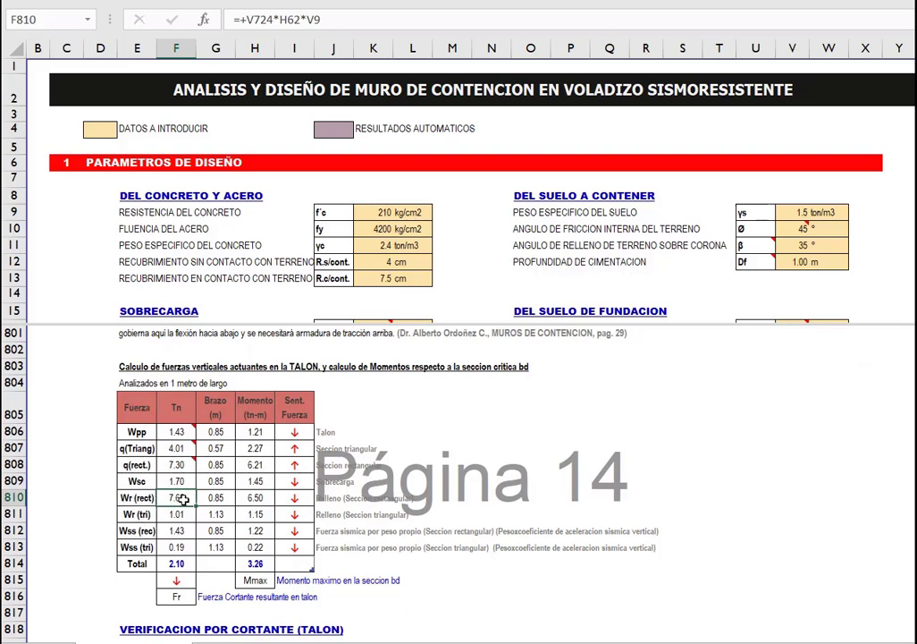
pyautogui.press('Right')
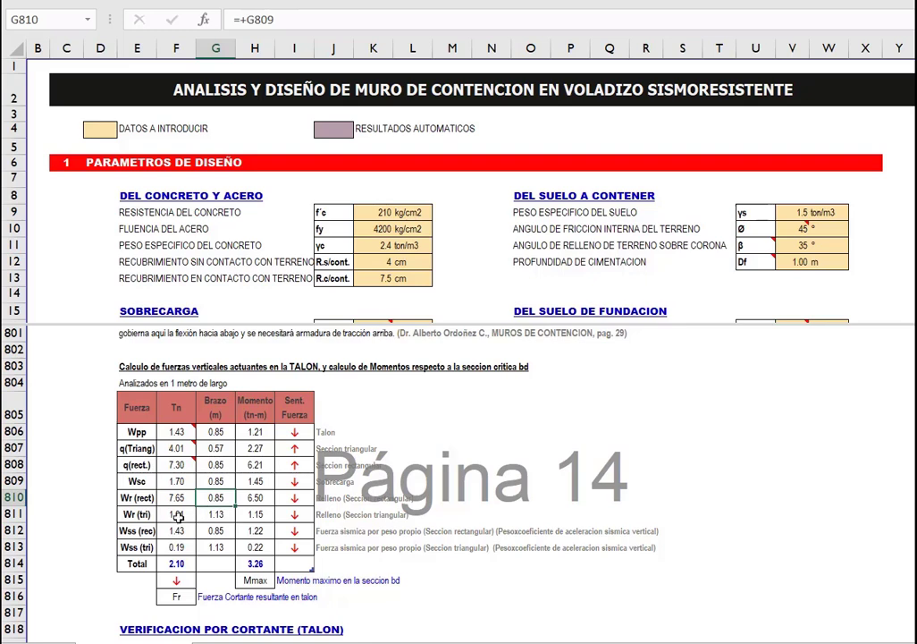
# Inspect the triangular fill force formula in the Wr (tri) row and relate it to the slope angle β in the predimensioning sketch.
pyautogui.click(166, 514)
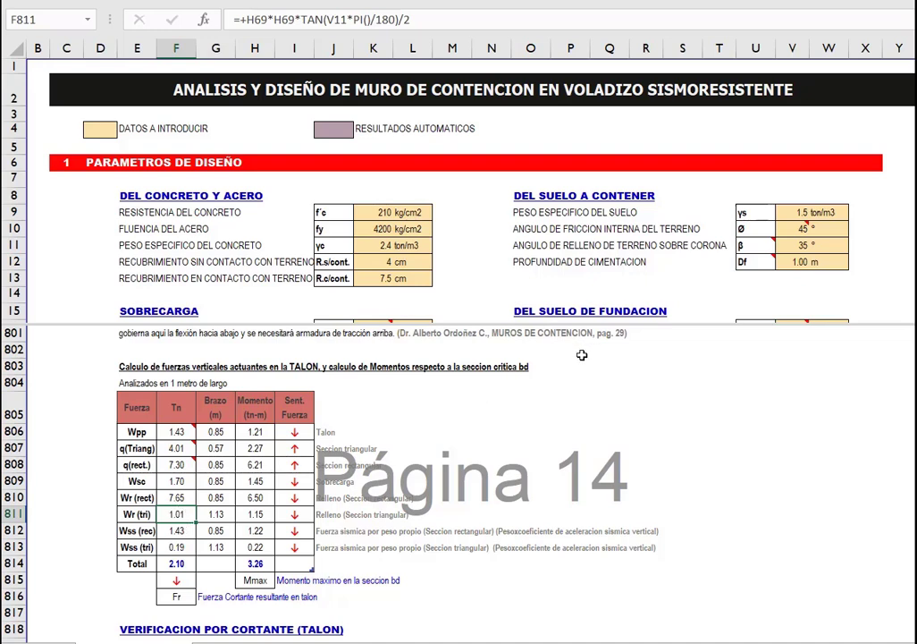
pyautogui.click(518, 245)
pyautogui.scroll(-8, 483, 256)
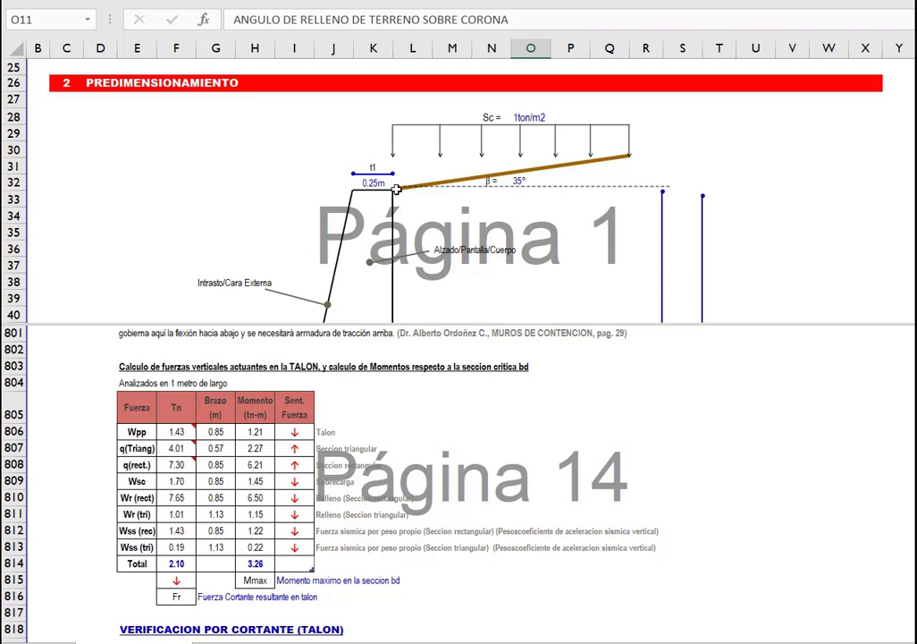
pyautogui.click(181, 514)
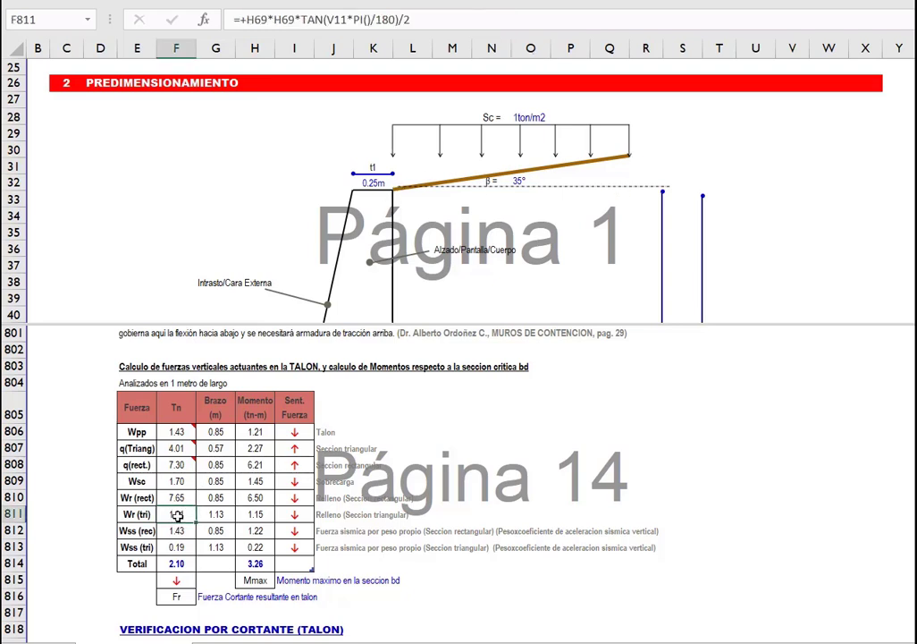
# Inspect the lever arm formula of the Wr (tri) row, highlighting the factor that multiplies the heel length V724.
pyautogui.click(224, 515)
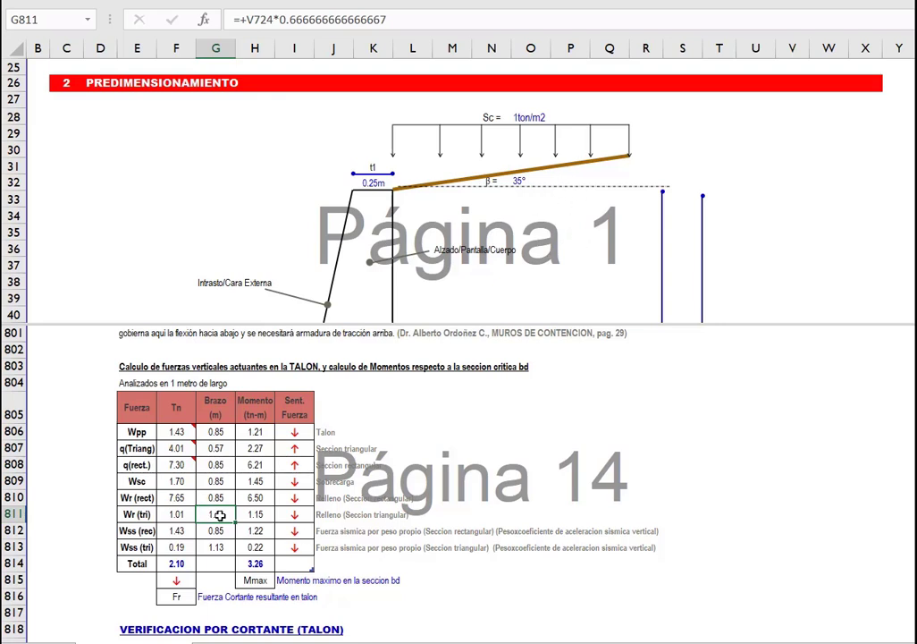
pyautogui.click(289, 19)
pyautogui.moveTo(279, 19); pyautogui.dragTo(460, 22)
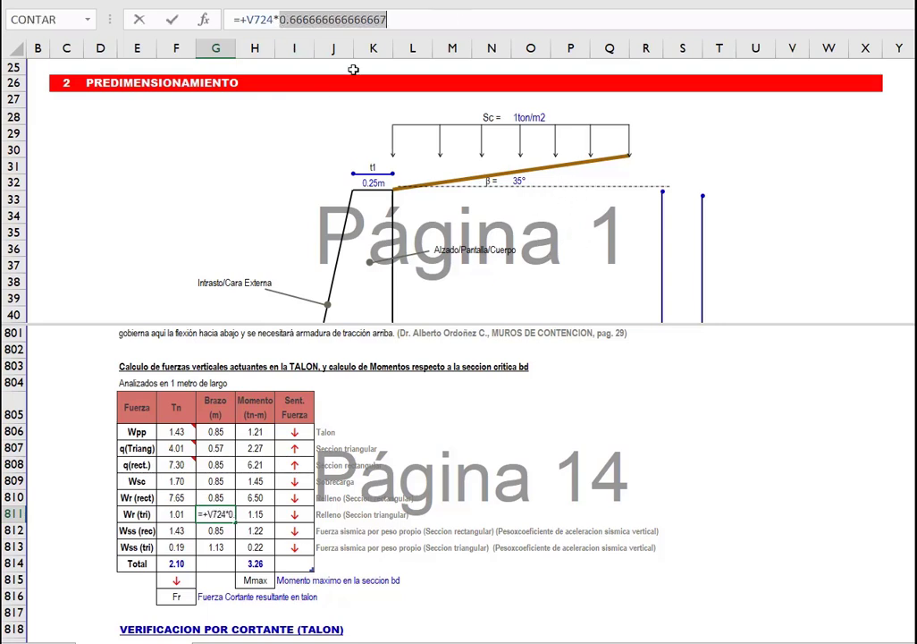
pyautogui.press('Escape')
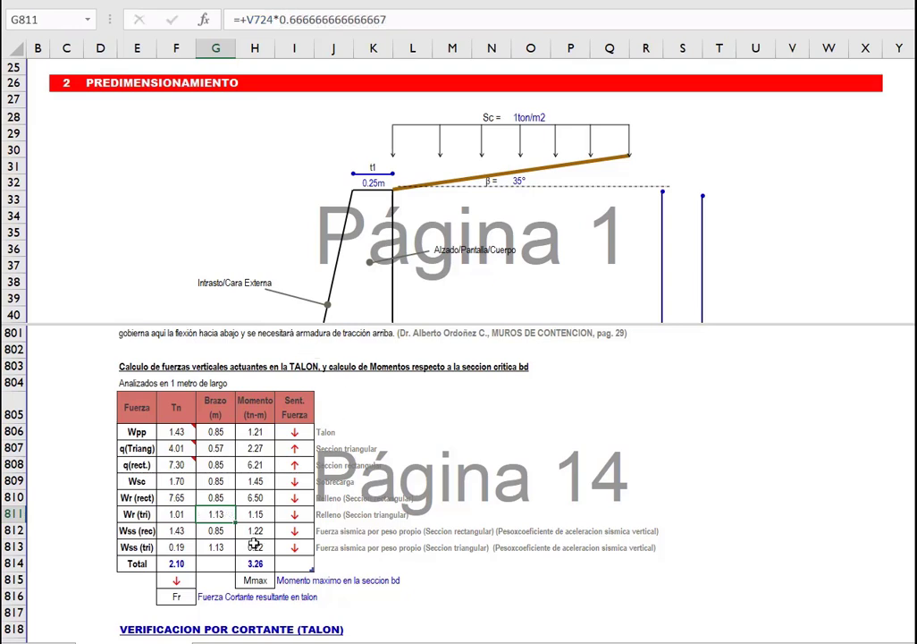
# Inspect the Wss (rec) lever arm and force formulas, tracing V23 to the vertical acceleration coefficient Kv.
pyautogui.click(210, 533)
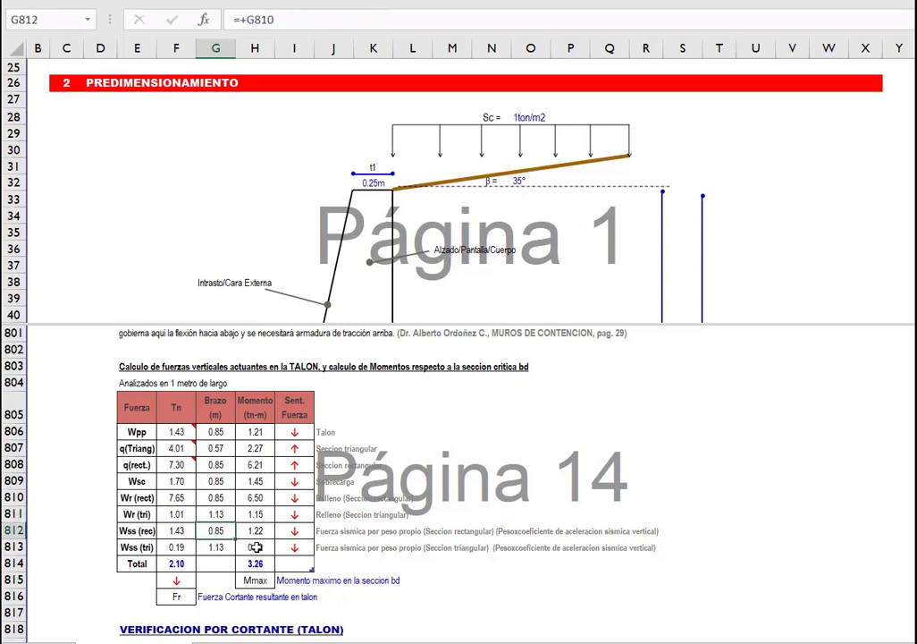
pyautogui.click(180, 532)
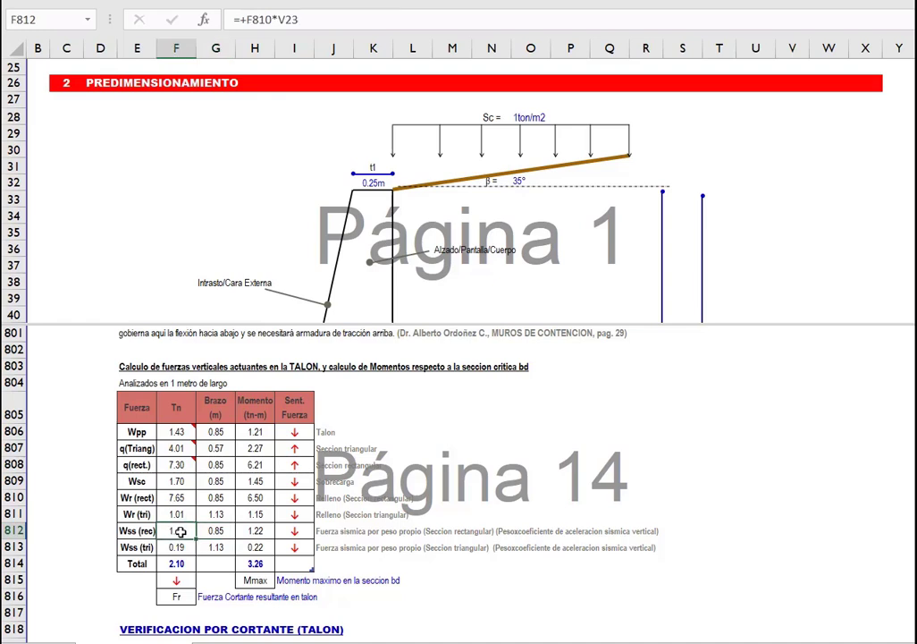
pyautogui.click(264, 19)
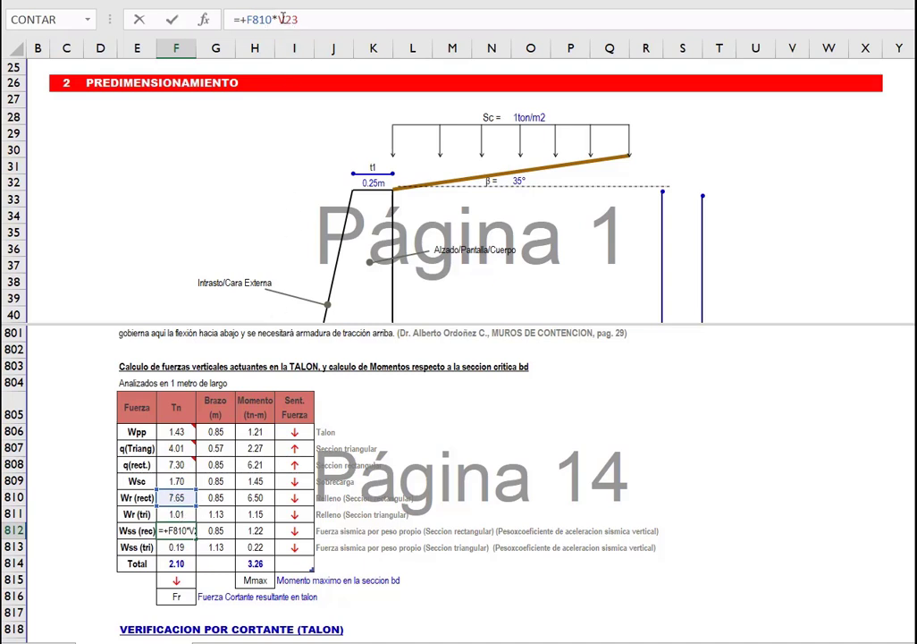
pyautogui.moveTo(282, 18); pyautogui.dragTo(317, 22)
pyautogui.scroll(2, 739, 119)
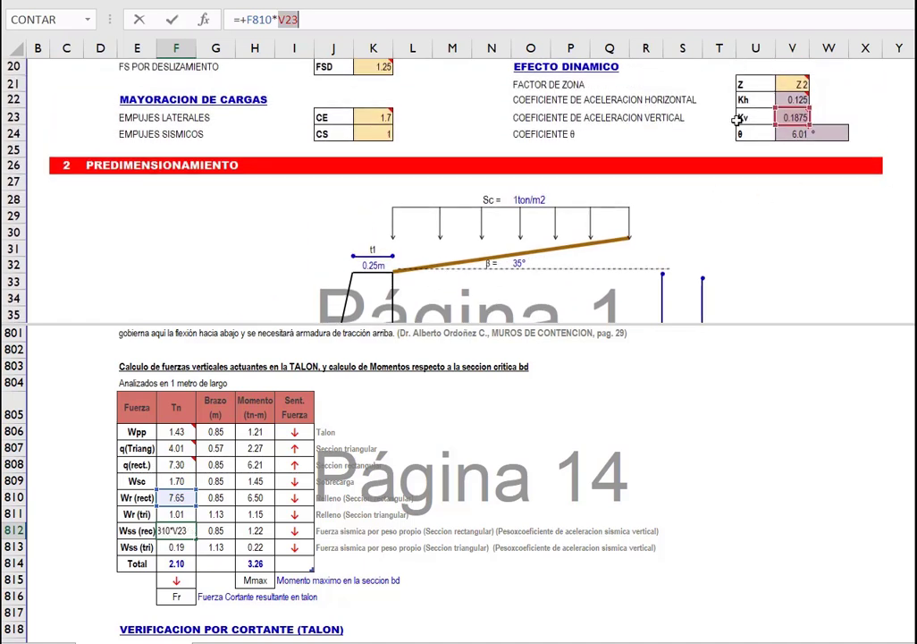
pyautogui.hotkey('ctrl', 'Return')
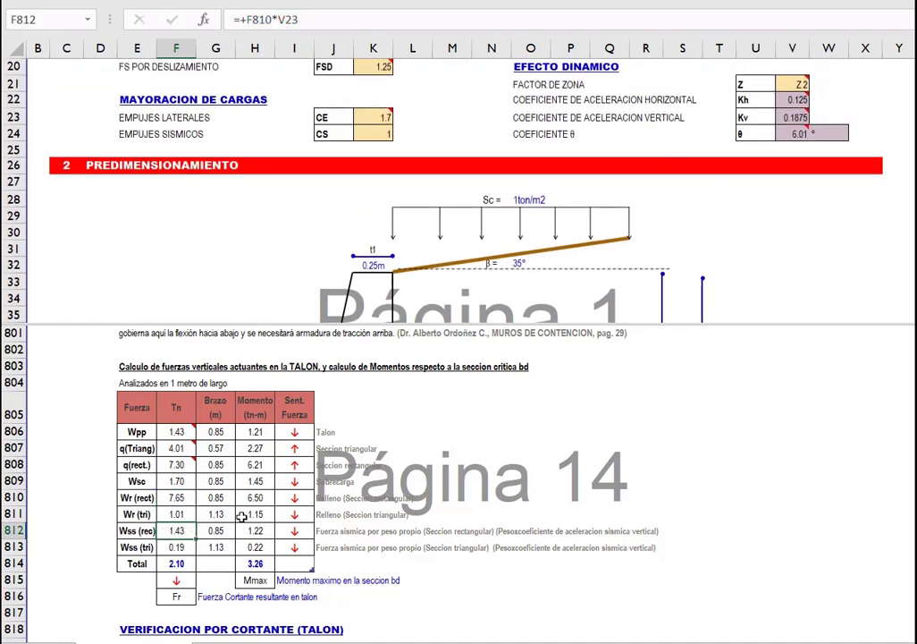
# Inspect the Wss (tri) force and lever arm formulas and compare them with the fill rows they refer to.
pyautogui.click(175, 546)
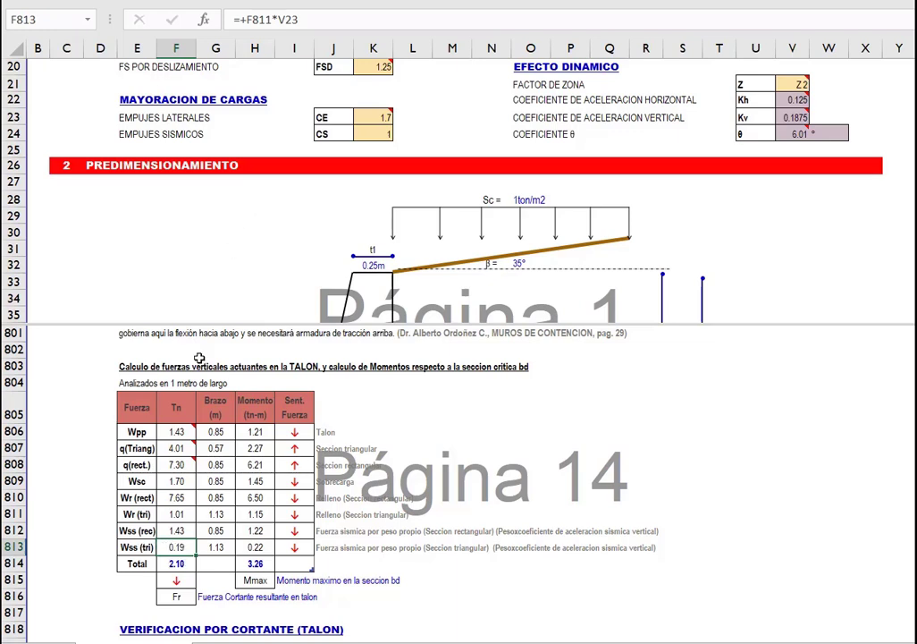
pyautogui.doubleClick(177, 546)
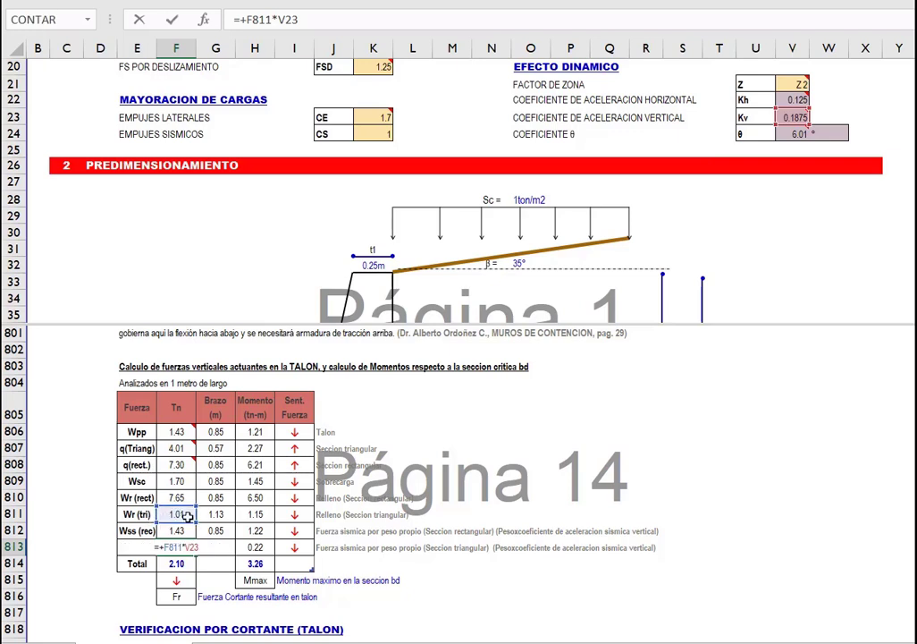
pyautogui.press('Escape')
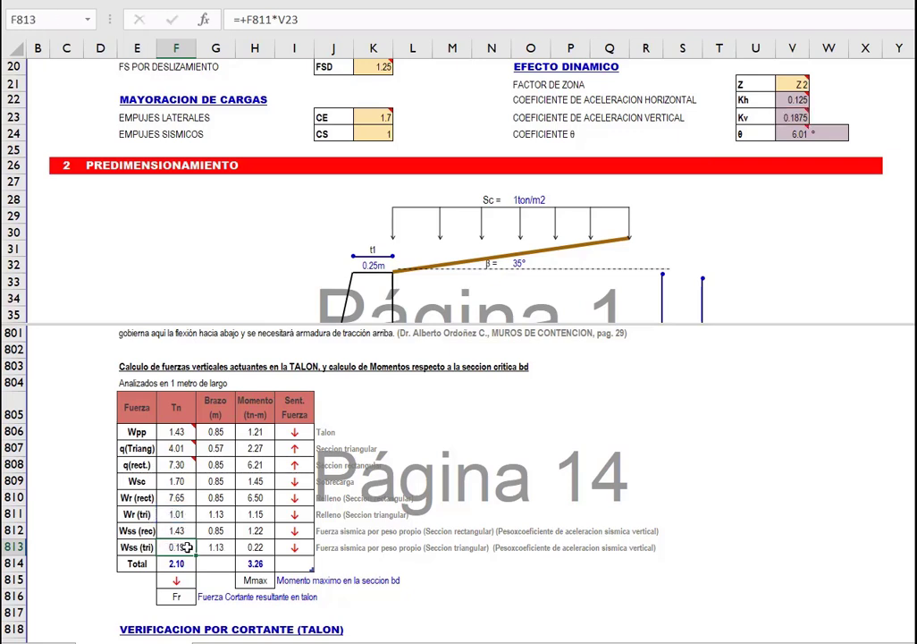
pyautogui.click(220, 548)
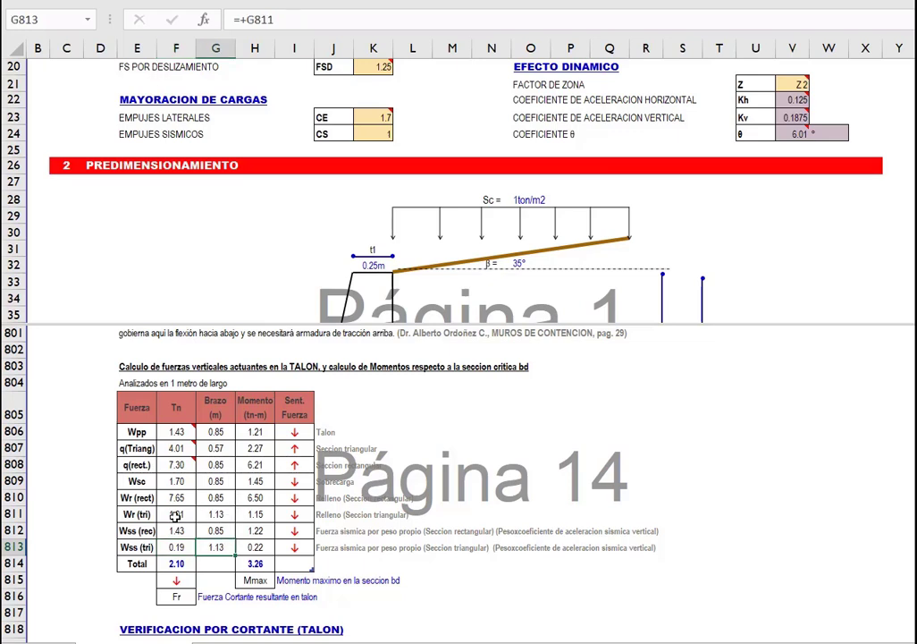
pyautogui.click(222, 514)
pyautogui.moveTo(221, 496); pyautogui.dragTo(216, 540)
# Inspect the total moment formula in H814, highlighting the subtracted moments of the two upward soil reactions.
pyautogui.click(253, 466)
pyautogui.click(263, 576)
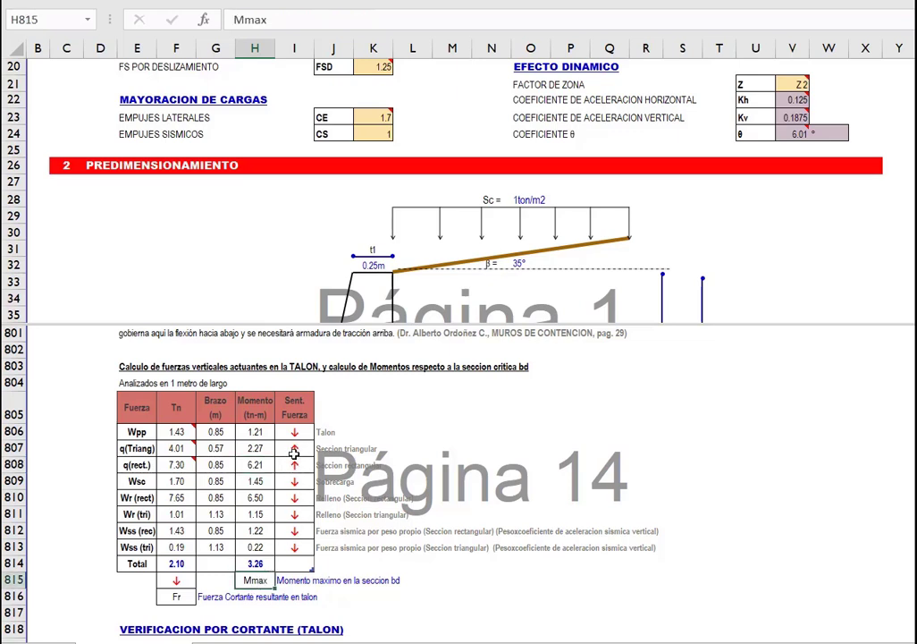
pyautogui.moveTo(294, 452); pyautogui.dragTo(140, 466)
pyautogui.click(259, 562)
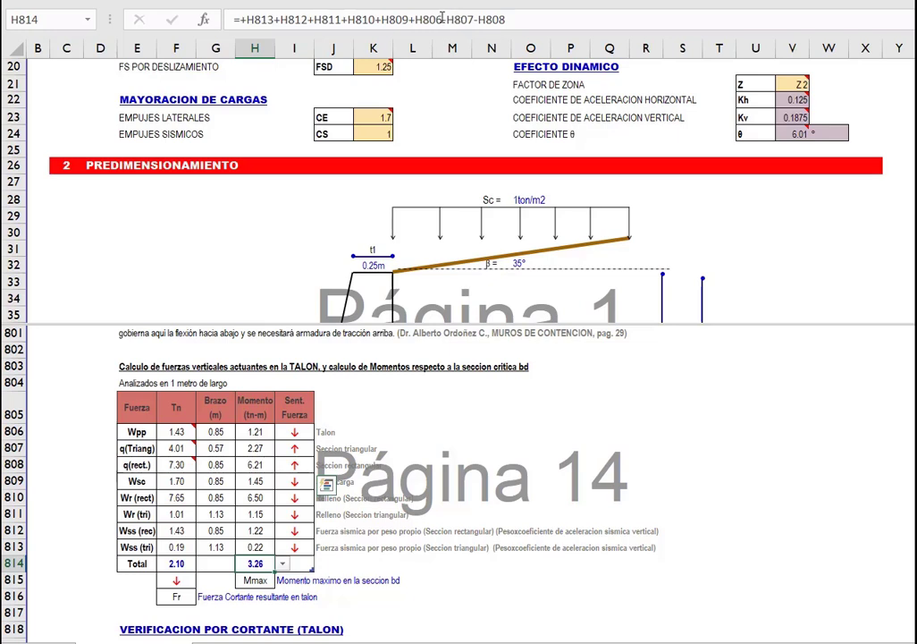
pyautogui.doubleClick(511, 20)
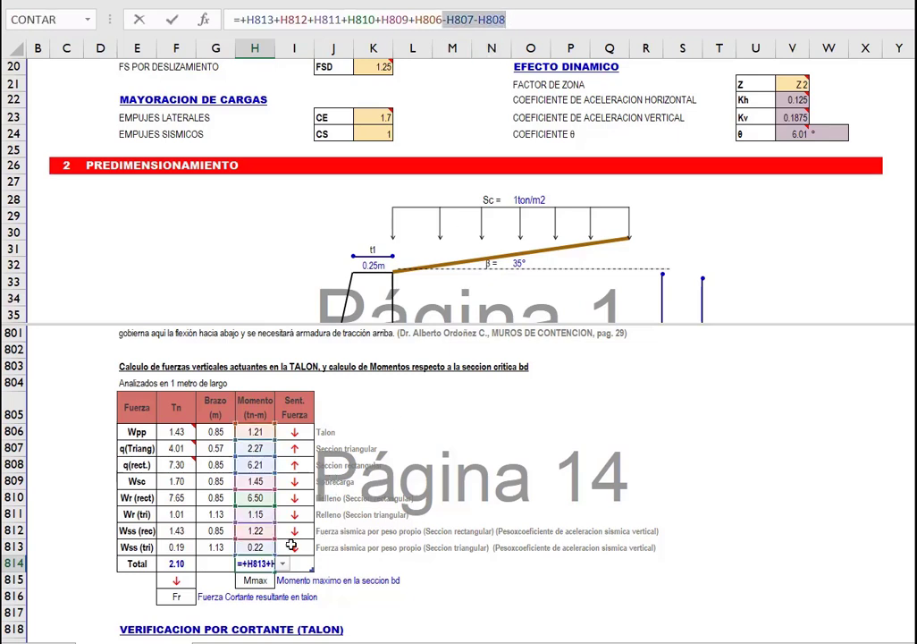
pyautogui.press('Escape')
# Inspect the total force formula in F814 and highlight the q(Triang) and q(rect.) rows that it subtracts.
pyautogui.hotkey('ctrl', 'c')
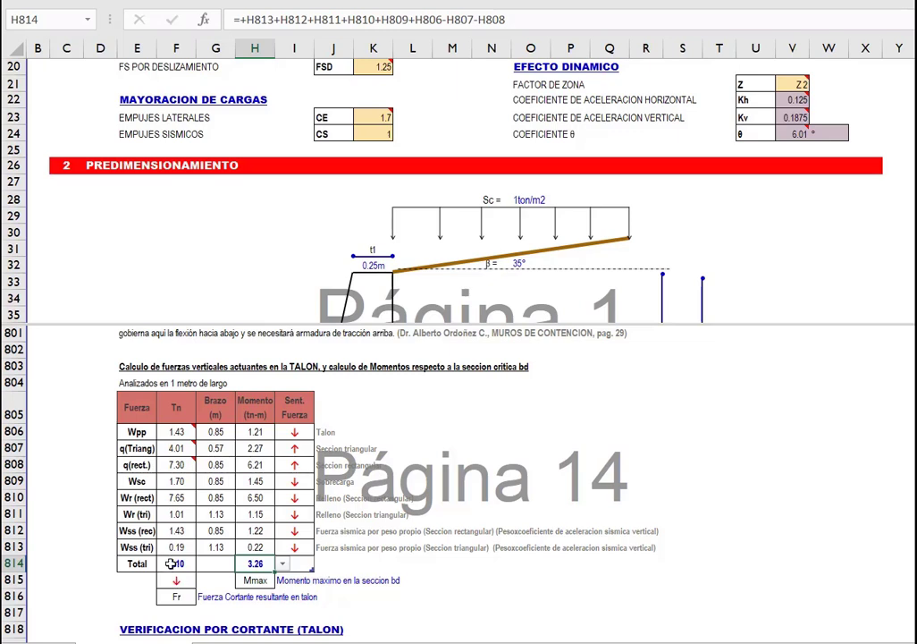
pyautogui.click(174, 563)
pyautogui.hotkey('ctrl', 'v')
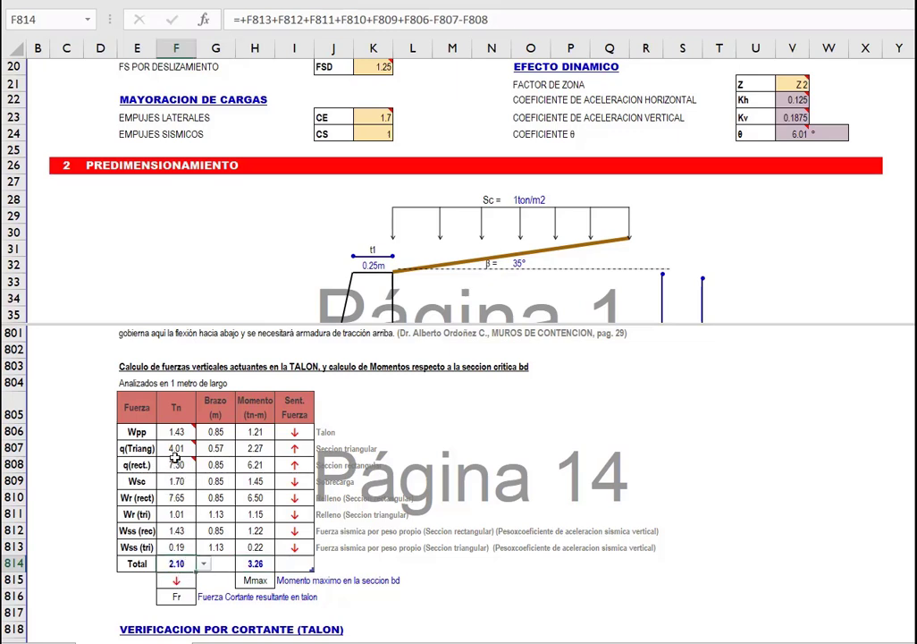
pyautogui.moveTo(177, 449); pyautogui.dragTo(294, 466)
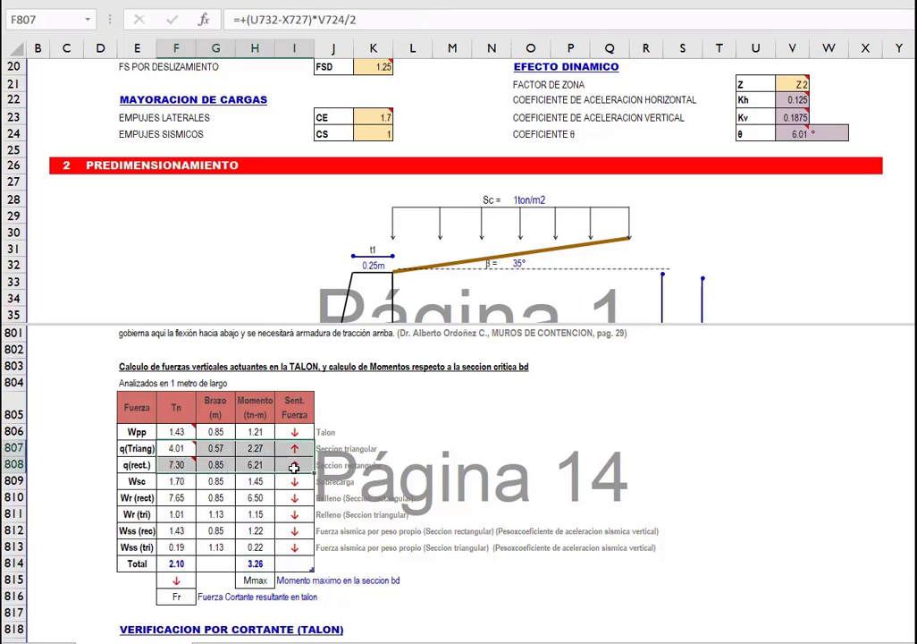
pyautogui.click(175, 563)
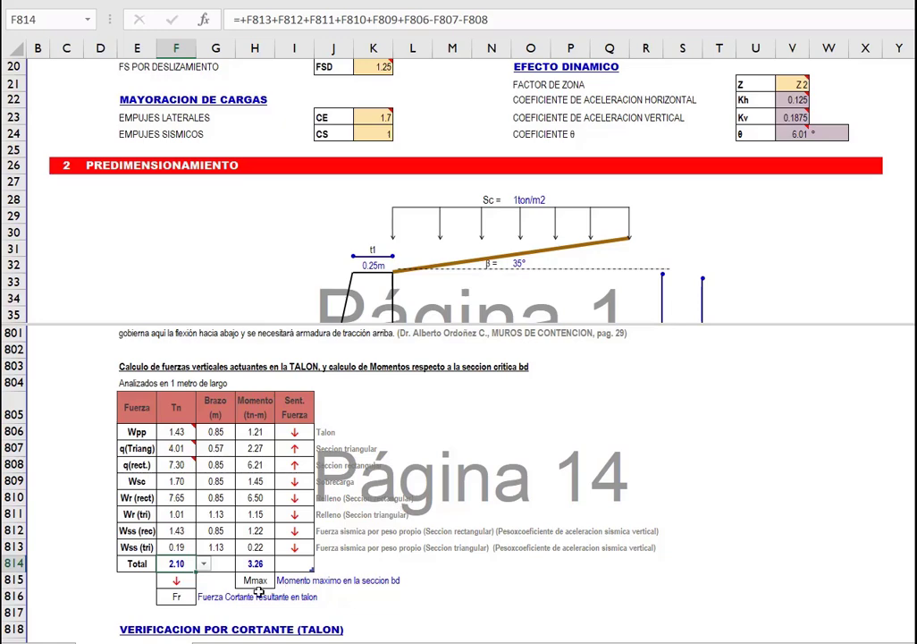
# Examine the Mmax label under the heel table and the heel's shear verification section, including the hz reference in V824.
pyautogui.scroll(-1, 230, 586)
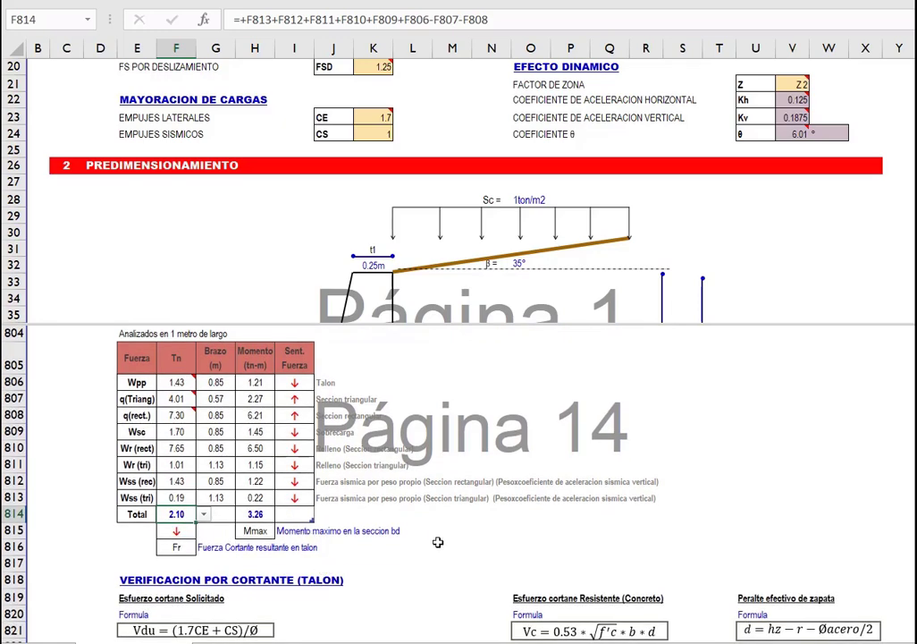
pyautogui.press('Right')
pyautogui.press('Right')
pyautogui.press('Down')
pyautogui.press('Right')
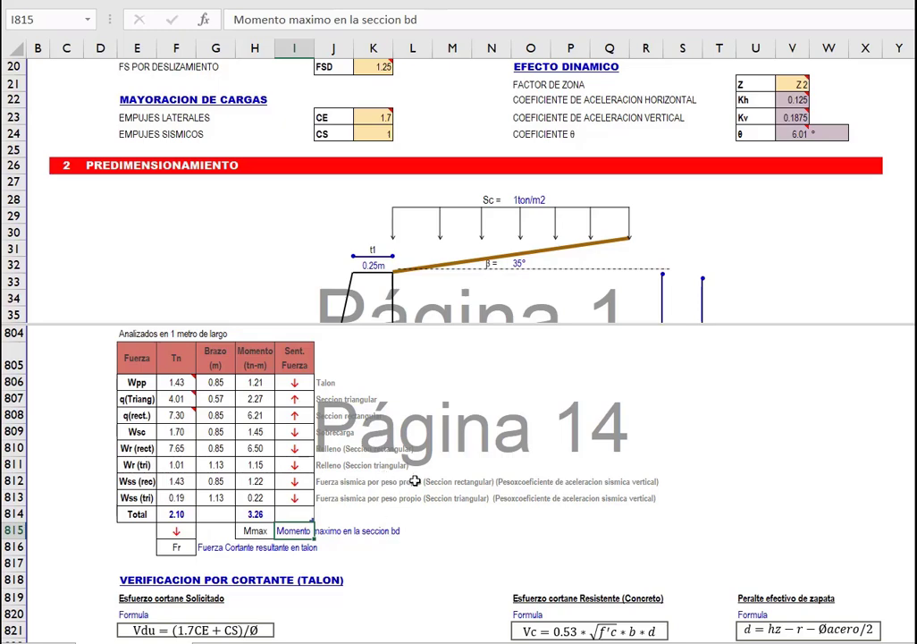
pyautogui.press('Up')
pyautogui.press('Up')
pyautogui.press('Up')
pyautogui.press('Right')
pyautogui.press('Right')
pyautogui.scroll(-4, 429, 518)
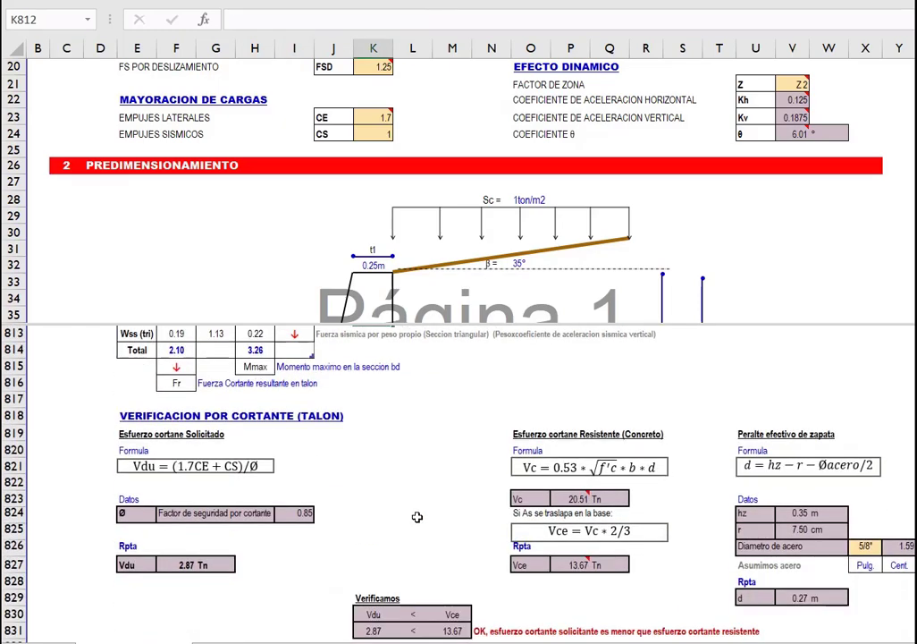
pyautogui.scroll(1, 564, 483)
pyautogui.click(790, 515)
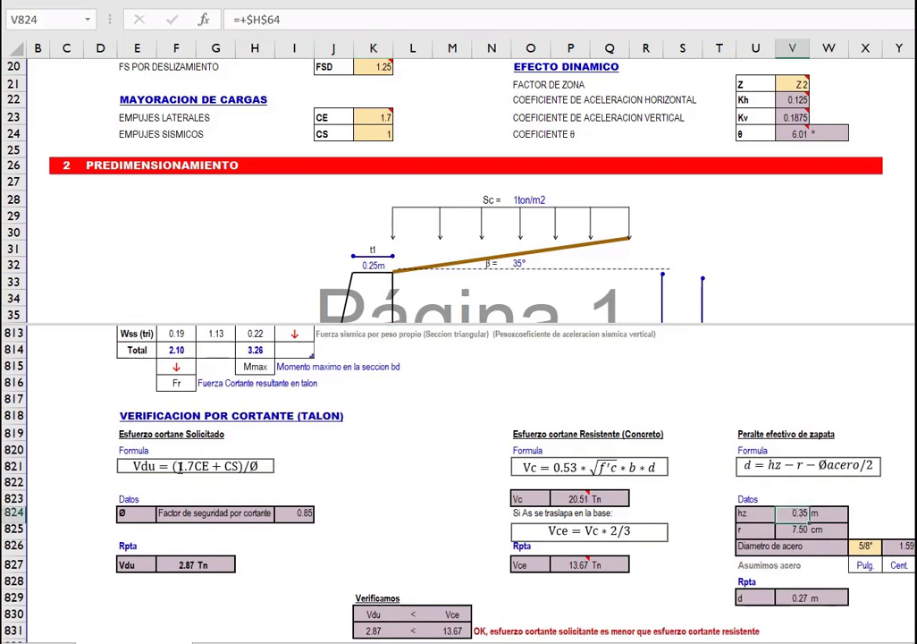
# Return to the heel force table and highlight the seismic rows Wss (rec) and Wss (tri).
pyautogui.scroll(2, 221, 464)
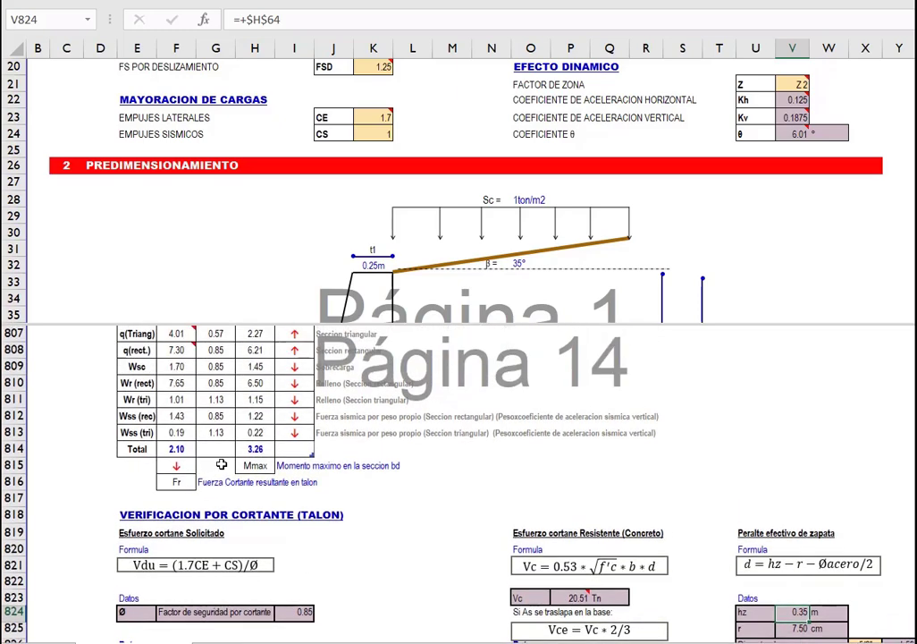
pyautogui.scroll(1, 219, 464)
pyautogui.moveTo(137, 497); pyautogui.dragTo(295, 483)
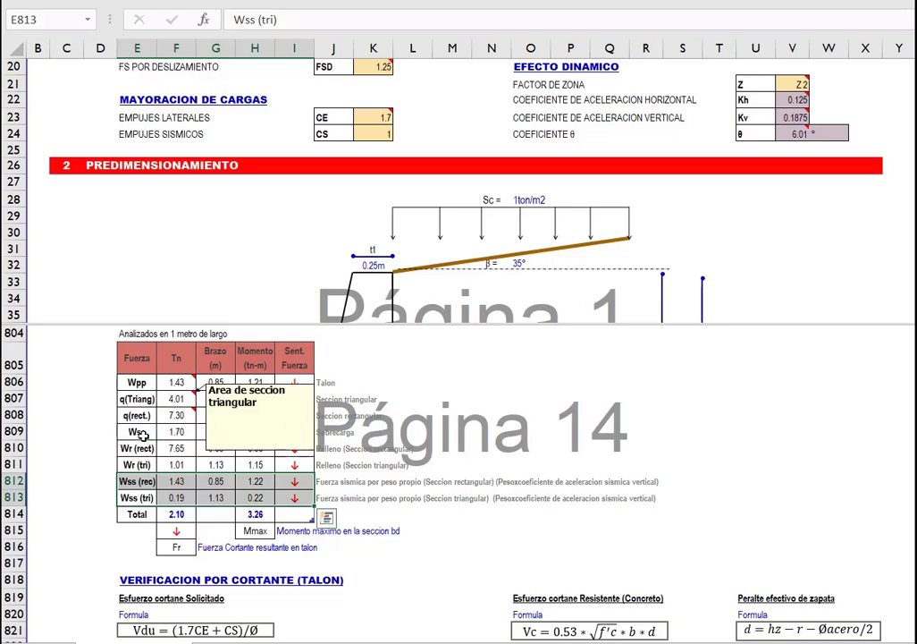
# Highlight the surcharge row Wsc, the backfill rows Wr and the seismic rows Wss in the heel force table.
pyautogui.moveTo(139, 432); pyautogui.dragTo(296, 432)
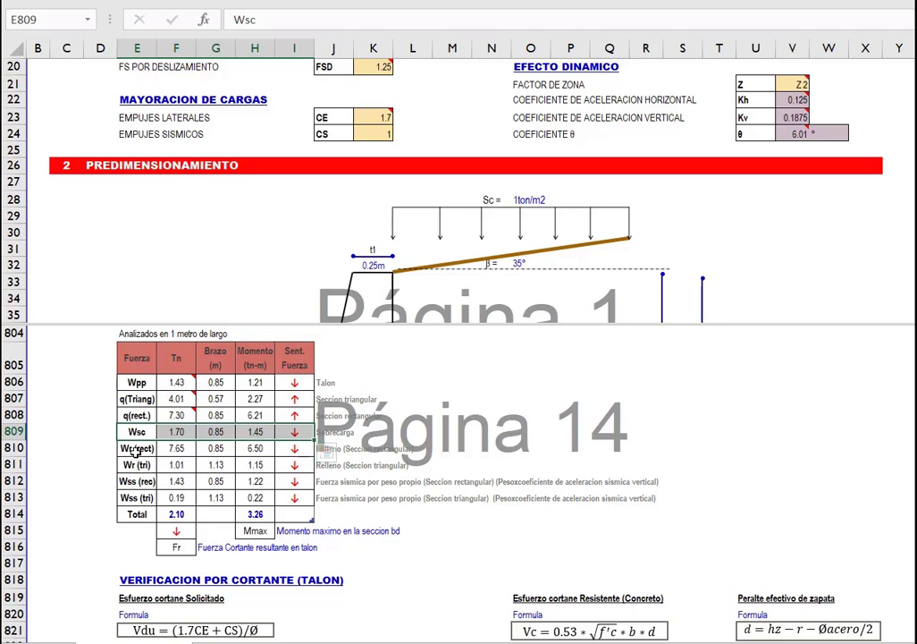
pyautogui.moveTo(136, 449); pyautogui.dragTo(295, 464)
pyautogui.scroll(-1, 135, 368)
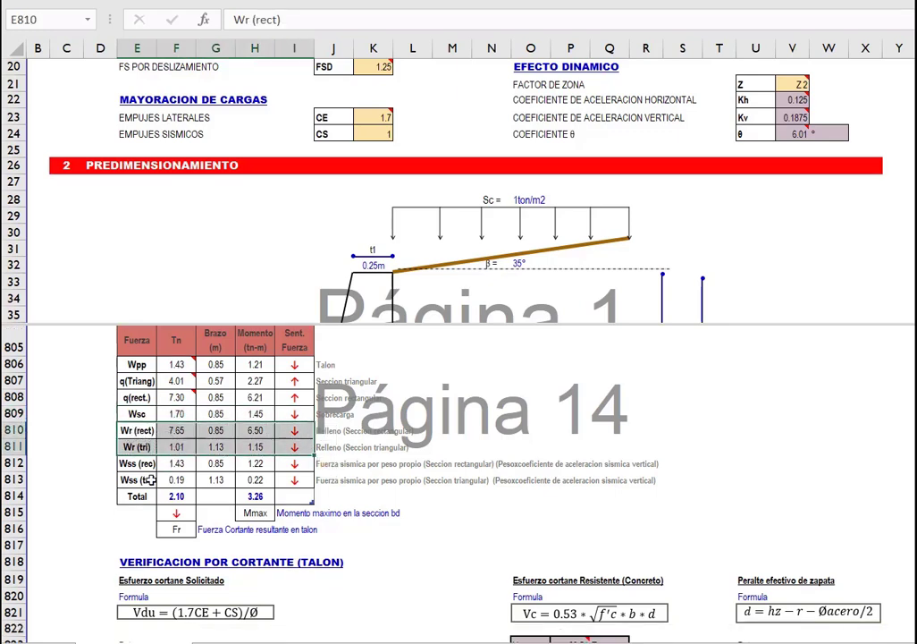
pyautogui.moveTo(138, 417); pyautogui.dragTo(291, 434)
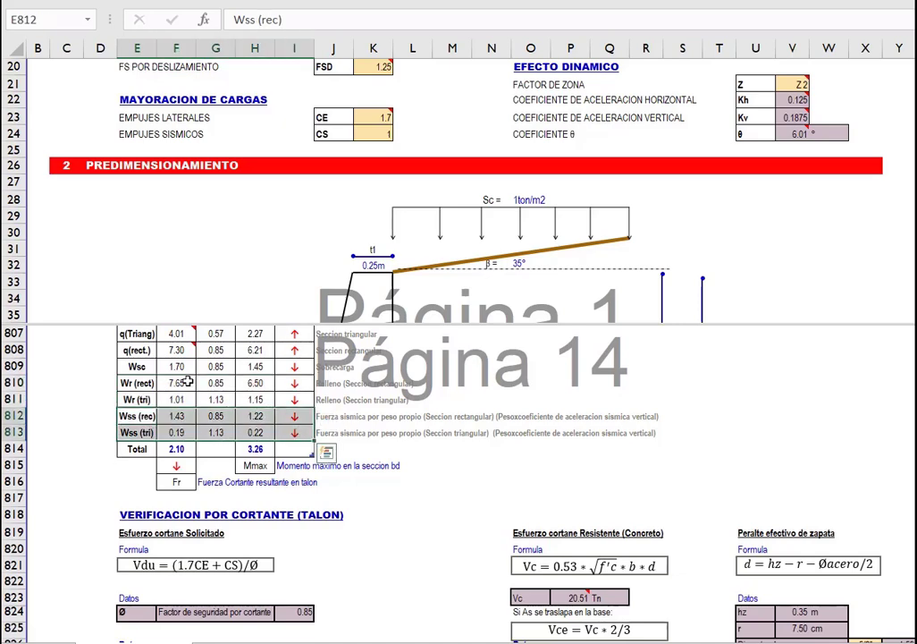
pyautogui.moveTo(139, 366); pyautogui.dragTo(249, 365)
pyautogui.scroll(-1, 223, 515)
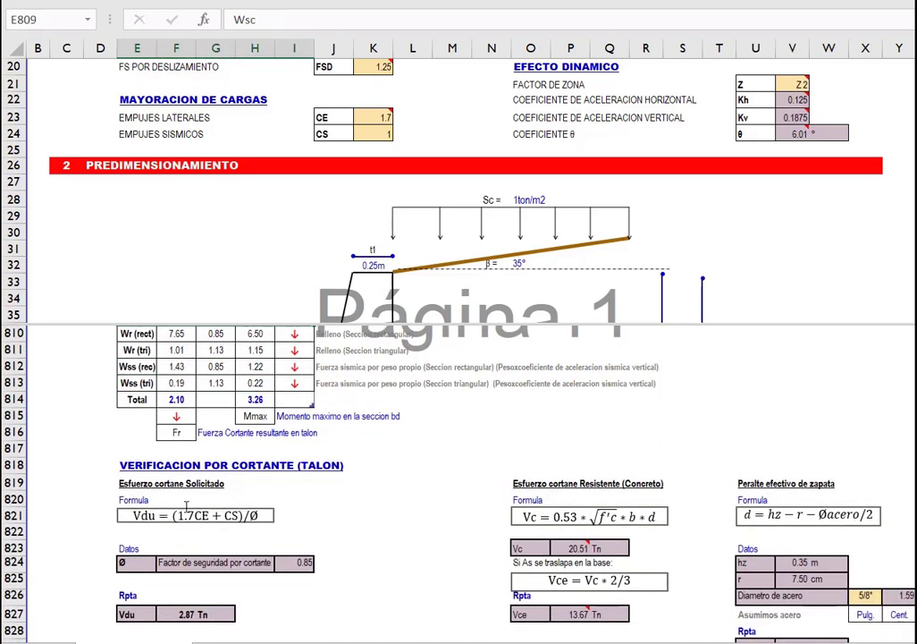
# Review the heel's requested shear section below the force table and inspect the Vdu formula in F827.
pyautogui.scroll(1, 186, 506)
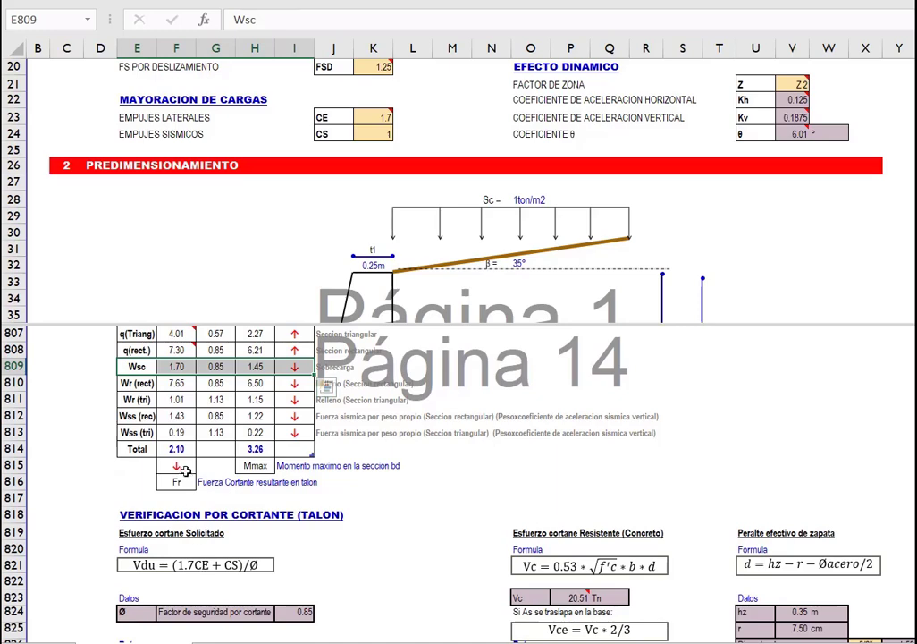
pyautogui.scroll(-1, 214, 524)
pyautogui.scroll(1, 215, 526)
pyautogui.scroll(-1, 295, 512)
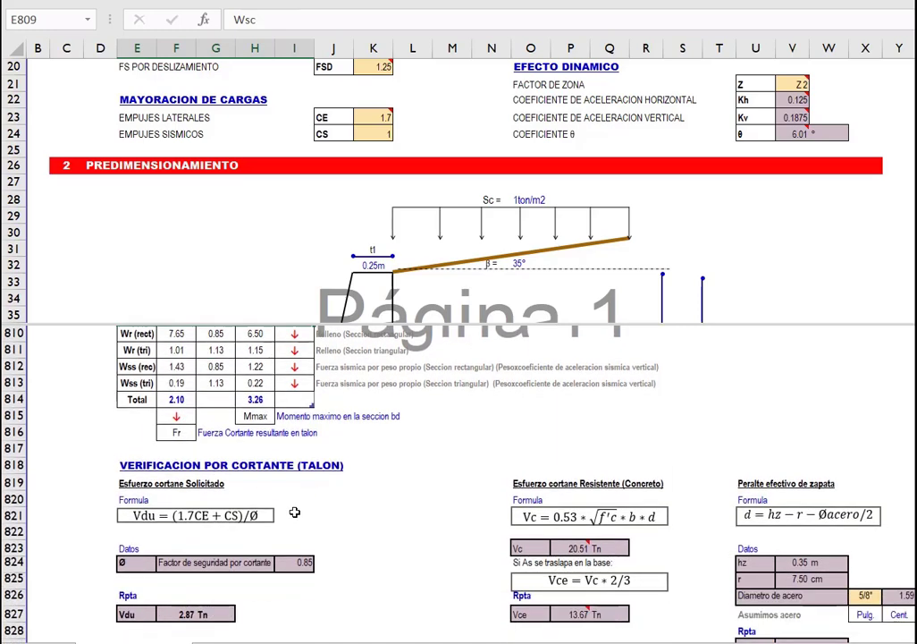
pyautogui.scroll(1, 294, 512)
pyautogui.scroll(-1, 228, 559)
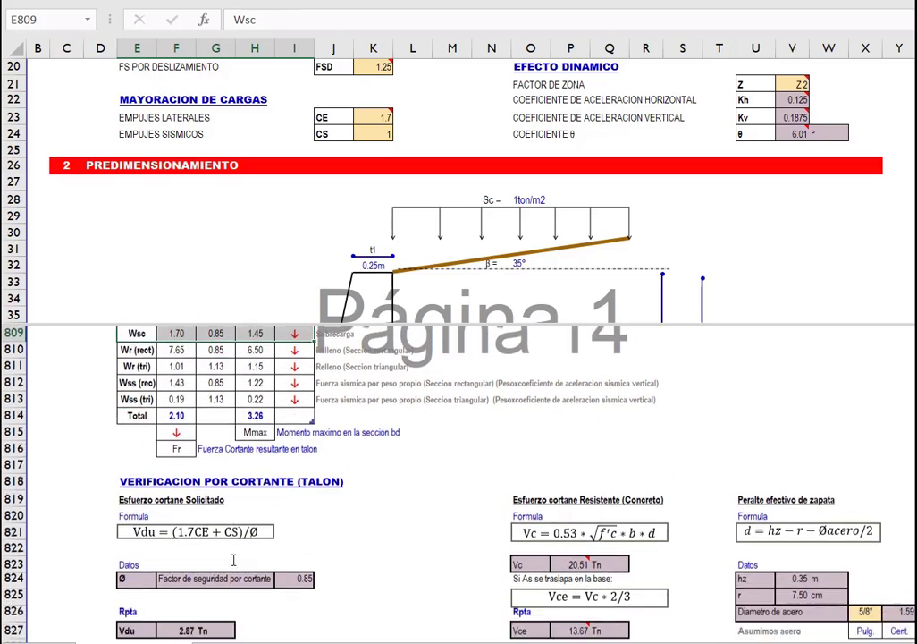
pyautogui.scroll(-1, 268, 536)
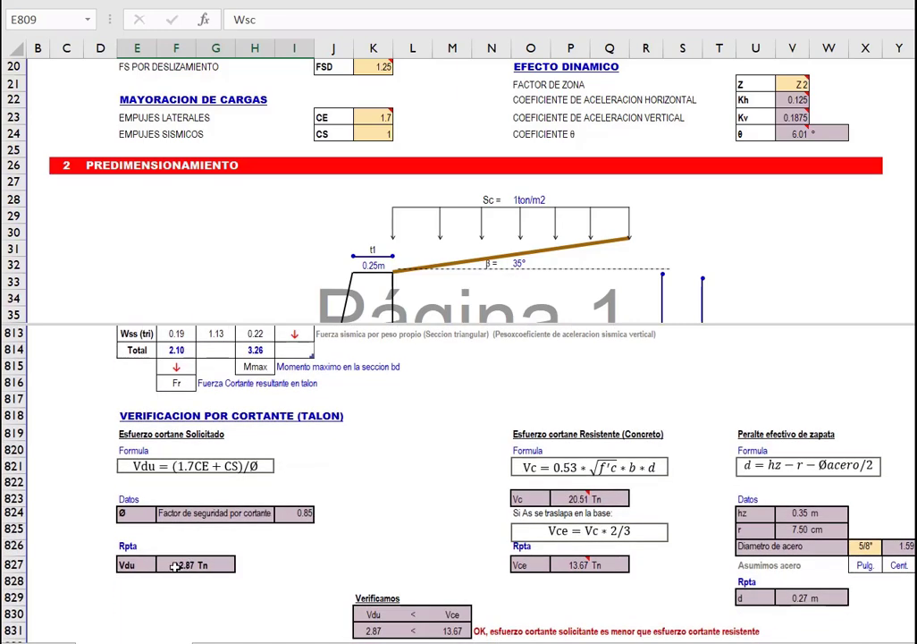
pyautogui.click(186, 557)
pyautogui.scroll(-1, 215, 557)
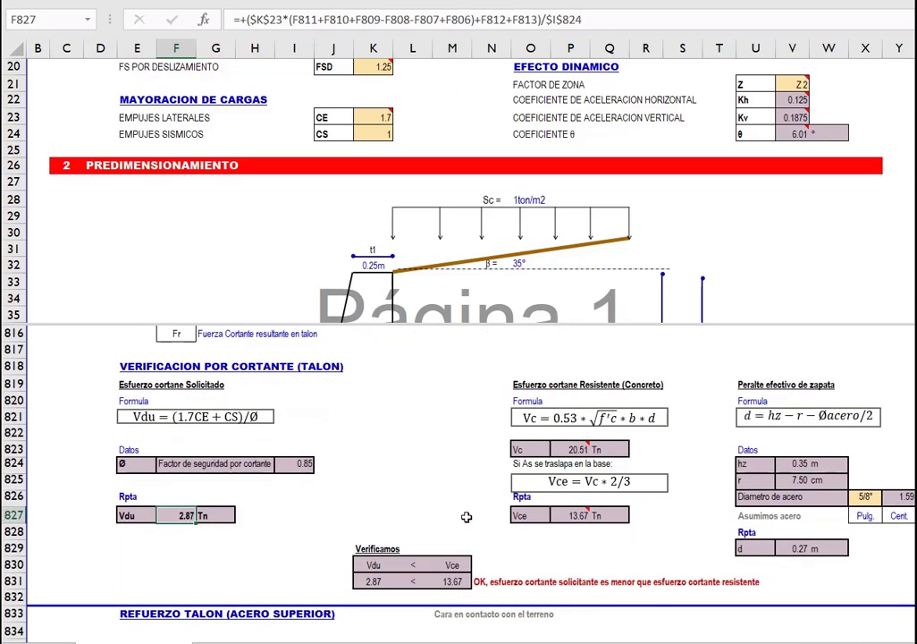
# Inspect the concrete shear resistance formula in P823 and highlight the effective footing depth block starting at U819.
pyautogui.click(572, 449)
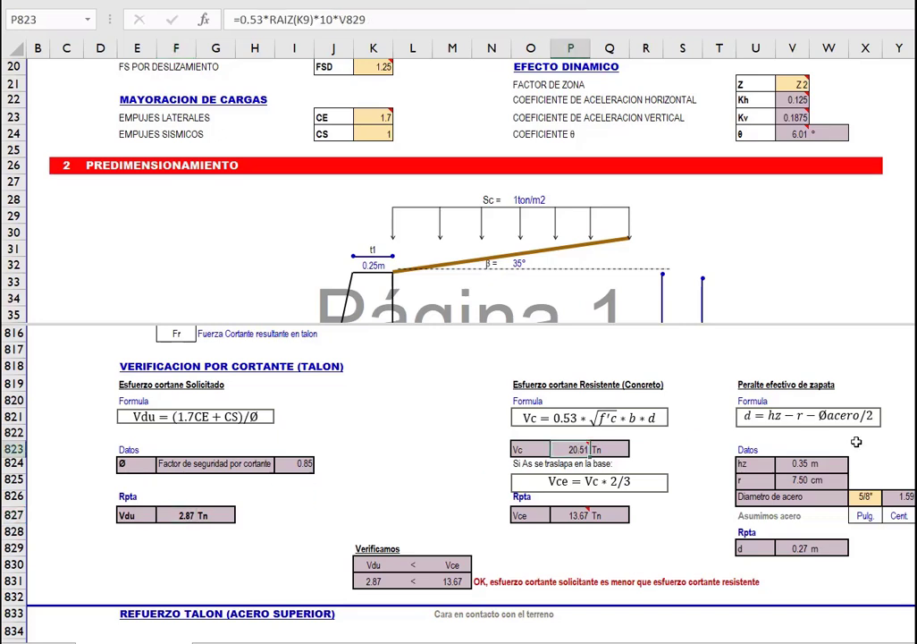
pyautogui.moveTo(886, 533); pyautogui.dragTo(735, 386)
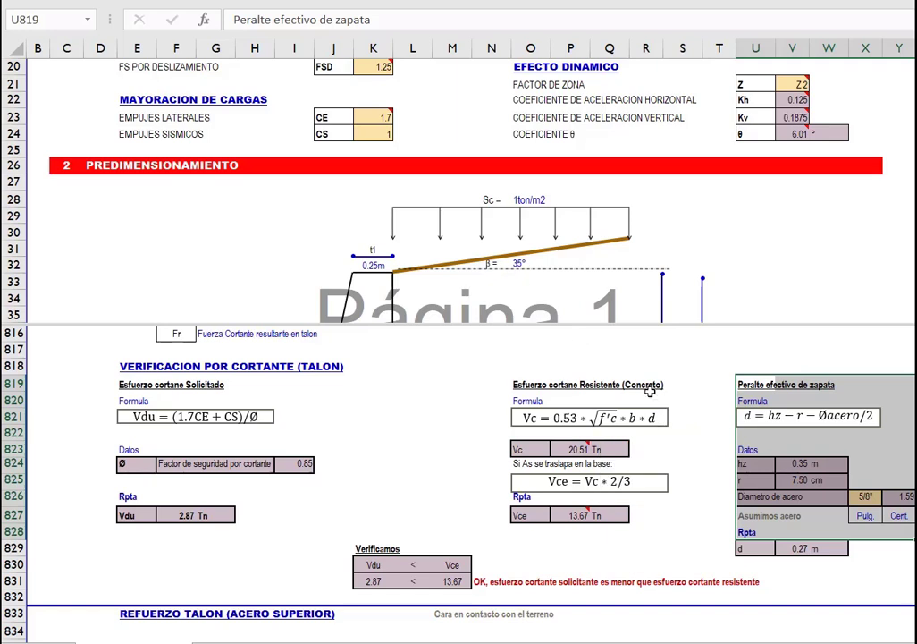
pyautogui.click(530, 367)
pyautogui.scroll(1, 442, 386)
pyautogui.scroll(3, 443, 386)
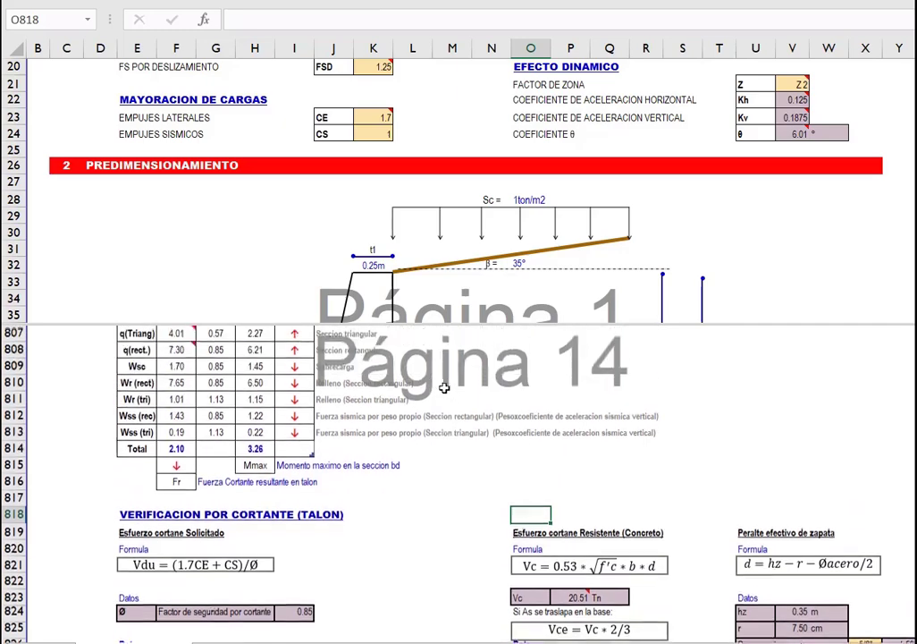
pyautogui.scroll(-3, 478, 390)
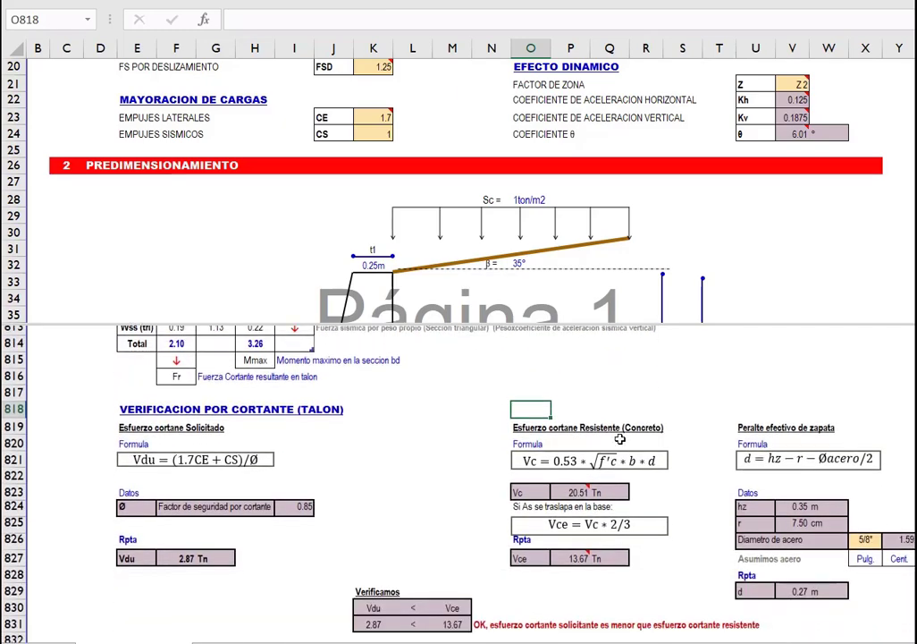
# Highlight the resisting shear section and the effective depth d in row 829, and recheck the Vc formula in P823.
pyautogui.scroll(-1, 501, 404)
pyautogui.moveTo(528, 383); pyautogui.dragTo(679, 526)
pyautogui.moveTo(751, 547); pyautogui.dragTo(818, 548)
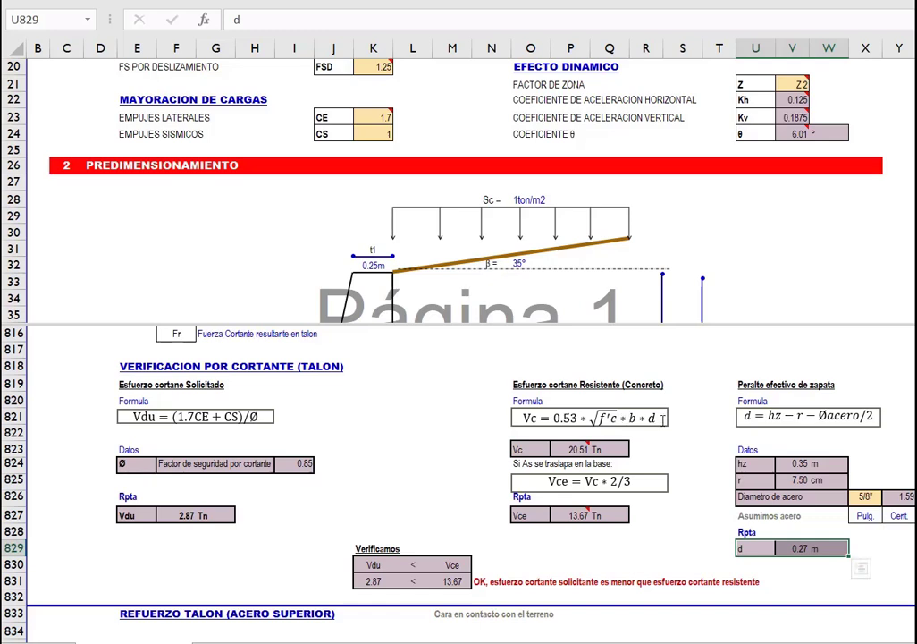
pyautogui.click(576, 449)
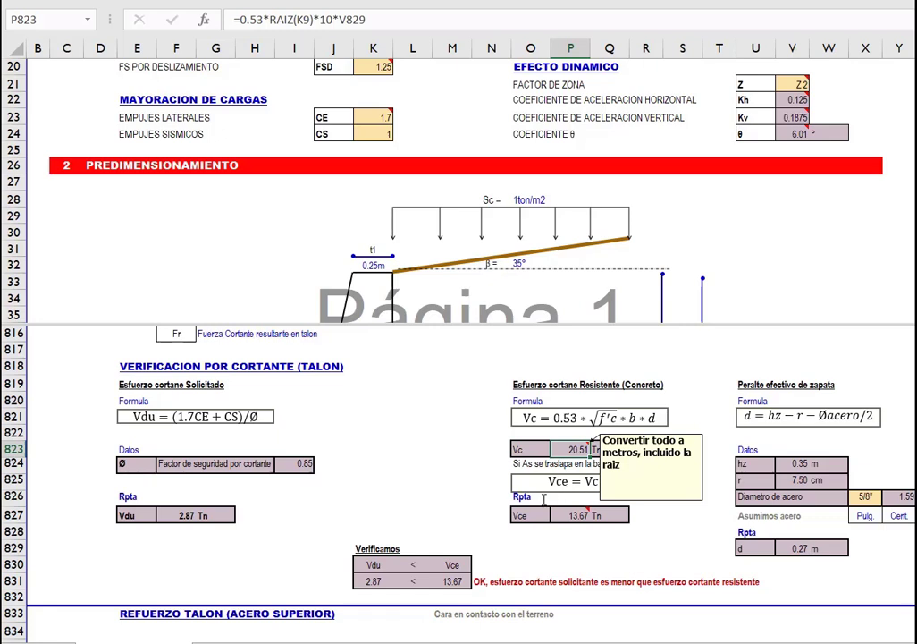
pyautogui.press('Left')
pyautogui.press('Left')
pyautogui.press('Left')
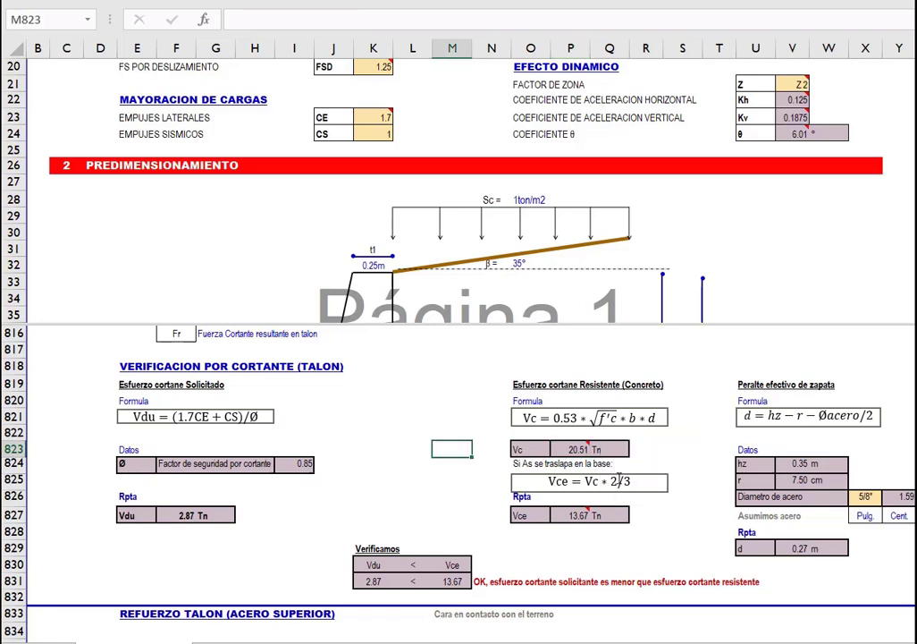
# Inspect the reduced resistance Vce formula in P827 and the Vce and Vdu references in M831 and K831.
pyautogui.click(573, 517)
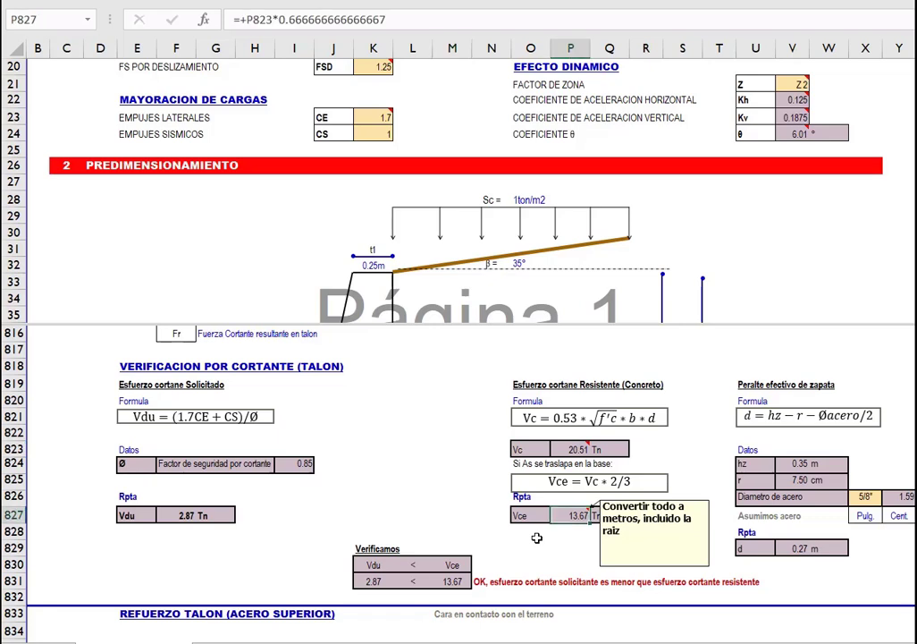
pyautogui.click(443, 581)
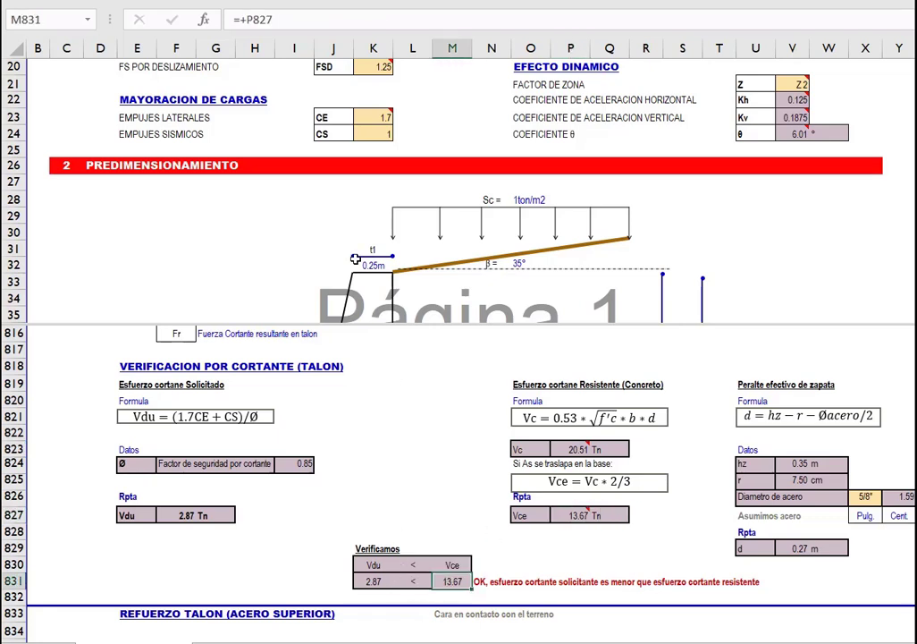
pyautogui.click(380, 581)
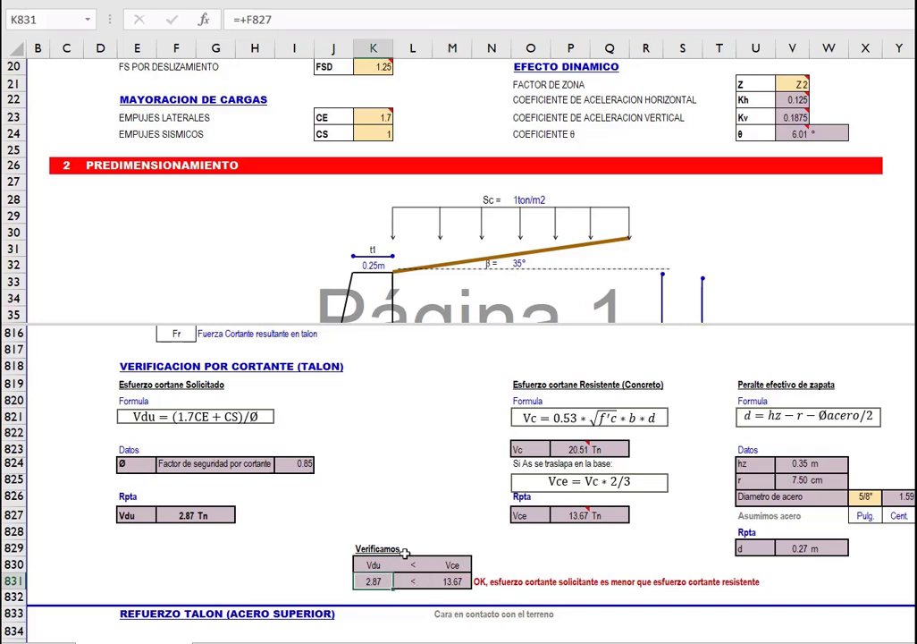
# Find the footing depth hz in the predimensioning drawing and table and point out its input cell H64.
pyautogui.click(299, 218)
pyautogui.scroll(-6, 304, 223)
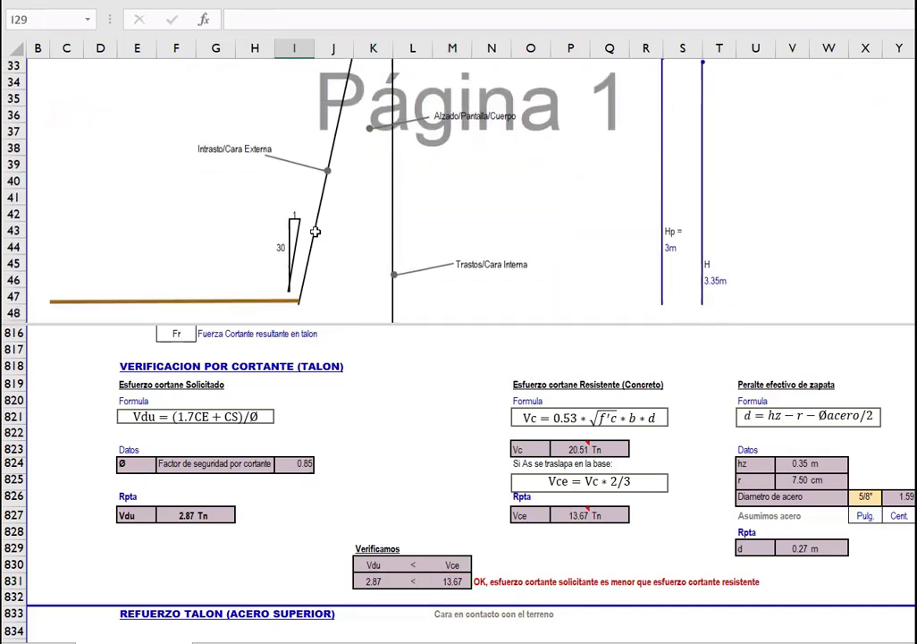
pyautogui.scroll(-4, 315, 233)
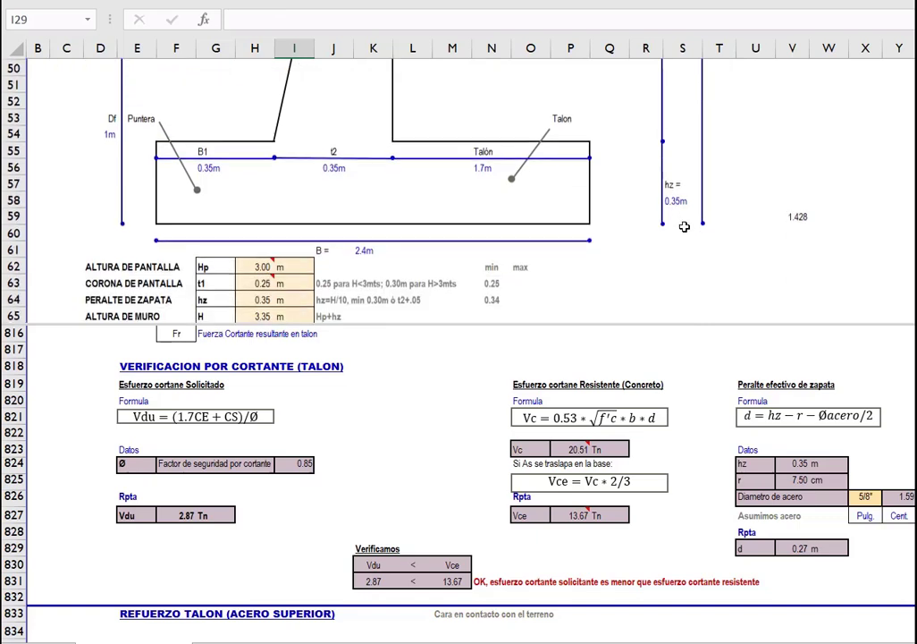
pyautogui.scroll(-1, 538, 249)
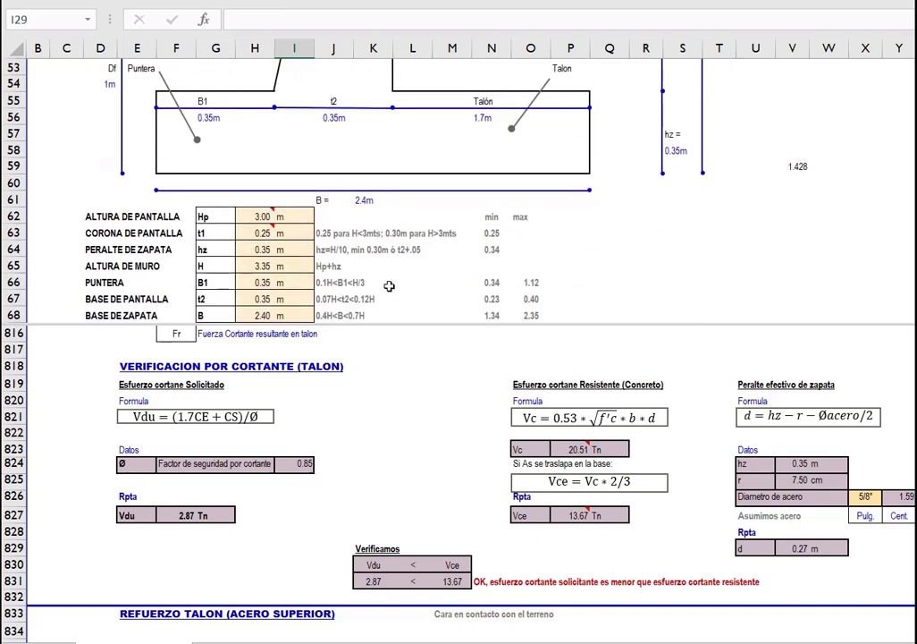
pyautogui.click(258, 252)
pyautogui.click(438, 463)
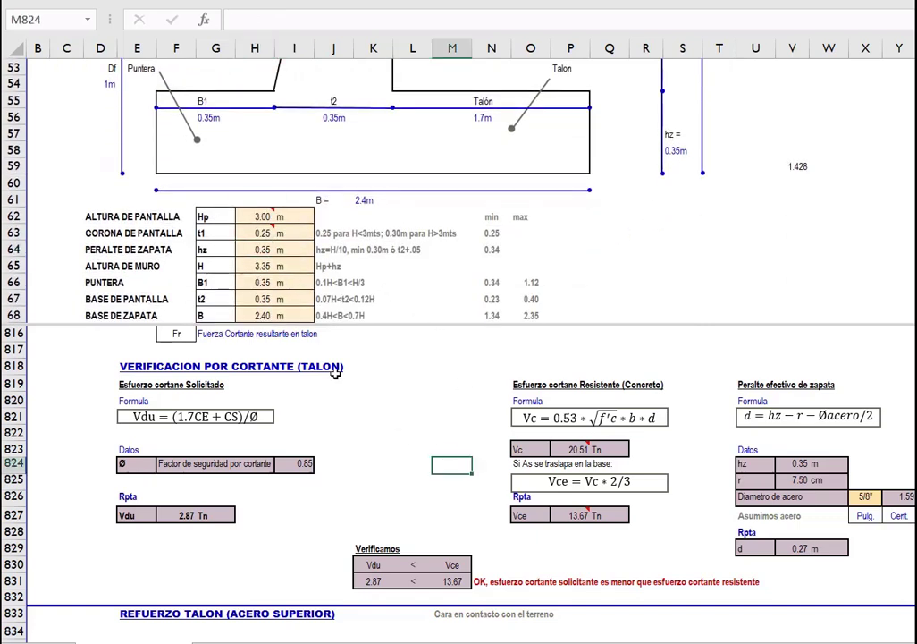
pyautogui.click(258, 250)
pyautogui.click(423, 466)
# Go to the heel's top reinforcement section, highlight its input data and inspect the Mu formula in J836.
pyautogui.scroll(-4, 423, 466)
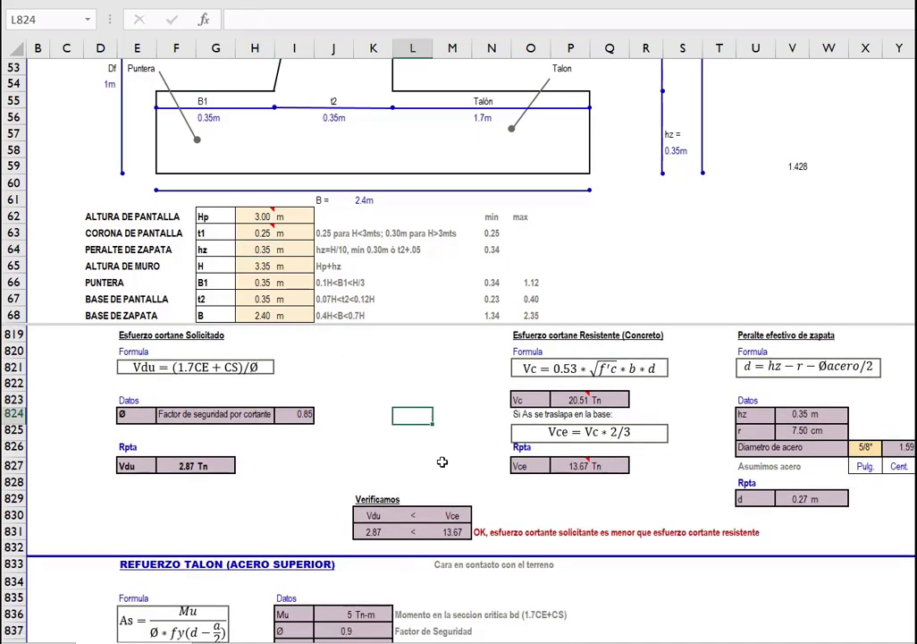
pyautogui.scroll(-1, 452, 465)
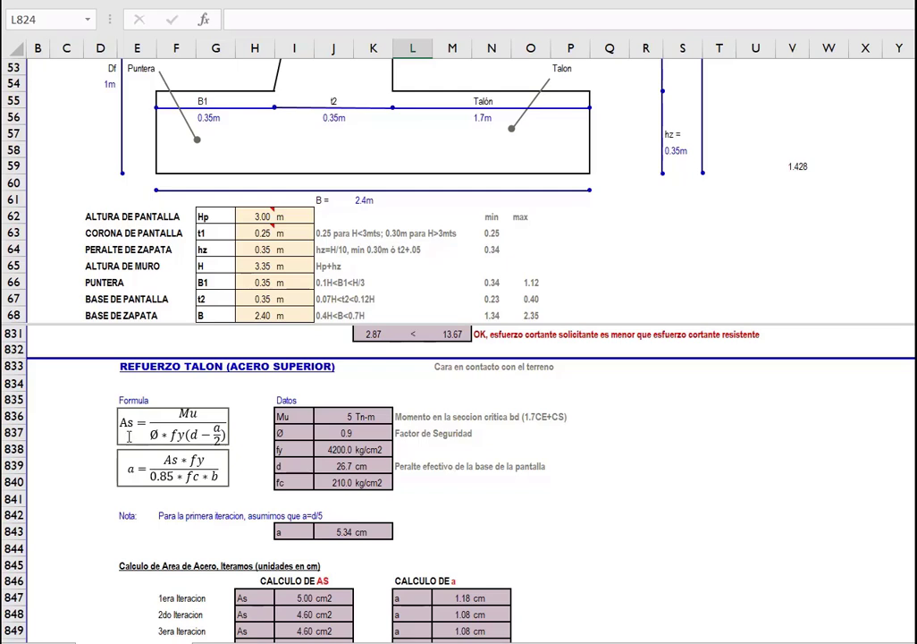
pyautogui.moveTo(348, 421); pyautogui.dragTo(347, 483)
pyautogui.click(347, 420)
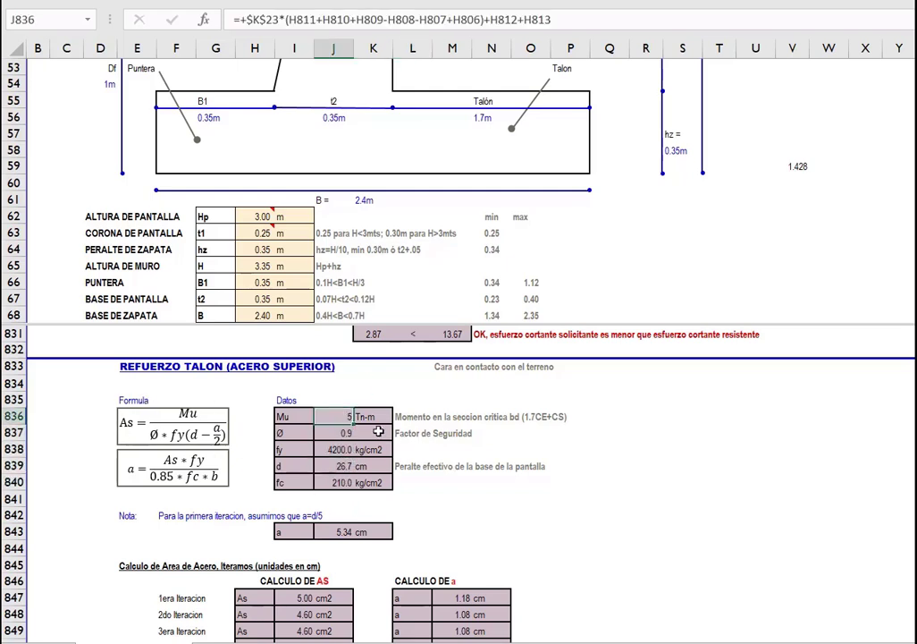
# Point out the critical-section moment note (1.7CE+CS) in row 836 and recheck the Mu formula against it.
pyautogui.click(550, 418)
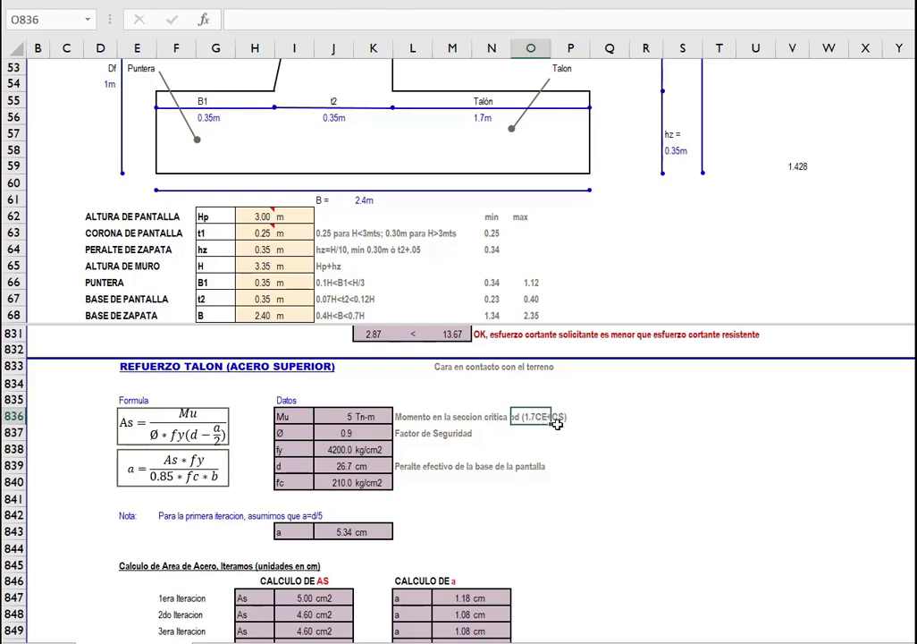
pyautogui.click(557, 424)
pyautogui.click(546, 414)
pyautogui.click(578, 417)
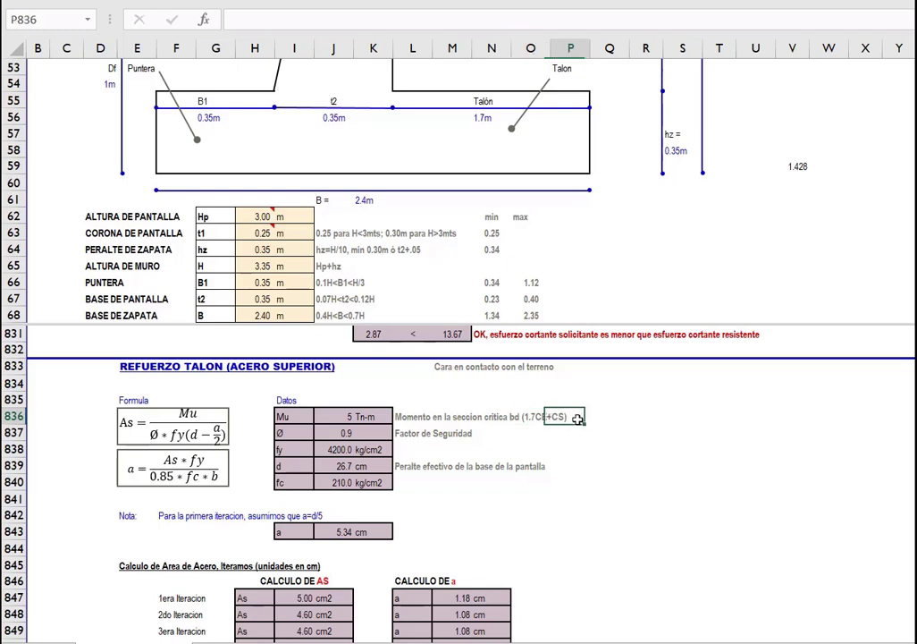
pyautogui.click(535, 416)
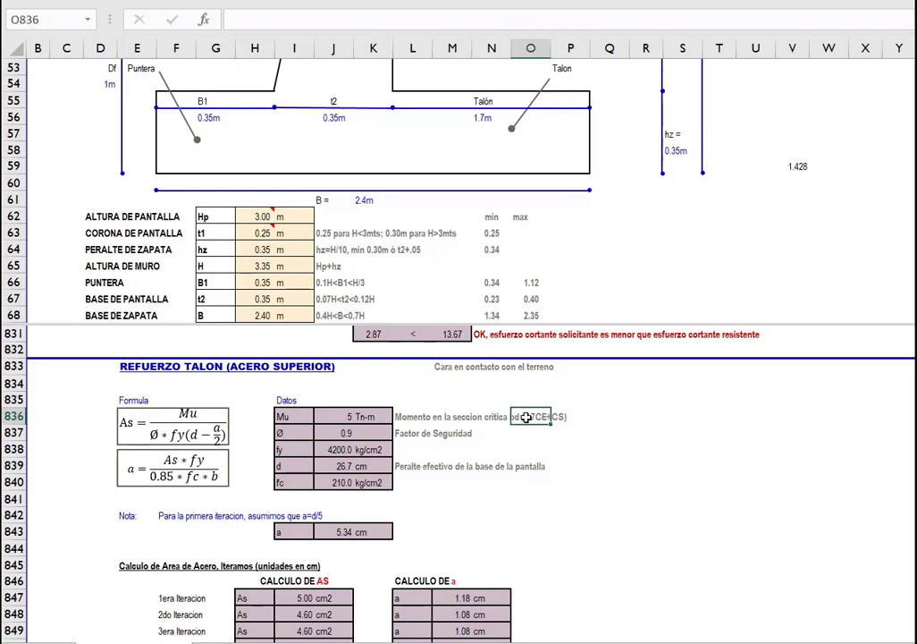
pyautogui.click(351, 415)
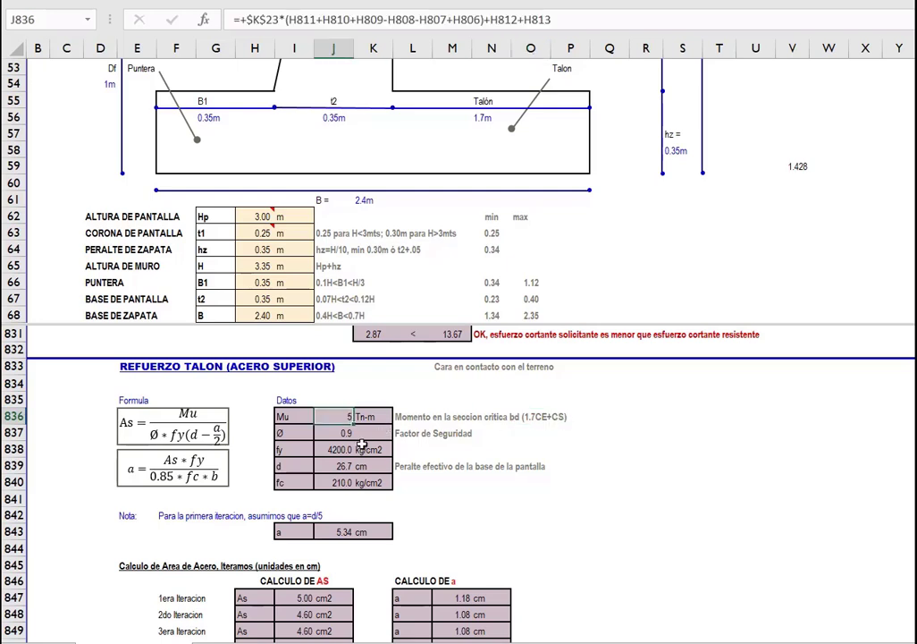
# Inspect the safety factor Ø, the steel strength fy and the effective depth d in J837 to J839.
pyautogui.click(344, 433)
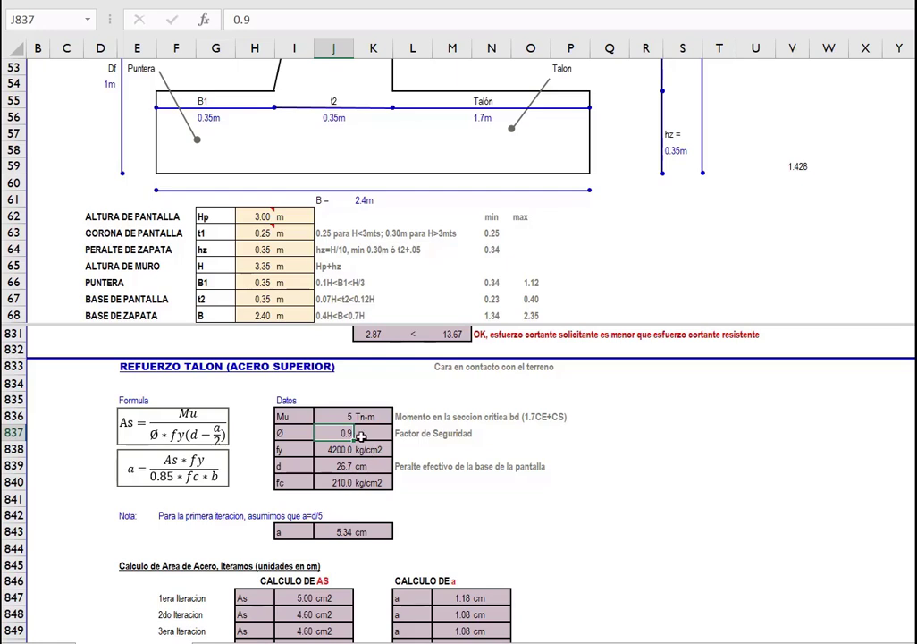
pyautogui.click(325, 452)
pyautogui.click(342, 466)
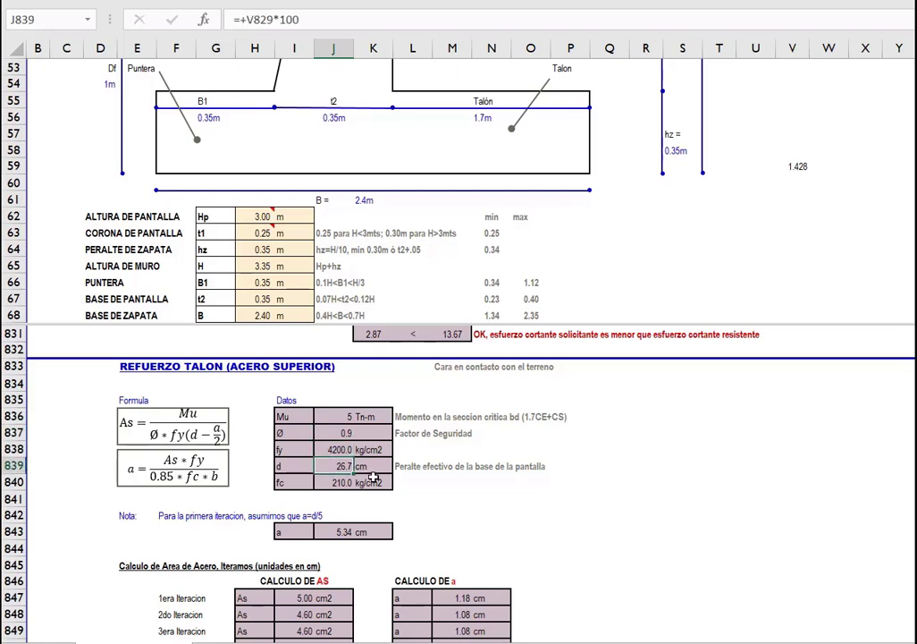
# Trace the effective depth d from J839 back to V829 and display the V829 value with three decimals.
pyautogui.scroll(1, 603, 444)
pyautogui.scroll(1, 603, 443)
pyautogui.click(796, 349)
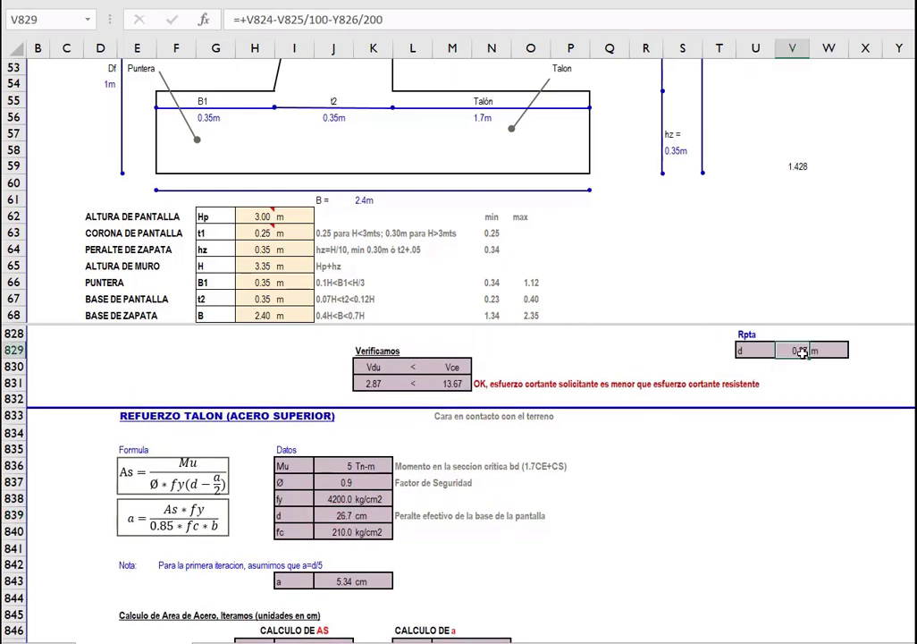
pyautogui.click(340, 516)
pyautogui.click(787, 352)
pyautogui.click(89, 0)
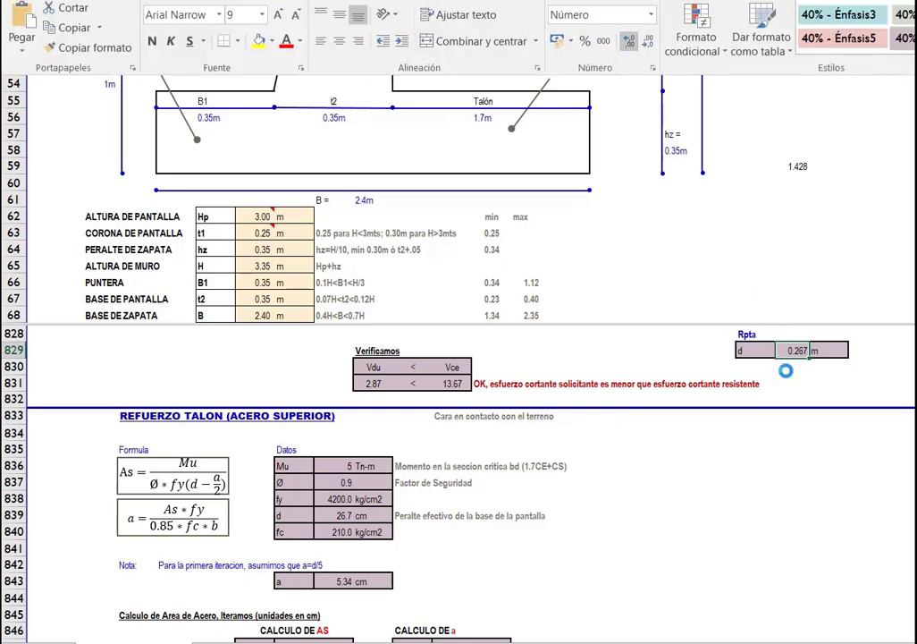
# Inspect the concrete strength fc reference in J840 of the heel reinforcement data.
pyautogui.click(344, 529)
pyautogui.click(342, 532)
pyautogui.scroll(-1, 470, 517)
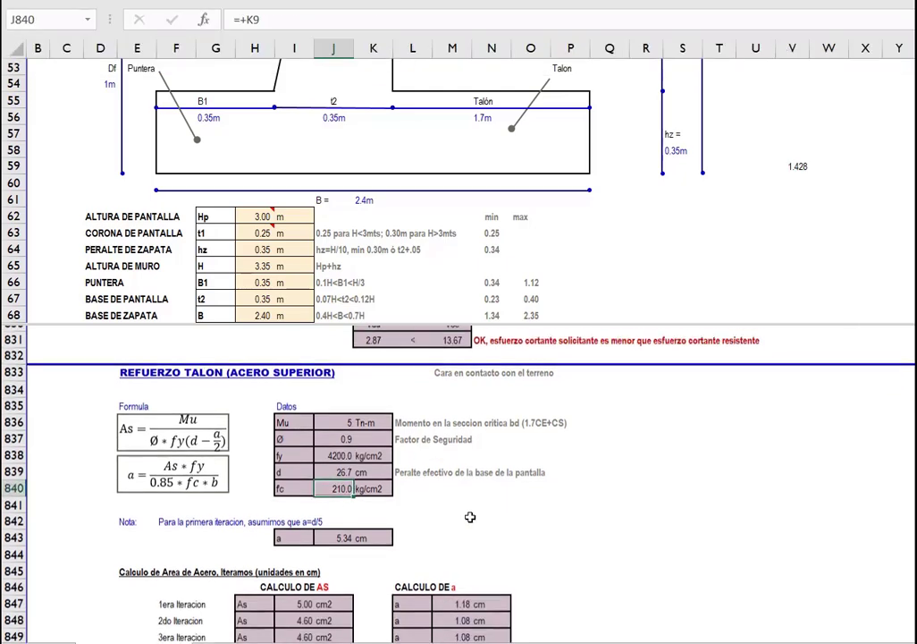
# Inspect the assumed a = d/5 in J843 and the first-iteration formulas for As in I847 and a in M847.
pyautogui.scroll(-2, 470, 516)
pyautogui.click(346, 434)
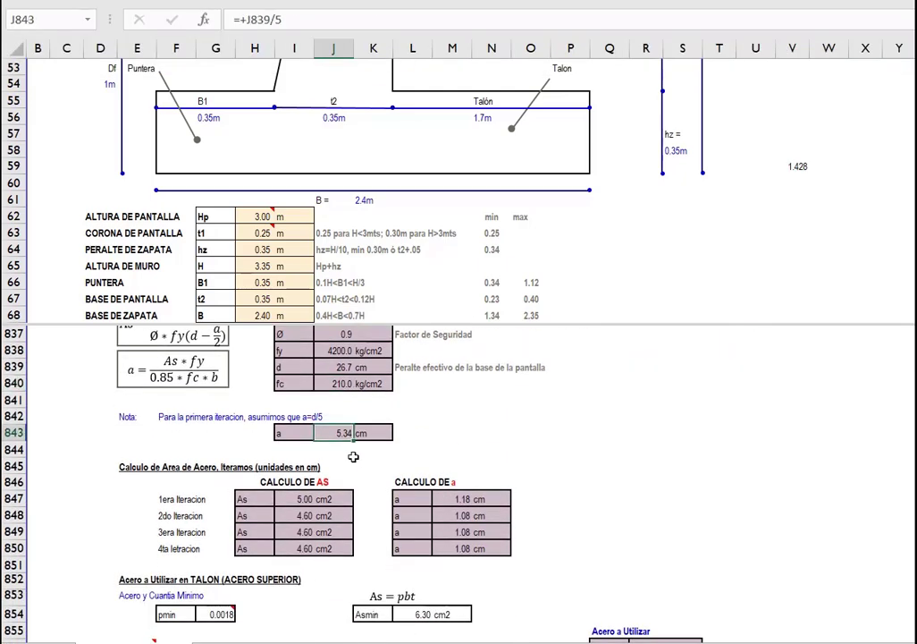
pyautogui.moveTo(293, 433); pyautogui.dragTo(375, 435)
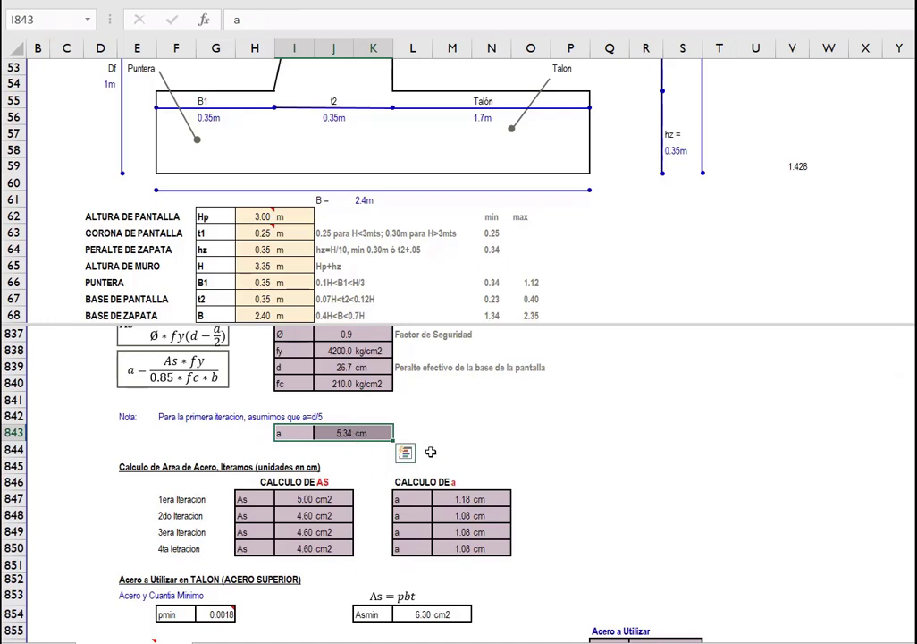
pyautogui.click(301, 500)
pyautogui.scroll(1, 179, 344)
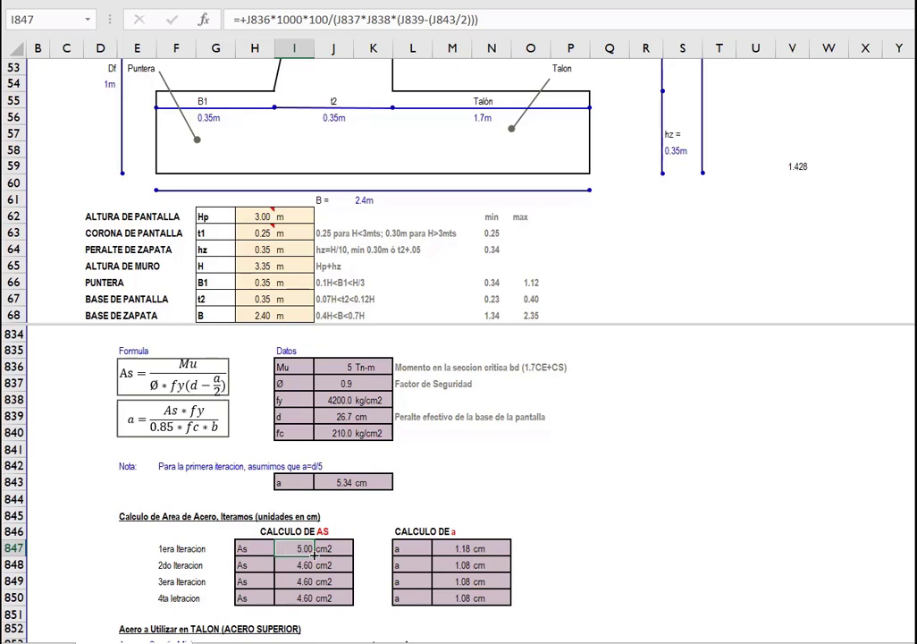
pyautogui.click(459, 549)
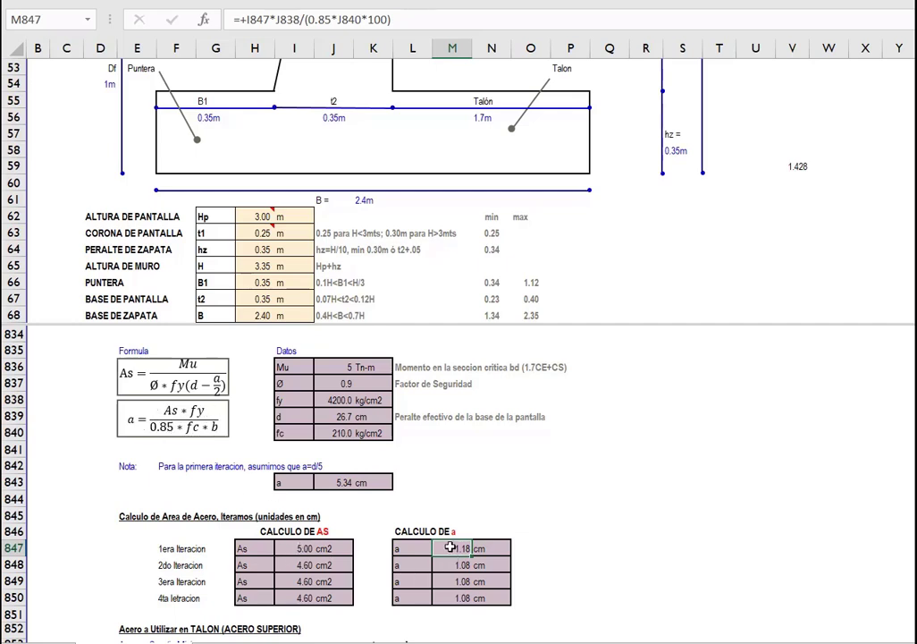
# Trace the second to fourth iterations of As and a through rows 848 to 850, ending on the final As in I850.
pyautogui.click(304, 565)
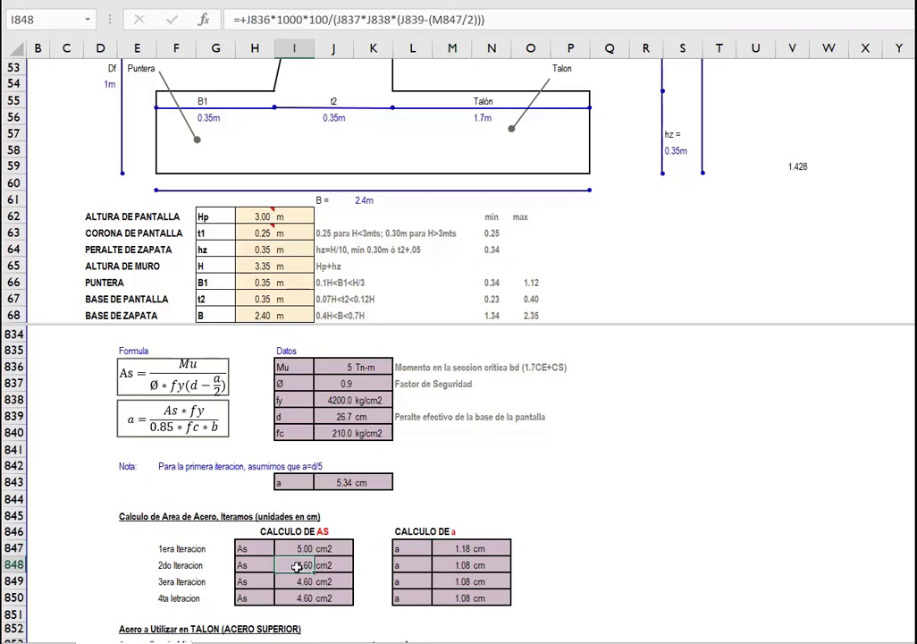
pyautogui.click(438, 566)
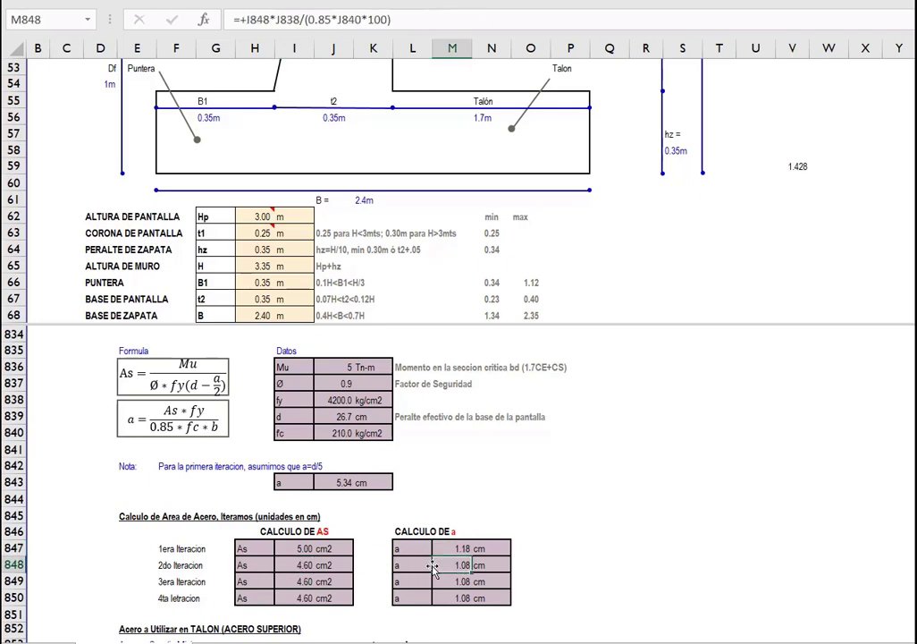
pyautogui.scroll(-1, 433, 569)
pyautogui.click(296, 532)
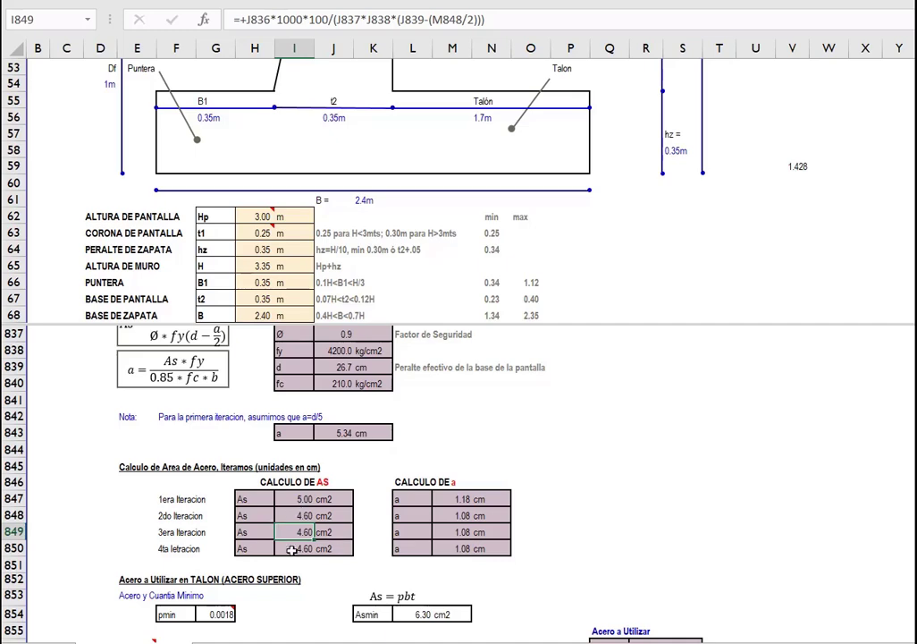
pyautogui.click(292, 549)
pyautogui.moveTo(456, 548); pyautogui.dragTo(437, 535)
pyautogui.scroll(-1, 309, 531)
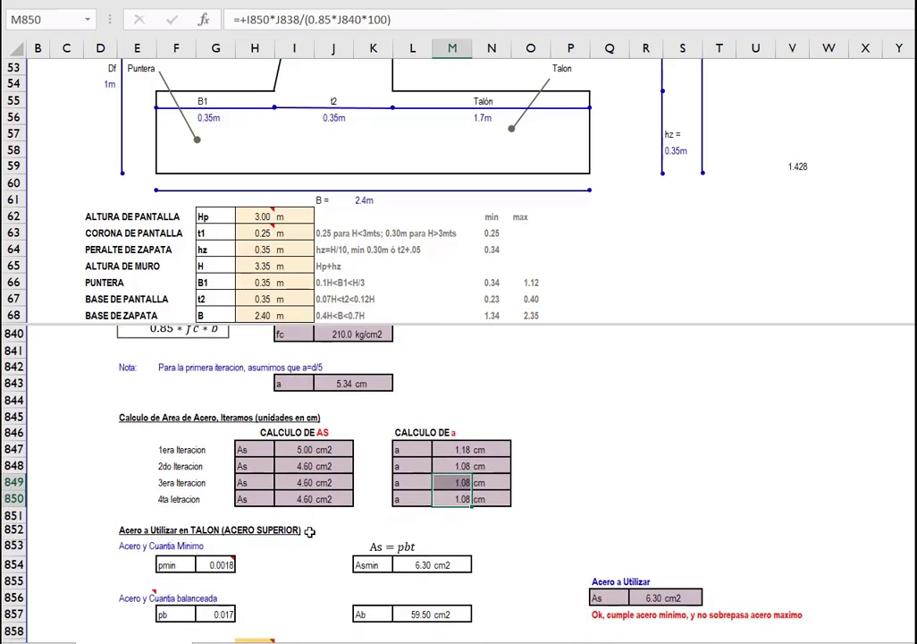
pyautogui.scroll(-2, 368, 537)
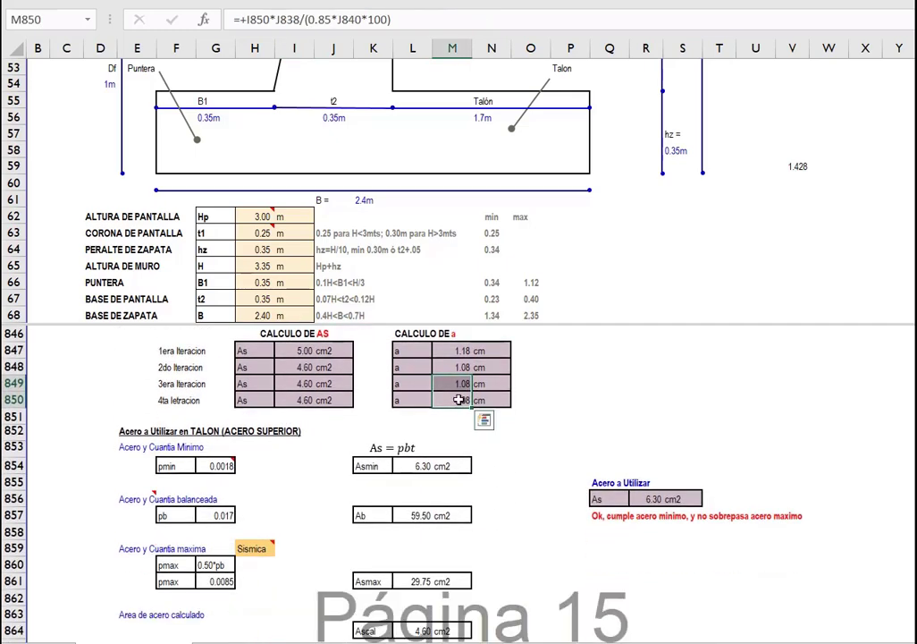
pyautogui.click(306, 401)
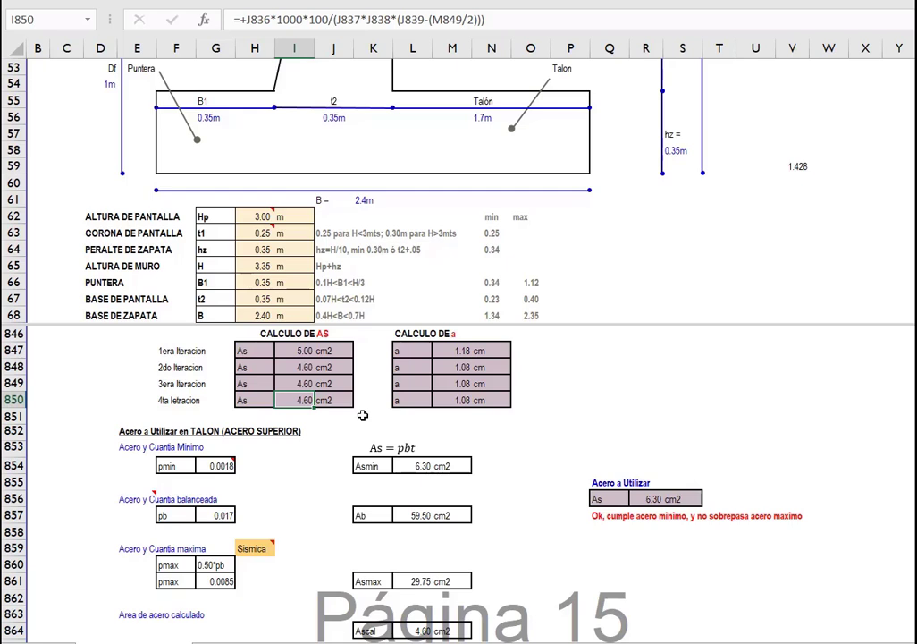
# Compare the calculated steel area in row 864 with the minimum area in L854 and highlight the heel steel to use in Q856:S856.
pyautogui.scroll(-1, 362, 415)
pyautogui.moveTo(219, 417)
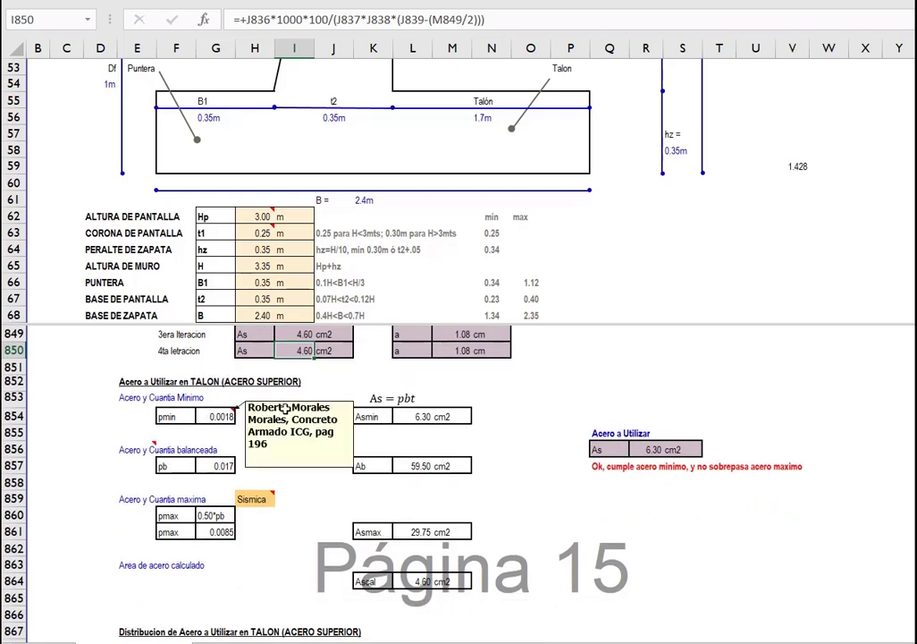
pyautogui.click(176, 381)
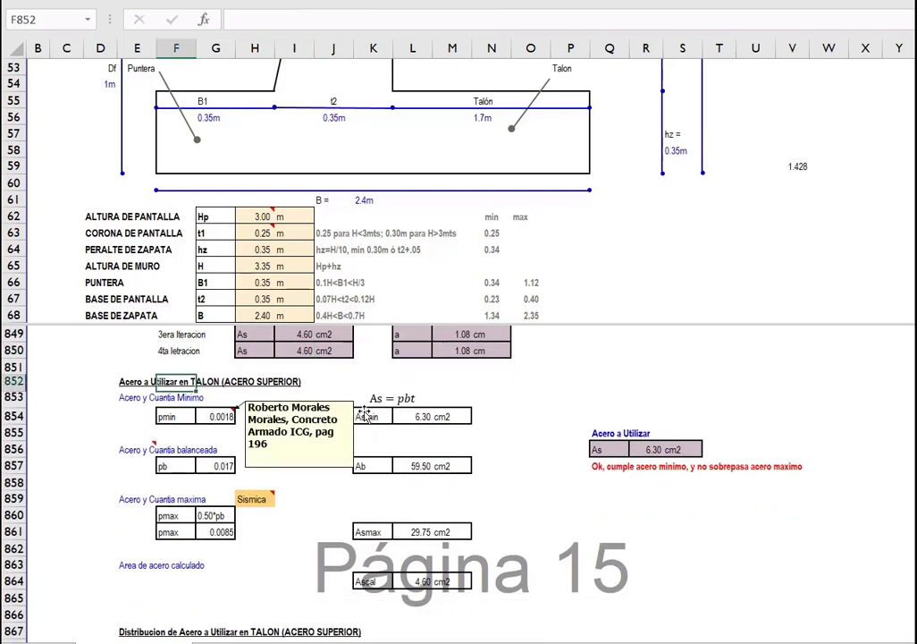
pyautogui.scroll(-1, 203, 424)
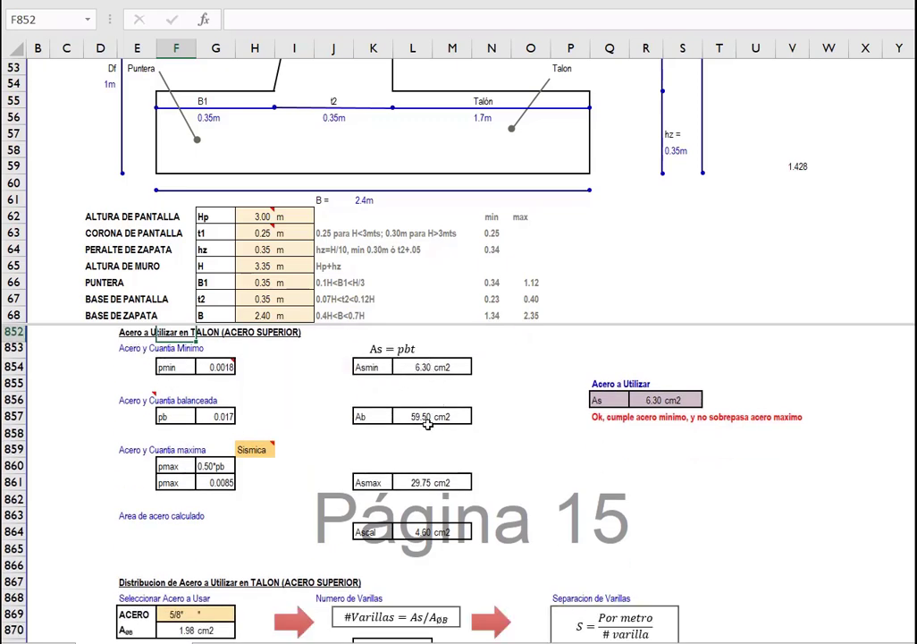
pyautogui.moveTo(172, 521); pyautogui.dragTo(488, 533)
pyautogui.click(427, 374)
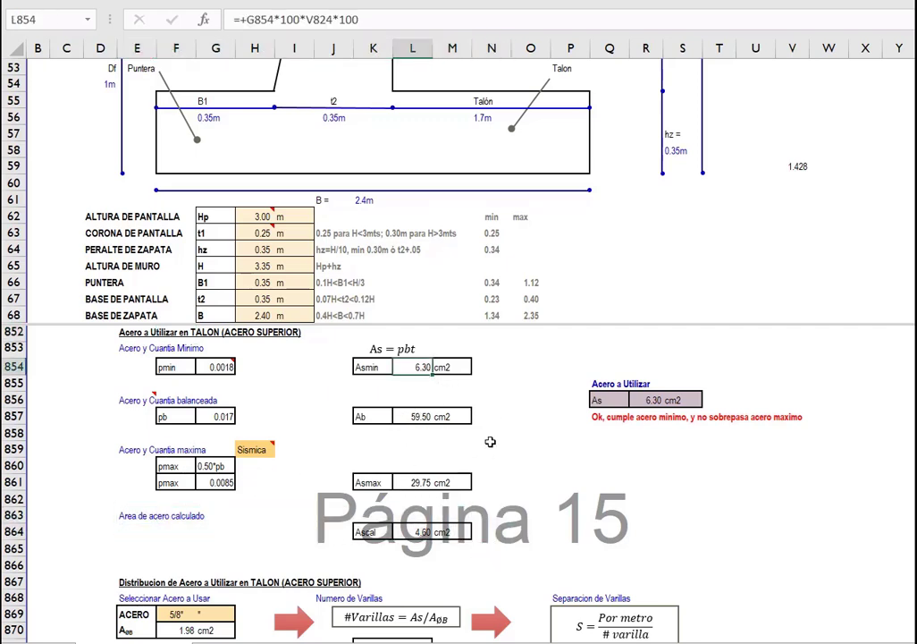
pyautogui.moveTo(604, 404); pyautogui.dragTo(686, 402)
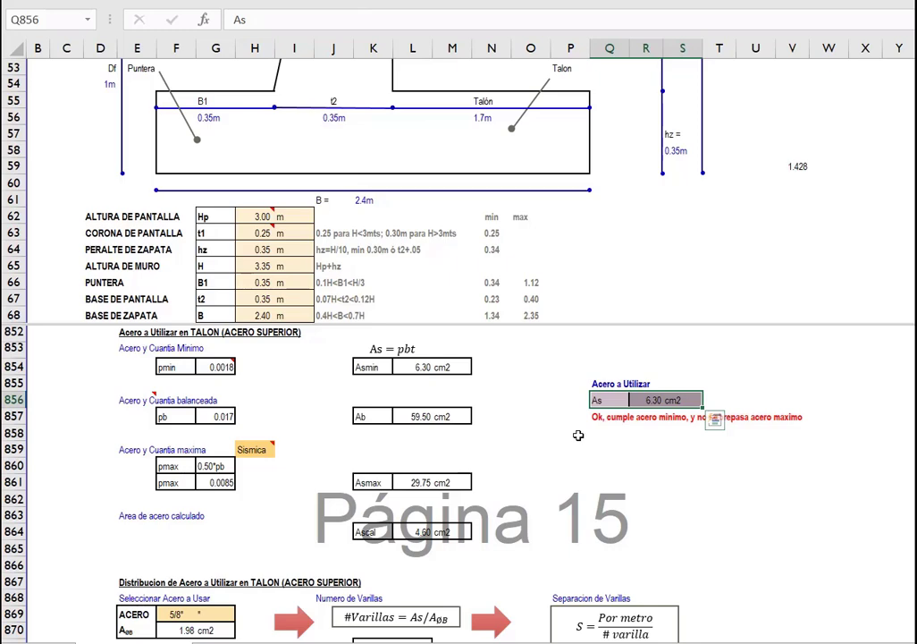
# Inspect the heel steel distribution: bar size in F869, bar area in F870, number of bars in L871 and assumed spacing in Q873.
pyautogui.scroll(-2, 580, 436)
pyautogui.scroll(-2, 508, 458)
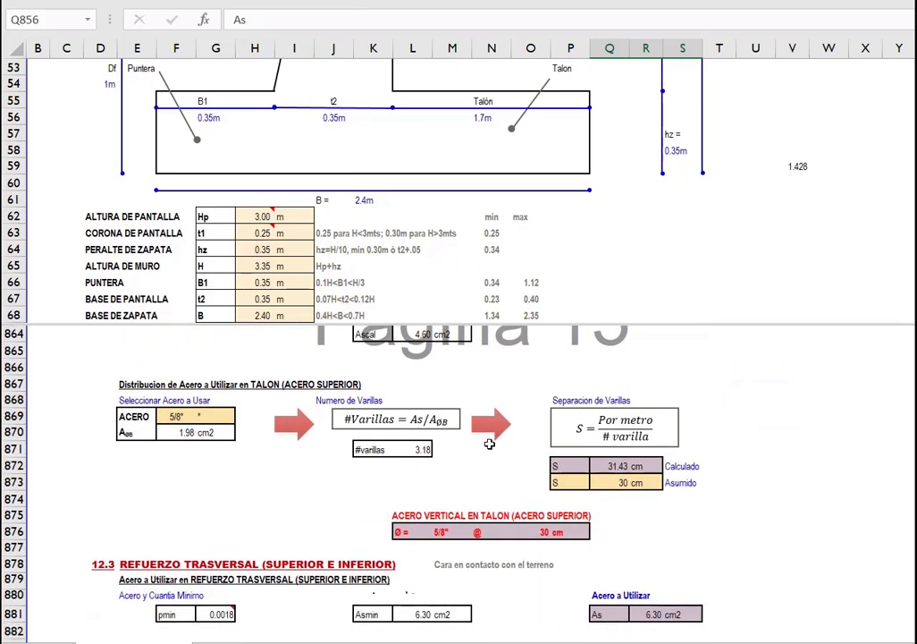
pyautogui.click(143, 384)
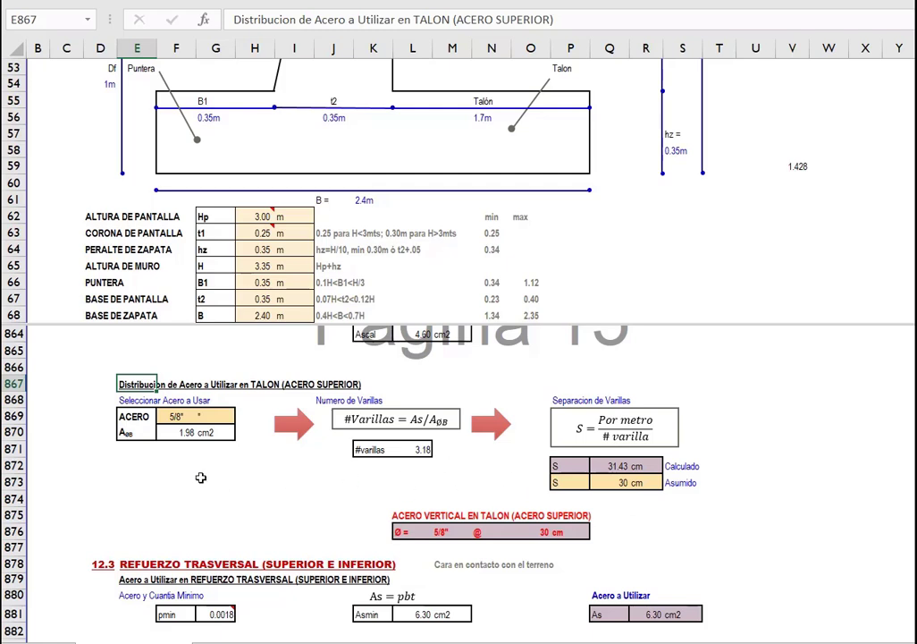
pyautogui.click(179, 418)
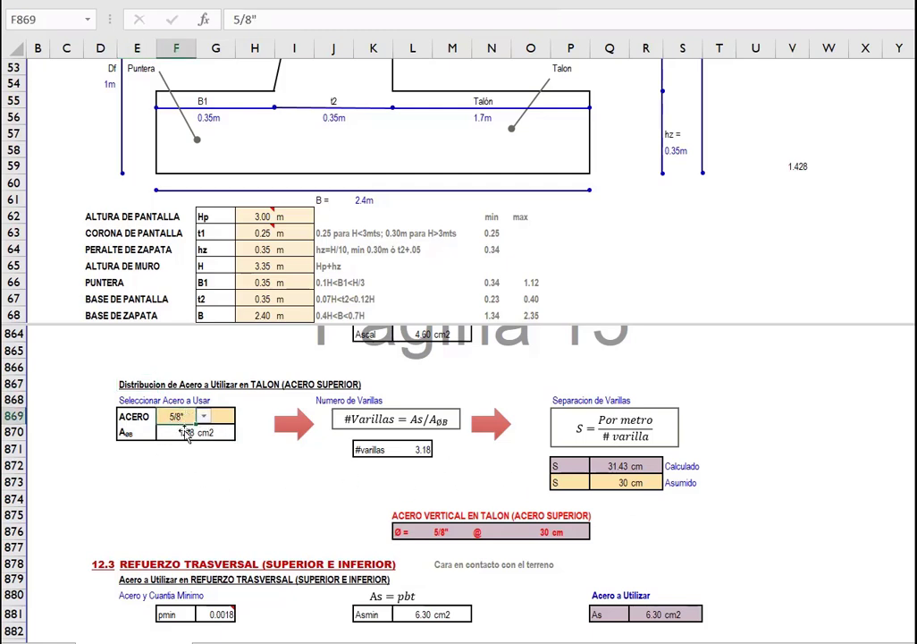
pyautogui.scroll(1, 524, 416)
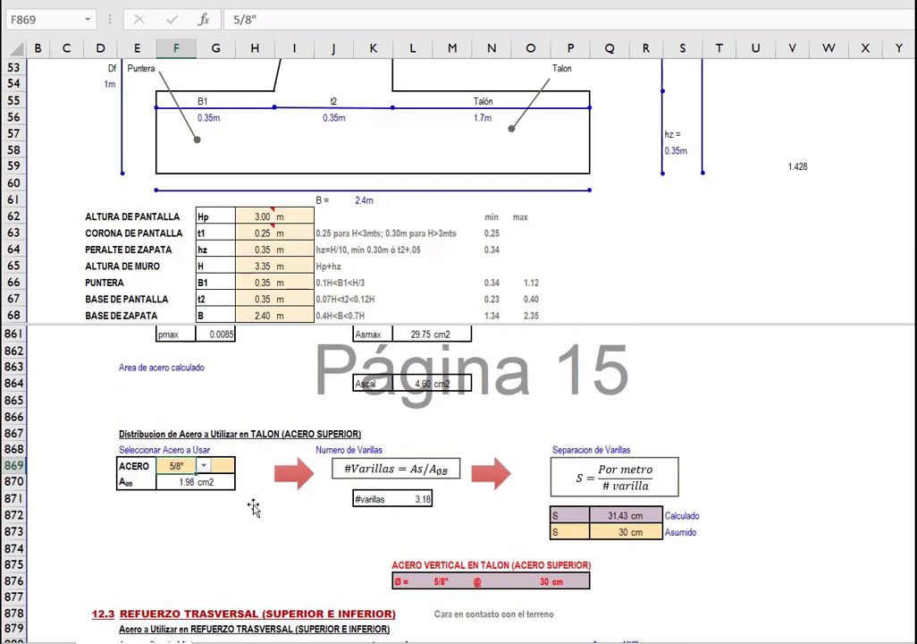
pyautogui.scroll(1, 188, 545)
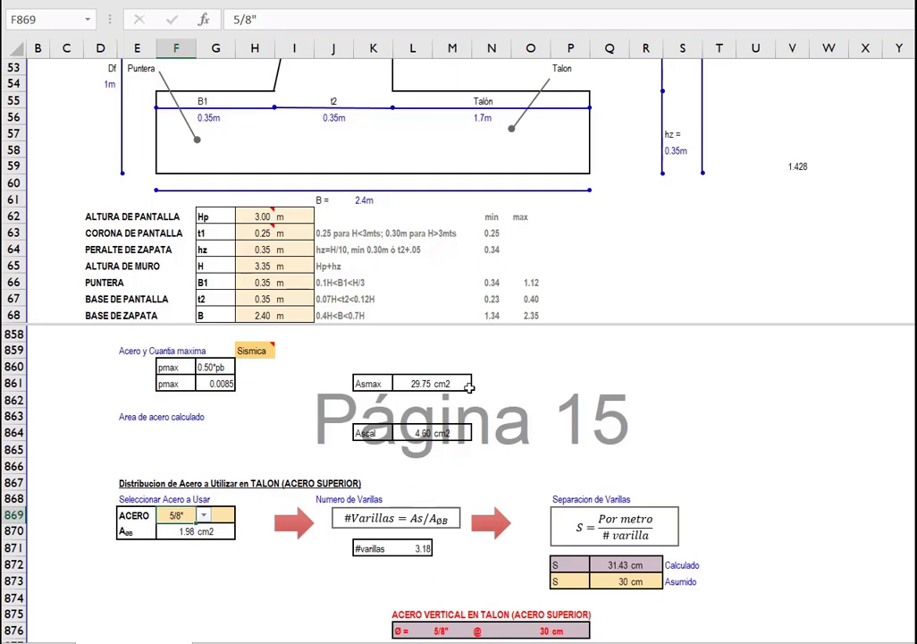
pyautogui.press('Down')
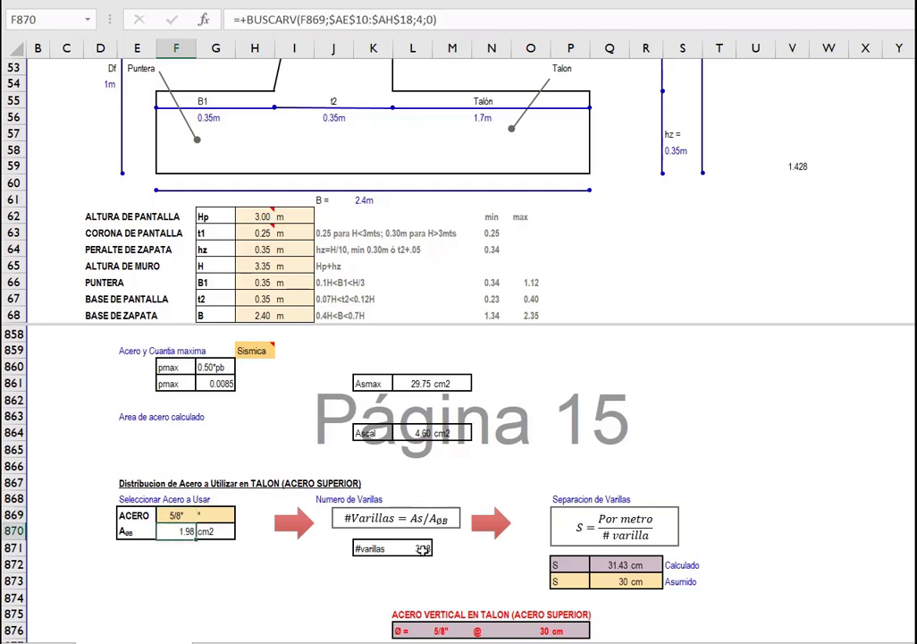
pyautogui.click(429, 553)
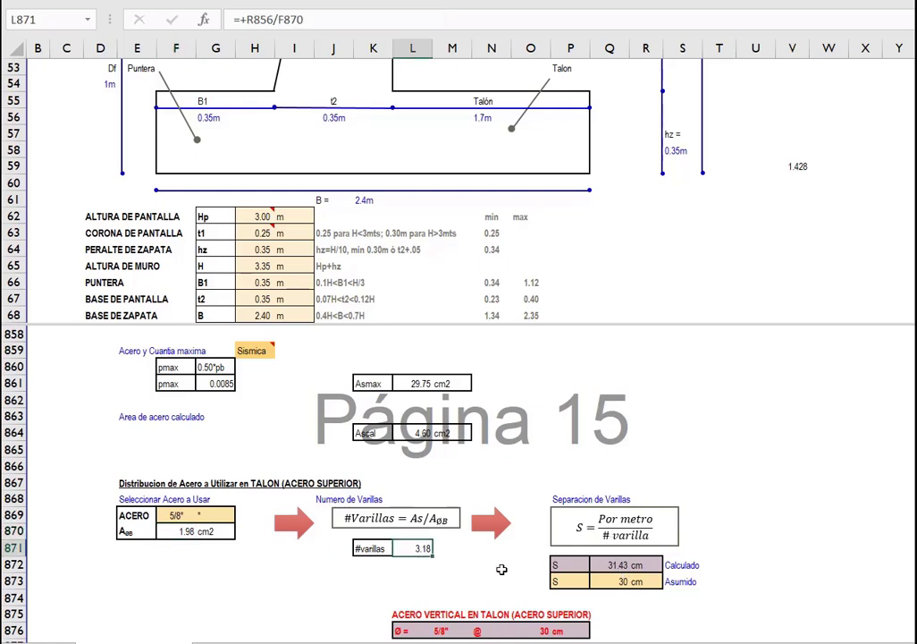
pyautogui.click(617, 582)
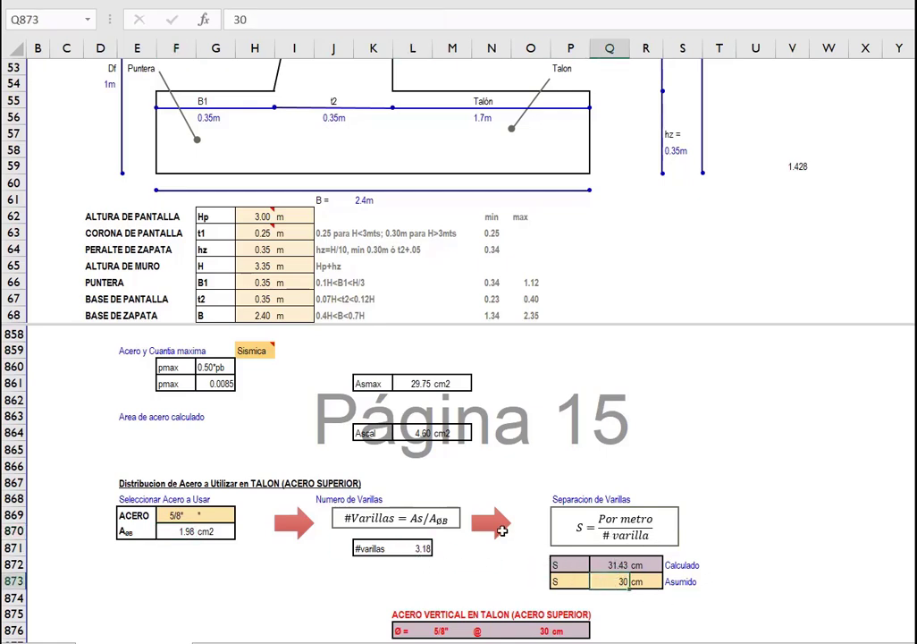
# Review the heel's vertical steel in row 876 and the transverse reinforcement section 12.3.
pyautogui.scroll(-4, 502, 530)
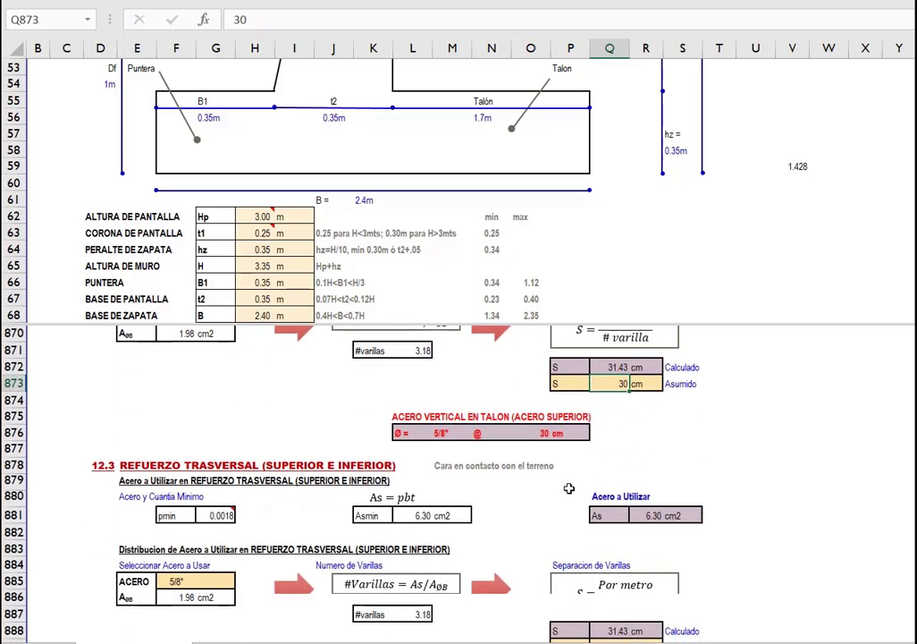
pyautogui.scroll(-2, 419, 507)
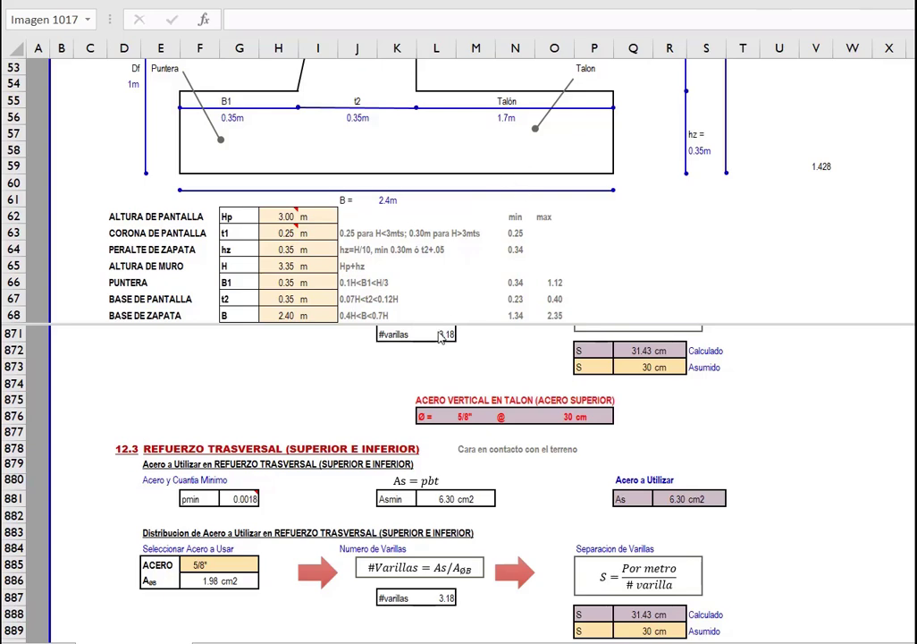
pyautogui.click(398, 367)
pyautogui.scroll(1, 398, 403)
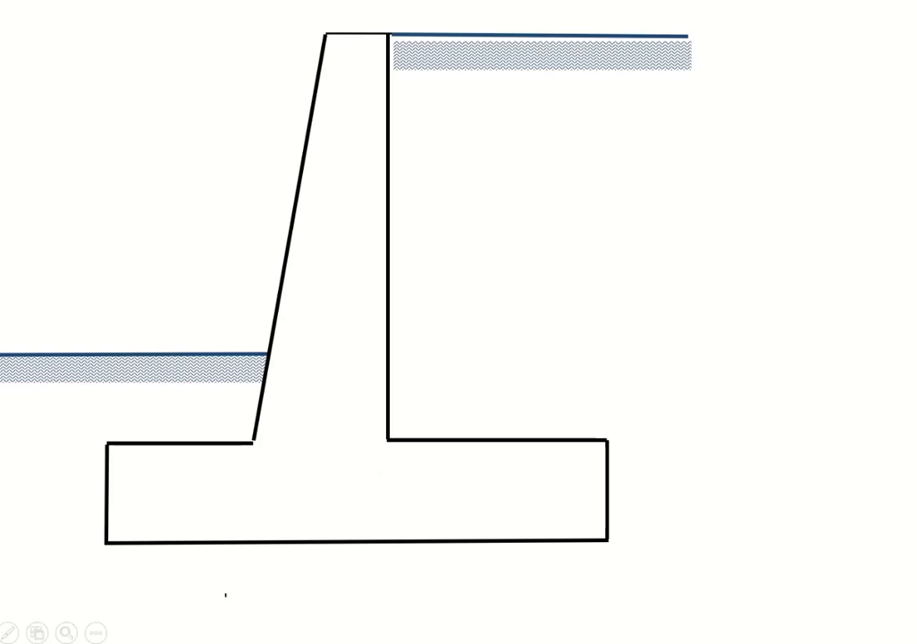
# On the PowerPoint retaining wall slide, choose the pen and draw a red horizontal line extending outward from the heel's upper outer corner.
pyautogui.click(8, 632)
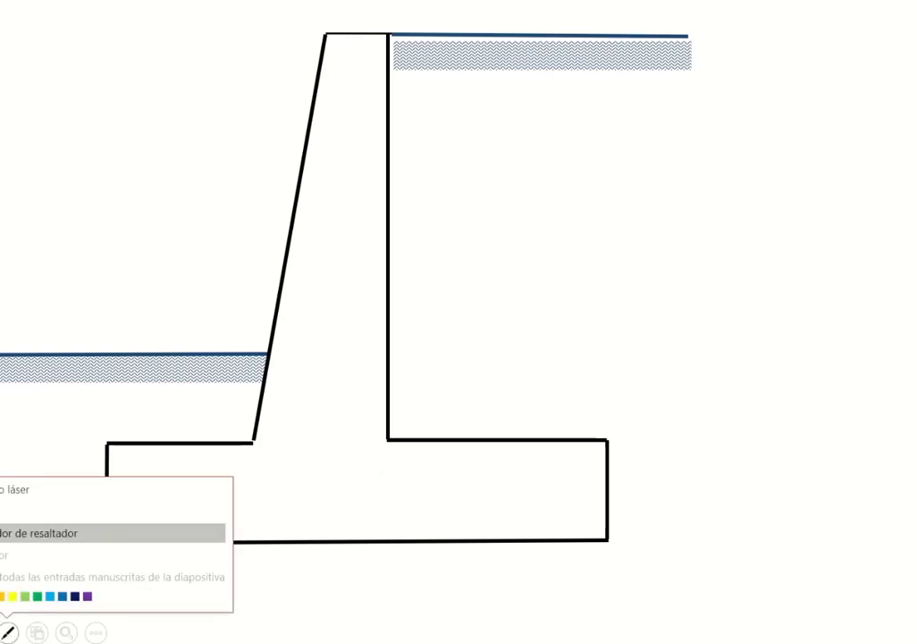
pyautogui.click(5, 510)
pyautogui.click(8, 633)
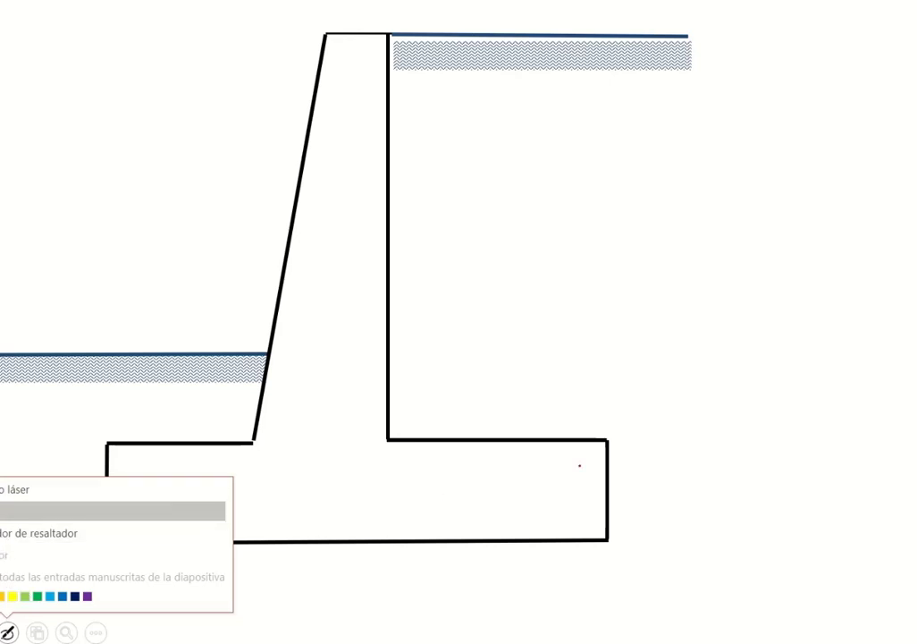
pyautogui.click(608, 440)
pyautogui.moveTo(640, 440); pyautogui.dragTo(766, 438)
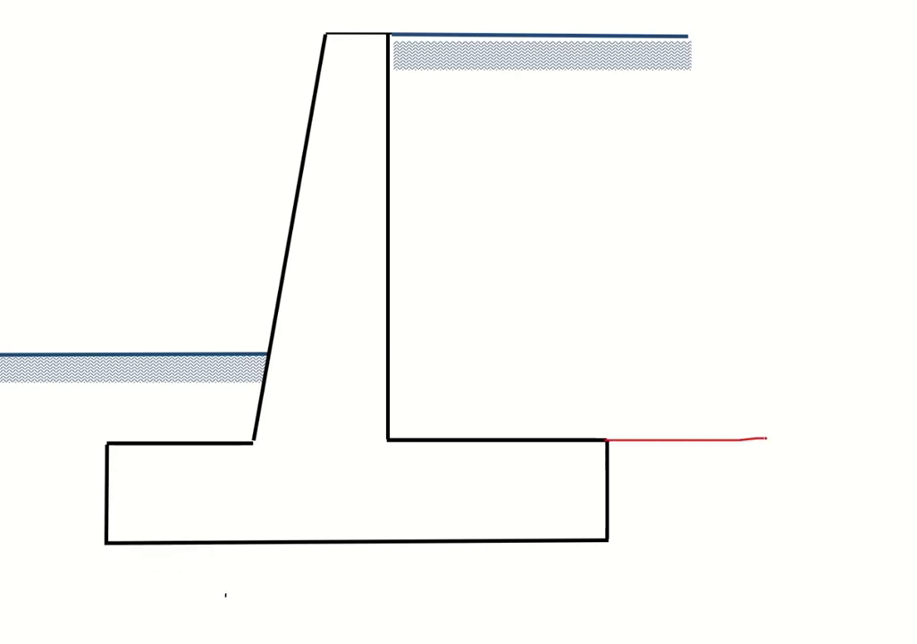